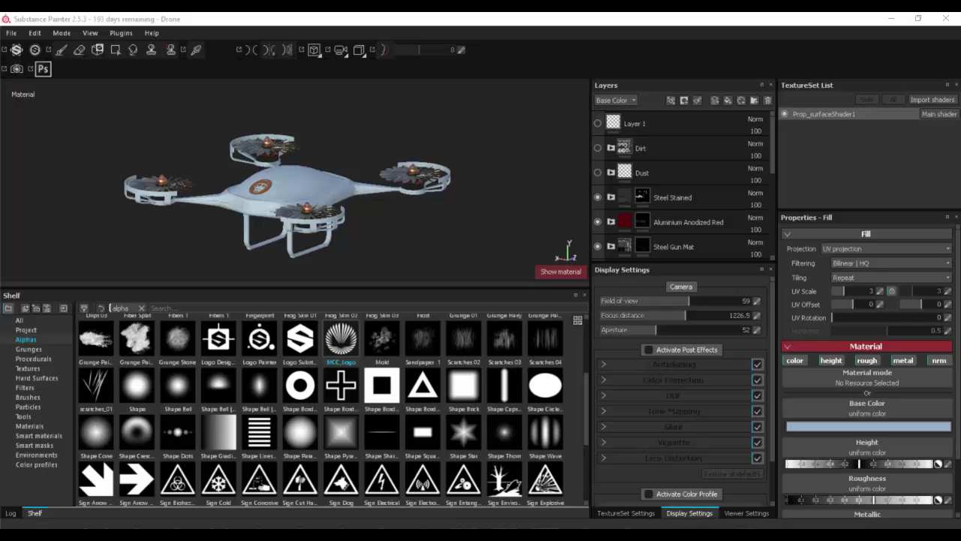
Switch to Maya, check the recent files and recent projects, and bring up the dialog for opening a scene.
left_click(250, 461)
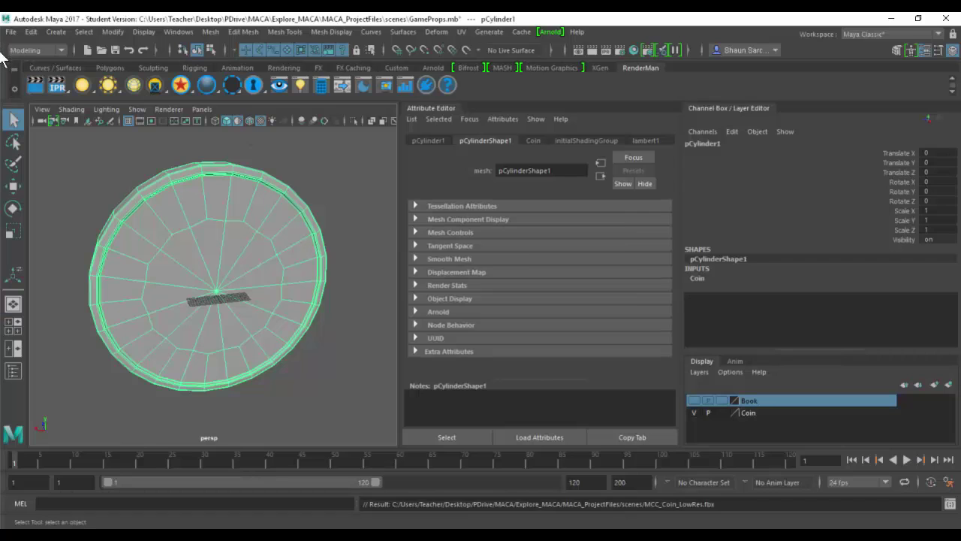
left_click(11, 31)
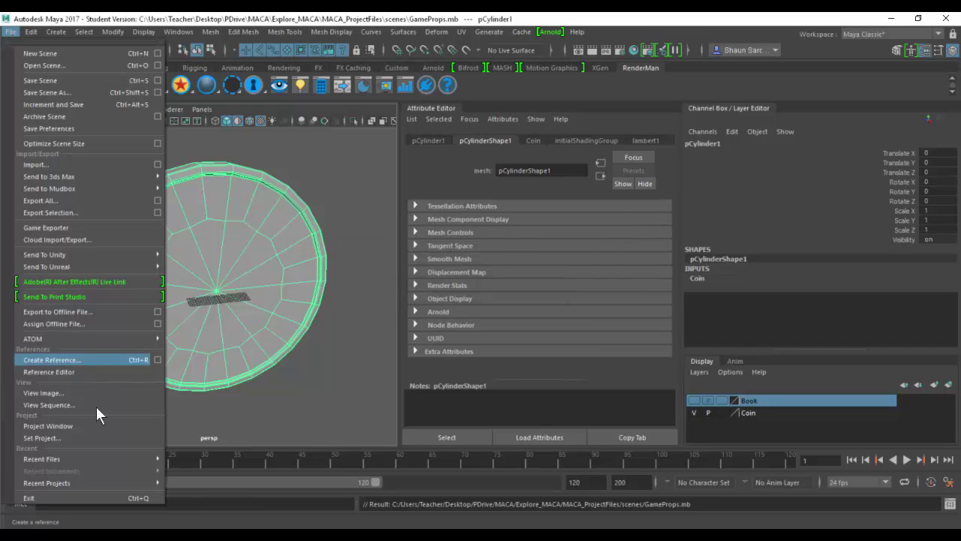
mouse_move(134, 461)
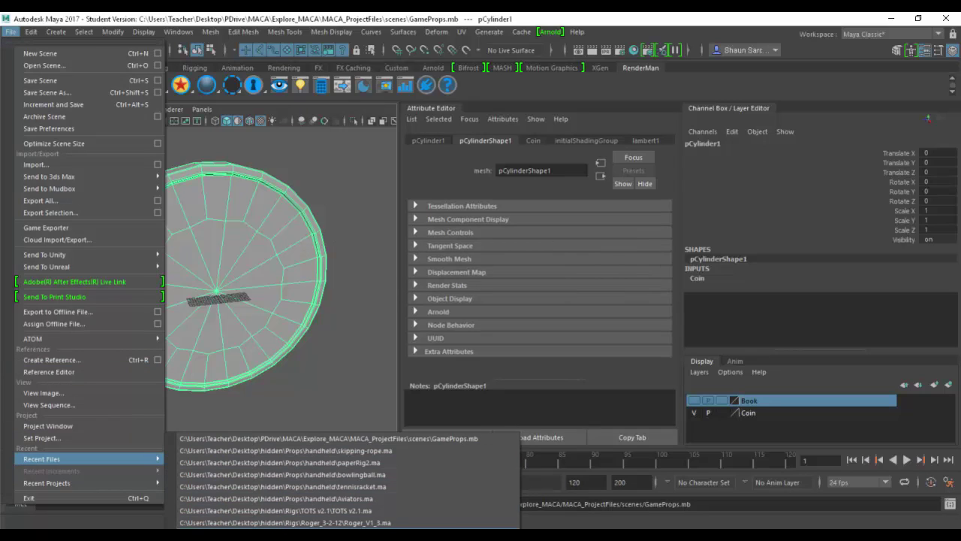
mouse_move(155, 482)
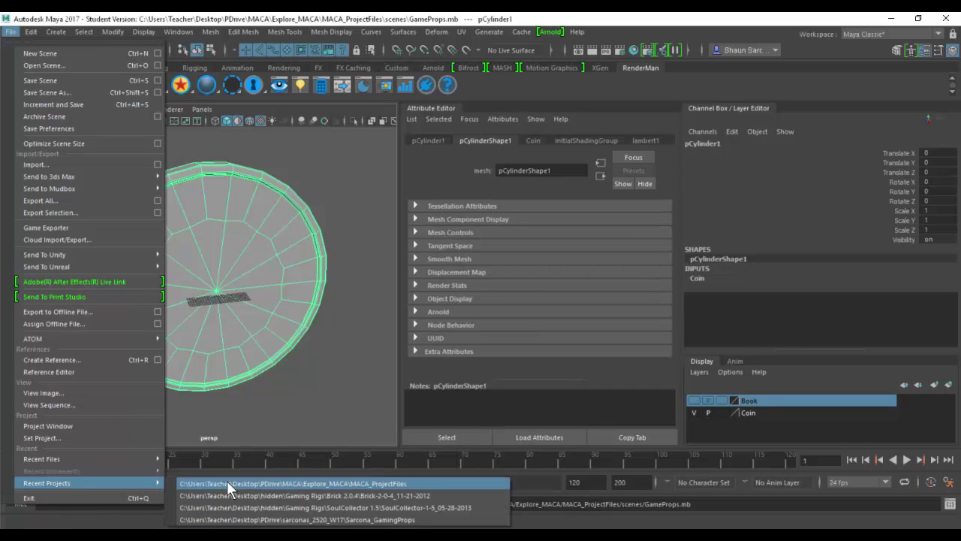
left_click(104, 65)
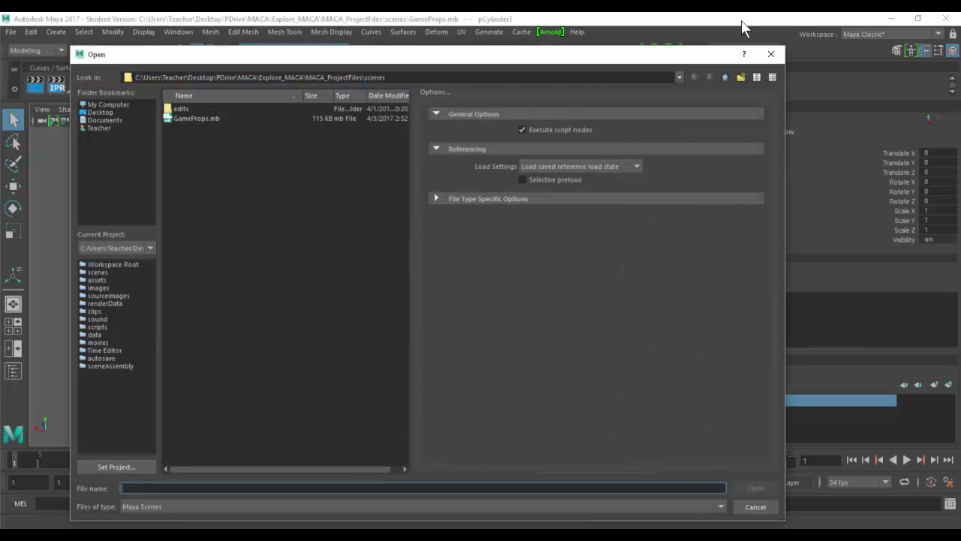
Browse the PDrive folder and its 2510_W17 course subfolder for a drone scene, and close the dialog without opening anything.
left_click(726, 77)
left_click(726, 77)
left_click(725, 76)
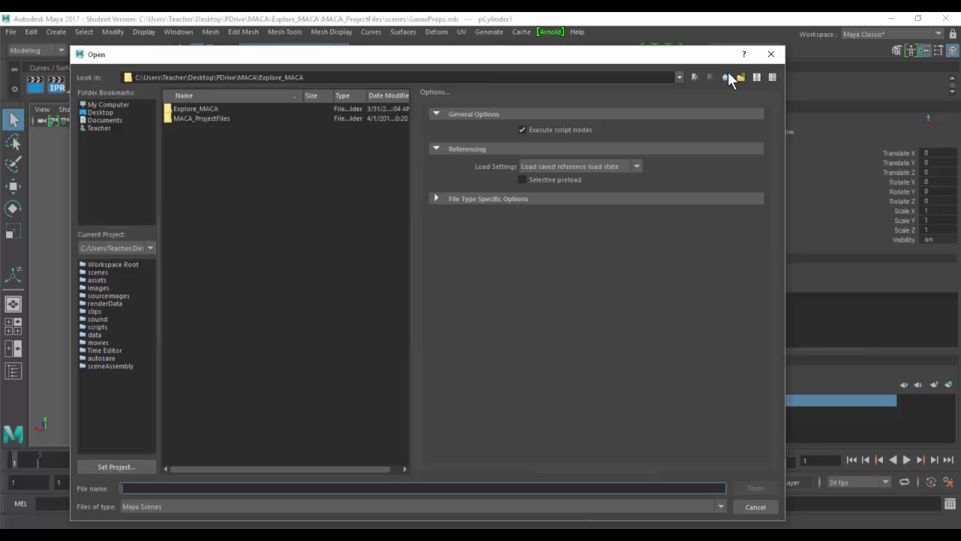
left_click(725, 77)
left_click(725, 76)
double_click(222, 118)
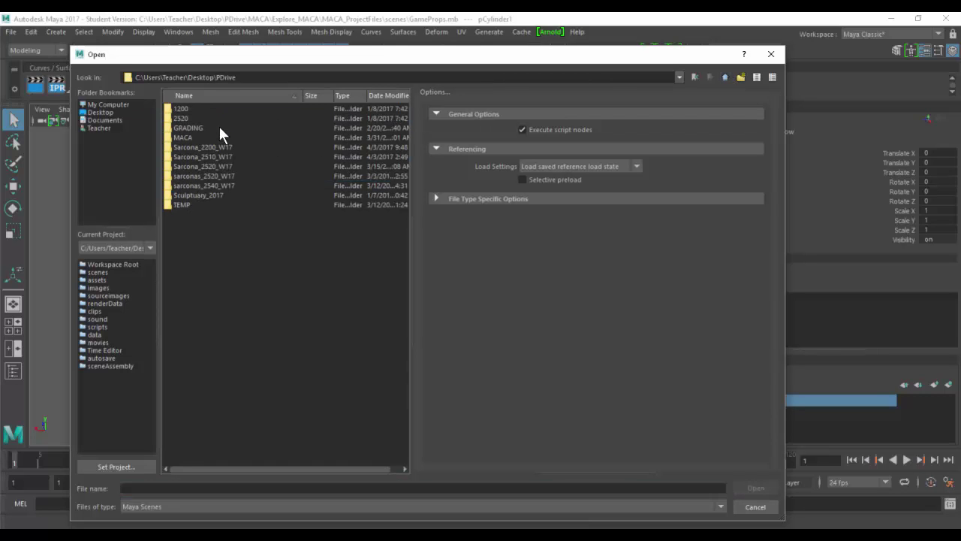
double_click(205, 156)
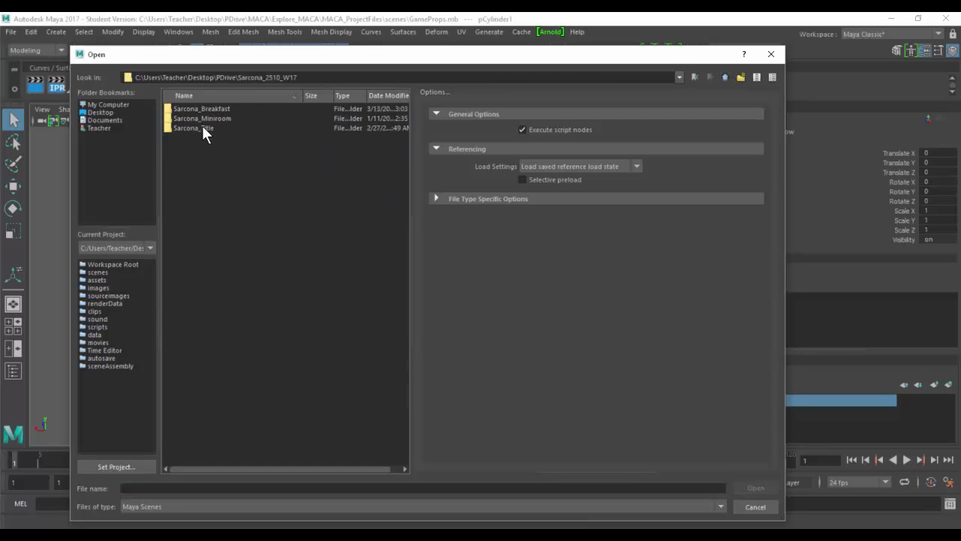
key("BackSpace")
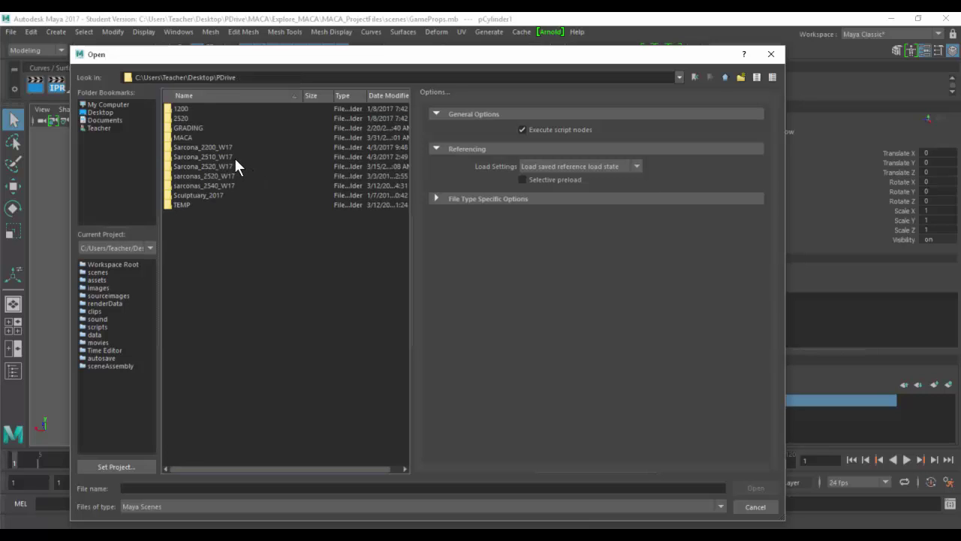
key("Escape")
Switch to the open File Explorer window and search the Desktop folder for "drone".
key("alt+Tab")
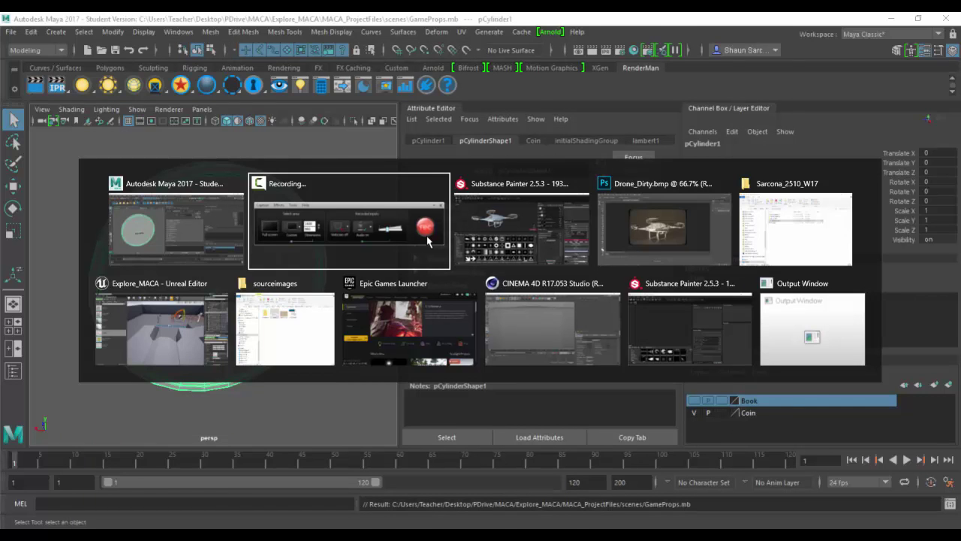
key("alt+Tab")
key("alt+Tab")
key("alt+Tab")
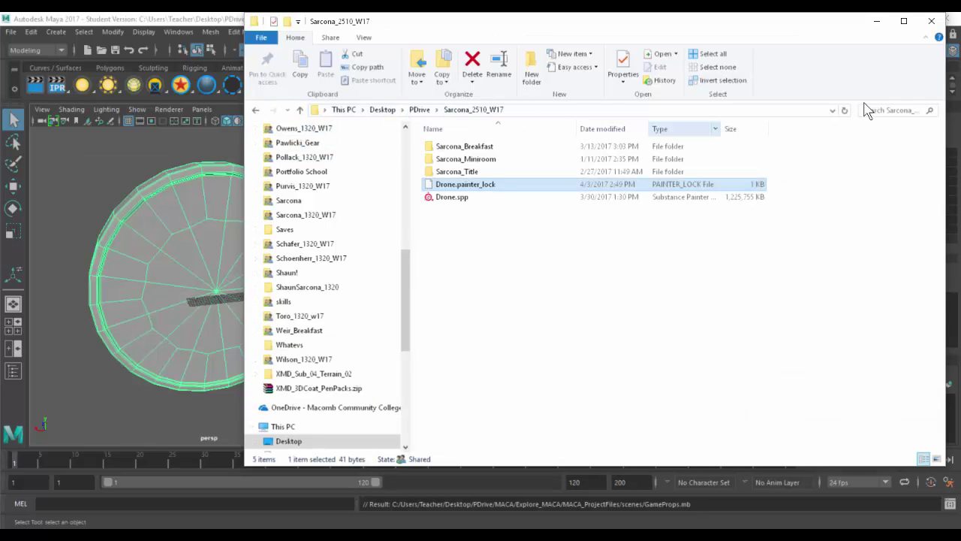
left_click(383, 110)
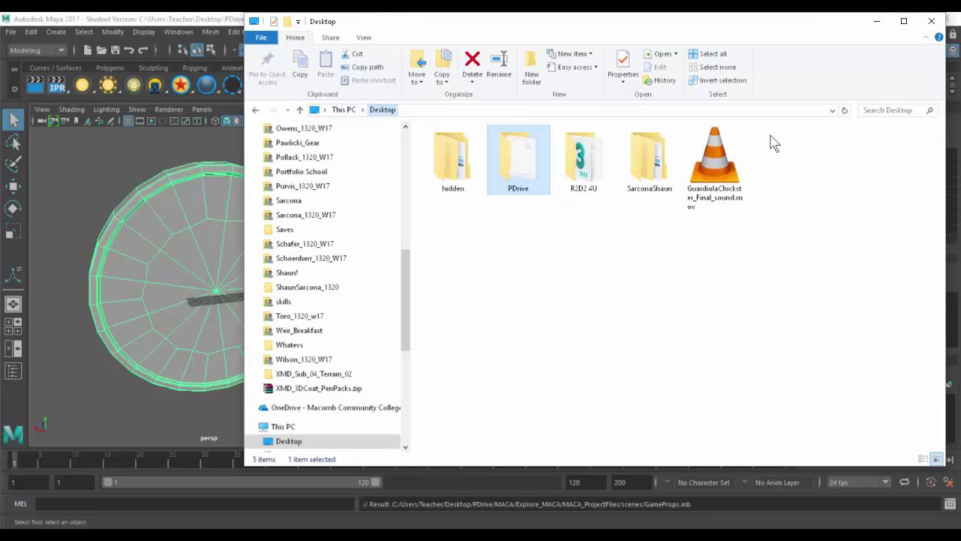
left_click(869, 111)
type("drone")
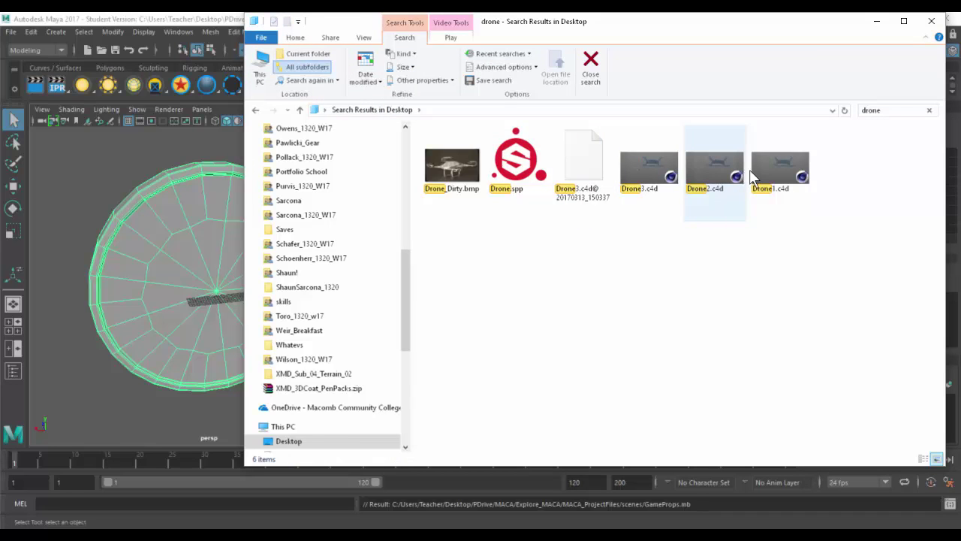
Search the Backup (G:) drive for "drone" and pick the drone project folder.
left_click_drag(407, 325, 403, 429)
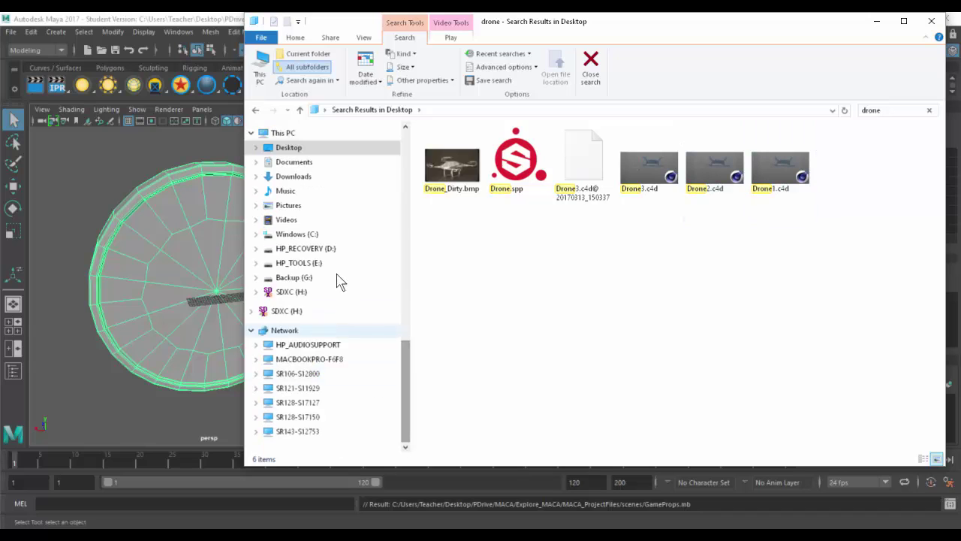
left_click(323, 279)
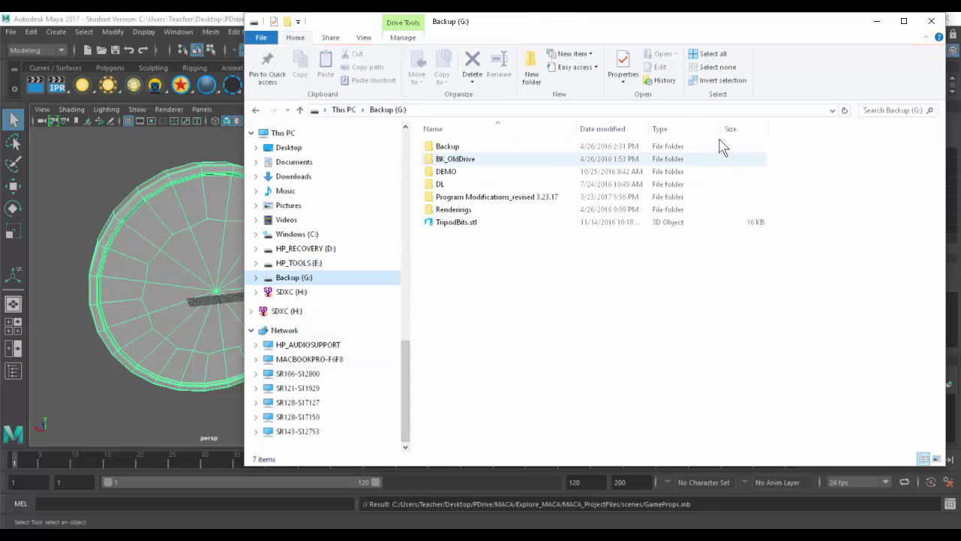
left_click(875, 110)
type("drone")
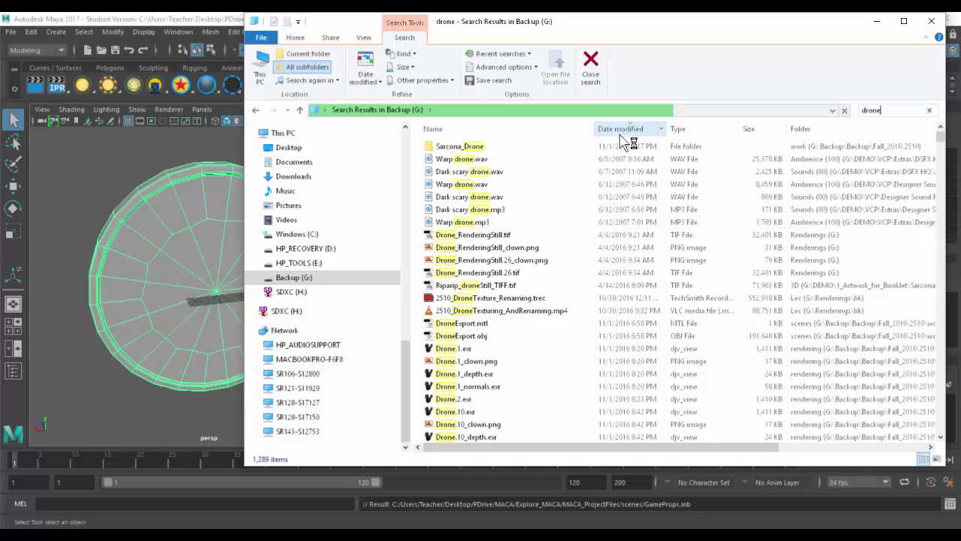
left_click(558, 150)
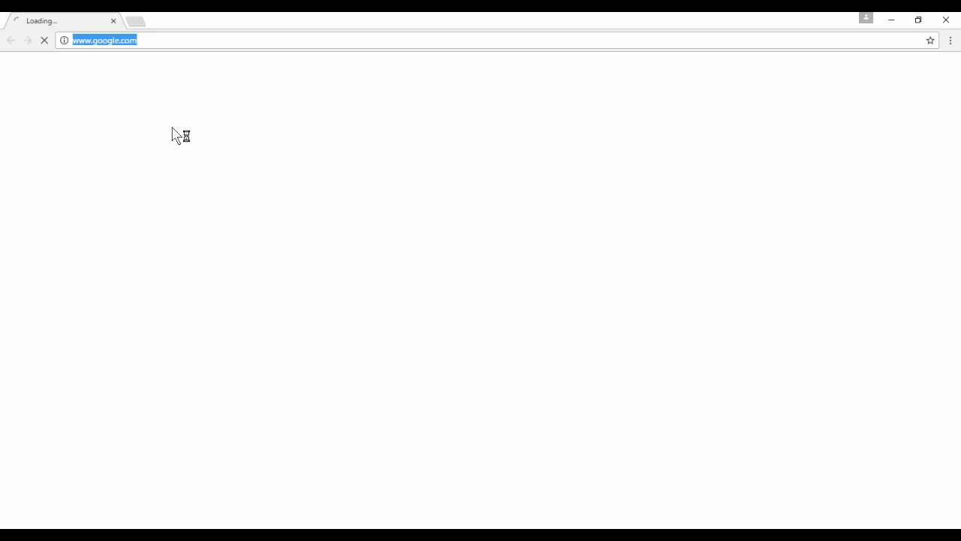
Search Google for "roadkill uv" in the web browser.
type("roadk")
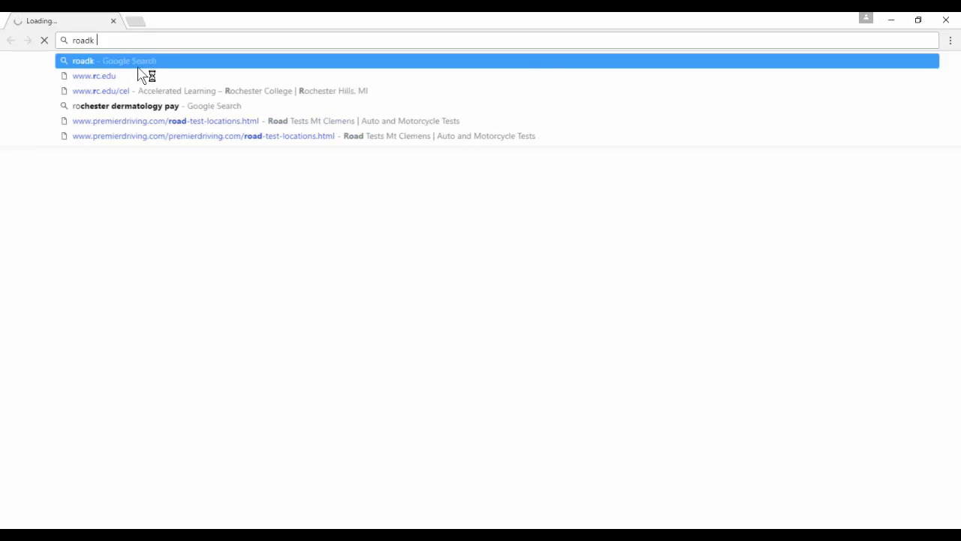
type("ill ")
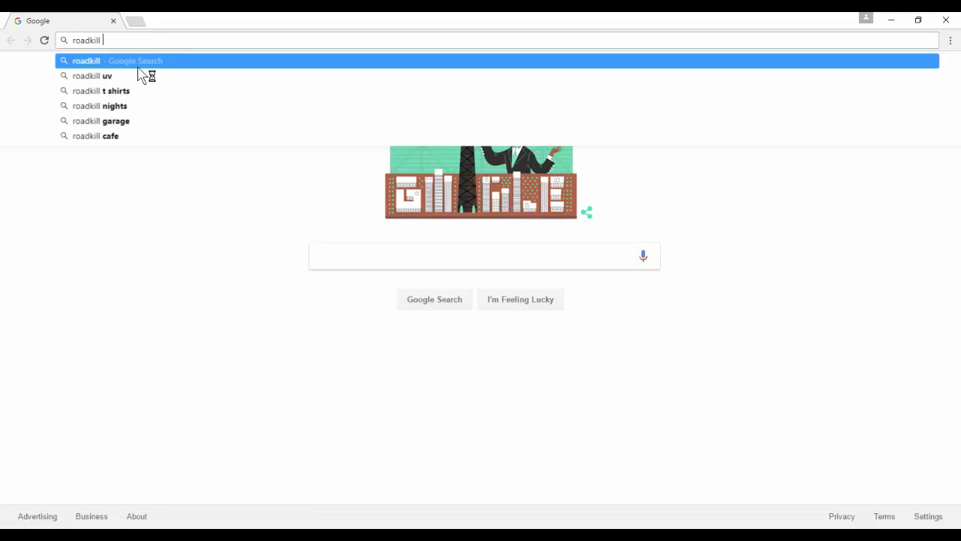
type("uv")
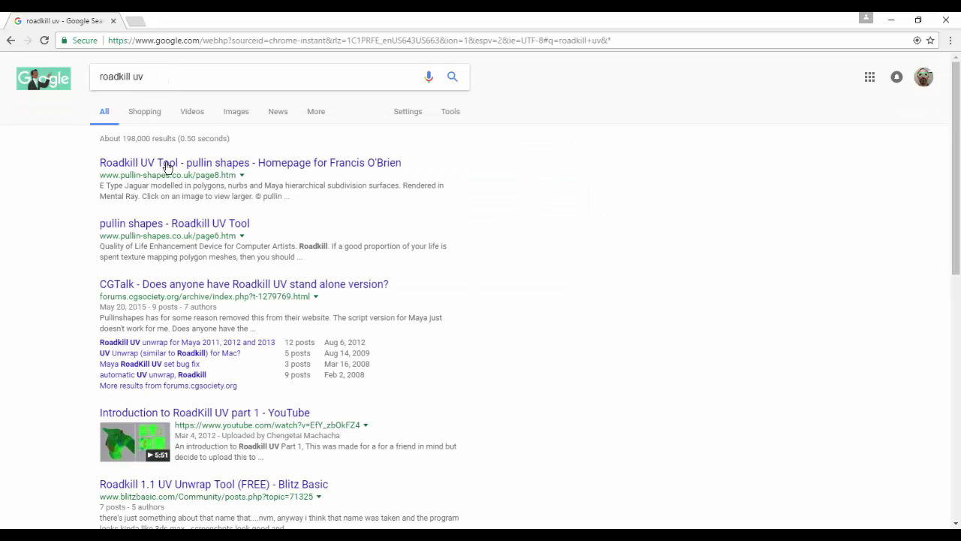
left_click(159, 163)
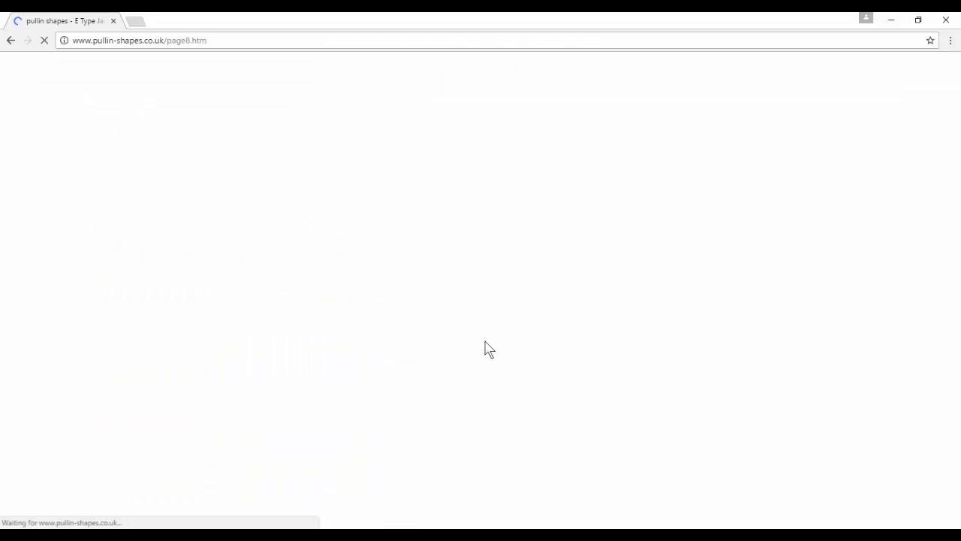
scroll(534, 366, "down", 15)
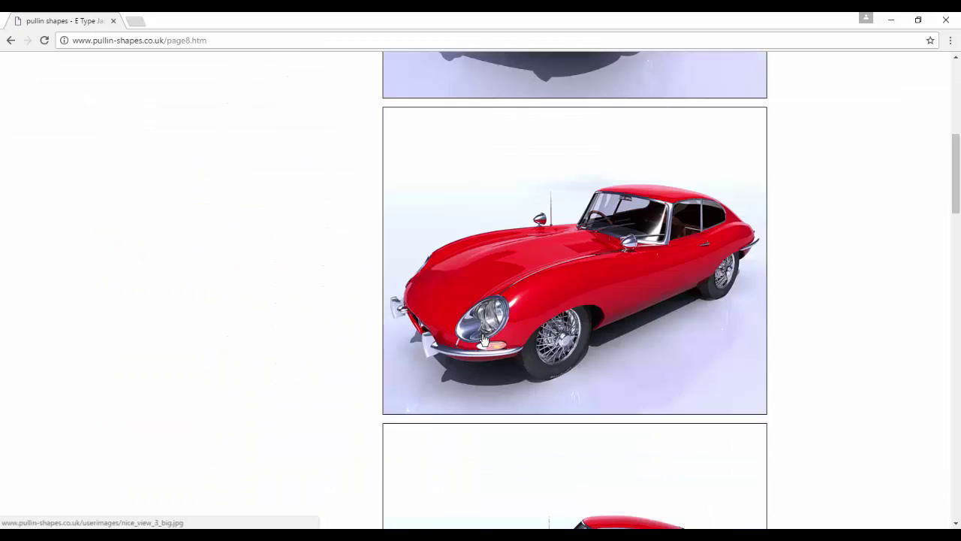
scroll(483, 339, "down", 10)
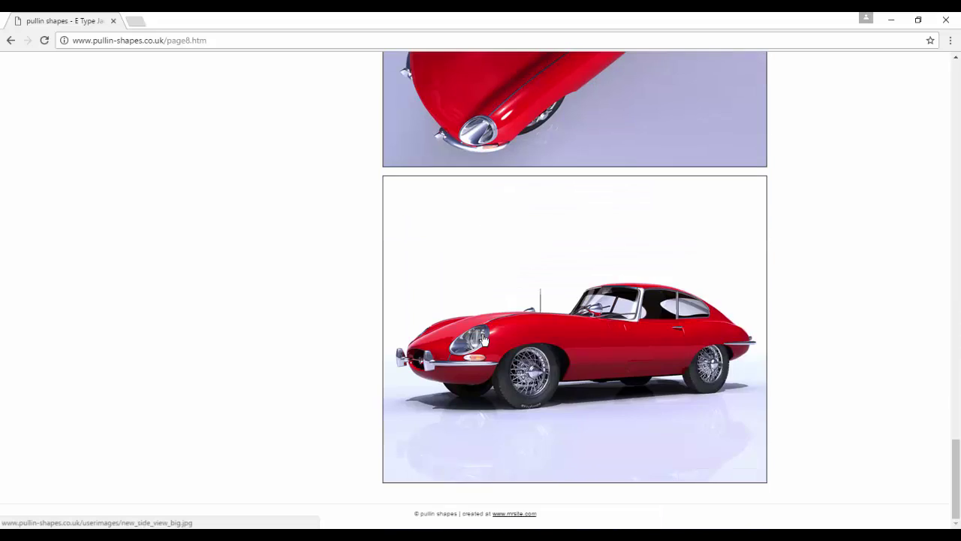
scroll(482, 339, "up", 20)
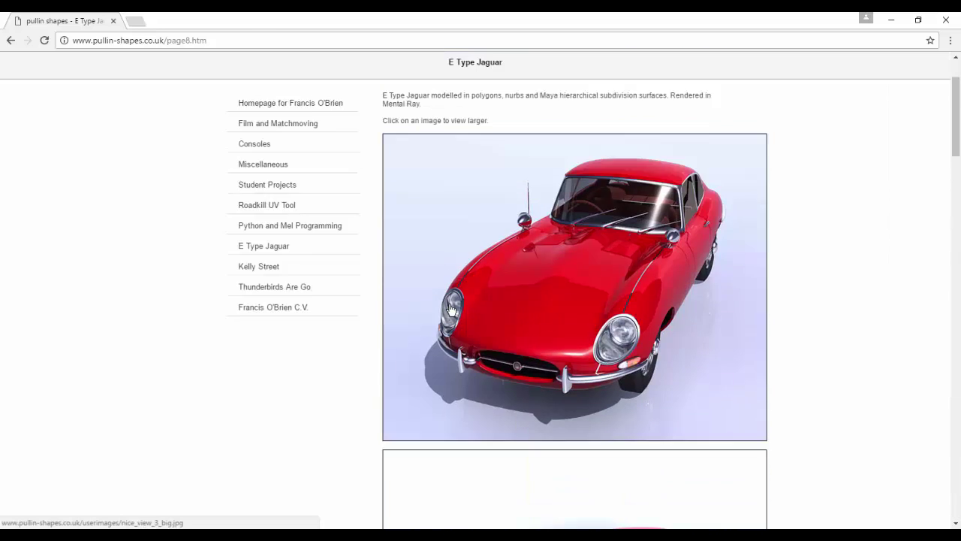
key("alt+Left")
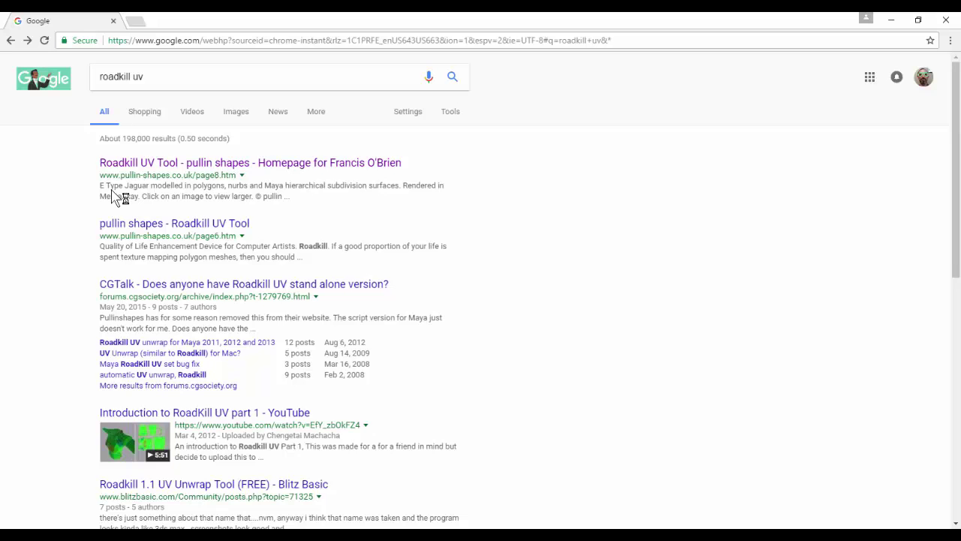
Open the "pullin shapes - Roadkill UV Tool" result and examine its previews, Windows downloads, installation notes, tutorial movies and page address.
left_click(150, 223)
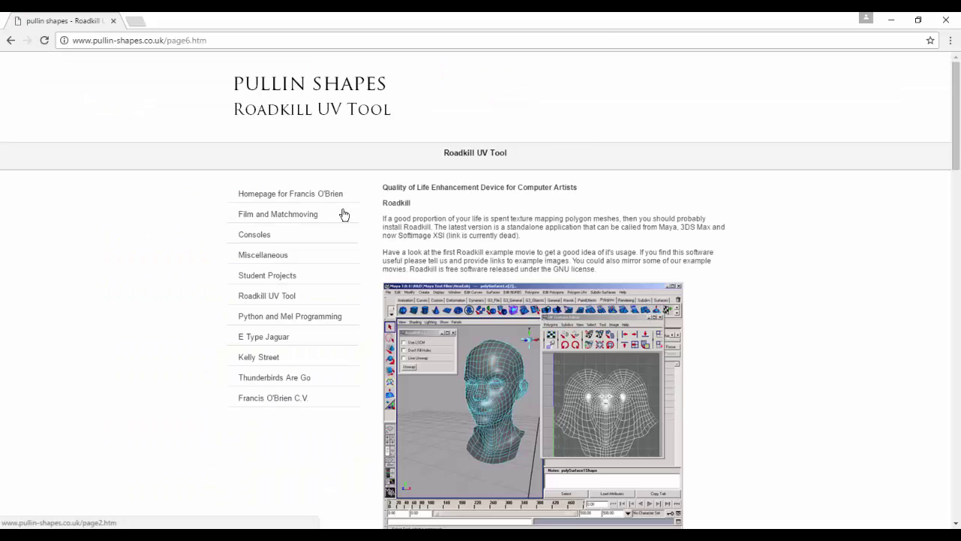
scroll(343, 215, "down", 3)
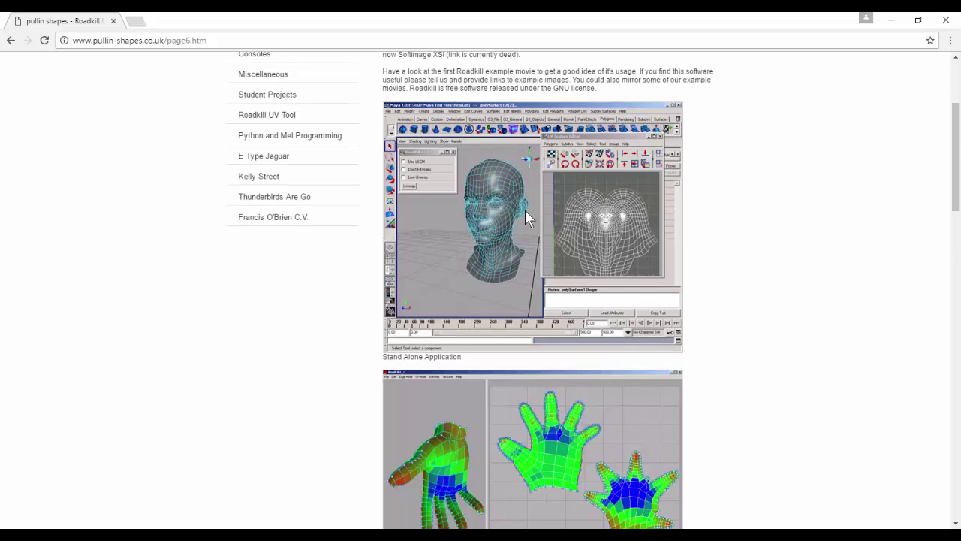
scroll(518, 240, "down", 3)
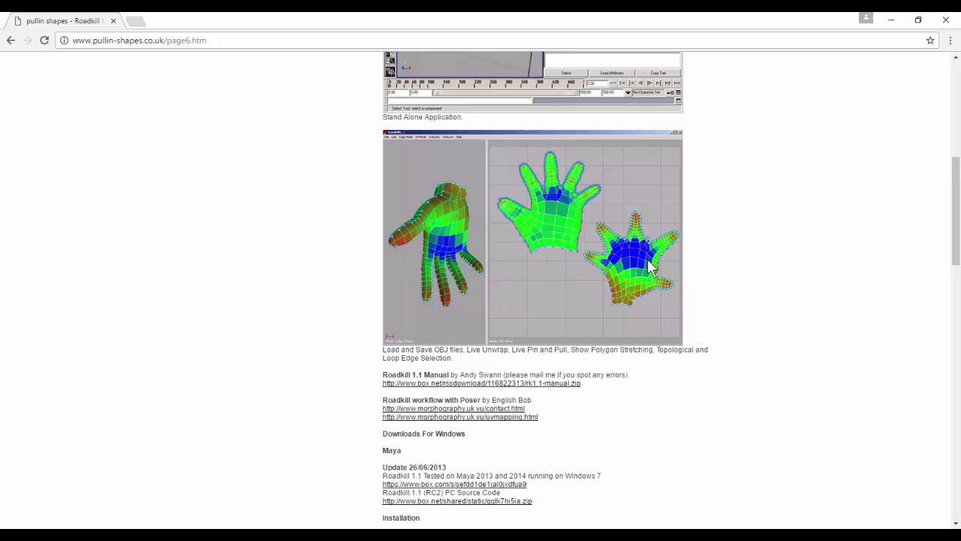
scroll(644, 263, "down", 7)
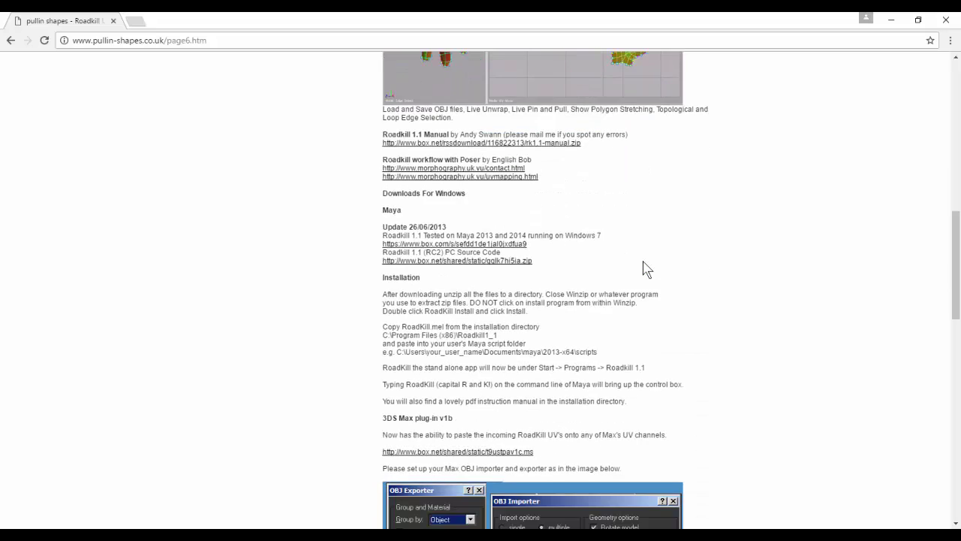
scroll(639, 275, "down", 5)
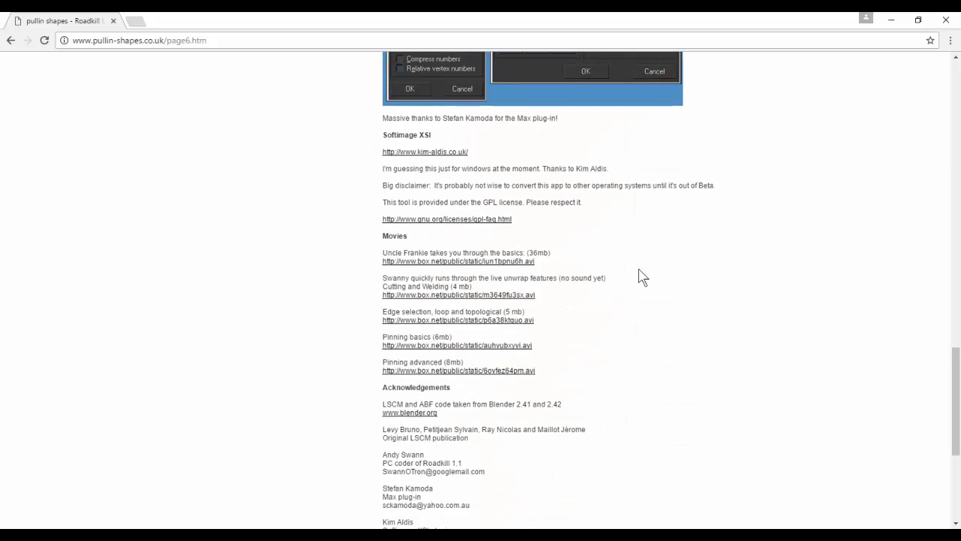
scroll(641, 275, "down", 2)
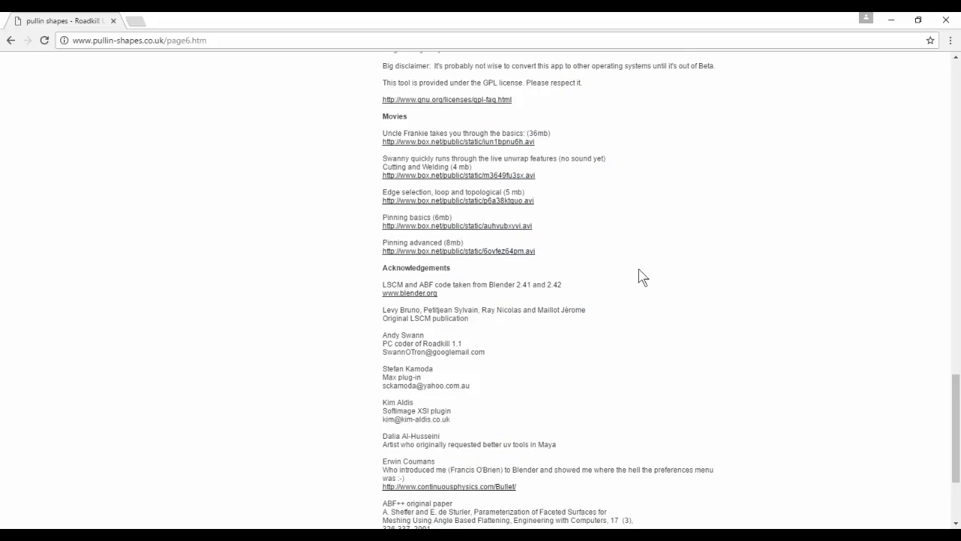
scroll(639, 270, "up", 3)
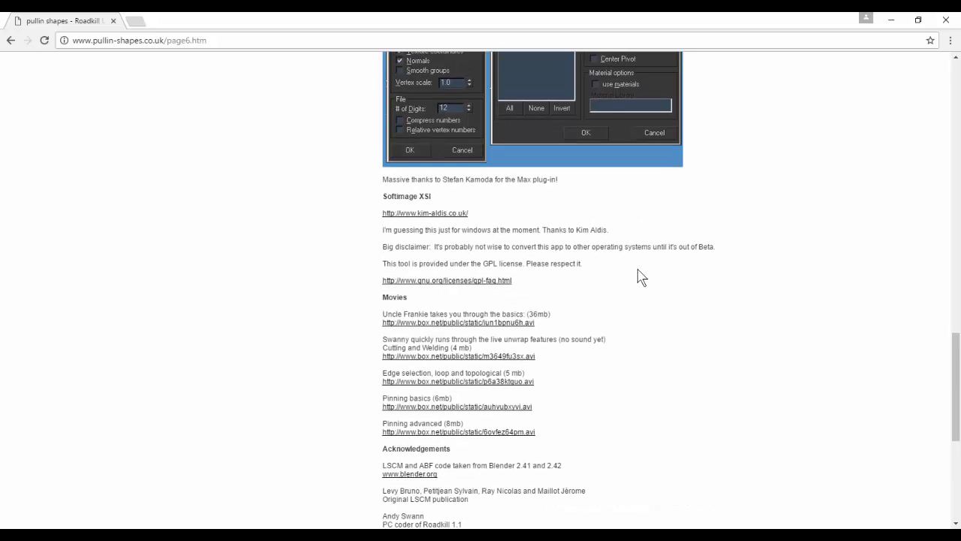
scroll(639, 271, "up", 6)
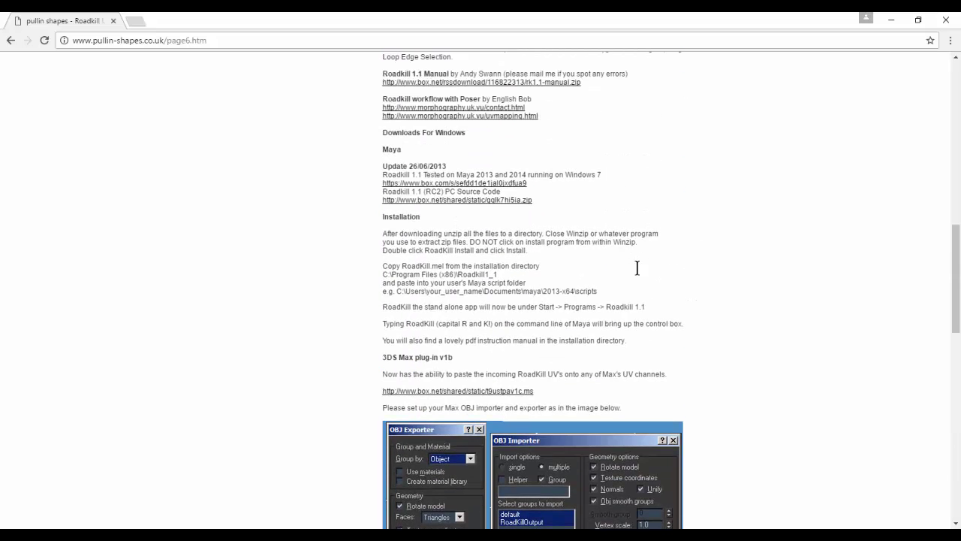
scroll(503, 260, "up", 10)
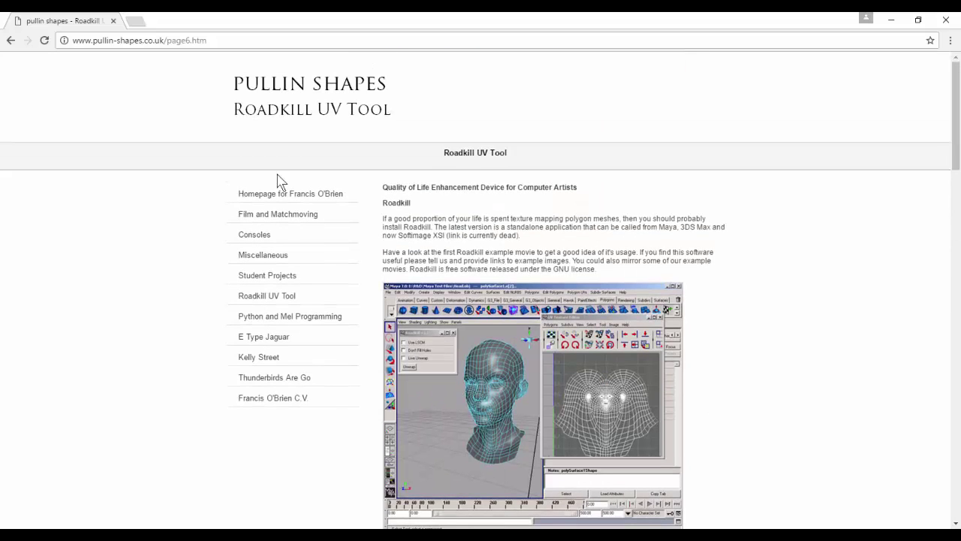
left_click(145, 39)
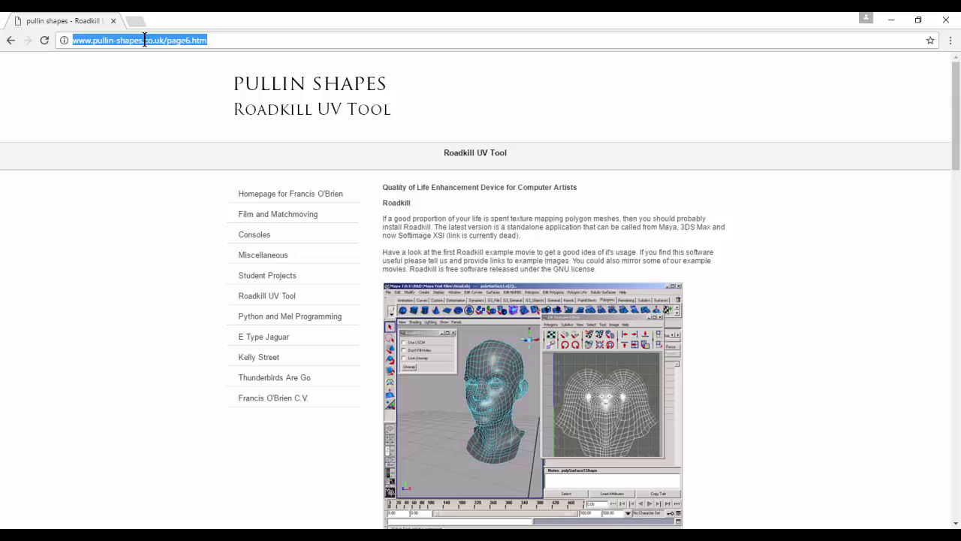
Search Google for "uv layout tools".
type("p")
key("BackSpace")
key("BackSpace")
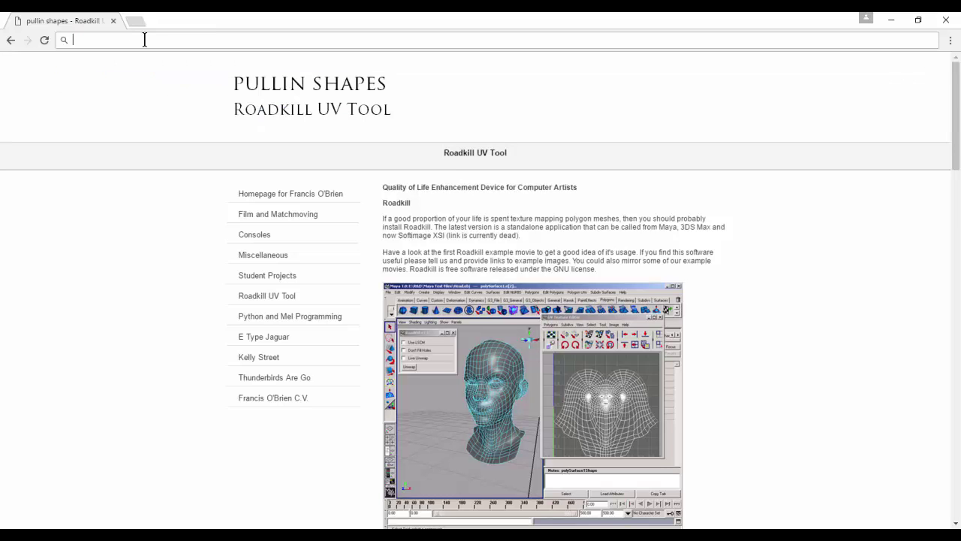
type("uv layout ")
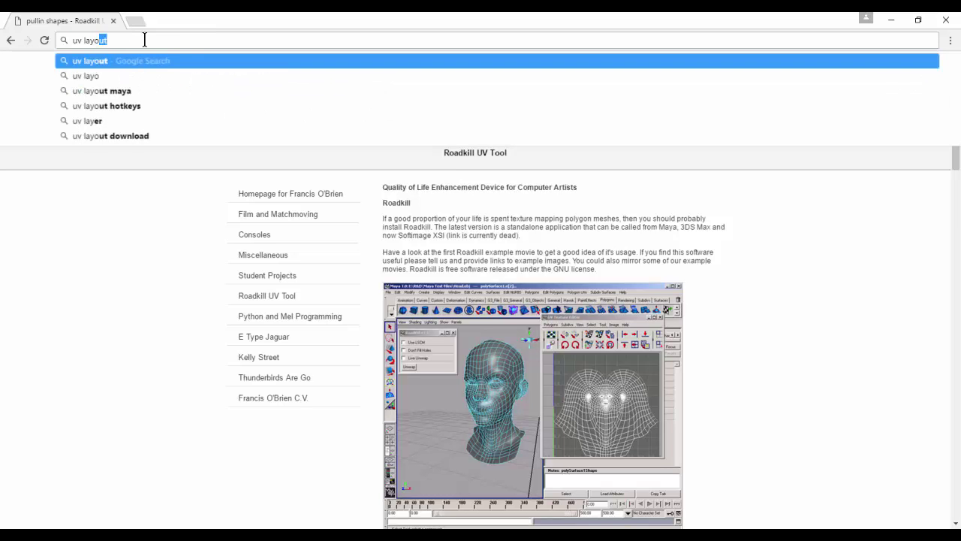
type("tools")
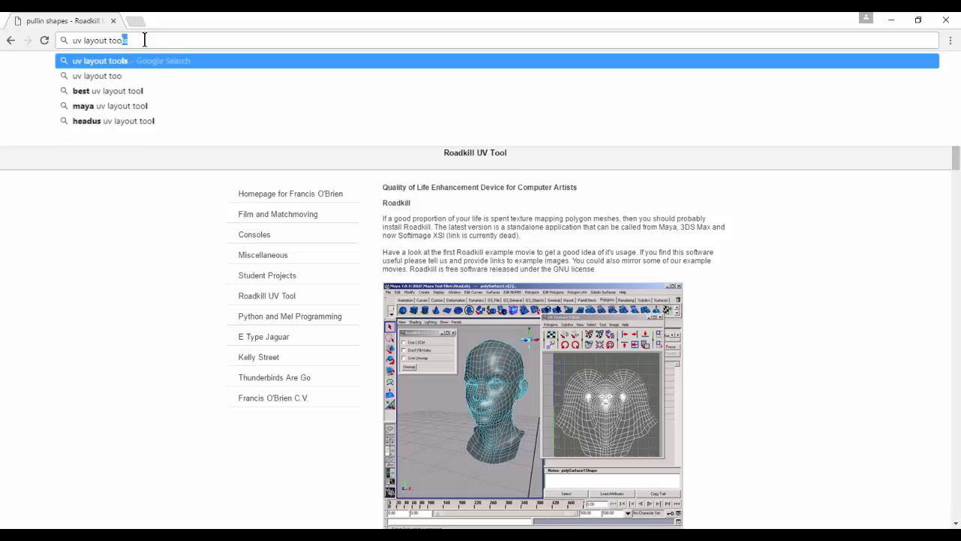
key("Return")
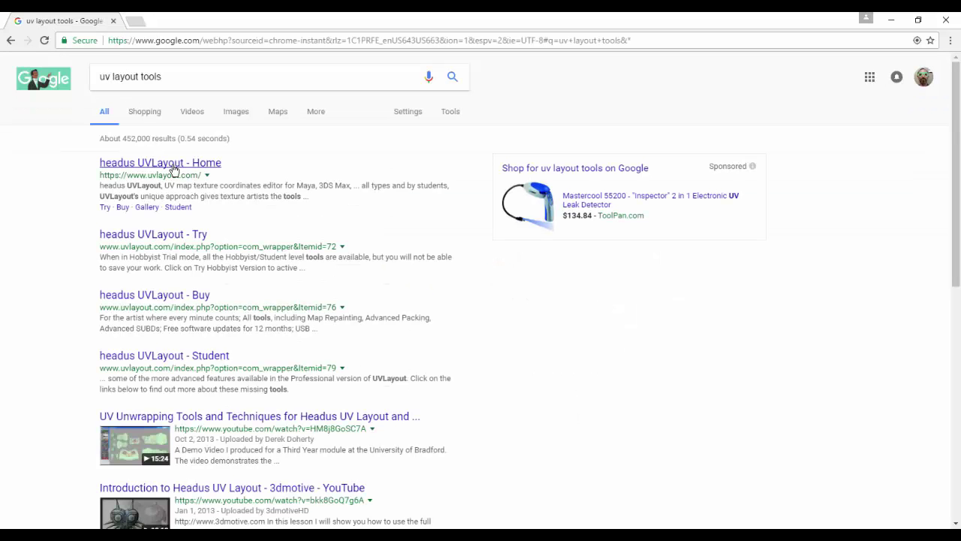
Open the headus UVLayout home page, skim its introduction, and return to the search results.
left_click(201, 166)
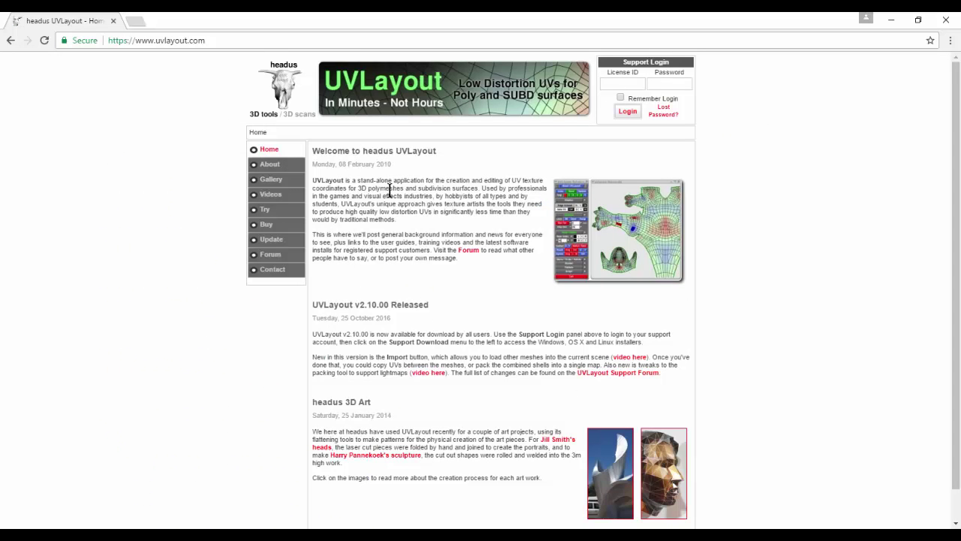
scroll(389, 189, "down", 1)
scroll(399, 198, "up", 1)
key("alt+Left")
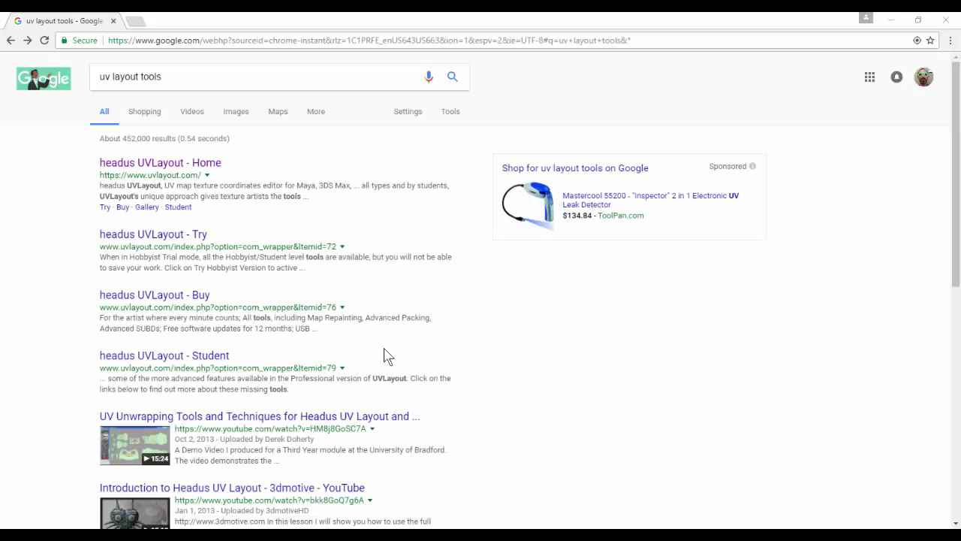
Switch to the File Explorer window with the "drone" search results of the Backup (G:) drive.
key("alt+Tab")
key("alt+Tab")
key("alt+Tab")
key("alt+shift+Tab")
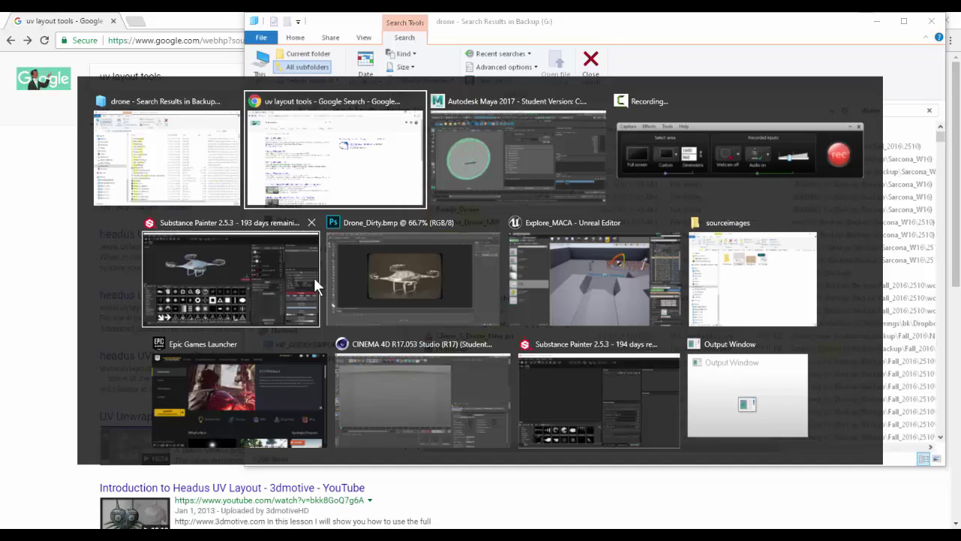
key("alt+Tab")
key("alt+Tab")
key("alt+Tab")
key("alt+Tab")
key("alt+Tab")
key("alt+Tab")
key("alt+Tab")
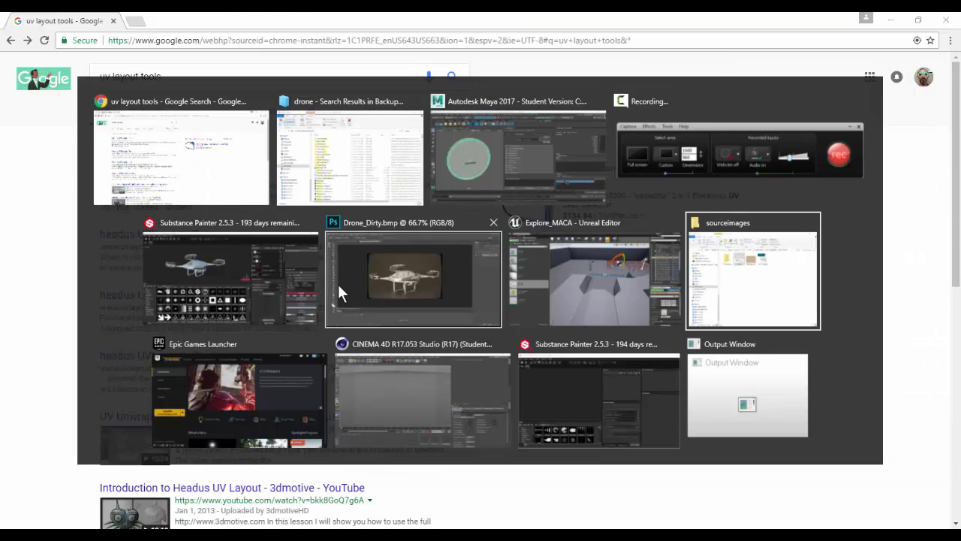
left_click(326, 156)
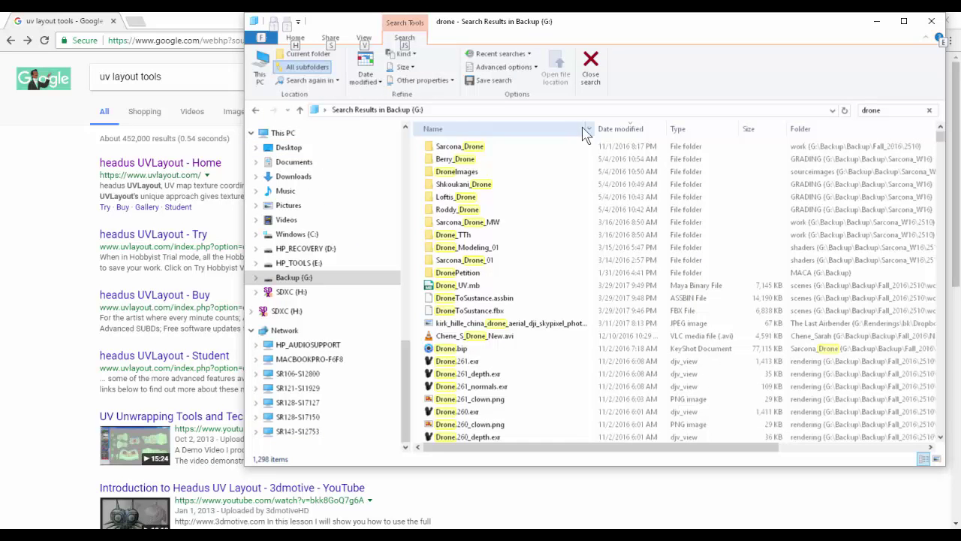
Pick Drone_UV.mb from the search results and bring it into an untitled scene in Maya.
right_click(488, 289)
key("Escape")
key("alt+Tab")
key("alt+Tab")
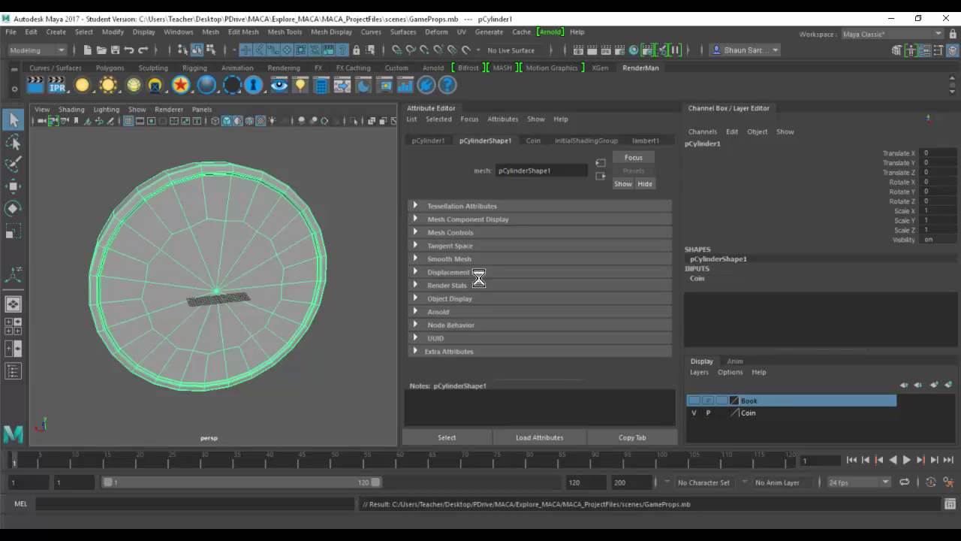
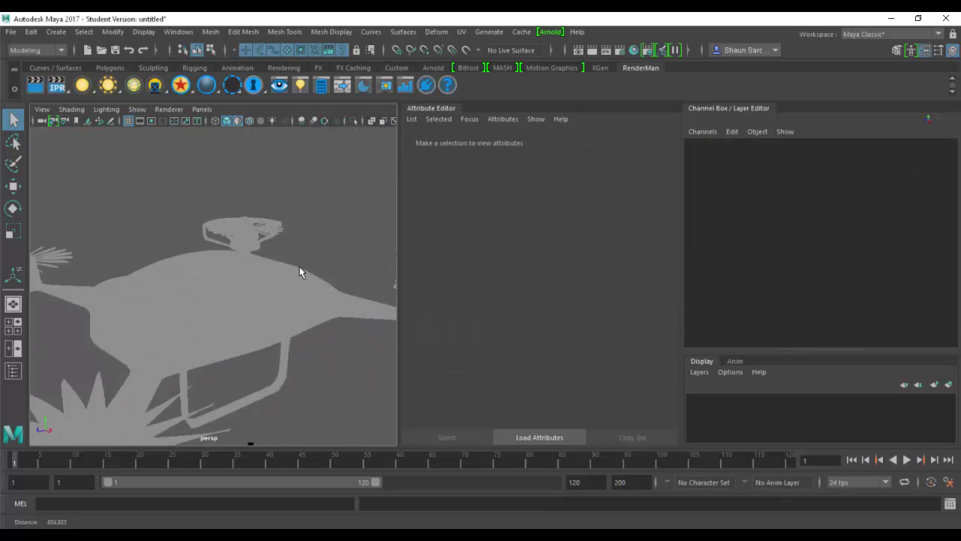
Show the drone in textured shading, fit the whole model in view and select all its parts.
left_click_drag(299, 265, 267, 245, "alt")
key("6")
left_click(268, 245)
scroll(278, 189, "down", 5)
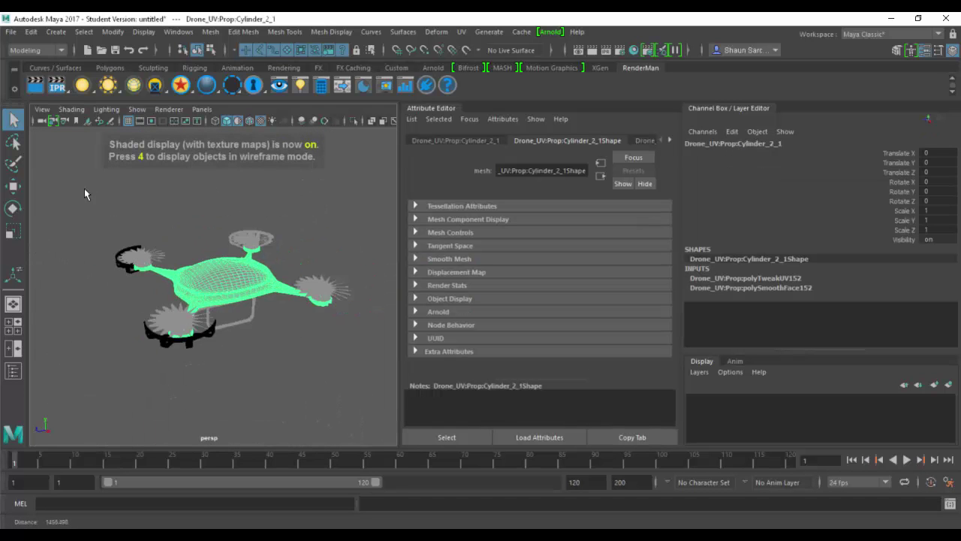
left_click_drag(90, 198, 395, 392)
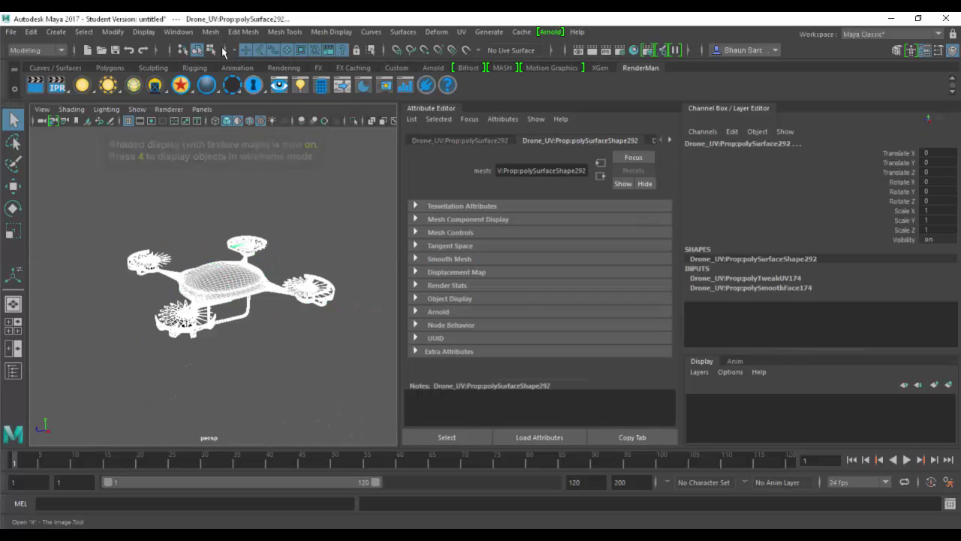
Open the UV Editor for the selected drone, maximize its window and frame the full UV layout.
left_click(178, 31)
left_click(462, 32)
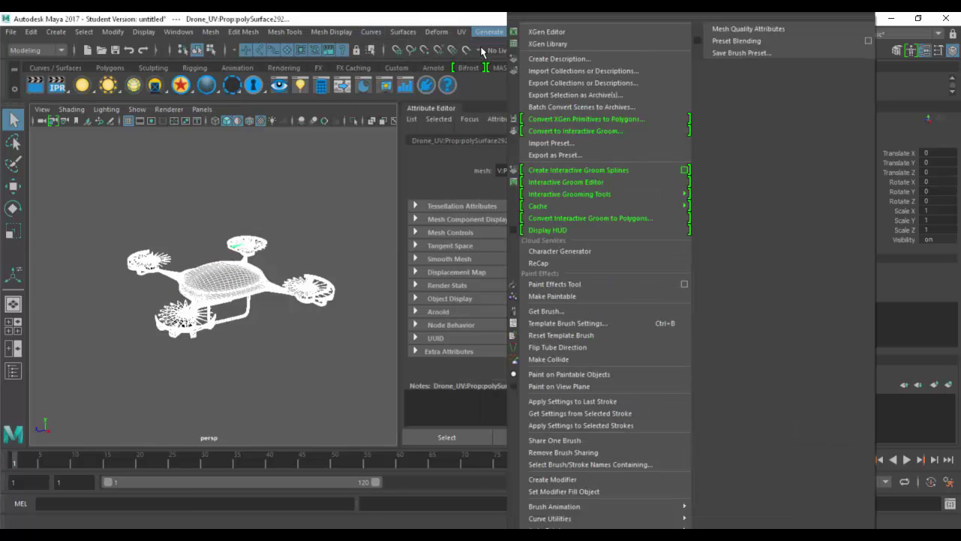
left_click(476, 51)
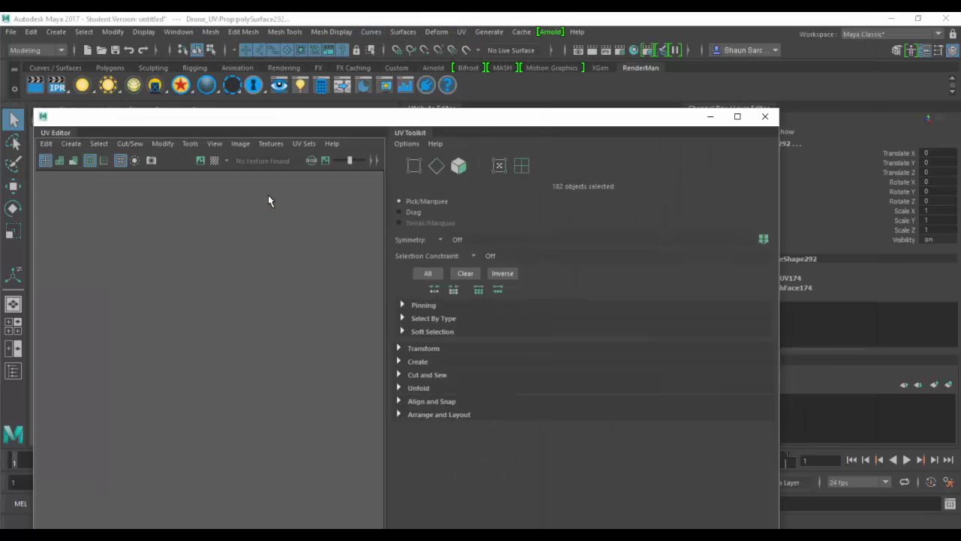
double_click(342, 120)
key("f")
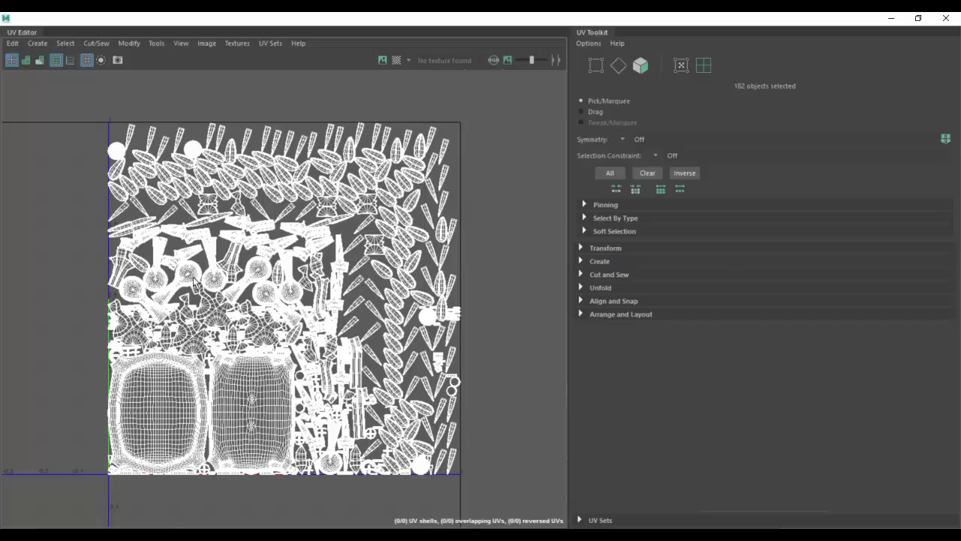
Examine the drone's packed UV shells up close, from the large body shells to the small cross-shaped pieces.
middle_click_drag(199, 277, 314, 233, "alt")
right_click_drag(314, 233, 586, 247, "alt")
middle_click_drag(421, 301, 436, 222, "alt")
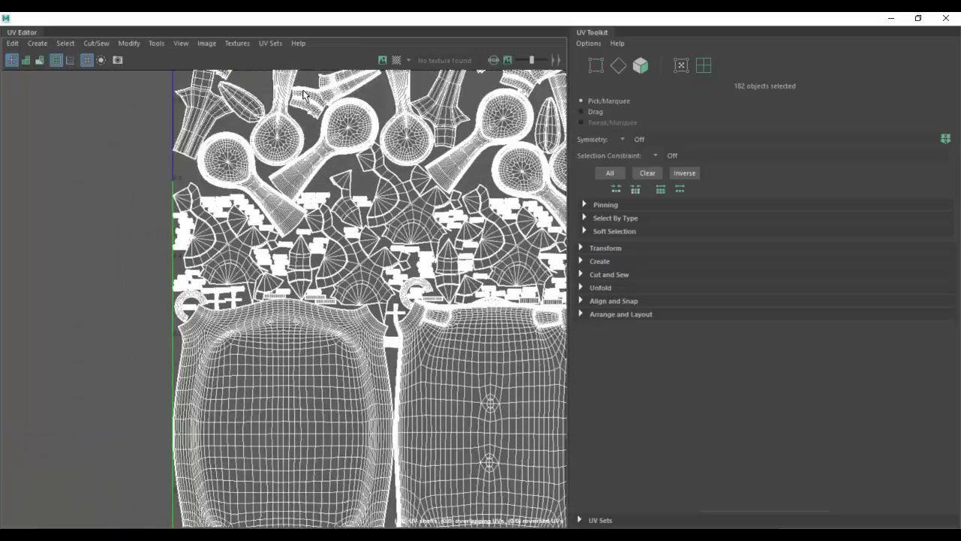
right_click_drag(436, 221, 537, 229, "alt")
middle_click_drag(397, 248, 480, 225, "alt")
right_click_drag(481, 226, 552, 226, "alt")
middle_click_drag(375, 168, 506, 171, "alt")
right_click_drag(540, 196, 653, 203, "alt")
middle_click_drag(341, 248, 306, 199, "alt")
right_click_drag(511, 202, 638, 209, "alt")
middle_click_drag(335, 127, 323, 118, "alt")
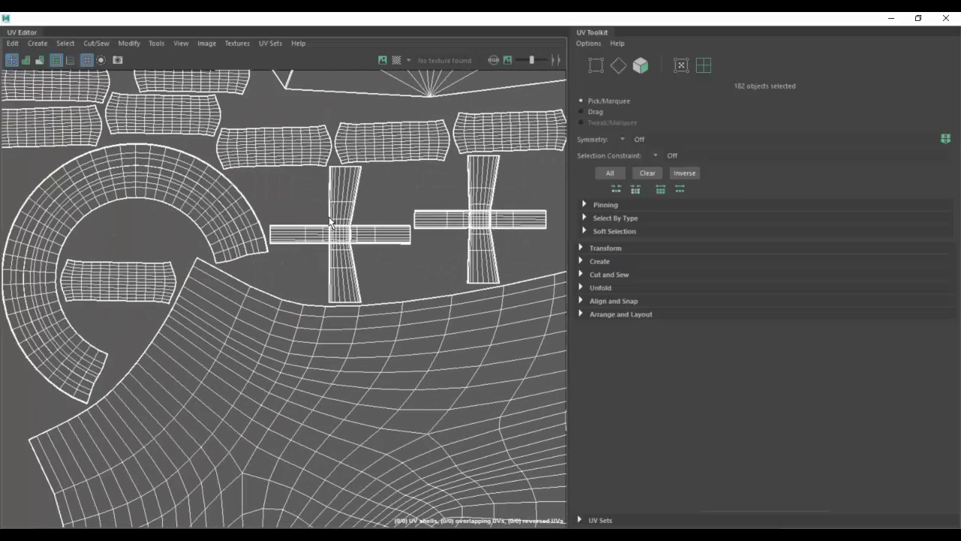
Select the cross-shaped UV shell beside the arc-shaped one and move the UV Editor aside to reveal the perspective view.
right_click_drag(337, 243, 312, 229)
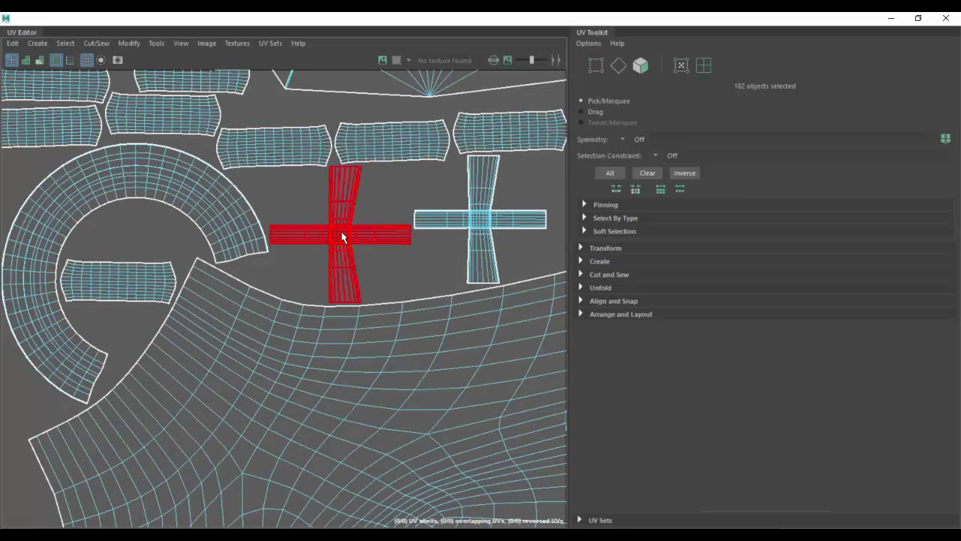
left_click(339, 235)
left_click_drag(337, 17, 771, 56)
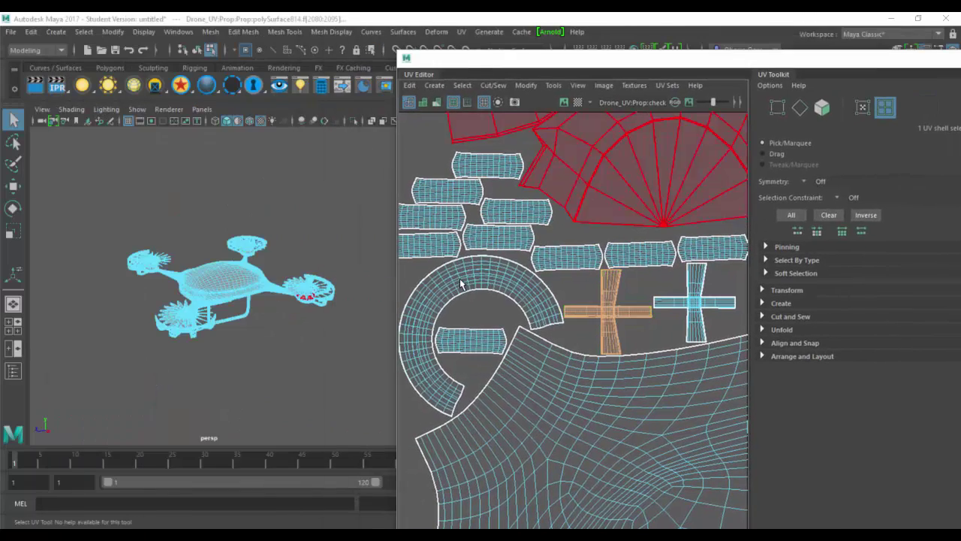
Locate the selected UV shell's faces on the drone, checking the rotor area in wireframe and shaded display.
key("f")
scroll(142, 255, "down", 5)
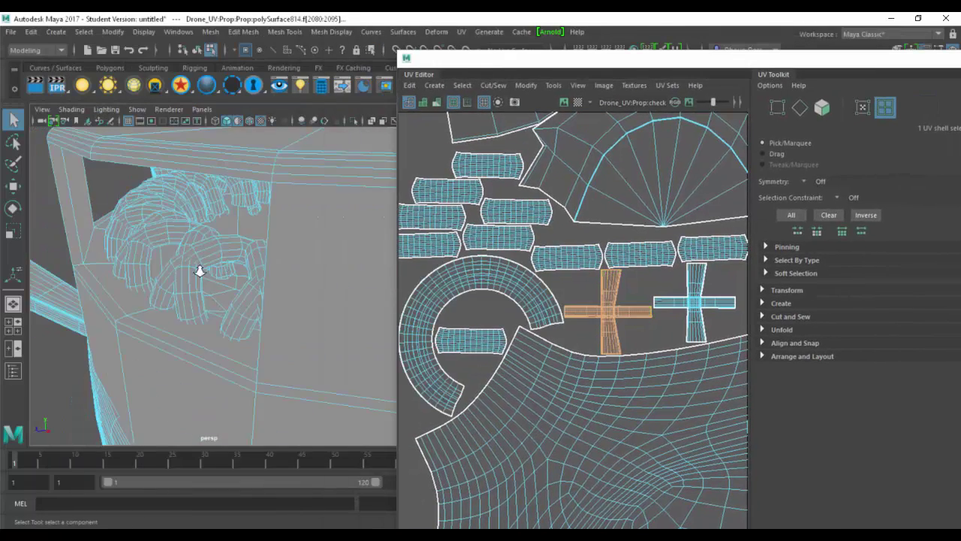
scroll(200, 272, "down", 3)
left_click_drag(200, 272, 280, 242, "alt")
left_click_drag(129, 325, 258, 302, "alt")
key("4")
middle_click_drag(248, 317, 342, 177, "alt")
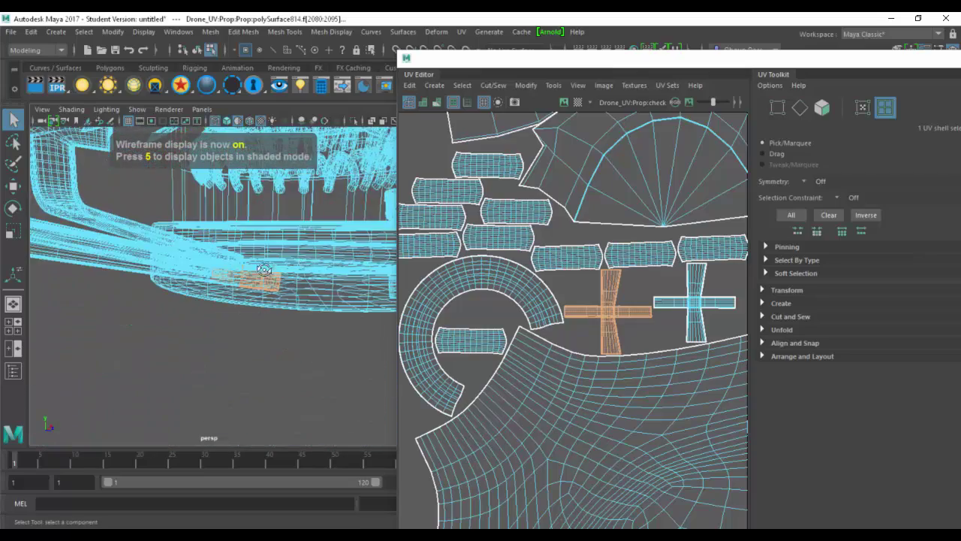
left_click_drag(264, 269, 225, 304, "alt")
middle_click_drag(186, 312, 294, 260, "alt")
mouse_move(294, 260)
left_mouse_down("alt")
mouse_move(273, 265)
mouse_move(293, 272)
left_mouse_up("alt")
key("5")
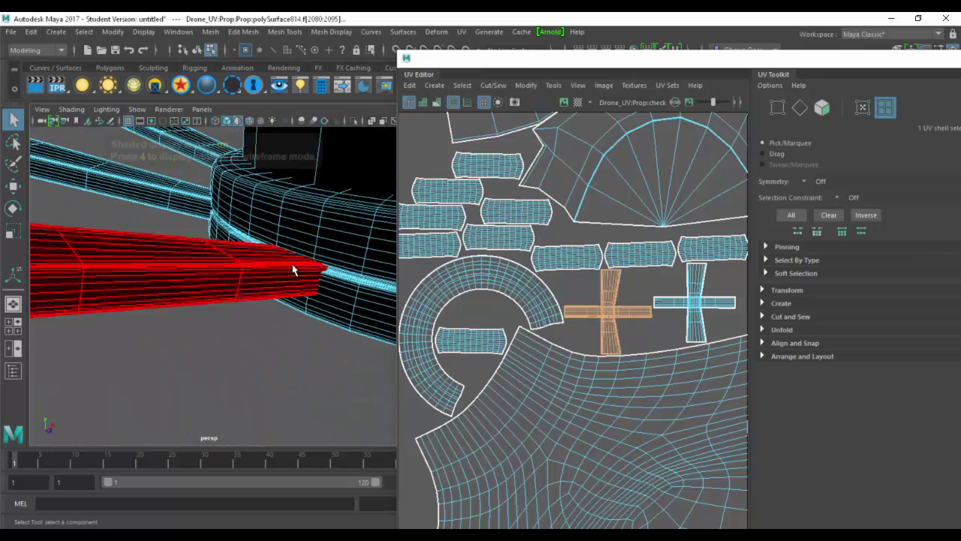
Select the arc-shaped UV shell, frame its matching rotor part and return to object selection.
left_click(502, 294)
key("f")
key("F8")
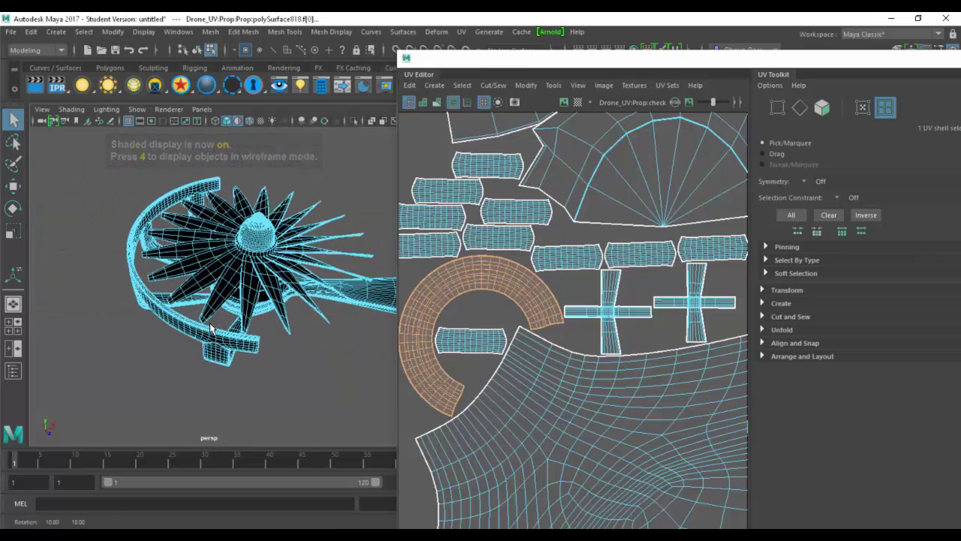
Select individual propeller blades on the rotor and inspect them from above.
left_click(253, 262)
left_click(253, 256)
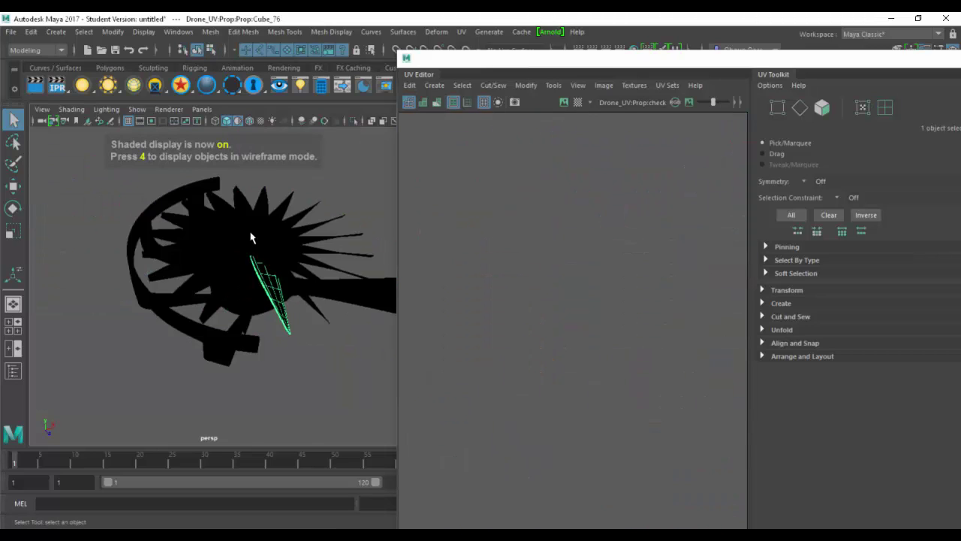
left_click(252, 234)
left_click_drag(275, 250, 226, 268, "alt")
left_click(302, 246)
key("f")
right_click_drag(225, 269, 165, 265, "alt")
scroll(205, 246, "down", 3)
middle_click_drag(165, 265, 203, 246, "alt")
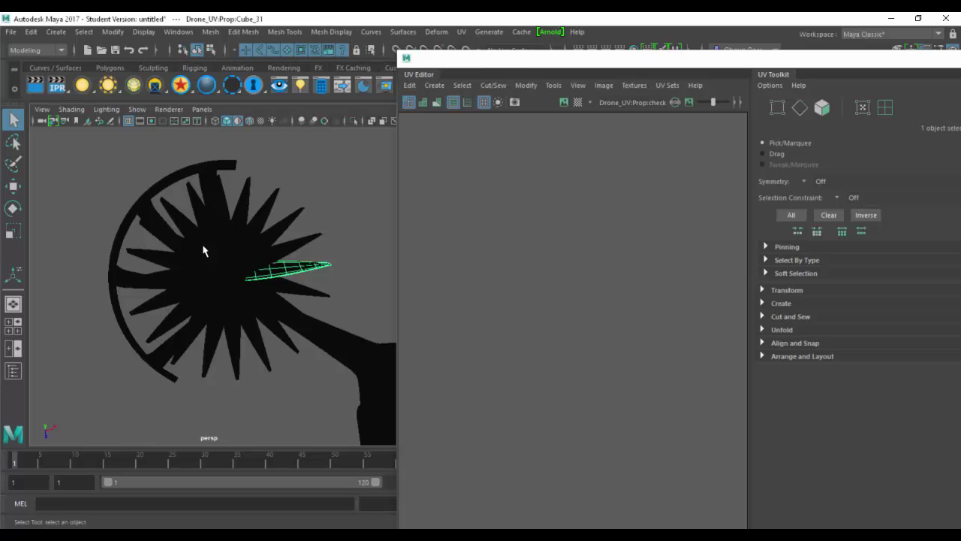
Select the coil mesh beneath the propeller and view all of its UV shells across the UV tile.
left_click_drag(184, 251, 253, 301, "alt")
left_click(306, 352)
right_click_drag(253, 301, 387, 311, "alt")
left_click_drag(273, 320, 284, 328, "alt")
right_click_drag(284, 327, 66, 335, "alt")
left_click_drag(65, 334, 419, 293, "alt")
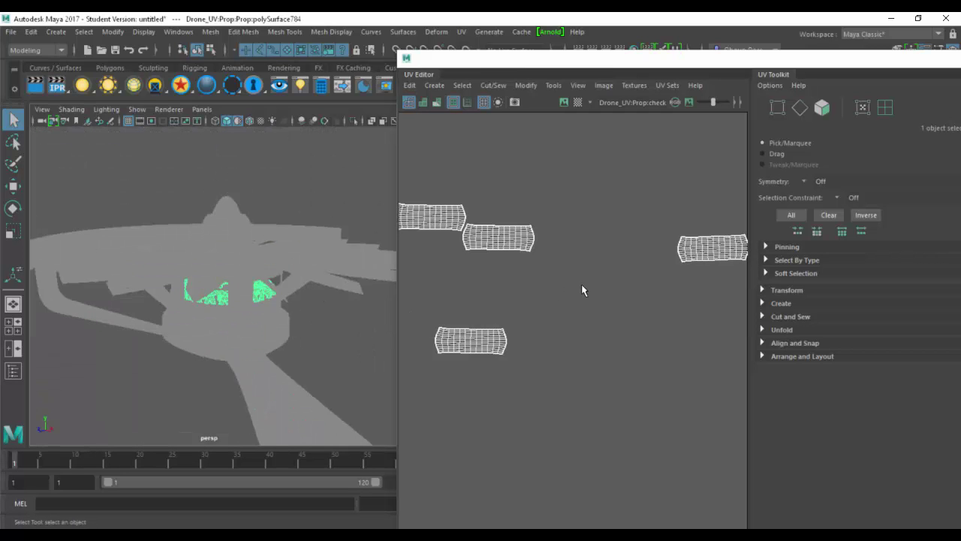
key("a")
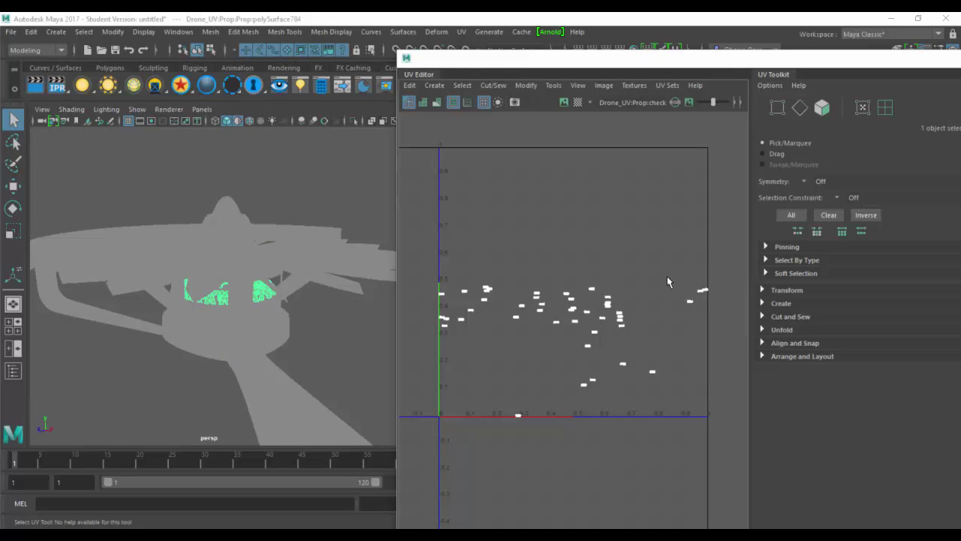
right_click_drag(312, 308, 238, 333, "alt")
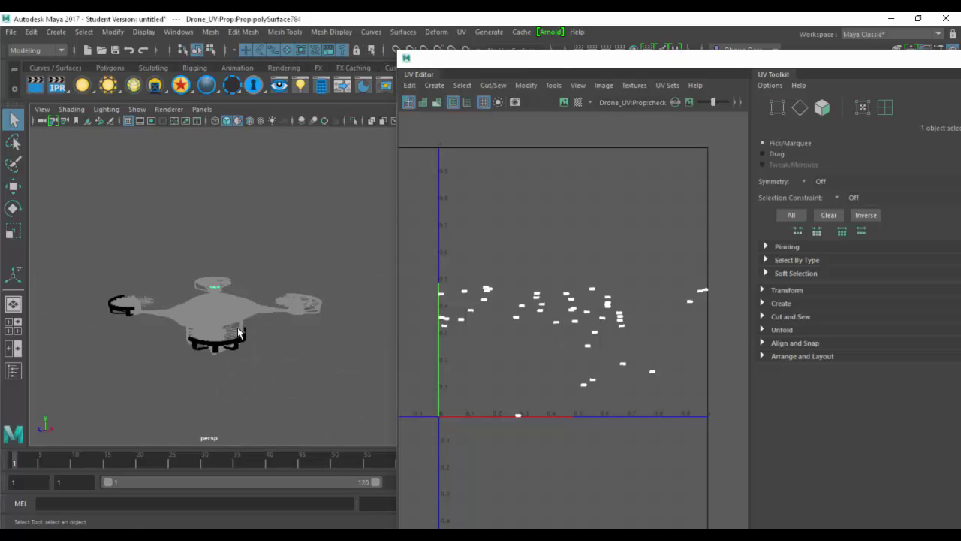
scroll(239, 333, "up", 5)
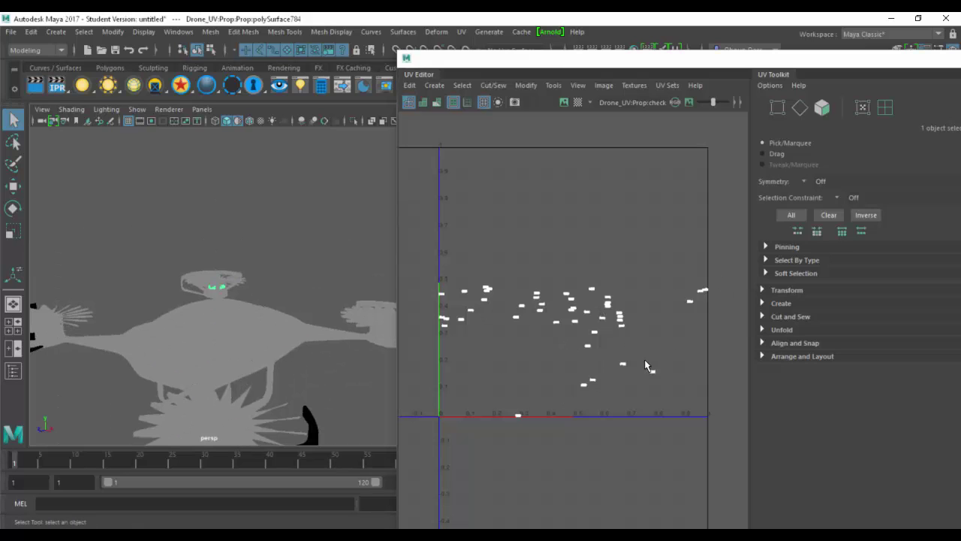
Switch to the Drone project in Substance Painter, enlarge the 3D viewport and inspect the textured drone and its layer stack.
key("alt+Tab")
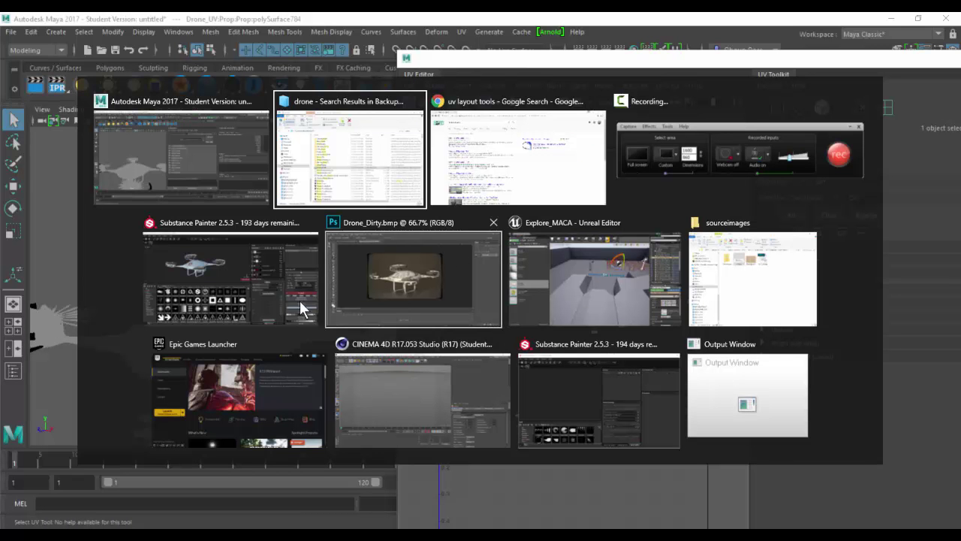
left_click(272, 269)
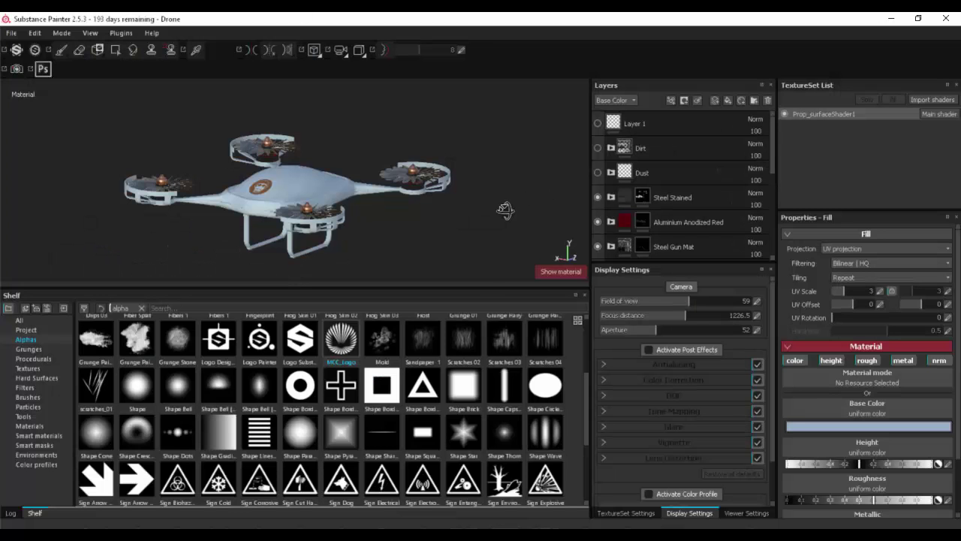
left_click_drag(479, 289, 474, 433)
left_click_drag(449, 317, 356, 299, "alt")
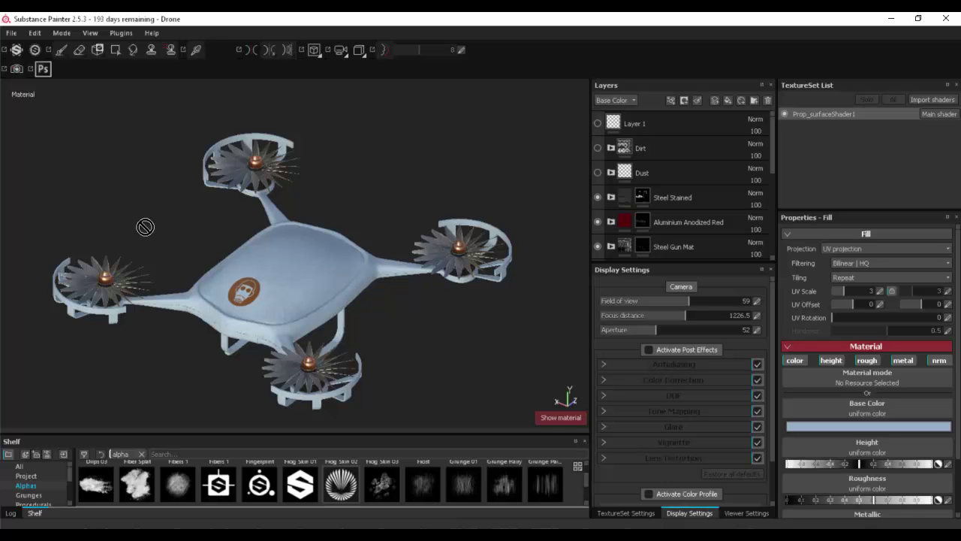
left_click_drag(144, 225, 480, 162, "alt")
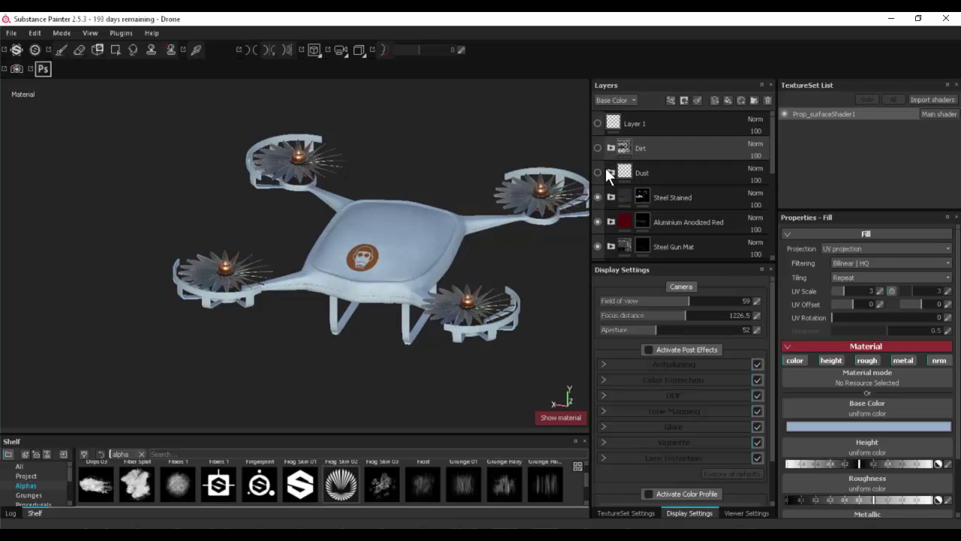
scroll(612, 182, "down", 4)
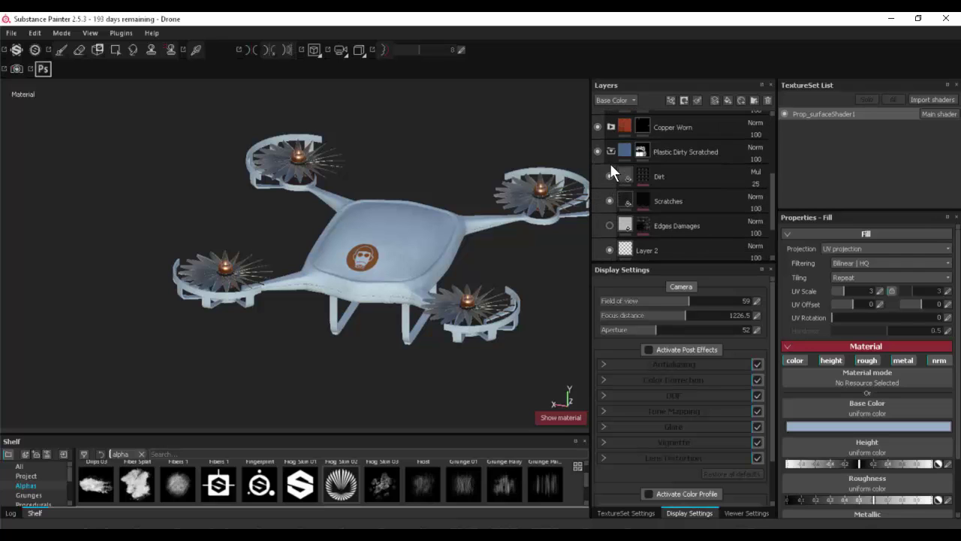
Group the layers from Dirt down to Silver Armor into one folder, collapse it and hide it.
scroll(609, 154, "up", 4)
left_click(657, 146)
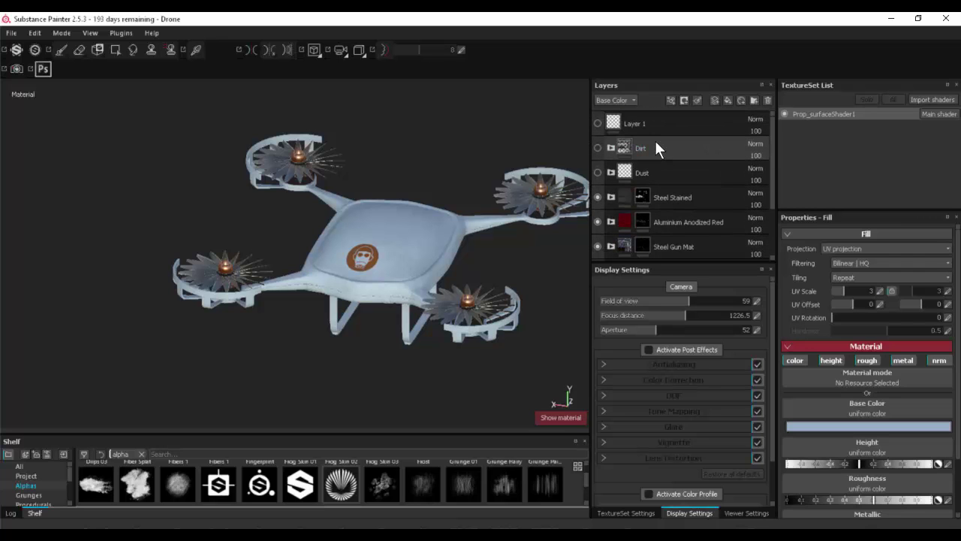
scroll(661, 202, "down", 2)
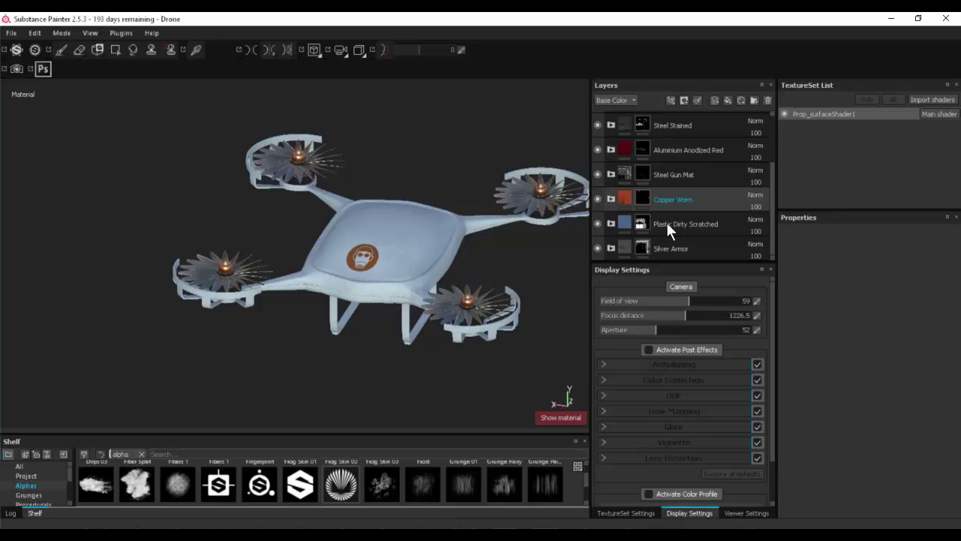
right_click(719, 148)
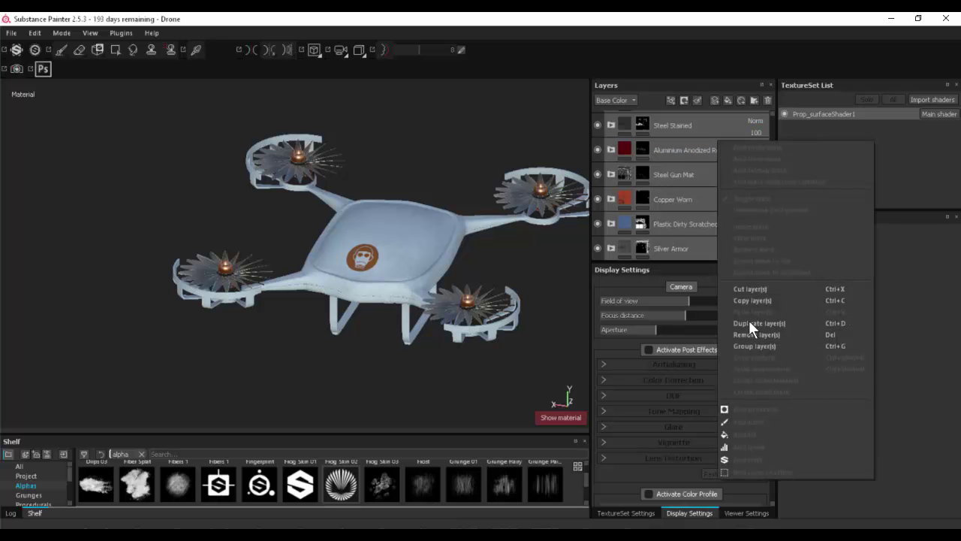
left_click(763, 339)
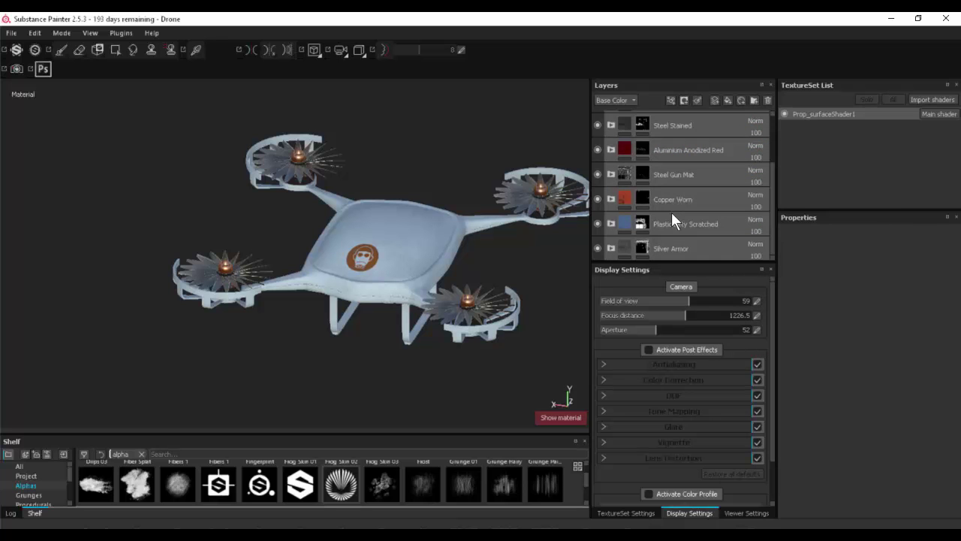
left_click(610, 148)
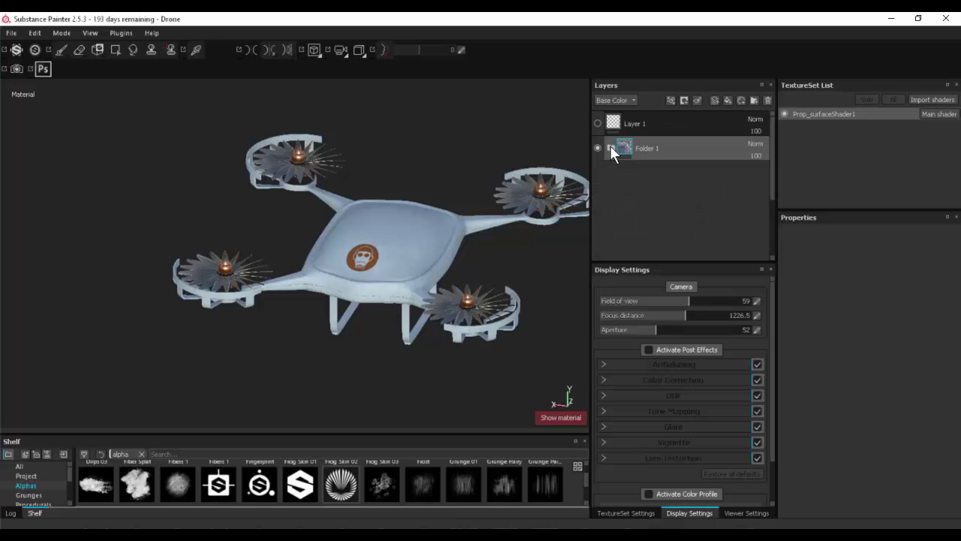
left_click(597, 148)
Examine the untextured drone up close from several angles, including the rotors, coils, body and legs.
left_click_drag(448, 220, 678, 143, "alt")
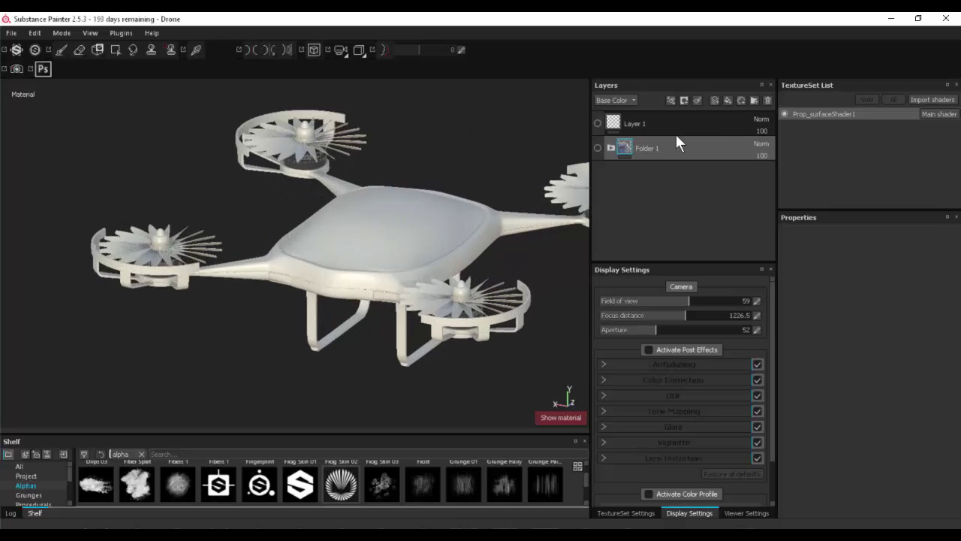
right_click_drag(678, 142, 691, 142, "alt")
middle_click_drag(474, 180, 532, 210, "alt")
left_click_drag(493, 180, 492, 143, "alt")
right_click_drag(492, 150, 721, 193, "alt")
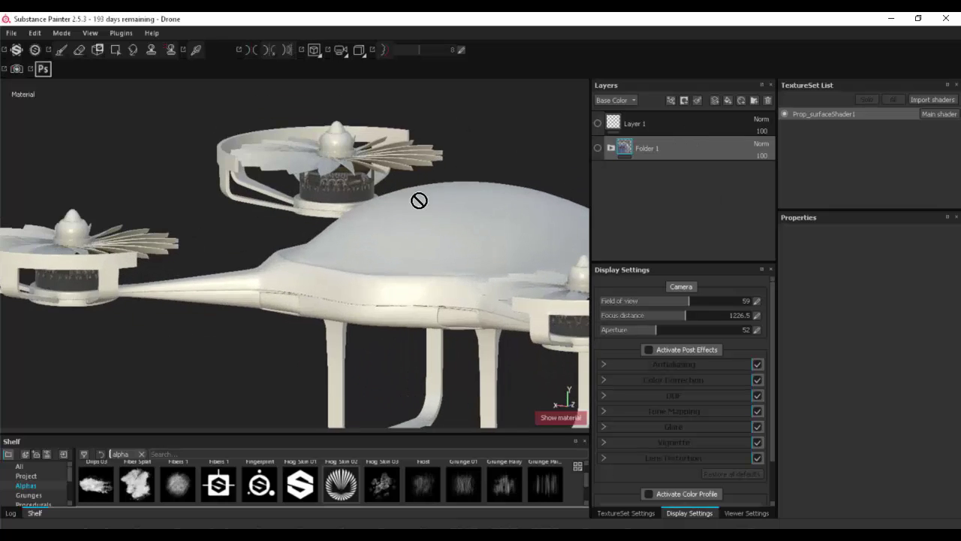
middle_click_drag(419, 200, 565, 219, "alt")
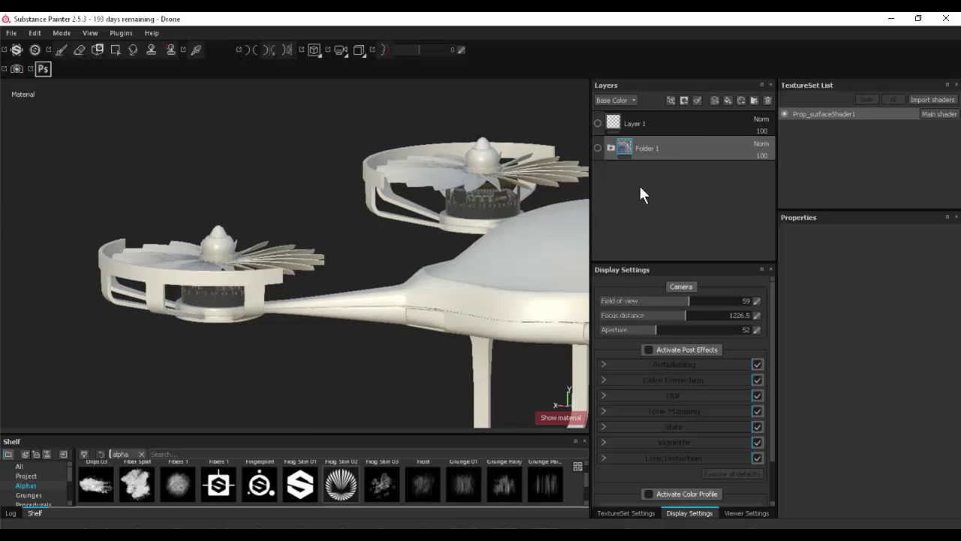
left_click_drag(467, 257, 584, 211, "alt")
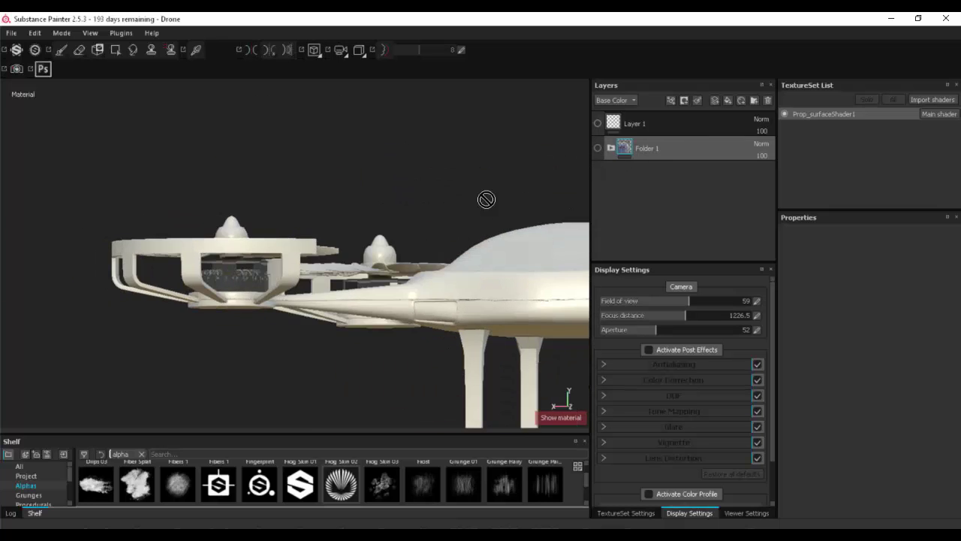
left_click_drag(487, 199, 315, 421, "alt")
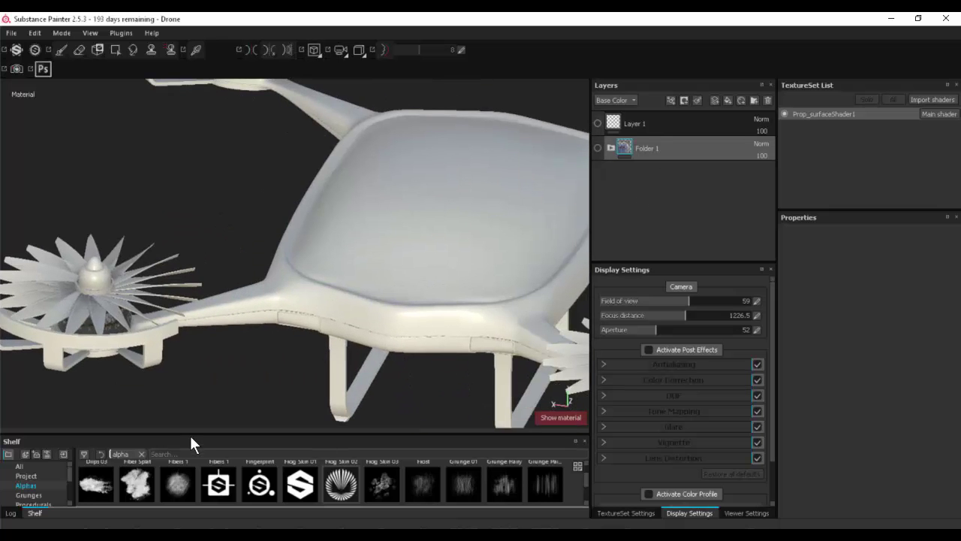
Enlarge the shelf, show the smart materials and apply Leather Sofa above the hidden folder, inspecting it on the drone.
left_click_drag(199, 413, 188, 299)
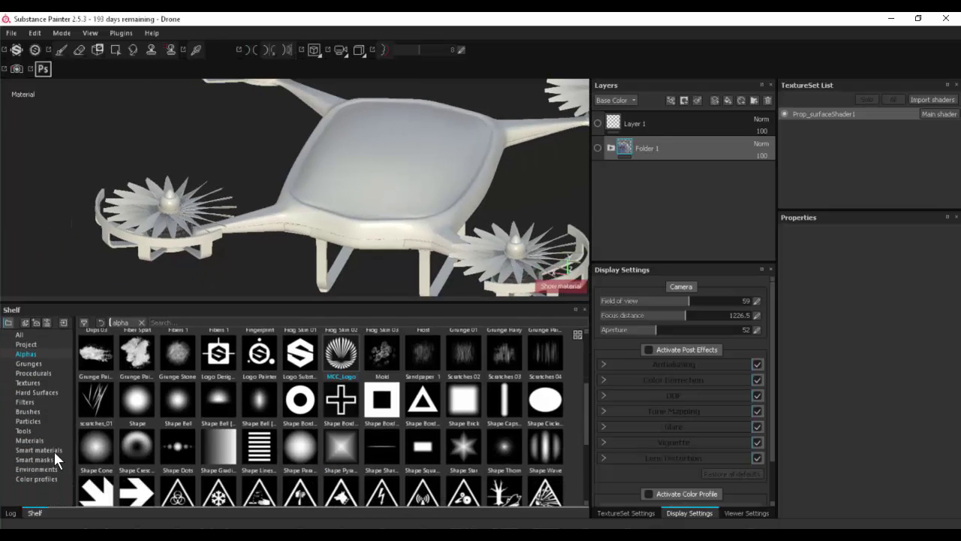
left_click(39, 450)
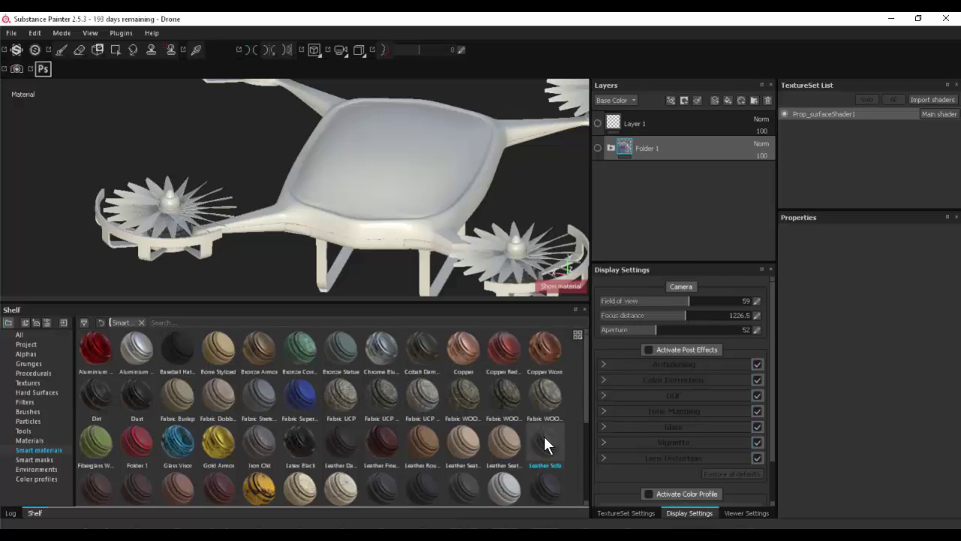
left_click_drag(544, 443, 644, 117)
left_click_drag(369, 213, 341, 207, "alt")
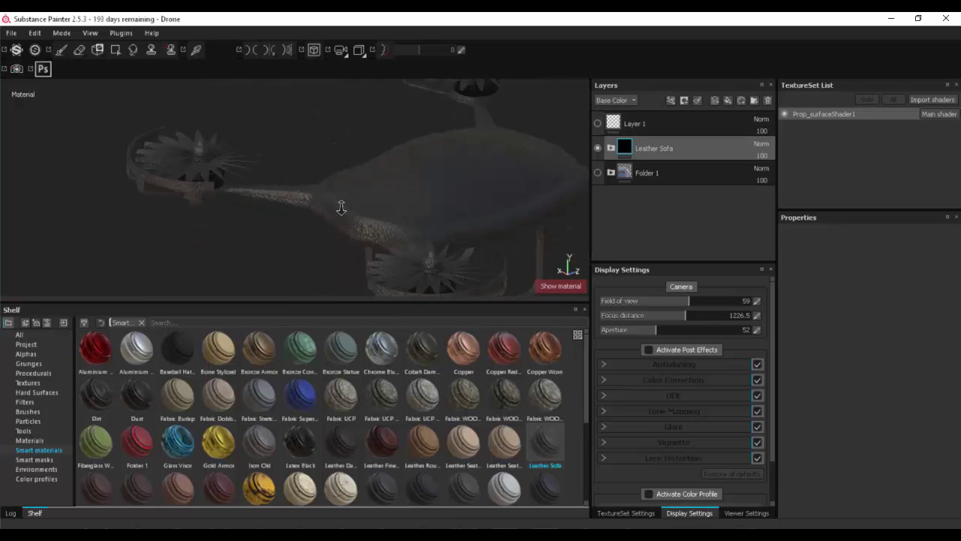
right_click_drag(341, 207, 530, 212, "alt")
mouse_move(530, 212)
left_mouse_down("alt")
mouse_move(427, 203)
mouse_move(450, 159)
mouse_move(520, 215)
left_mouse_up("alt")
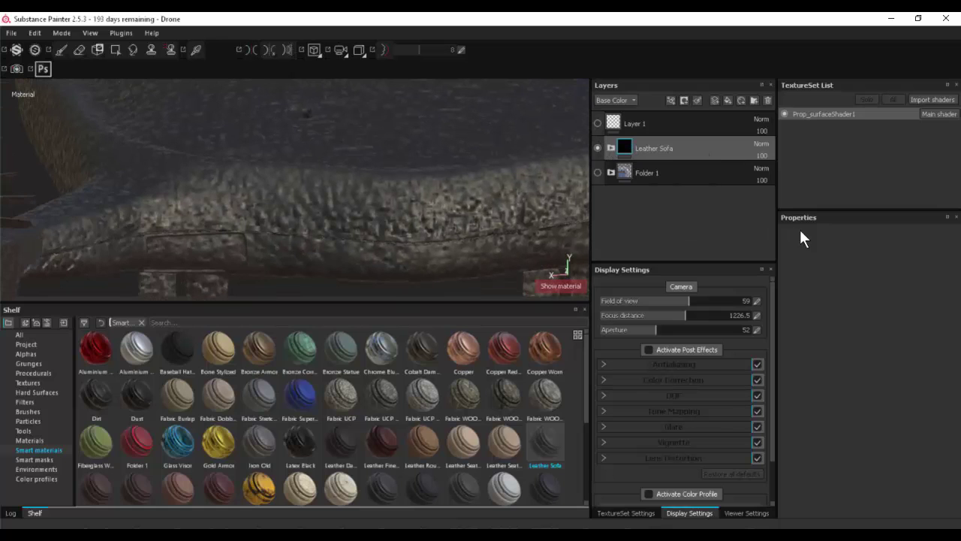
Expand the Leather Sofa folder and examine its Leather Color and Leather layers against the drone's surface.
left_click(610, 148)
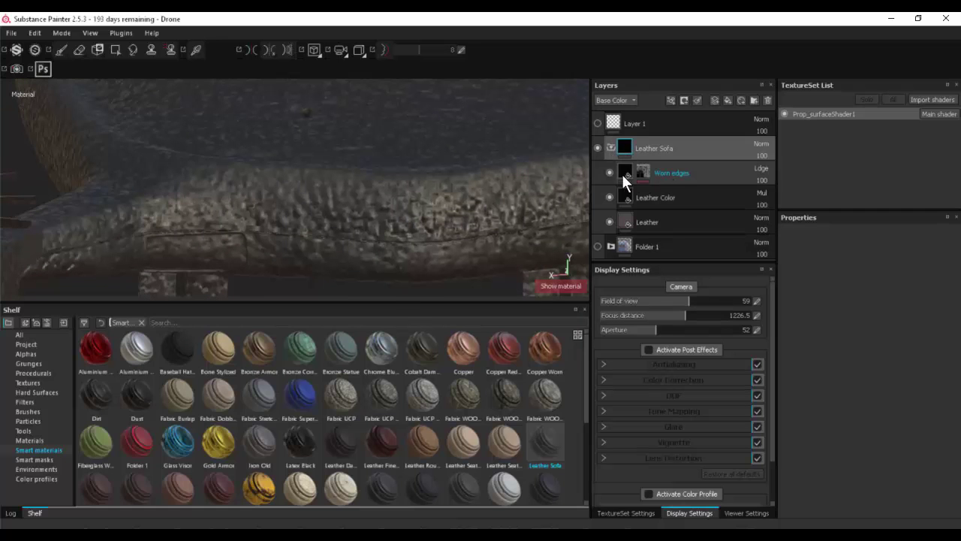
left_click(625, 196)
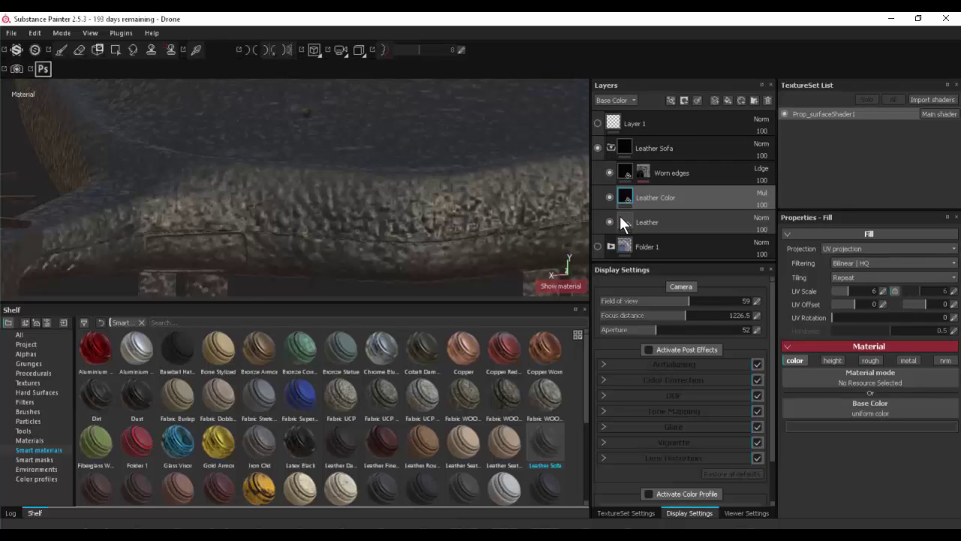
left_click(623, 217)
right_click_drag(438, 227, 146, 249, "alt")
middle_click_drag(145, 248, 215, 225, "alt")
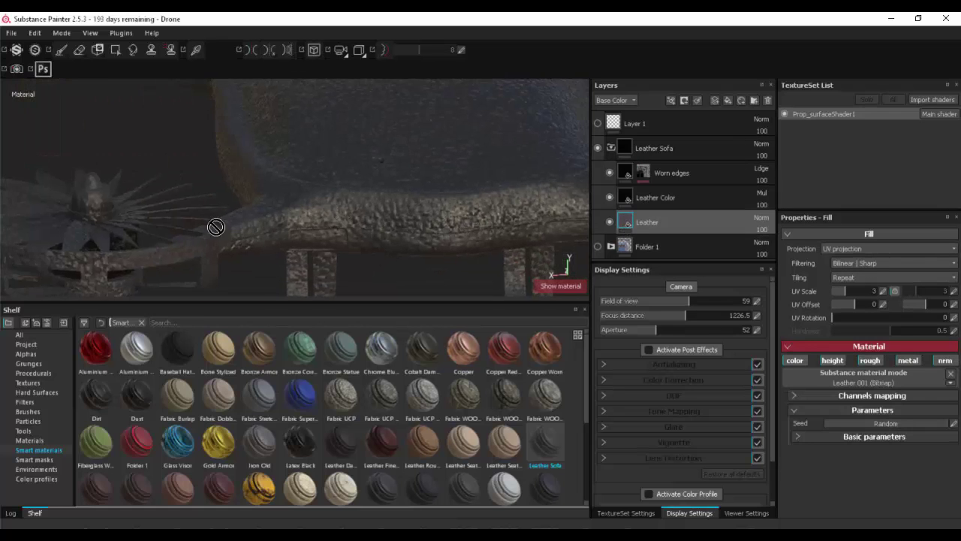
right_click_drag(215, 226, 429, 222, "alt")
left_click_drag(428, 222, 480, 222, "alt")
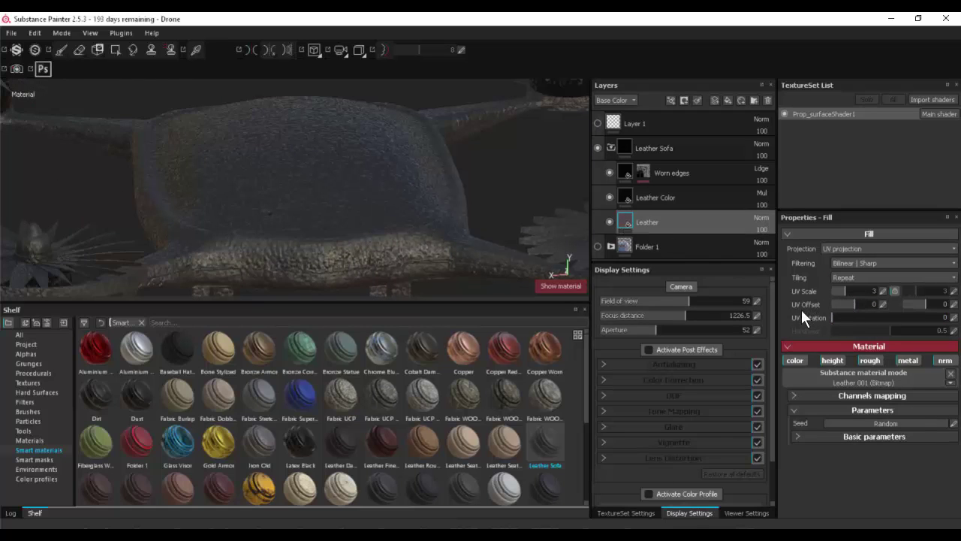
Display the texture set settings and review the Leather layer's channels mapping.
left_click(652, 513)
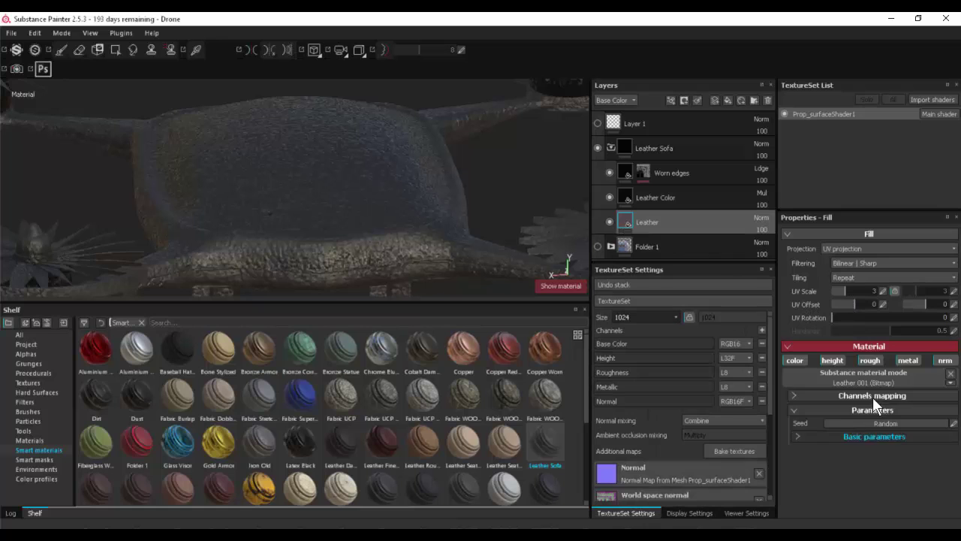
left_click(829, 396)
scroll(814, 401, "down", 1)
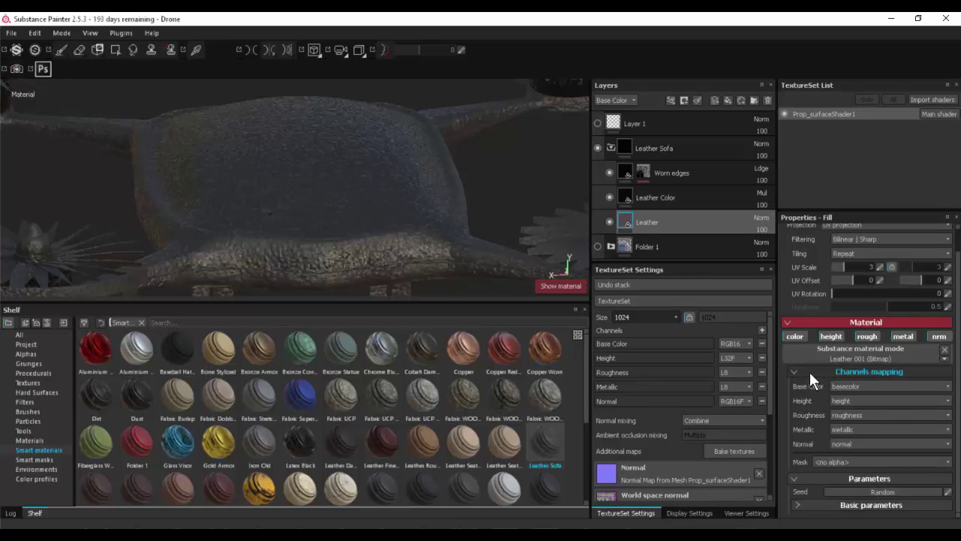
left_click(809, 371)
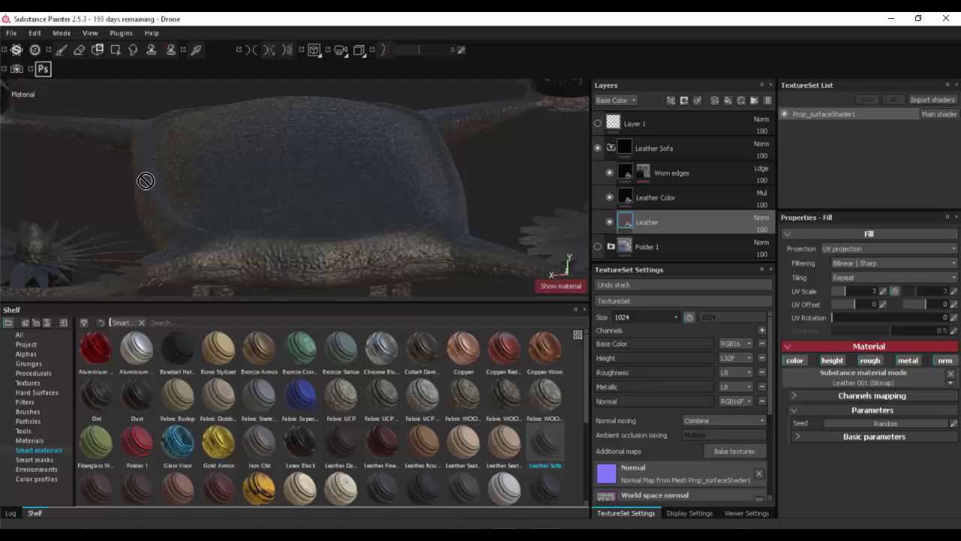
left_click(611, 148)
left_click(611, 147)
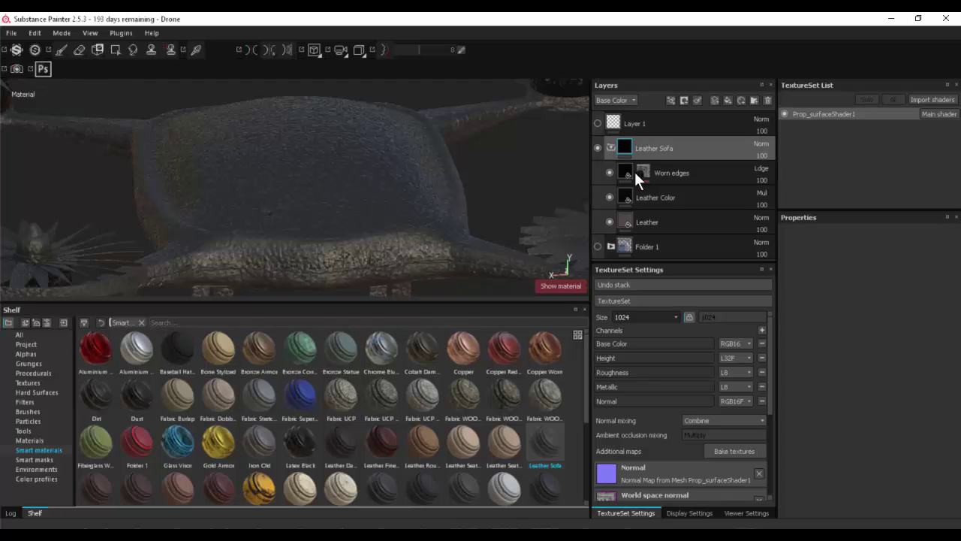
Set the Worn edges layer's base color to a dark red, RGB 0.130, 0.051, 0.051.
left_click(624, 167)
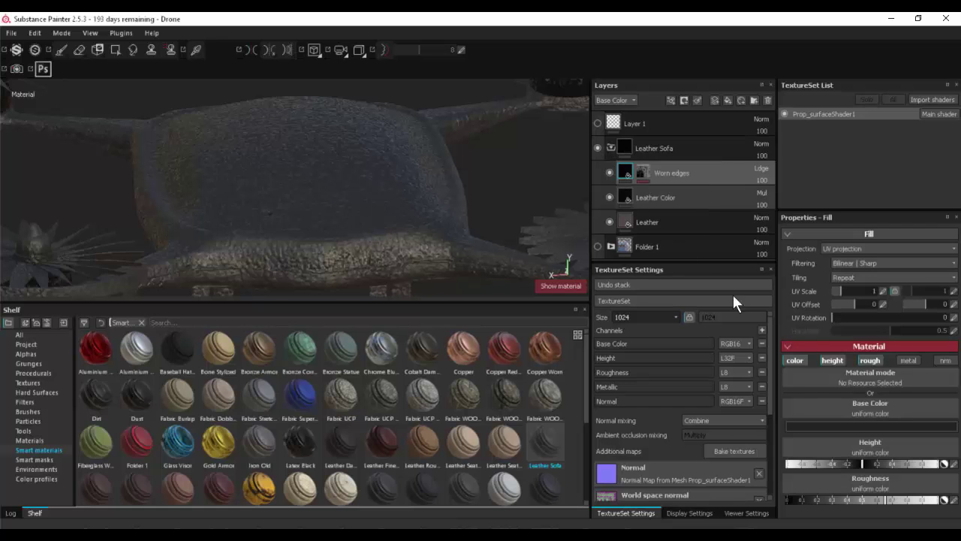
left_click(871, 428)
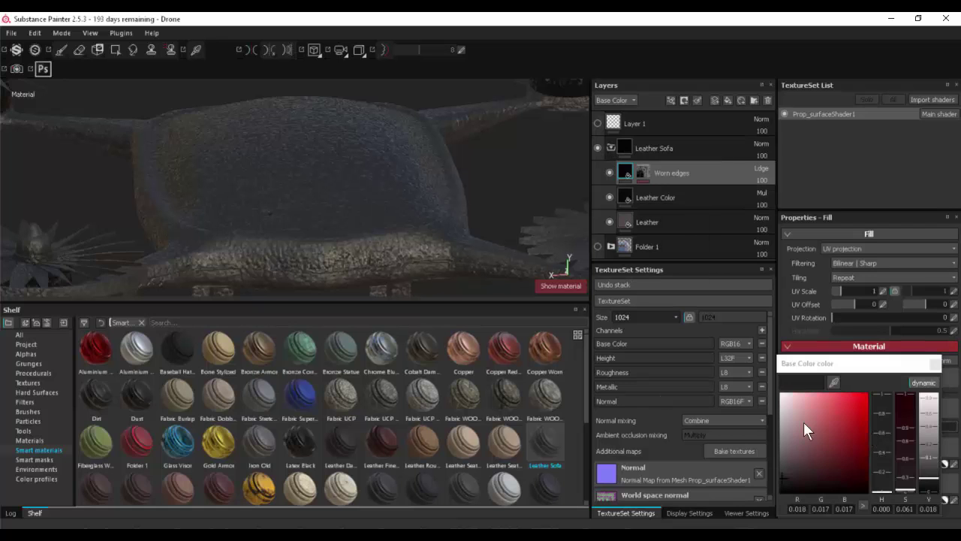
left_click_drag(842, 417, 809, 452)
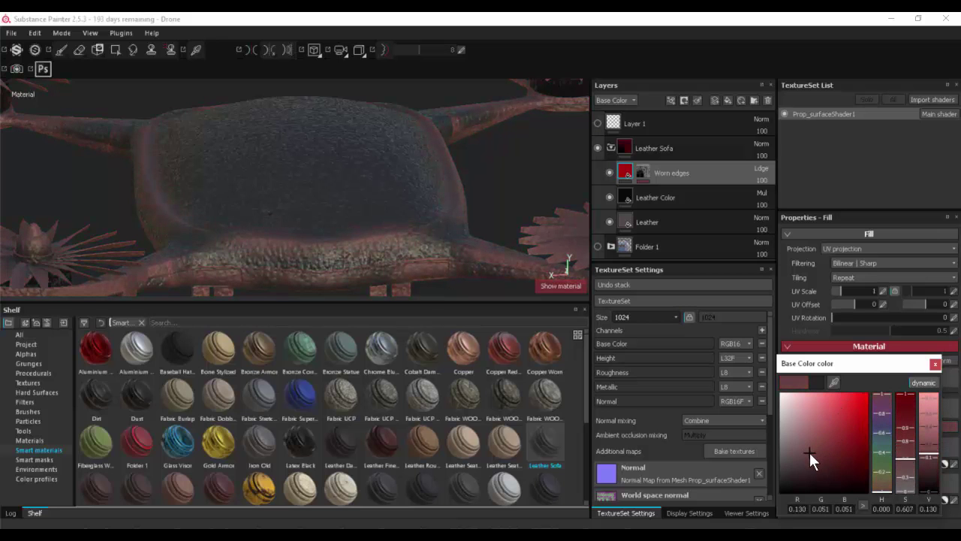
Set the Leather Color layer's base color to a pinkish red, RGB 0.475, 0.209, 0.209, and inspect the recolored drone.
left_click(628, 197)
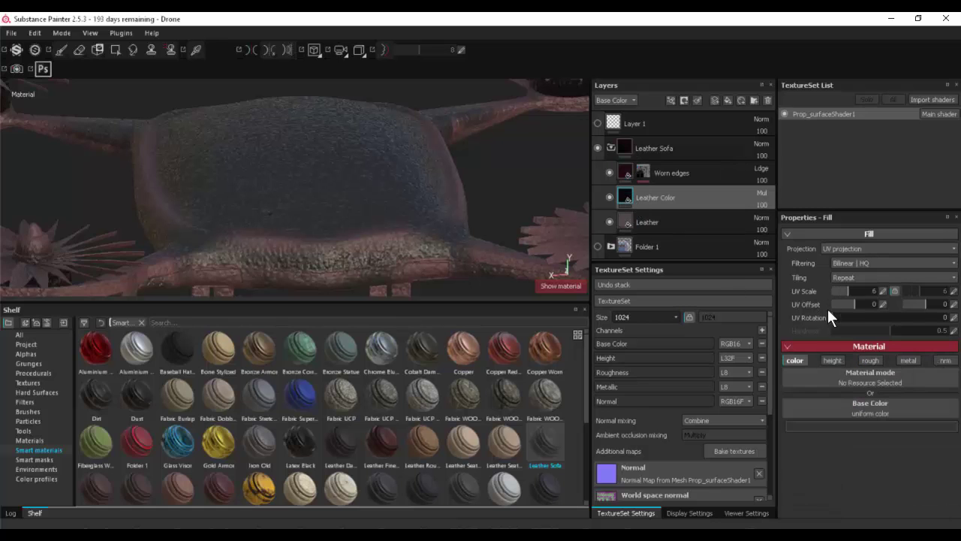
left_click(880, 426)
left_click_drag(824, 427, 807, 412)
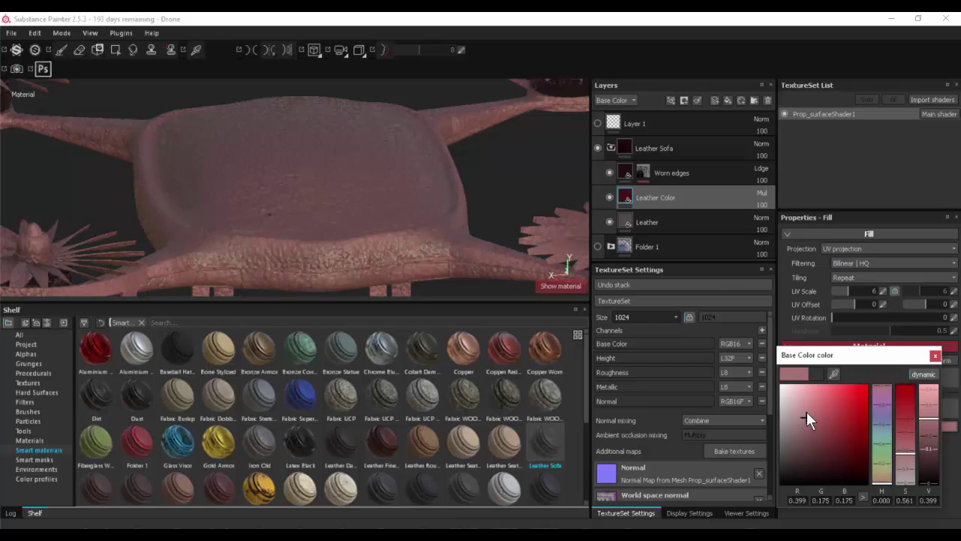
left_click_drag(448, 199, 186, 165, "alt")
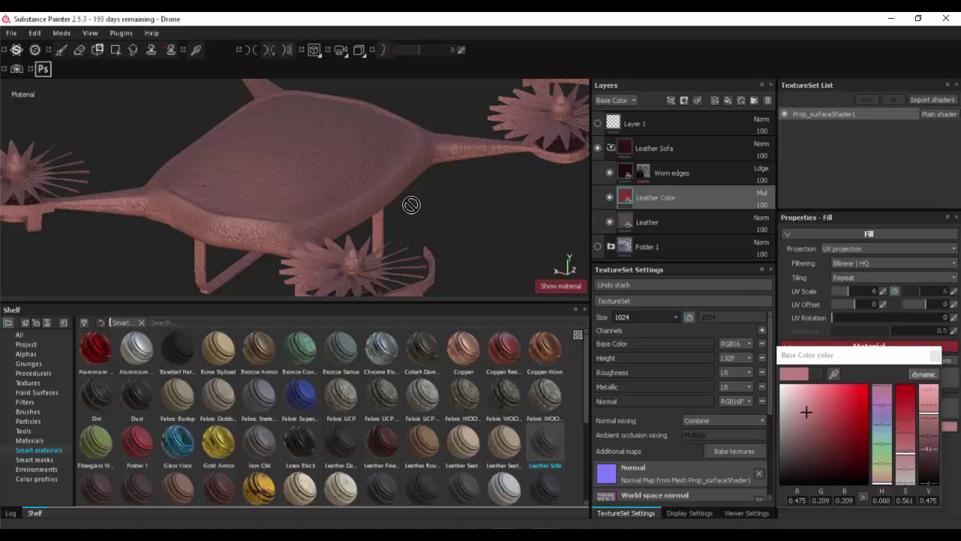
left_click_drag(410, 204, 384, 201, "alt")
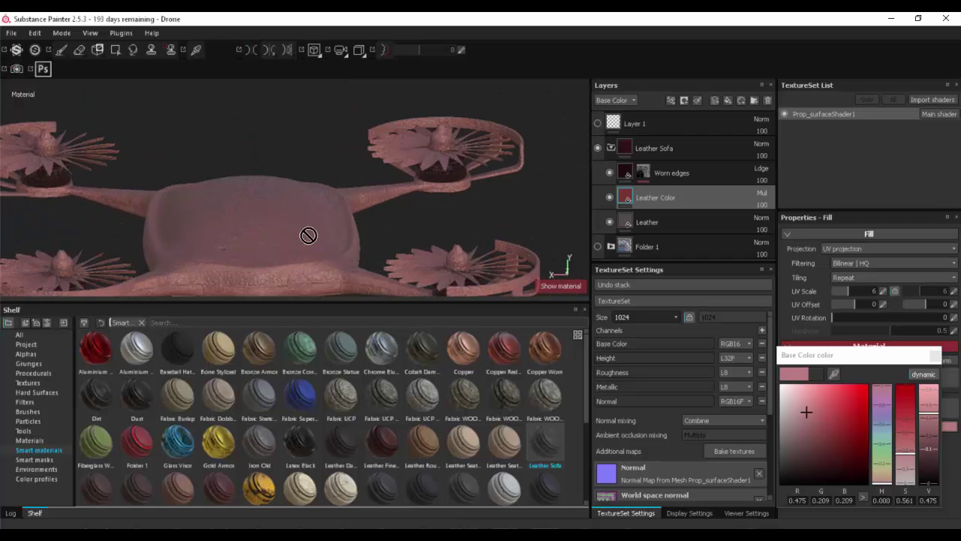
Collapse the Leather Sofa folder, add a black mask to it and activate Polygon Fill for that mask.
left_click(611, 147)
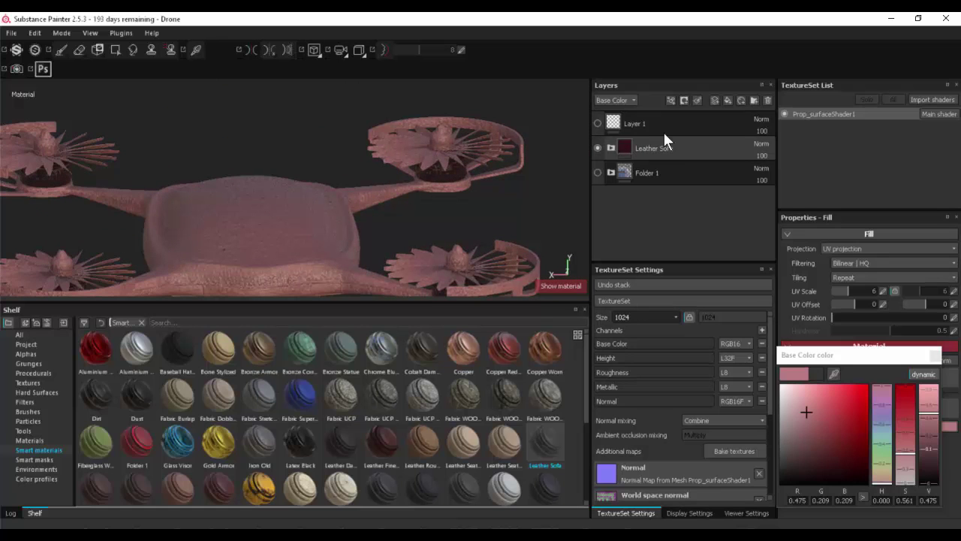
left_click(624, 143)
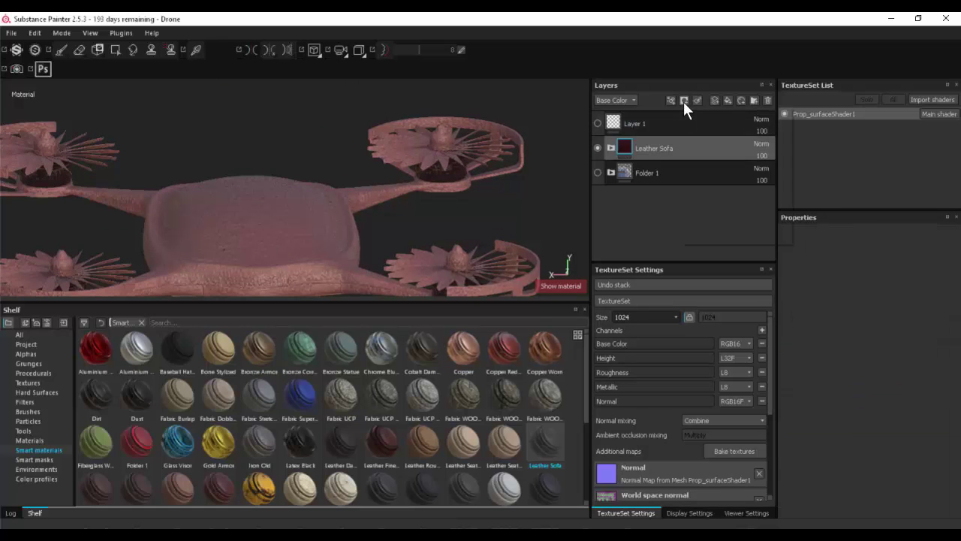
left_click(684, 101)
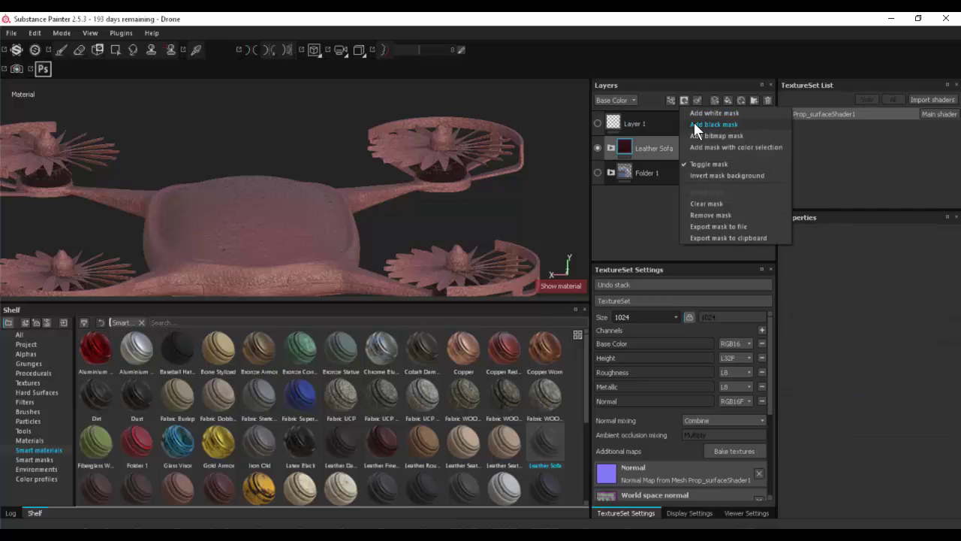
left_click(694, 124)
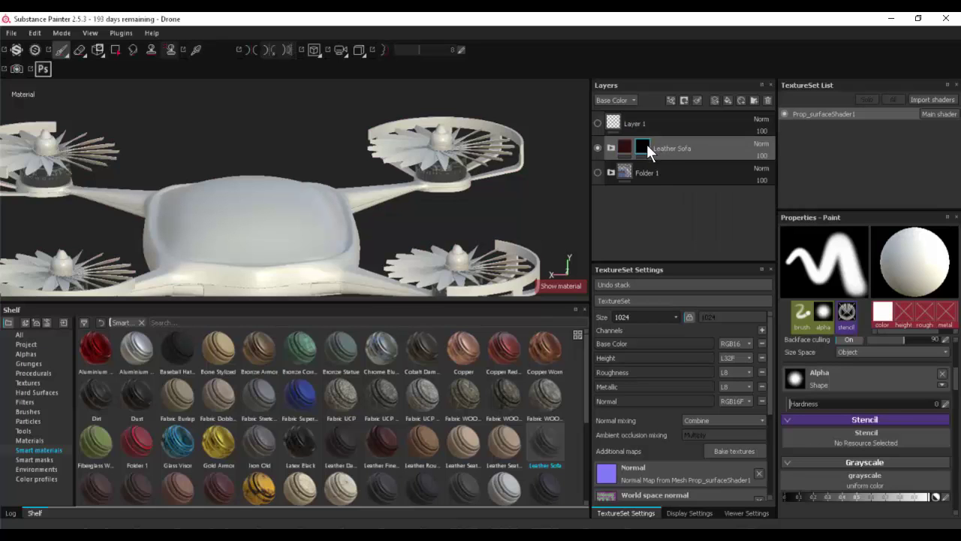
mouse_move(647, 146)
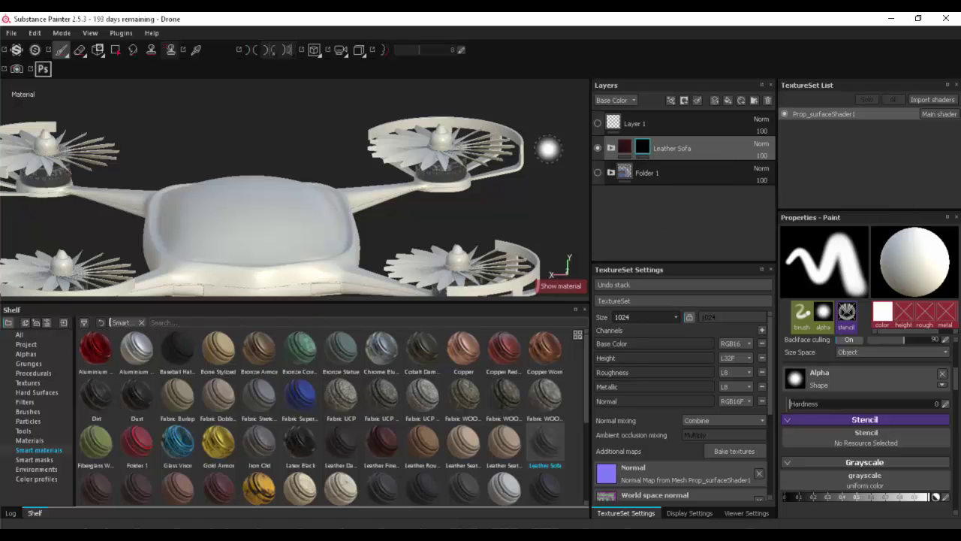
left_click(116, 49)
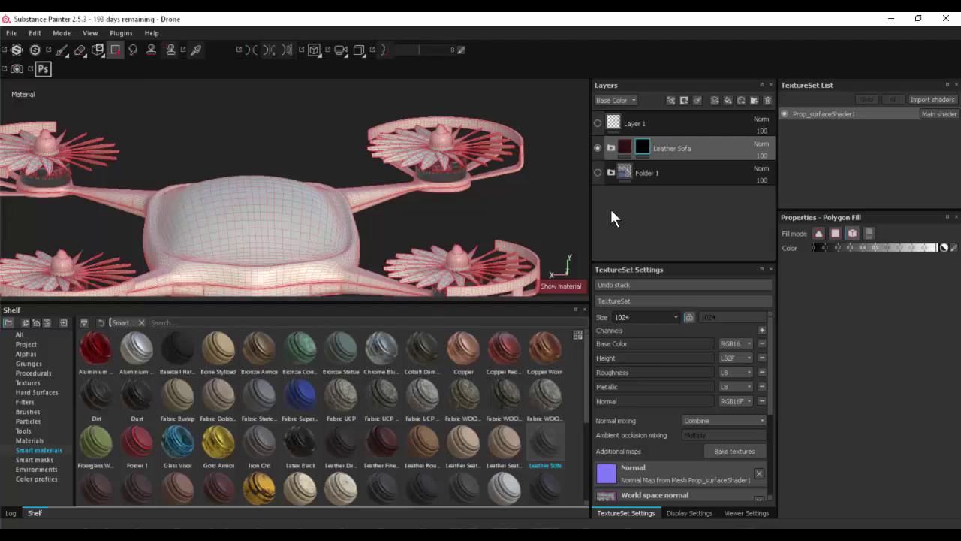
Fill the drone's body and landing legs into the Leather Sofa mask with Polygon Fill.
left_click(283, 228)
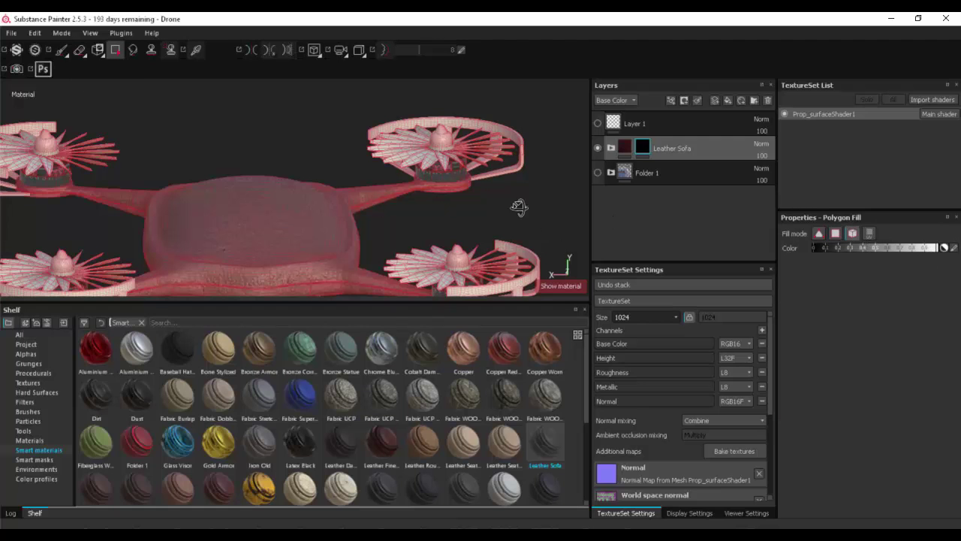
left_click_drag(519, 207, 487, 184, "alt")
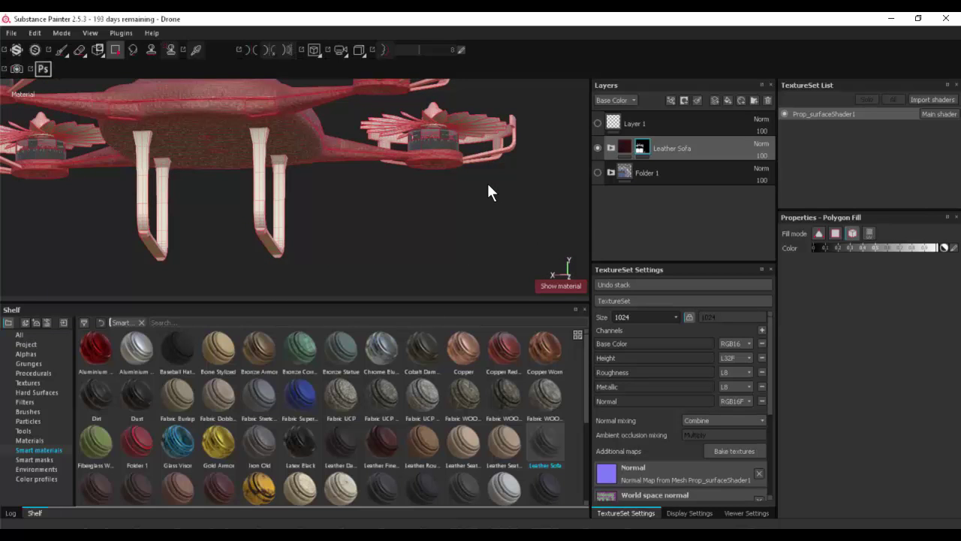
left_click(281, 204)
left_click(164, 221)
left_click_drag(252, 196, 315, 225, "alt")
Add the Steel Stained smart material above Leather Sofa and give it a black mask.
scroll(424, 412, "down", 3)
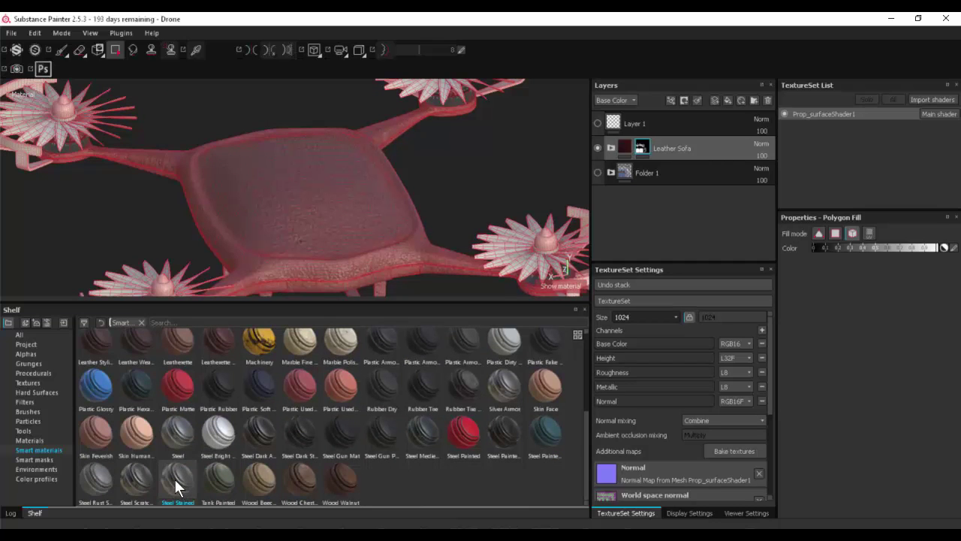
left_click_drag(175, 482, 625, 126)
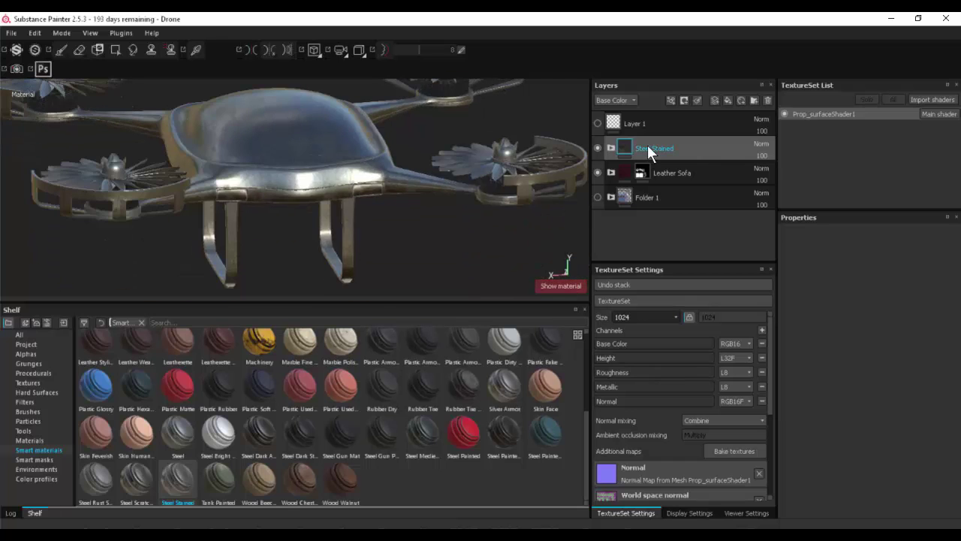
left_click(684, 100)
left_click(705, 123)
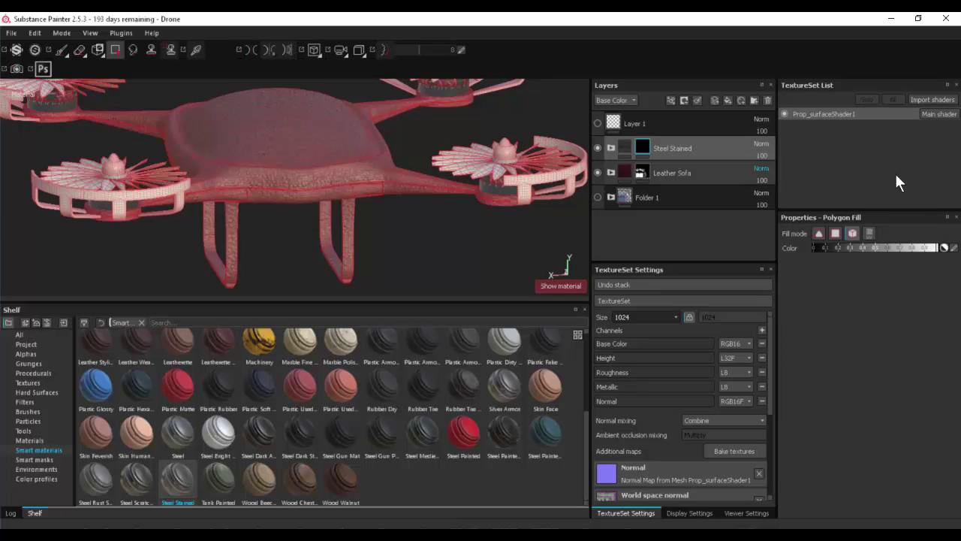
Fill the conical hub caps of the rotors into the Steel Stained mask with Polygon Fill.
left_click_drag(525, 207, 553, 205, "alt")
right_click_drag(554, 205, 575, 206, "alt")
middle_click_drag(575, 206, 518, 209, "alt")
left_click(414, 226)
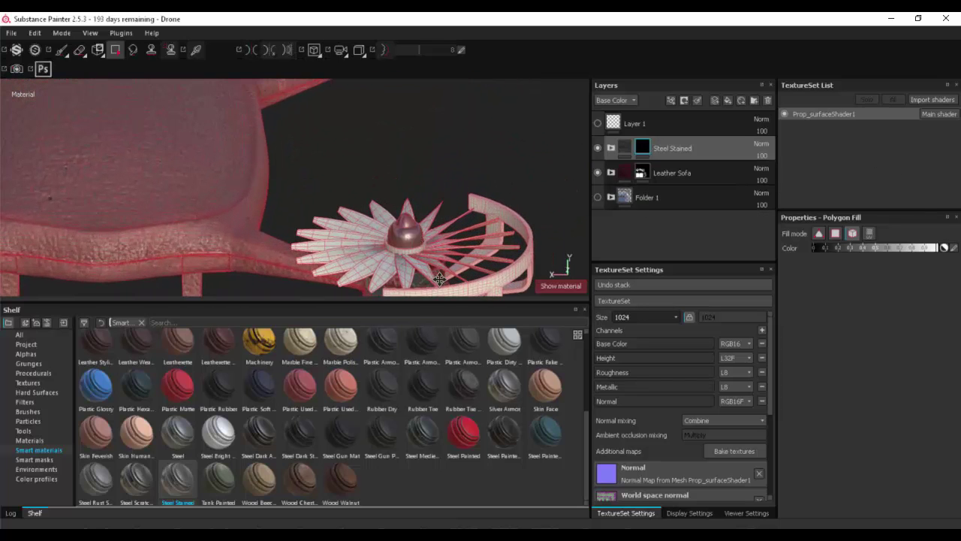
middle_click_drag(434, 94, 455, 192, "alt")
left_click_drag(315, 217, 347, 167, "alt")
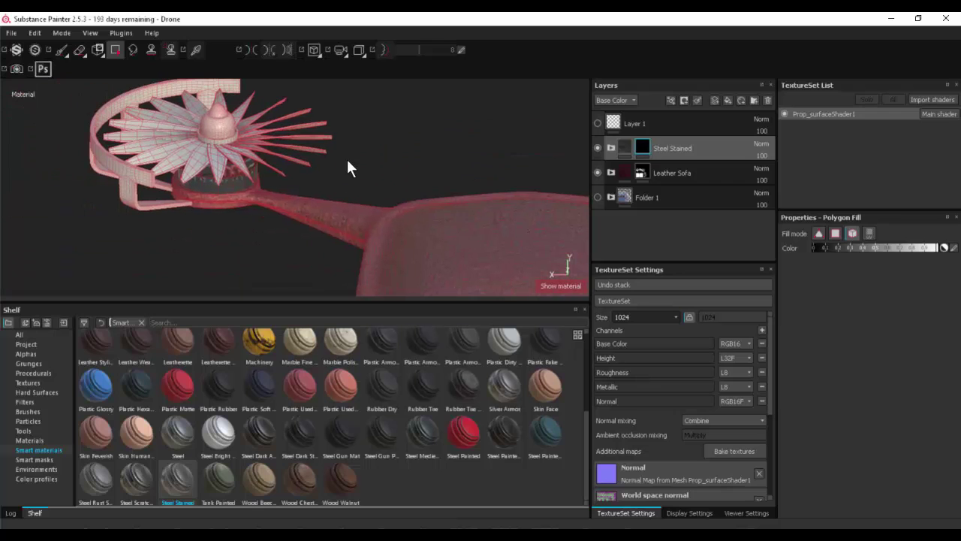
left_click_drag(275, 213, 303, 228, "alt")
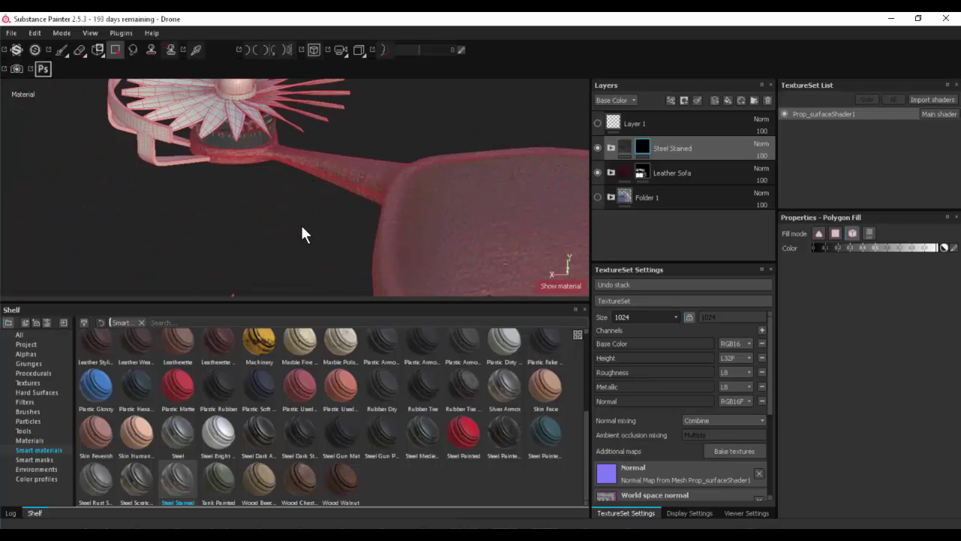
middle_click_drag(253, 143, 301, 156, "alt")
left_click(251, 137)
left_click_drag(292, 180, 259, 195, "alt")
Add the Machinery smart material above Steel Stained and give it a black mask.
left_click_drag(510, 178, 627, 119)
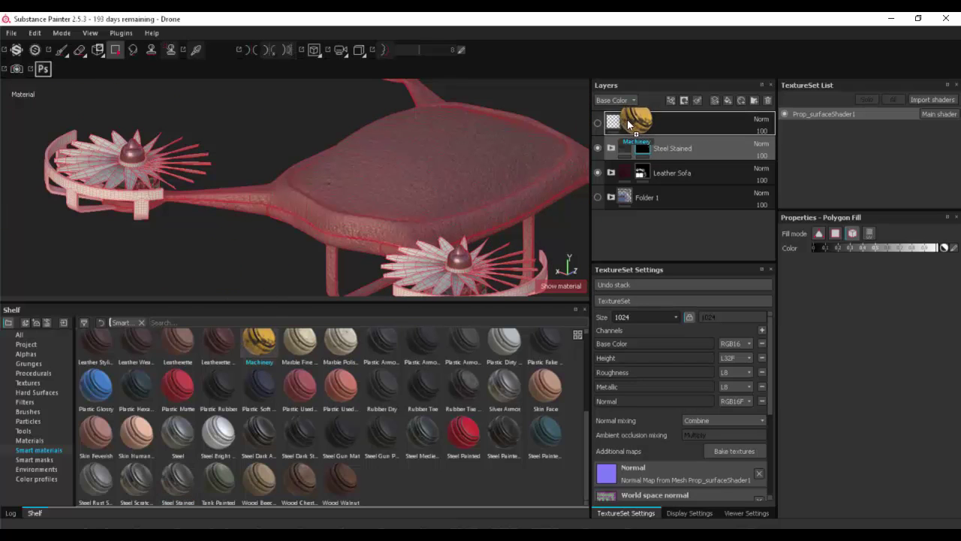
left_click(684, 100)
left_click(708, 124)
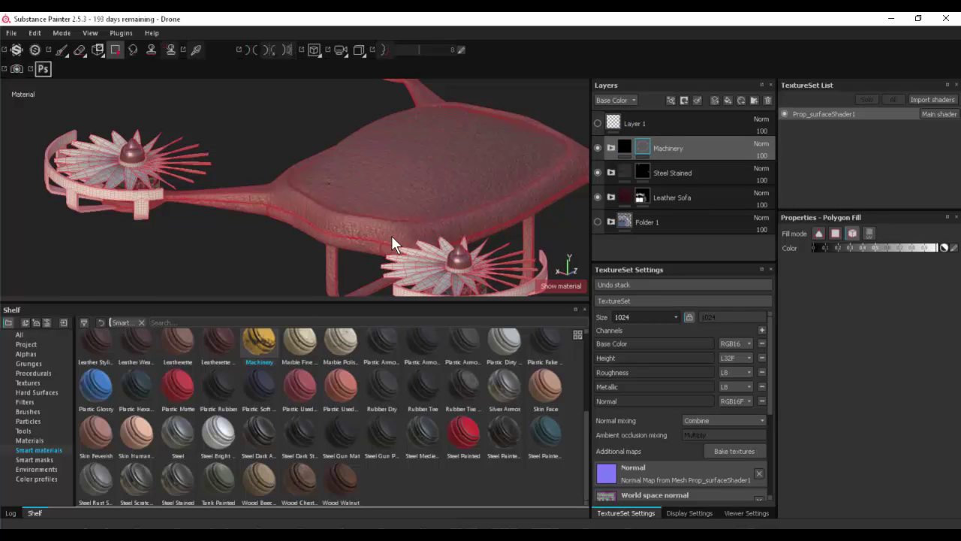
Fill all the blades of one rotor into the Machinery mask, leaving its guard ring out, and inspect the rotor.
left_click_drag(441, 235, 455, 202, "alt")
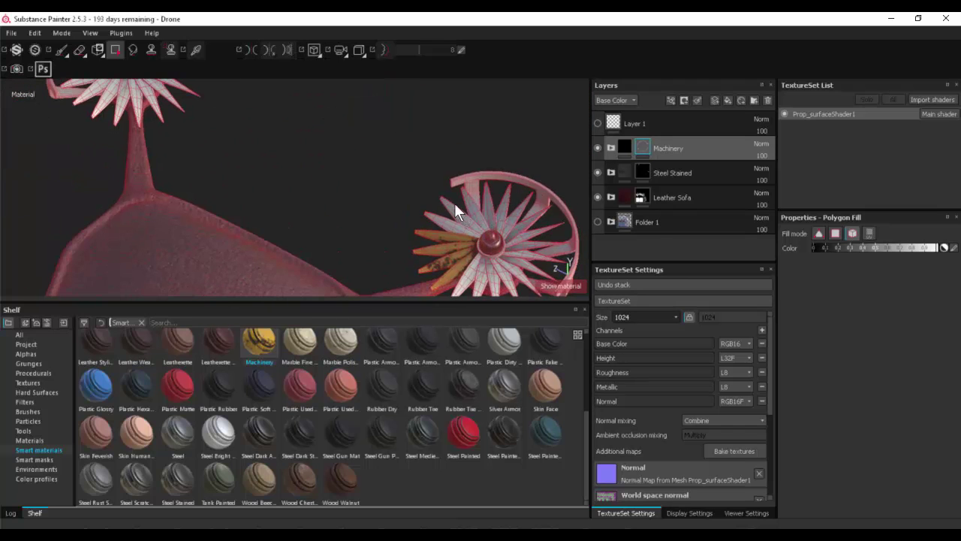
left_click_drag(508, 235, 458, 153, "alt")
left_click(480, 149)
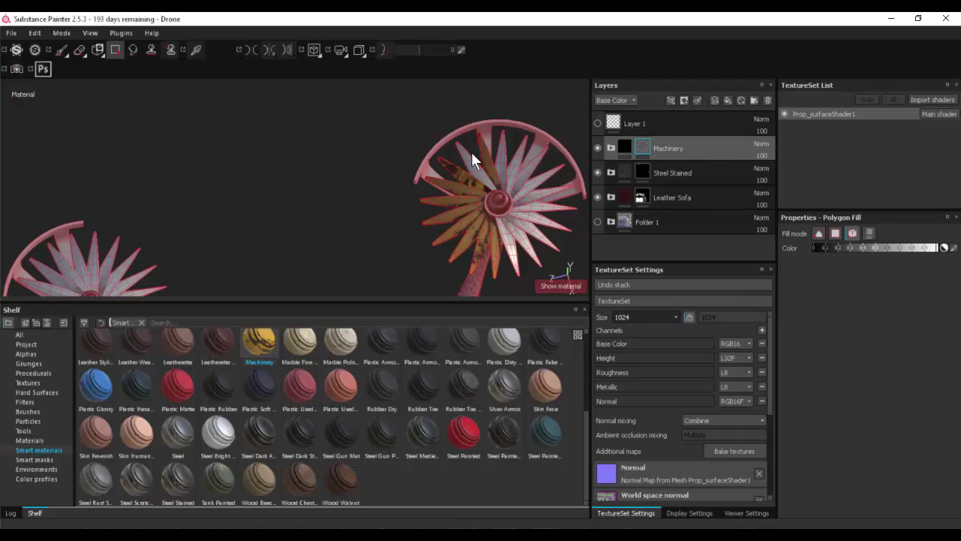
left_click(502, 149)
left_click(520, 156)
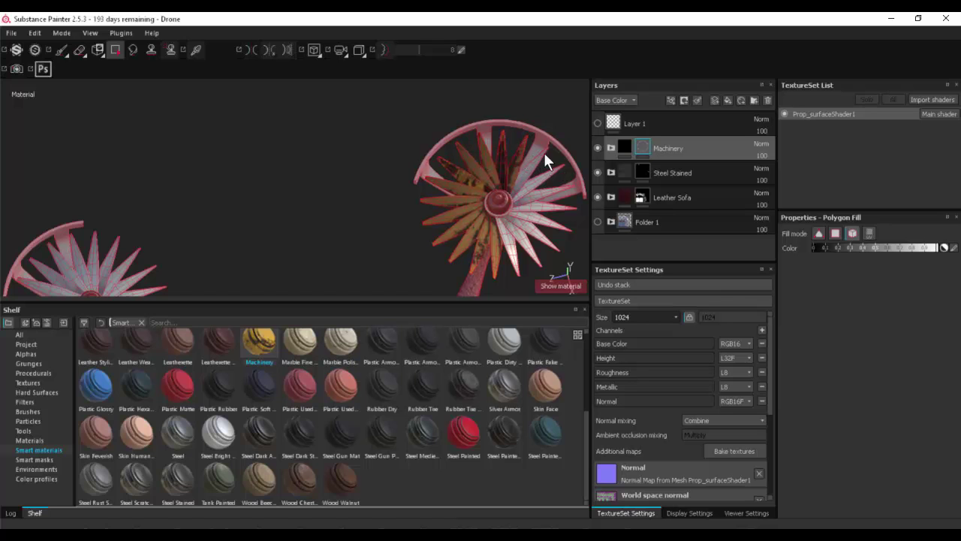
left_click(567, 184)
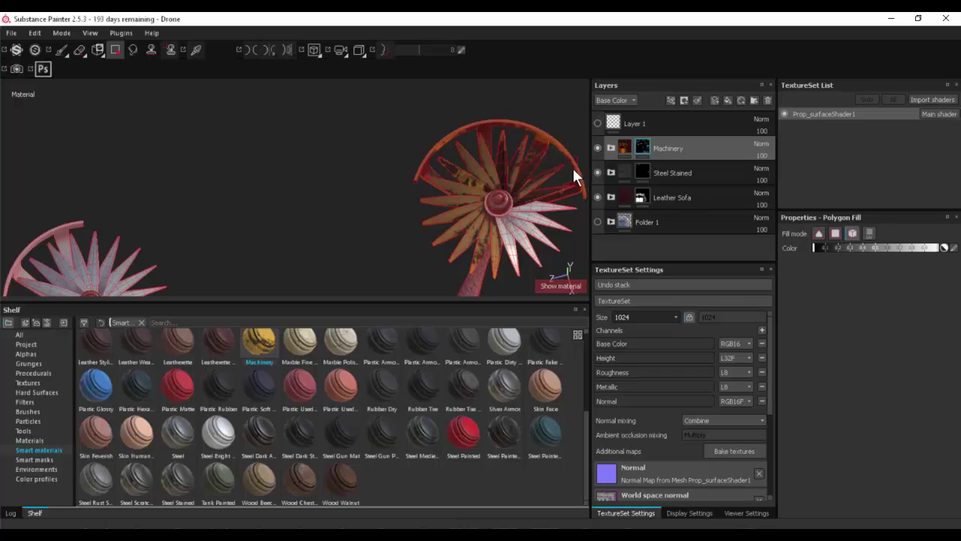
left_click(564, 228)
left_click(552, 239)
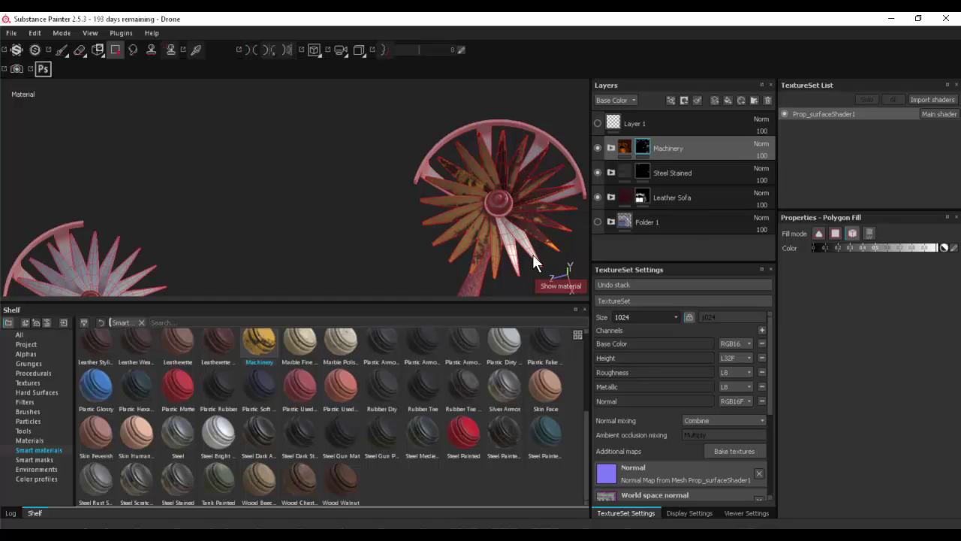
left_click(533, 254)
left_click(511, 262)
left_click_drag(418, 240, 315, 204, "alt")
right_click_drag(450, 218, 547, 244, "alt")
left_click_drag(469, 230, 430, 220, "alt")
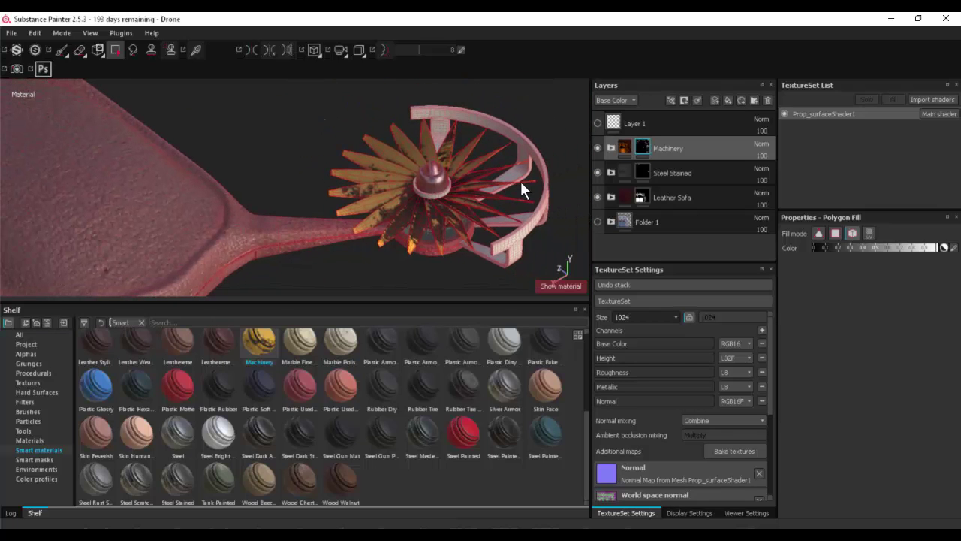
Switch to Photoshop and examine the weathered drone render in Drone_Dirty.bmp up close and as a whole.
key("alt+Tab")
key("alt+Tab")
key("alt+Tab")
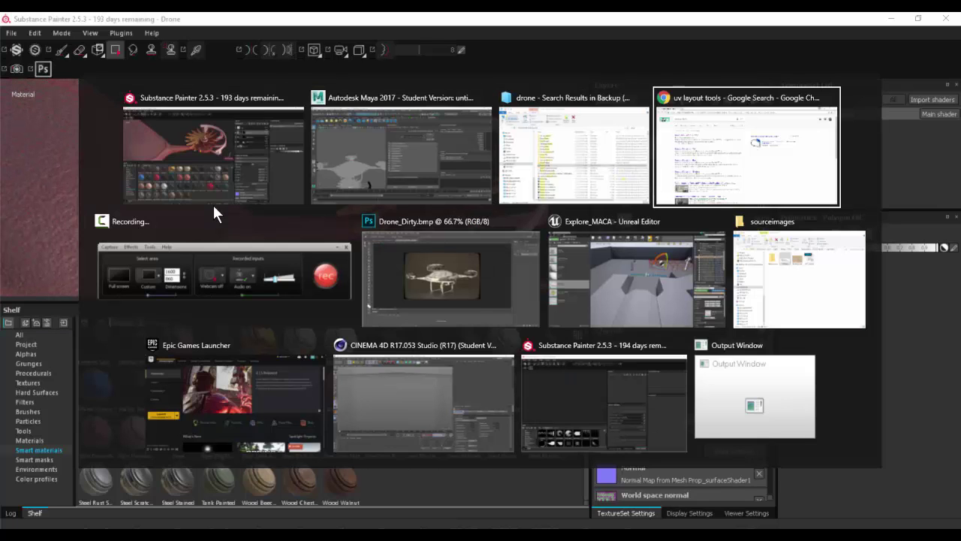
key("alt+Tab")
key("alt+Tab")
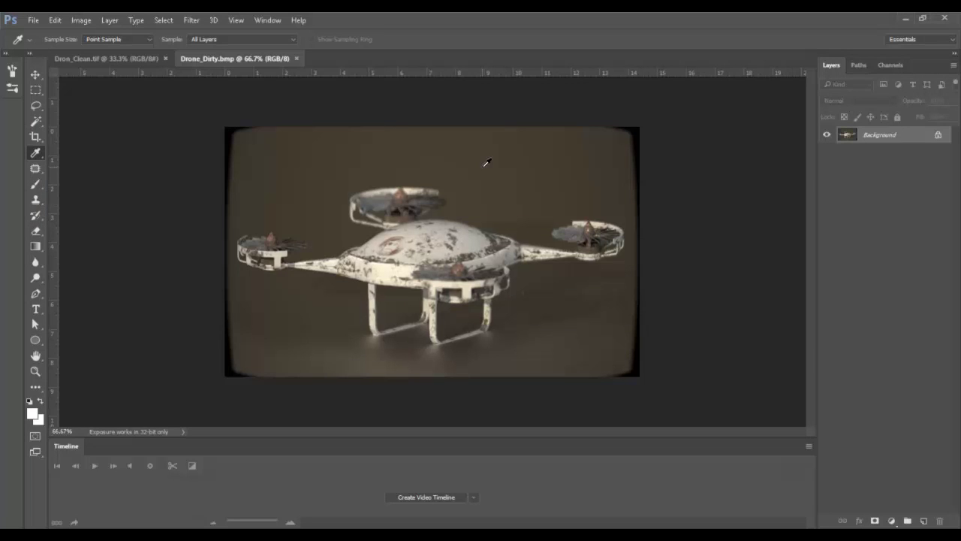
left_click_drag(426, 250, 525, 289)
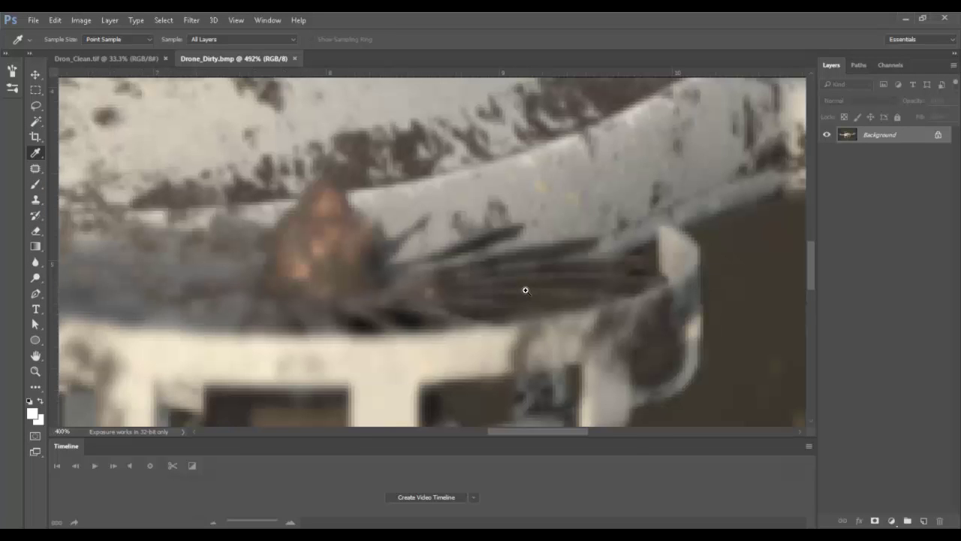
key("ctrl+minus")
key("ctrl+minus")
key("ctrl+minus")
key("ctrl+minus")
key("ctrl+minus")
key("ctrl+plus")
key("ctrl+plus")
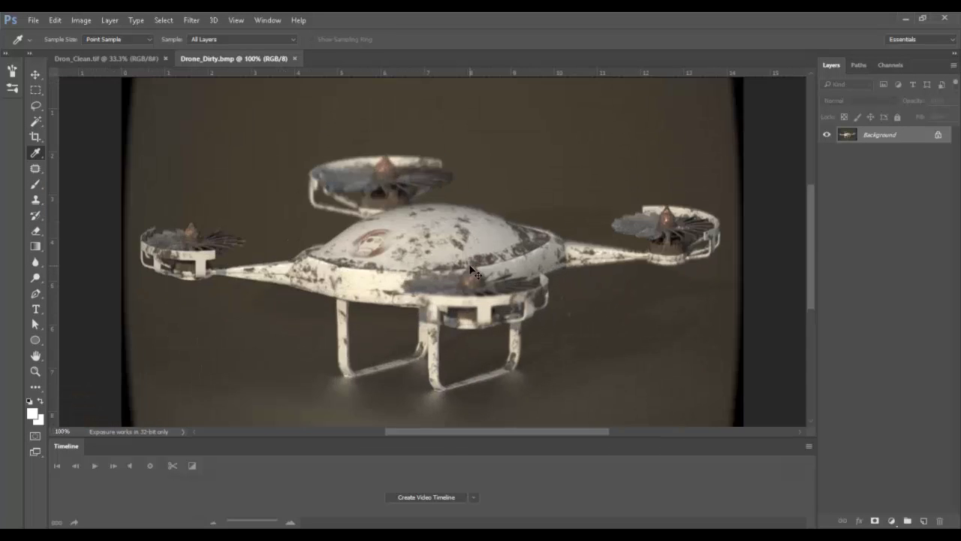
key("ctrl+minus")
Compare the clean render in Dron_Clean.tif with the weathered one in Drone_Dirty.bmp.
key("ctrl+Tab")
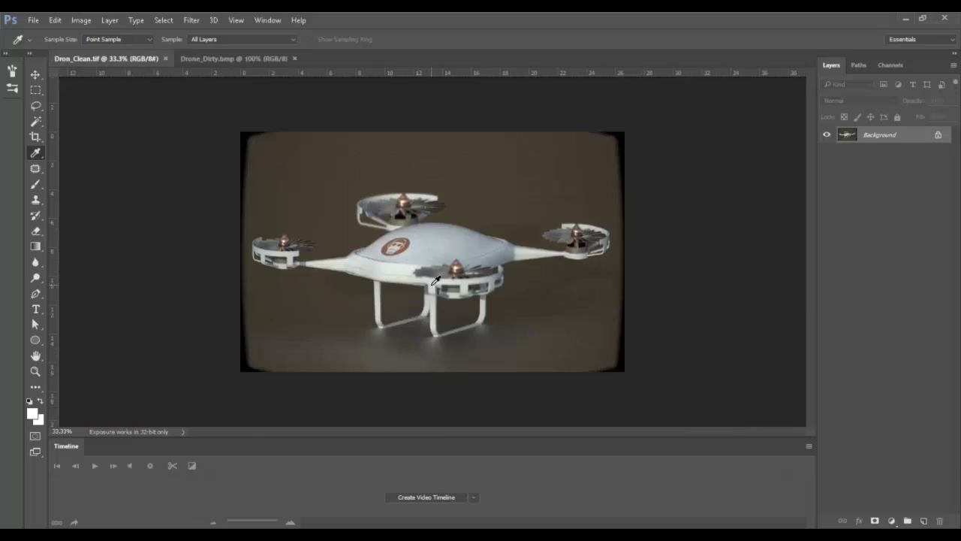
key("ctrl+plus")
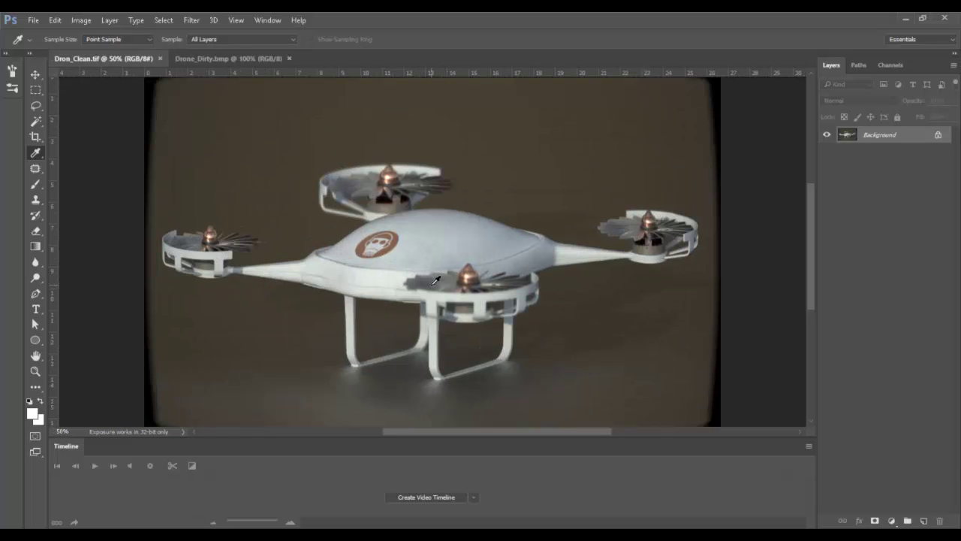
key("ctrl+Tab")
key("ctrl+Tab")
key("ctrl+Tab")
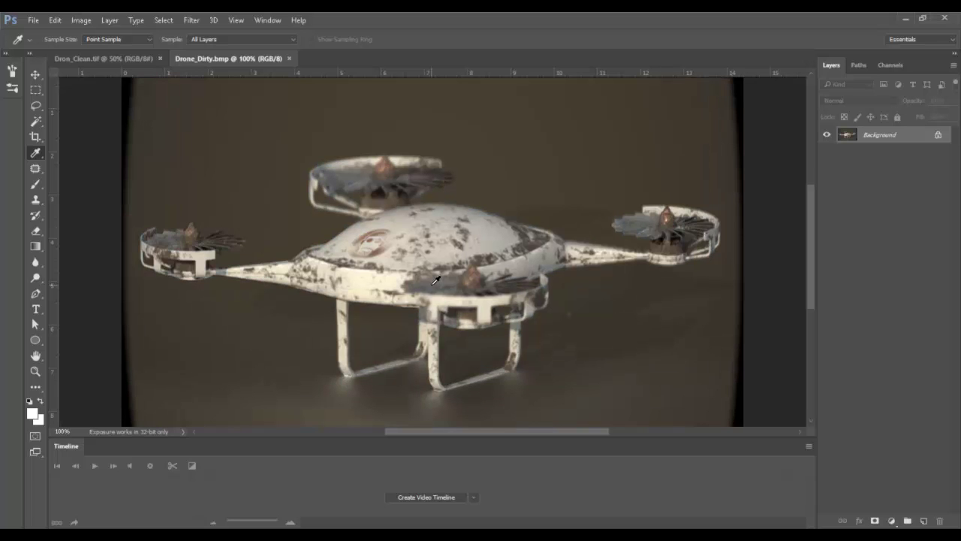
key("ctrl+Tab")
key("ctrl+Tab")
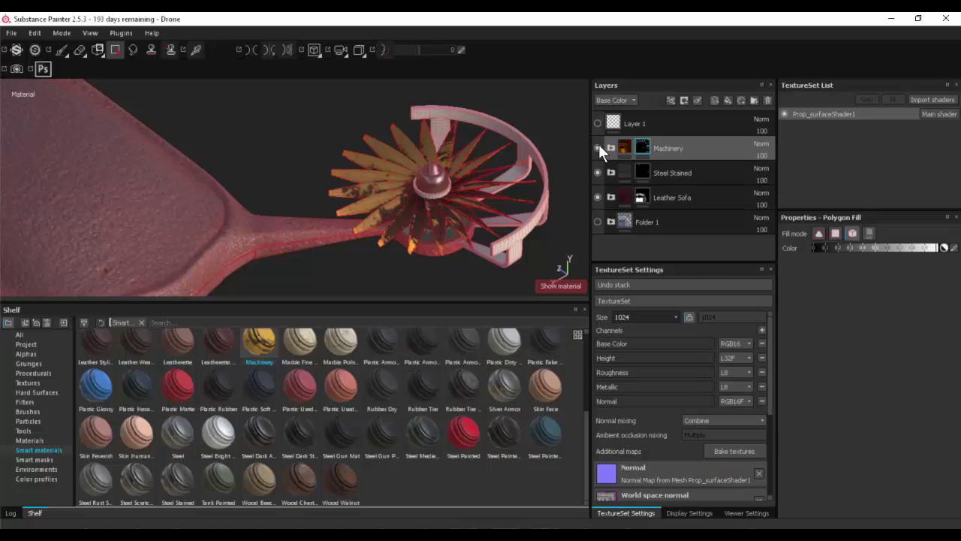
In Substance Painter, hide Machinery, Steel Stained and Leather Sofa, show and expand Folder 1, and inspect the logo on the body.
left_click(597, 148)
left_click(598, 172)
left_click(598, 197)
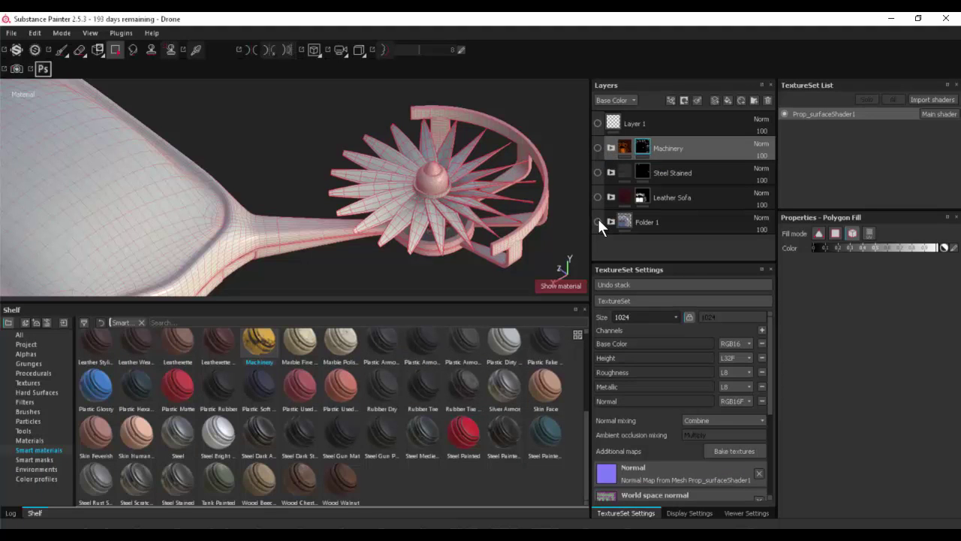
left_click(598, 222)
left_click(611, 223)
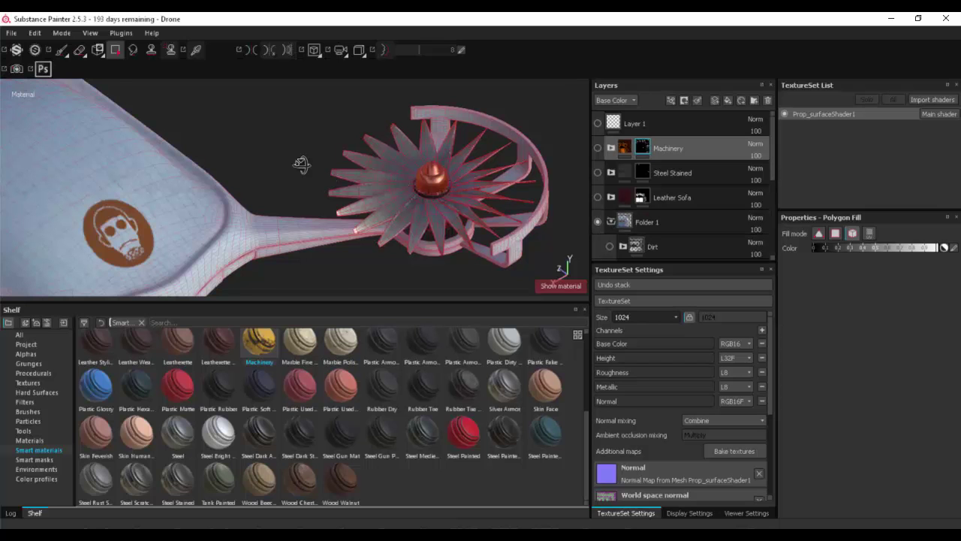
left_click_drag(300, 163, 388, 244, "alt")
left_click_drag(388, 154, 549, 180, "alt")
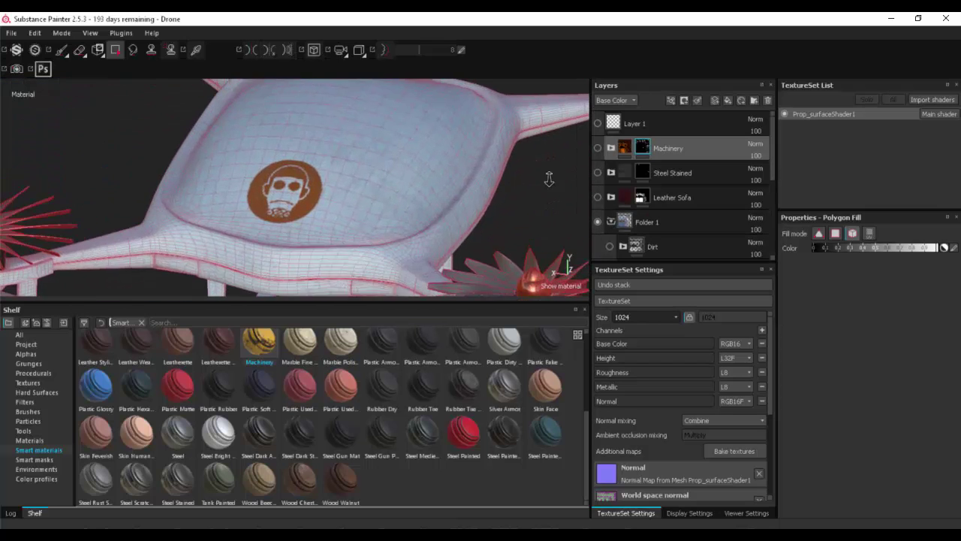
right_click_drag(549, 180, 578, 187, "alt")
left_click_drag(373, 190, 360, 212, "alt")
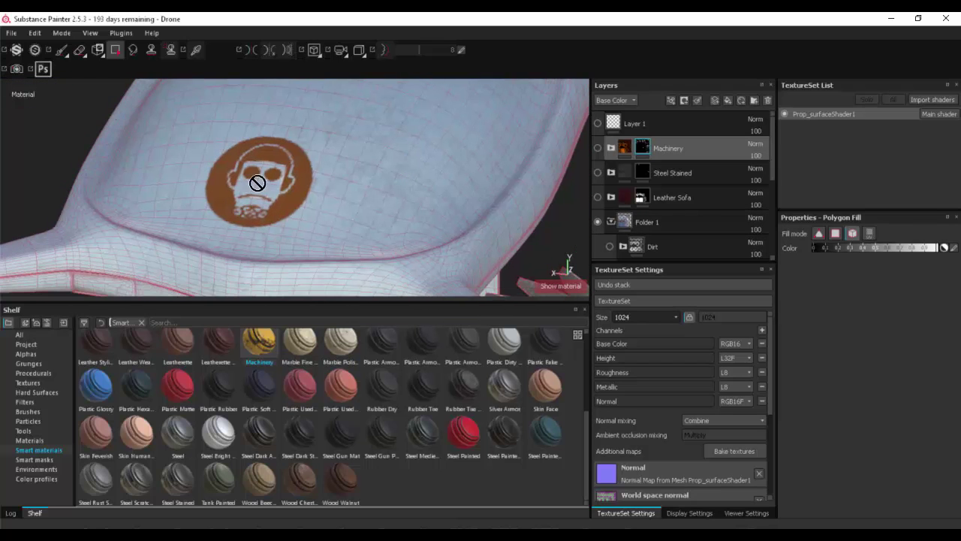
Expand the Plastic Dirty Scratched folder inside Folder 1 and add a new paint layer directly above Layer 2.
scroll(669, 212, "down", 4)
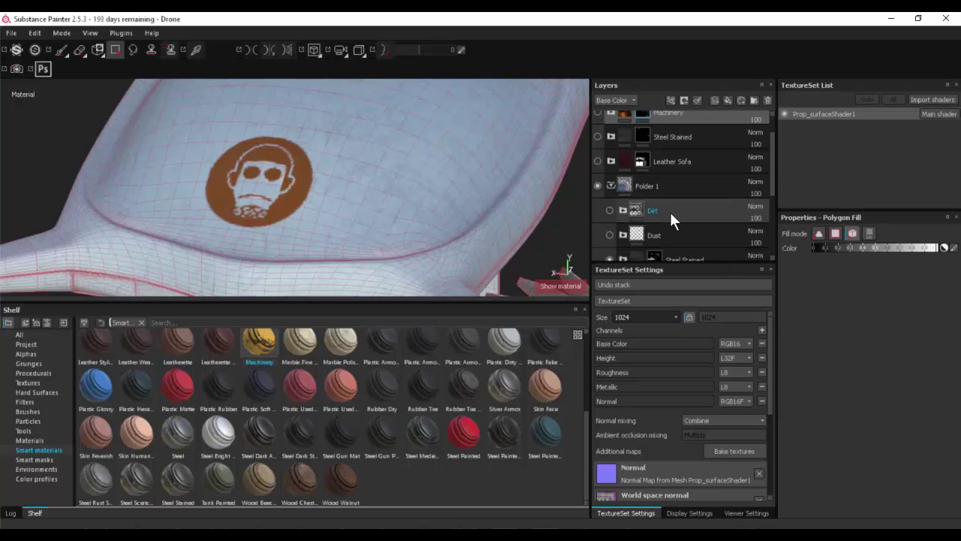
scroll(598, 197, "up", 3)
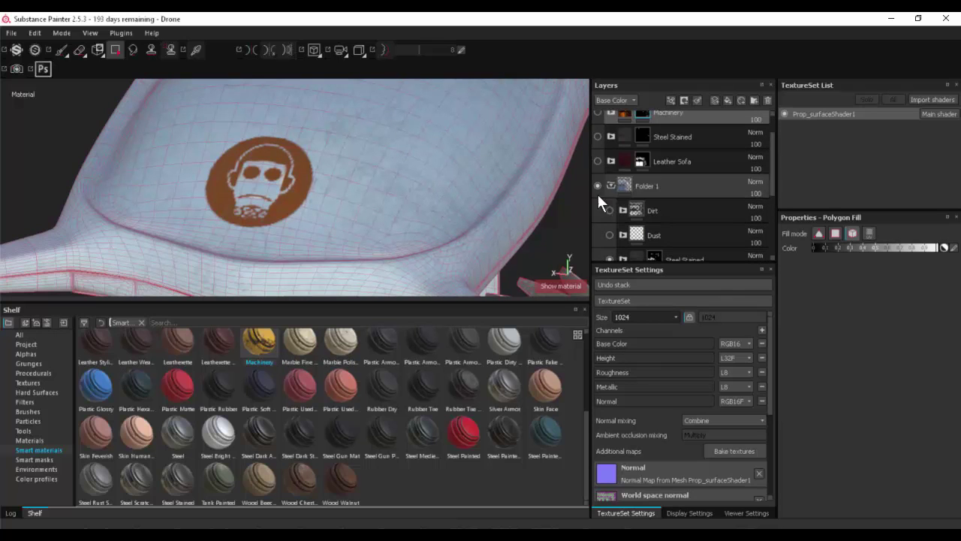
scroll(644, 215, "down", 6)
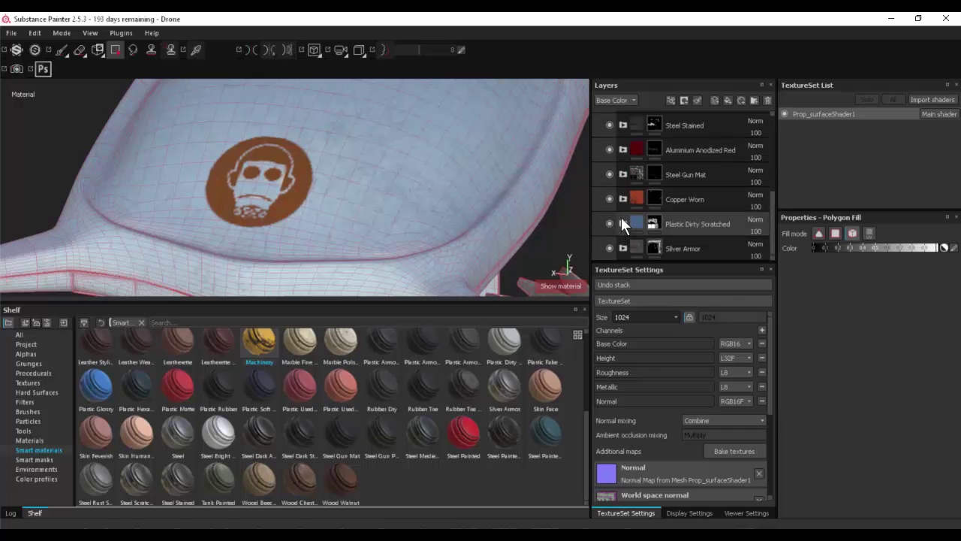
left_click(623, 223)
scroll(634, 221, "down", 5)
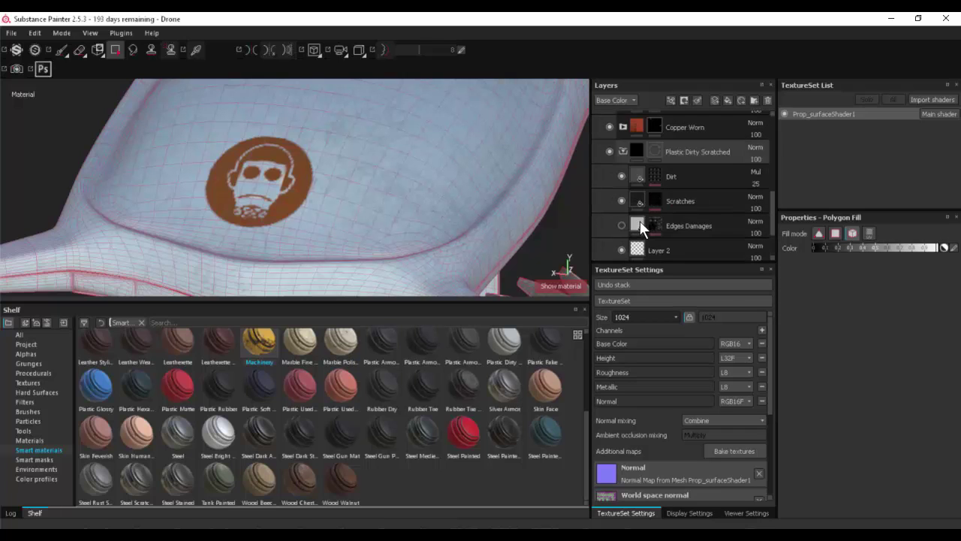
left_click(648, 188)
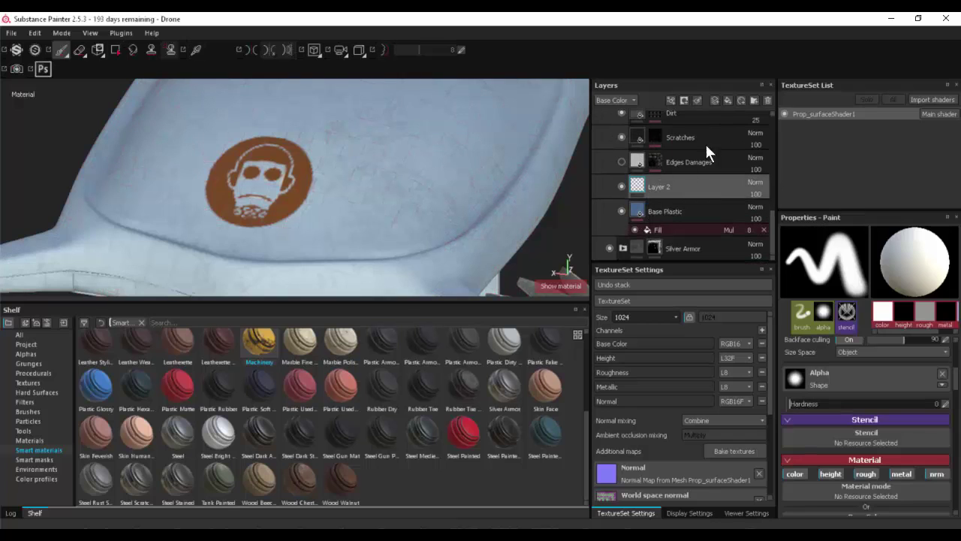
left_click(714, 99)
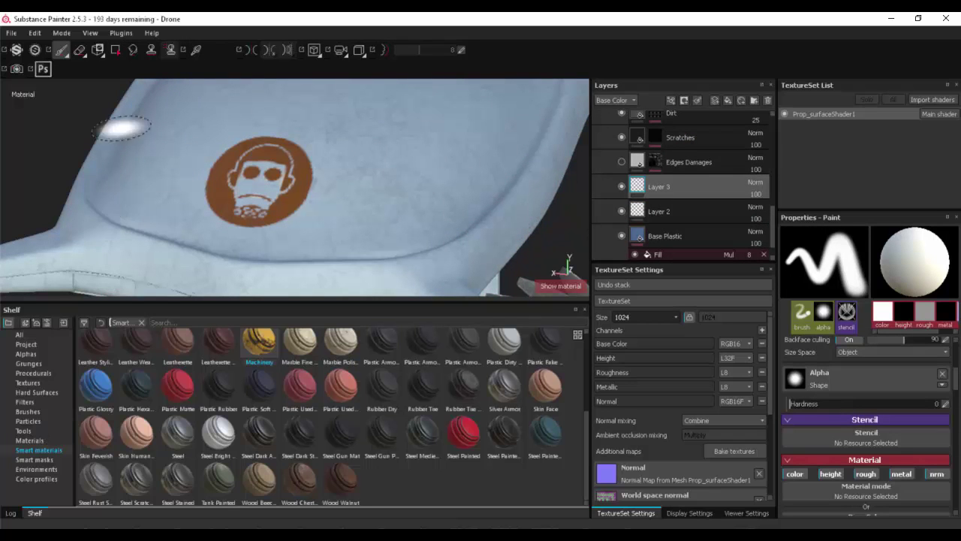
middle_click_drag(545, 183, 434, 229, "alt")
left_click_drag(434, 229, 383, 176, "alt")
middle_click_drag(405, 162, 294, 198, "alt")
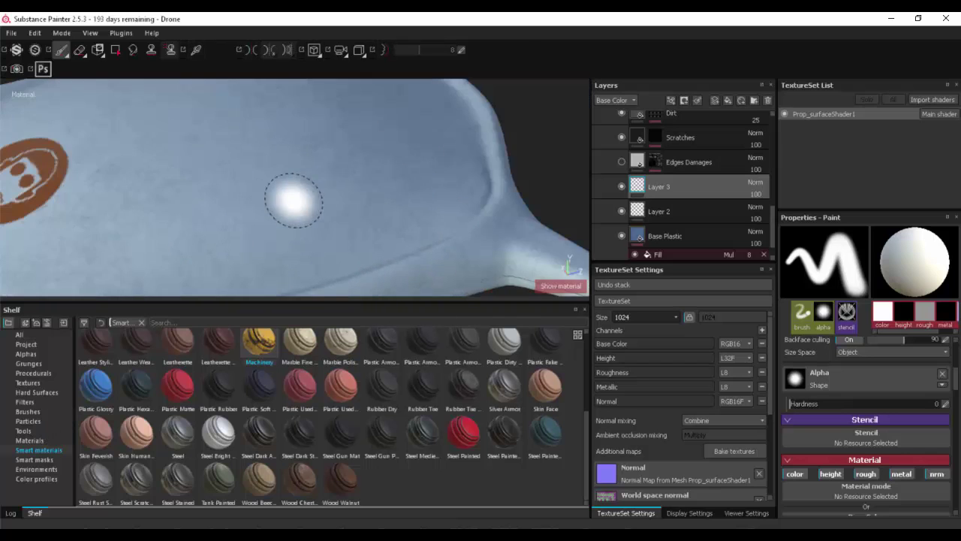
Load the MCC_Logo alpha as the stencil of the paint brush.
left_click_drag(294, 198, 311, 203, "alt")
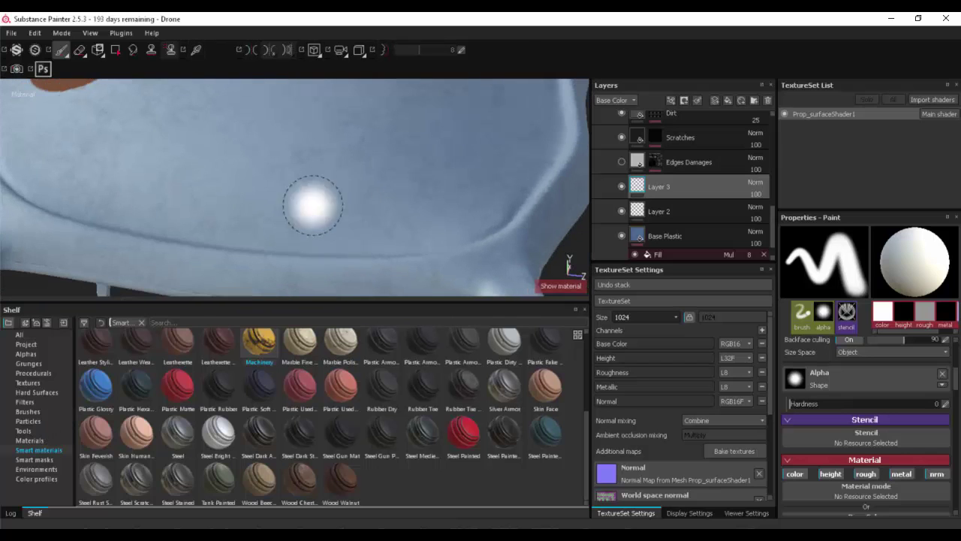
left_click(25, 353)
scroll(380, 402, "down", 3)
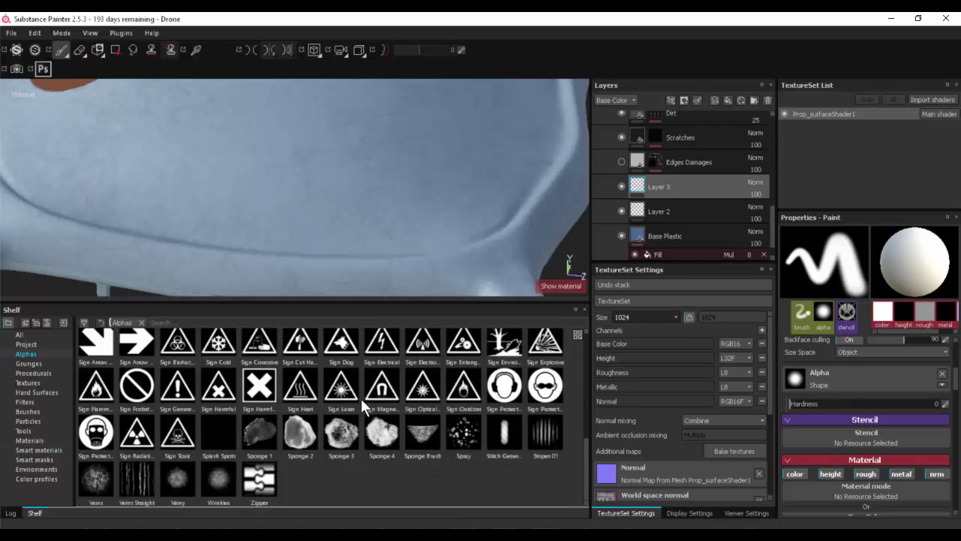
scroll(360, 398, "up", 4)
left_click_drag(343, 348, 805, 443)
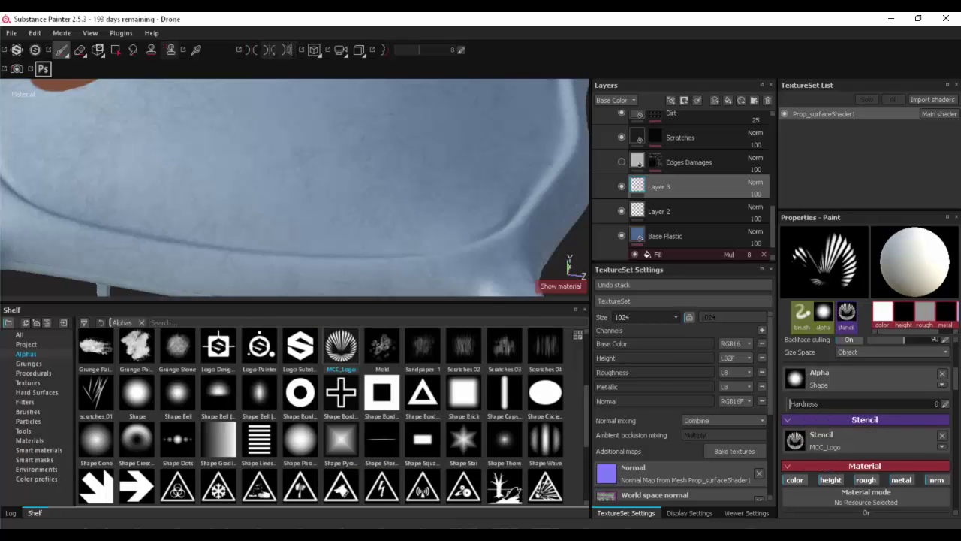
With the Paint tool, paint the MCC_Logo stencil in white onto the middle of the drone's top on Layer 3.
left_click_drag(430, 205, 385, 212, "alt")
left_click(727, 514)
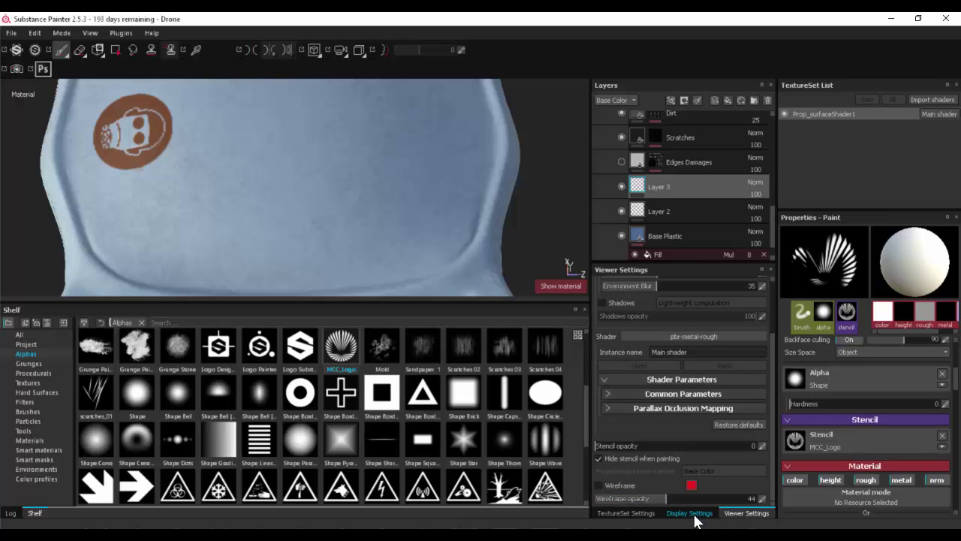
left_click_drag(421, 199, 343, 199, "alt")
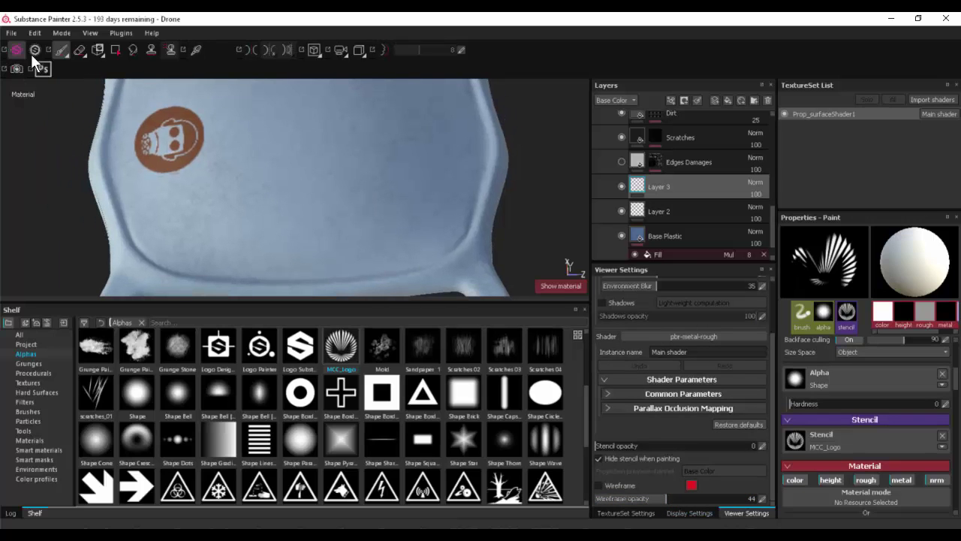
left_click(56, 52)
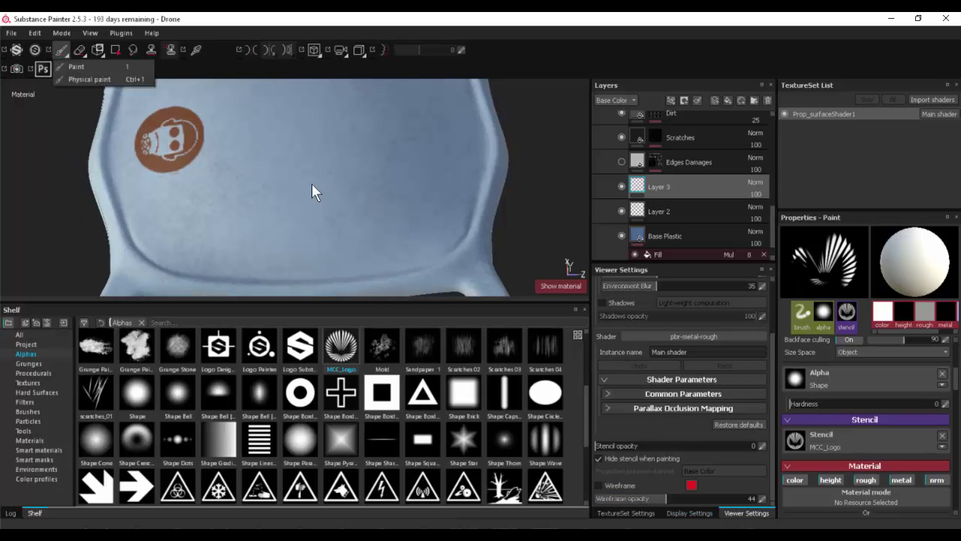
left_click(144, 69)
left_click_drag(330, 202, 329, 183, "alt")
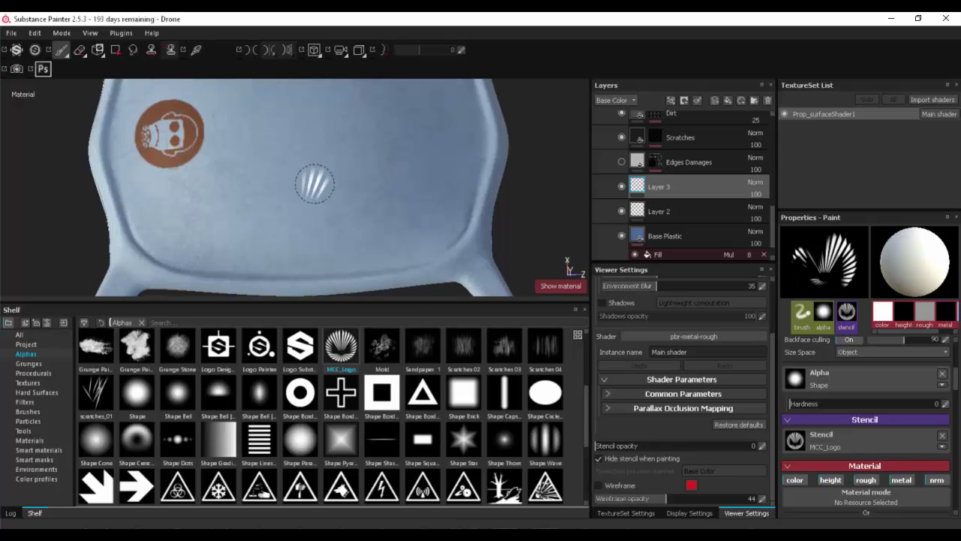
key("s")
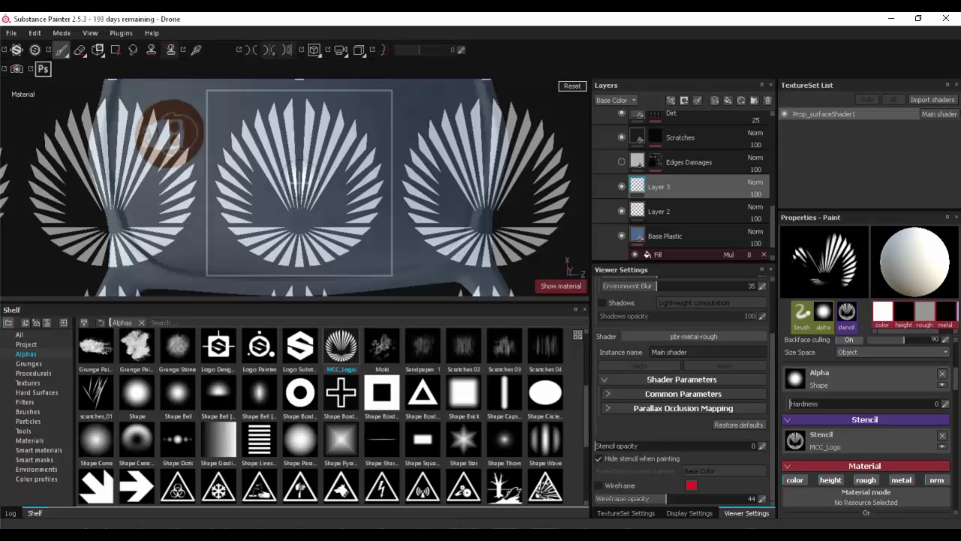
key("s")
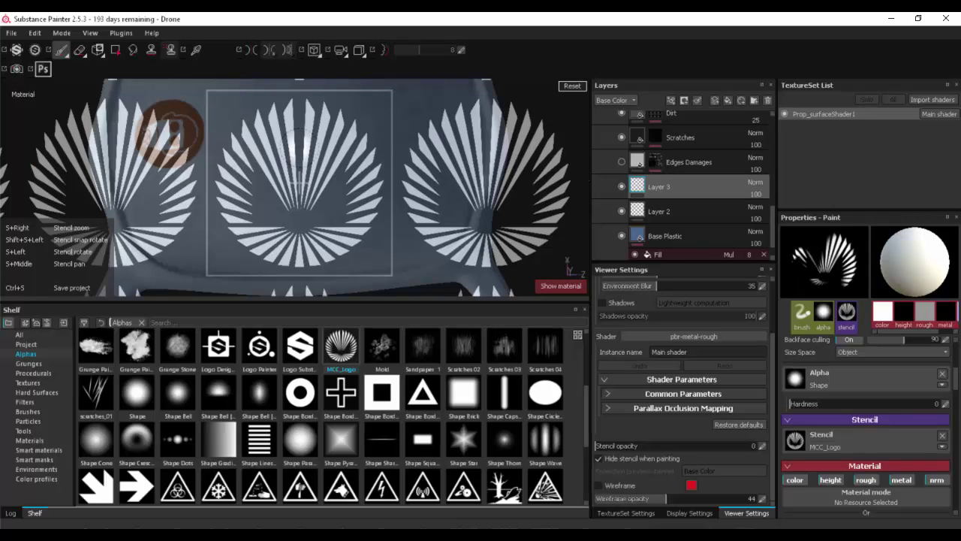
key("s")
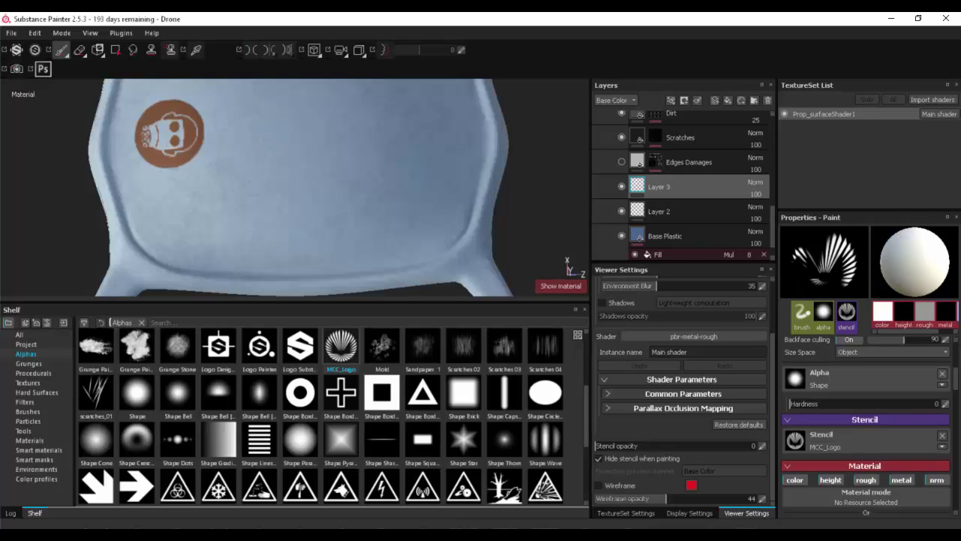
mouse_move(271, 124)
left_mouse_down()
mouse_move(269, 151)
mouse_move(259, 142)
mouse_move(248, 154)
mouse_move(240, 181)
mouse_move(248, 177)
mouse_move(227, 177)
mouse_move(262, 237)
mouse_move(274, 225)
mouse_move(289, 143)
mouse_move(308, 169)
mouse_move(326, 128)
mouse_move(330, 139)
mouse_move(286, 113)
mouse_move(331, 164)
mouse_move(360, 143)
mouse_move(370, 218)
mouse_move(363, 248)
mouse_move(332, 180)
mouse_move(349, 251)
mouse_move(333, 226)
mouse_move(299, 230)
mouse_move(316, 244)
mouse_move(252, 244)
mouse_move(341, 246)
left_mouse_up()
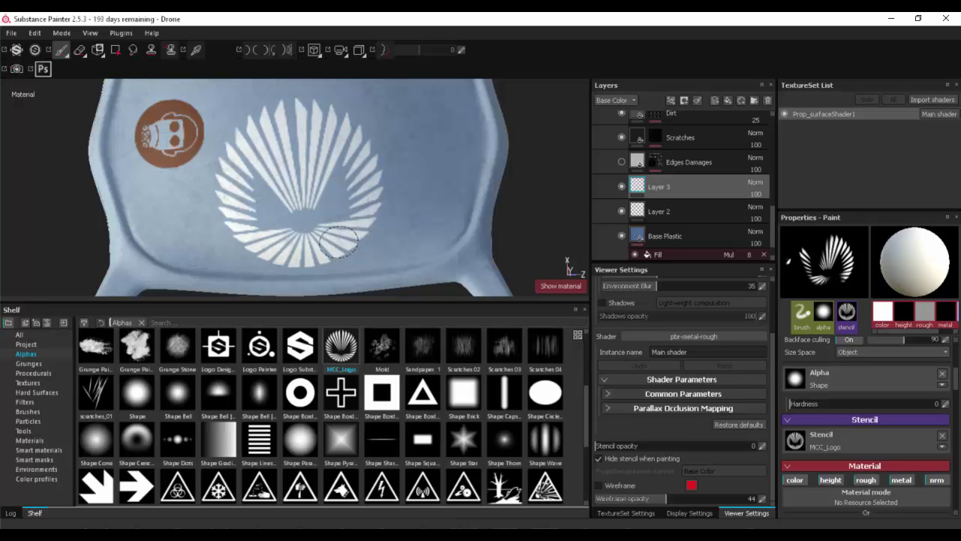
Show the Edges Damages layer of Plastic Dirty Scratched and inspect the wear along the body's edges.
mouse_move(403, 195)
left_mouse_down("alt")
mouse_move(259, 124)
mouse_move(398, 140)
mouse_move(563, 183)
mouse_move(511, 113)
mouse_move(393, 168)
mouse_move(385, 204)
left_mouse_up("alt")
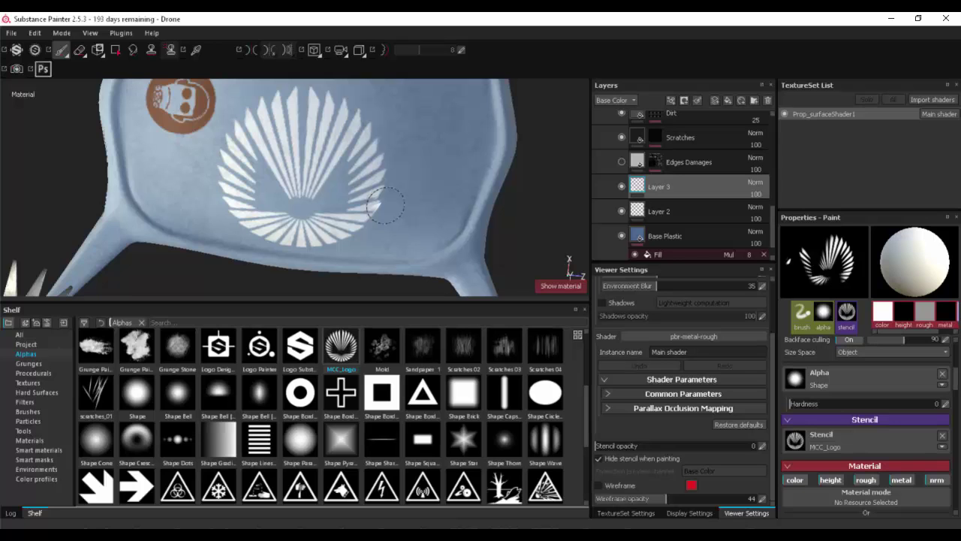
mouse_move(385, 204)
left_mouse_down("alt")
mouse_move(401, 187)
mouse_move(387, 149)
left_mouse_up("alt")
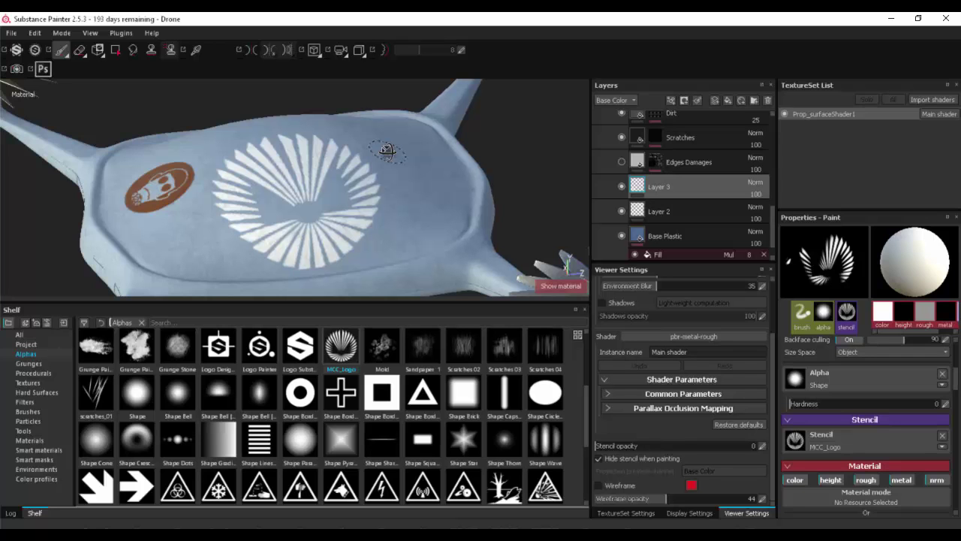
left_click_drag(420, 194, 460, 213, "alt")
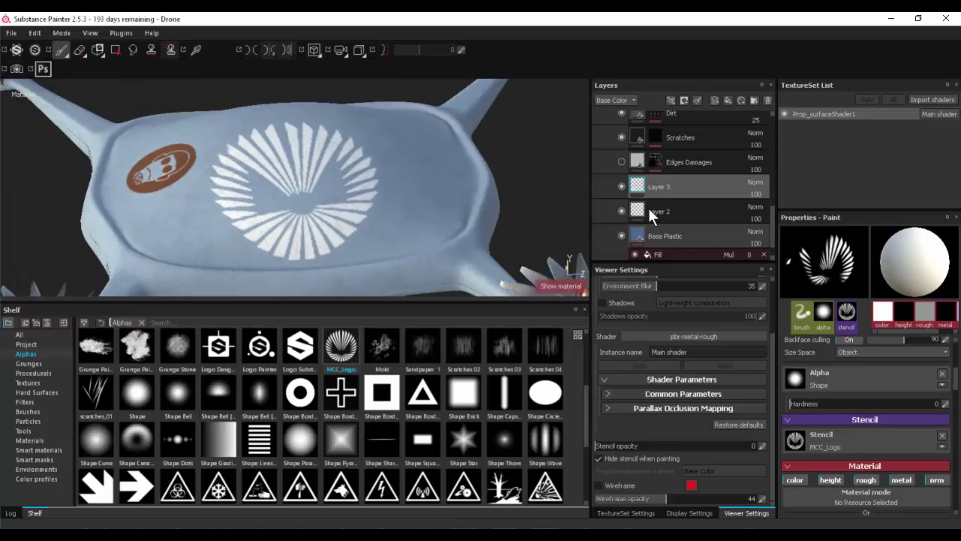
scroll(647, 205, "up", 3)
left_click(621, 233)
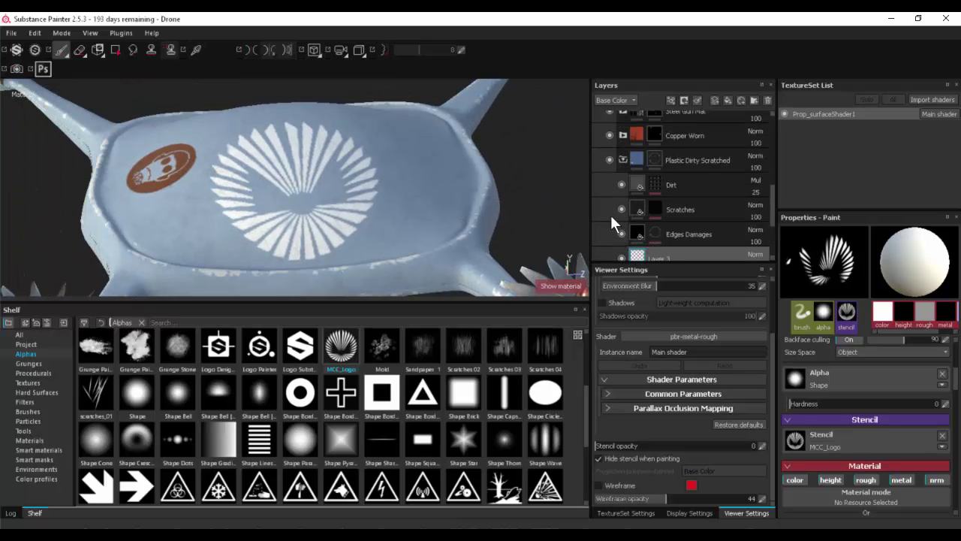
left_click_drag(467, 212, 473, 181, "alt")
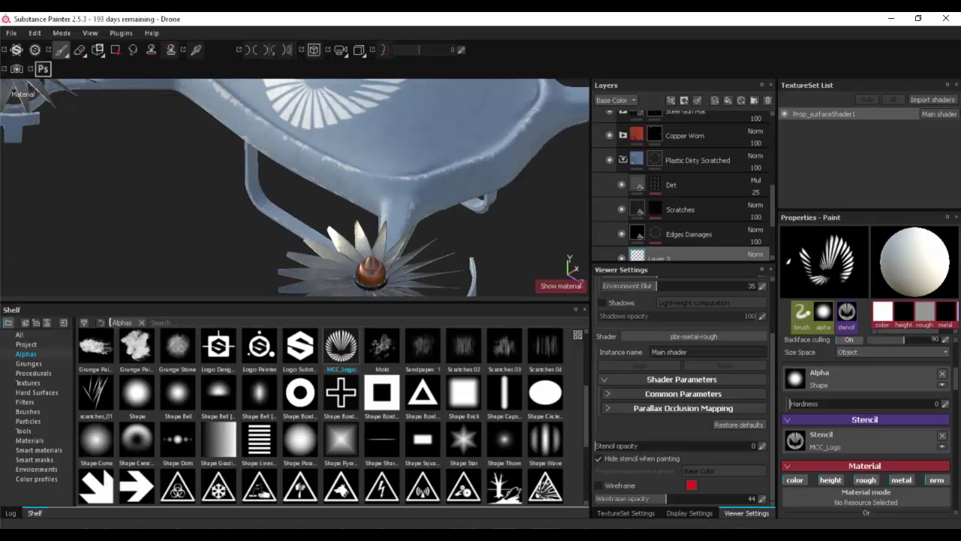
right_click_drag(470, 182, 683, 171, "alt")
scroll(631, 205, "up", 1)
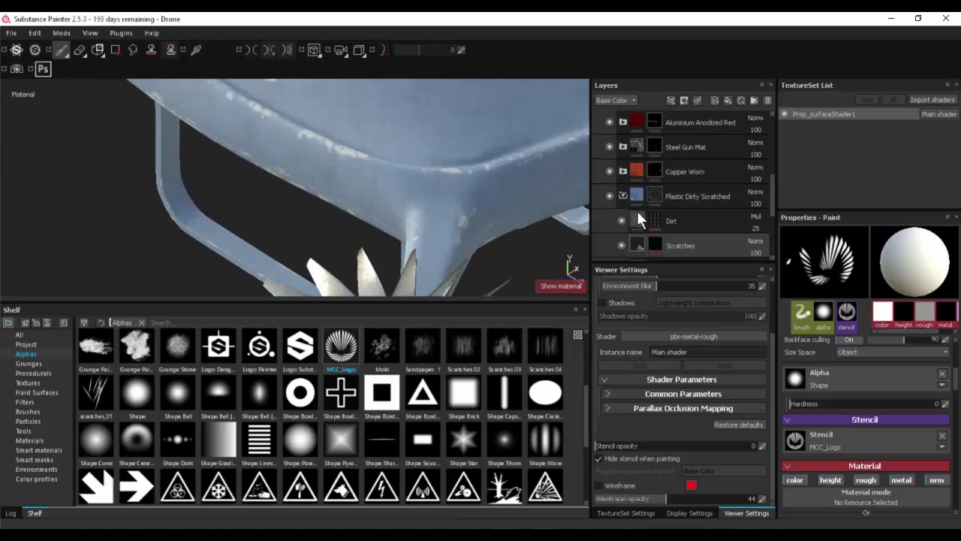
scroll(622, 220, "down", 2)
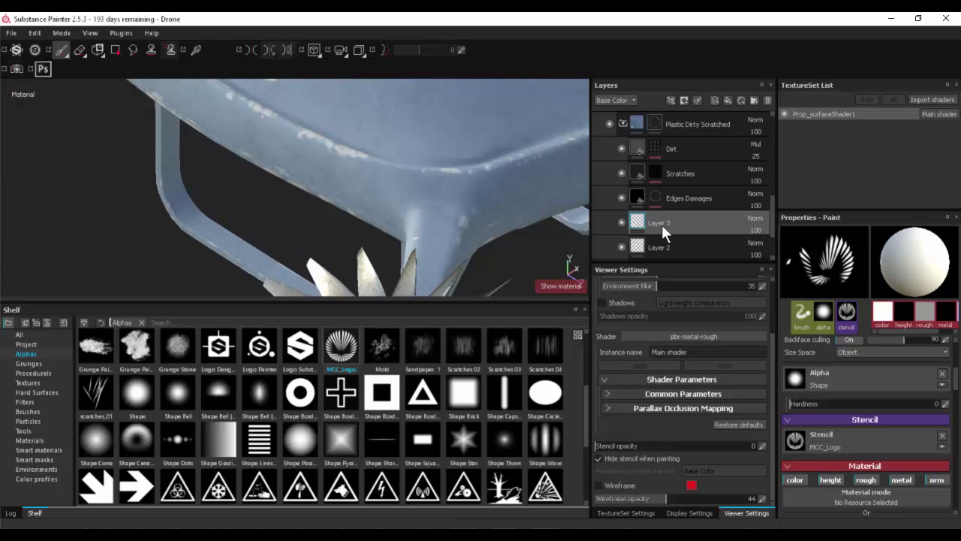
Show the Dirt and Dust folders inside Folder 1 and inspect the weathered drone.
scroll(651, 210, "up", 4)
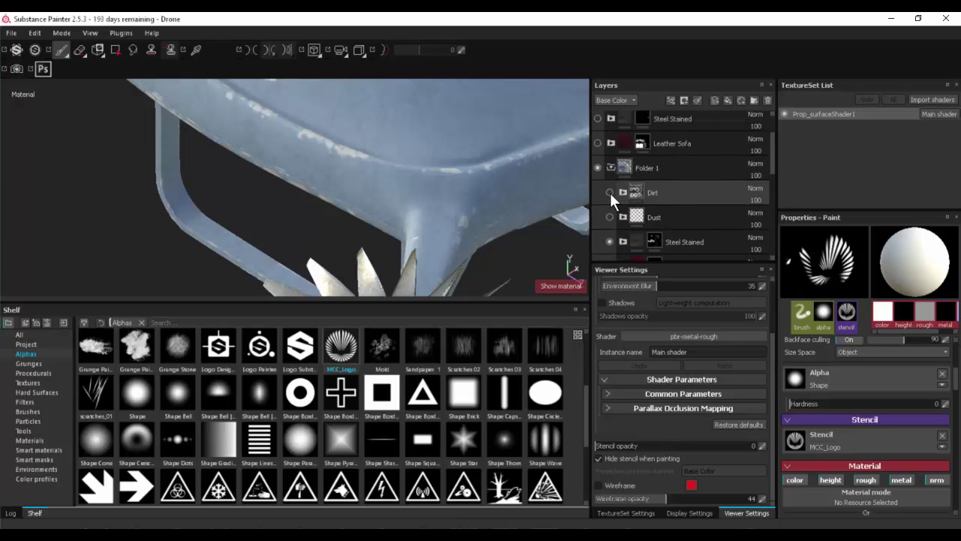
left_click(610, 192)
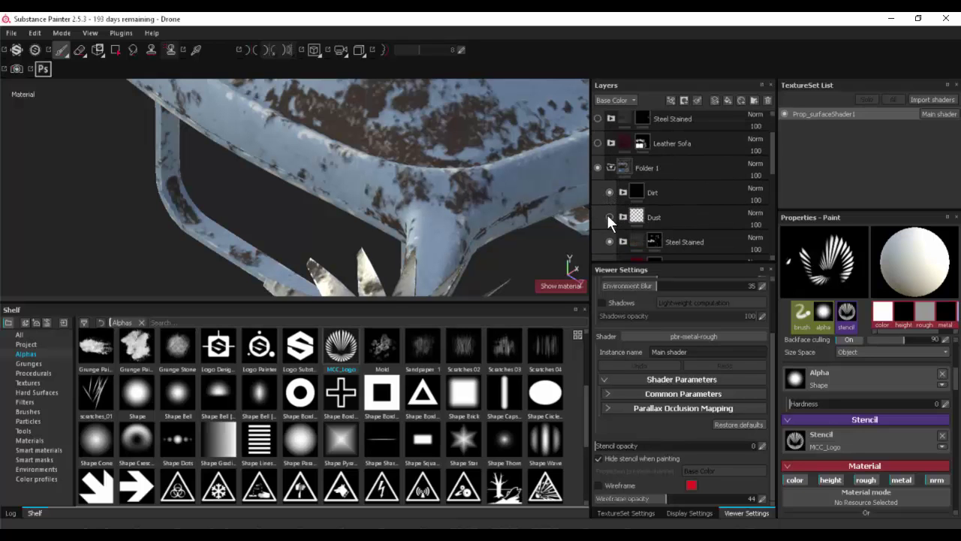
left_click(609, 216)
left_click_drag(279, 204, 574, 203, "alt")
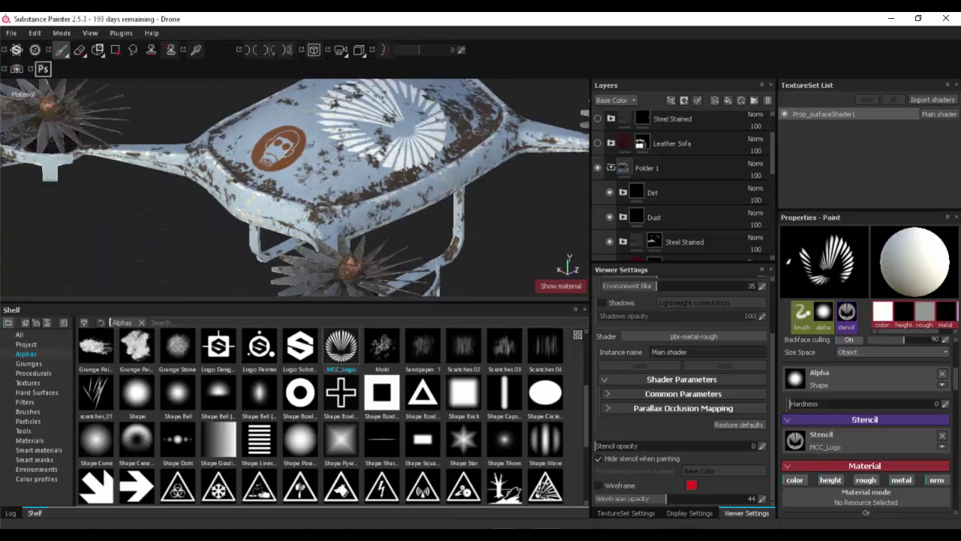
left_click_drag(390, 161, 360, 131, "alt")
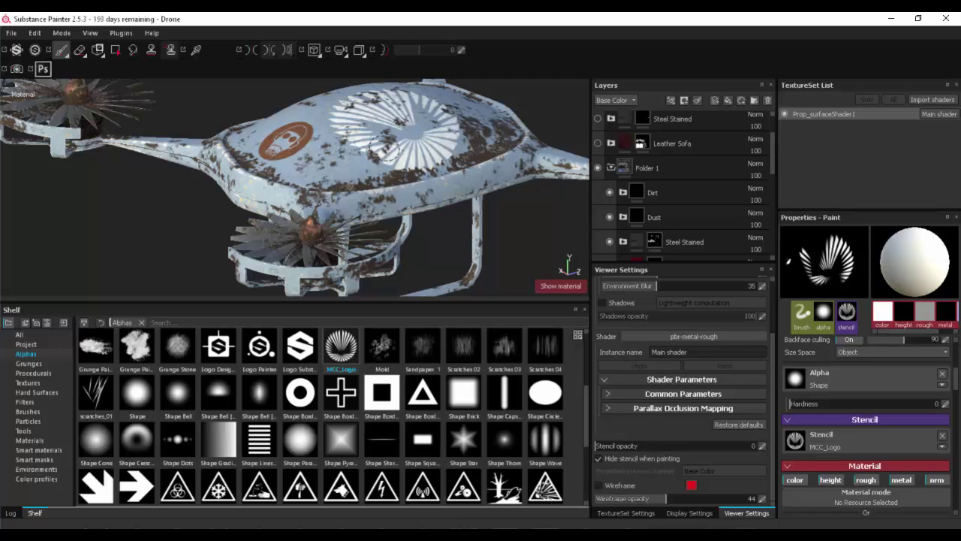
Add a white mask to Layer 2, which holds the orange logo.
scroll(638, 217, "down", 3)
scroll(638, 216, "down", 6)
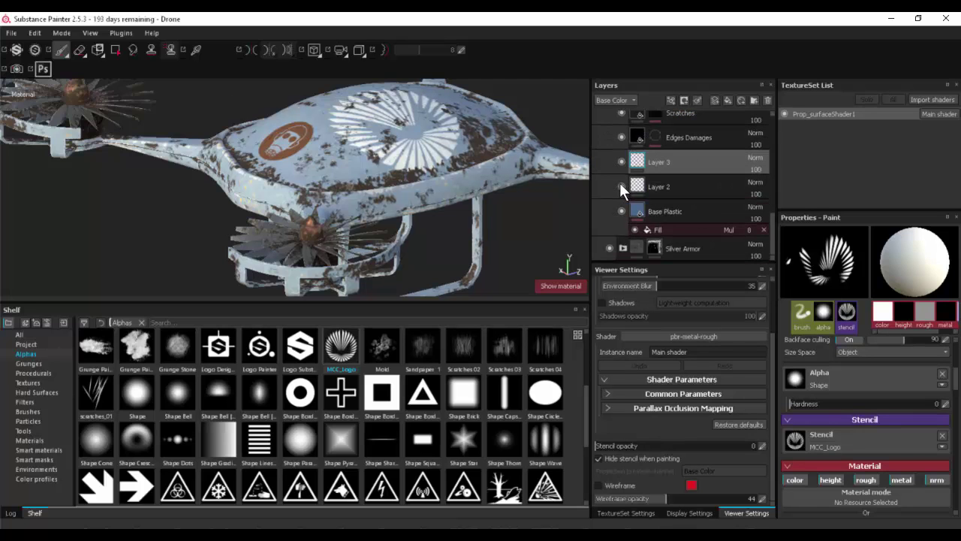
left_click(636, 184)
left_click(684, 101)
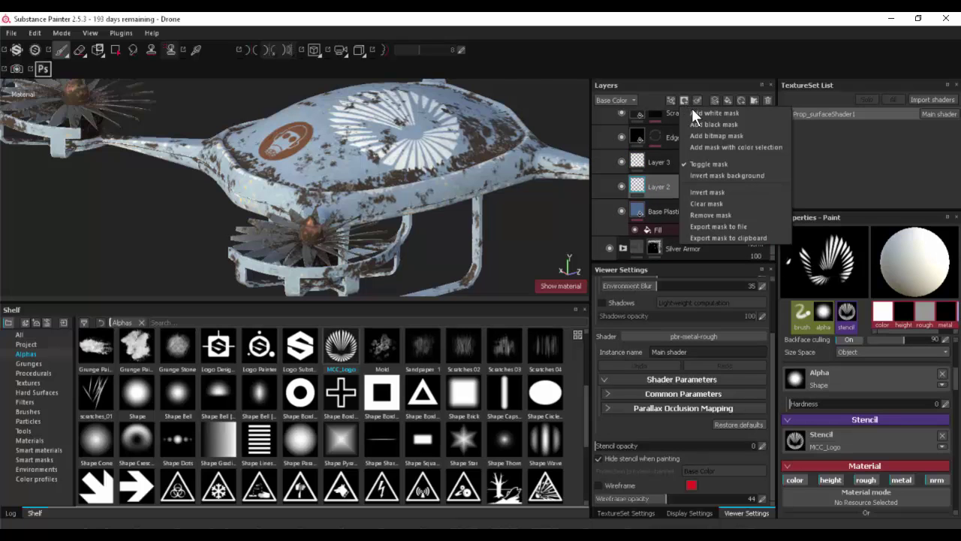
left_click(706, 124)
key("4")
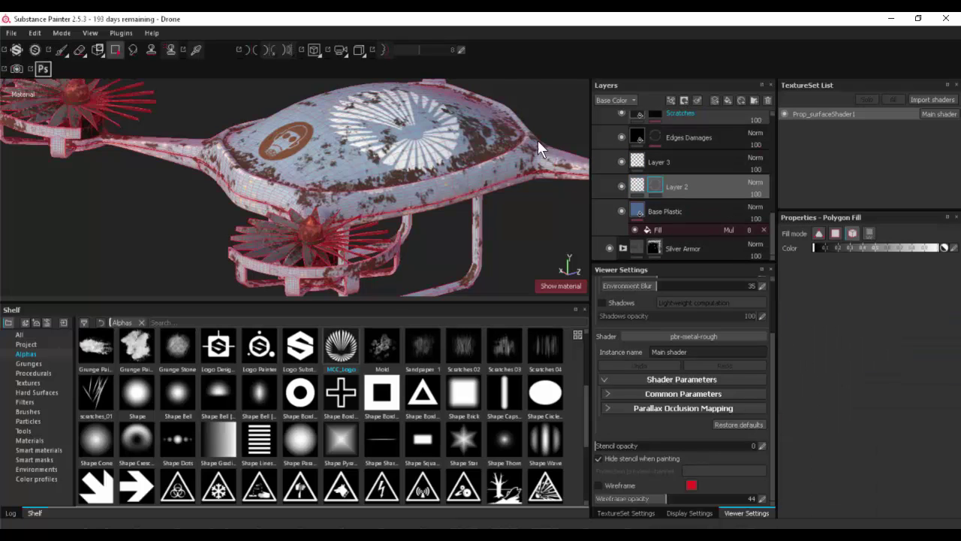
left_click_drag(278, 195, 212, 186, "alt")
middle_click_drag(213, 186, 280, 219, "alt")
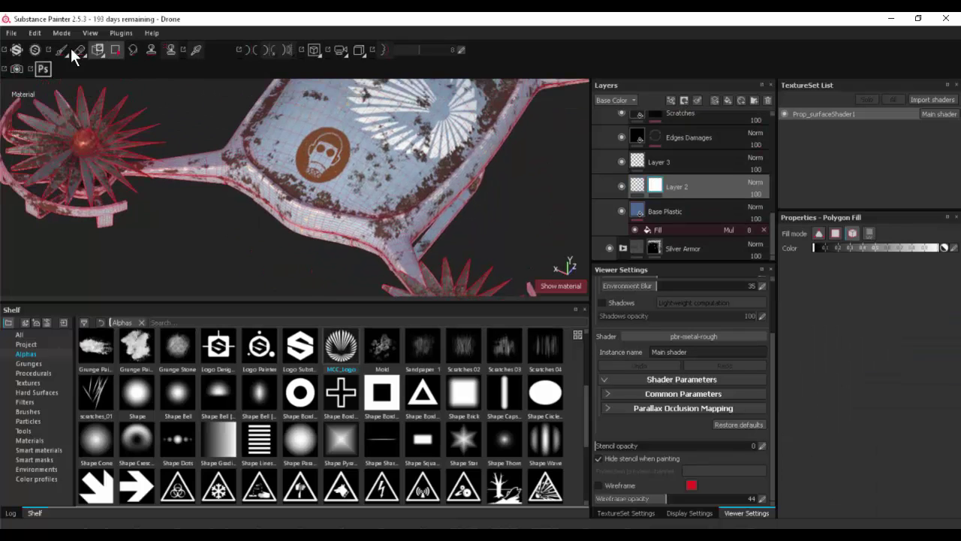
Set up the Paint brush for the Layer 2 mask with no stencil, the Sandpaper 1 alpha and a black grayscale value.
key("1")
scroll(295, 188, "up", 3)
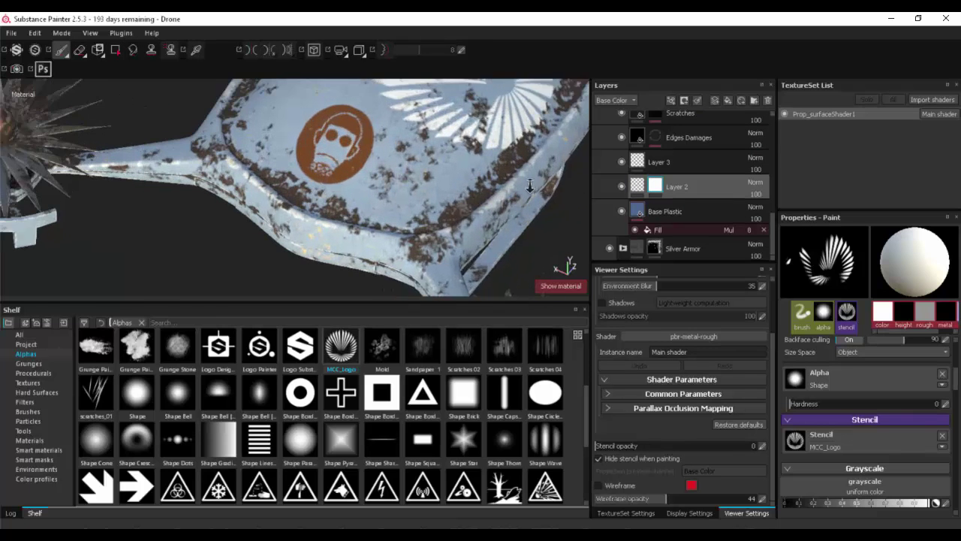
left_click(942, 434)
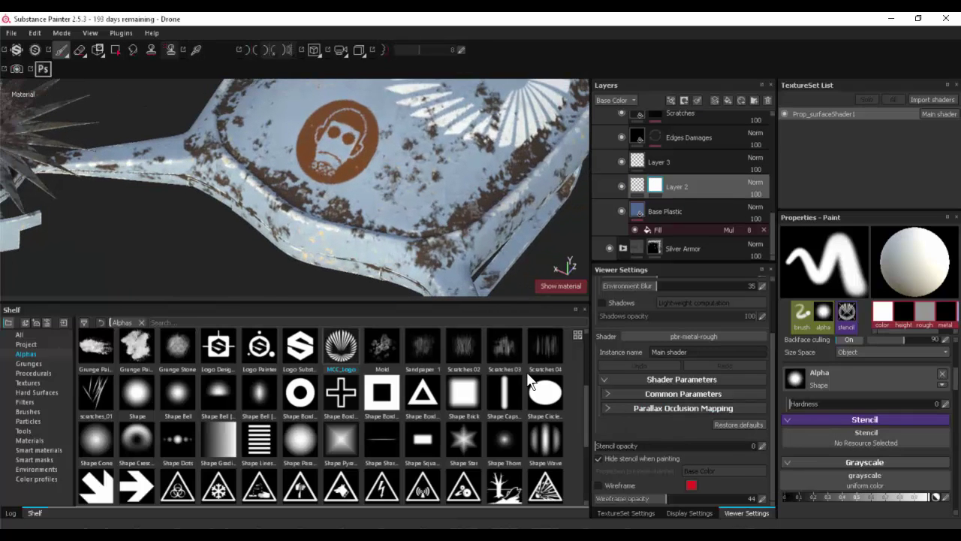
mouse_move(425, 345)
left_mouse_down()
mouse_move(809, 404)
mouse_move(811, 439)
mouse_move(808, 379)
left_mouse_up()
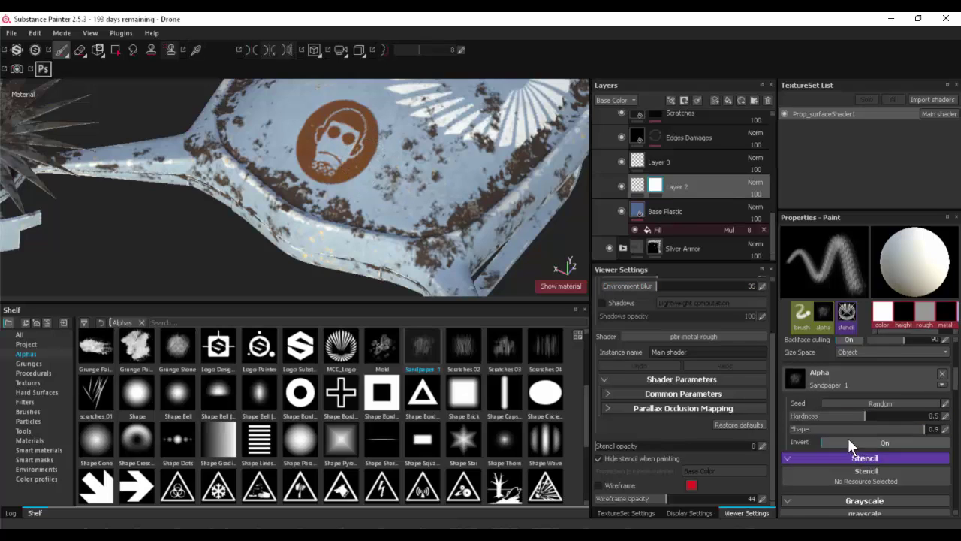
scroll(843, 435, "up", 4)
scroll(841, 435, "down", 5)
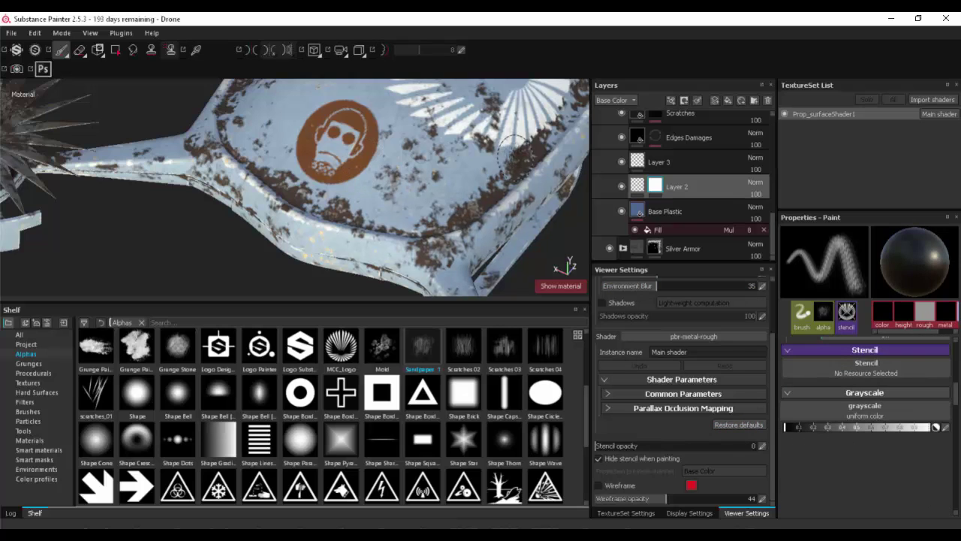
Paint black strokes on the Layer 2 mask over the orange logo to wear it away.
mouse_move(367, 150)
left_mouse_down()
mouse_move(374, 143)
mouse_move(356, 172)
mouse_move(406, 161)
mouse_move(451, 226)
left_mouse_up()
right_click_drag(451, 225, 502, 251, "alt")
middle_click_drag(501, 251, 454, 215, "alt")
left_click_drag(454, 215, 443, 209, "alt")
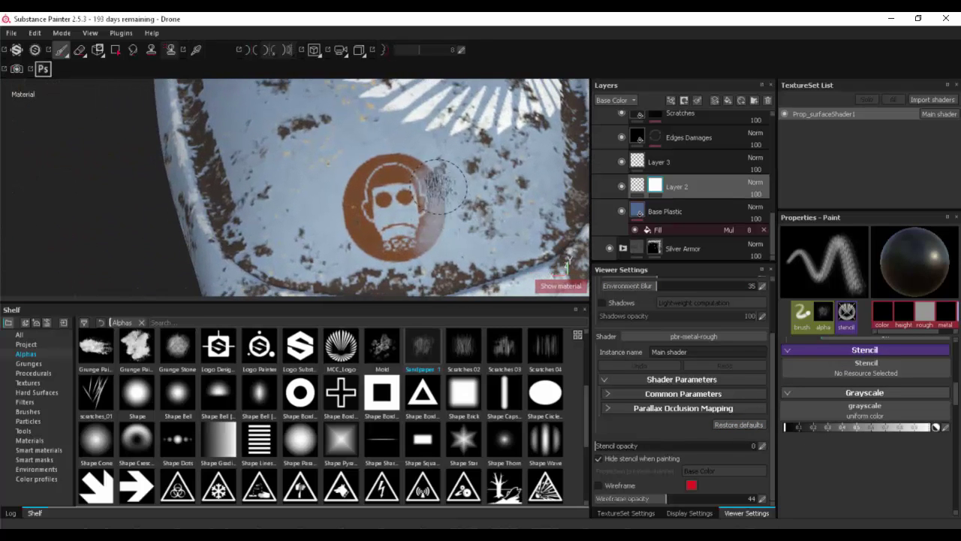
mouse_move(376, 181)
left_mouse_down()
mouse_move(360, 248)
mouse_move(398, 263)
mouse_move(338, 225)
mouse_move(353, 217)
left_mouse_up()
left_click_drag(422, 190, 394, 214, "alt")
right_click_drag(394, 214, 323, 195, "alt")
left_click_drag(323, 195, 207, 218, "alt")
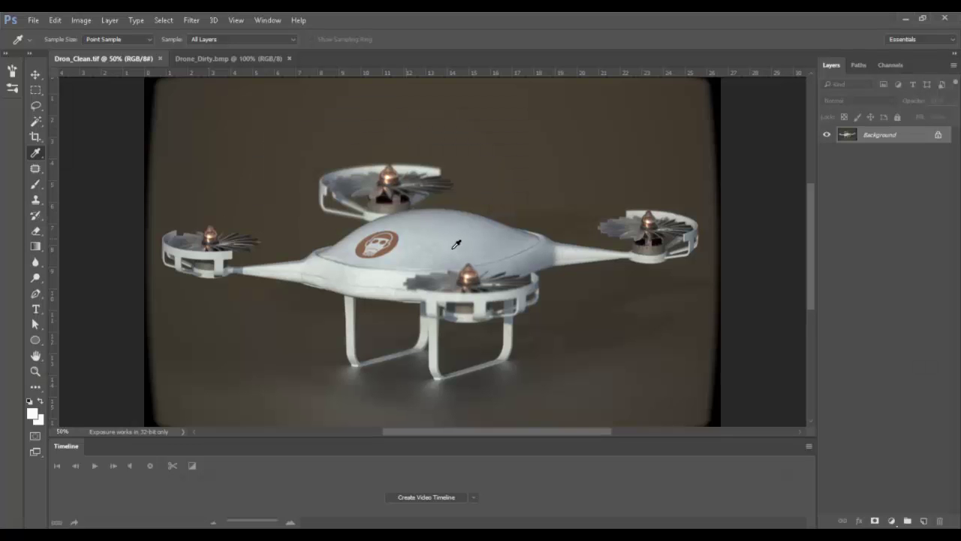
In Photoshop, open the two finished Pokeball TIF renders together with Sword.bmp, Sword.jpg and Sword2.jpg.
key("ctrl+o")
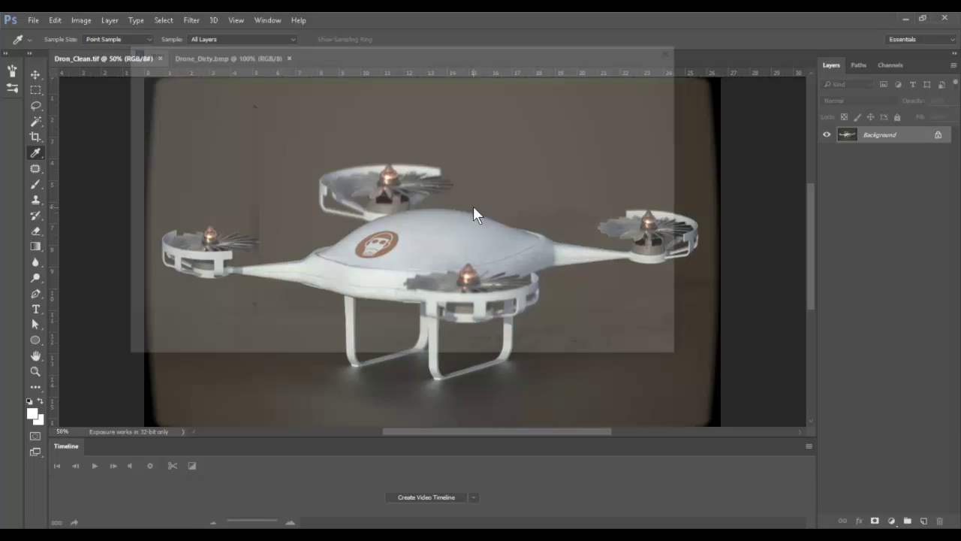
left_click(383, 234, "shift")
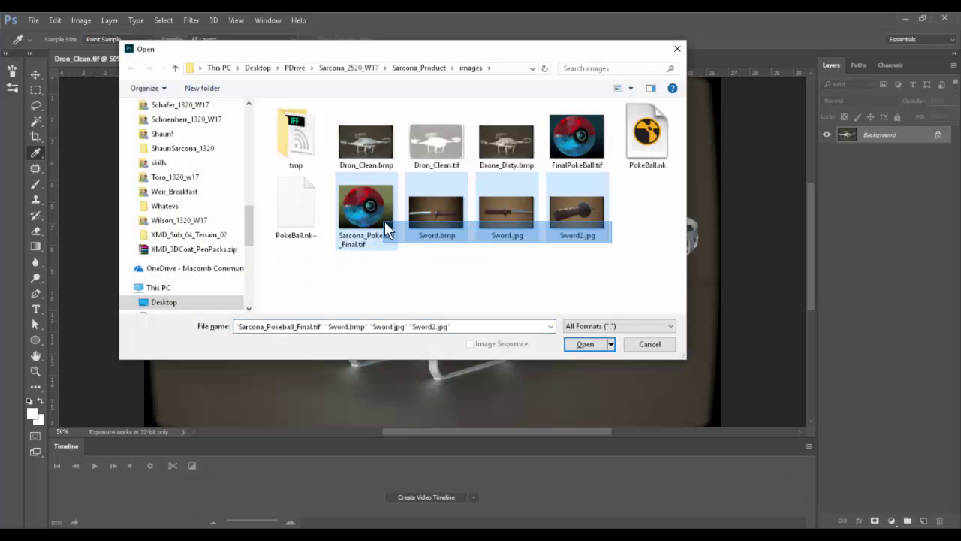
left_click(585, 156, "ctrl")
key("Return")
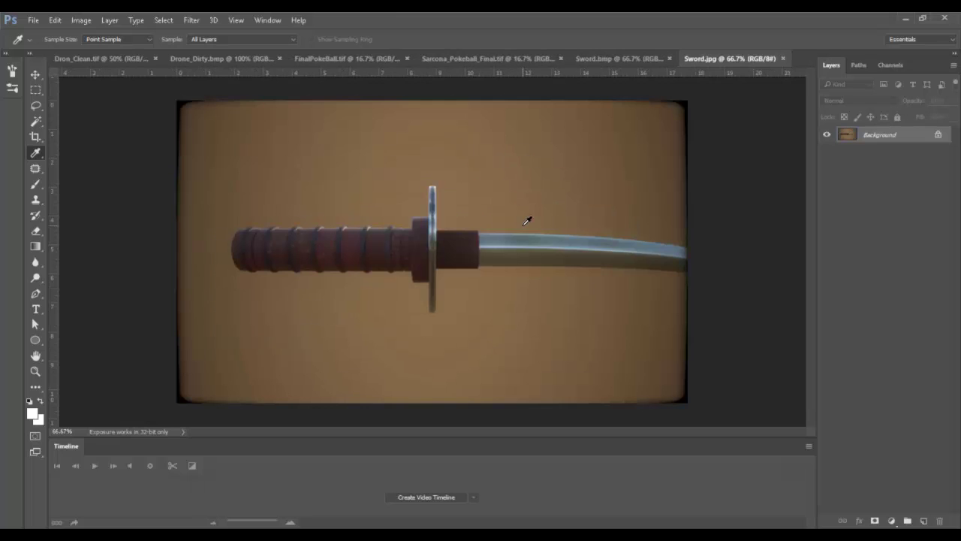
Close all the open sword, Pokeball and drone render images.
key("ctrl+w")
key("ctrl+w")
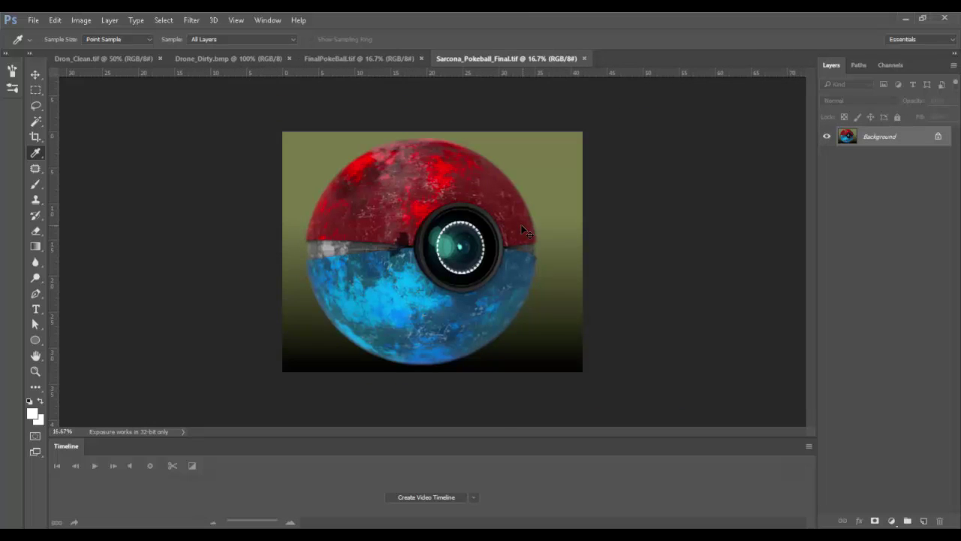
key("ctrl+w")
key("ctrl+w")
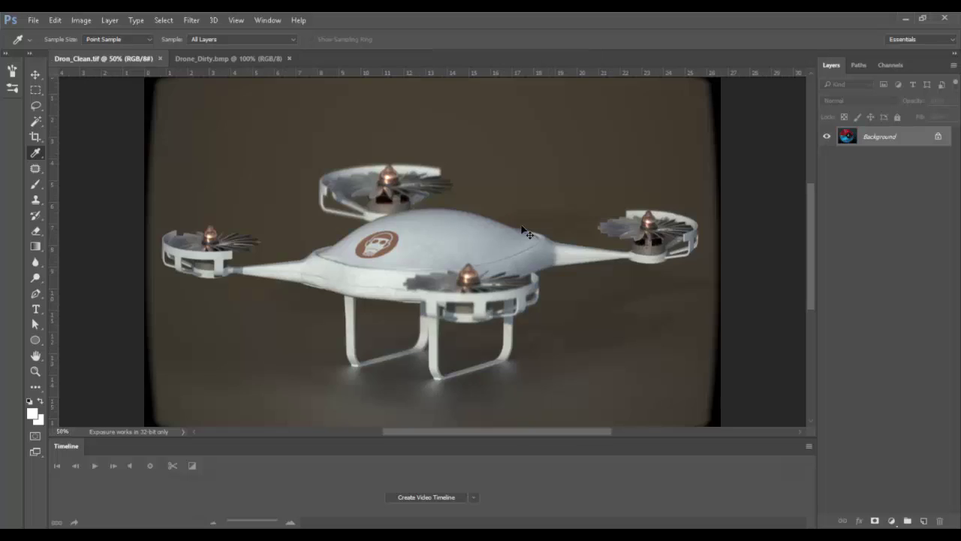
key("ctrl+w")
key("ctrl+w")
key("alt+Tab")
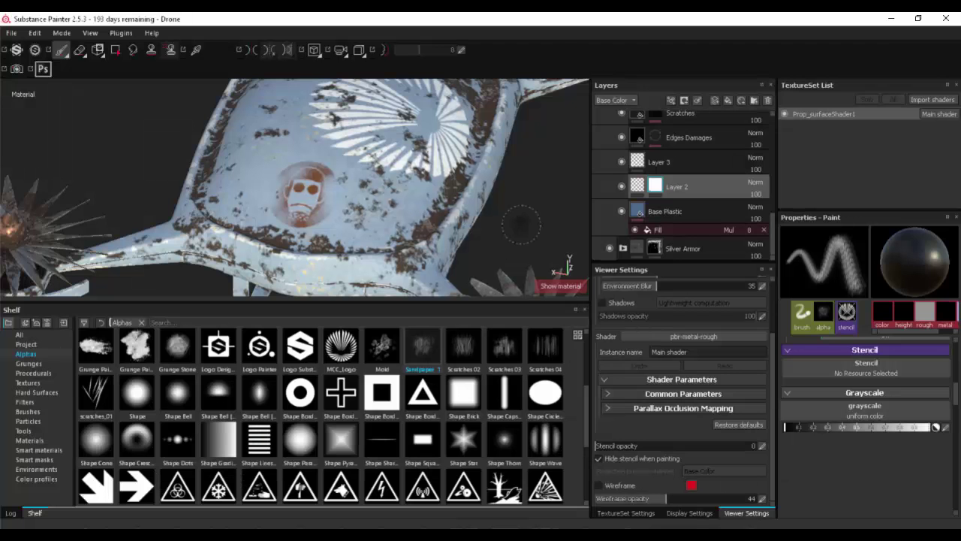
In Photoshop, open the final ThorHammer JPG and TIF renders from the ThorHammer project's images folder.
key("alt+Tab")
left_click(361, 199)
key("ctrl+o")
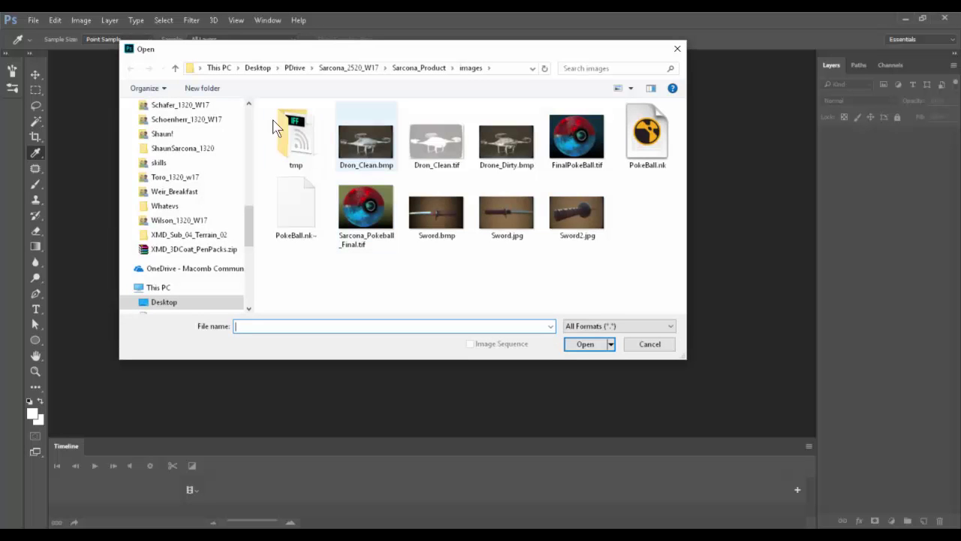
left_click(363, 69)
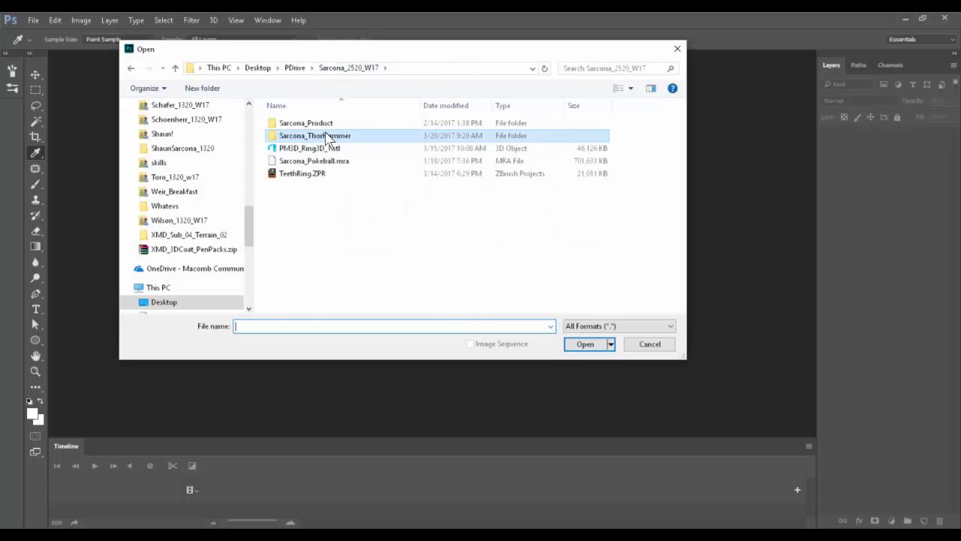
double_click(322, 134)
double_click(318, 189)
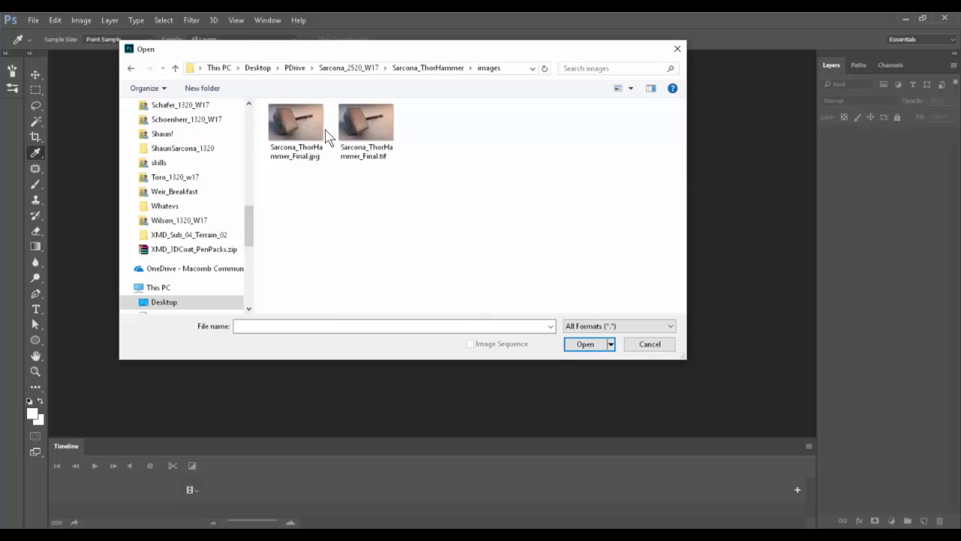
key("ctrl+a")
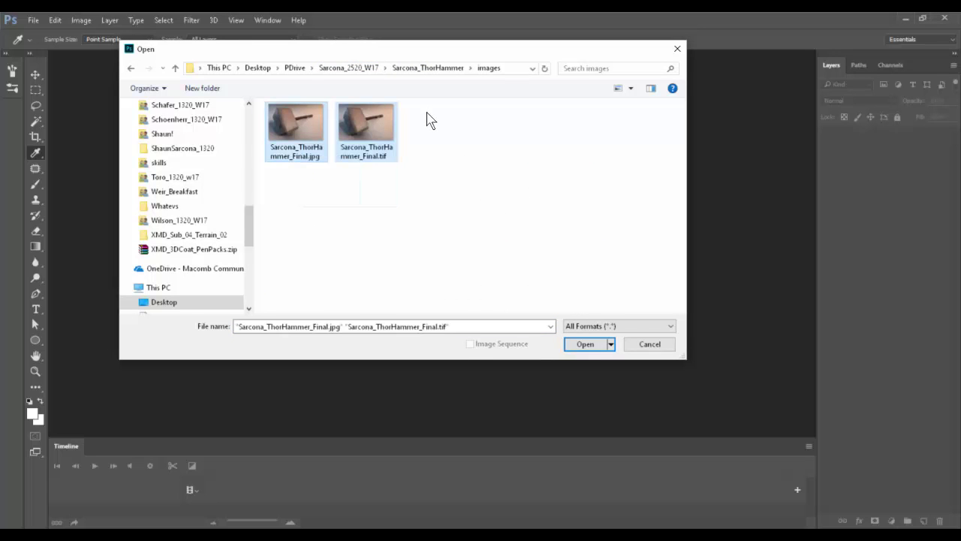
key("Return")
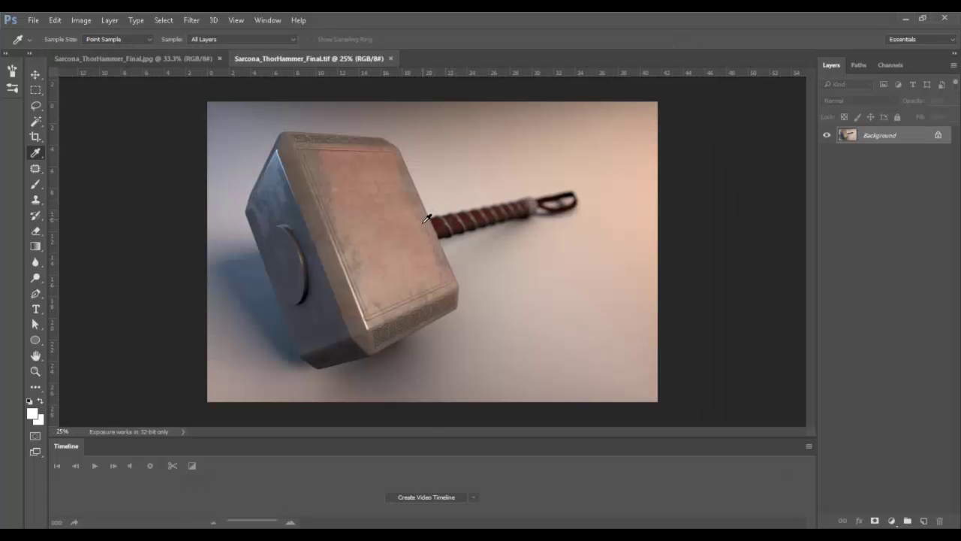
Examine the worn surface detail on the hammer TIF render up close, and close both hammer images.
left_click_drag(385, 236, 488, 277, "ctrl")
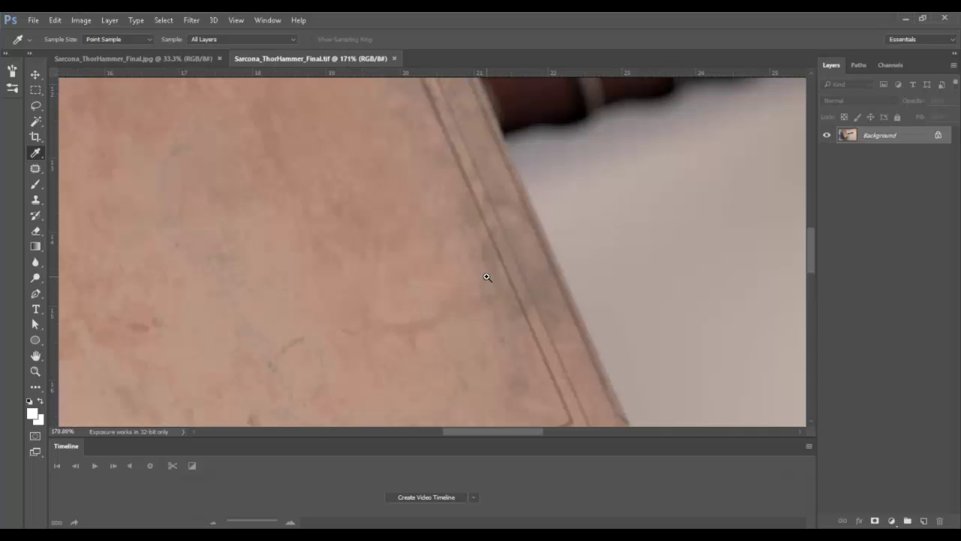
key("ctrl+minus")
key("ctrl+minus")
key("ctrl+minus")
key("ctrl+minus")
left_click(488, 277, "alt")
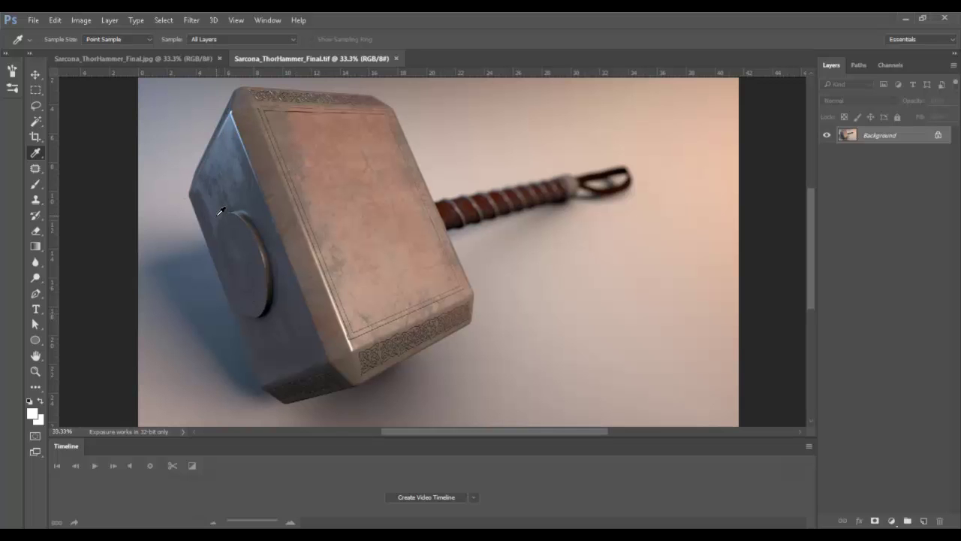
key("ctrl+w")
key("ctrl+w")
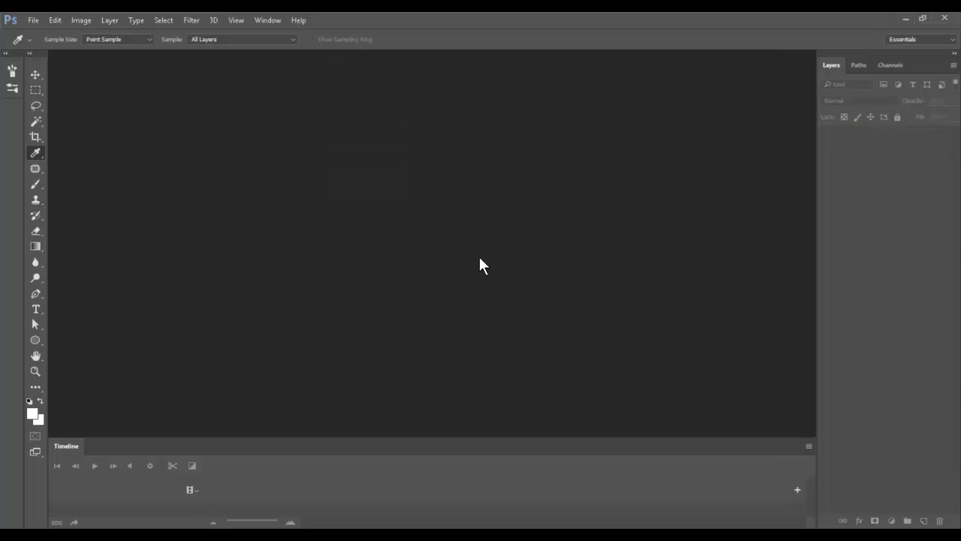
Switch to Substance Painter and view the whole textured drone in the viewport.
key("alt+Tab")
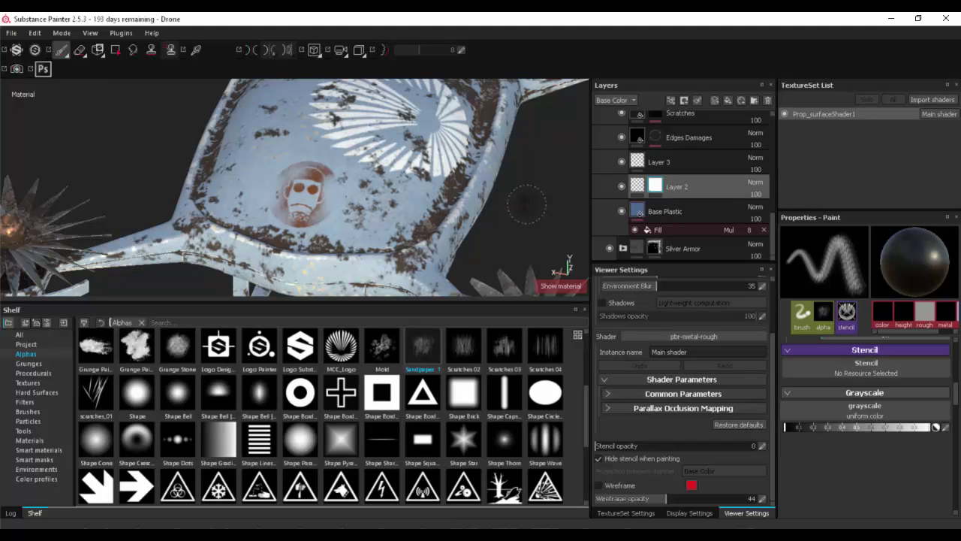
scroll(527, 204, "down", 5)
left_click_drag(527, 203, 458, 187, "alt")
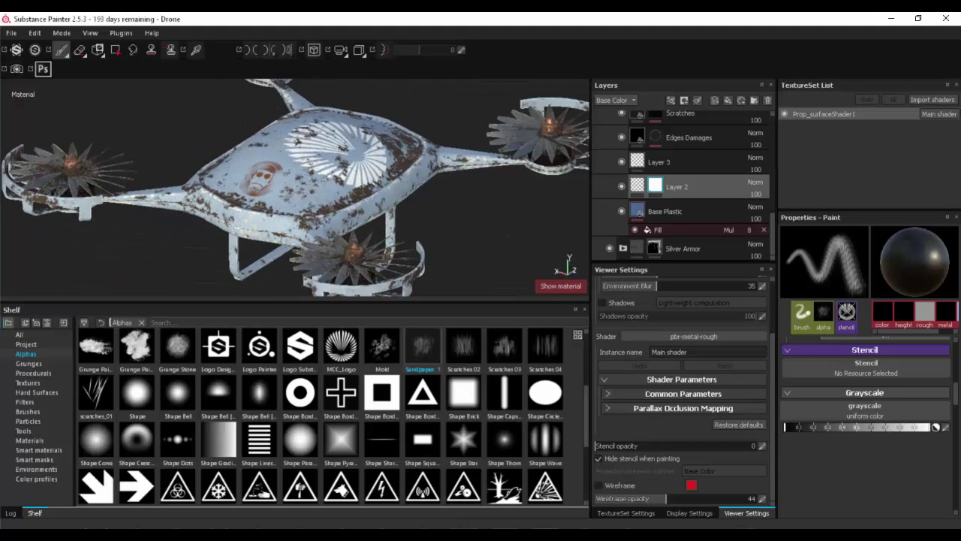
middle_click_drag(458, 188, 497, 239, "alt")
scroll(438, 162, "down", 3)
scroll(498, 239, "down", 3)
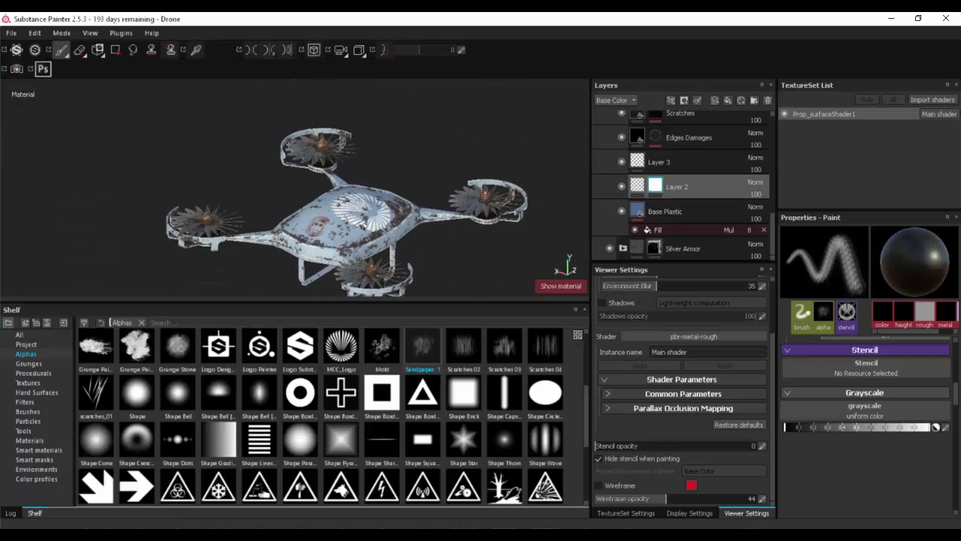
middle_click_drag(336, 211, 283, 182, "alt")
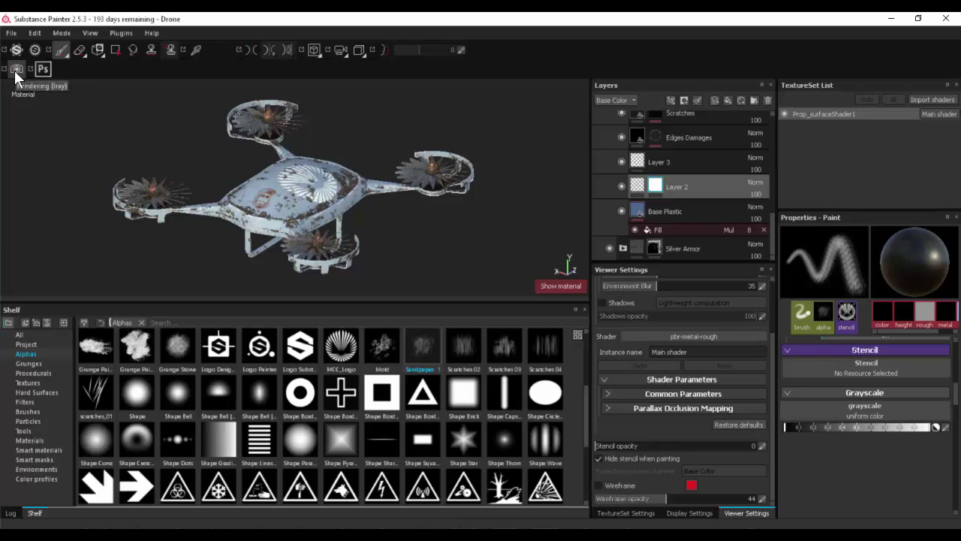
Review the texture export options for the drone project without exporting.
left_click(12, 34)
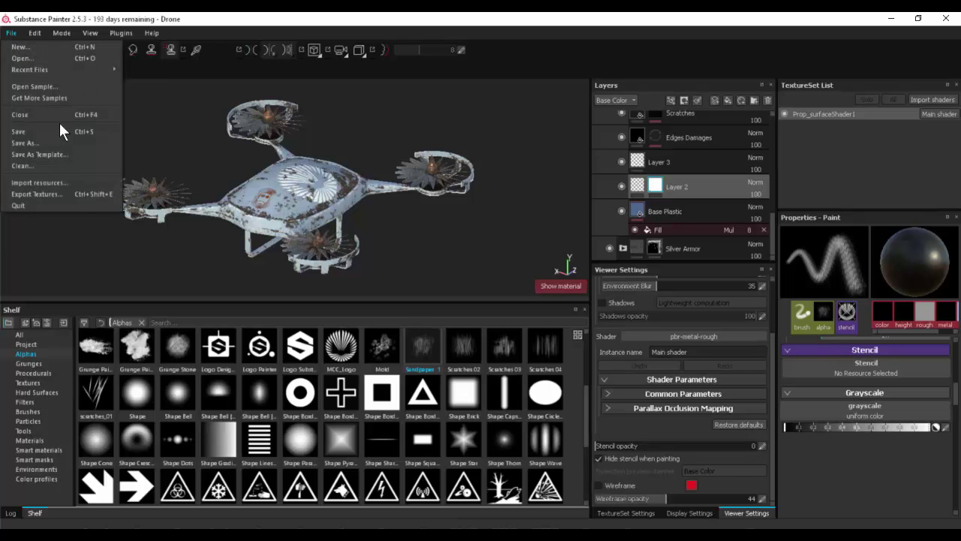
left_click(72, 193)
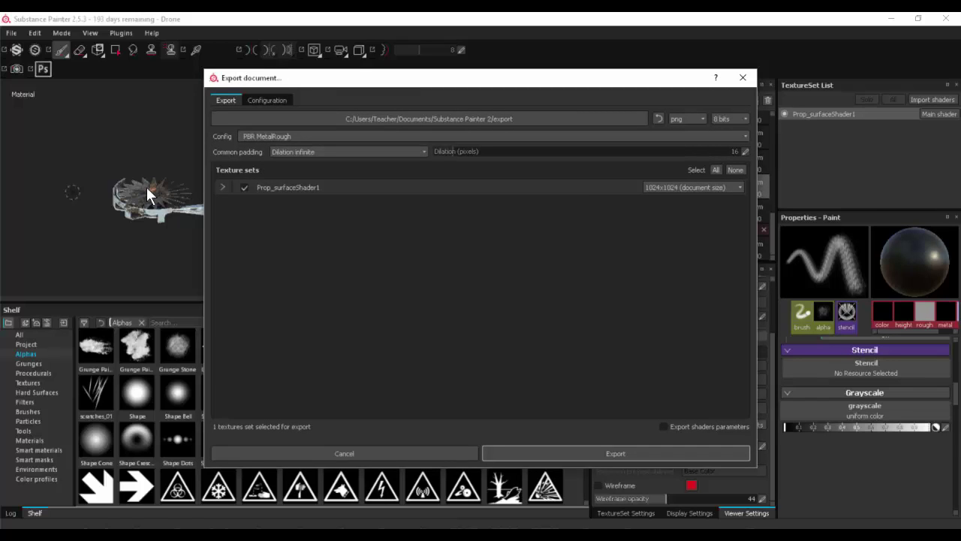
left_click(293, 452)
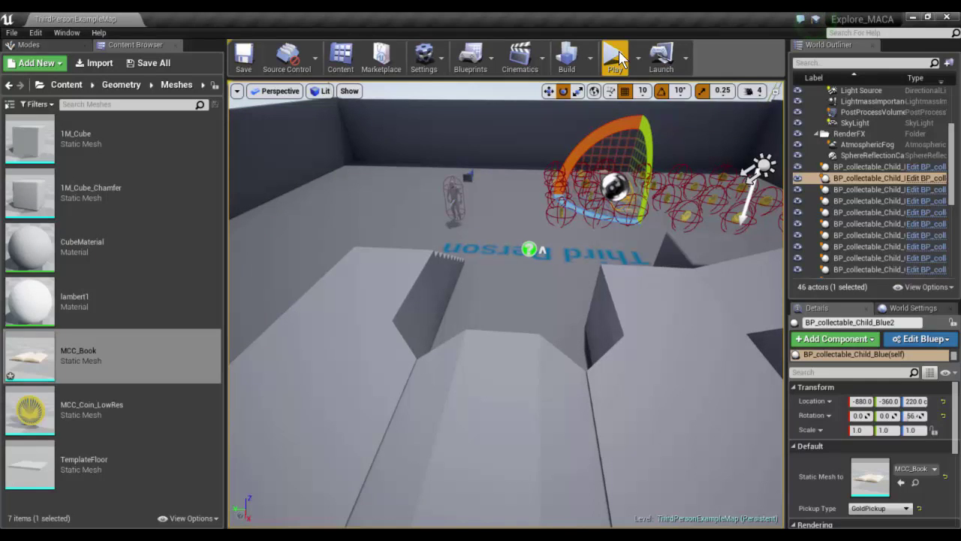
In Unreal Editor, play-test ThirdPersonExampleMap by running the character through the coins and books, and end the play session.
left_click(614, 57)
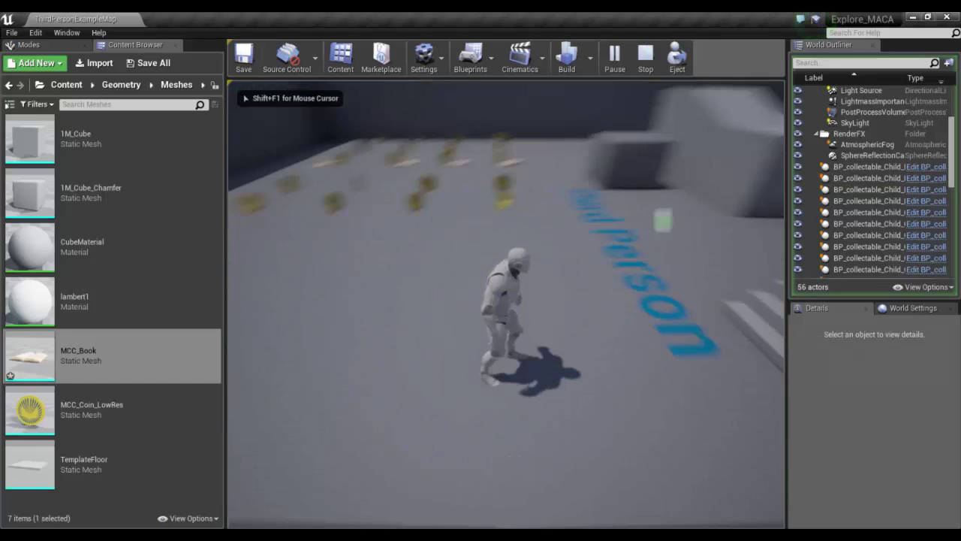
key("w")
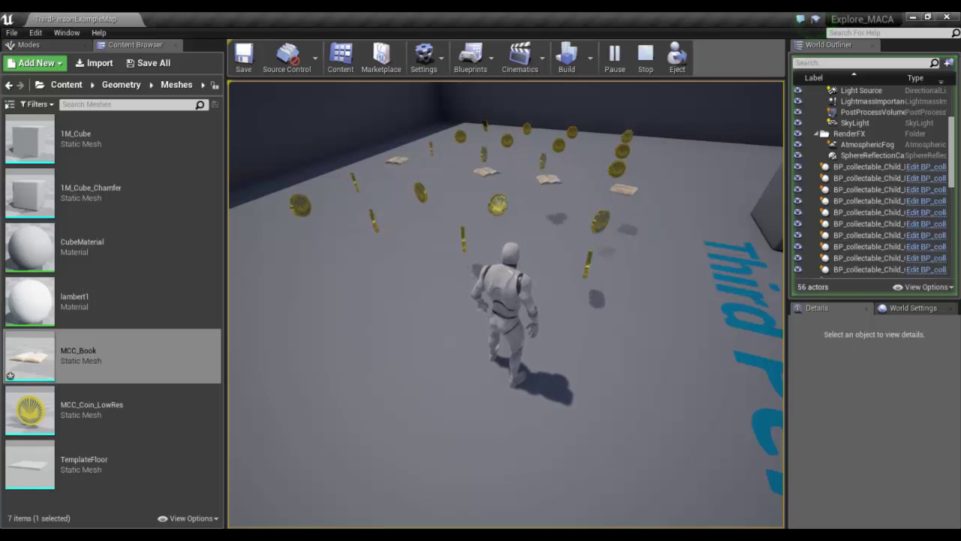
key("w")
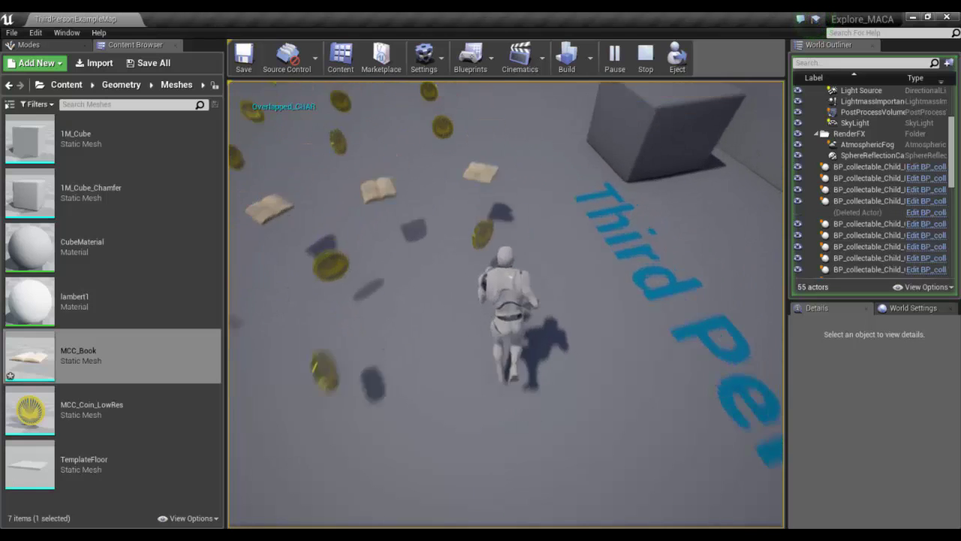
key("w")
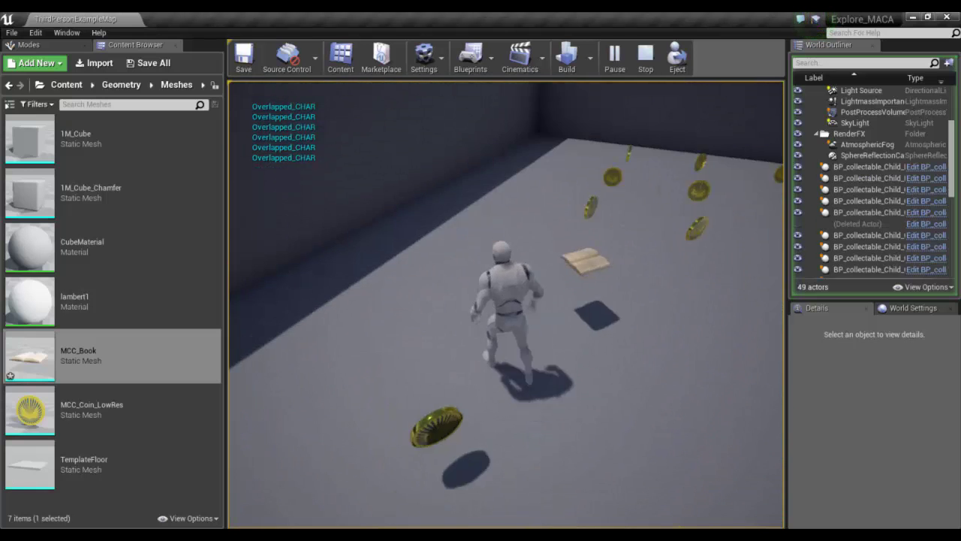
key("w")
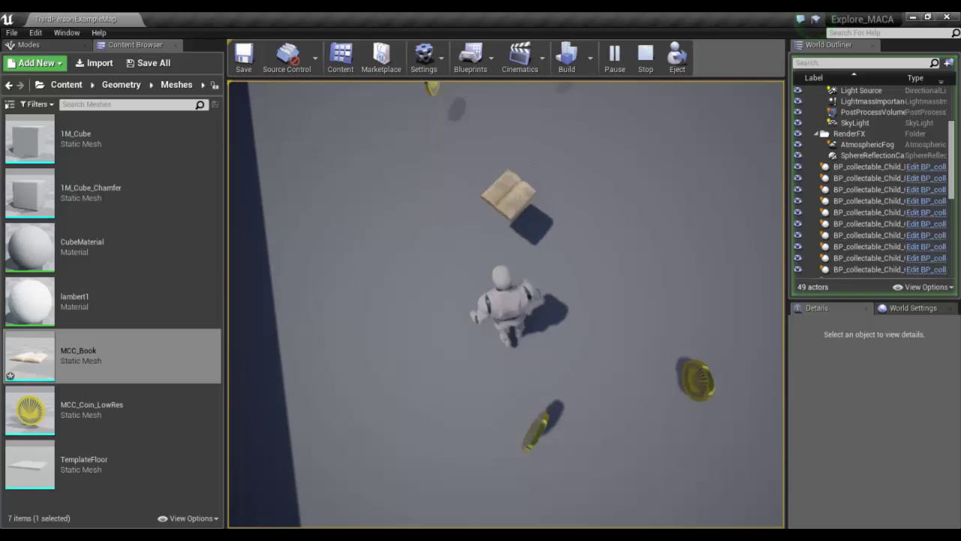
key("w")
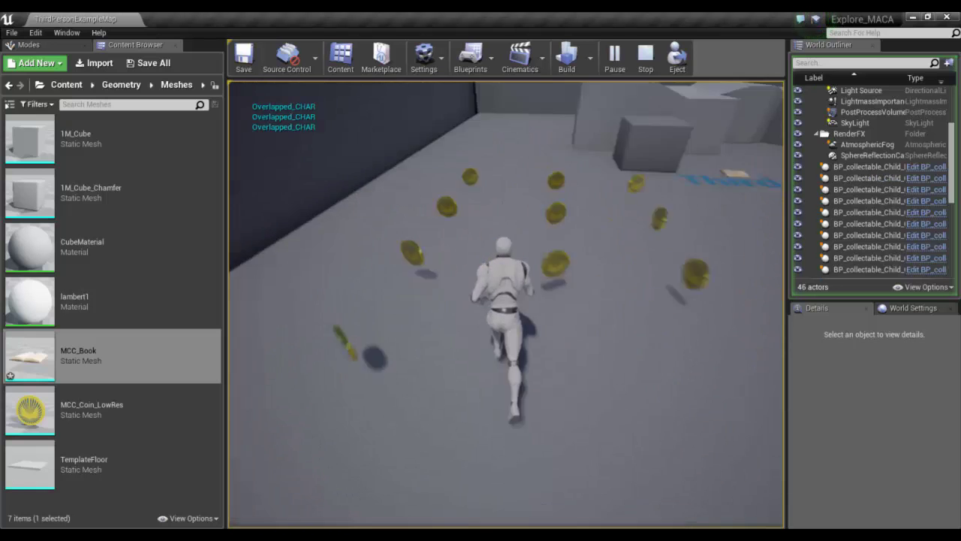
key("w")
key("Escape")
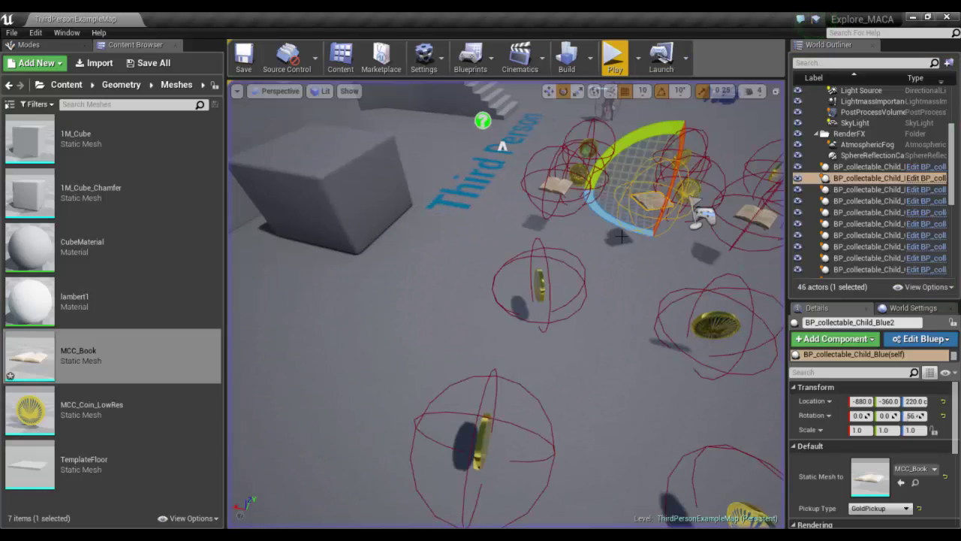
Focus on the book collectable near the Third Person floor text and examine its page texture from above and among the other collectables.
left_click(553, 183)
key("f")
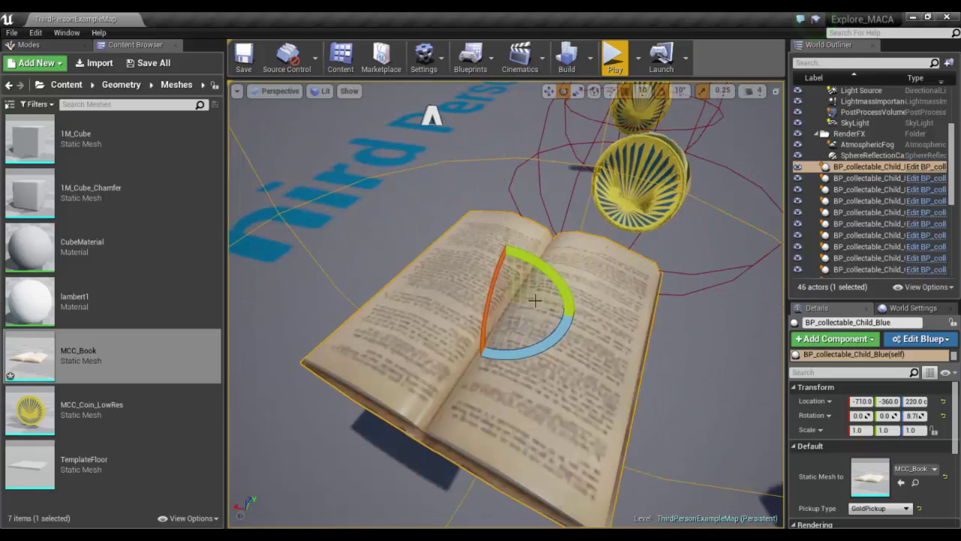
left_click_drag(553, 226, 665, 276, "alt")
scroll(665, 277, "down", 1)
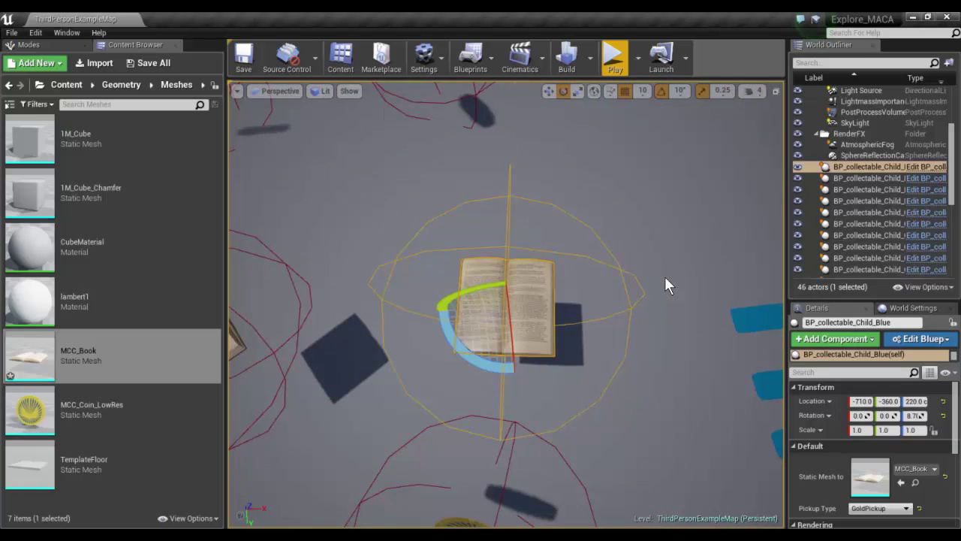
scroll(665, 277, "up", 1)
scroll(664, 276, "down", 1)
scroll(665, 277, "up", 1)
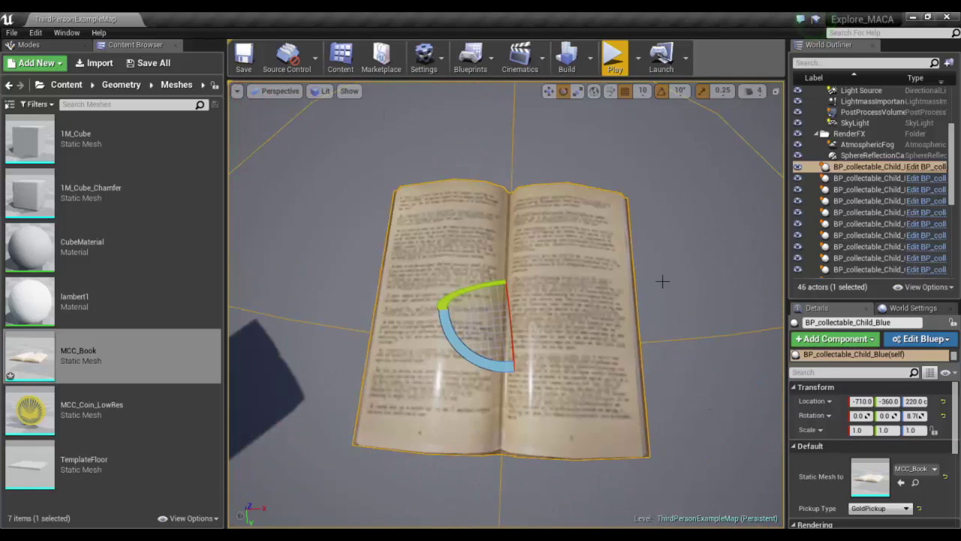
mouse_move(646, 290)
right_mouse_down("alt")
mouse_move(702, 290)
mouse_move(665, 290)
right_mouse_up("alt")
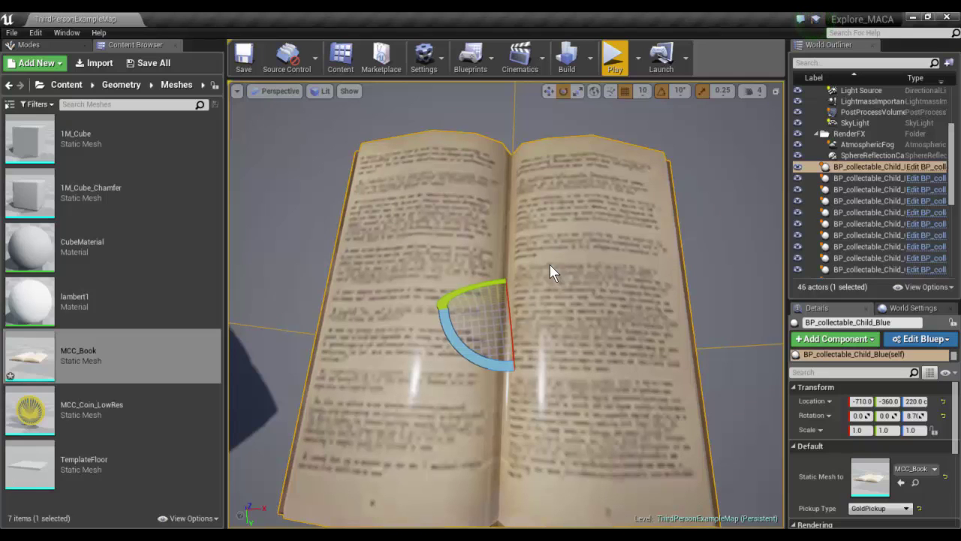
mouse_move(550, 265)
right_mouse_down("alt")
mouse_move(488, 265)
mouse_move(586, 265)
mouse_move(537, 264)
mouse_move(550, 264)
right_mouse_up("alt")
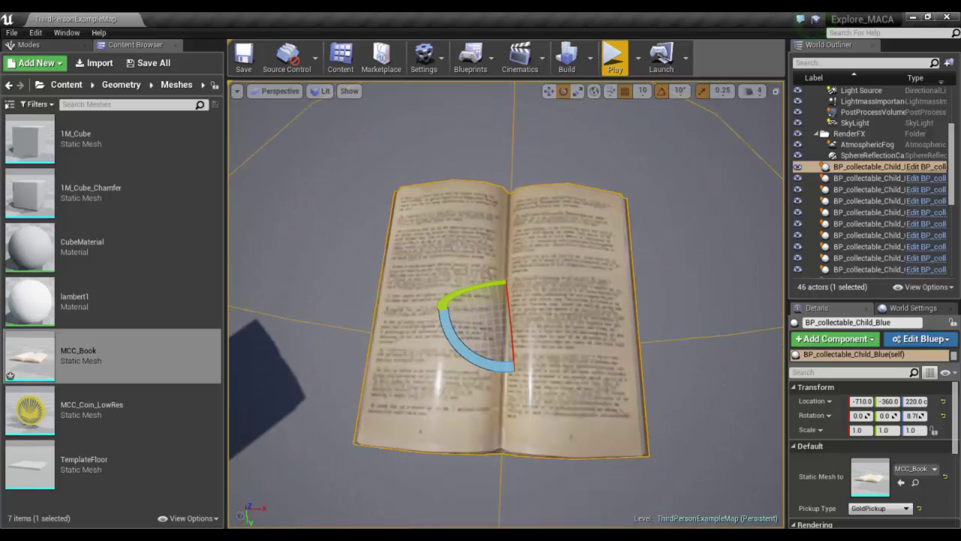
scroll(656, 367, "down", 6)
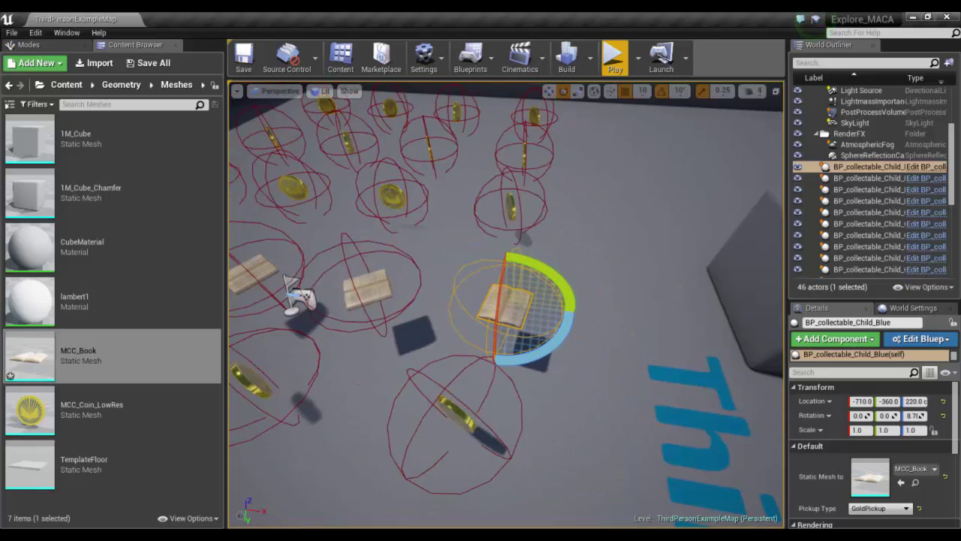
left_click_drag(717, 365, 646, 308, "alt")
left_click(613, 59)
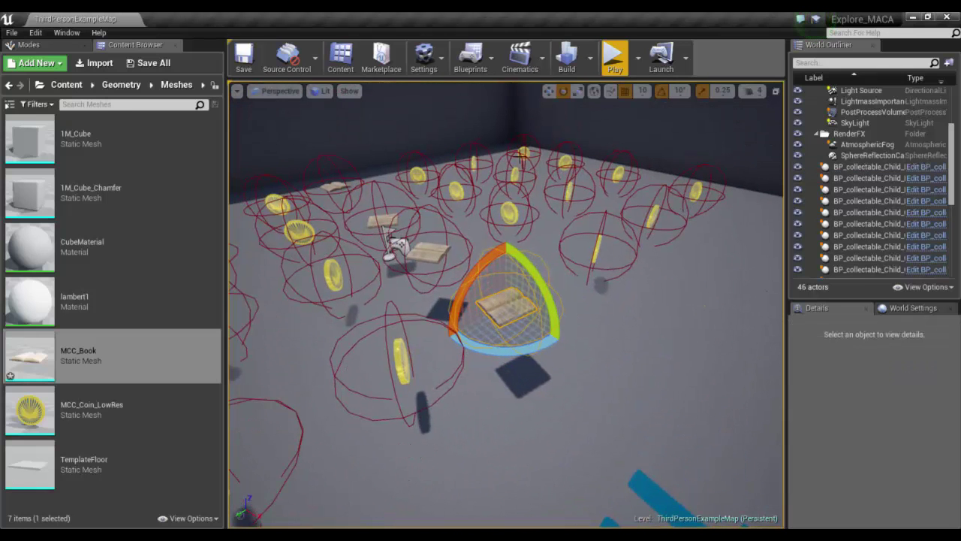
Switch to the drone project in Substance Painter and close the program, discarding the unsaved changes.
key("alt+Tab")
key("alt+shift+Tab")
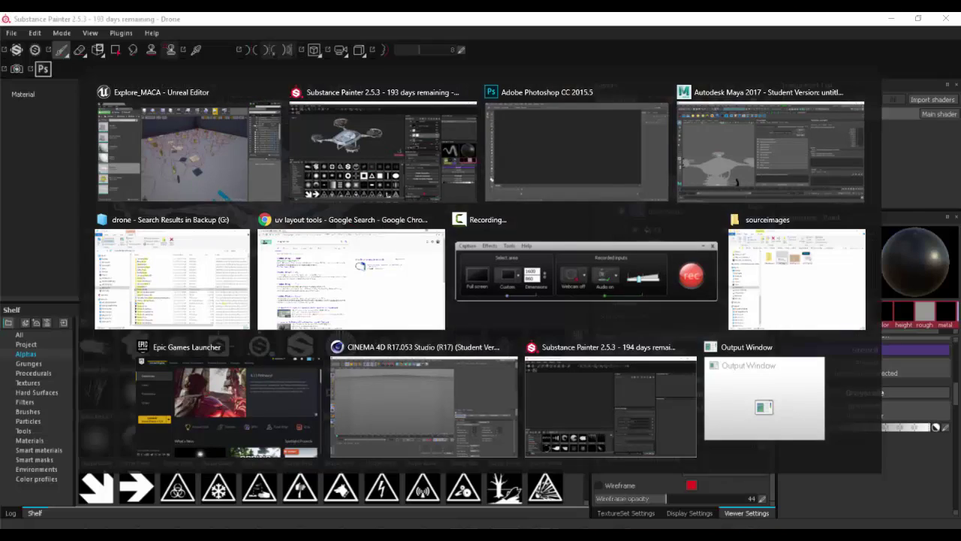
left_click(946, 18)
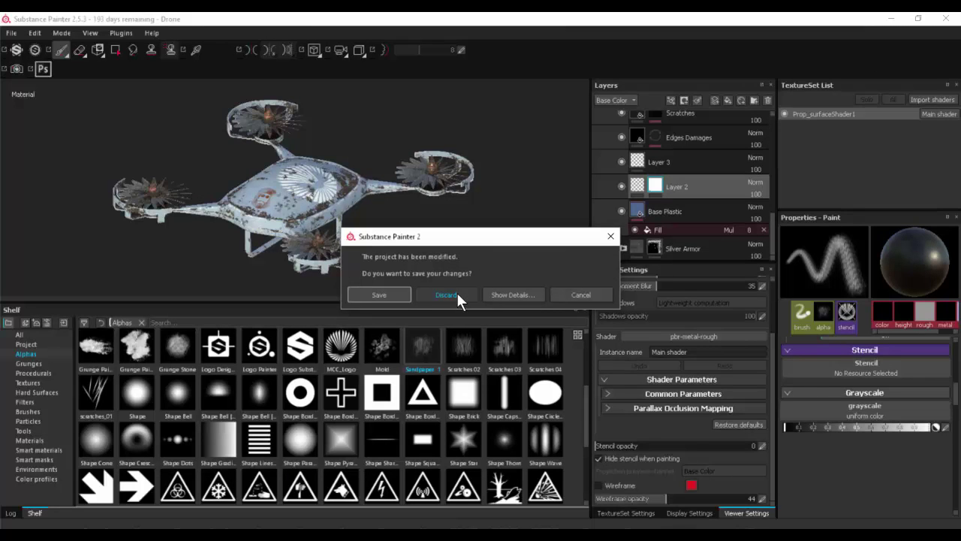
left_click(447, 294)
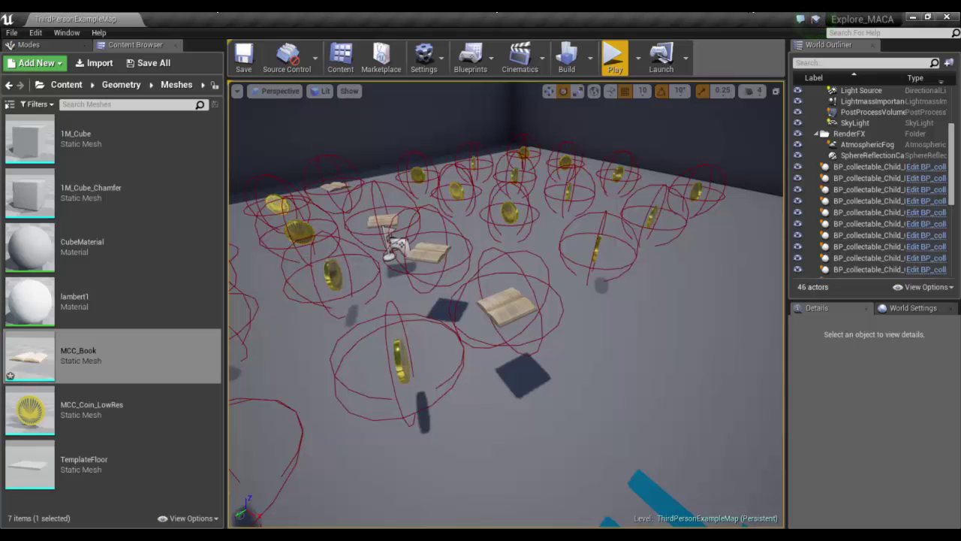
Close Unreal Editor, saving the MCC_Book static mesh, and close the drone search results and browser windows.
left_click(947, 17)
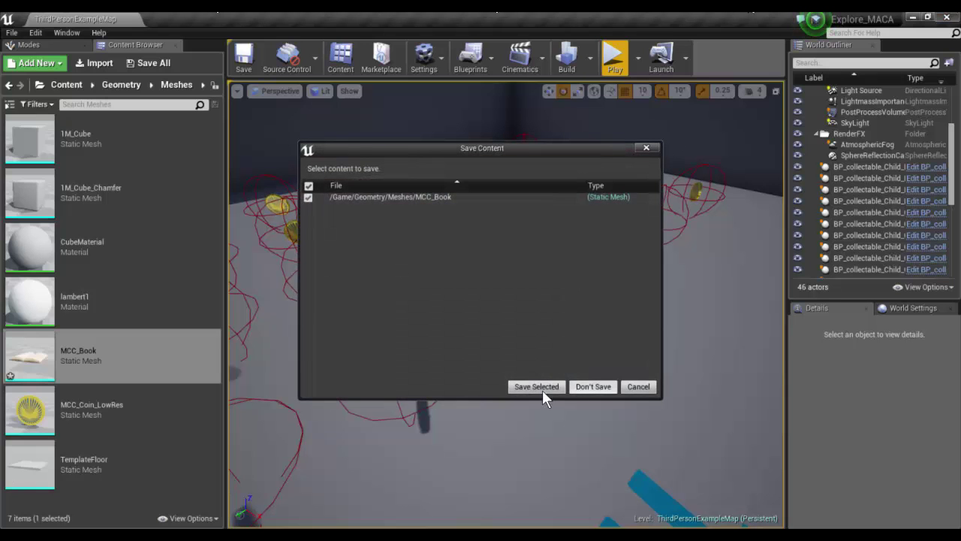
left_click(538, 386)
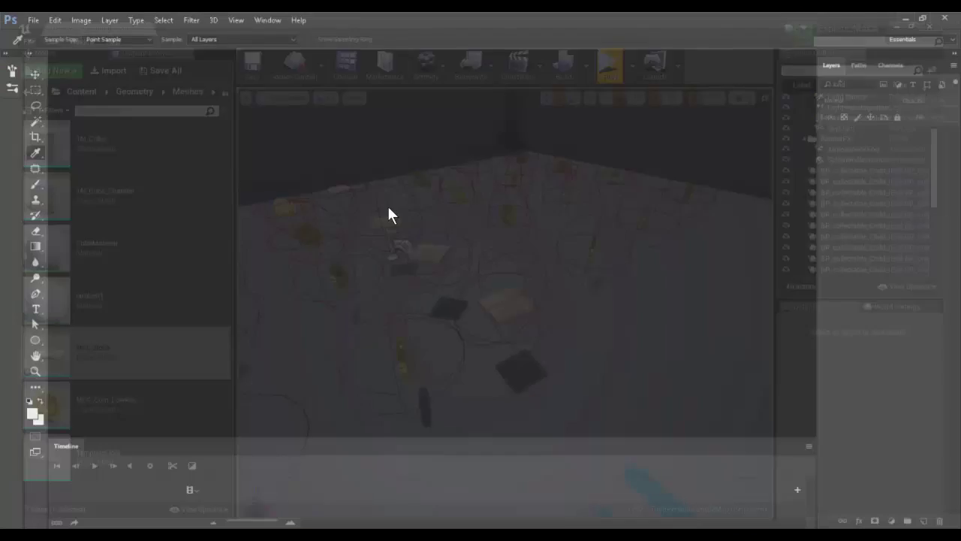
key("alt+Tab")
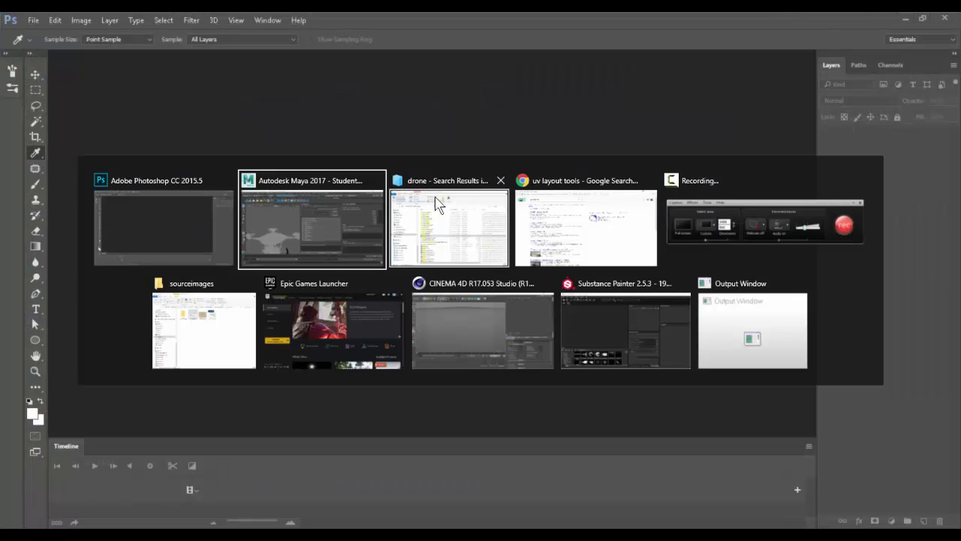
left_click(501, 180)
left_click(587, 180)
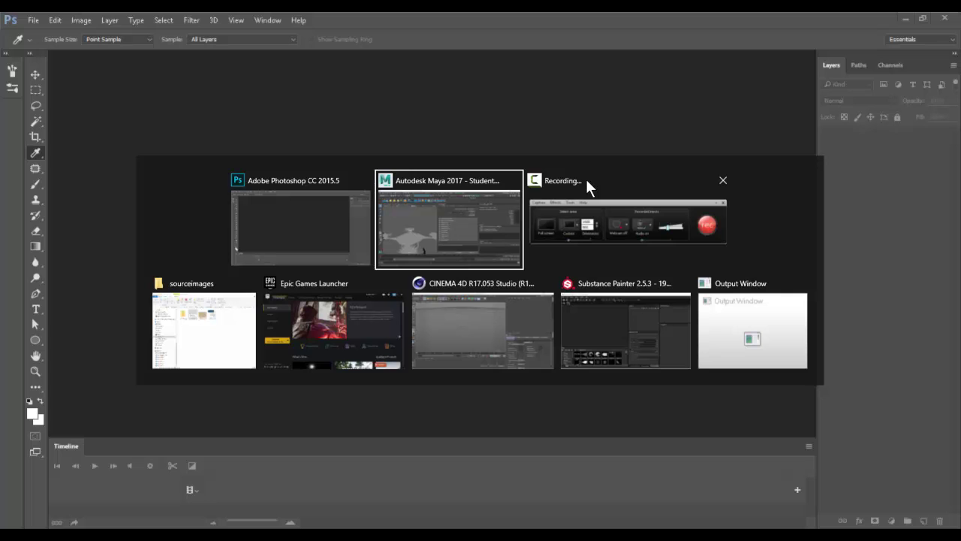
Close Maya and Photoshop and dismiss the welcome information in Cinema 4D.
left_click(474, 180)
left_click(944, 20)
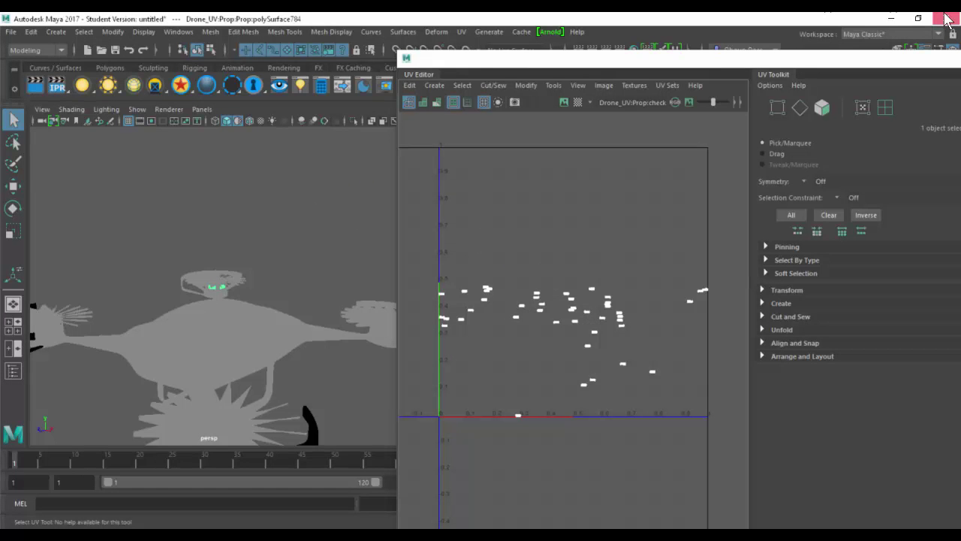
left_click(478, 276)
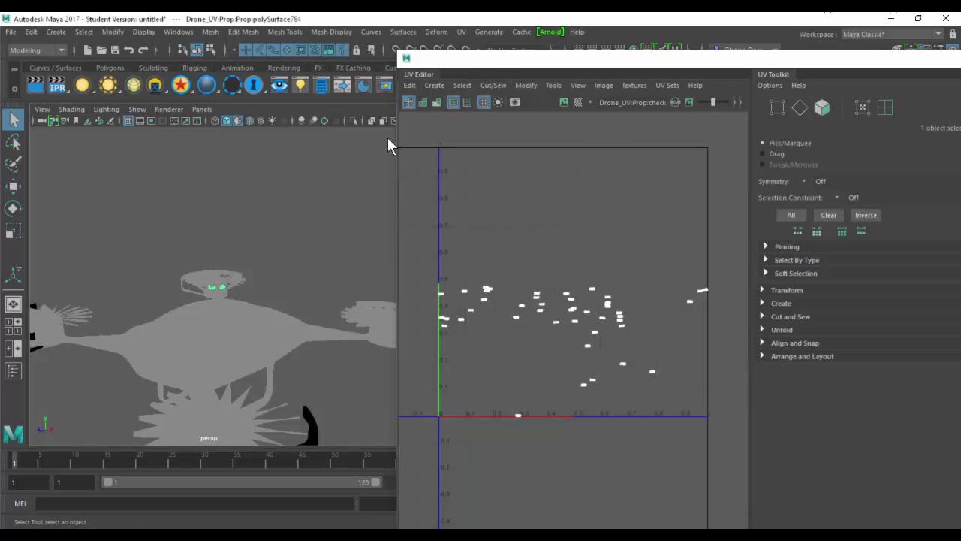
left_click(403, 60)
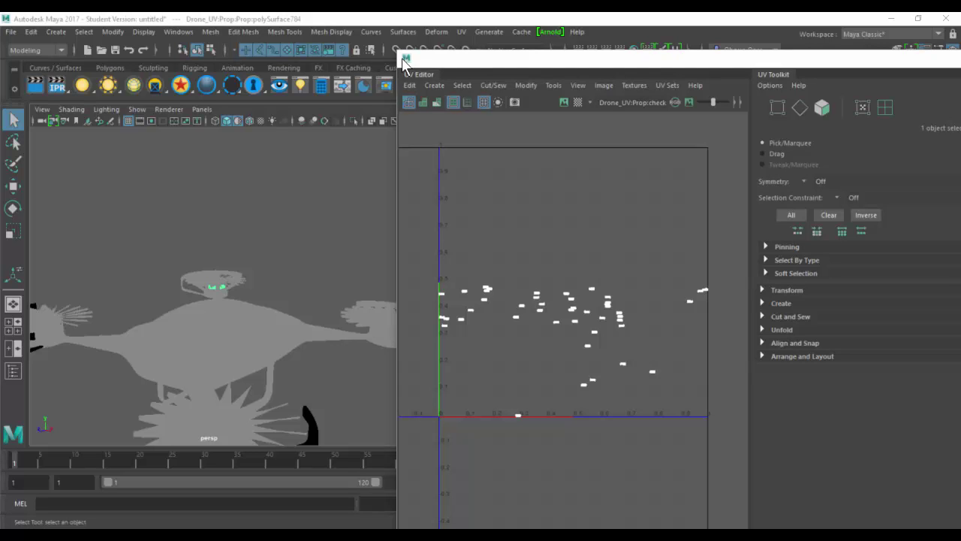
key("alt+Tab")
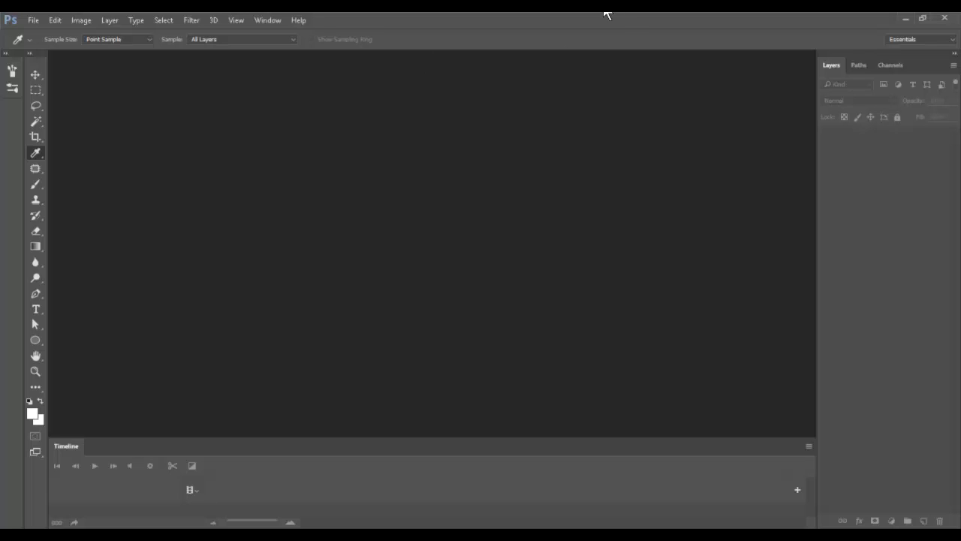
left_click(946, 18)
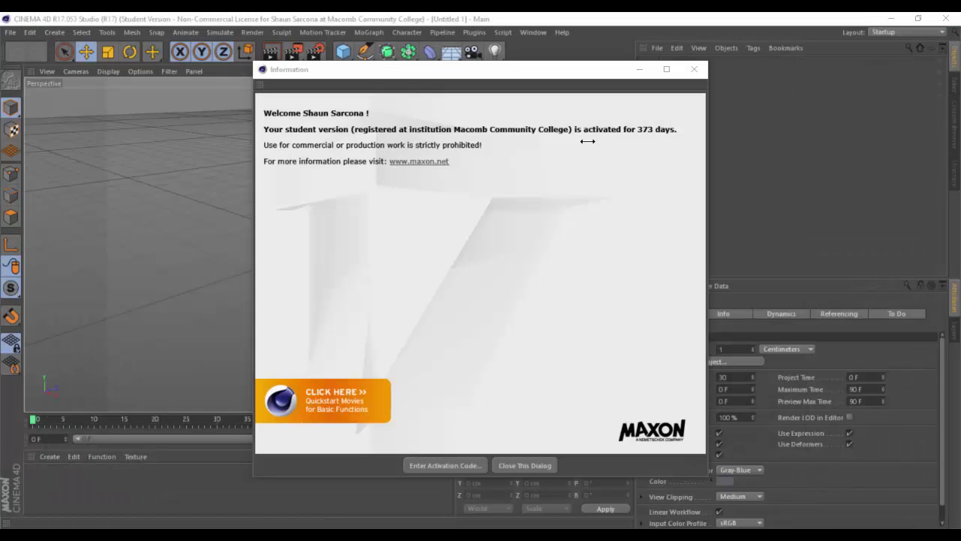
left_click(531, 465)
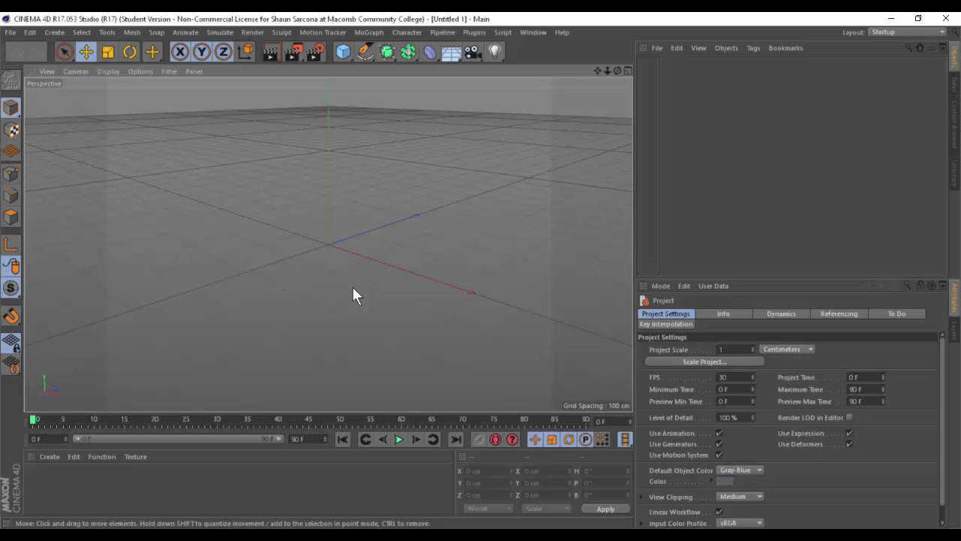
left_click(233, 162)
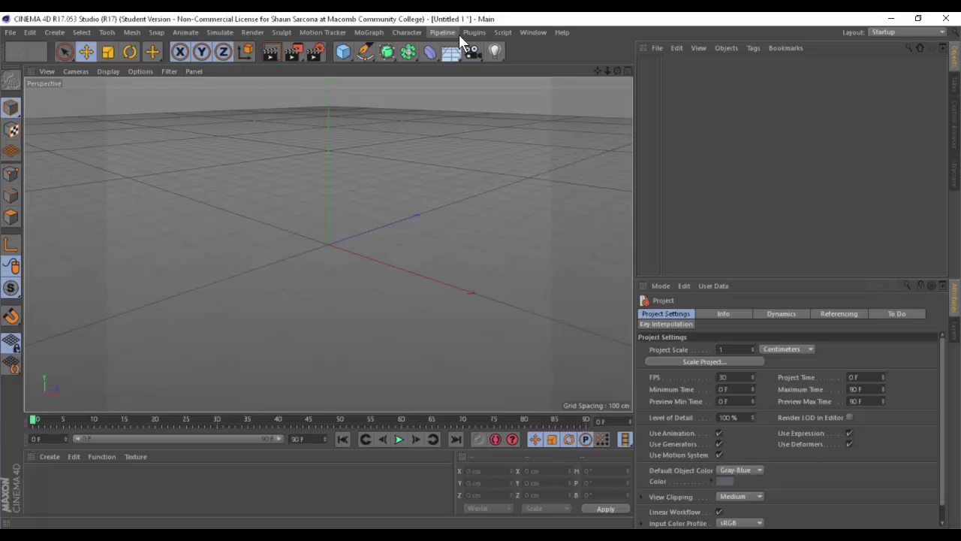
In Chrome, search Google Images for "substance painter model" and open the armoured robot screenshot at full size.
left_click(213, 535)
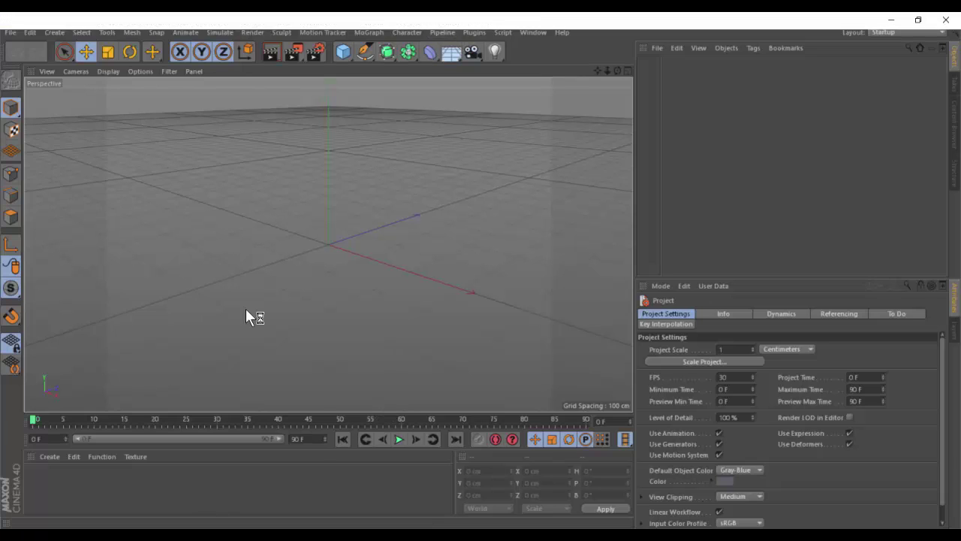
type("su")
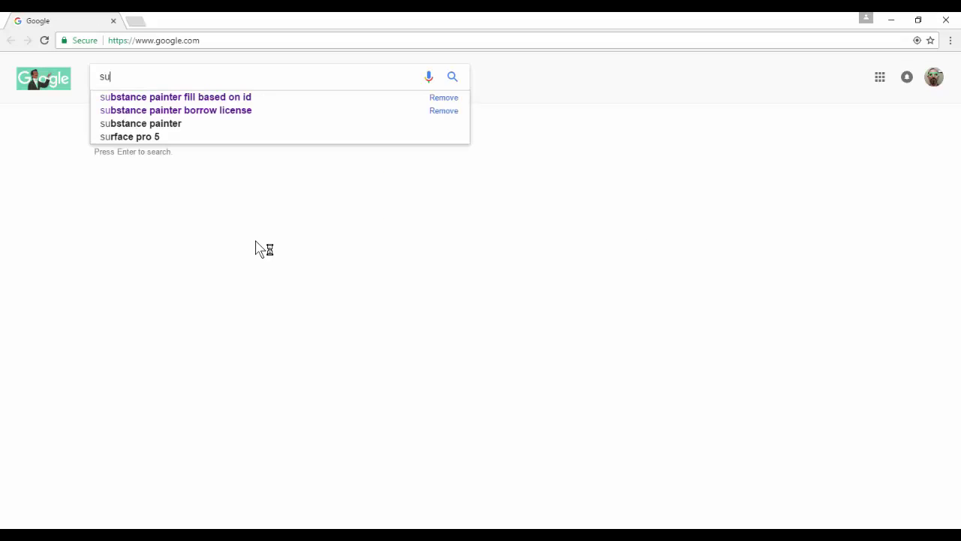
type("bstance painter ")
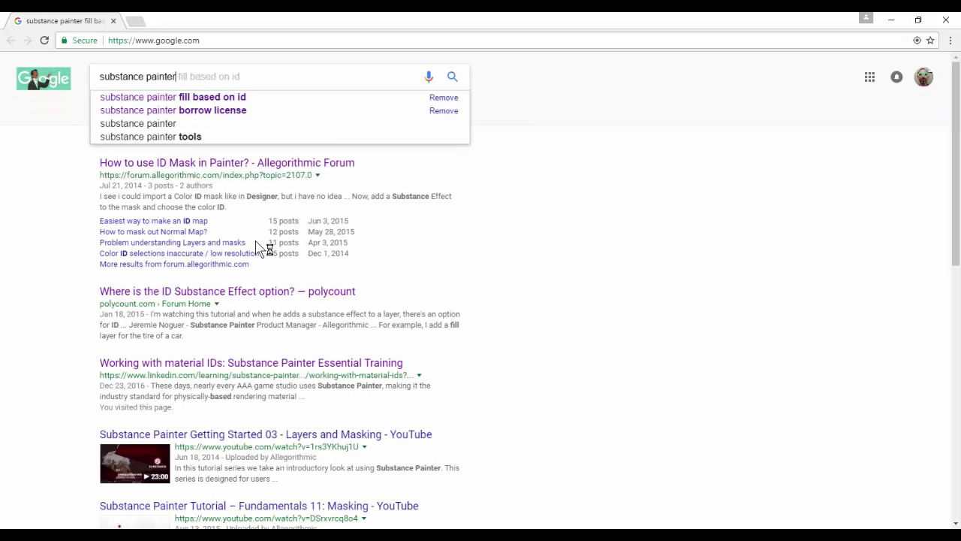
type("model")
key("Return")
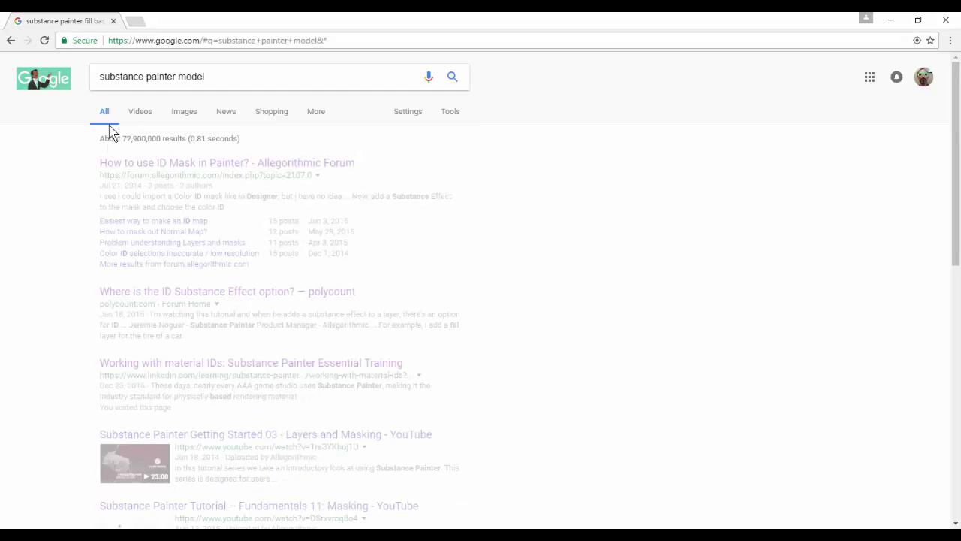
left_click(183, 112)
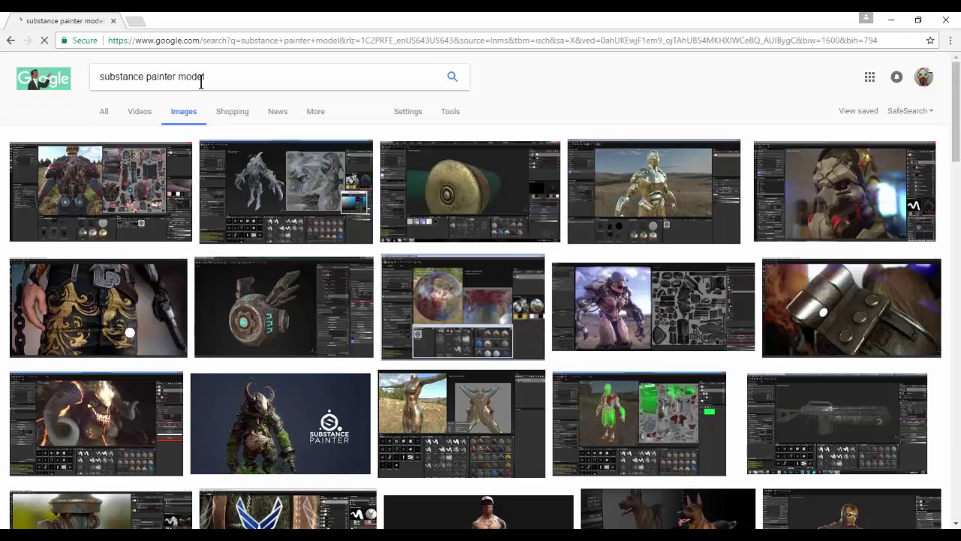
left_click(116, 189)
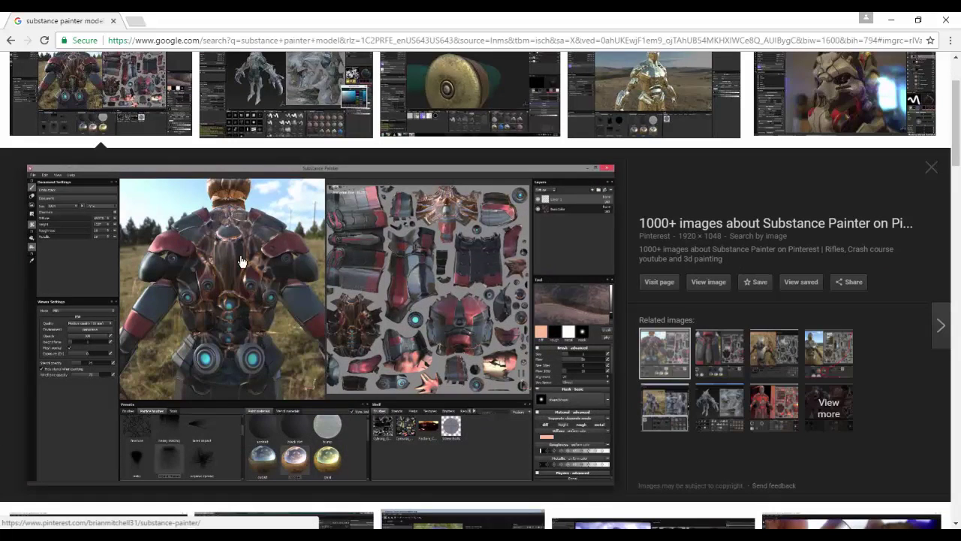
left_click(708, 282)
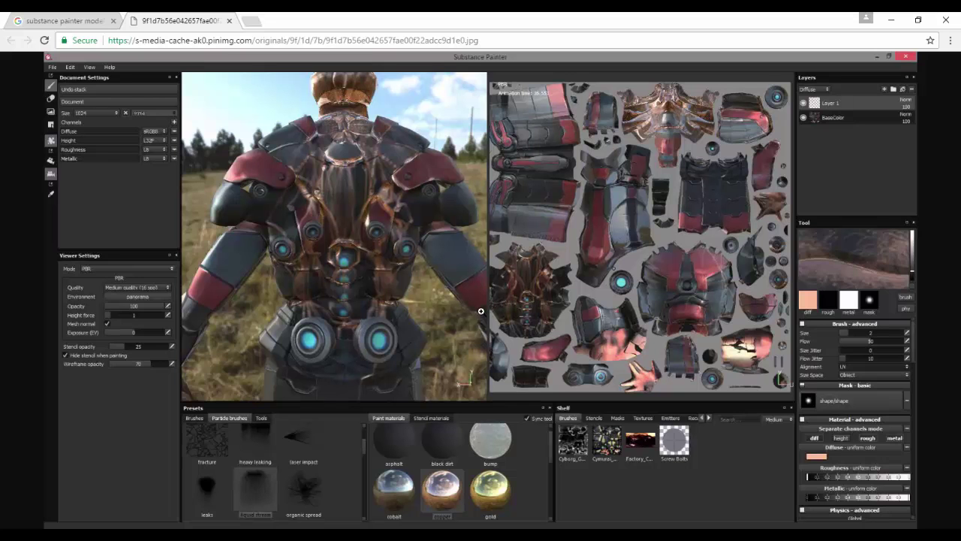
Switch to Substance Painter and create a PBR - Metallic Roughness HQ project at 2048 resolution from MCC_Coin_LowRes.fbx, with the program window maximized.
key("alt+Tab")
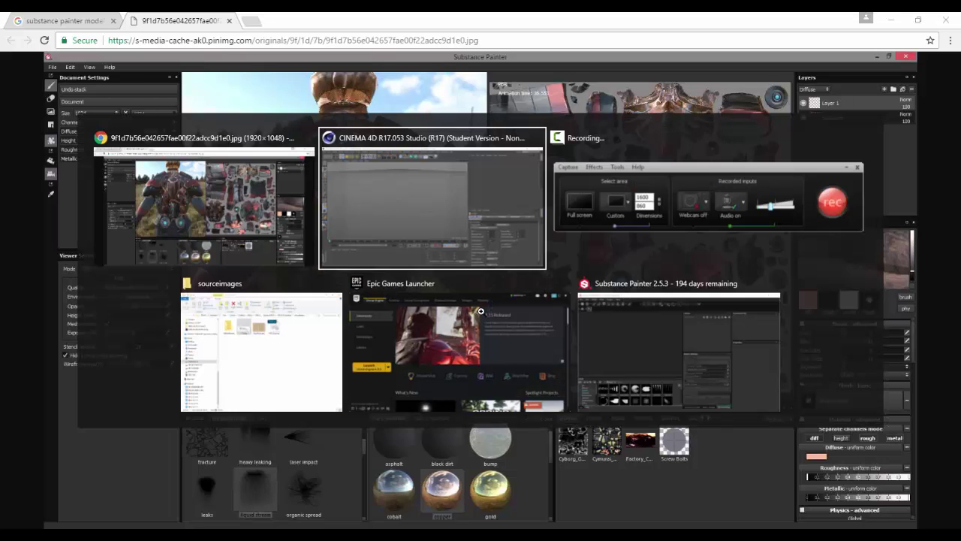
left_click(639, 315)
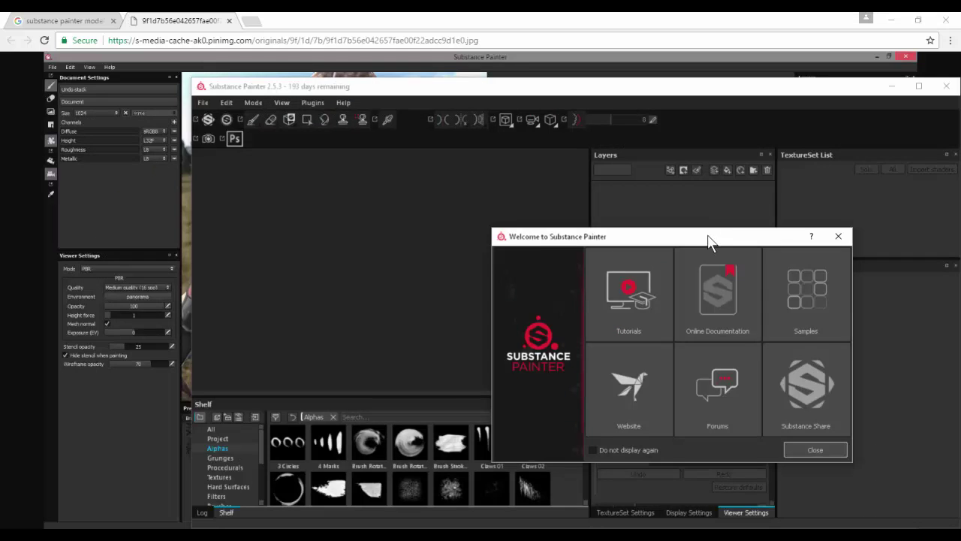
left_click(838, 237)
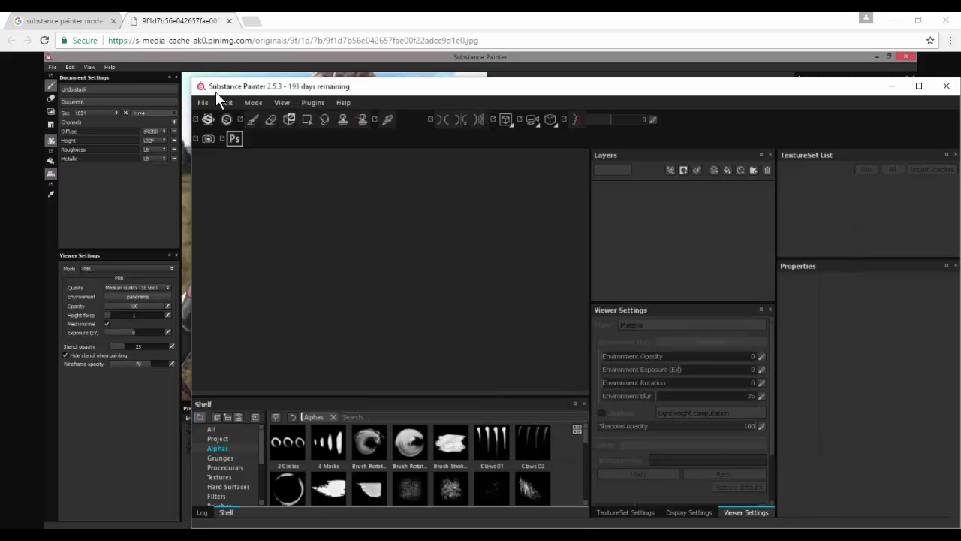
left_click(236, 116)
left_click(682, 197)
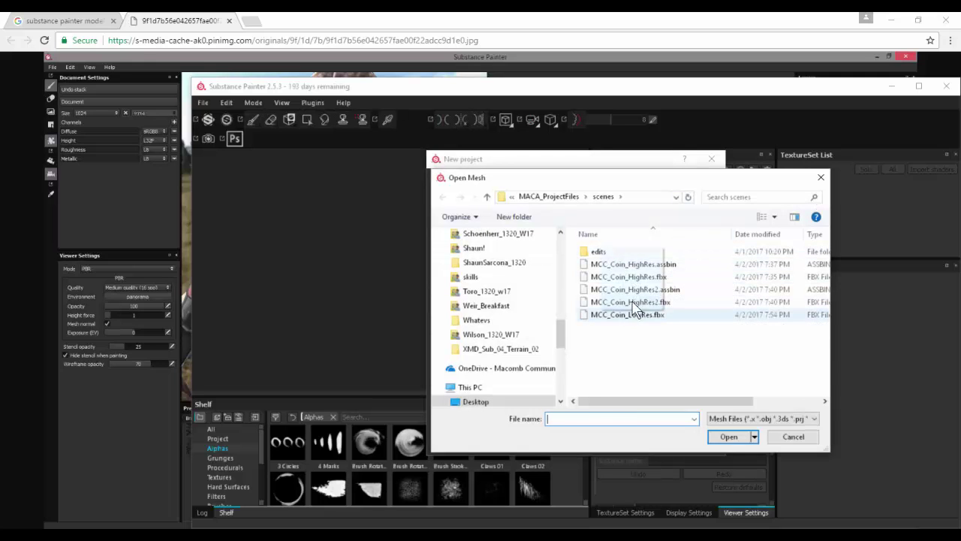
left_click(633, 302)
double_click(634, 315)
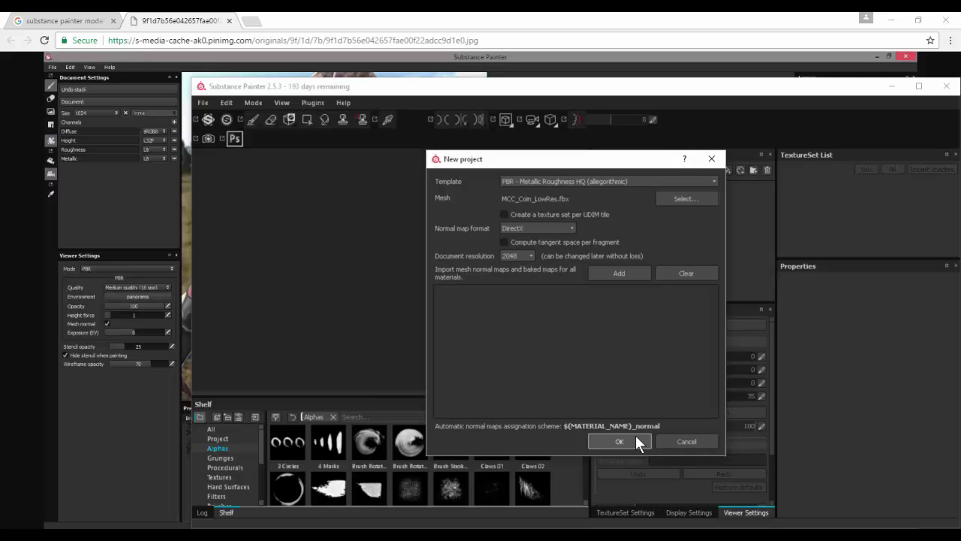
left_click(635, 435)
double_click(585, 92)
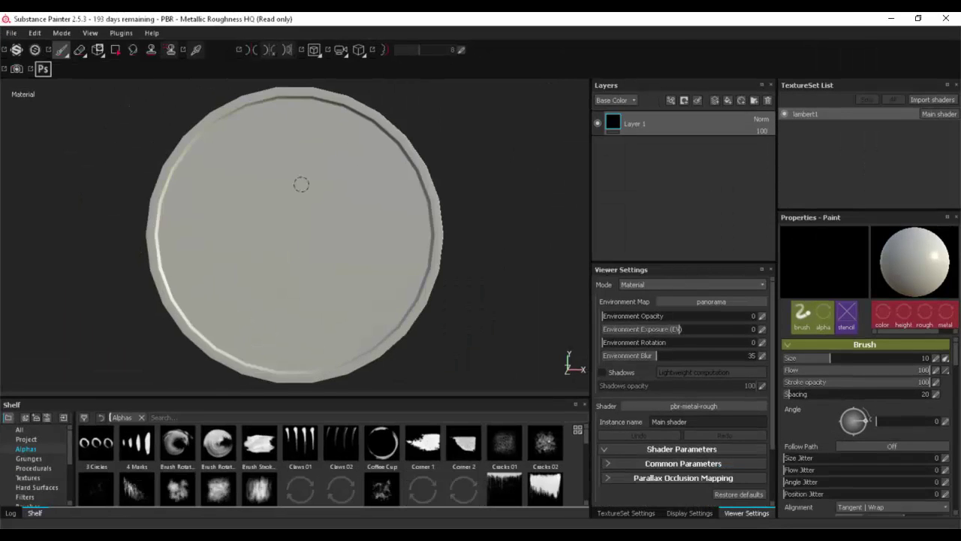
Apply the Copper Worn smart material to the coin beneath Layer 1.
mouse_move(473, 176)
left_mouse_down("alt")
mouse_move(375, 203)
mouse_move(354, 253)
left_mouse_up("alt")
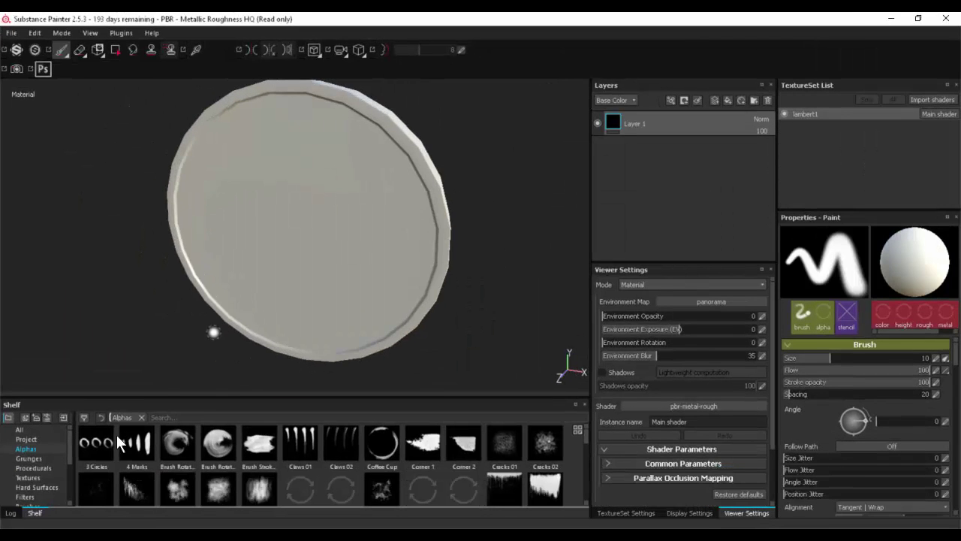
scroll(44, 468, "down", 3)
left_click(39, 468)
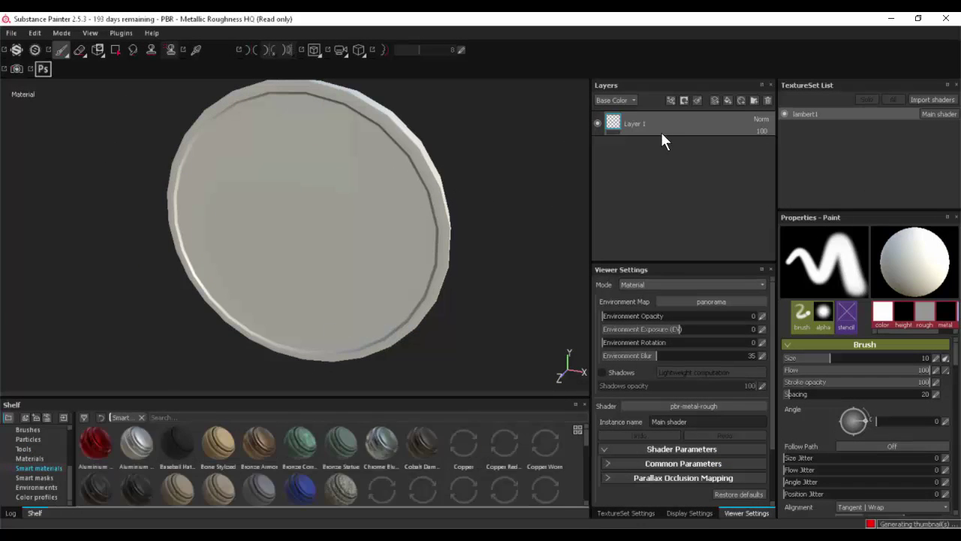
left_click_drag(545, 443, 655, 137)
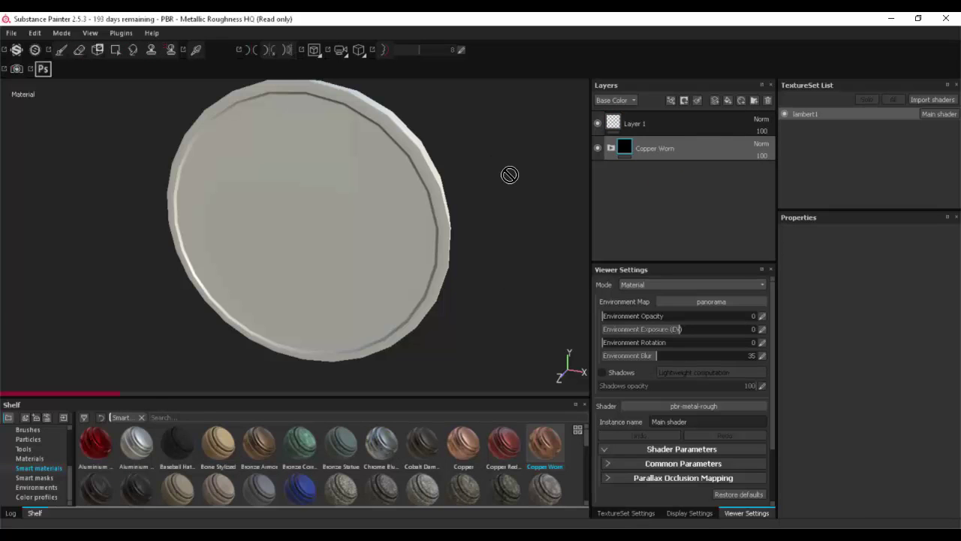
left_click_drag(530, 193, 559, 204, "alt")
Bake all additional maps for the lambert1 texture set at 2048.
left_click(623, 510)
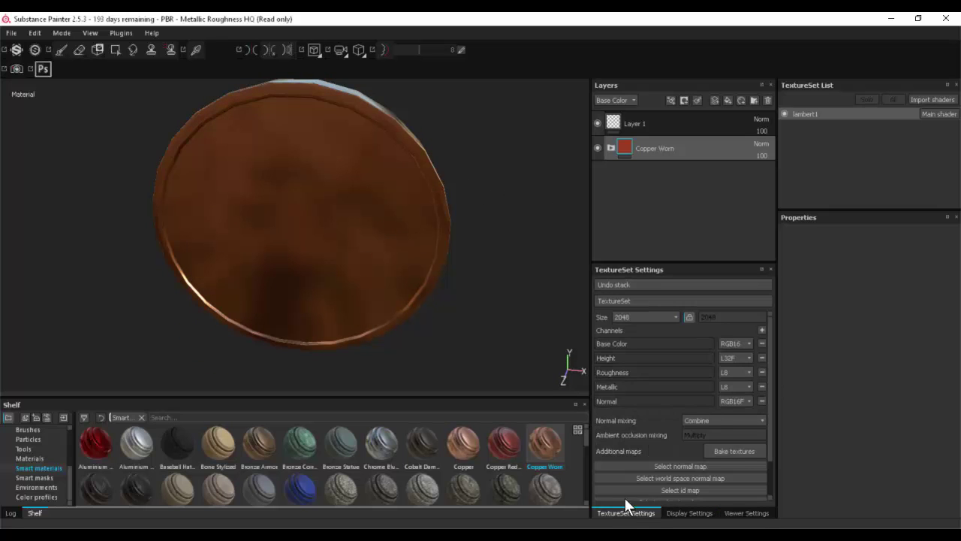
left_click(735, 451)
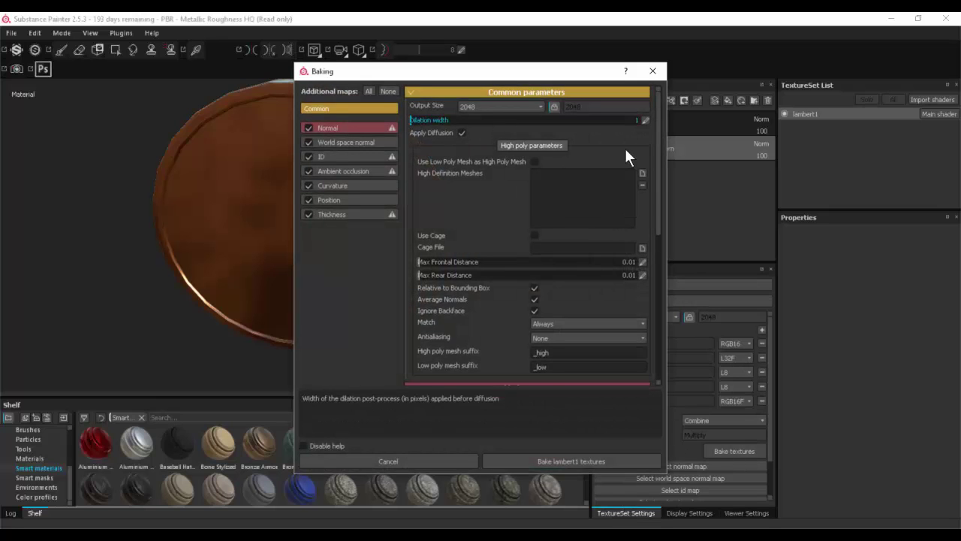
left_click(520, 461)
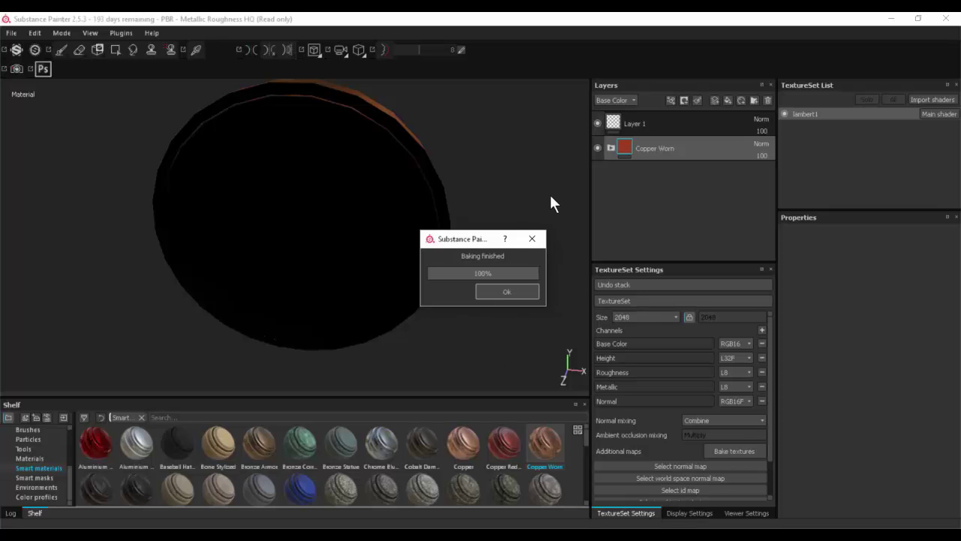
left_click(532, 239)
left_click_drag(514, 261, 540, 239, "alt")
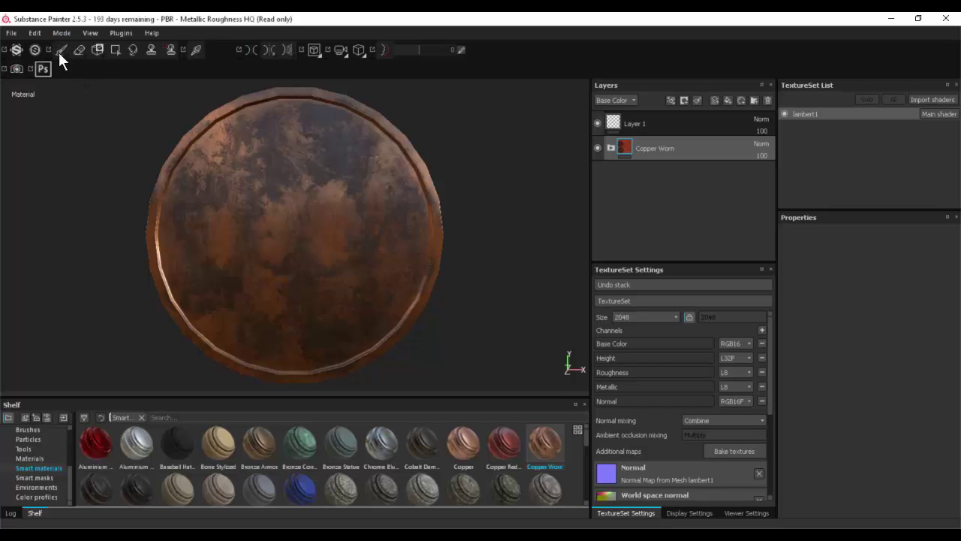
Add a new paint layer above Dirt inside the Copper Worn folder and activate the Physical paint tool.
left_click(611, 147)
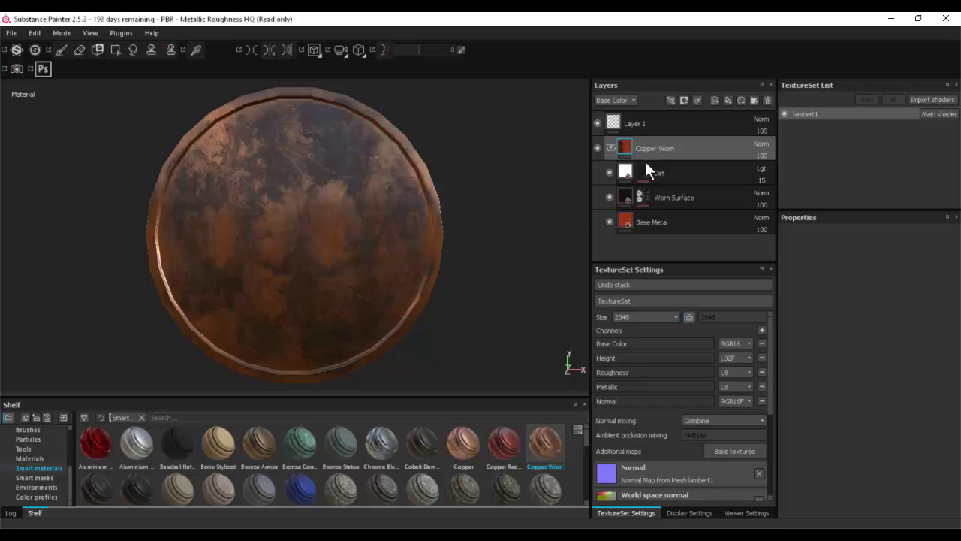
left_click(716, 98)
left_click(60, 47)
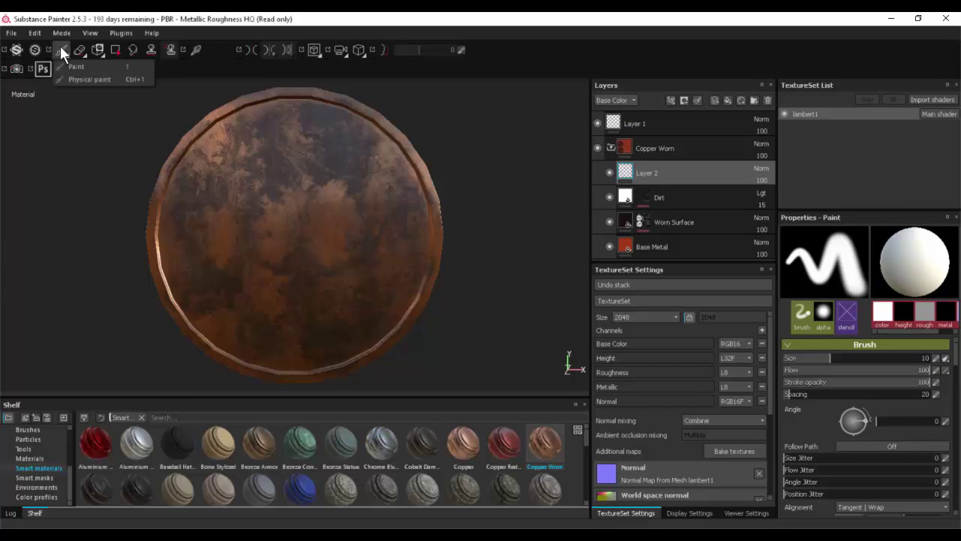
left_click(87, 79)
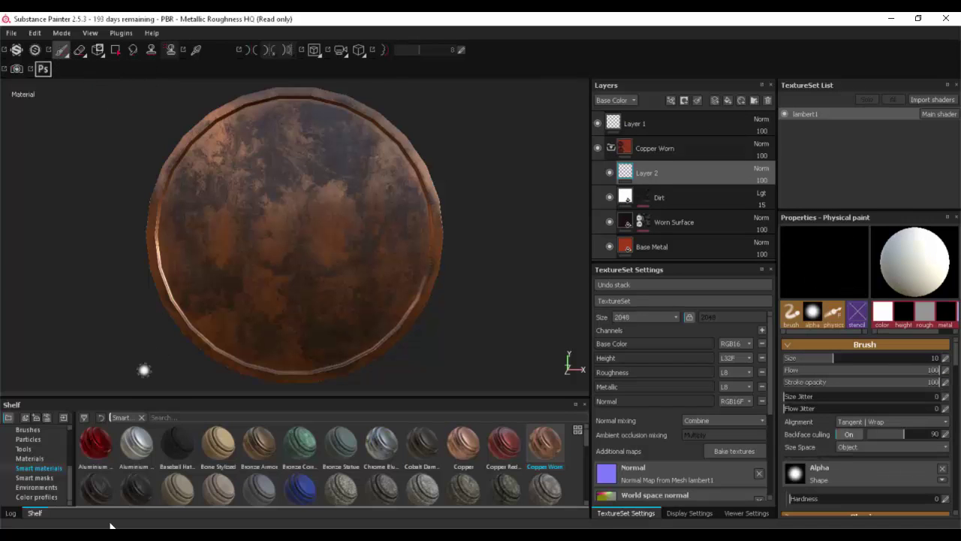
Load the SciFi PVC plastic material as the physical paint brush's material.
left_click(95, 441)
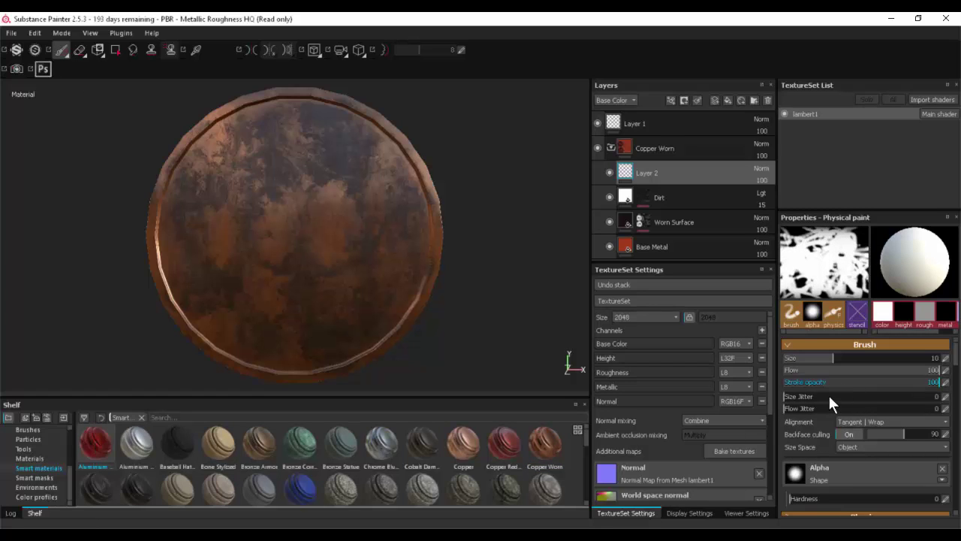
scroll(828, 394, "down", 2)
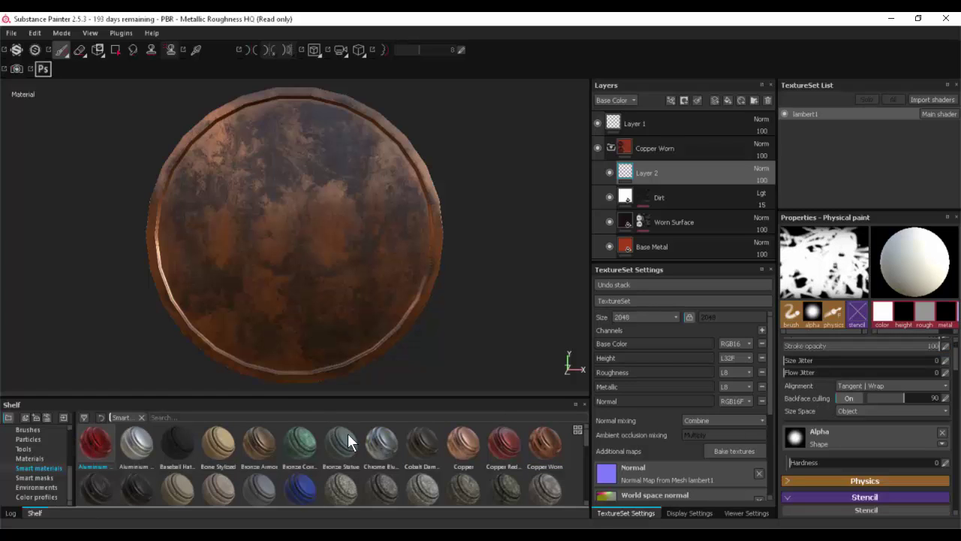
mouse_move(348, 434)
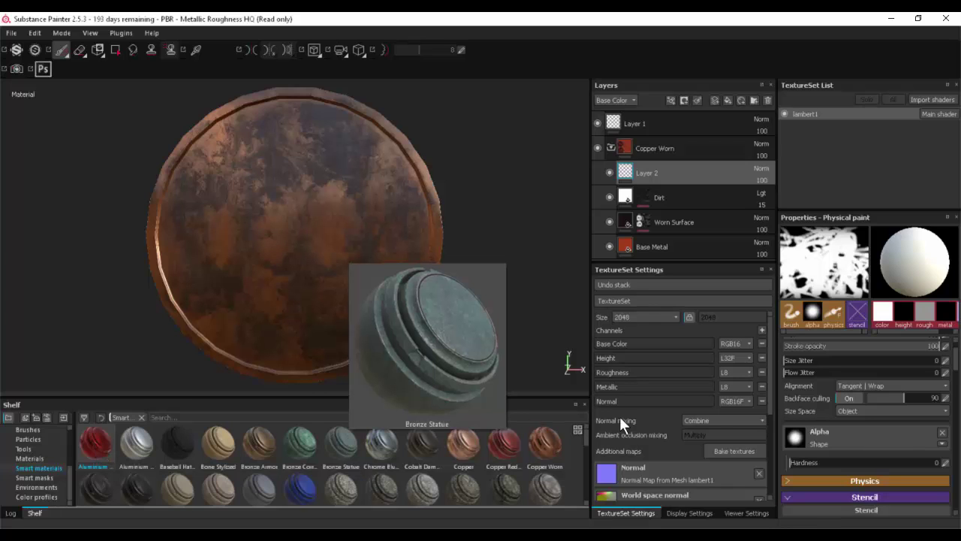
scroll(797, 425, "down", 2)
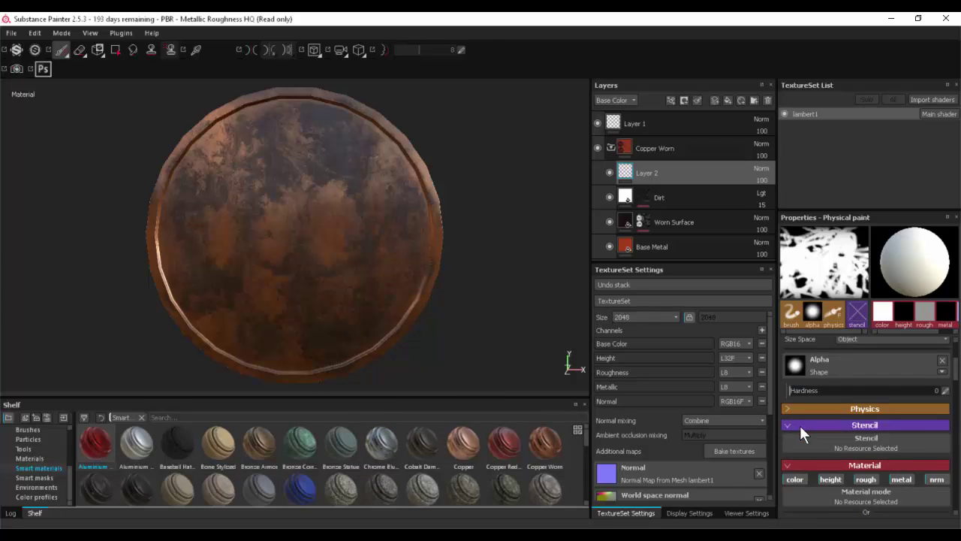
scroll(799, 425, "down", 1)
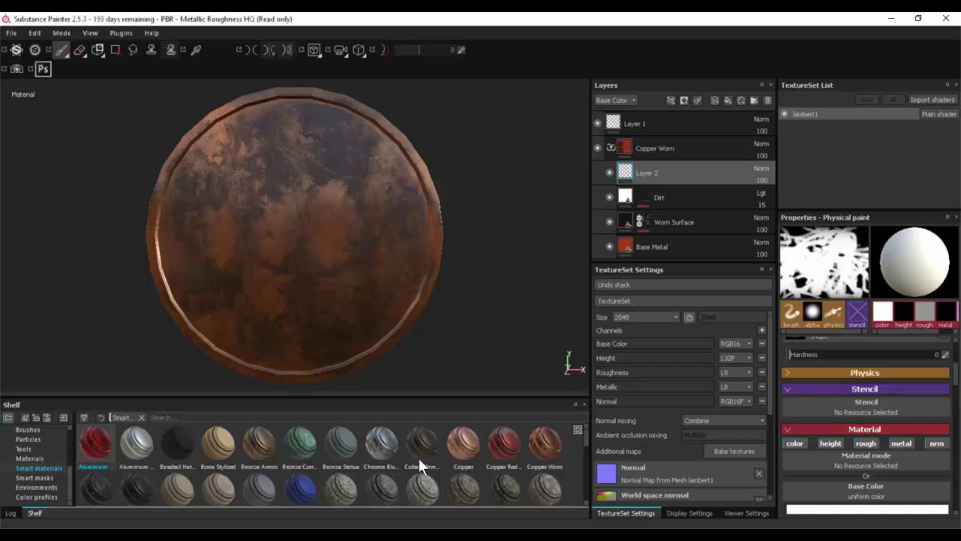
left_click(843, 463)
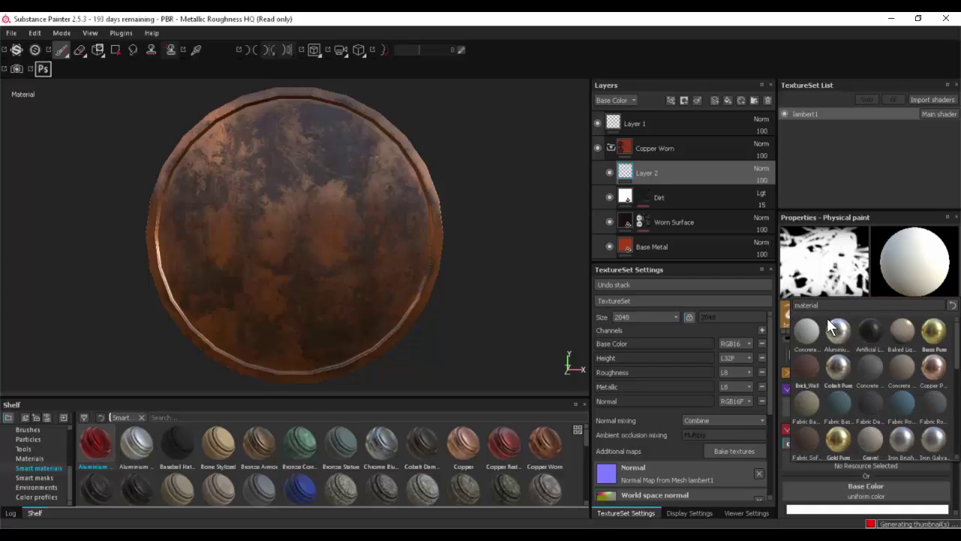
scroll(925, 369, "down", 5)
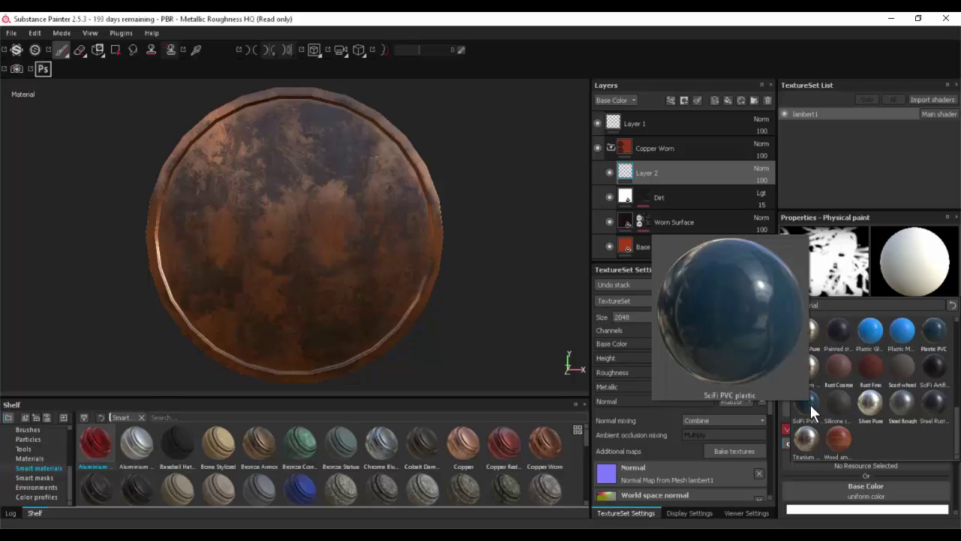
left_click(810, 404)
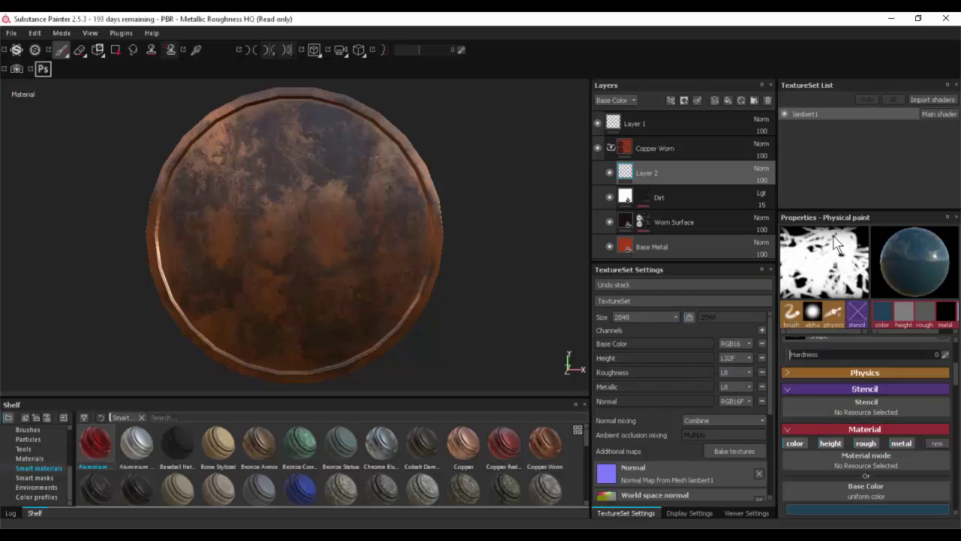
Browse the particle brushes and choose Leaks for the physical paint.
scroll(35, 471, "up", 2)
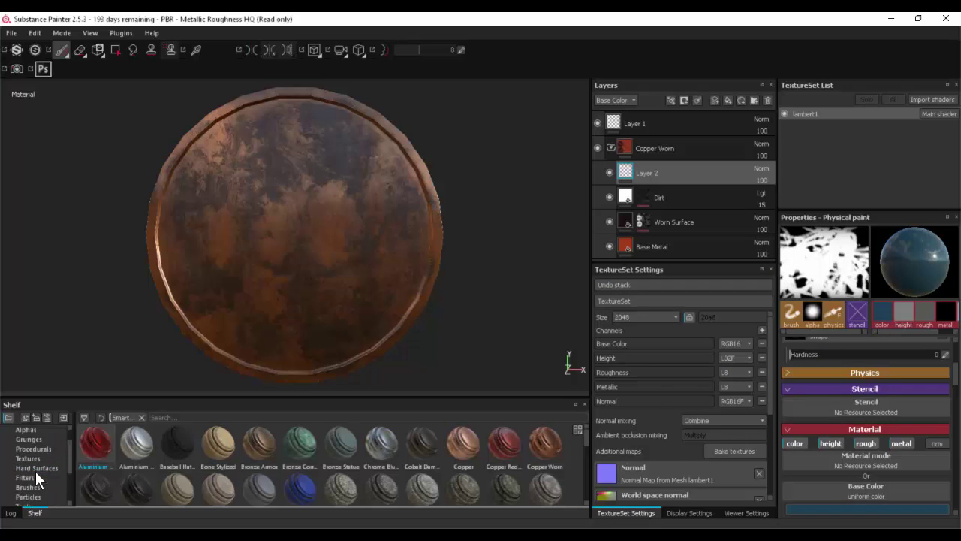
scroll(36, 474, "down", 1)
left_click(30, 468)
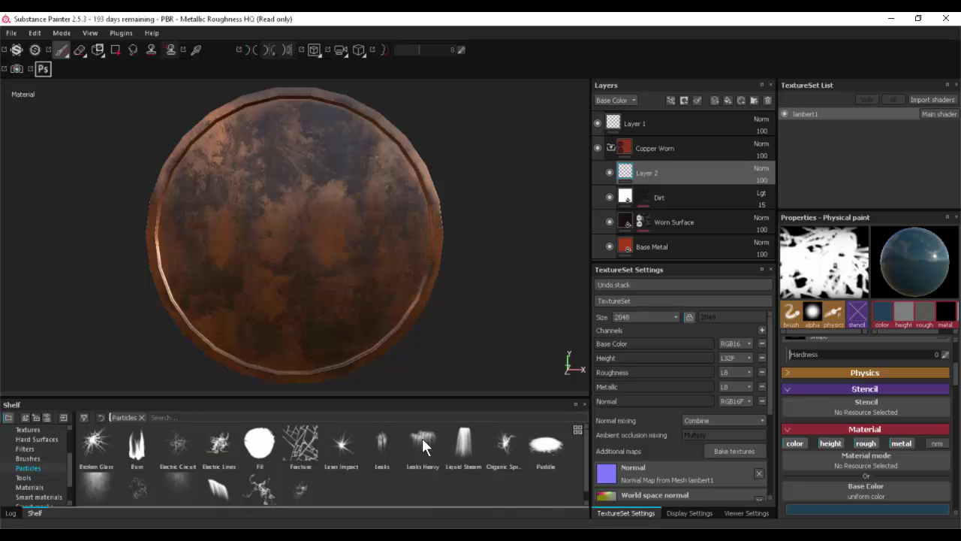
mouse_move(436, 441)
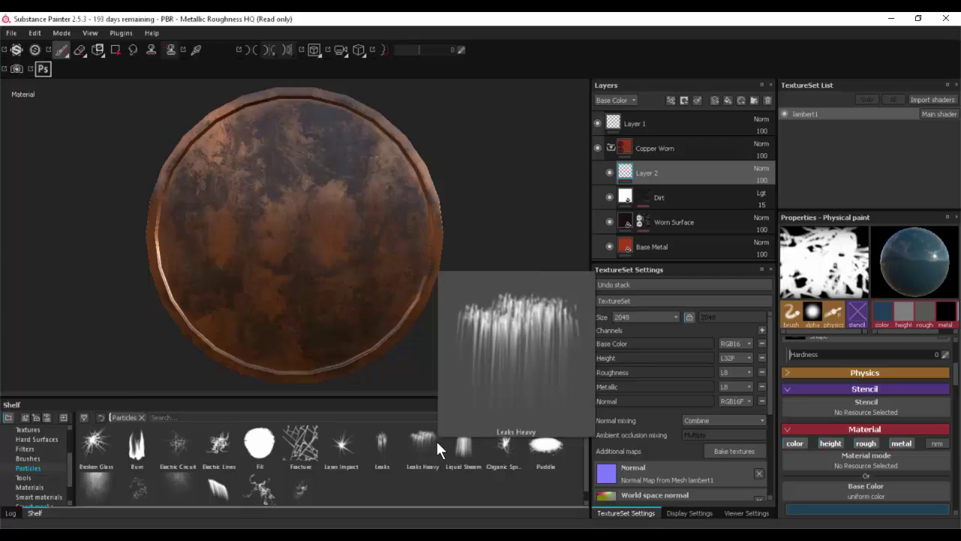
left_click(384, 444)
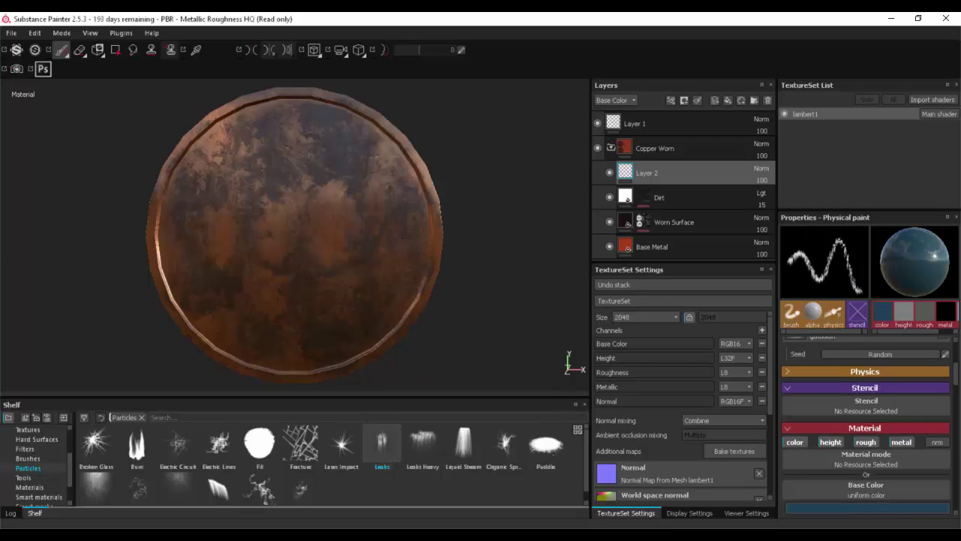
Try painting a stroke of leaks across the upper part of the coin on Layer 2.
mouse_move(216, 124)
left_mouse_down()
mouse_move(257, 105)
mouse_move(303, 101)
mouse_move(368, 120)
mouse_move(409, 148)
left_mouse_up()
left_click_drag(420, 124, 496, 138, "alt")
right_click_drag(584, 148, 661, 148, "alt")
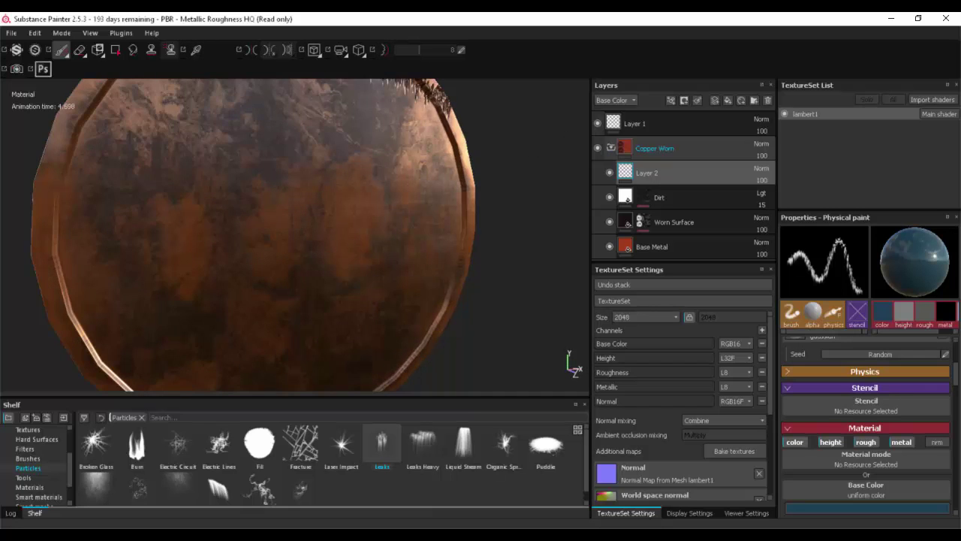
middle_click_drag(495, 226, 499, 360, "alt")
right_click_drag(540, 300, 623, 238, "alt")
left_click_drag(518, 202, 456, 153, "alt")
middle_click_drag(455, 154, 453, 229, "alt")
left_click_drag(458, 217, 500, 197, "alt")
Set the height noise's Range to 0.73 and Level Out High to 0.03, and try leaks along the coin's upper rim.
scroll(841, 457, "down", 6)
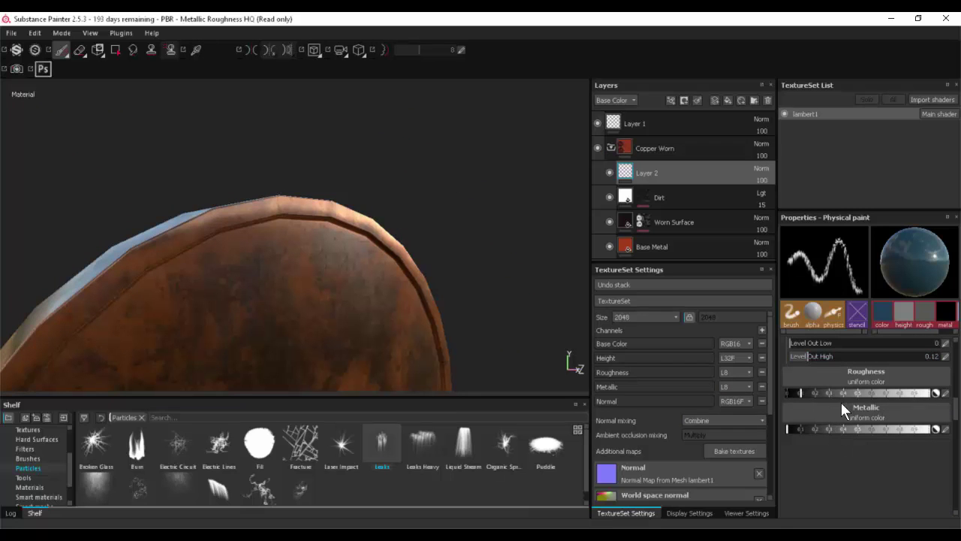
scroll(841, 406, "up", 3)
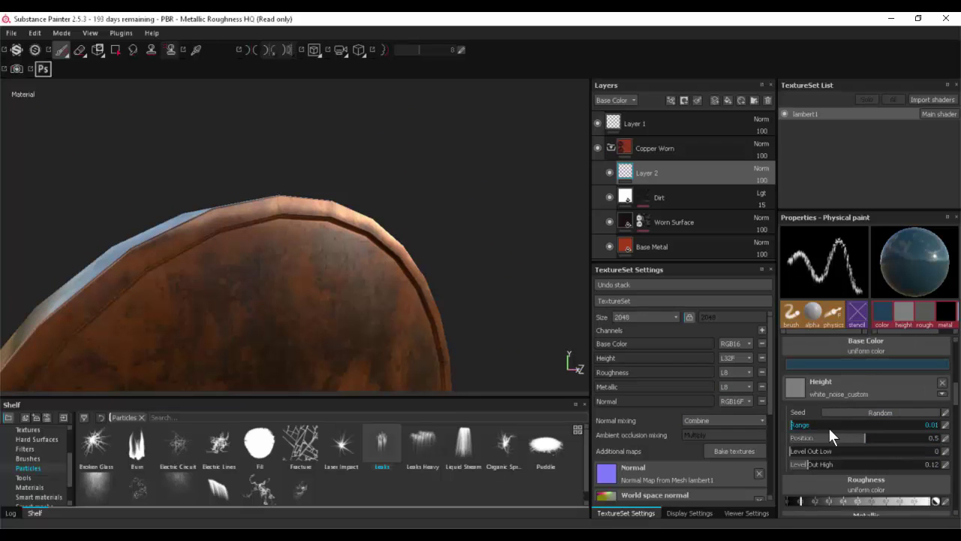
left_click_drag(829, 428, 893, 425)
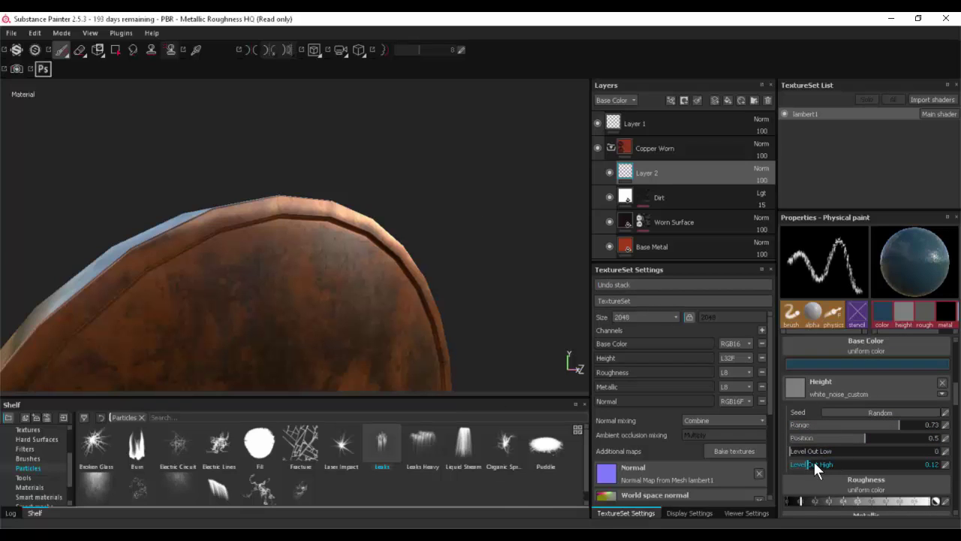
left_click_drag(800, 464, 793, 464)
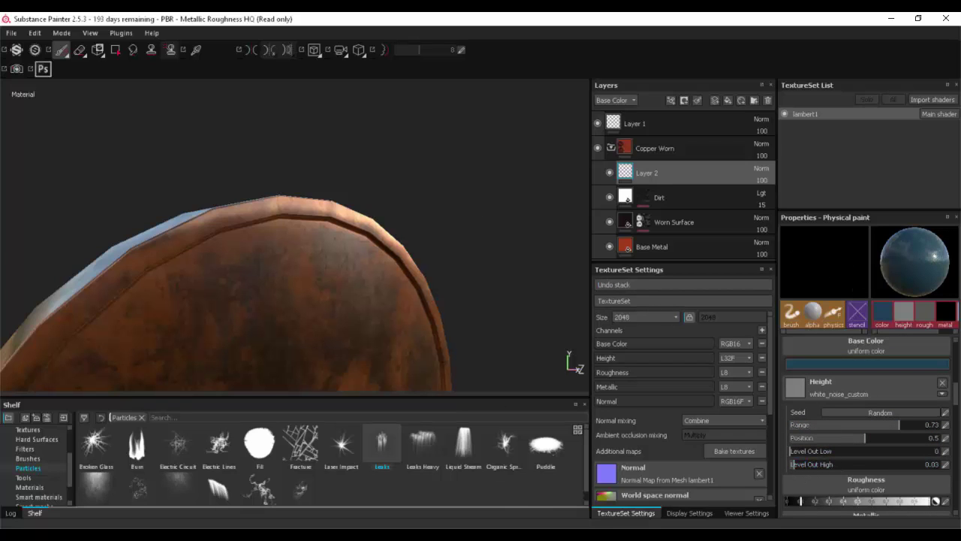
mouse_move(350, 235)
left_mouse_down("alt")
mouse_move(241, 189)
mouse_move(266, 185)
mouse_move(184, 192)
mouse_move(132, 250)
left_mouse_up("alt")
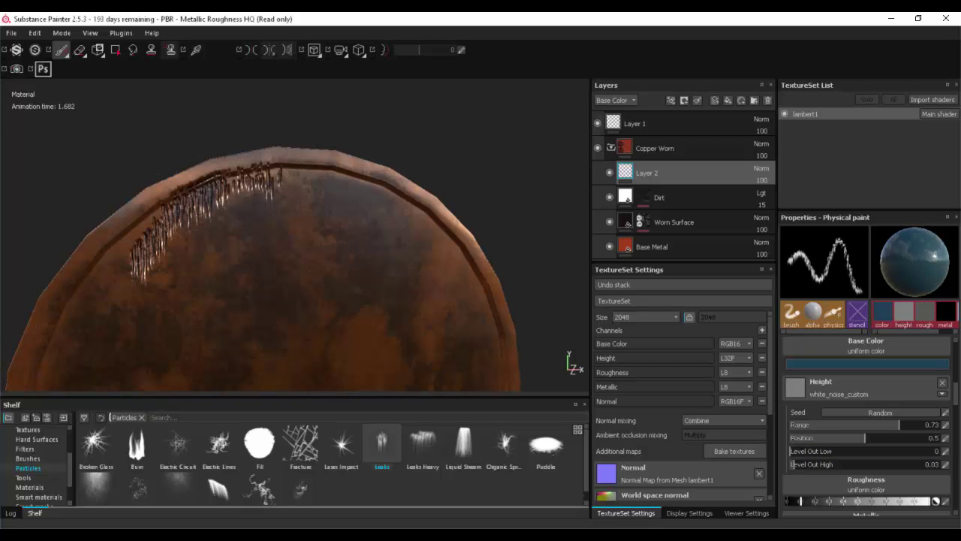
left_click_drag(187, 160, 300, 166, "alt")
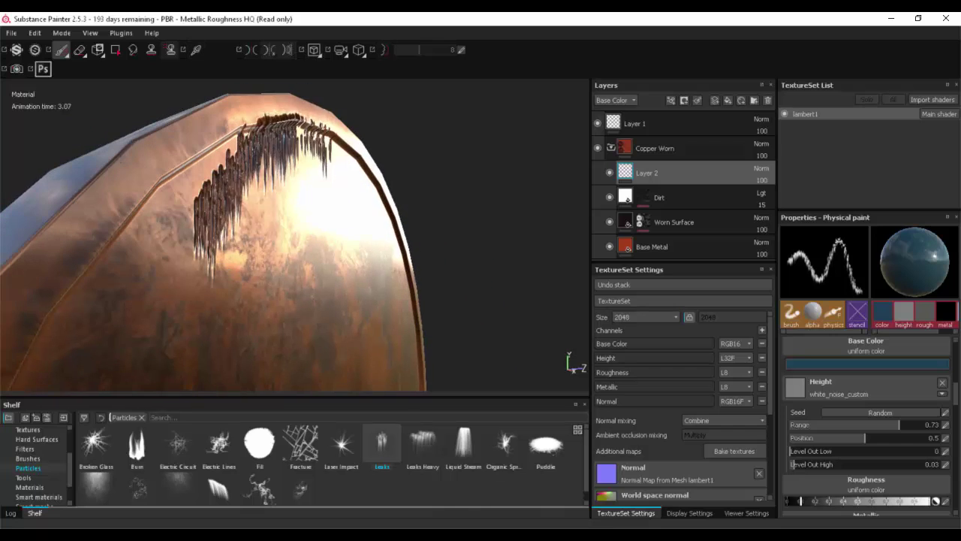
Remove the white noise resource from the brush's height channel and paint leaks along the coin's upper rim.
left_click(942, 384)
left_click_drag(287, 191, 201, 190, "alt")
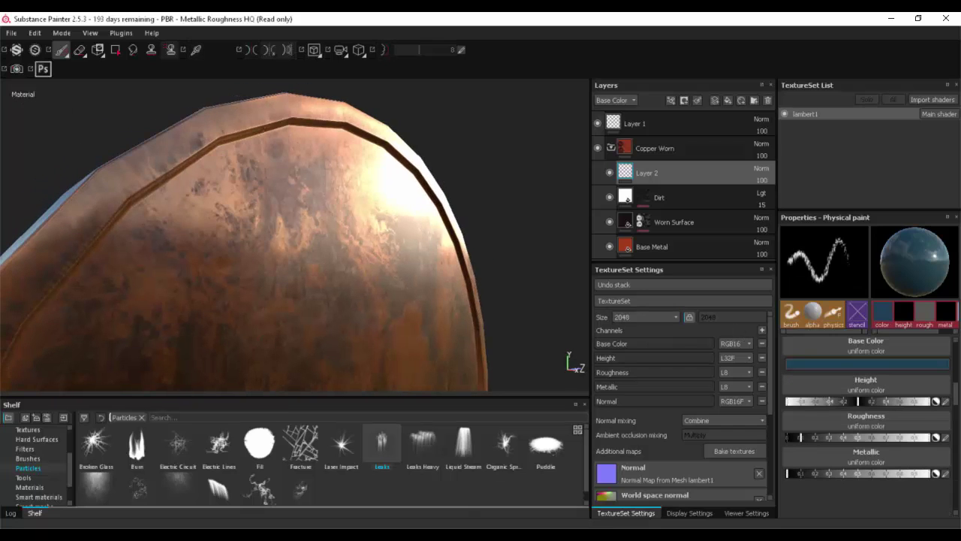
mouse_move(266, 128)
left_mouse_down()
mouse_move(348, 128)
mouse_move(386, 150)
left_mouse_up()
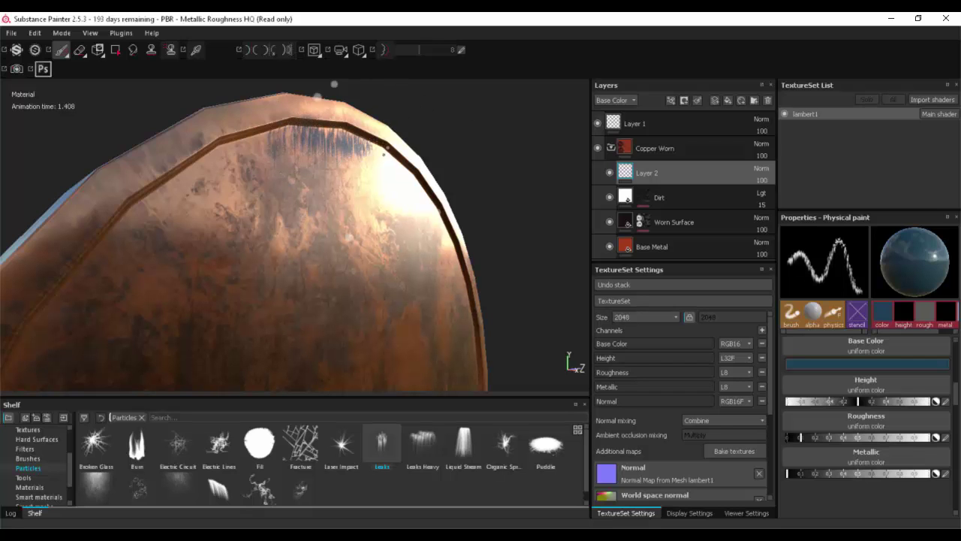
mouse_move(429, 193)
left_mouse_down("alt")
mouse_move(388, 187)
mouse_move(395, 169)
left_mouse_up("alt")
left_click_drag(315, 115, 280, 140)
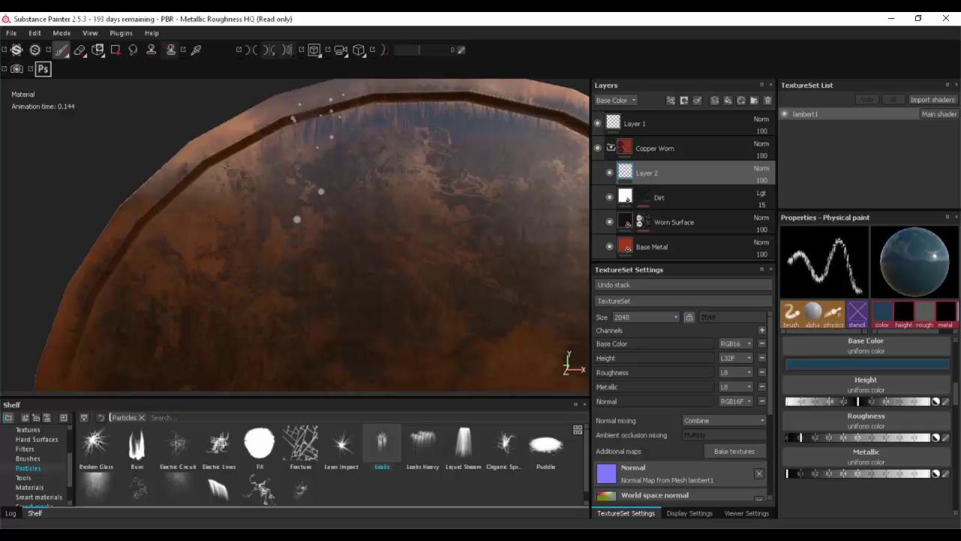
Paint cracks across the lower half of the coin's face with the Fracture particle brush.
left_click(309, 434)
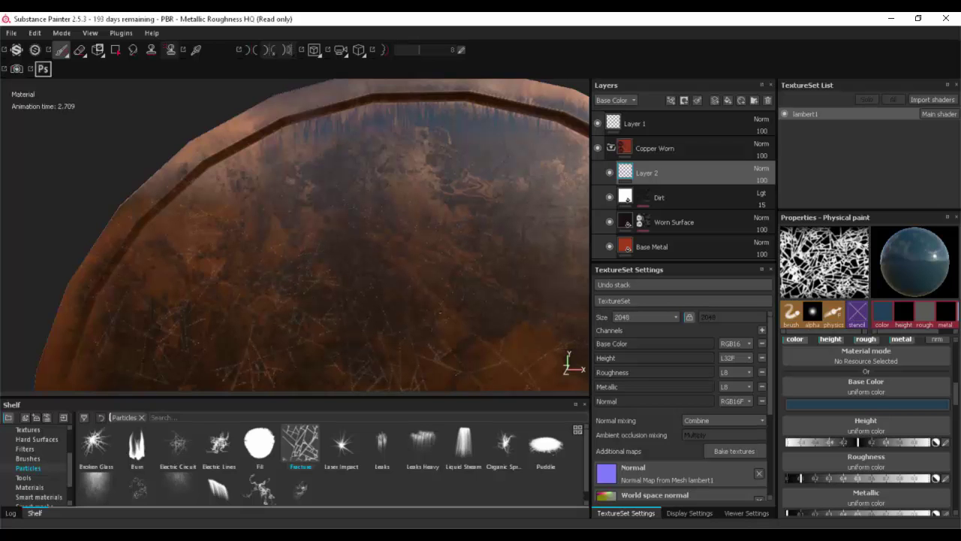
left_click_drag(300, 225, 218, 146, "alt")
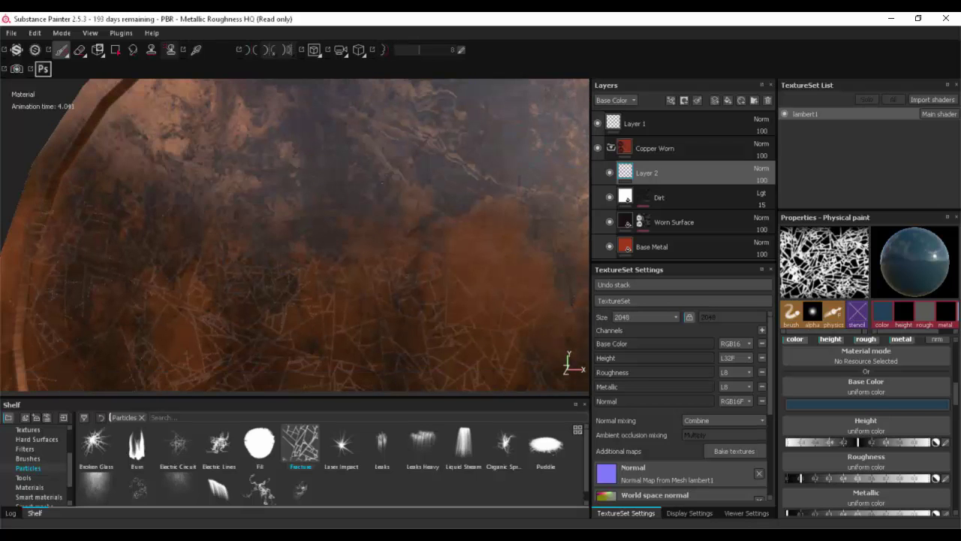
right_click_drag(173, 139, 323, 229, "alt")
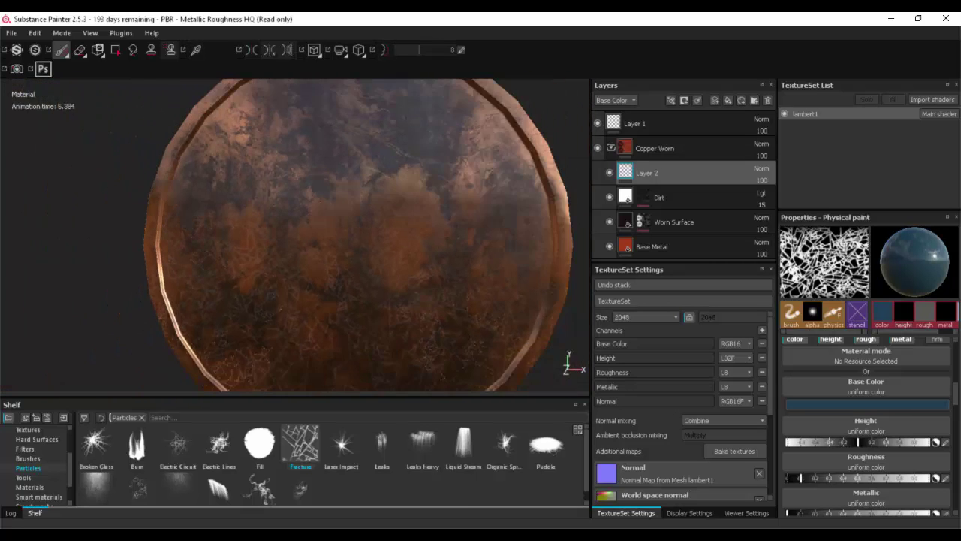
middle_click_drag(323, 229, 309, 227, "alt")
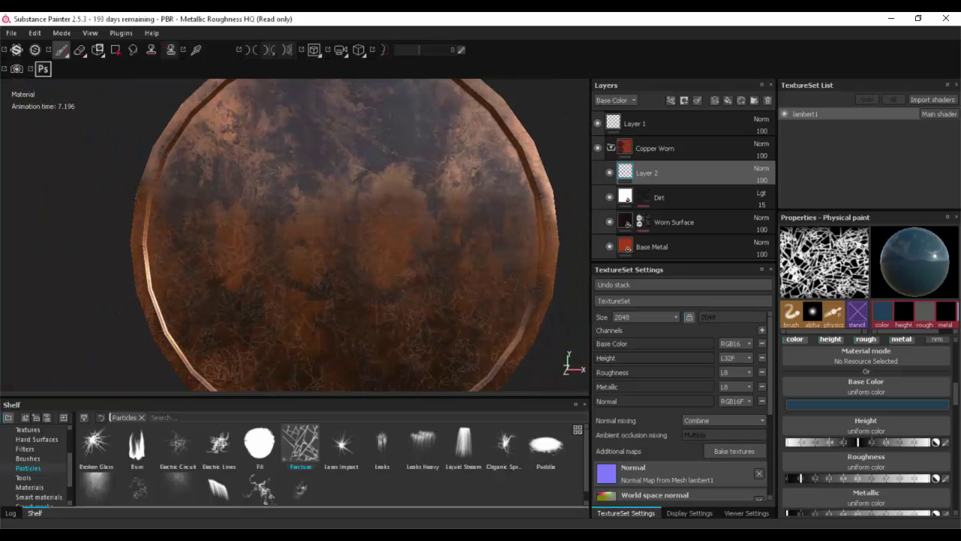
Paint marks along the coin's lower rim with the Burn particle brush in dark red, RGB 0.092, 0.002, 0.002.
left_click(135, 449)
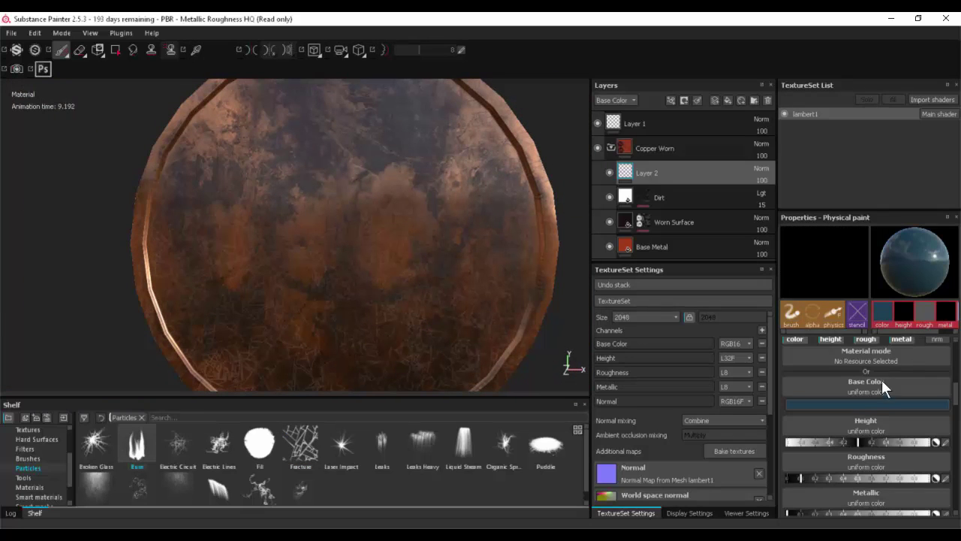
left_click(859, 404)
left_click_drag(880, 399, 876, 365)
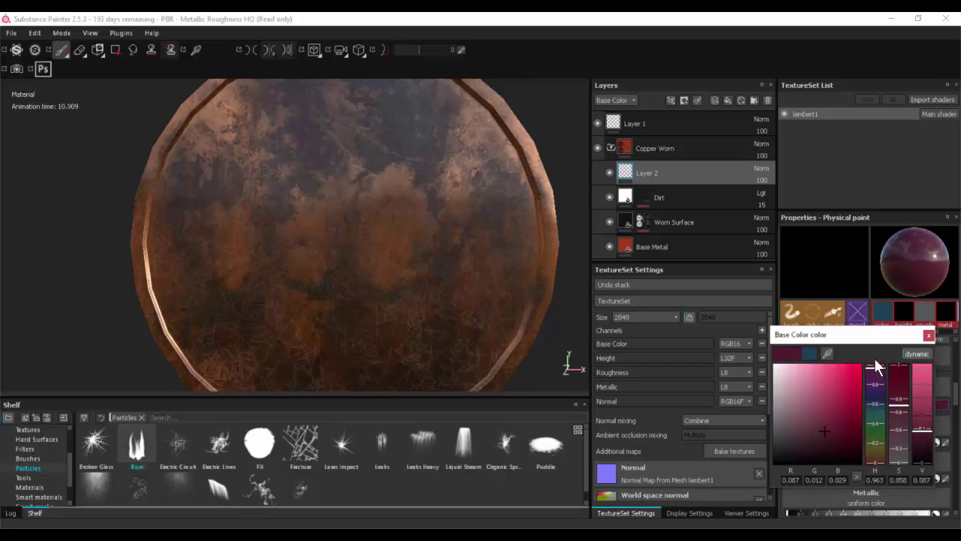
left_click_drag(831, 428, 848, 430)
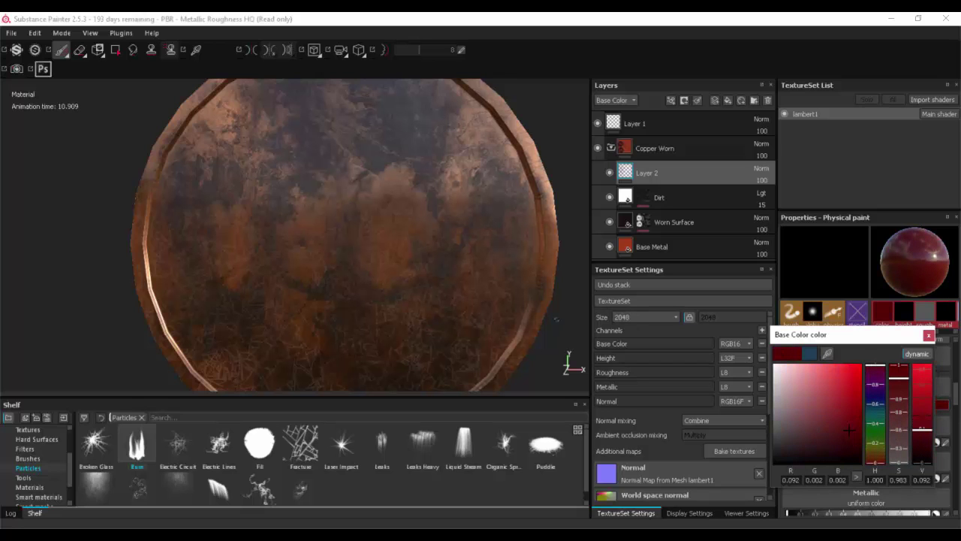
middle_click_drag(427, 382, 411, 327, "alt")
mouse_move(409, 348)
left_mouse_down()
mouse_move(287, 355)
mouse_move(405, 353)
mouse_move(348, 336)
mouse_move(426, 340)
mouse_move(339, 319)
left_mouse_up()
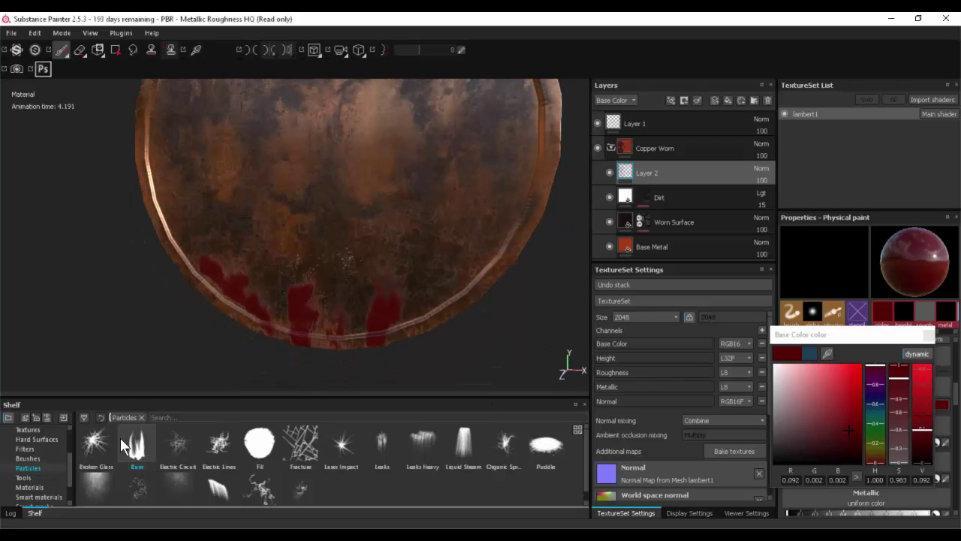
Apply the Broken Glass particle brush near the middle of the coin's face.
left_click(96, 445)
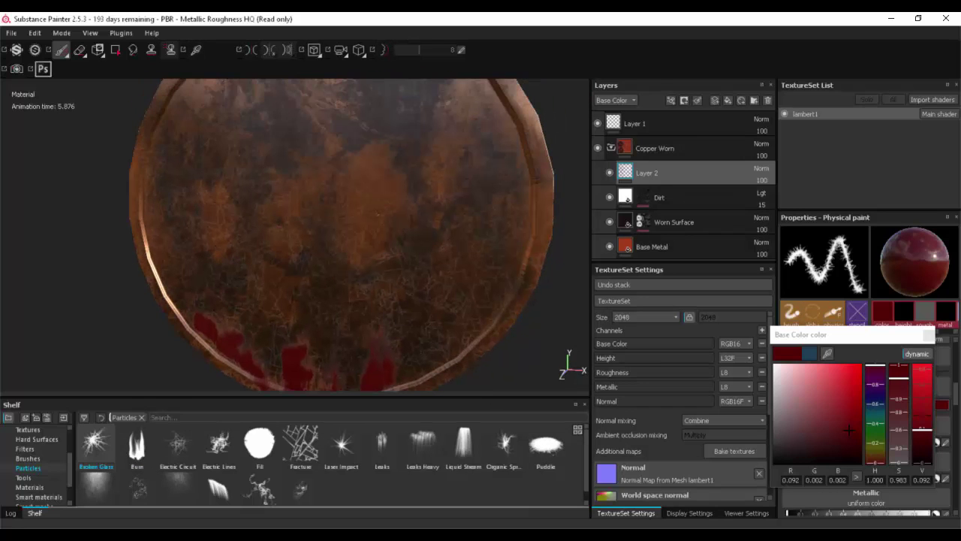
left_click(382, 213)
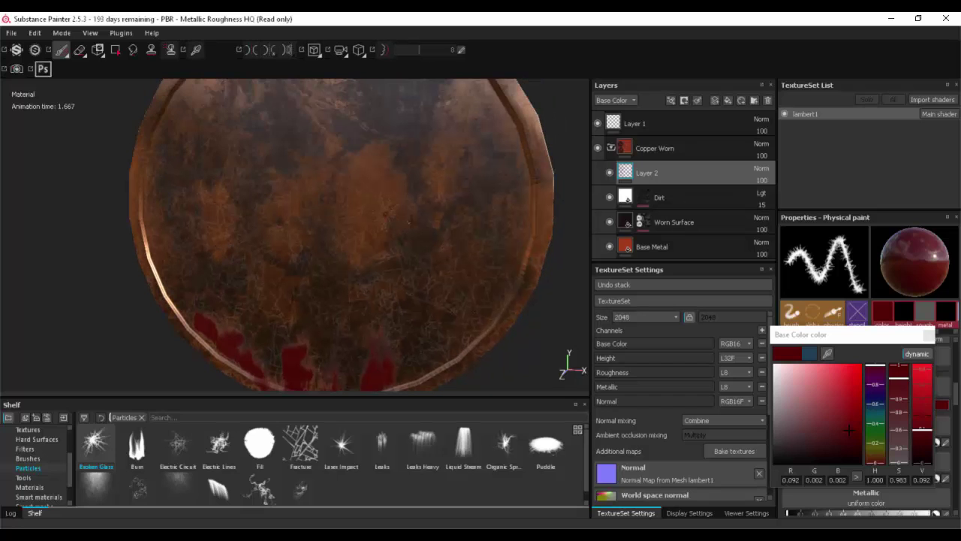
Apply the Broken Glass and Rococo particle brushes in dark red around the middle of the coin's face.
left_click(407, 216)
left_click_drag(411, 259, 455, 288, "alt")
left_click(201, 448)
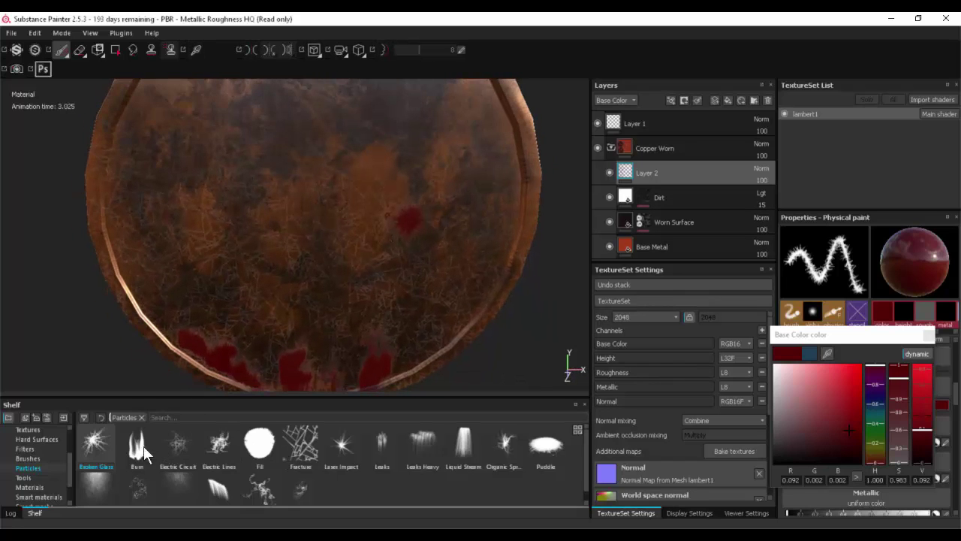
left_click(138, 488)
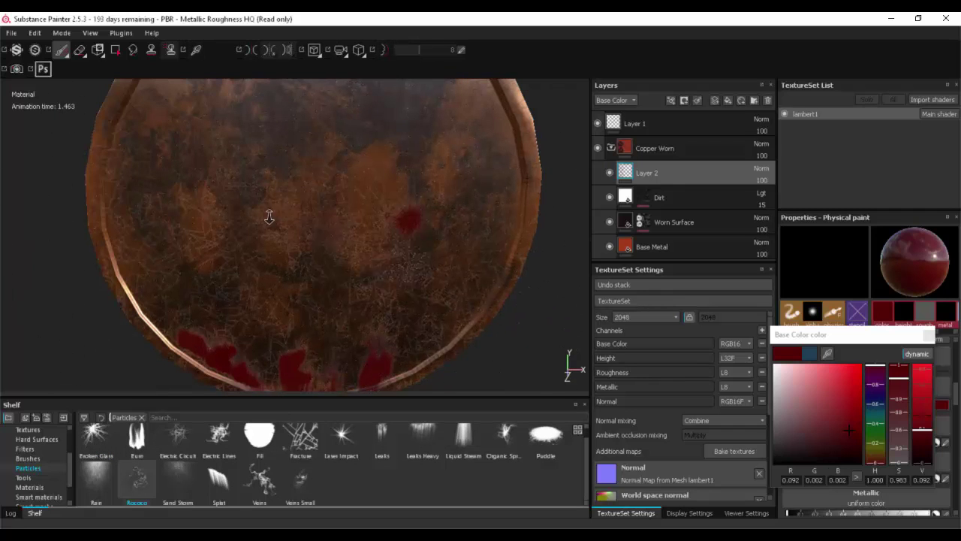
right_click_drag(268, 217, 491, 214, "alt")
scroll(432, 219, "down", 3)
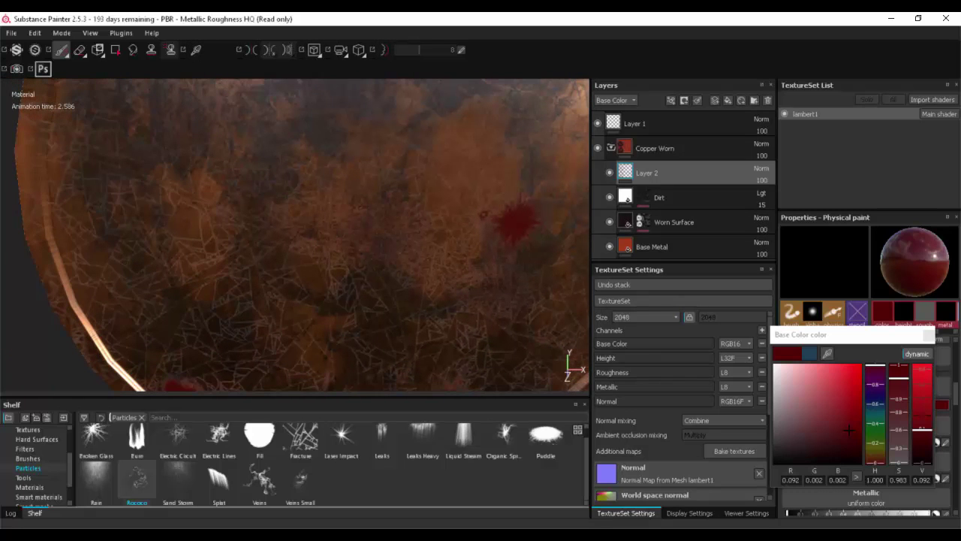
Apply the Sand Storm particle brush to the coin in the same dark red.
left_click(174, 486)
right_click_drag(240, 308, 93, 309, "alt")
left_click_drag(94, 310, 359, 289, "alt")
middle_click_drag(359, 289, 410, 246, "alt")
left_click(398, 213)
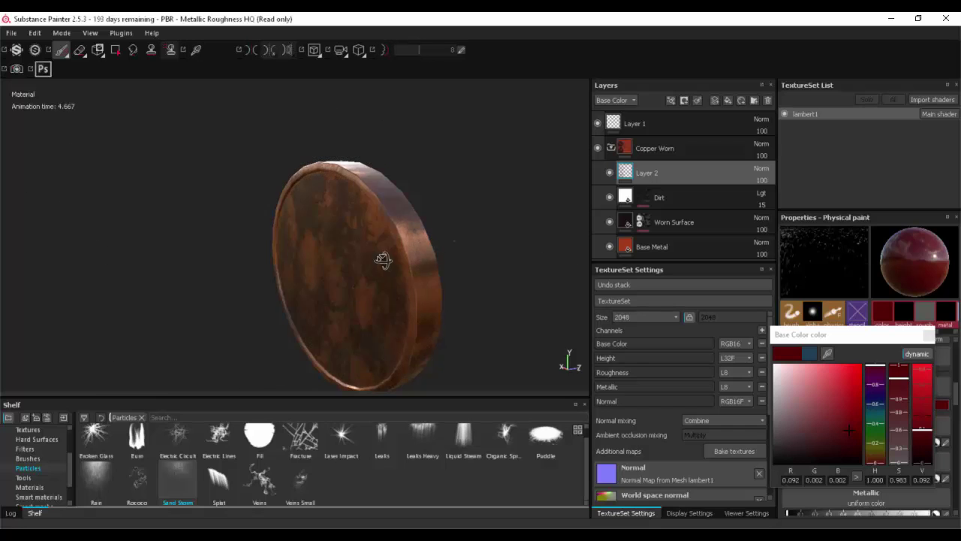
Set the brush's base color to pink, RGB 0.796, 0.278, 0.278, and spray Sand Storm particles across the coin's outer edge.
left_click_drag(384, 262, 327, 323, "alt")
middle_click_drag(391, 263, 270, 289, "alt")
right_click_drag(270, 289, 370, 307, "alt")
left_click_drag(815, 393, 809, 374)
left_click(806, 372)
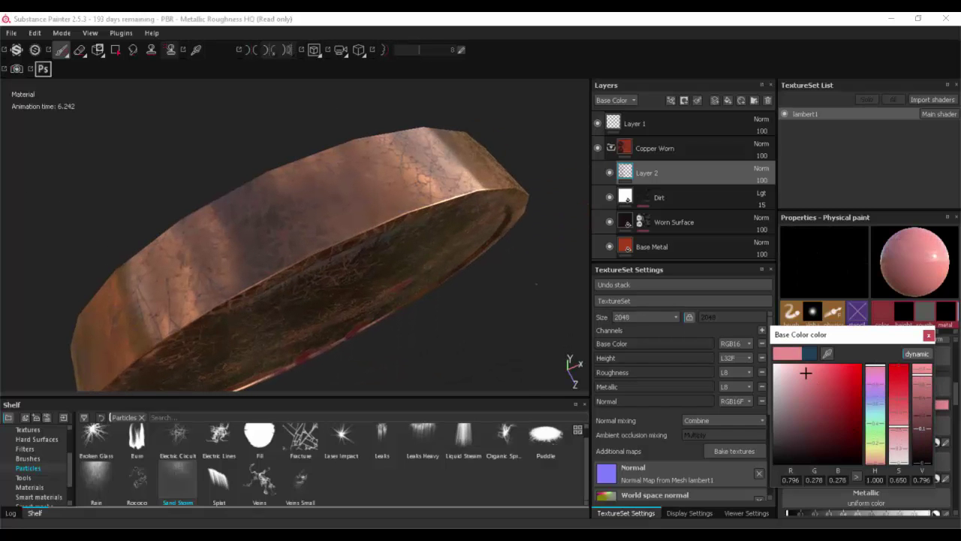
left_click(384, 162)
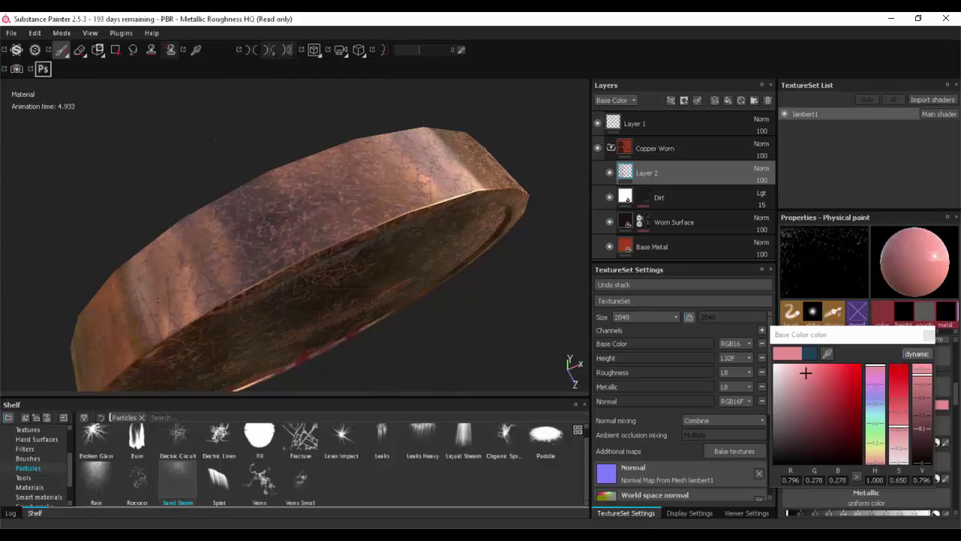
left_click_drag(158, 301, 330, 214, "alt")
middle_click_drag(270, 210, 316, 252, "alt")
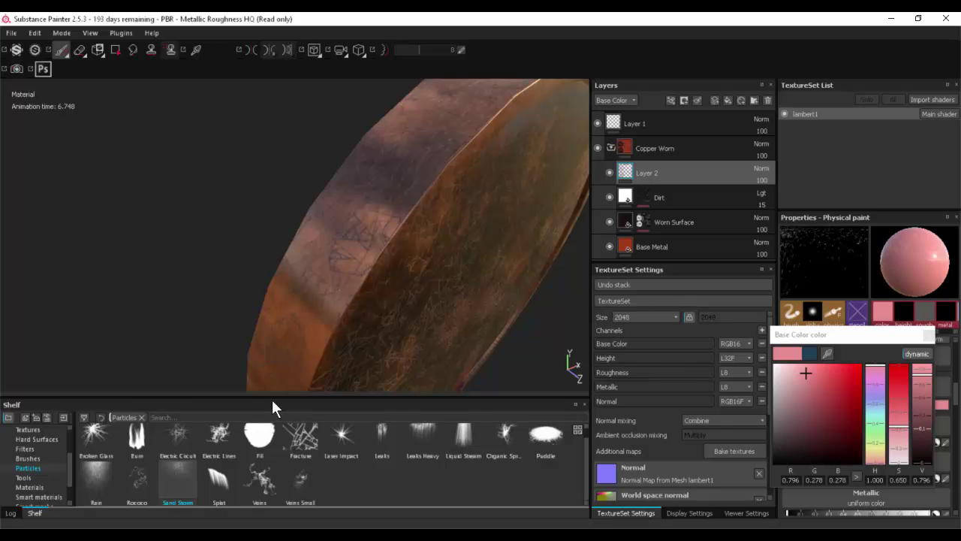
Delete the painted Layer 2 from the Copper Worn folder and close Substance Painter.
key("f")
left_click_drag(276, 250, 230, 196, "alt")
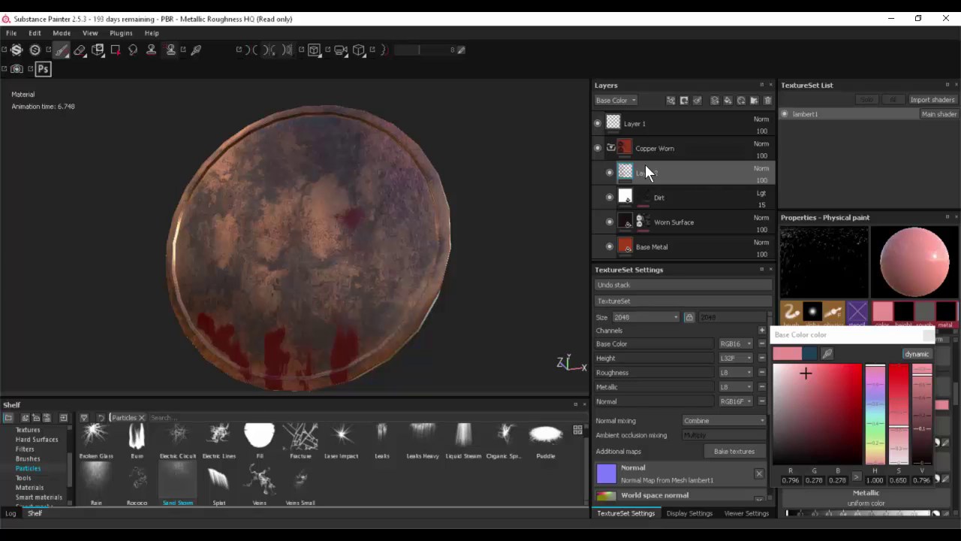
left_click(768, 99)
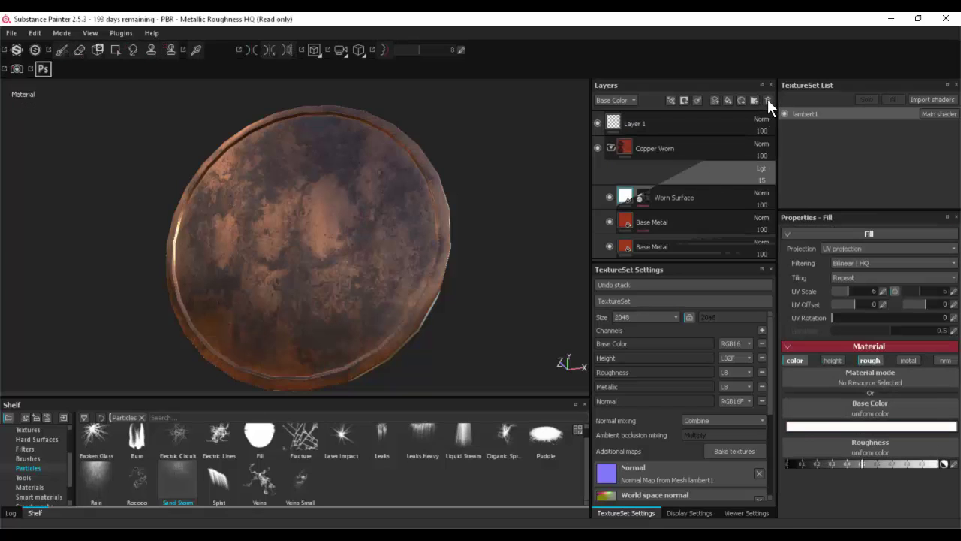
left_click_drag(509, 157, 552, 248, "alt")
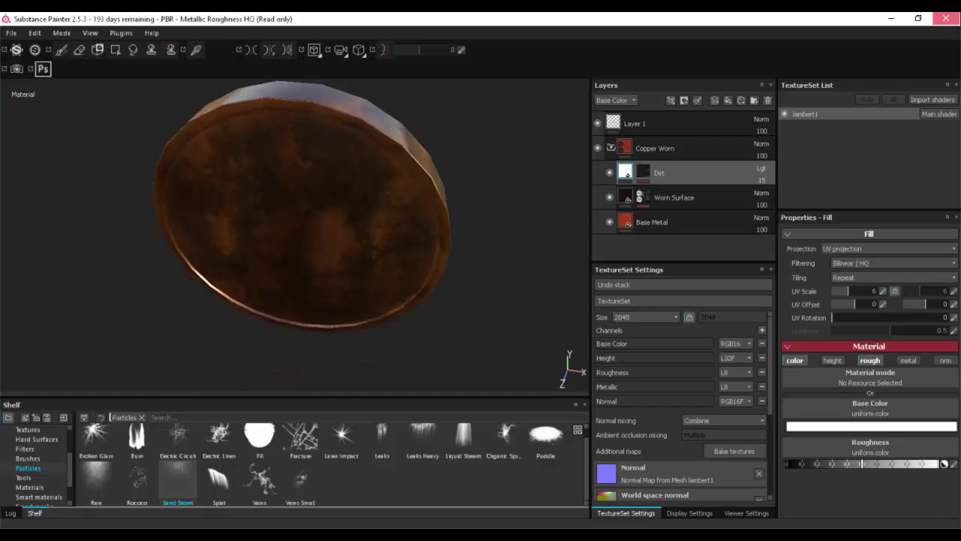
left_click(946, 18)
left_click(463, 296)
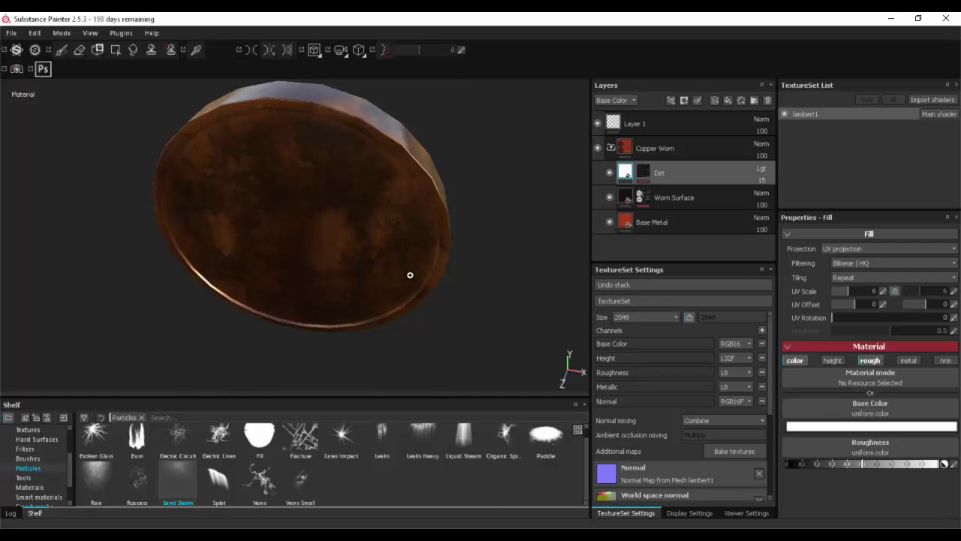
Close the extra browser tab and look through the image results for Substance Painter models, including the shotgun shell and character examples.
key("ctrl+w")
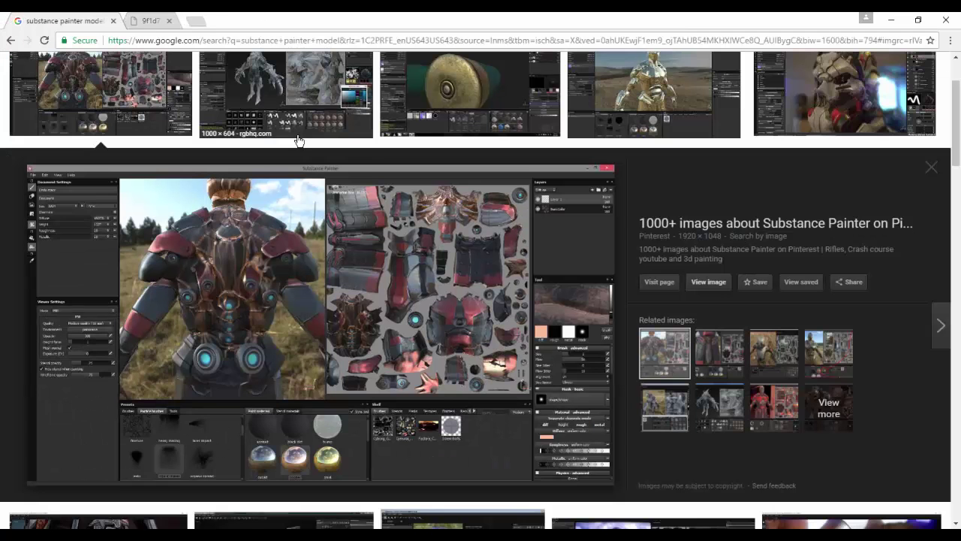
left_click(306, 94)
key("Right")
key("Right")
key("Right")
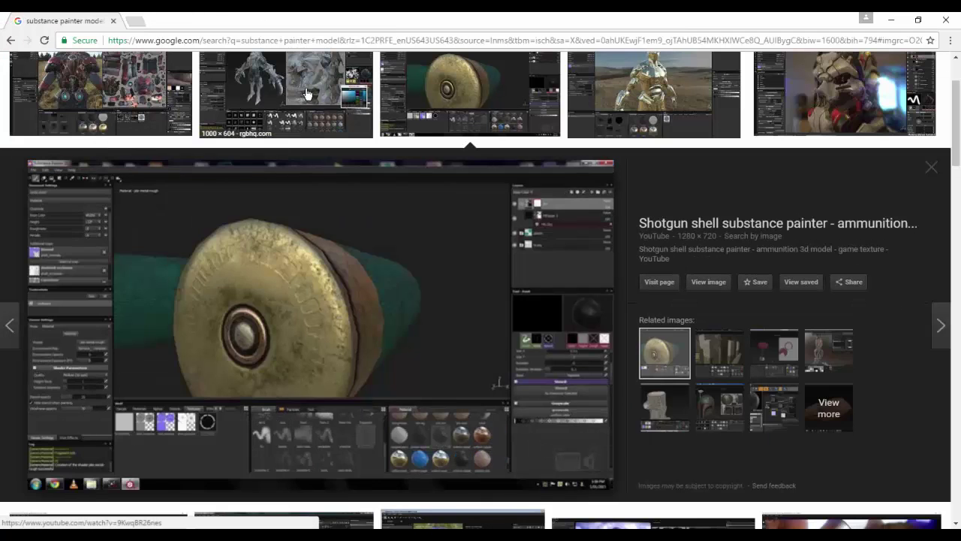
key("Right")
key("Right")
key("Right")
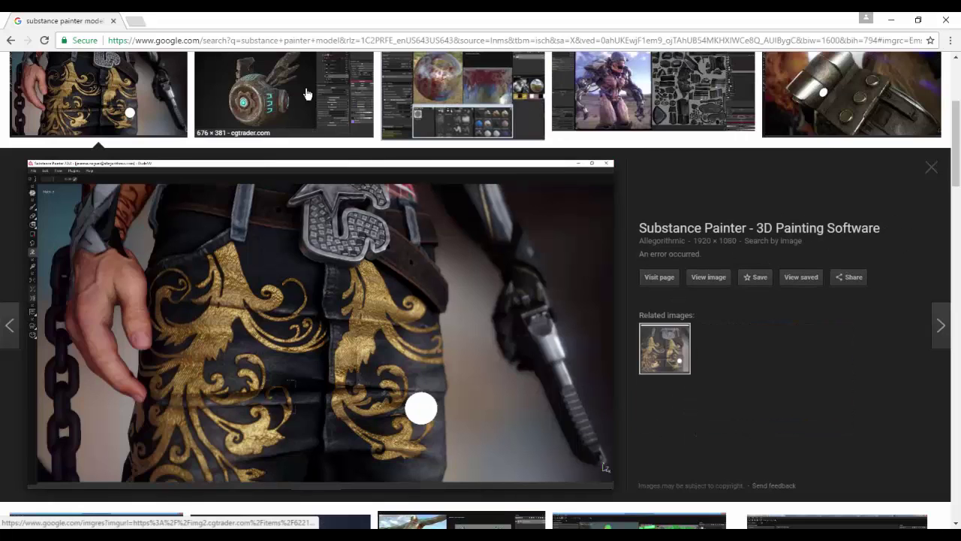
key("Right")
key("Right")
key("Right")
key("Right")
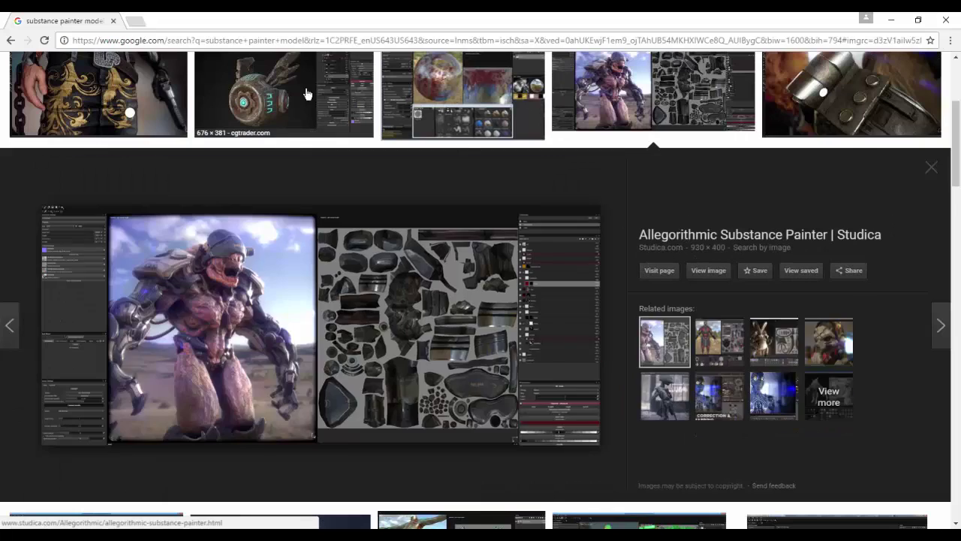
key("Right")
key("Right")
key("Right")
key("Right")
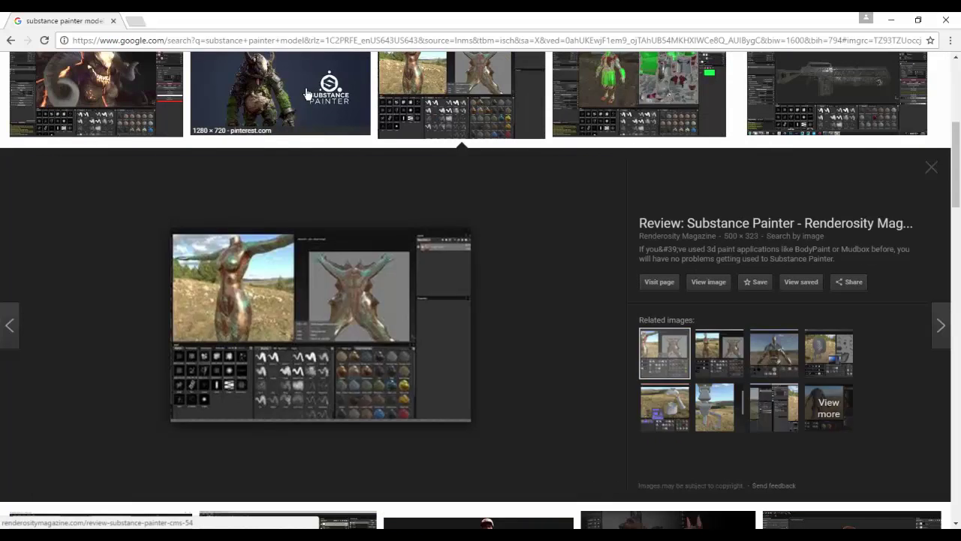
key("Right")
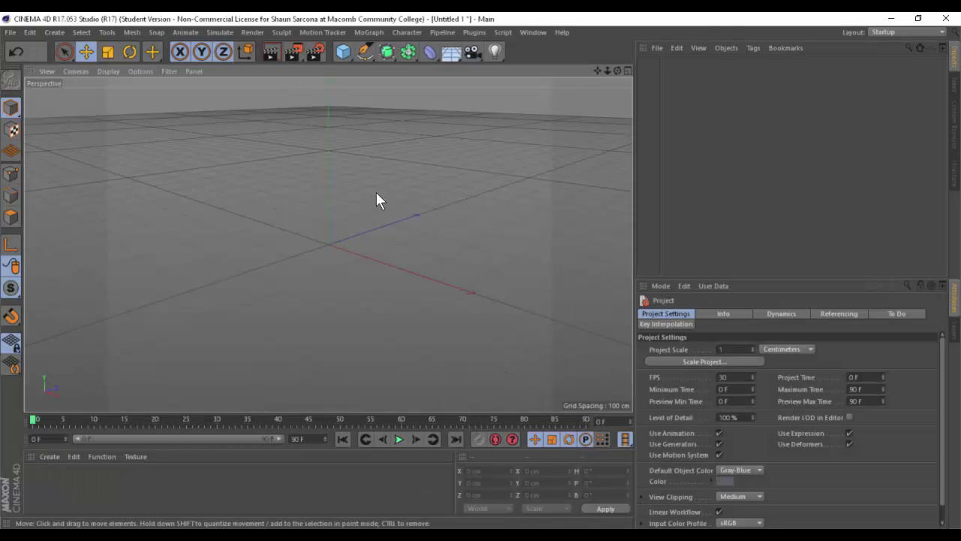
Bring up the sourceimages folder window from Cinema 4D and close it.
left_click_drag(376, 193, 386, 222, "alt")
key("alt+Tab")
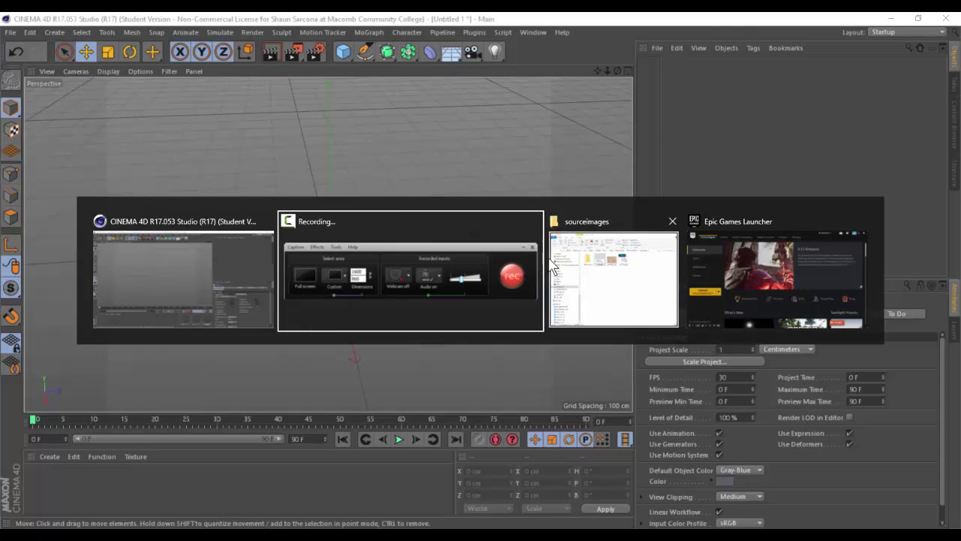
left_click(575, 277)
left_click(947, 19)
left_click_drag(429, 288, 518, 251, "alt")
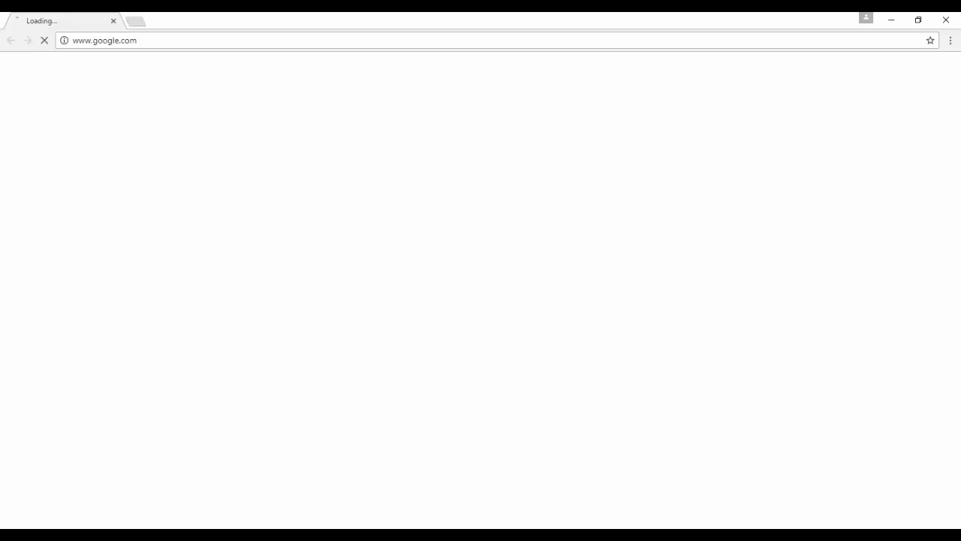
Search Google Images for "character head" and open the preview of the female character head shown from four angles.
type("c")
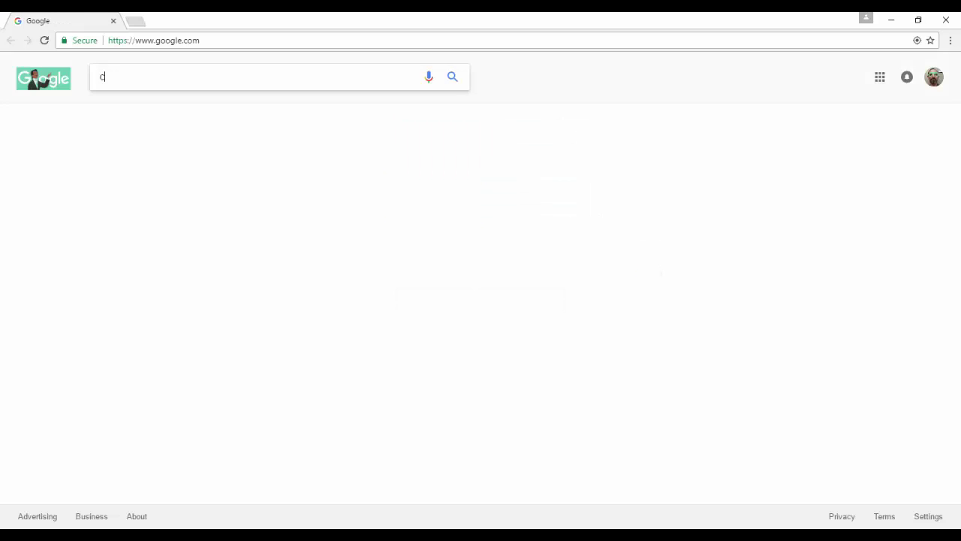
type("haracter head")
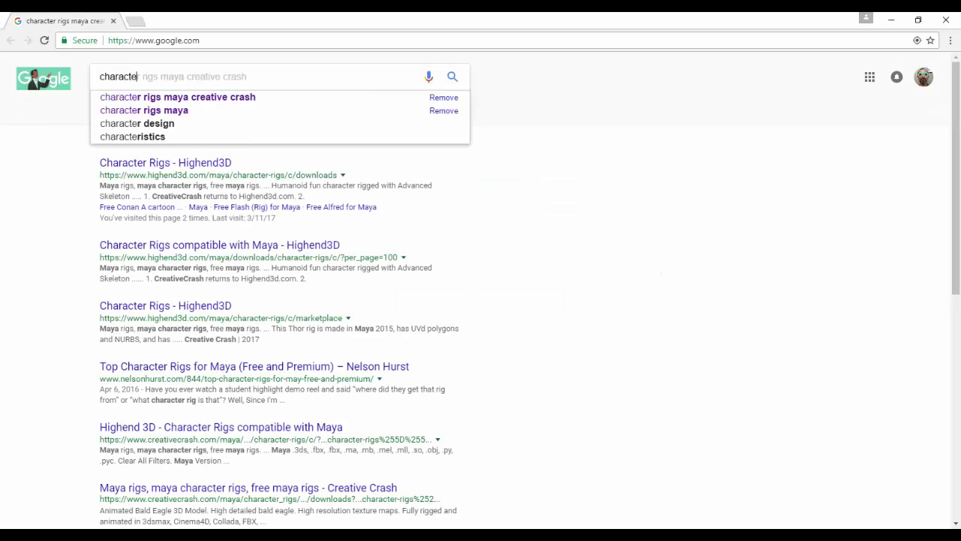
key("Return")
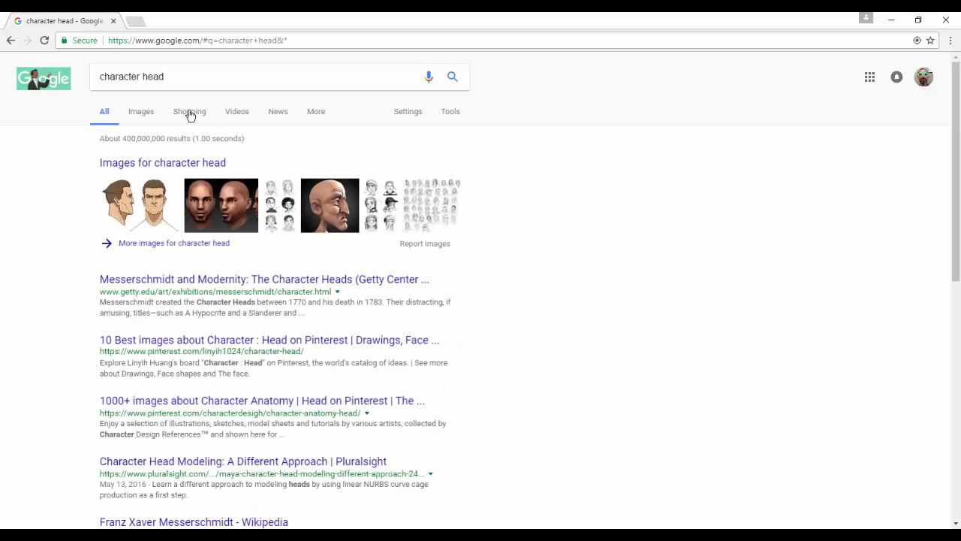
left_click(141, 113)
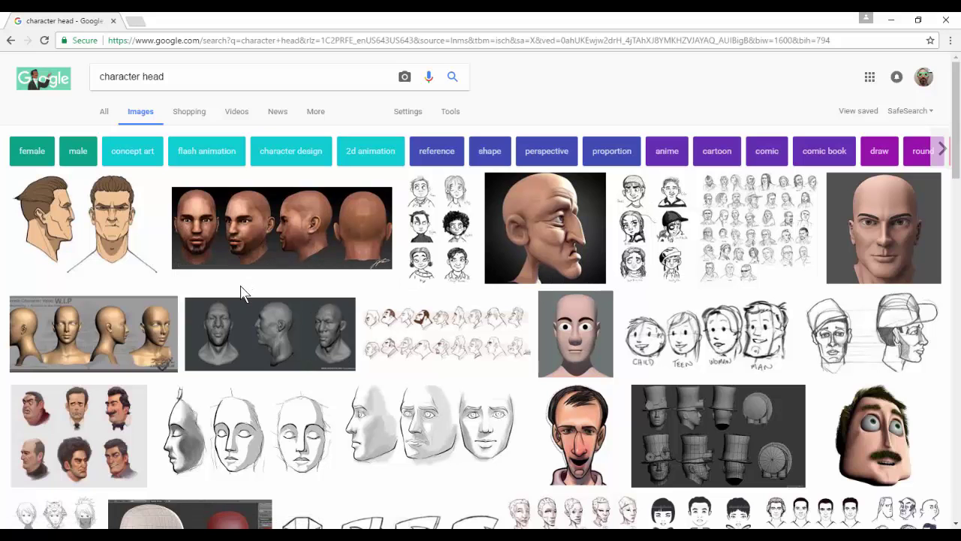
scroll(289, 234, "down", 1)
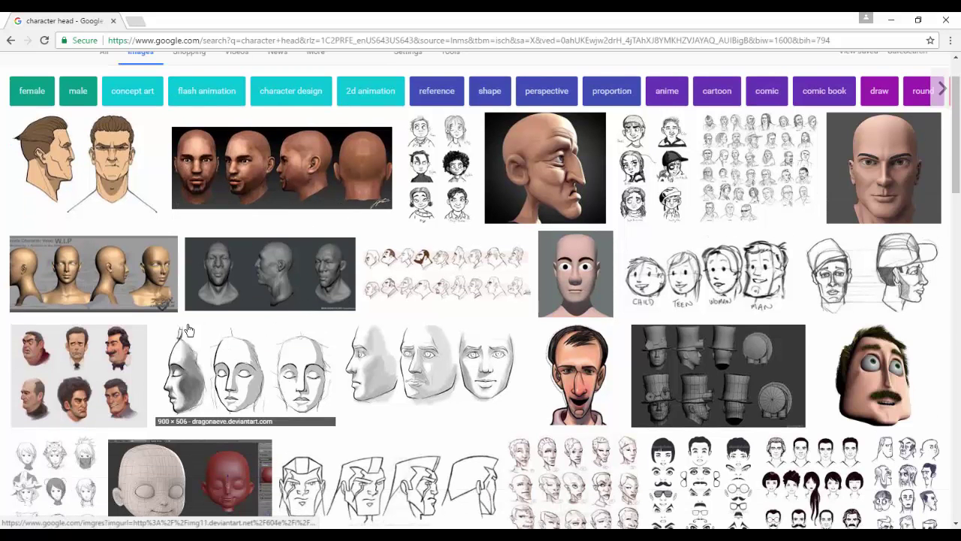
left_click(93, 280)
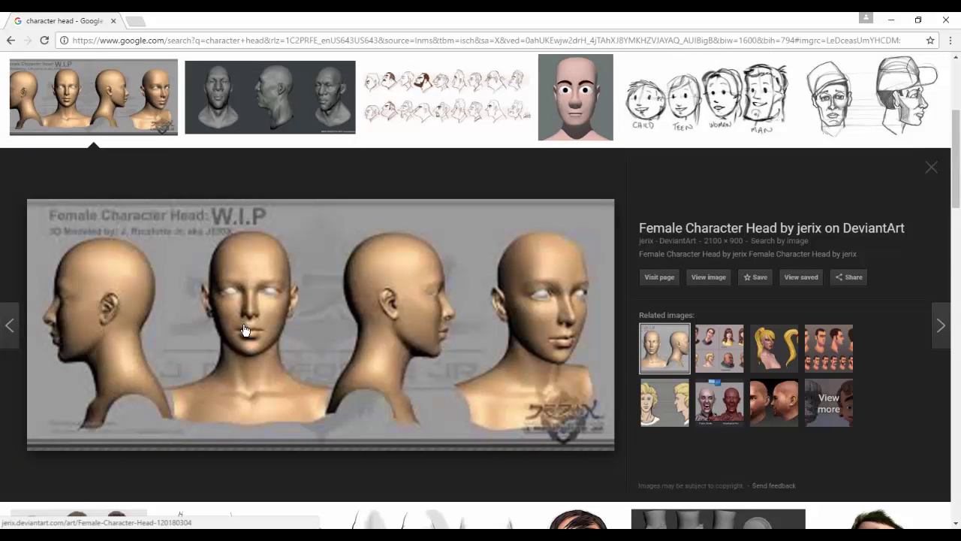
scroll(277, 307, "up", 4)
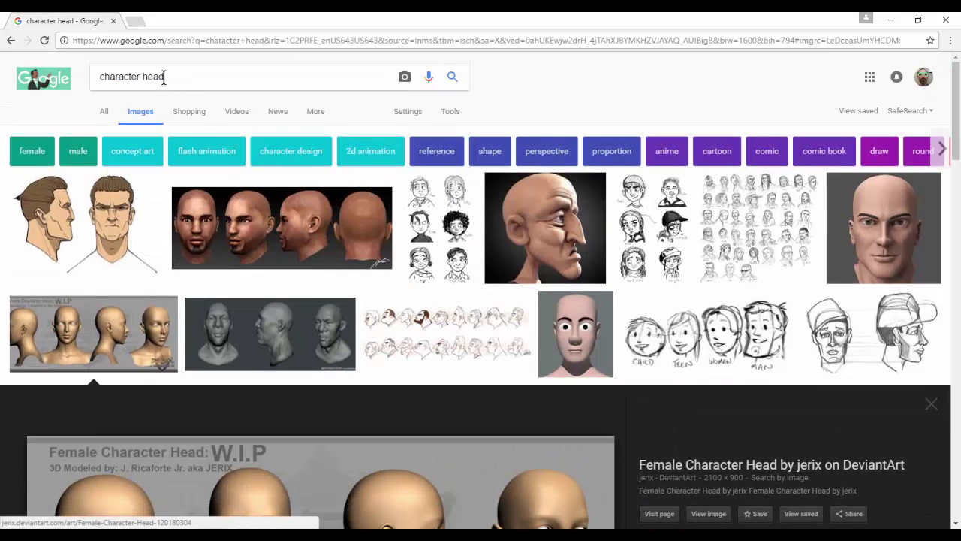
Search the images for "portrait" and open the preview of the red-haired woman from the 30 Expressive Portrait Photographs result.
left_click(164, 78)
key("ctrl+a")
type("po")
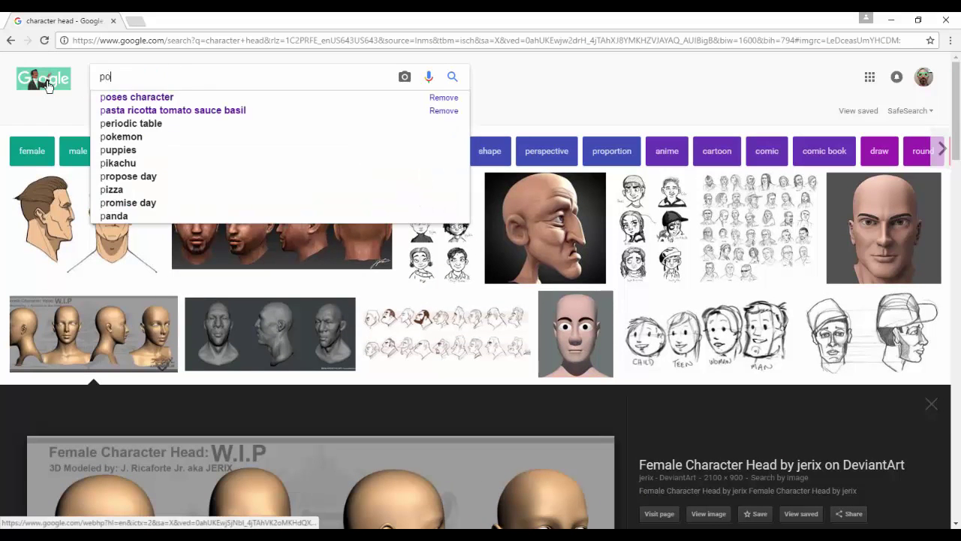
type("rtrait")
key("Return")
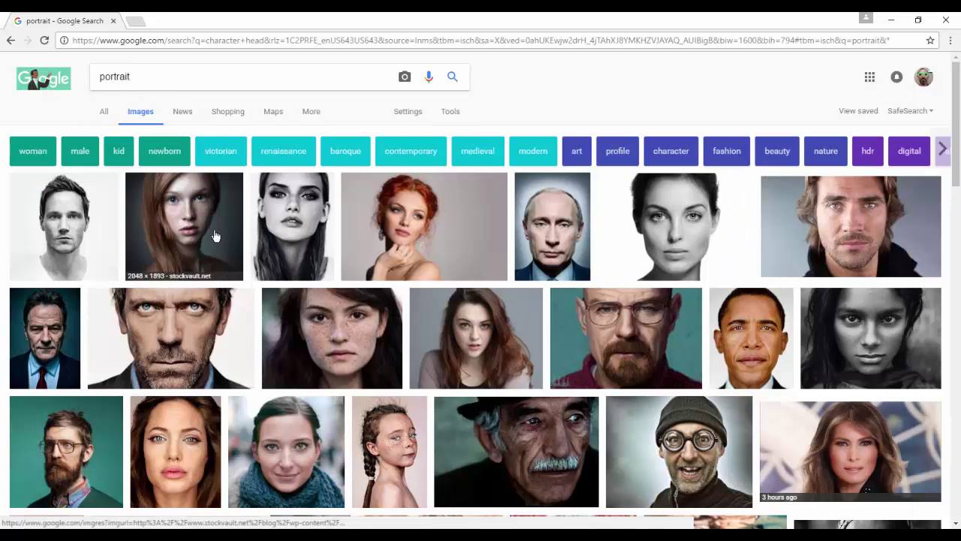
left_click(140, 215)
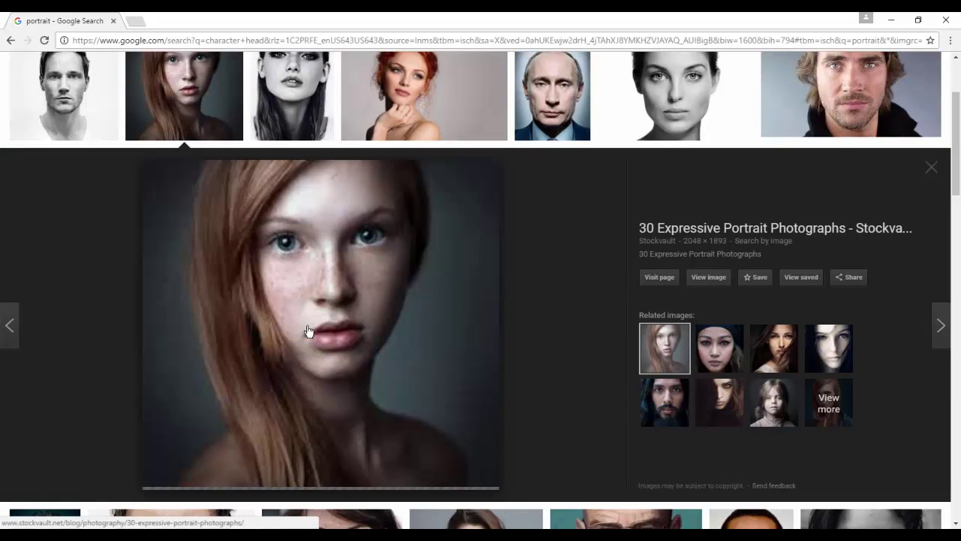
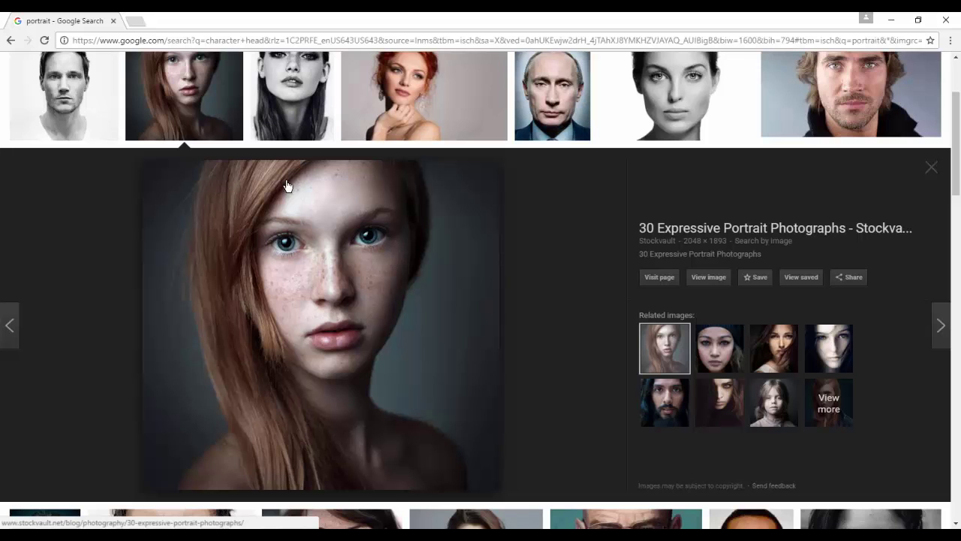
Switch to Cinema 4D, add a sphere primitive to the empty scene and delete it.
key("alt+Tab")
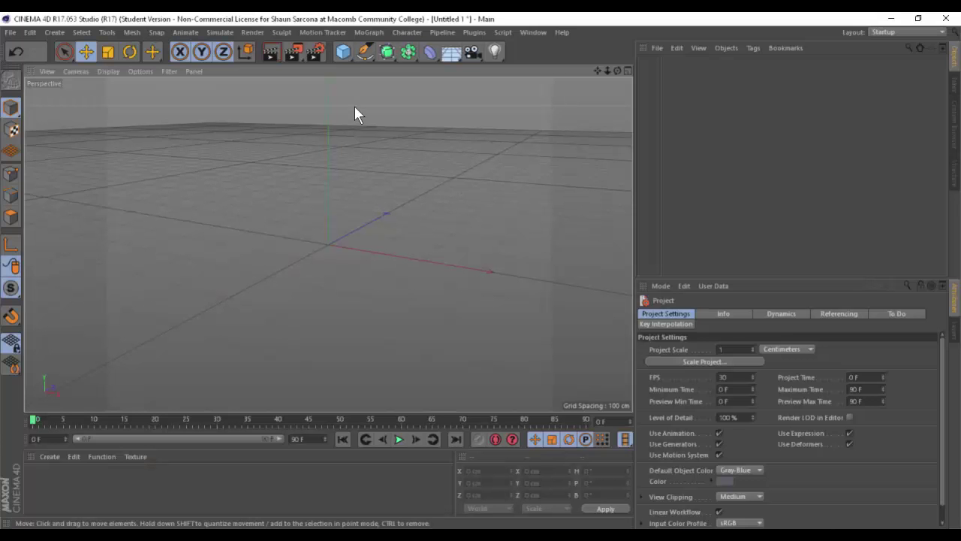
left_click(338, 53)
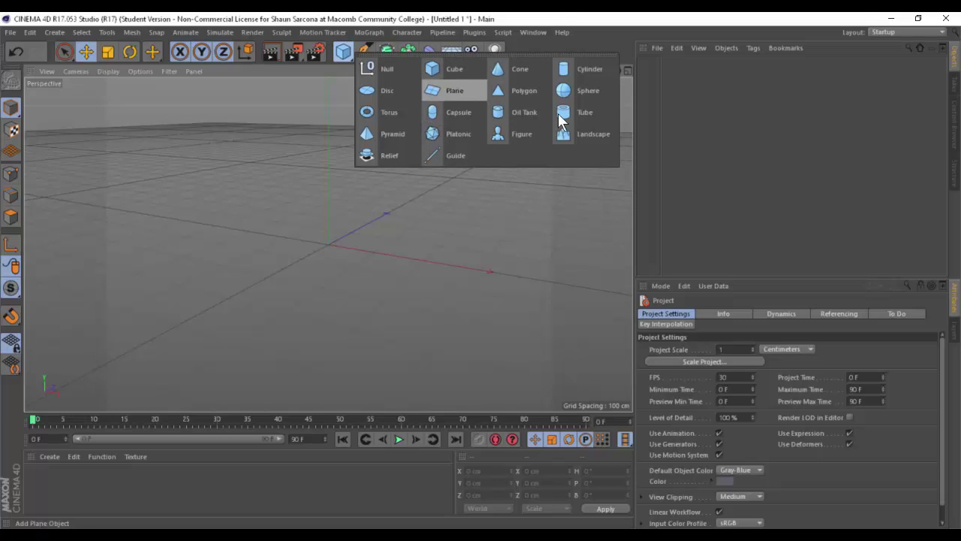
left_click(563, 91)
left_click_drag(425, 234, 367, 260, "alt")
key("Delete")
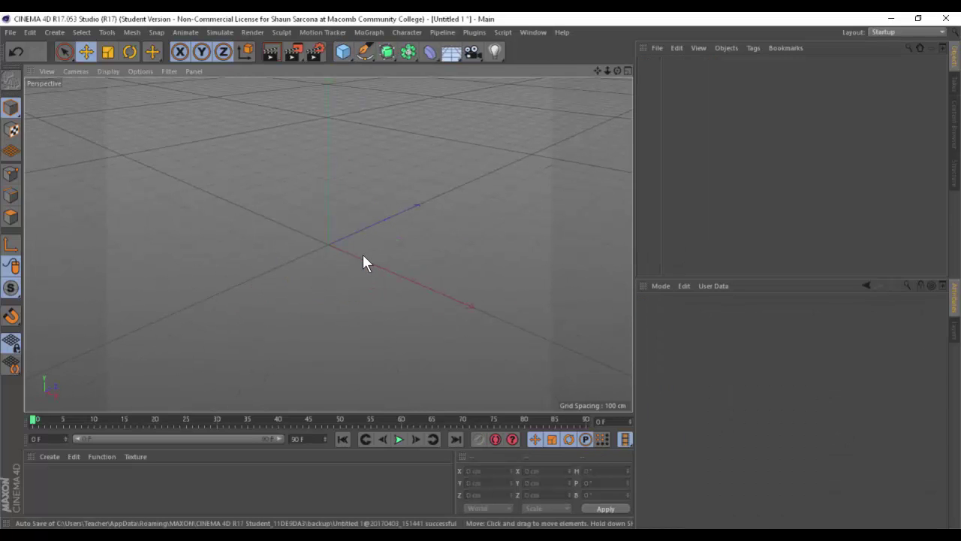
Add a cube primitive and stretch it vertically to a Y size of about 420 cm.
left_click(342, 52)
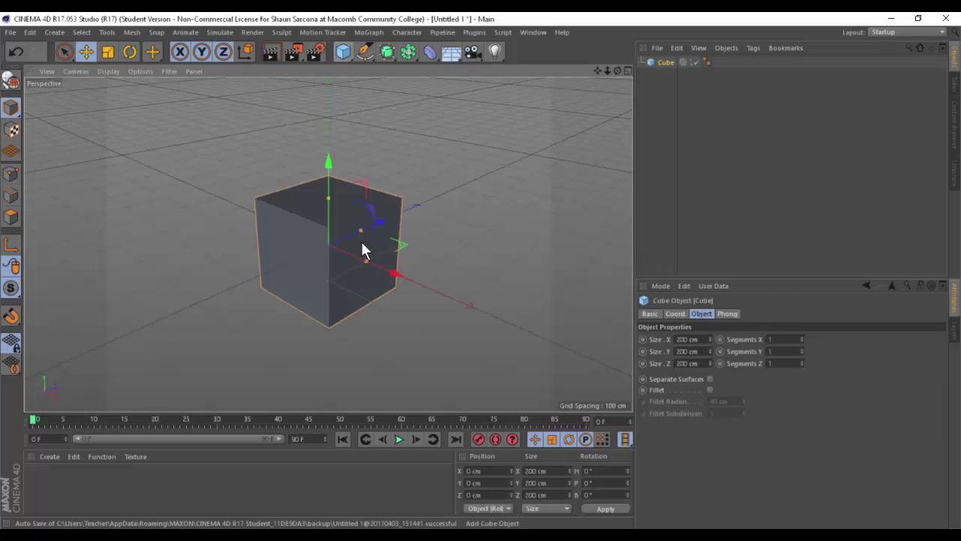
left_click_drag(331, 197, 328, 137)
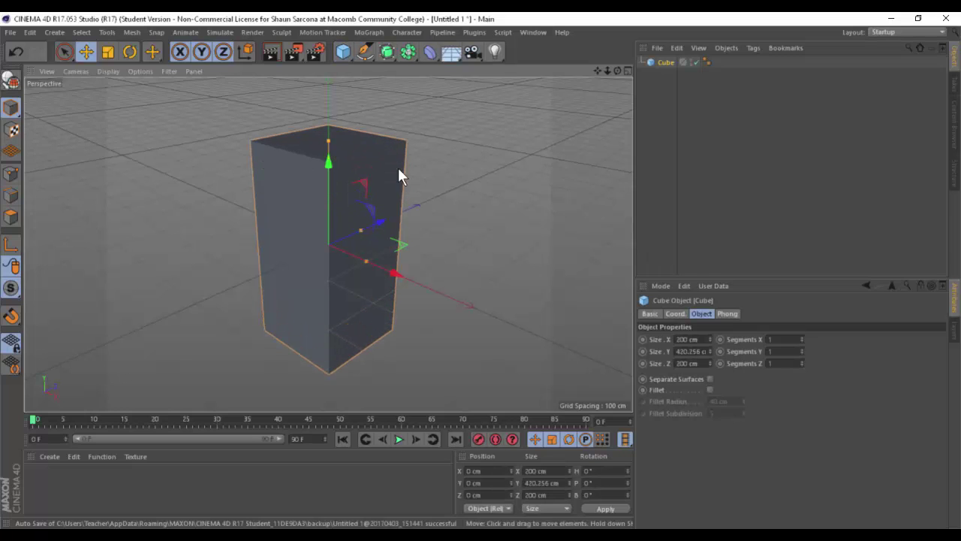
Stretch the cube to about 323 cm in Z and about 289 cm in X.
left_click_drag(398, 172, 417, 239, "alt")
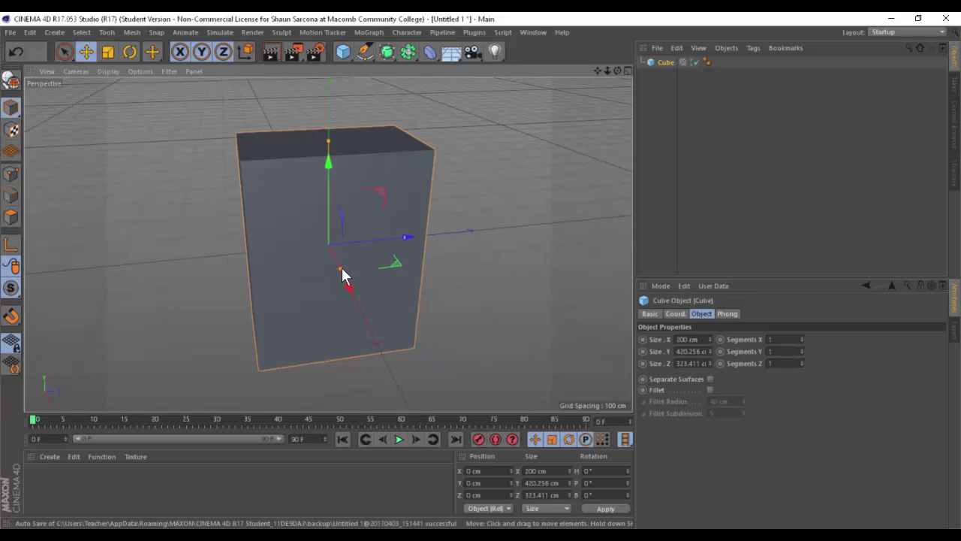
left_click_drag(342, 268, 458, 251)
right_click_drag(457, 252, 363, 250, "alt")
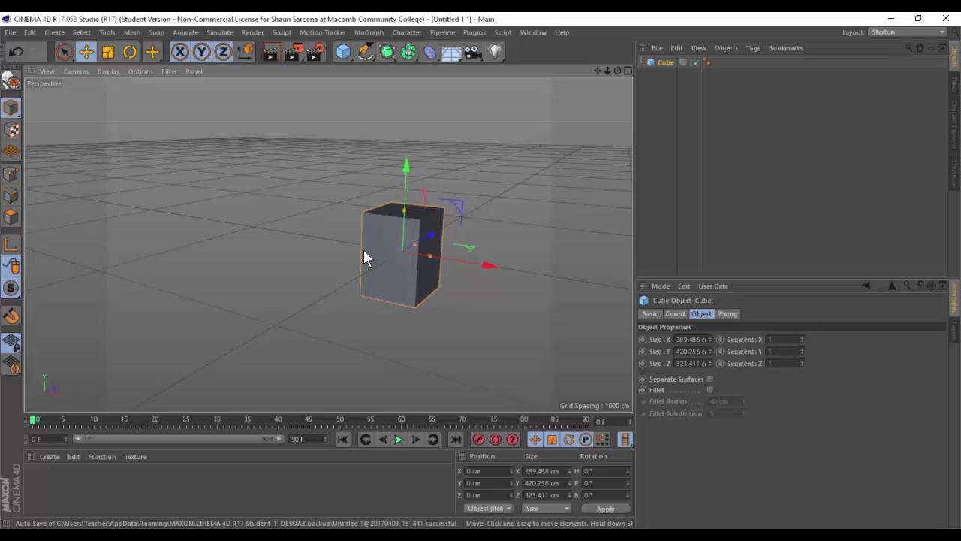
key("o")
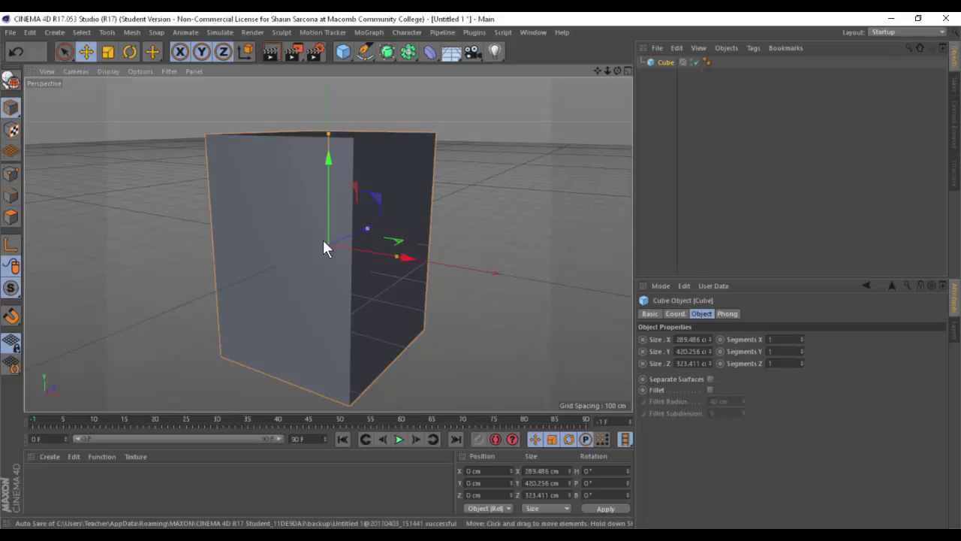
left_click_drag(323, 242, 394, 242, "alt")
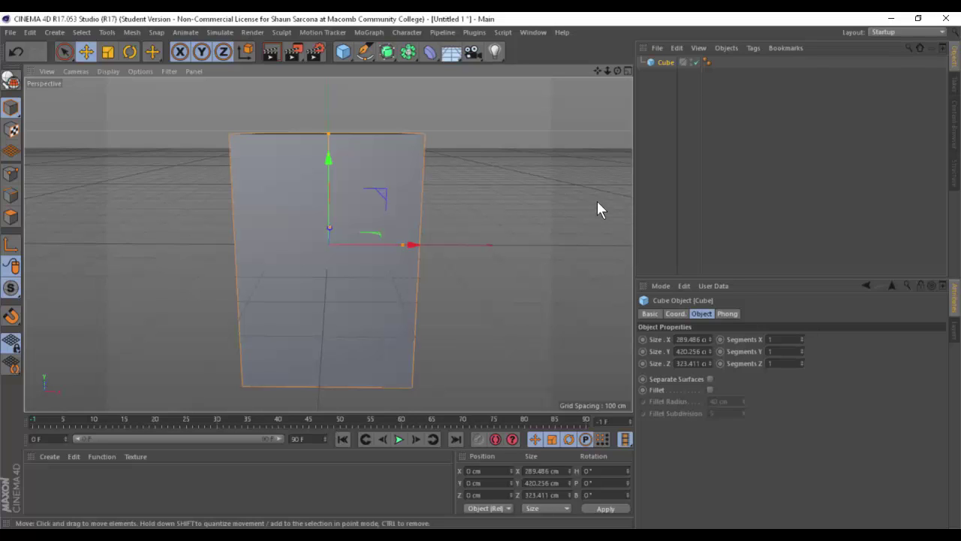
Make the cube editable and cut a vertical loop through its middle using the Knife in Loop mode without Restrict to Selection.
key("c")
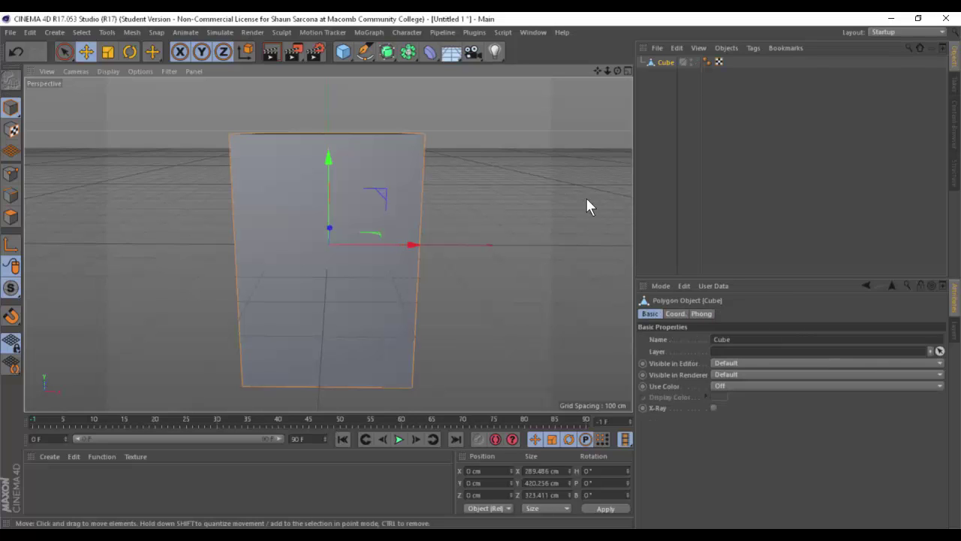
left_click_drag(403, 199, 394, 206, "alt")
key("k")
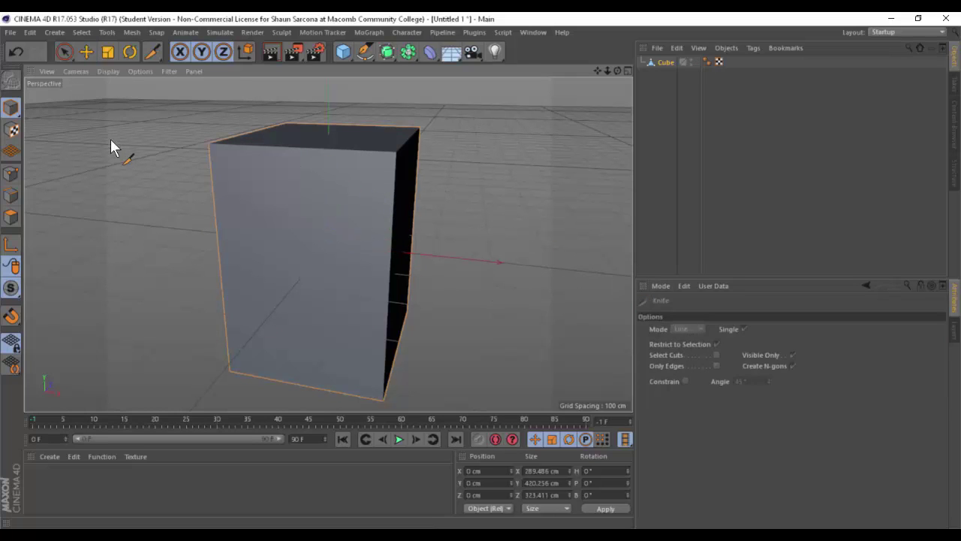
left_click(9, 198)
left_click(686, 330)
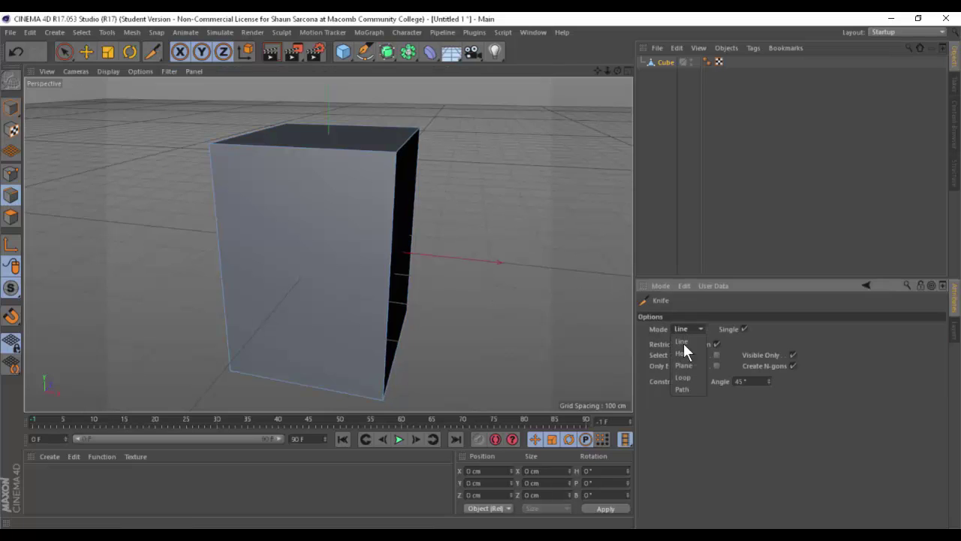
left_click(686, 377)
left_click_drag(553, 318, 394, 161, "alt")
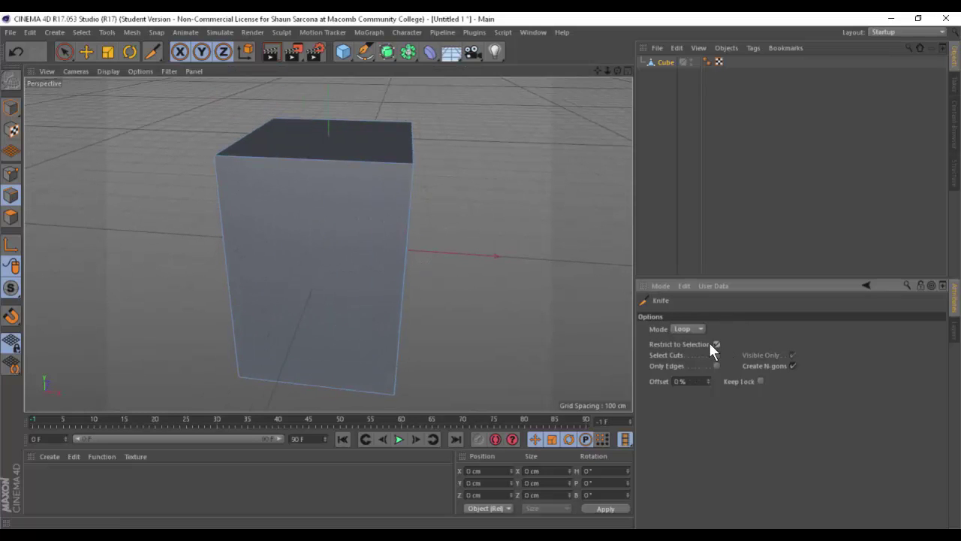
left_click_drag(473, 251, 334, 226, "alt")
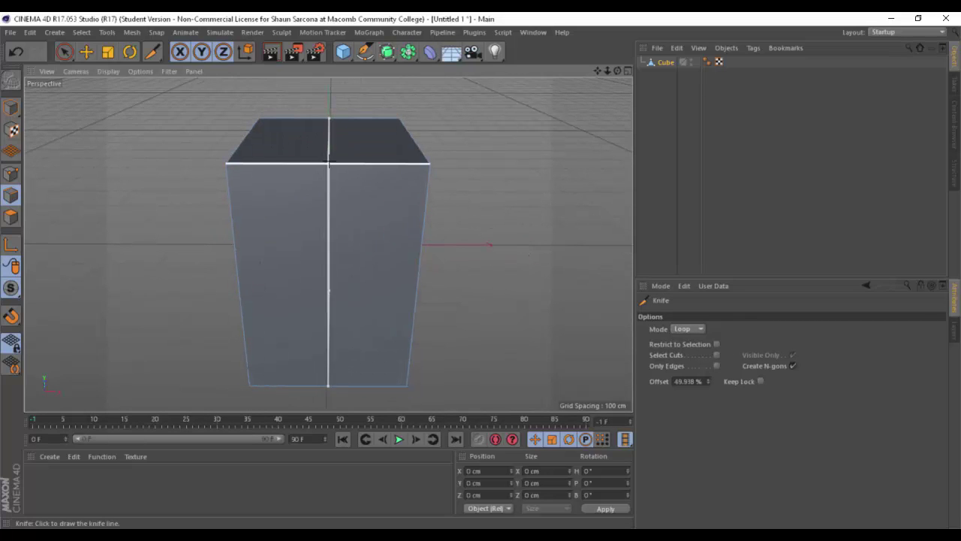
left_click(330, 160)
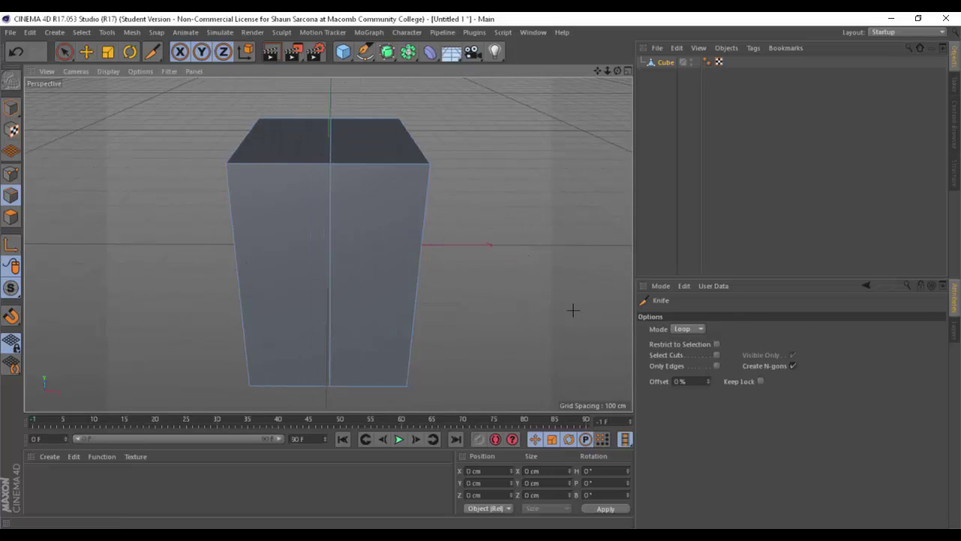
Delete all polygons on the negative X side of the centre cut, leaving only half of the cube.
left_click_drag(498, 242, 252, 195, "alt")
left_click(11, 217)
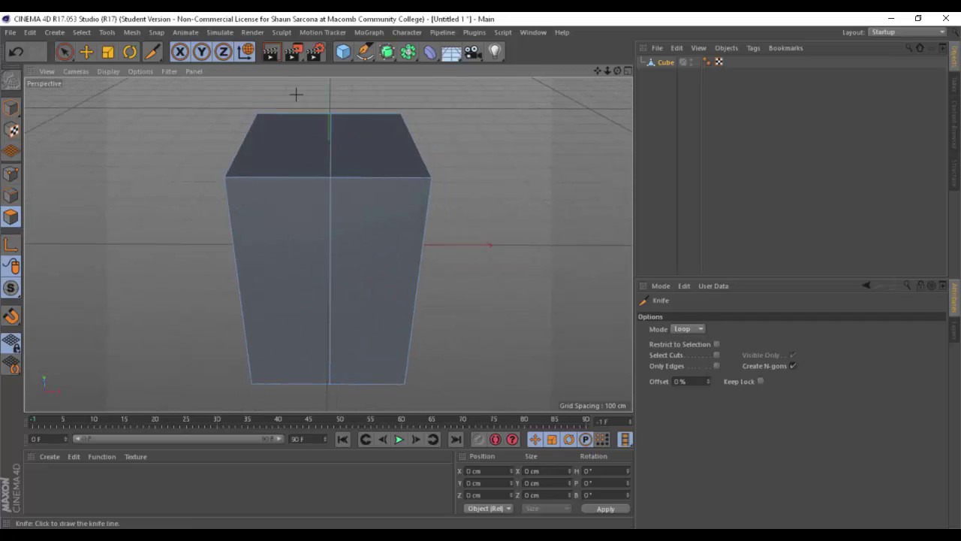
key("space")
mouse_move(296, 109)
left_mouse_down()
mouse_move(230, 288)
mouse_move(218, 365)
left_mouse_up()
key("Delete")
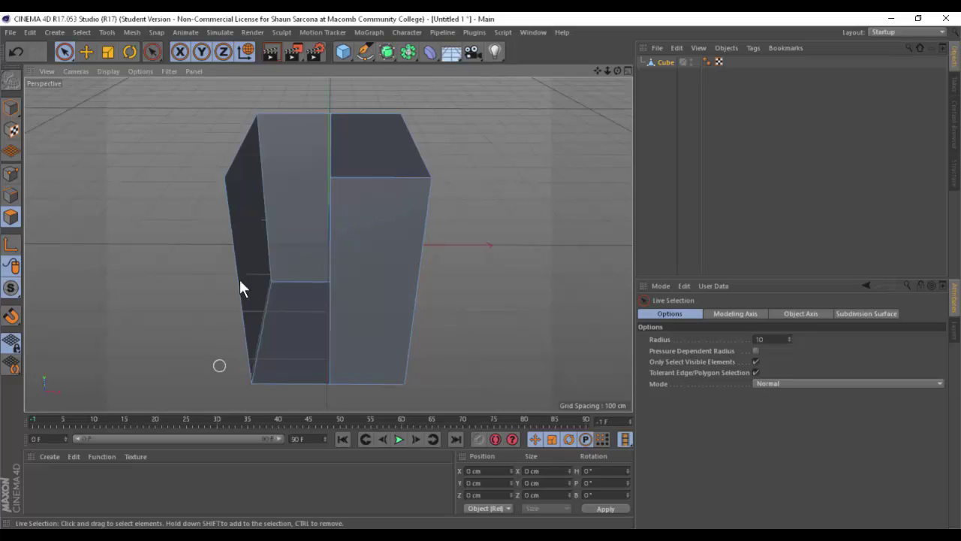
left_click_drag(240, 280, 230, 390)
key("Delete")
left_click(288, 365)
key("Delete")
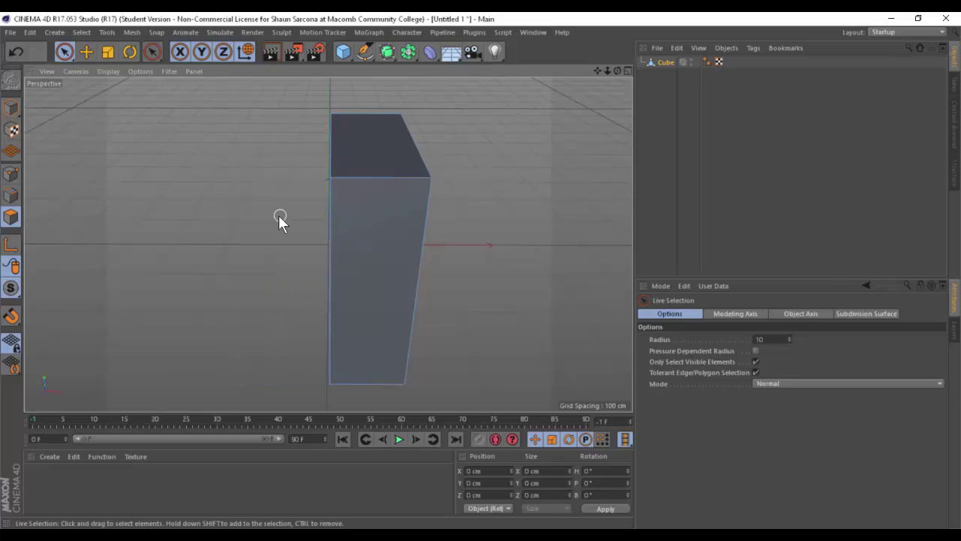
Select the half cube's open border edges and shift them along X in the top view to about 0.34 cm.
left_click(11, 195)
key("e")
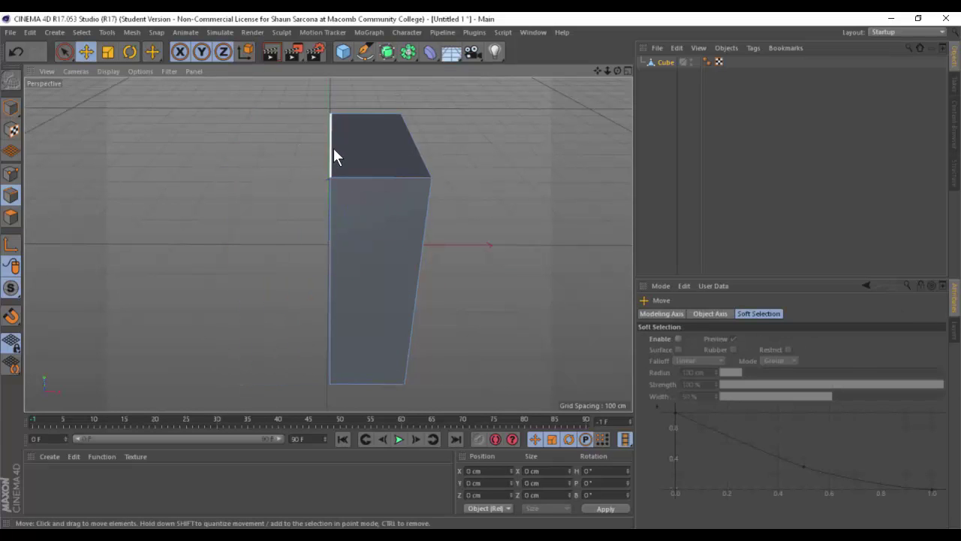
left_click(331, 154)
middle_click(334, 152)
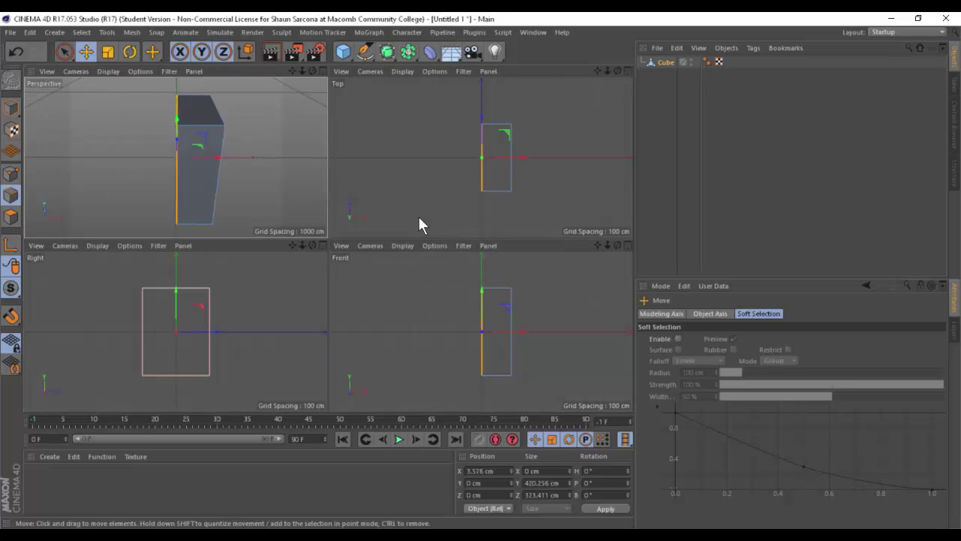
middle_click(423, 195)
scroll(368, 233, "up", 10)
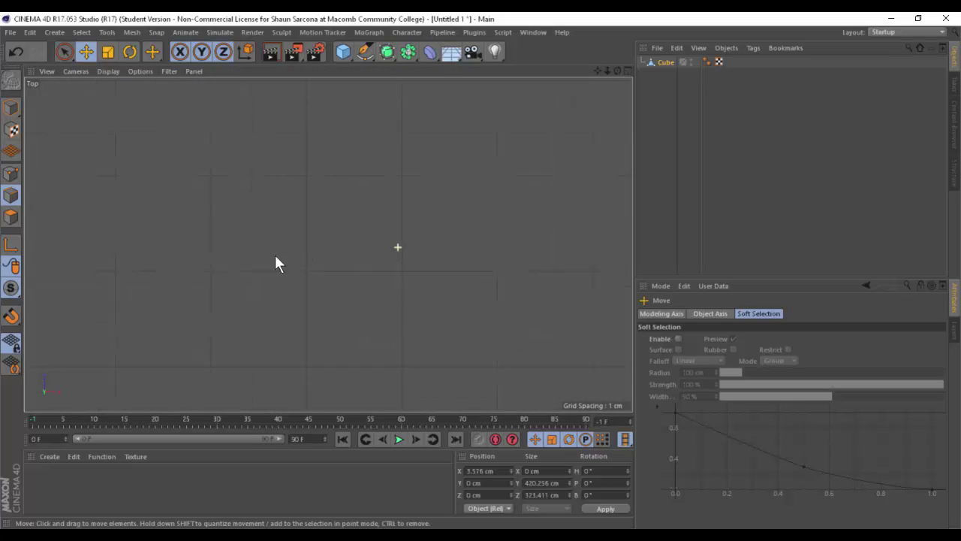
scroll(283, 265, "down", 5)
scroll(289, 271, "down", 4)
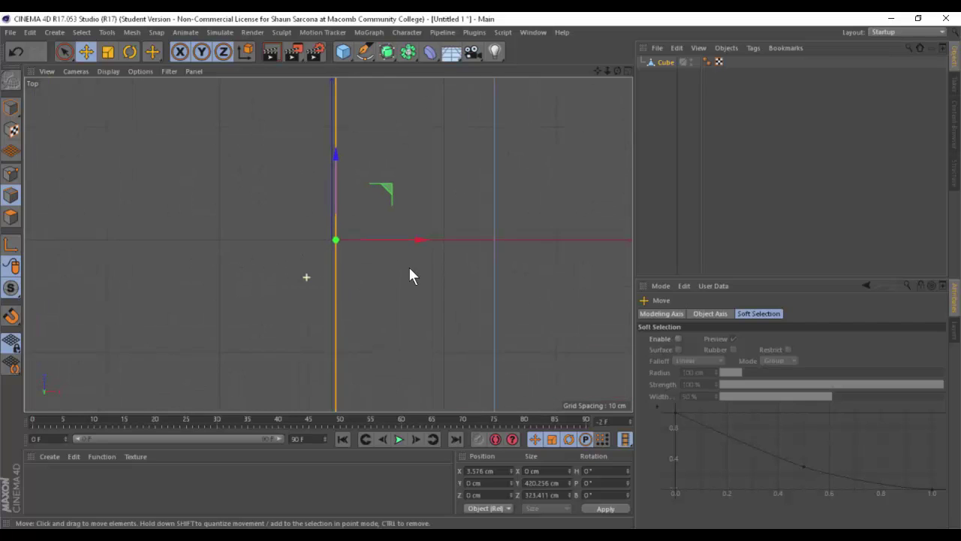
scroll(306, 270, "up", 5)
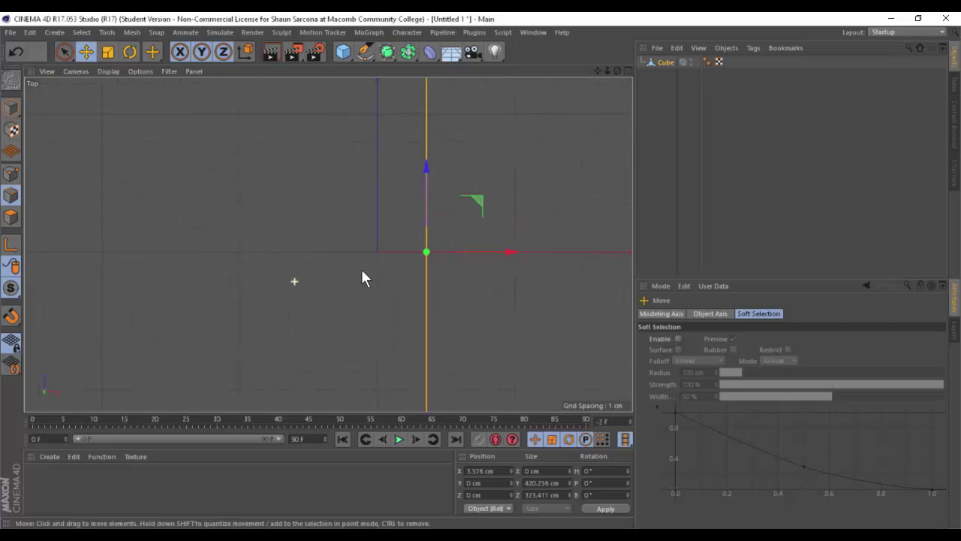
right_click_drag(362, 270, 383, 269, "alt")
middle_click_drag(383, 268, 293, 311, "alt")
right_click_drag(293, 311, 343, 307, "alt")
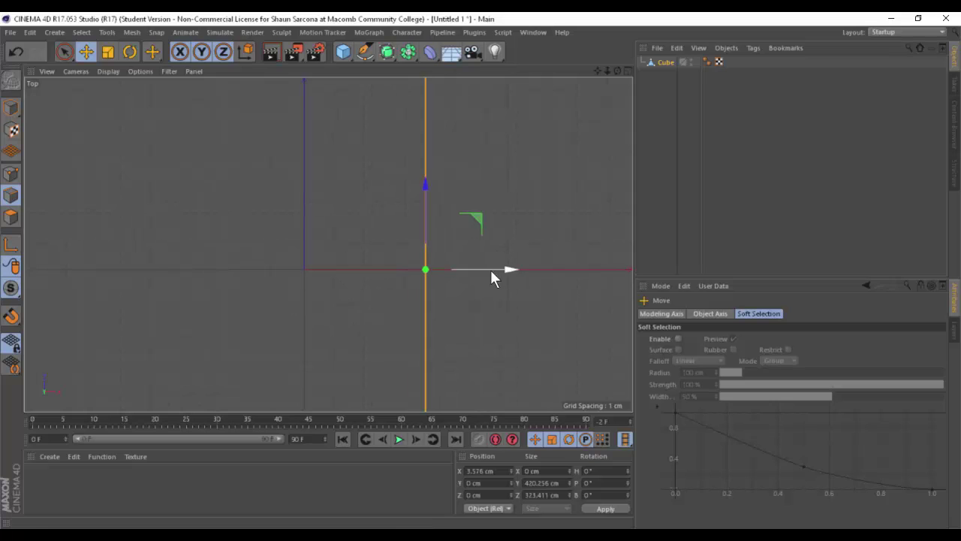
left_click_drag(490, 270, 399, 269)
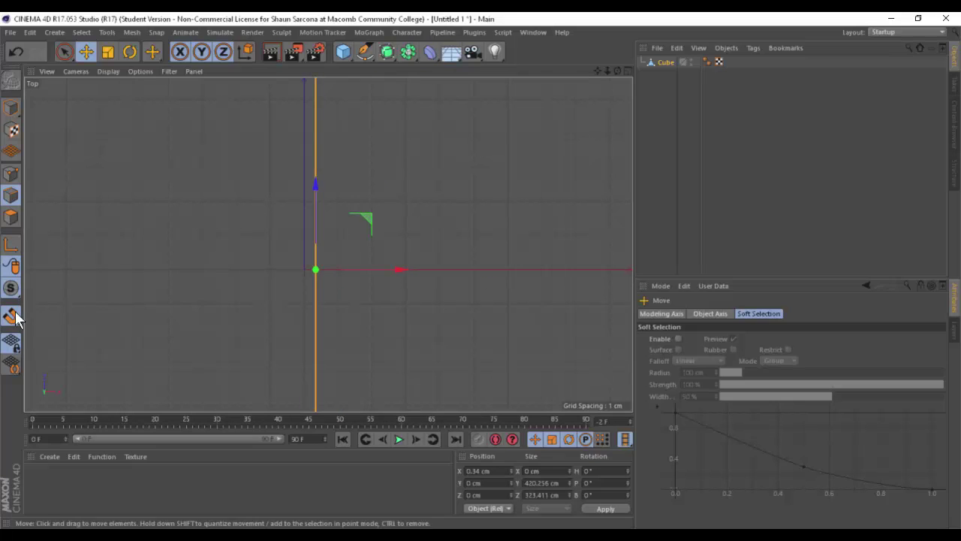
Enable grid line snapping and move the border edges onto the centre axis at about X 0.009 cm.
left_click_drag(11, 317, 83, 394)
left_click_drag(11, 316, 80, 443)
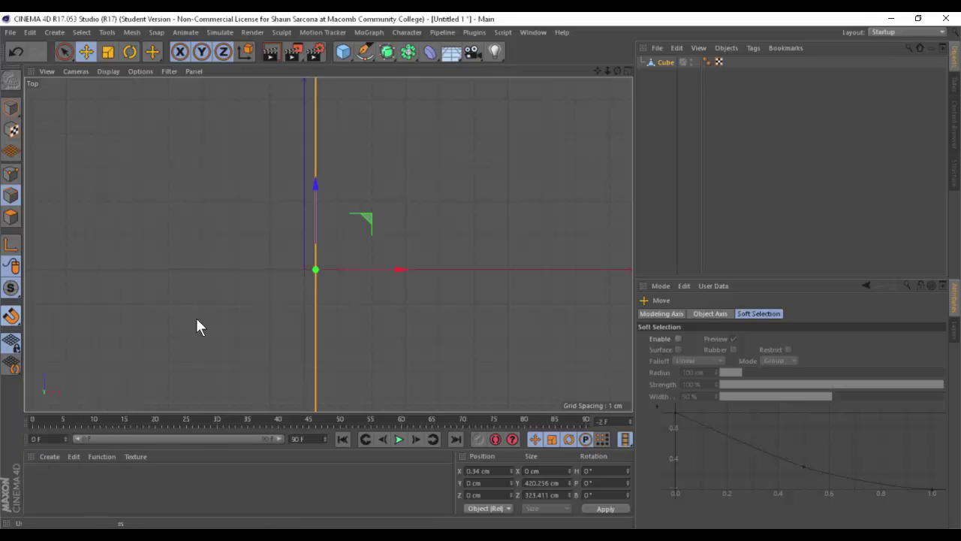
mouse_move(370, 267)
left_mouse_down()
mouse_move(360, 269)
mouse_move(383, 268)
left_mouse_up()
left_click_drag(366, 216, 356, 216)
left_click_drag(397, 268, 390, 263)
middle_click(403, 169)
middle_click(222, 140)
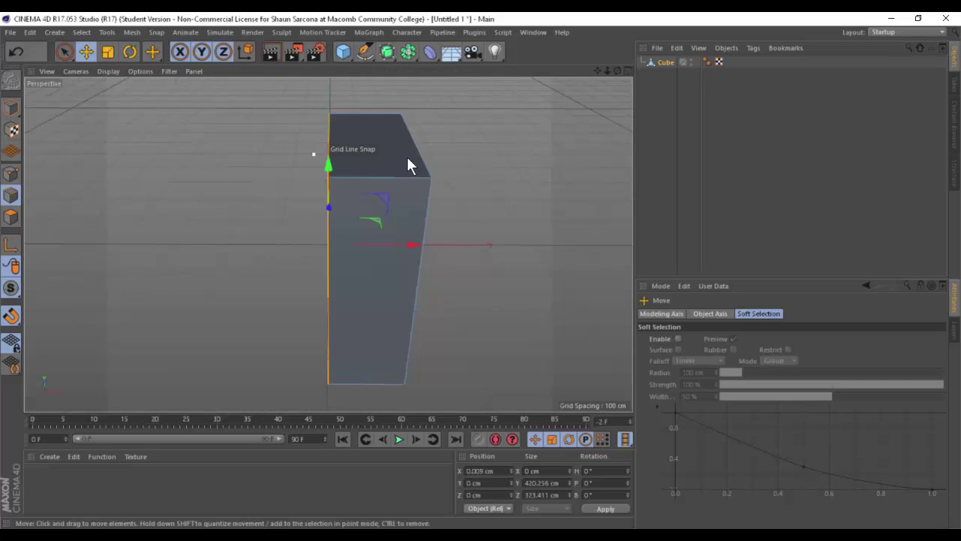
Add a Symmetry object as the parent of the half cube, mirroring it across the ZY plane.
left_click_drag(408, 163, 289, 150, "alt")
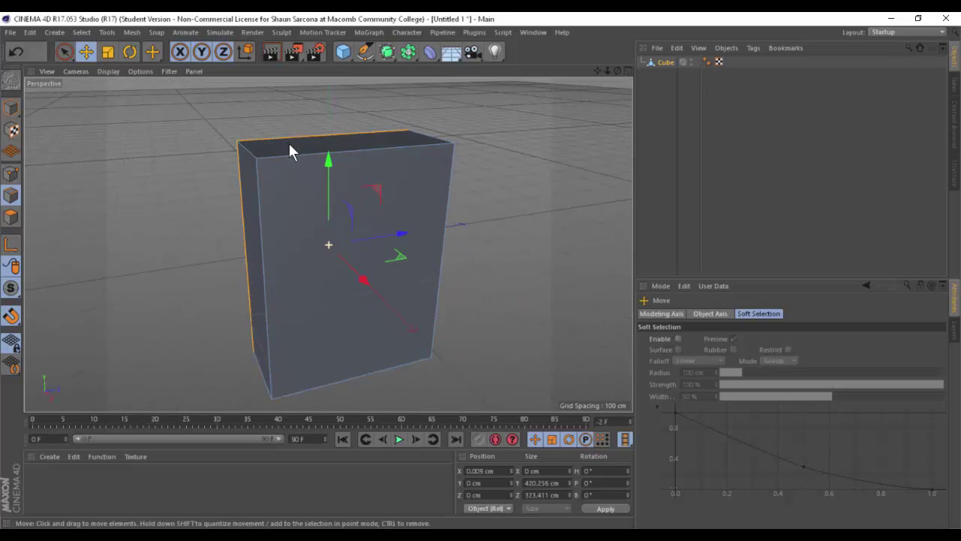
left_click(387, 51)
left_click(411, 53)
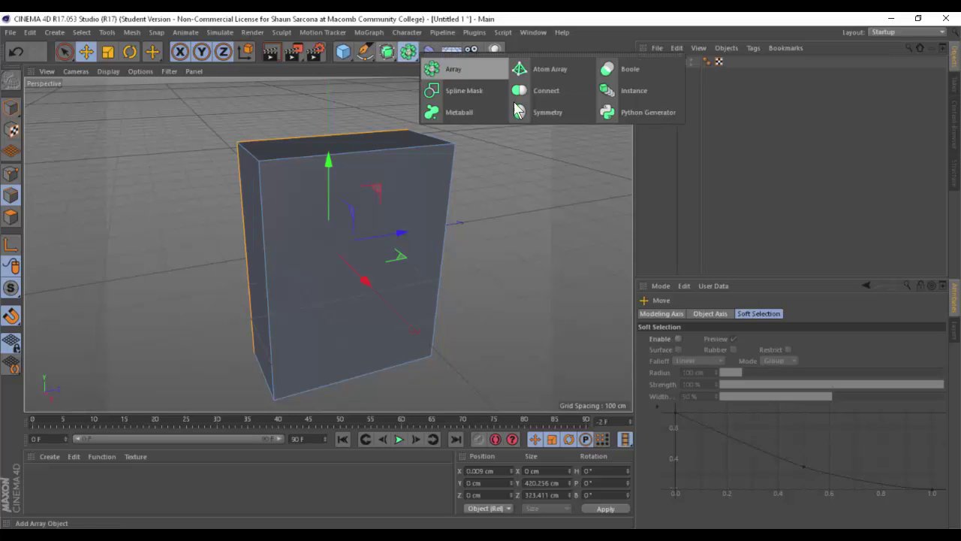
left_click(539, 111)
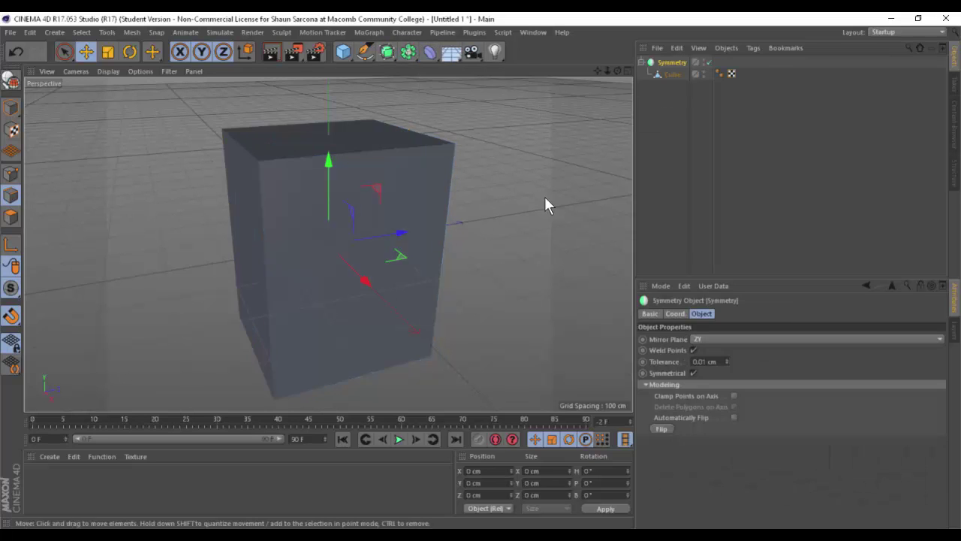
Select the half cube inside the Symmetry object and cut a horizontal Knife loop around it at mid-height.
left_click(665, 73)
left_click_drag(473, 205, 418, 196, "alt")
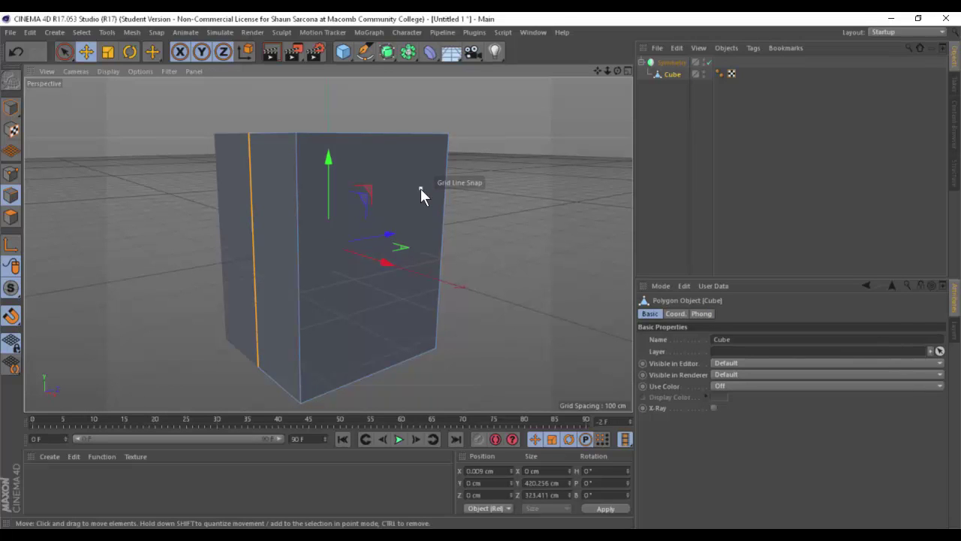
key("k")
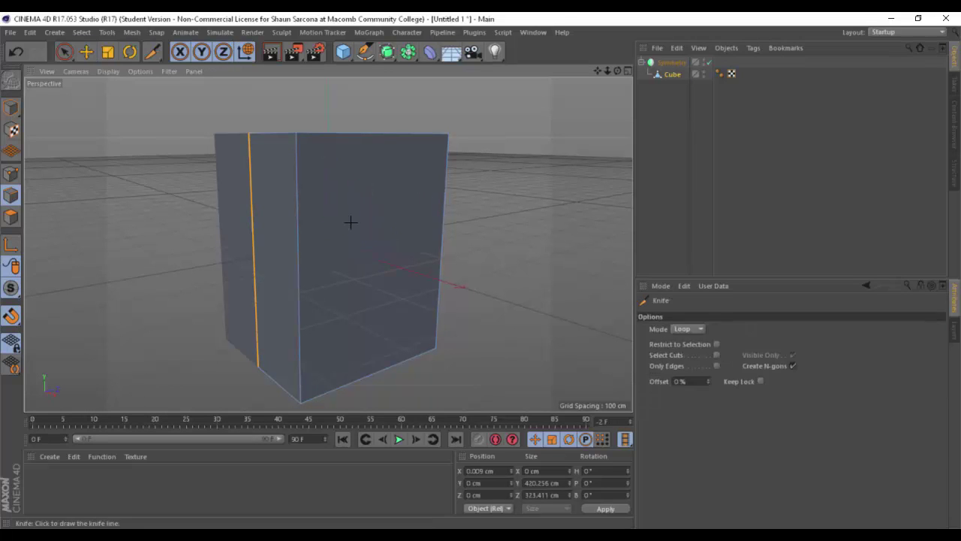
left_click(261, 242)
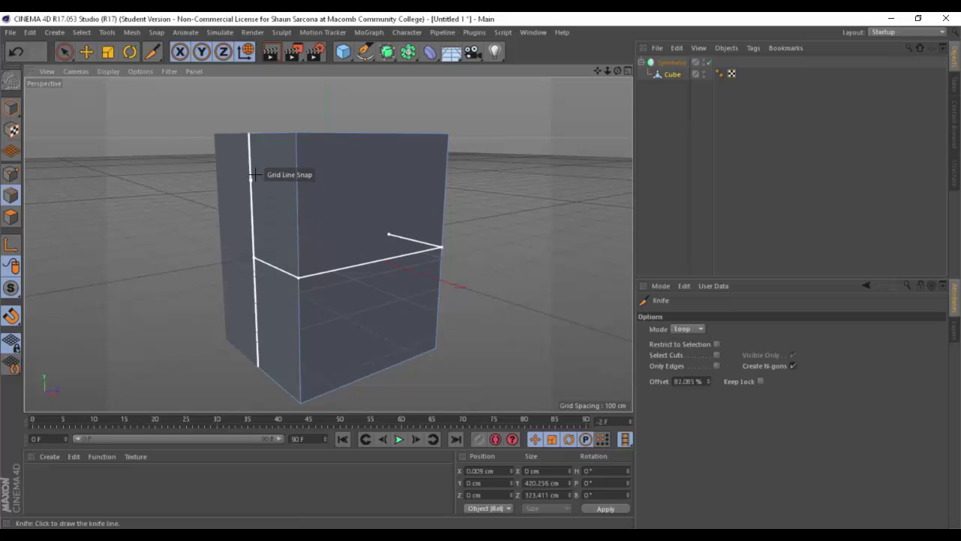
left_click_drag(280, 196, 281, 201, "alt")
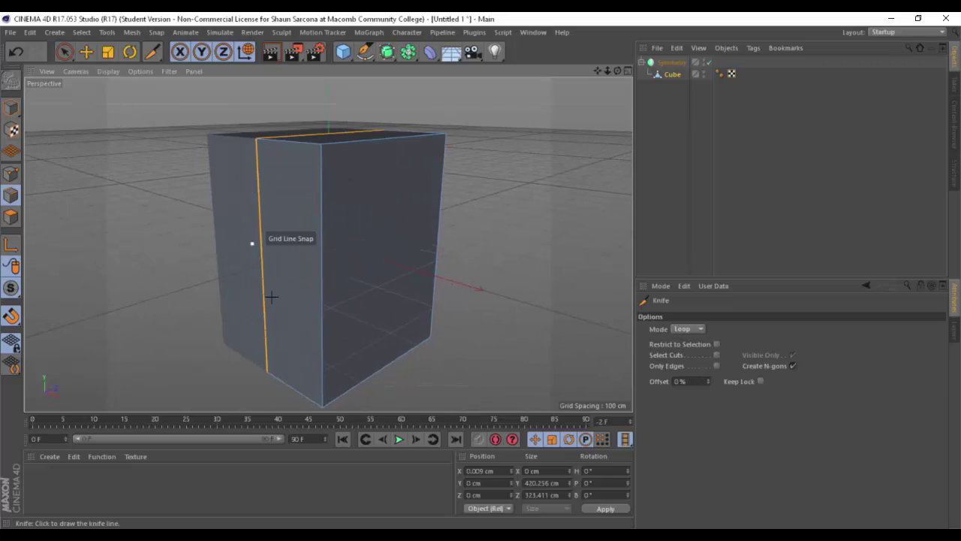
left_click_drag(275, 279, 361, 246, "alt")
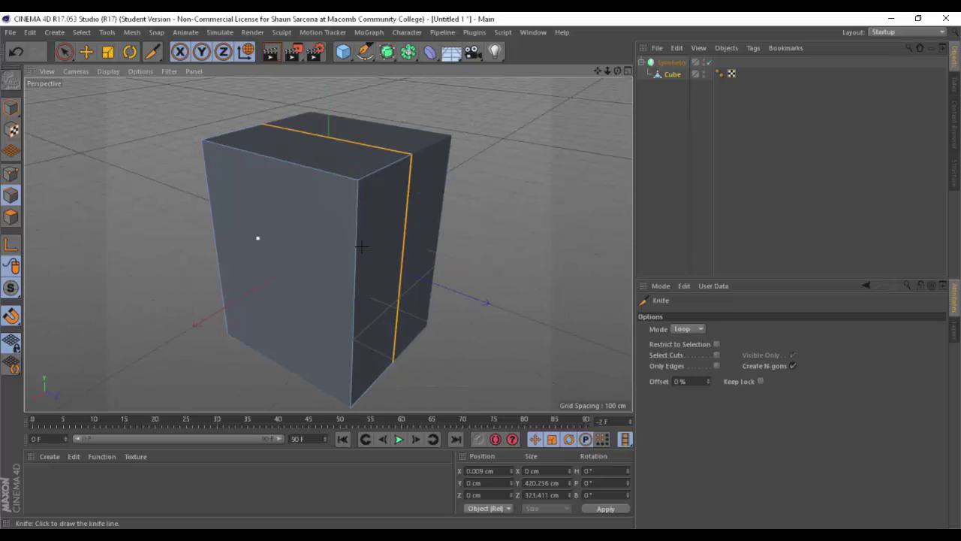
left_click(403, 226)
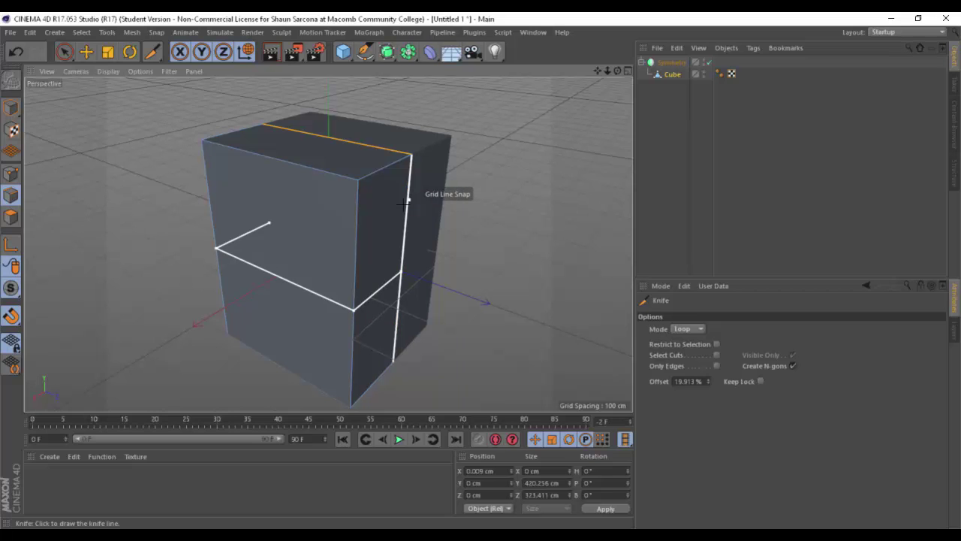
left_click(404, 201)
Select the mid-height points on the cube's front side in point mode and pull them outward to about Z -200 cm.
left_click_drag(307, 273, 468, 230, "alt")
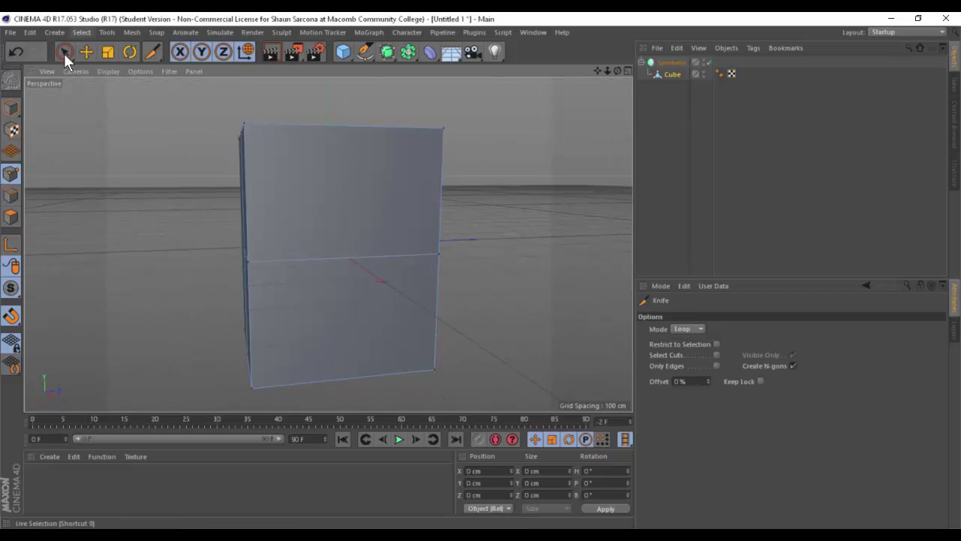
left_click_drag(65, 52, 126, 92)
left_click_drag(183, 231, 310, 304)
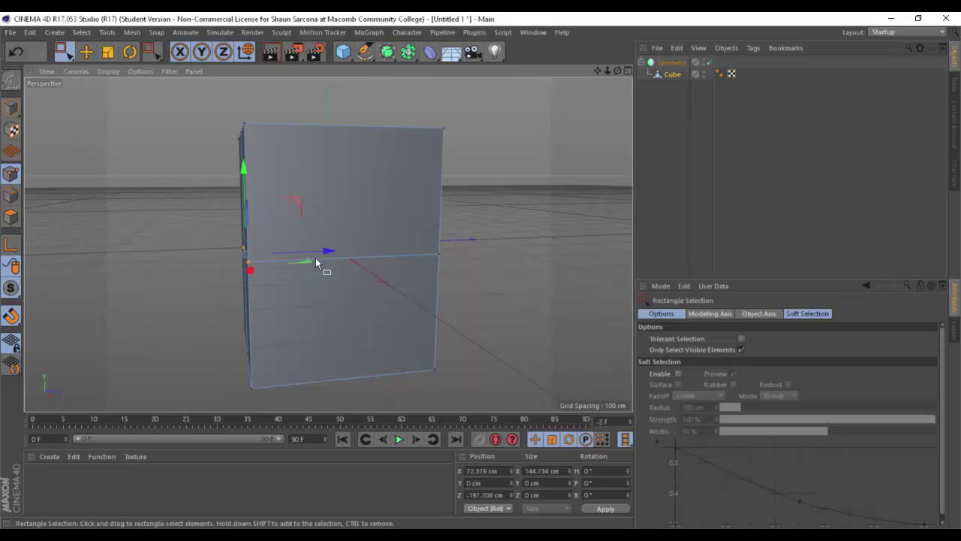
left_click_drag(323, 259, 300, 260)
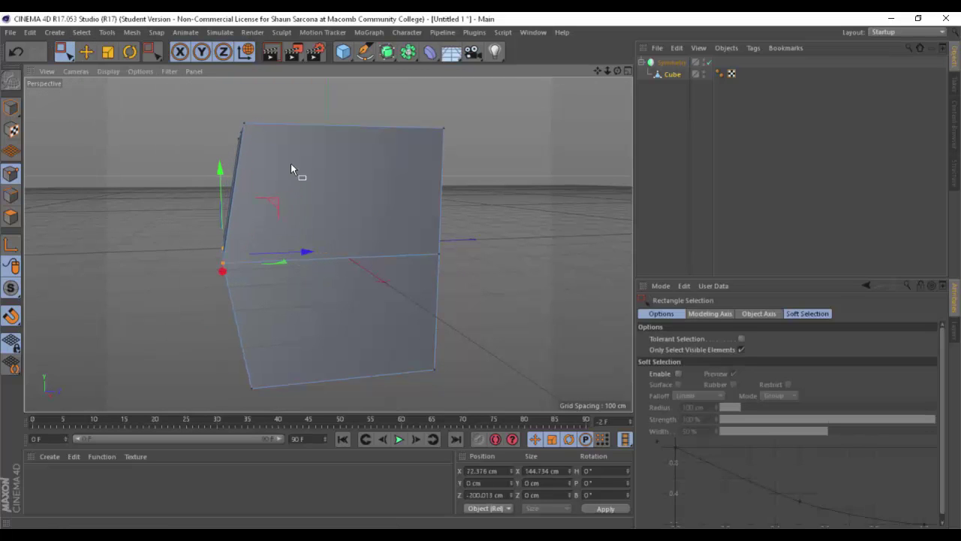
Select the front points along the cube's top edge and move them inward to about Z -152 cm.
left_click_drag(273, 167, 271, 174, "alt")
left_click_drag(262, 142, 211, 115)
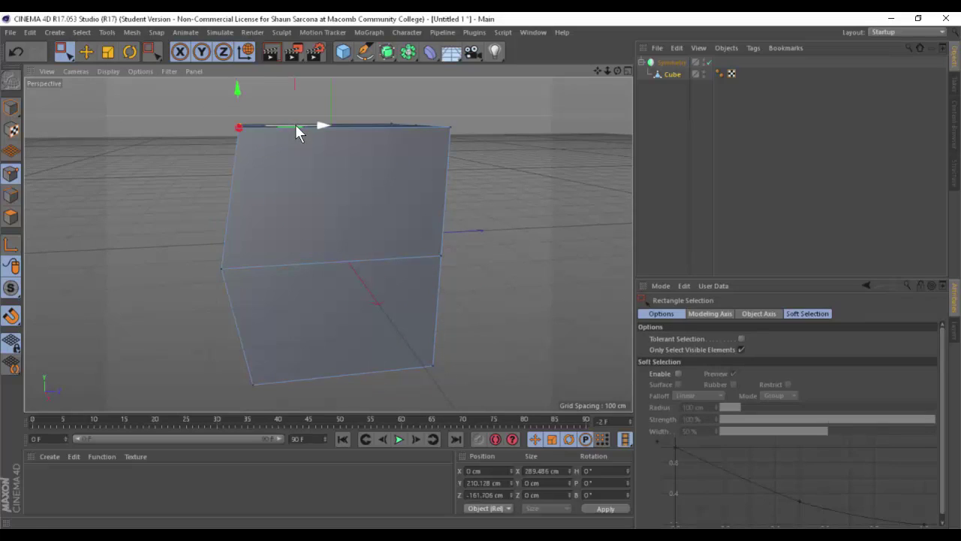
left_click_drag(297, 125, 314, 128)
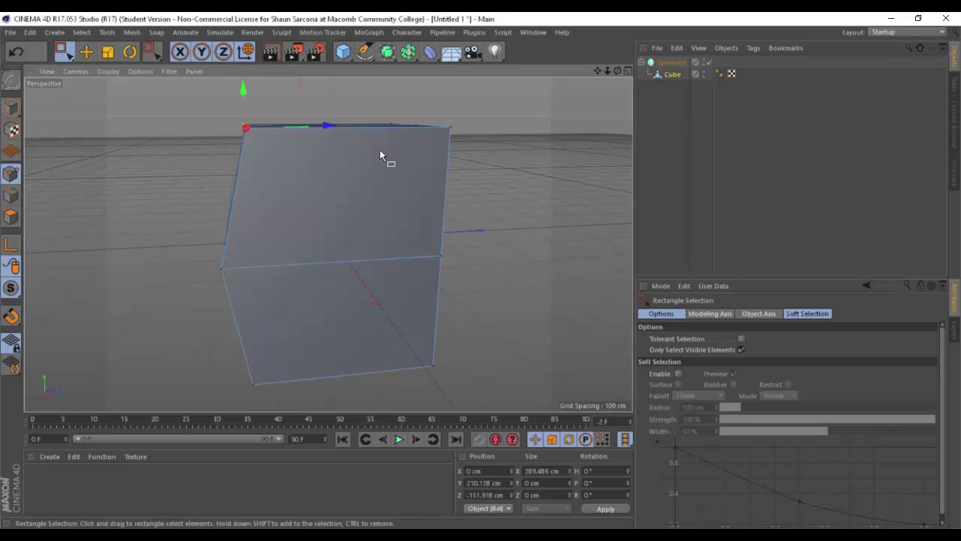
Move the cube's upper back points inward to about Z 112 cm and the lower back corner point to about Z 128 cm.
left_click_drag(379, 148, 365, 148, "alt")
left_click_drag(406, 102, 467, 130)
middle_click_drag(460, 196, 456, 155, "alt")
left_click_drag(365, 293, 498, 403)
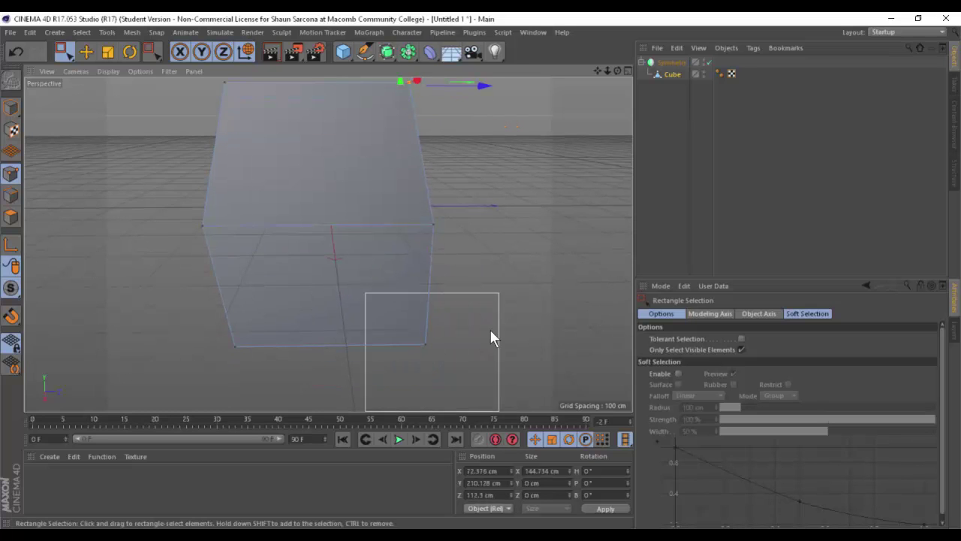
left_click_drag(507, 342, 449, 341)
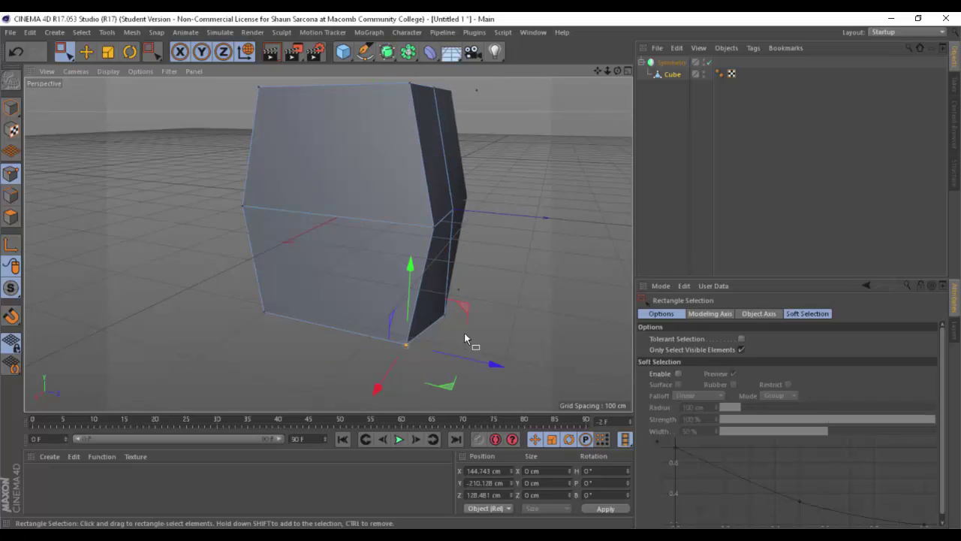
key("ctrl+z")
Select the lower front corner point and move it inward to about X 96 cm to narrow the chin area.
left_click_drag(514, 305, 398, 357)
left_click_drag(515, 343, 454, 415)
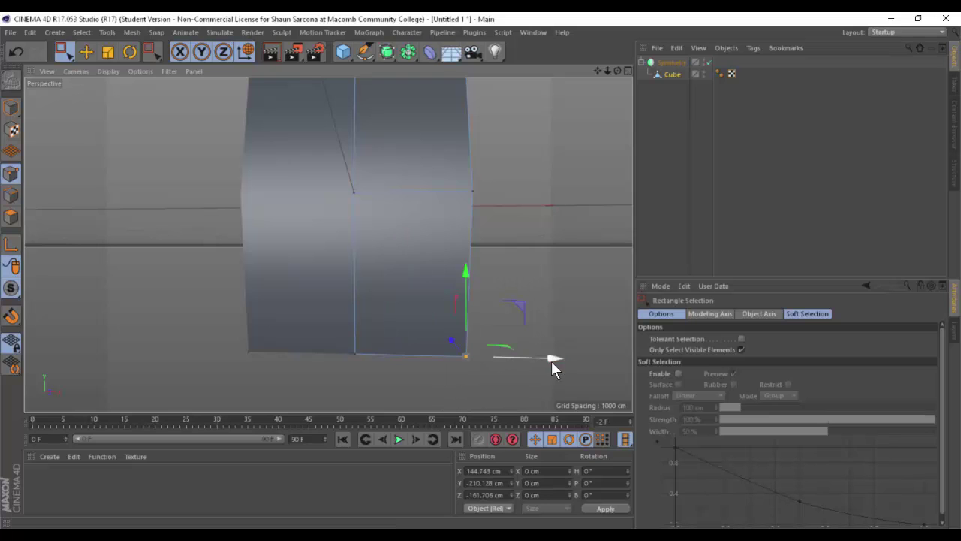
left_click_drag(551, 361, 509, 361)
left_click_drag(520, 213, 503, 235, "alt")
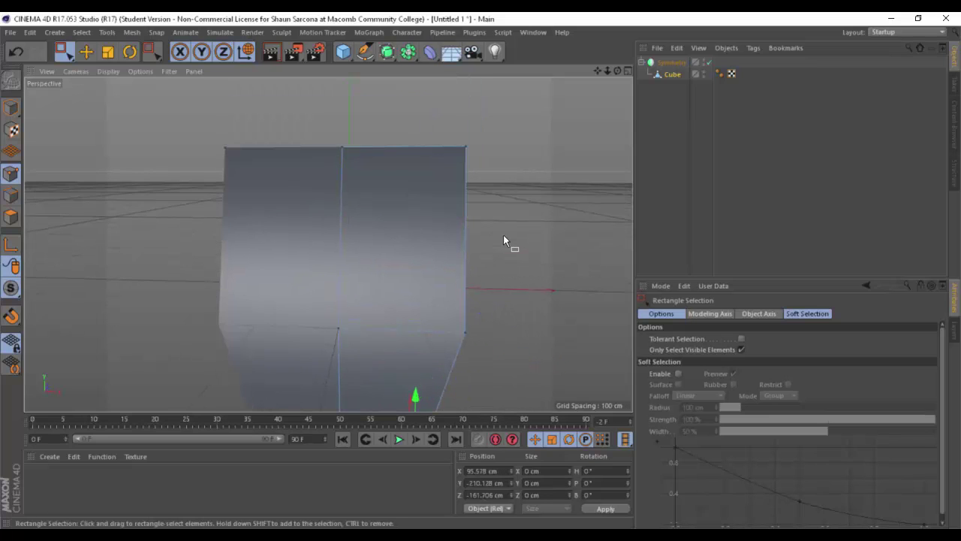
Set Rectangle Selection to Tolerant Selection and disable Only Select Visible Elements.
left_click_drag(414, 120, 508, 169)
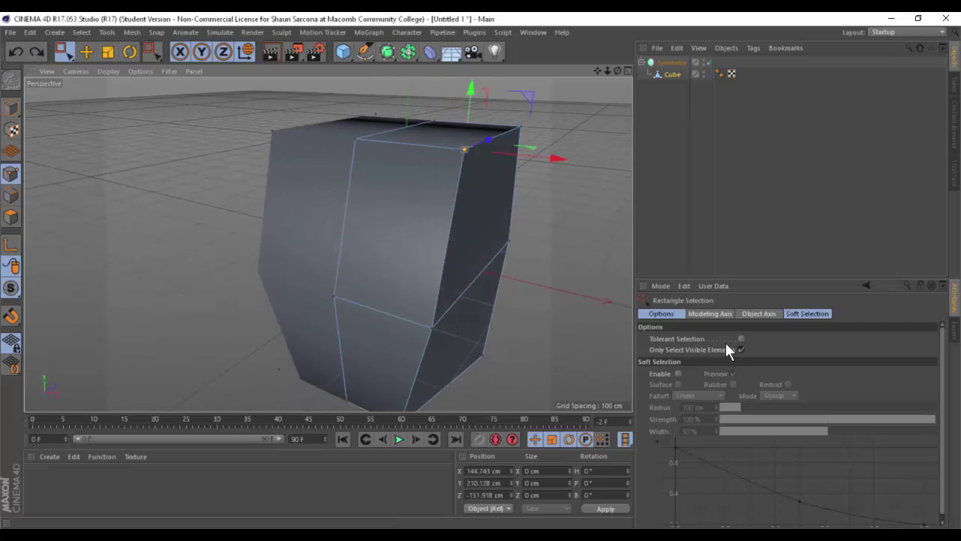
left_click(741, 349)
left_click(741, 338)
Select the outer points along the top of the half cube and move them inward along X.
left_click_drag(533, 286, 492, 205, "alt")
left_click_drag(415, 121, 413, 120)
left_click(515, 199)
left_click_drag(515, 200, 418, 132)
left_click_drag(538, 160, 518, 161)
Cut a horizontal Knife loop through the upper half and move its side points outward to about X 141 cm.
left_click_drag(544, 213, 453, 174, "alt")
key("k")
key("l")
left_click(273, 216)
key("space")
left_click_drag(453, 174, 378, 236)
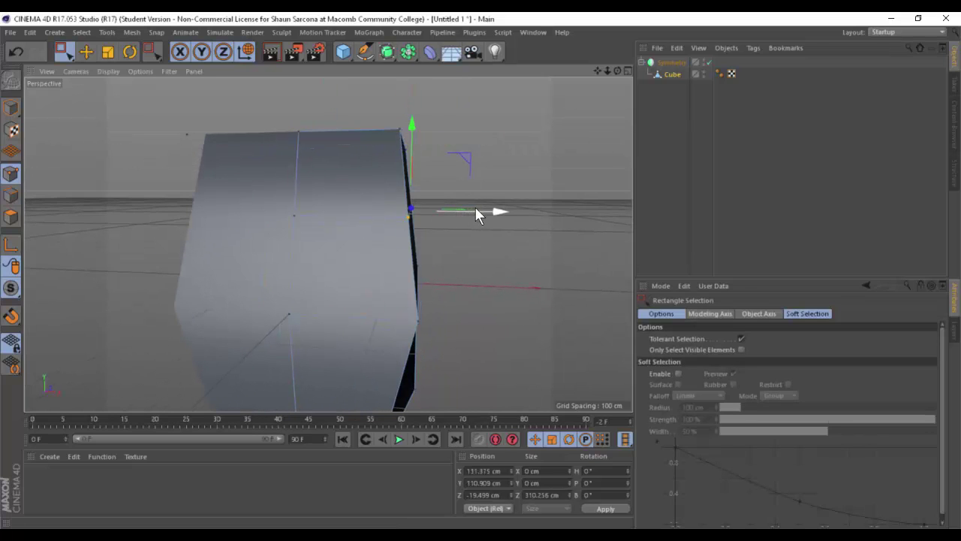
left_click_drag(476, 210, 371, 206)
Pull the upper loop's front points outward to about Z -190 cm and raise them to about Y 115 cm.
key("space")
key("space")
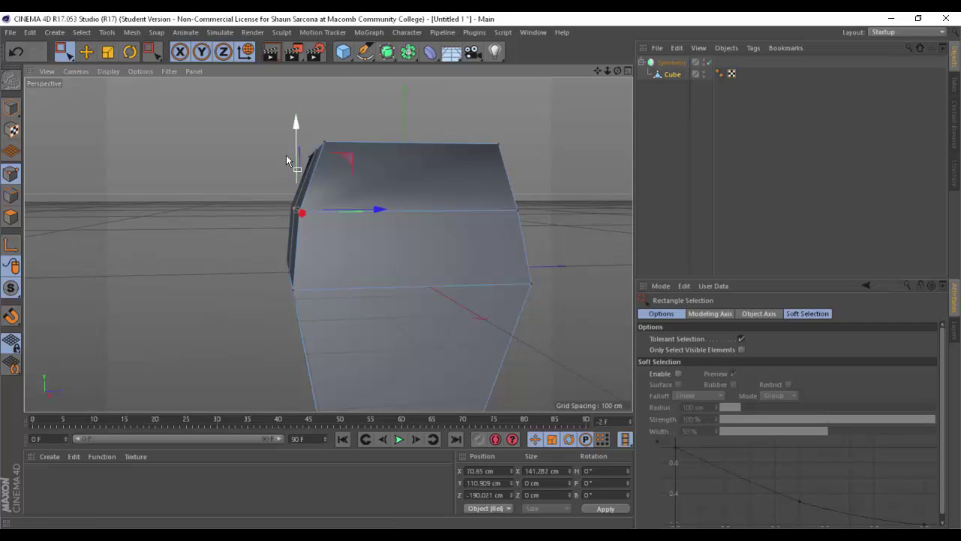
left_click_drag(295, 150, 295, 152)
Cut another horizontal Knife loop around the mesh midway through its lower half.
middle_click_drag(412, 217, 374, 147, "alt")
left_click_drag(376, 154, 446, 177, "alt")
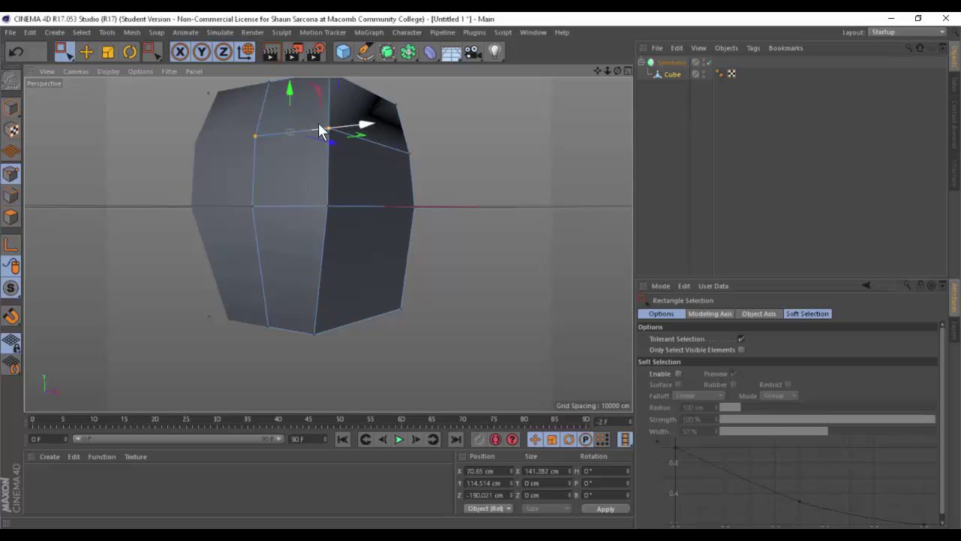
key("k")
key("l")
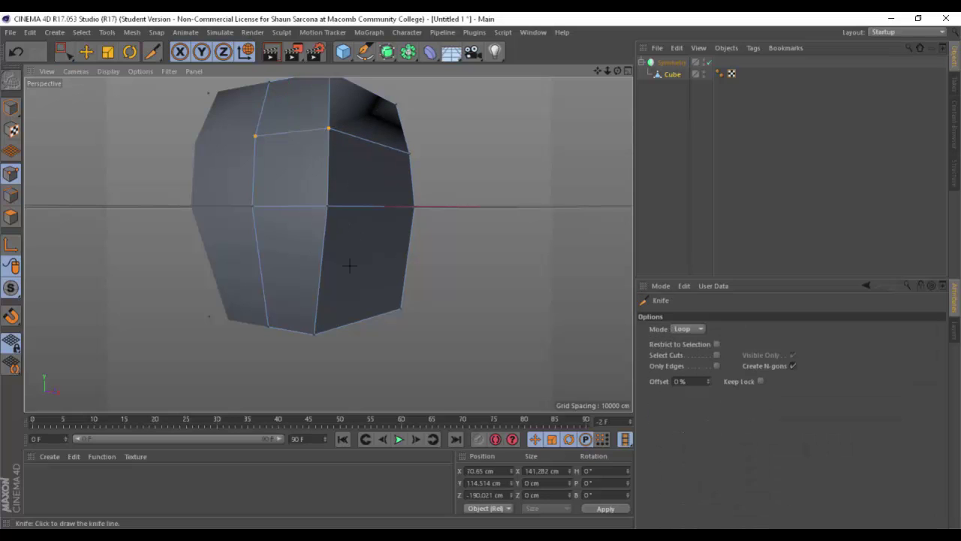
left_click(266, 268)
Move the lower loop's front points outward to about Z -193 cm and its back corner point to about X 145 cm.
left_click_drag(379, 269, 319, 268, "alt")
key("0")
left_click_drag(246, 246, 365, 265)
left_click_drag(471, 242, 299, 182, "alt")
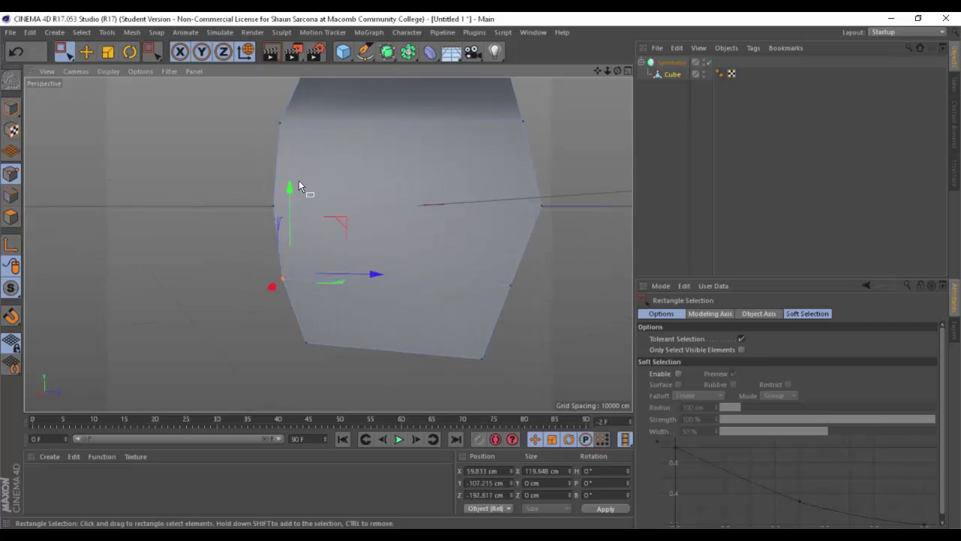
left_click_drag(406, 246, 352, 266, "alt")
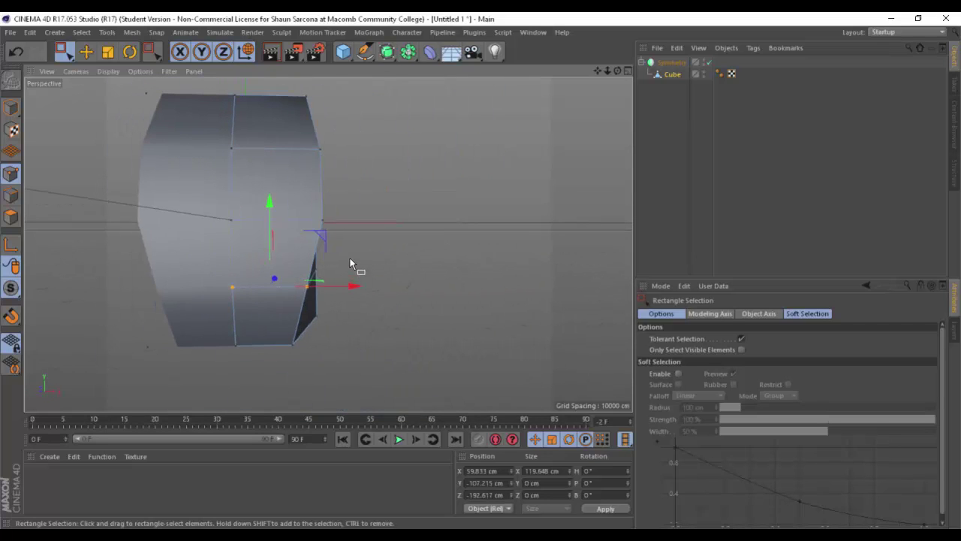
left_click_drag(332, 311, 338, 259, "alt")
left_click_drag(403, 259, 326, 278, "alt")
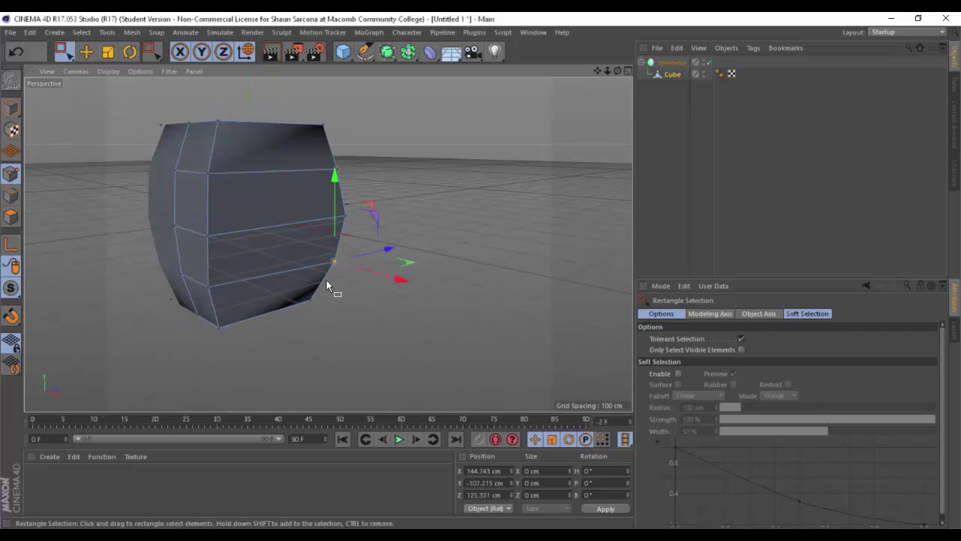
Cut a vertical Knife loop over the top and side between front and back, and pull its upper side point outward to about X 156 cm.
key("k")
left_click_drag(281, 152, 237, 150, "alt")
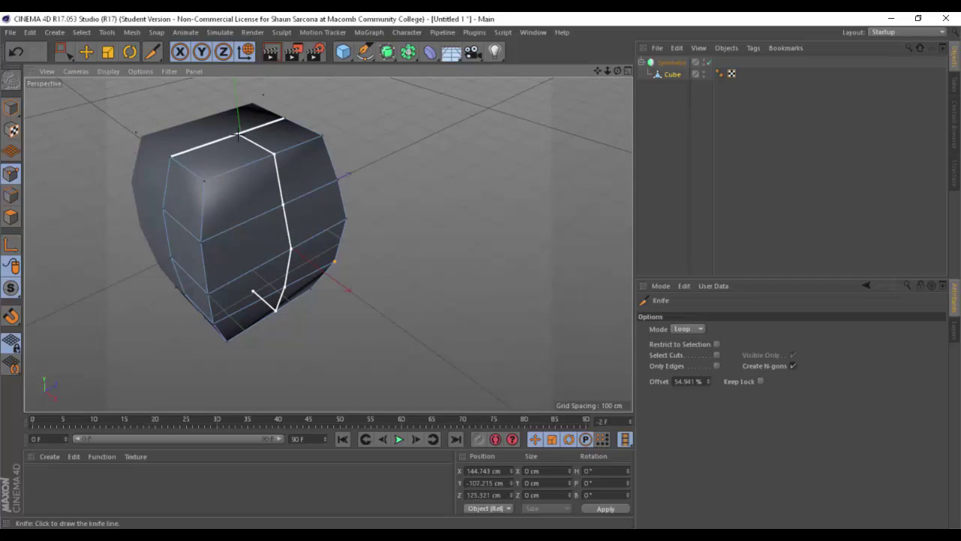
left_click(238, 136)
key("space")
left_click_drag(268, 198, 258, 221, "alt")
key("space")
key("e")
left_click(285, 208)
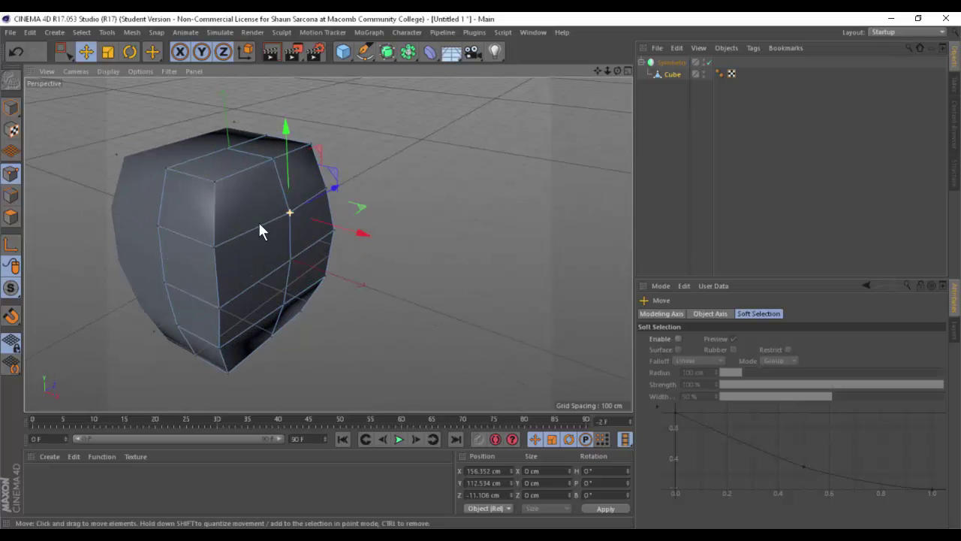
Select the whole vertical row of front corner points and move it inward to about X 102 cm and Z -139 cm.
left_click(217, 247)
left_click_drag(245, 264, 304, 297, "alt")
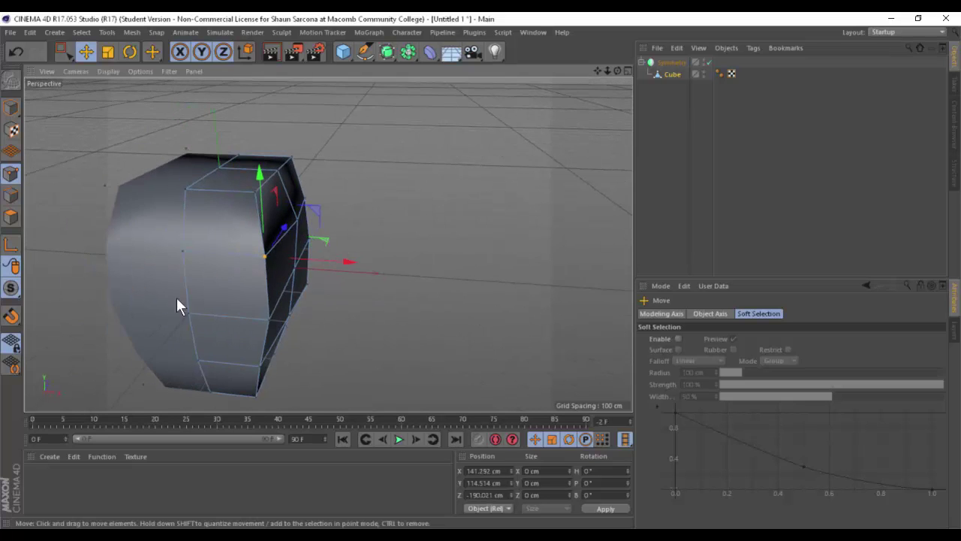
left_click_drag(177, 297, 258, 284, "alt")
key("0")
left_click_drag(242, 283, 268, 306, "shift")
left_click_drag(232, 148, 247, 166, "shift")
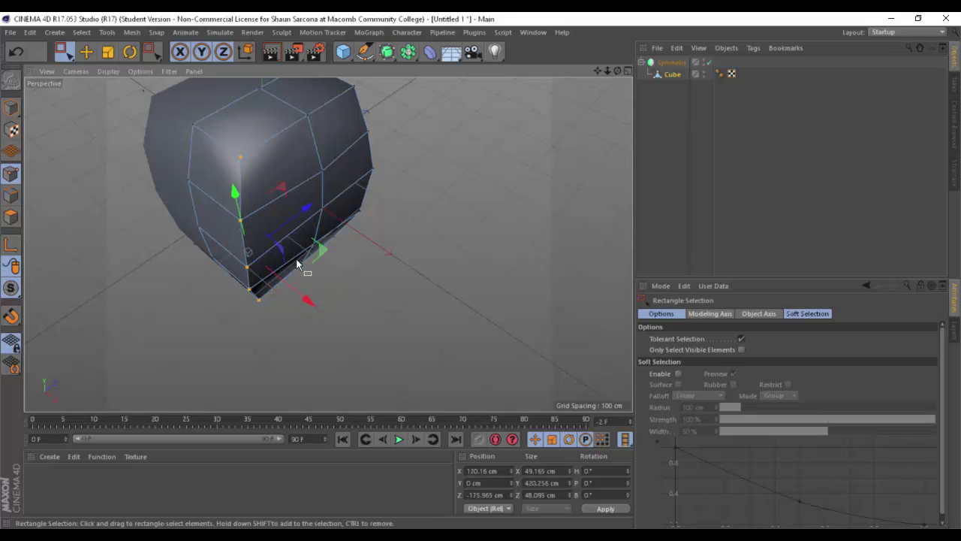
left_click_drag(301, 291, 301, 202)
left_click_drag(303, 255, 255, 221, "alt")
middle_click_drag(255, 221, 335, 233, "alt")
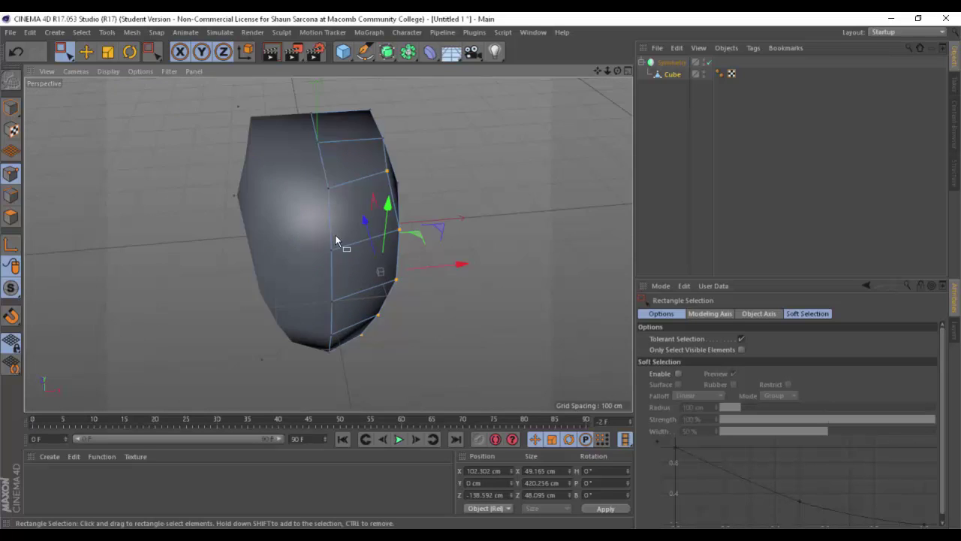
left_click_drag(335, 234, 303, 201, "alt")
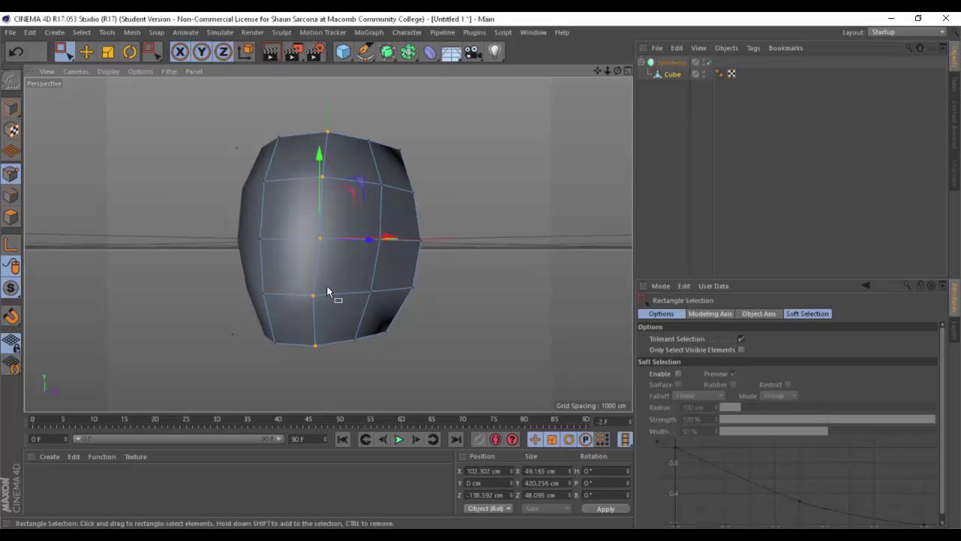
Round the back of the head by pulling the upper loop's back points outward to about Z 152 cm.
left_click_drag(450, 246, 420, 211, "alt")
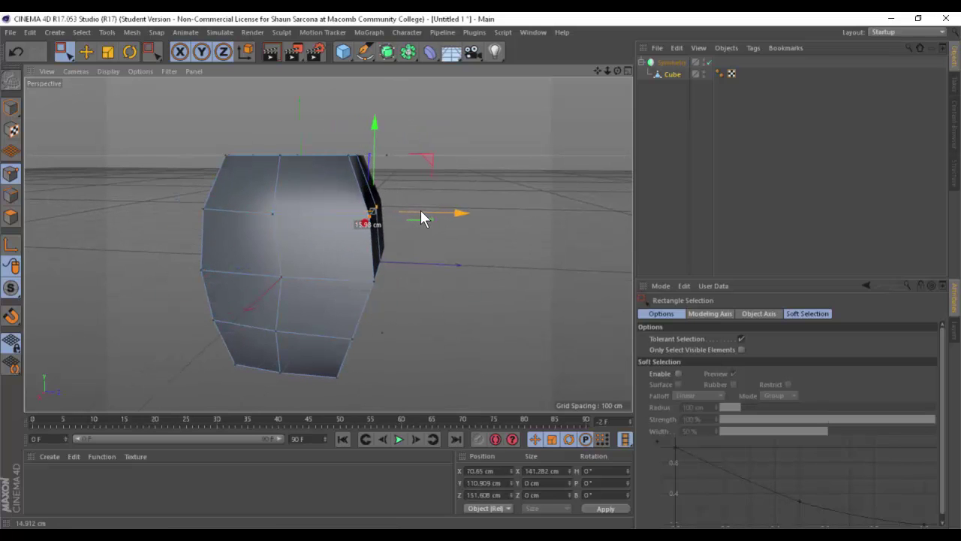
left_click_drag(404, 280, 349, 348, "alt")
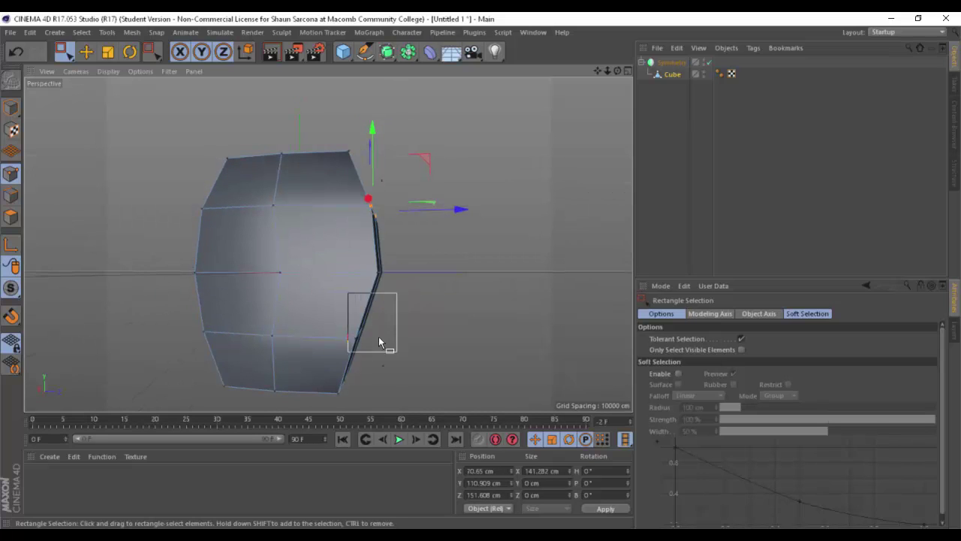
left_click_drag(411, 332, 238, 299, "alt")
Adjust the middle points on the head's side, pulling the upper one outward to about X 162 cm.
left_click(290, 287)
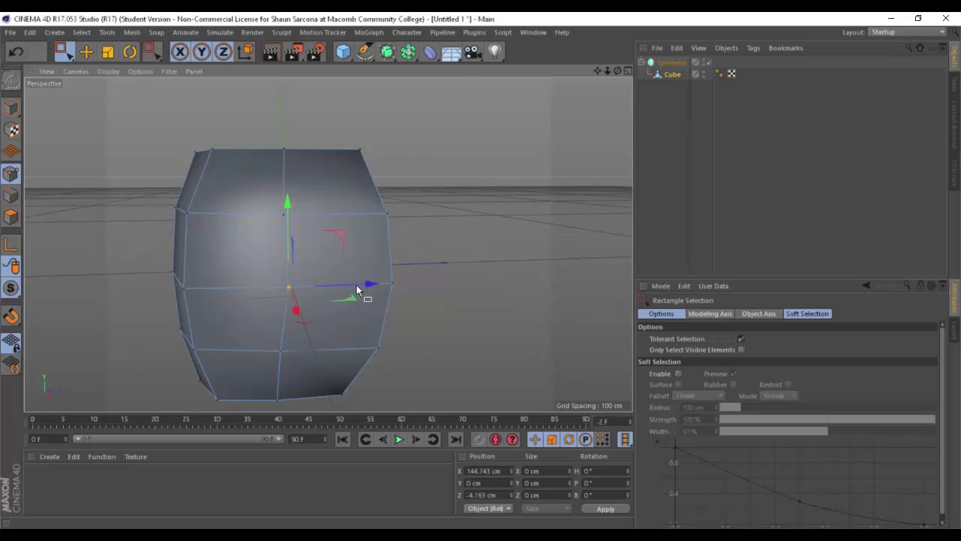
left_click_drag(356, 284, 305, 230, "alt")
left_click_drag(315, 230, 356, 219, "alt")
left_click_drag(303, 240, 302, 272, "alt")
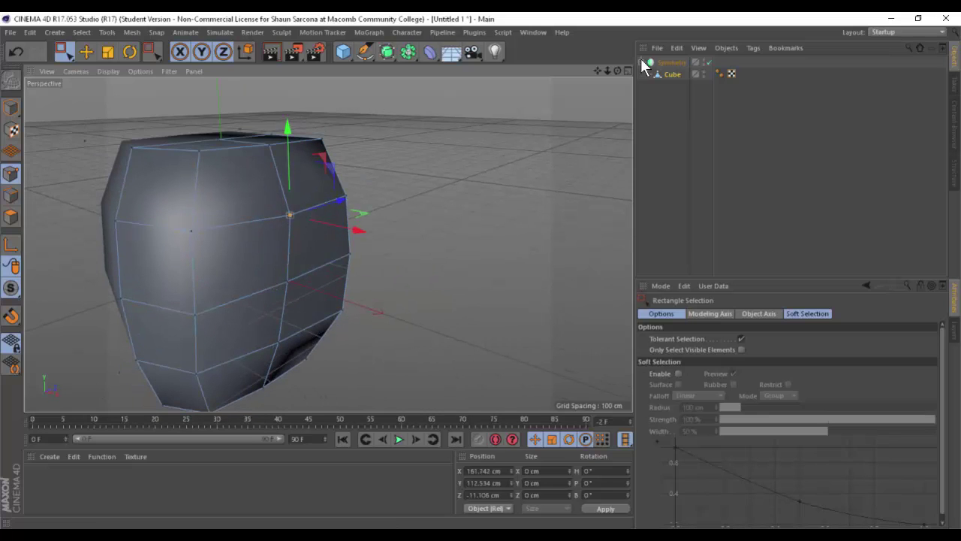
Try smoothing the head by adding a Subdivision Surface as the parent of the Symmetry object.
left_click(668, 63)
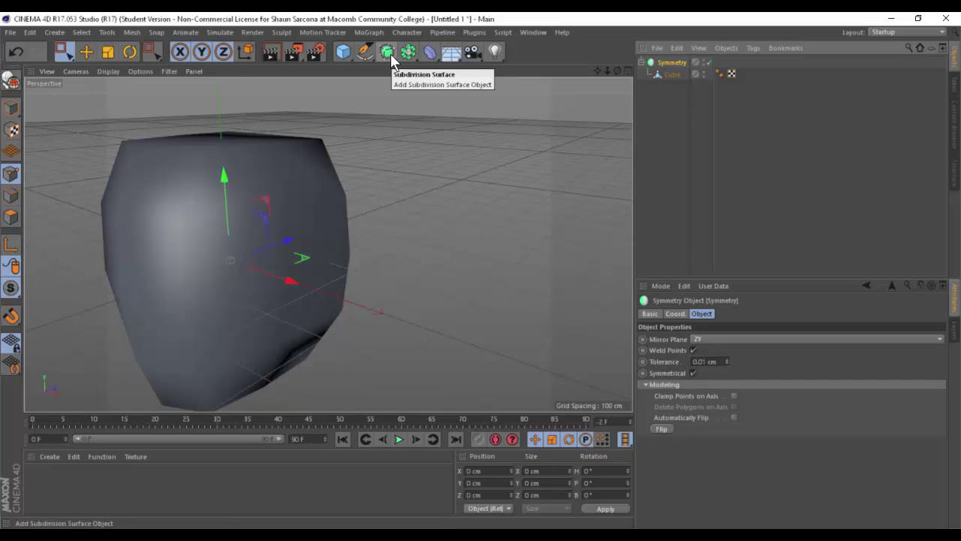
left_click(391, 60)
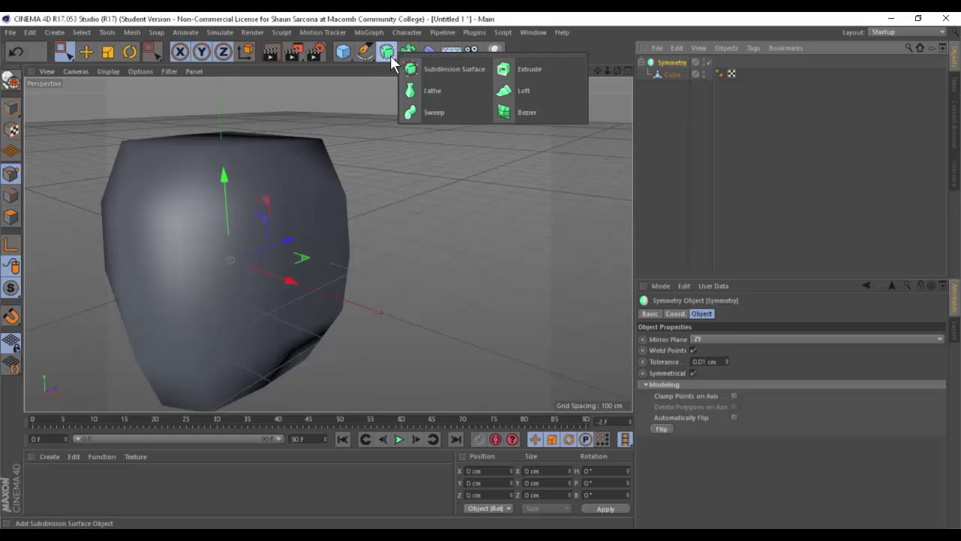
left_click(412, 69)
left_click_drag(434, 231, 373, 232, "alt")
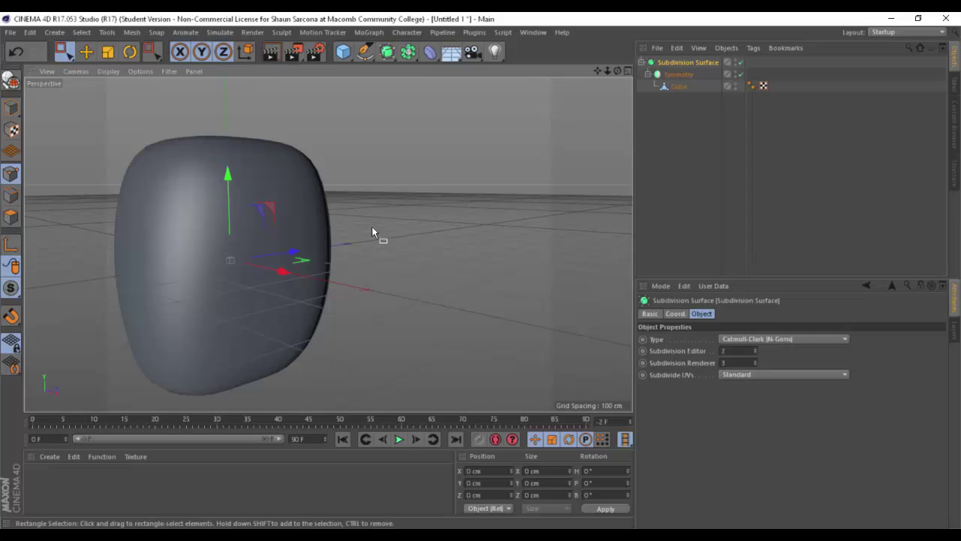
key("ctrl+z")
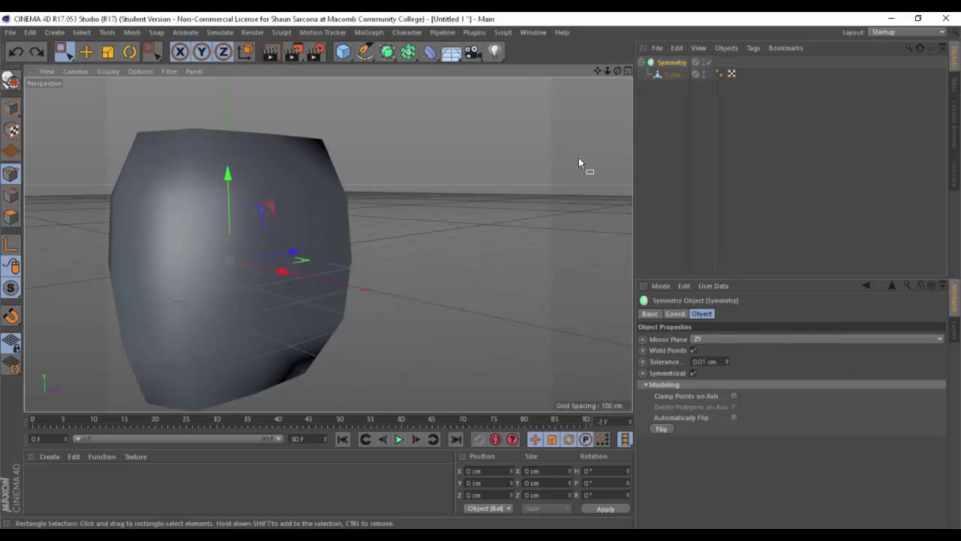
Add an Instance object as the parent of the Symmetry object, with Symmetry as its reference object.
right_click(668, 63)
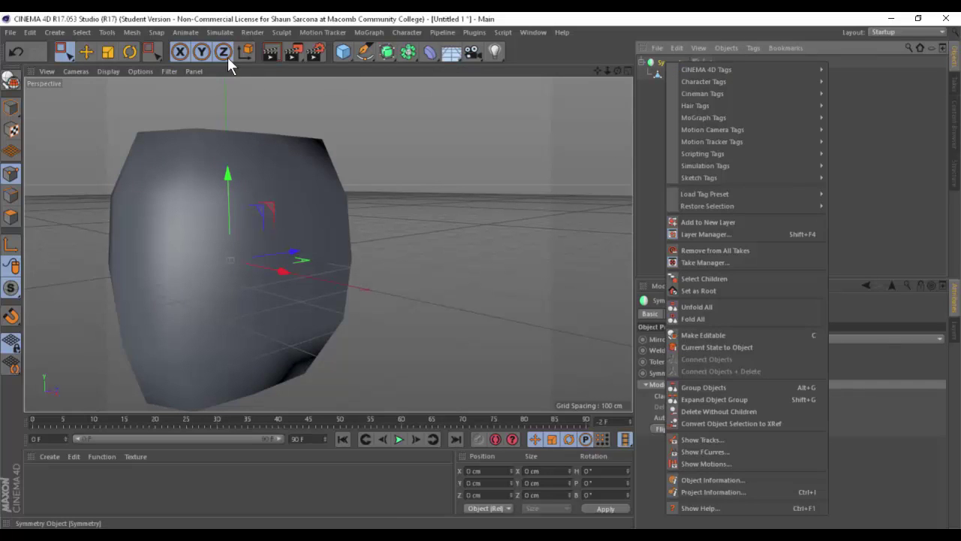
left_click(28, 32)
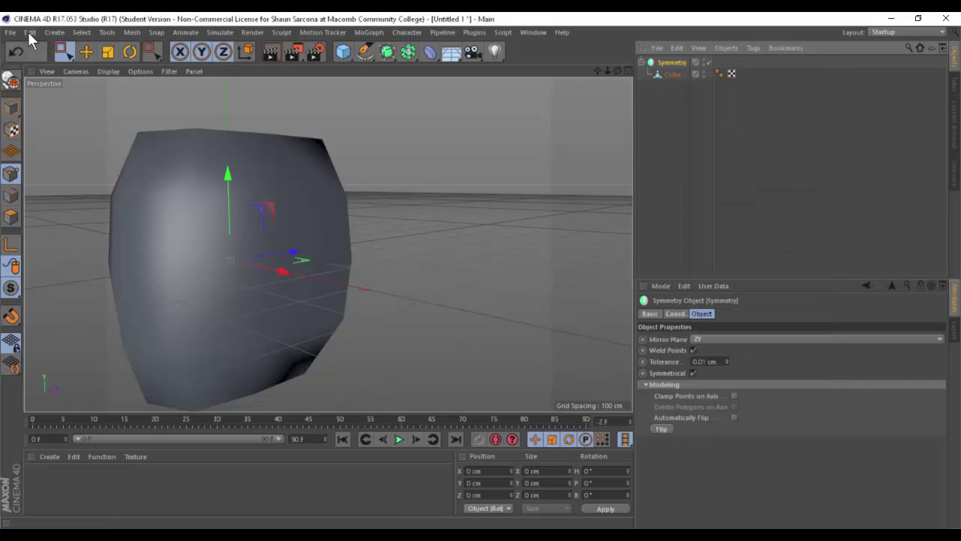
left_click(410, 52)
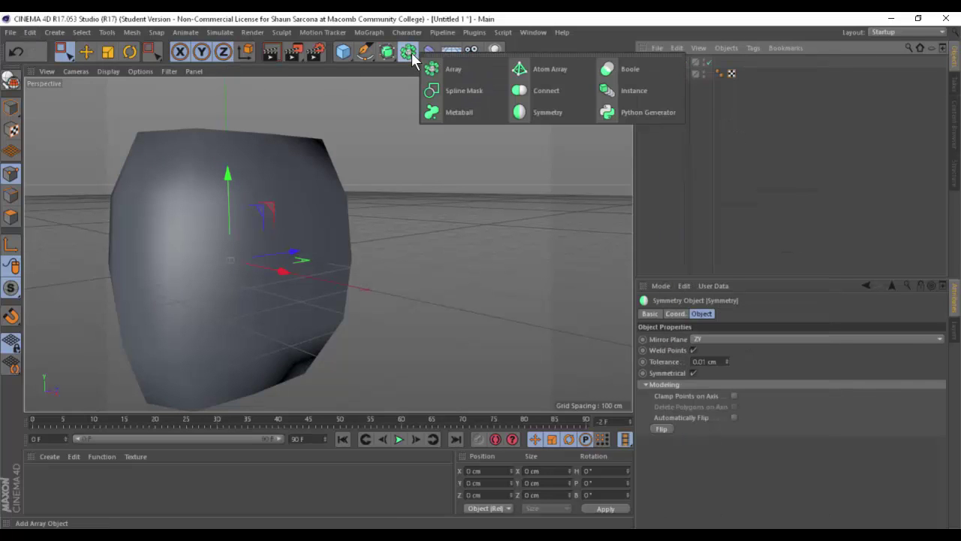
left_click(648, 89)
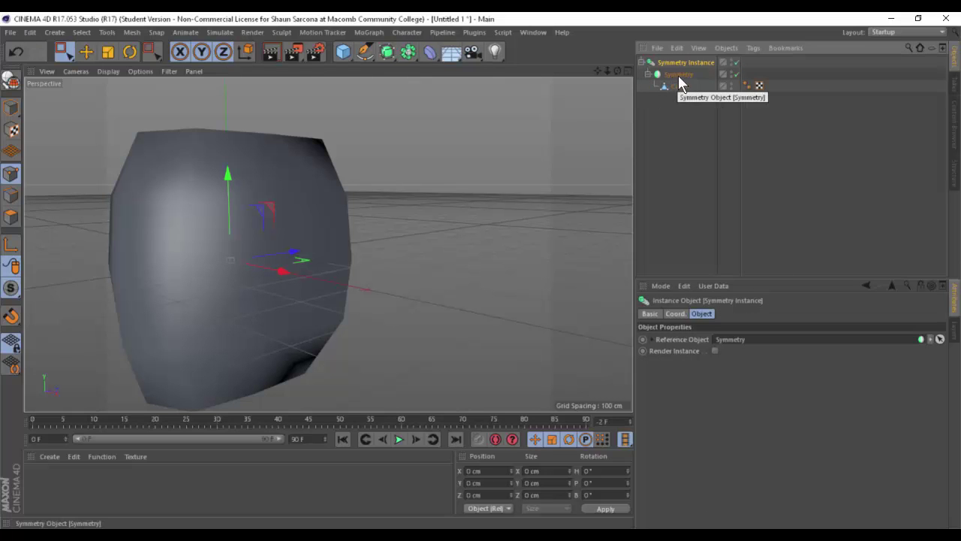
left_click_drag(390, 204, 635, 140, "alt")
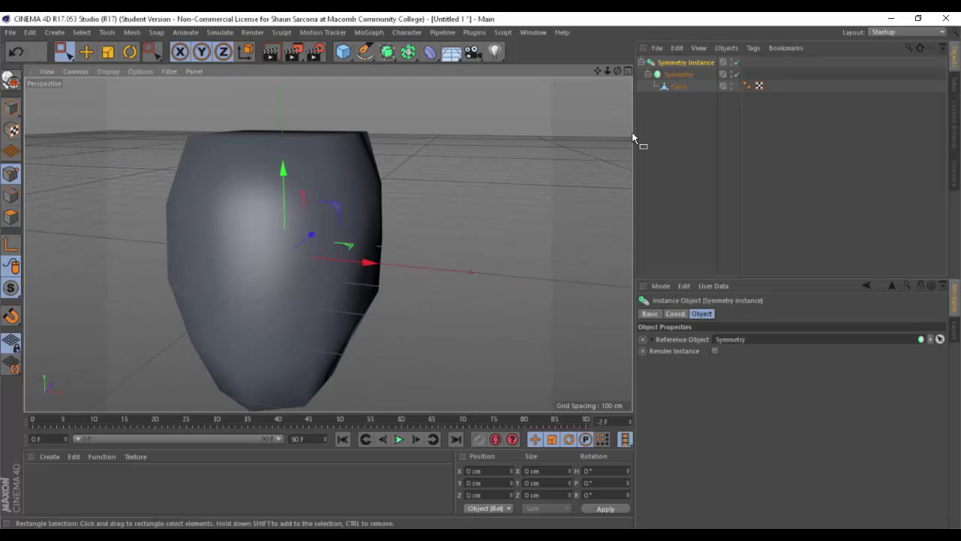
Move the Symmetry object out of the Instance and the cube out of the Symmetry object in the hierarchy.
left_click(673, 74)
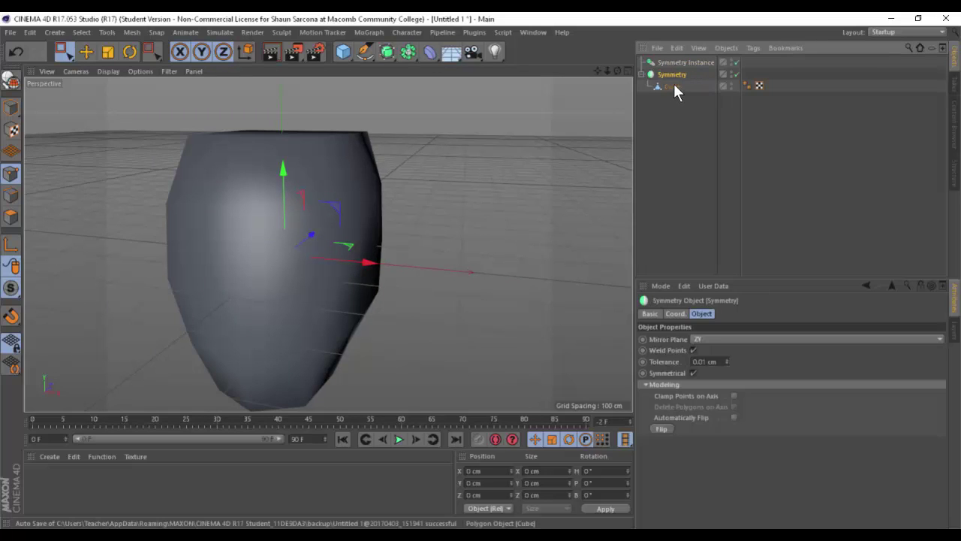
left_click(667, 86)
left_click(672, 75)
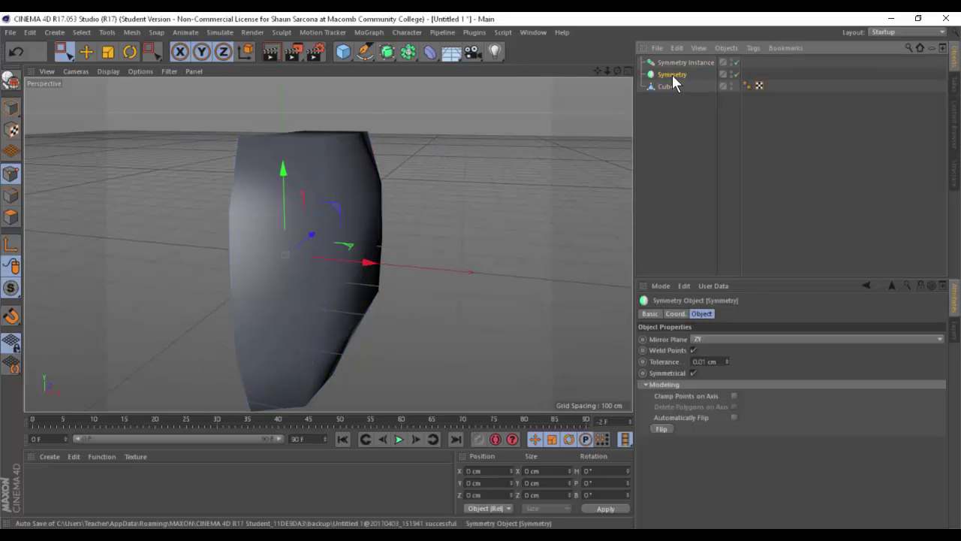
Delete the Symmetry object and set the cube as the Instance's reference object.
key("Delete")
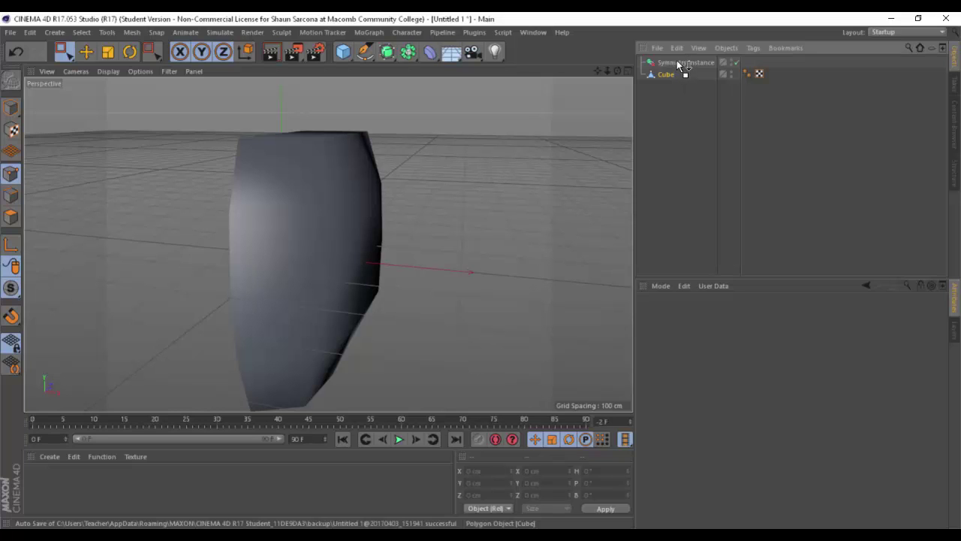
left_click_drag(677, 60, 677, 62)
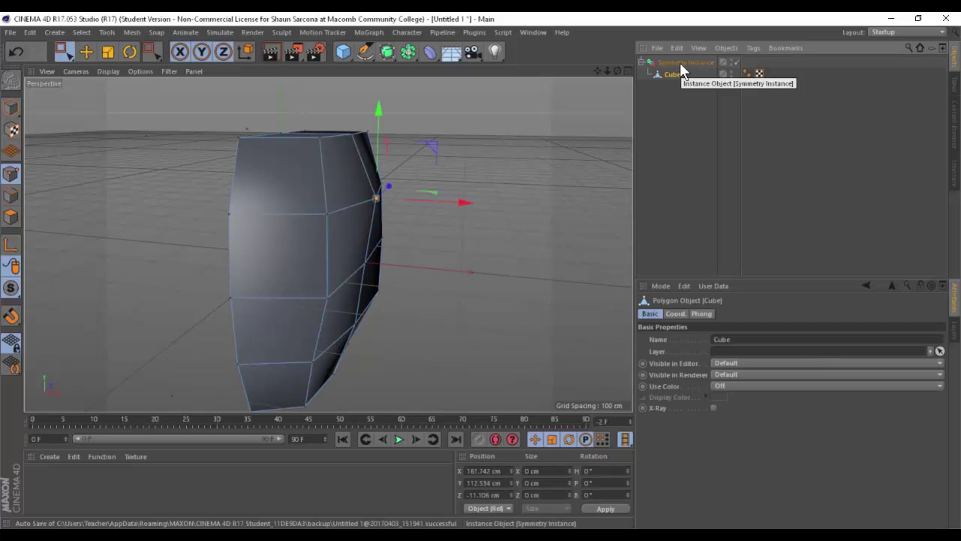
left_click(679, 61)
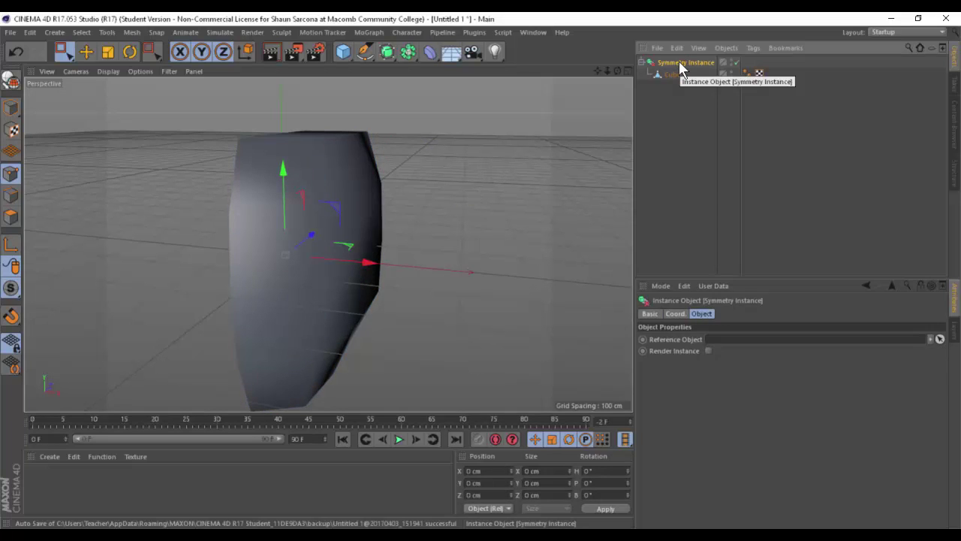
key("ctrl+z")
left_click_drag(674, 74, 701, 342)
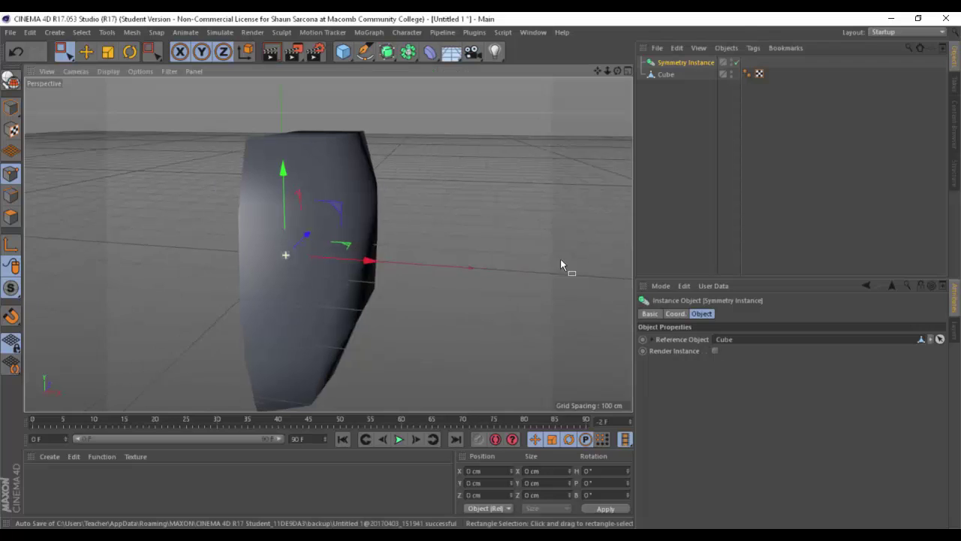
Try moving the Instance away from the cube along the X axis and undo the move.
mouse_move(560, 258)
left_mouse_down("alt")
mouse_move(543, 272)
mouse_move(552, 267)
left_mouse_up("alt")
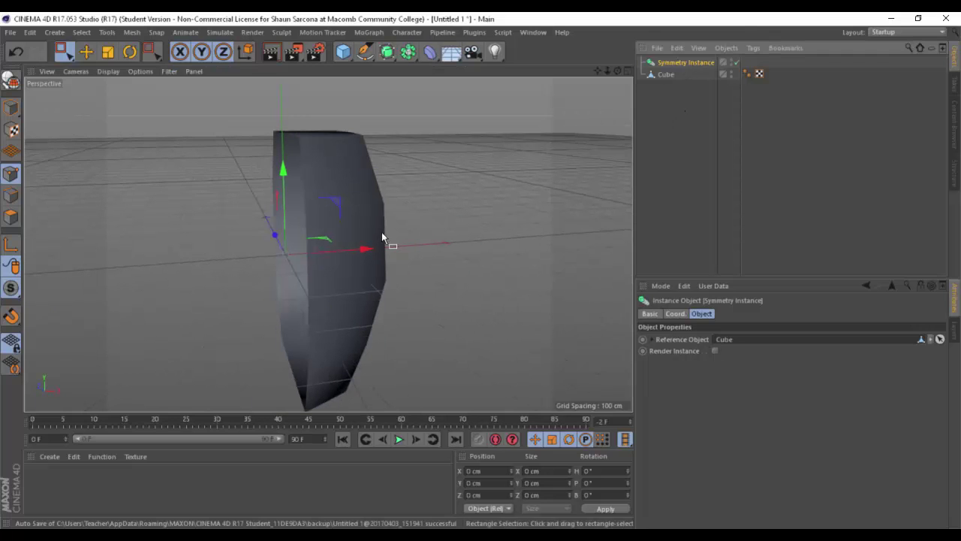
left_click_drag(367, 247, 188, 262)
key("ctrl+z")
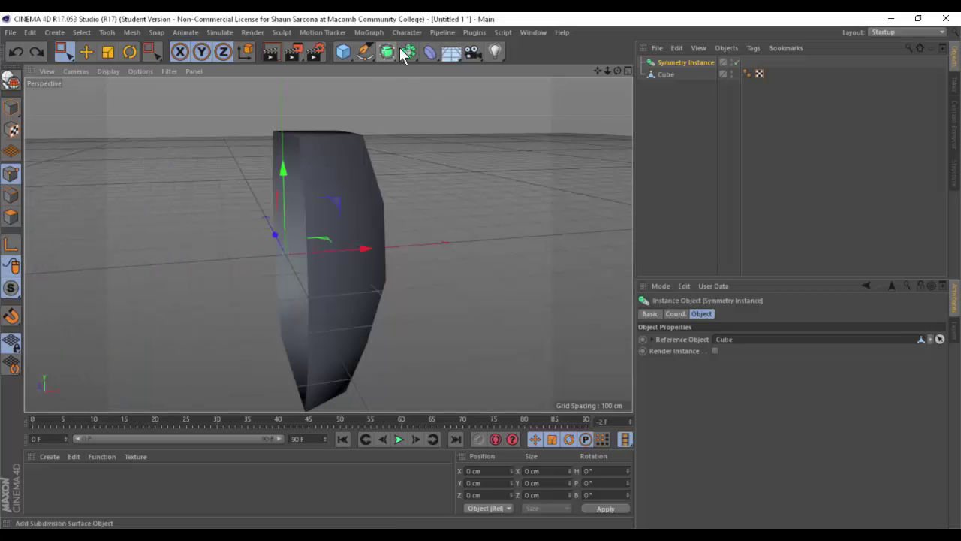
Add a new Symmetry object as the parent of the Instance to mirror the half head.
left_click(404, 51)
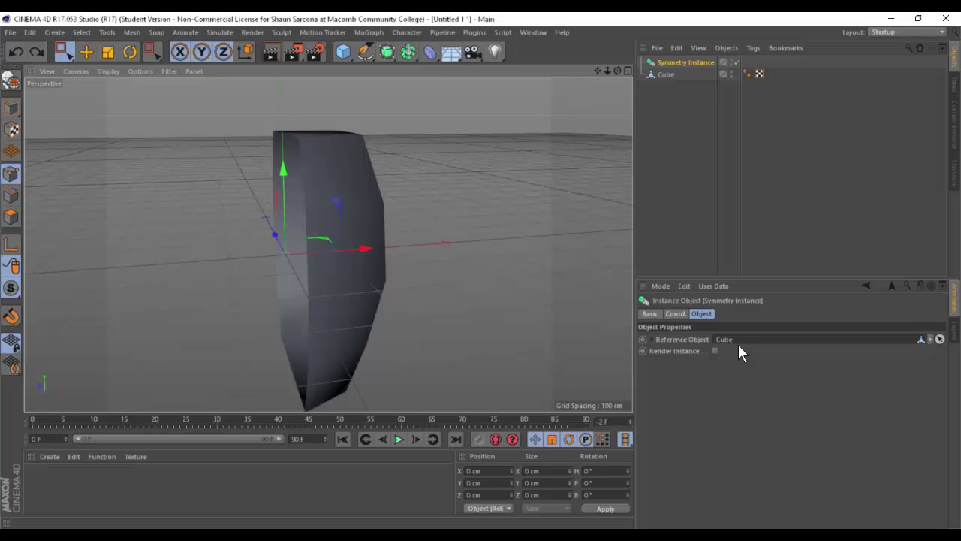
left_click(406, 52)
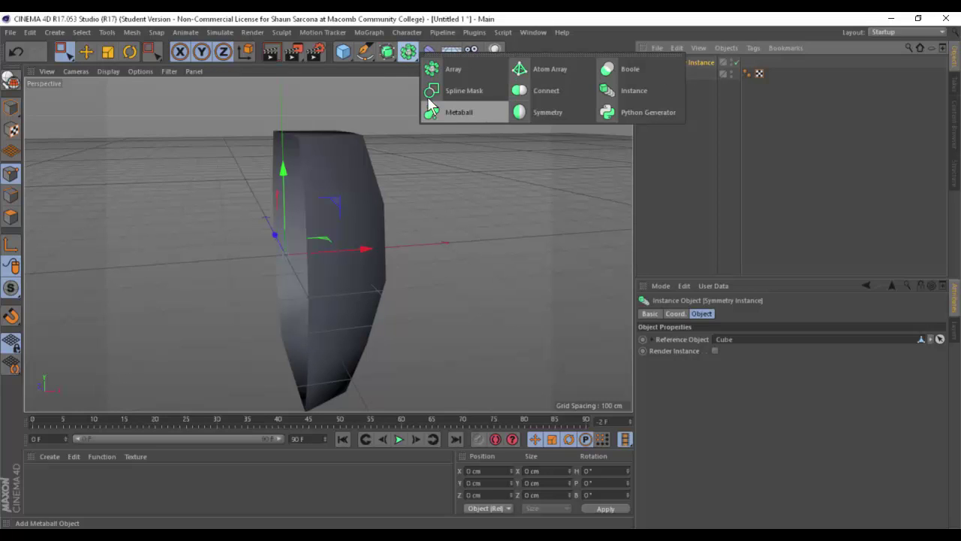
left_click(388, 54)
left_click(411, 49)
left_click(410, 50)
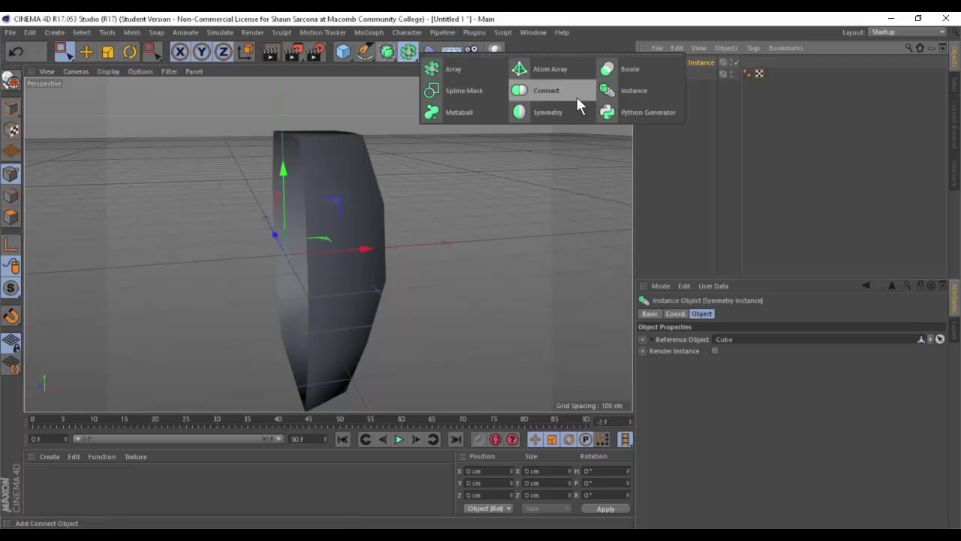
left_click(532, 112)
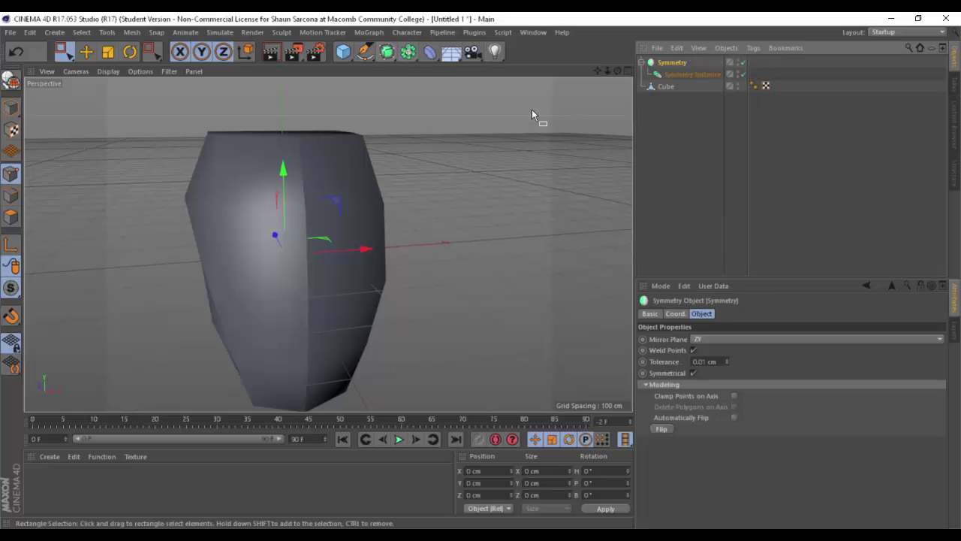
Add a Subdivision Surface as the parent of the Symmetry object, and select the cube and its Instance in turn.
left_click(387, 51, "alt")
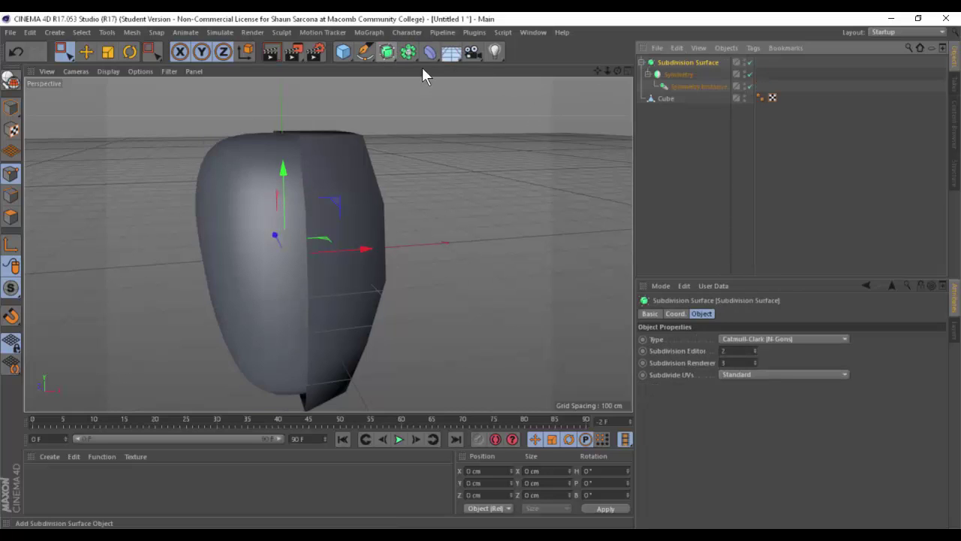
left_click_drag(498, 135, 706, 96, "alt")
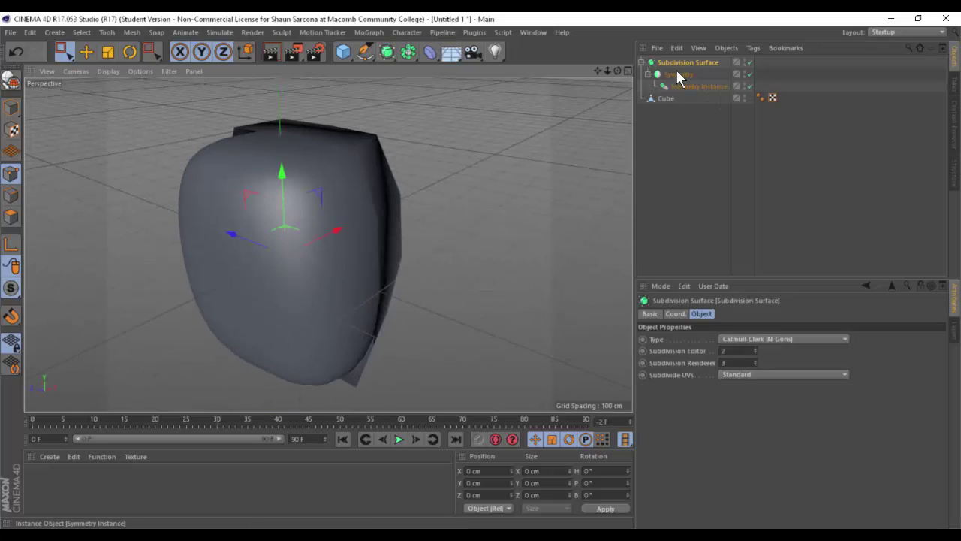
left_click(670, 98)
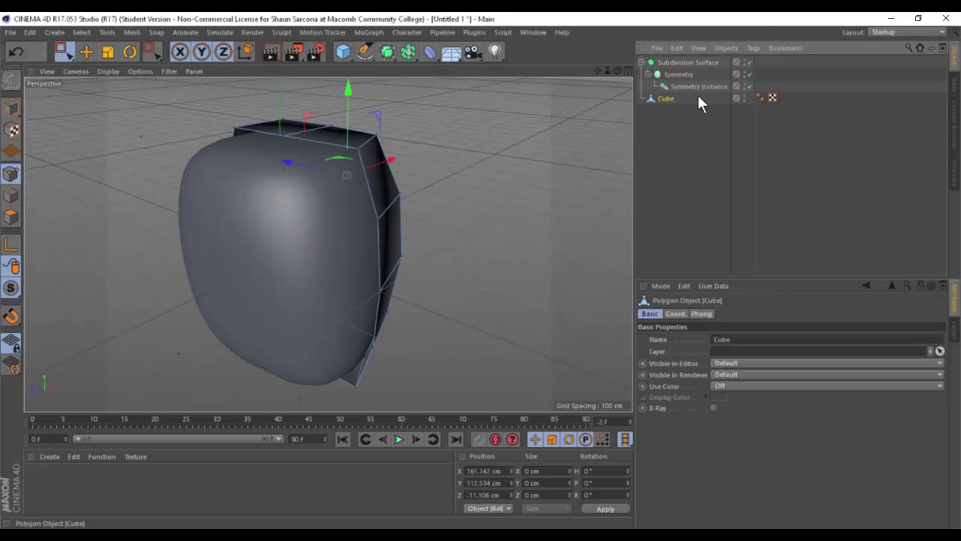
left_click(690, 87)
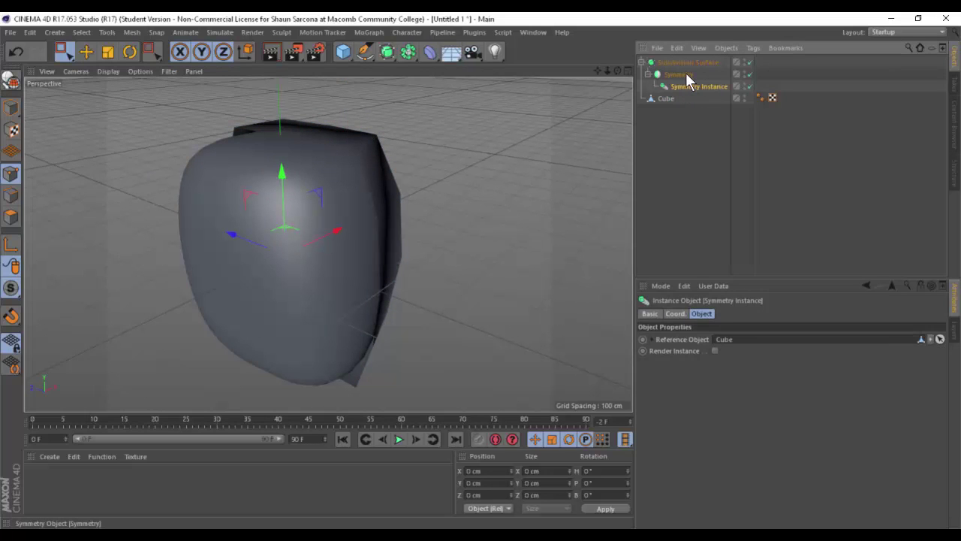
Examine the Subdivision Surface, Symmetry and Cube hierarchy, and inspect the Cube's half mesh and side points from several angles.
left_click(698, 76)
left_click(698, 63)
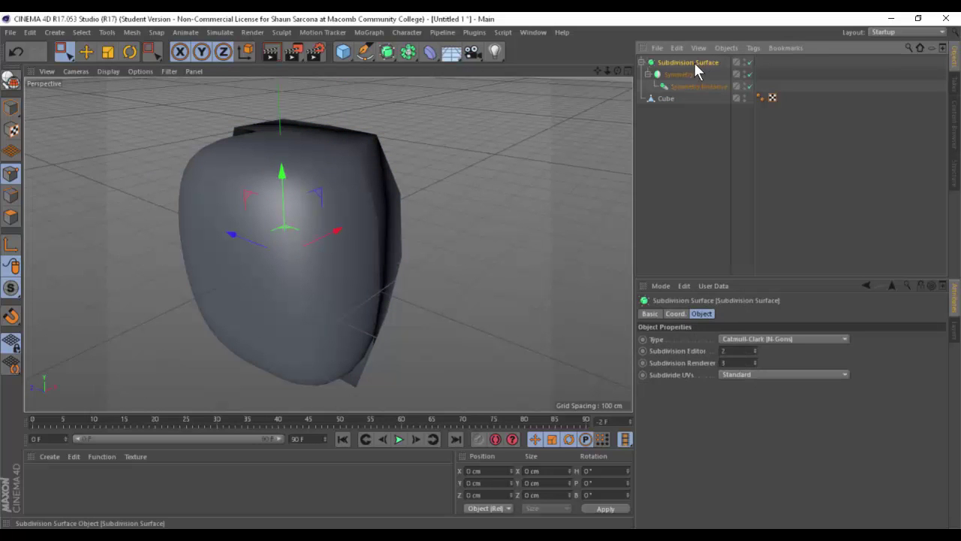
left_click_drag(461, 156, 614, 86, "alt")
left_click(666, 98)
left_click_drag(466, 158, 452, 139, "alt")
left_click_drag(517, 160, 336, 172, "alt")
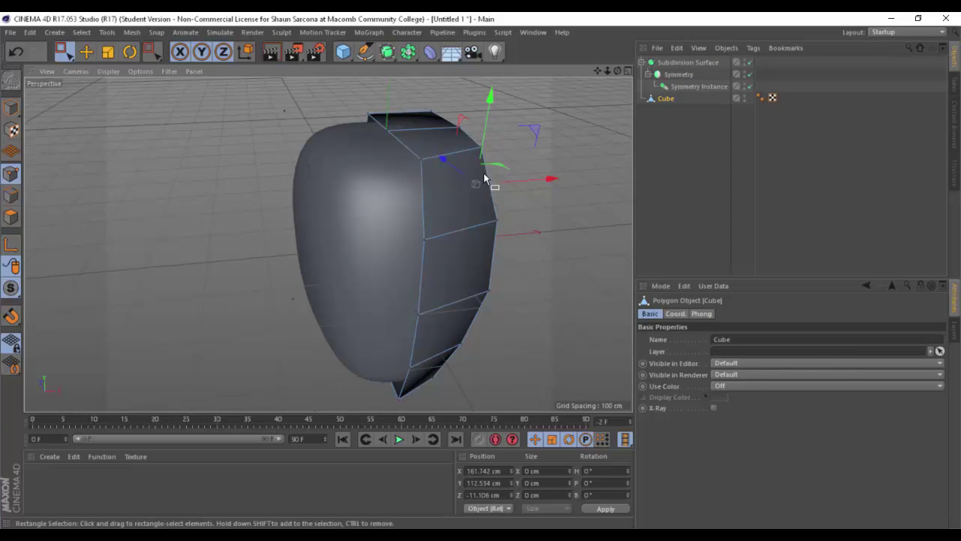
left_click_drag(517, 251, 411, 210, "alt")
left_click(467, 240)
left_click_drag(490, 249, 592, 208)
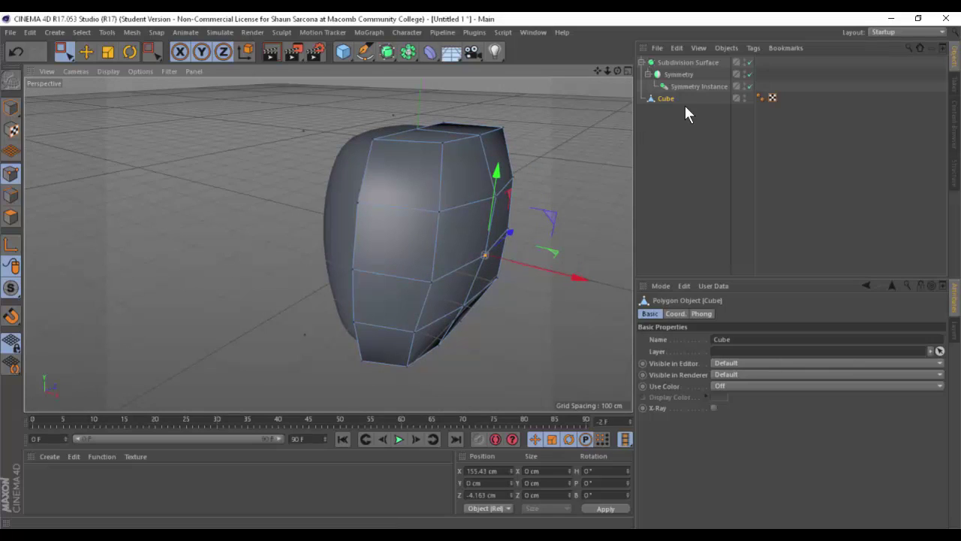
Set the Cube's visibility in the renderer to Off and render the viewport to check the smoothed symmetrical form.
left_click(745, 101)
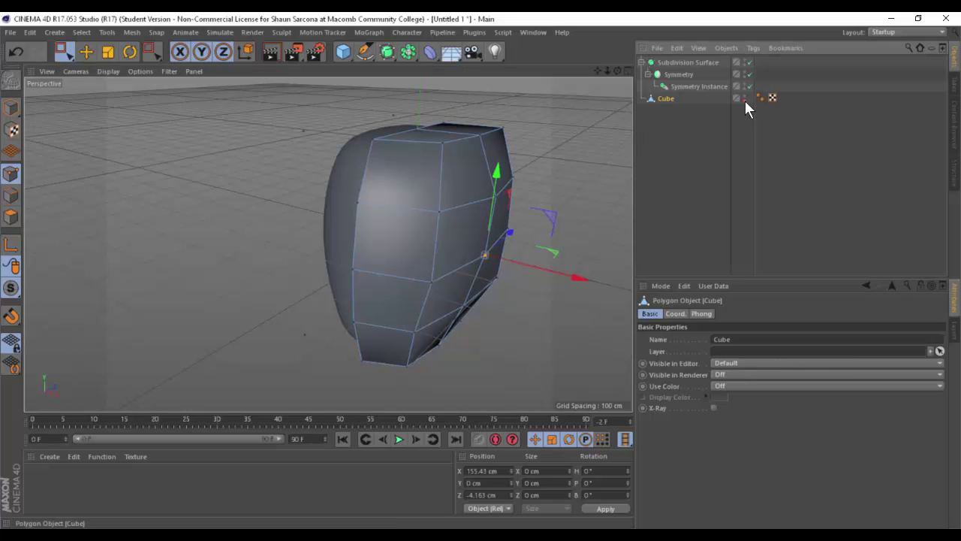
middle_click_drag(499, 141, 471, 155, "alt")
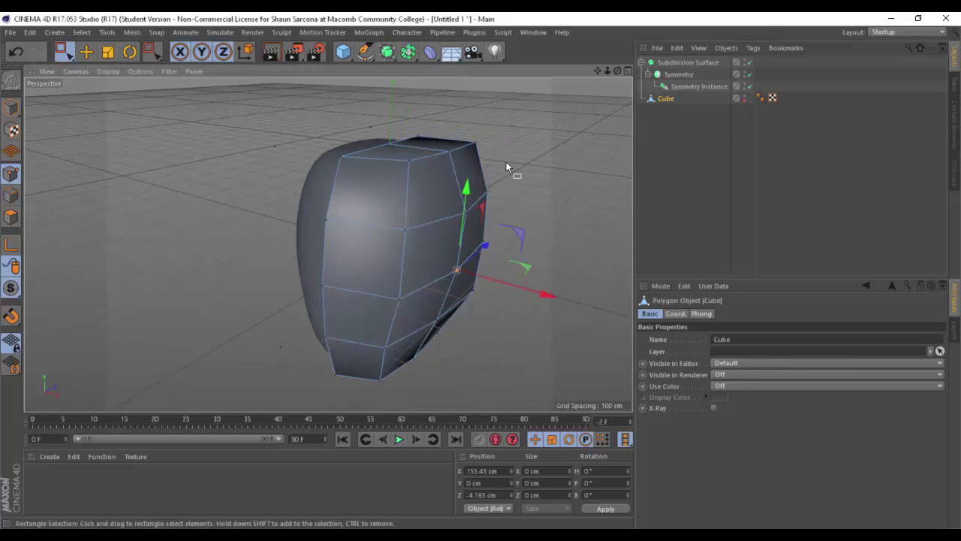
key("ctrl+r")
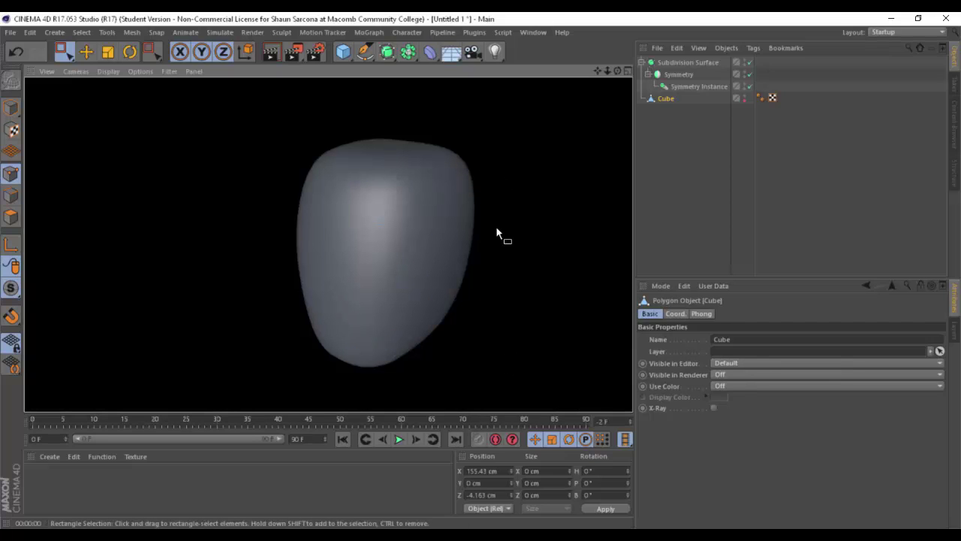
left_click(552, 248)
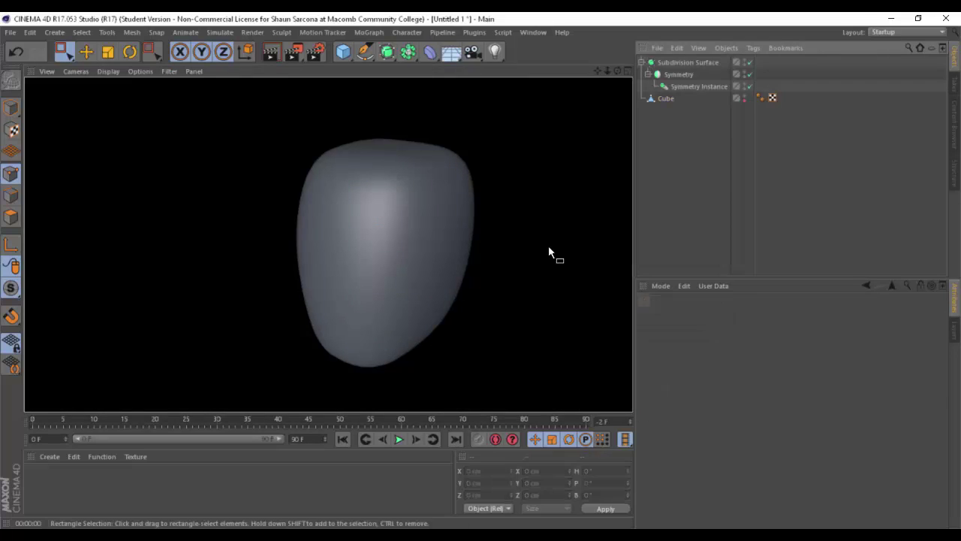
Lower the Cube's front and rear top edge points, bringing the rear ones to about 189 cm in Y, to round the crown.
left_click(667, 97)
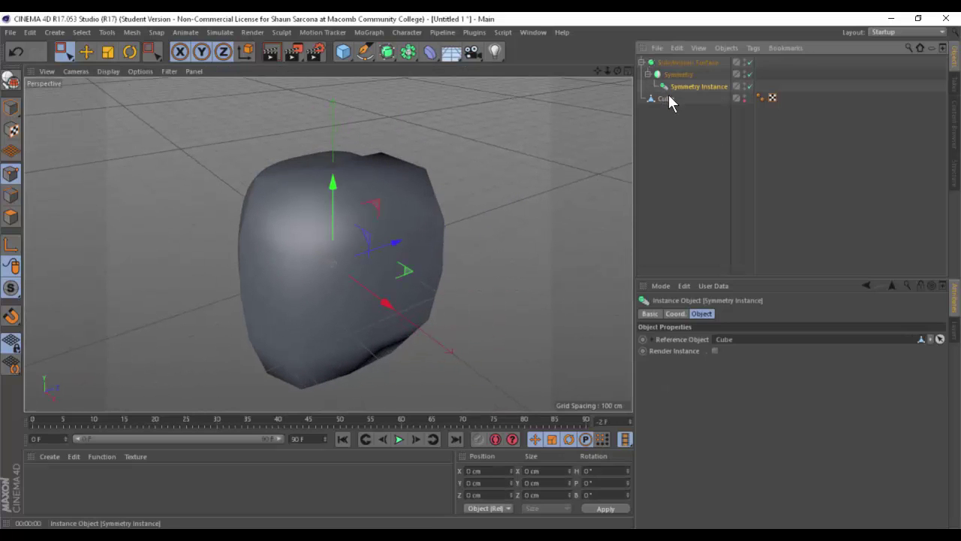
left_click_drag(466, 174, 332, 184, "alt")
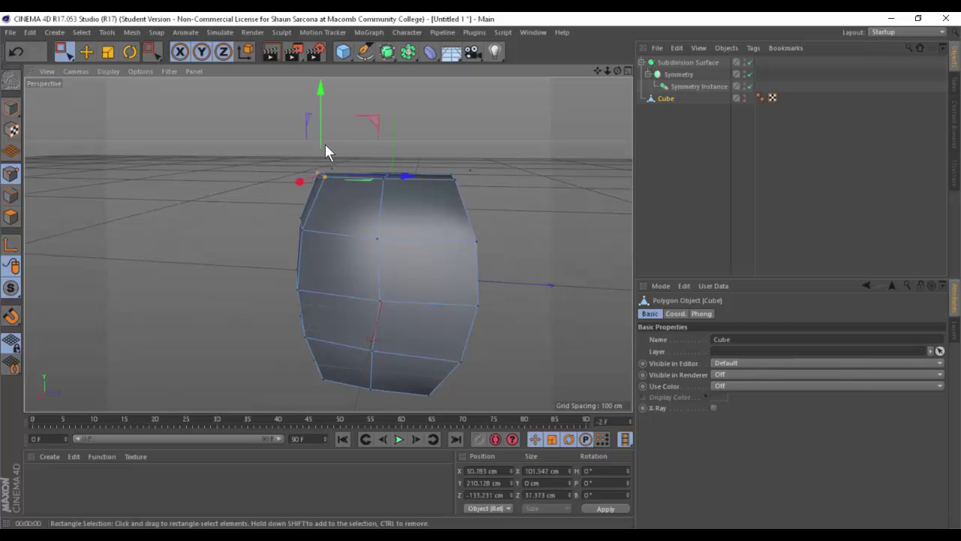
left_click_drag(321, 146, 322, 152)
left_click_drag(432, 198, 455, 154)
left_click_drag(386, 201, 403, 226, "alt")
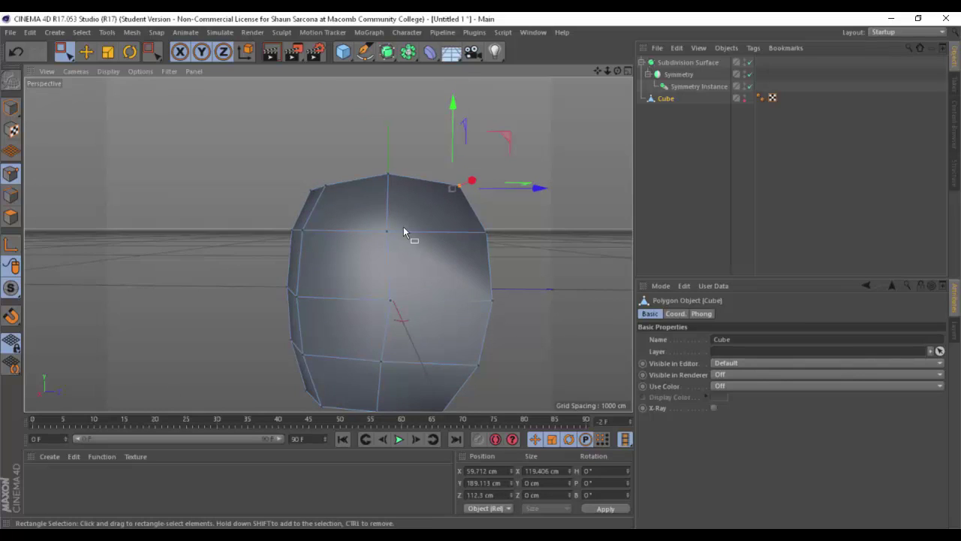
middle_click_drag(403, 226, 411, 232, "alt")
left_click_drag(410, 232, 394, 230, "alt")
Select the three points down the Cube's rear outer side edge and shift them slightly inward.
left_click(393, 235)
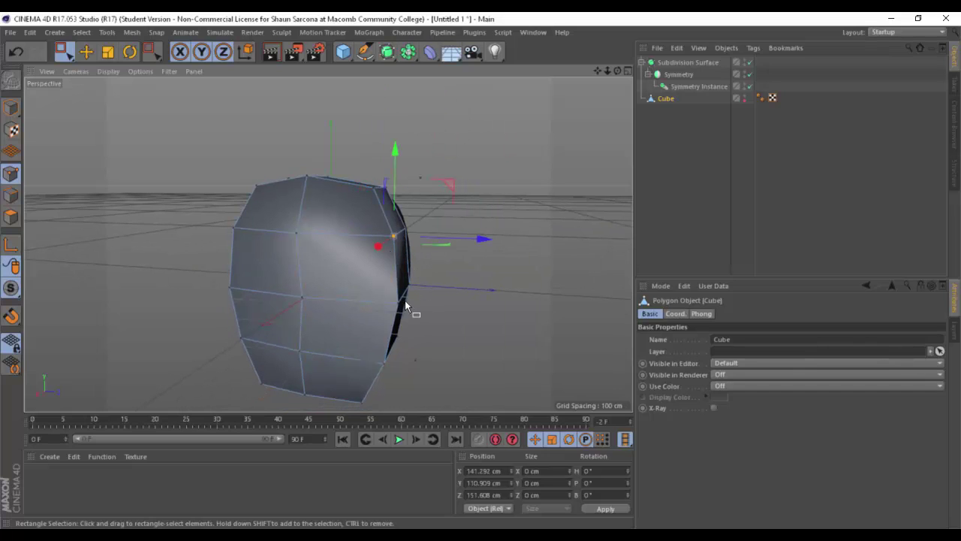
left_click_drag(408, 326, 397, 298, "alt")
left_click(398, 303, "shift")
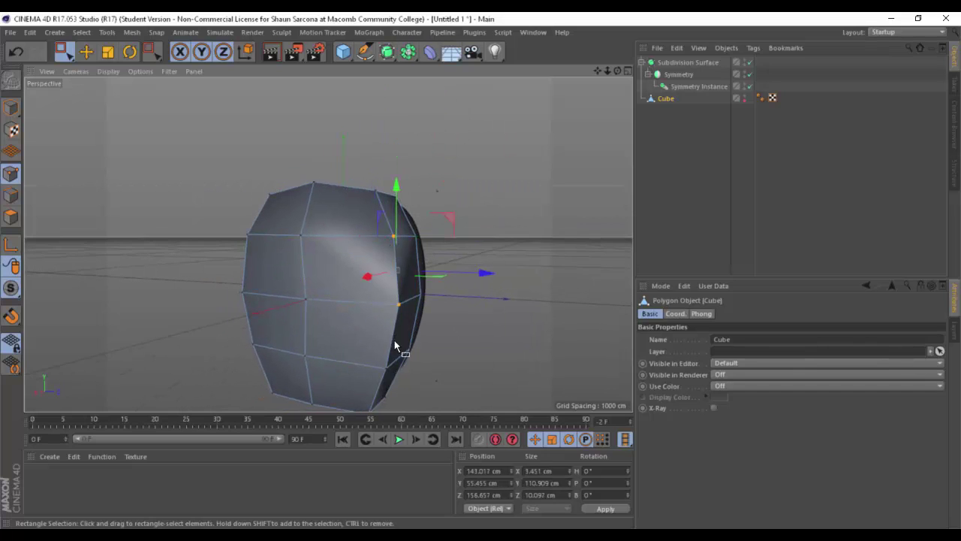
left_click(383, 379, "shift")
left_click_drag(458, 305, 449, 305)
middle_click_drag(368, 395, 378, 339, "alt")
Reposition the Cube's bottom rear outer corner point to about 95 cm in X and 61 cm in Z.
left_click_drag(374, 348, 392, 356)
key("z")
left_click(402, 359)
left_click(381, 352)
left_click_drag(459, 336, 341, 278, "alt")
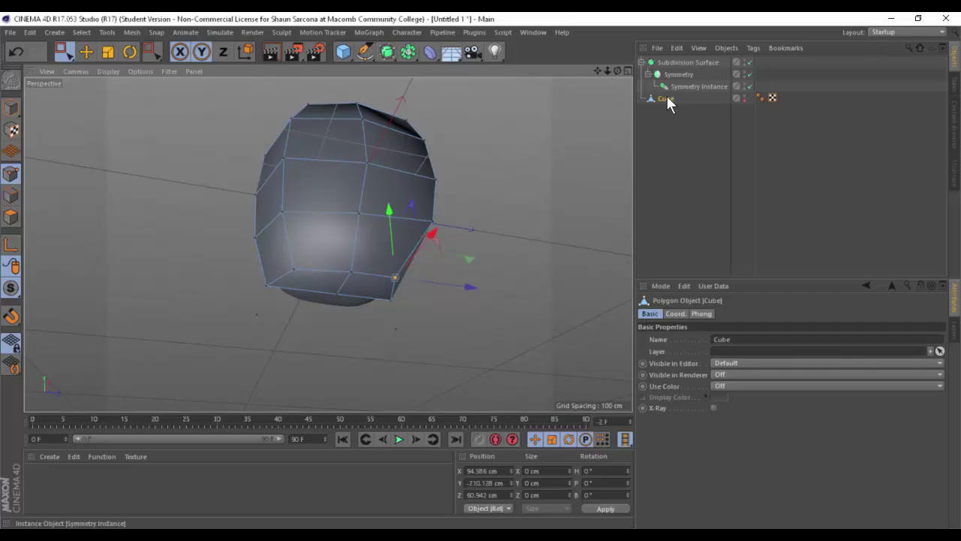
Select the Cube's two bottom polygons and inset them about 25 cm with Extrude Inner.
left_click(11, 216)
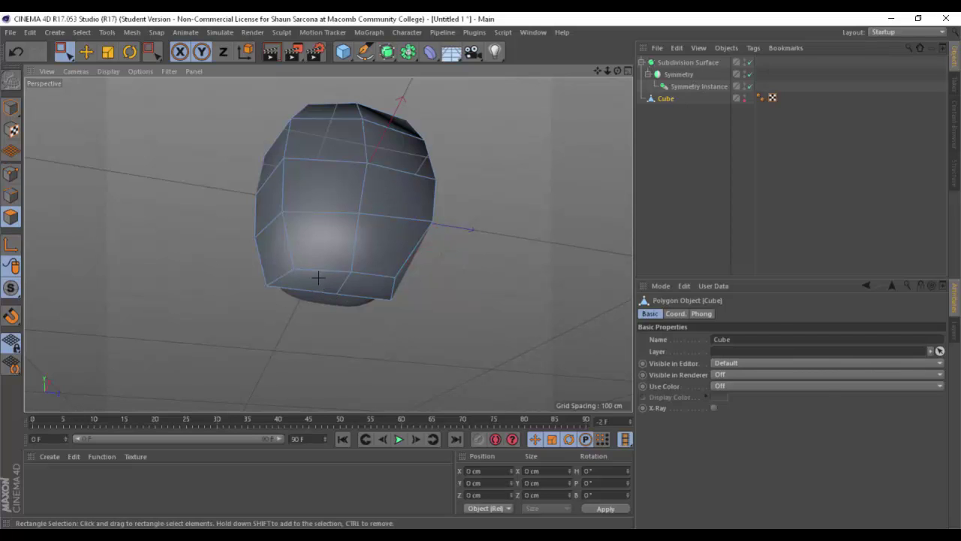
key("e")
left_click(320, 278)
mouse_move(366, 297)
left_mouse_down("alt")
mouse_move(323, 307)
mouse_move(406, 307)
mouse_move(370, 287)
left_mouse_up("alt")
key("d")
key("ctrl+z")
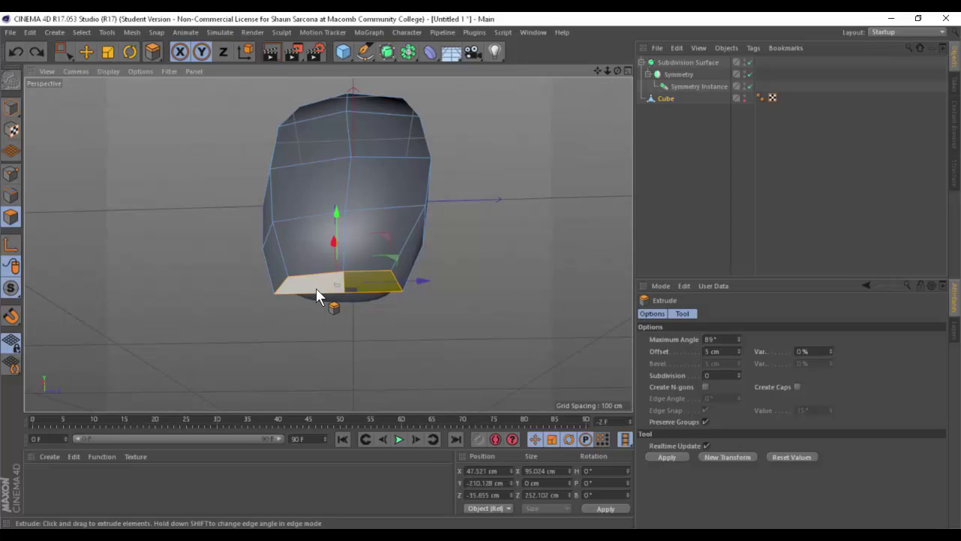
key("m")
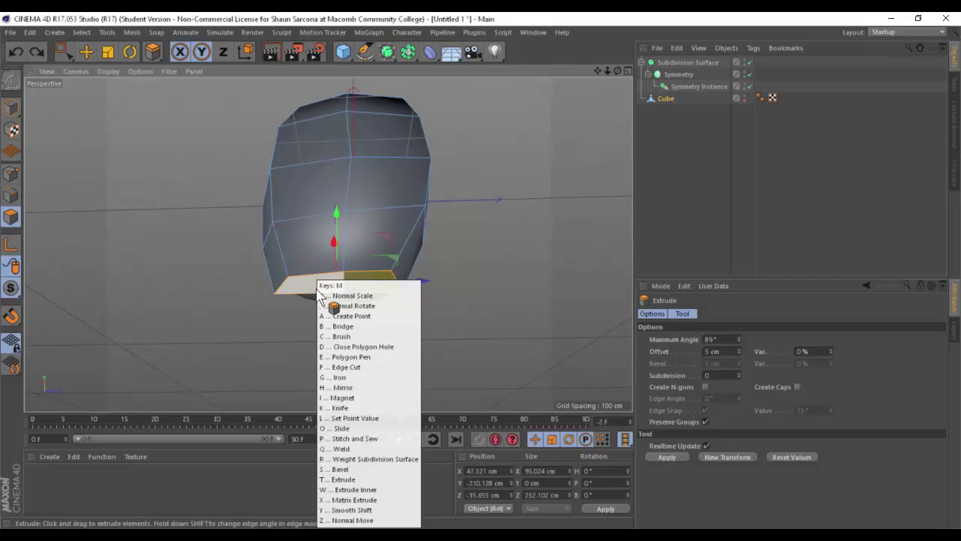
key("w")
left_click_drag(318, 293, 311, 284)
Delete the two narrow polygons that the inset left along the mirror seam on the underside.
left_click_drag(338, 283, 307, 216, "alt")
right_click_drag(287, 223, 377, 240, "alt")
middle_click_drag(335, 240, 277, 184, "alt")
key("e")
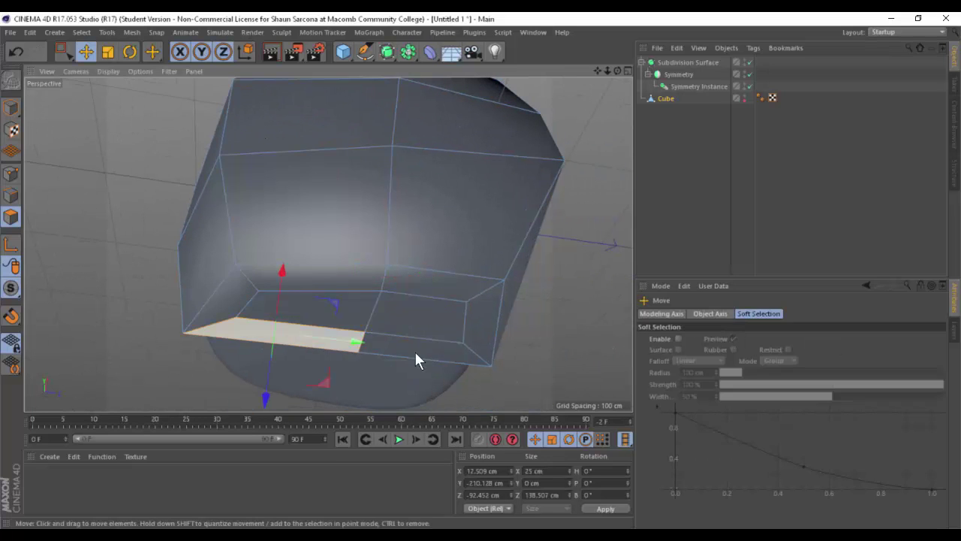
left_click(422, 353)
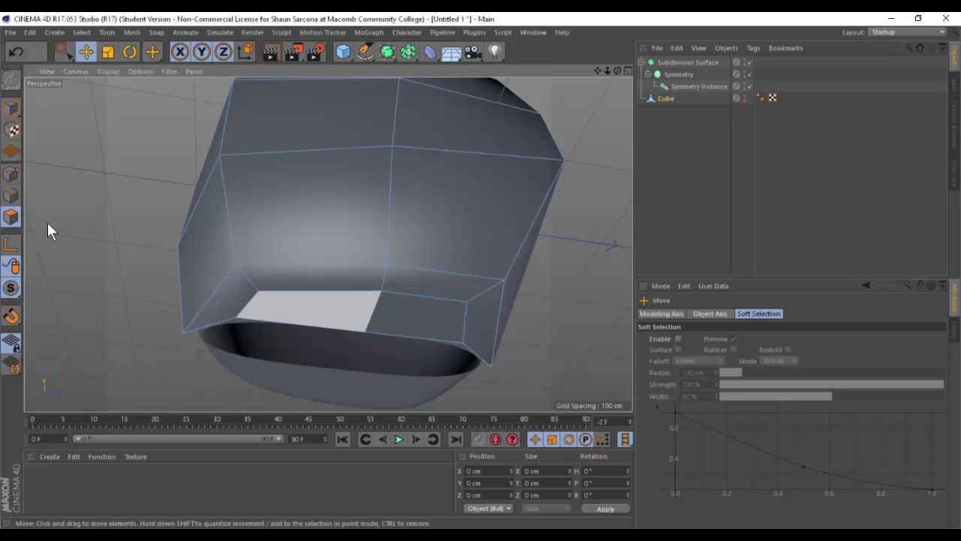
Move the two open inner edges of the inset back to the symmetry plane, at about 0 cm in X.
left_click(11, 199)
left_click_drag(264, 286, 335, 243, "alt")
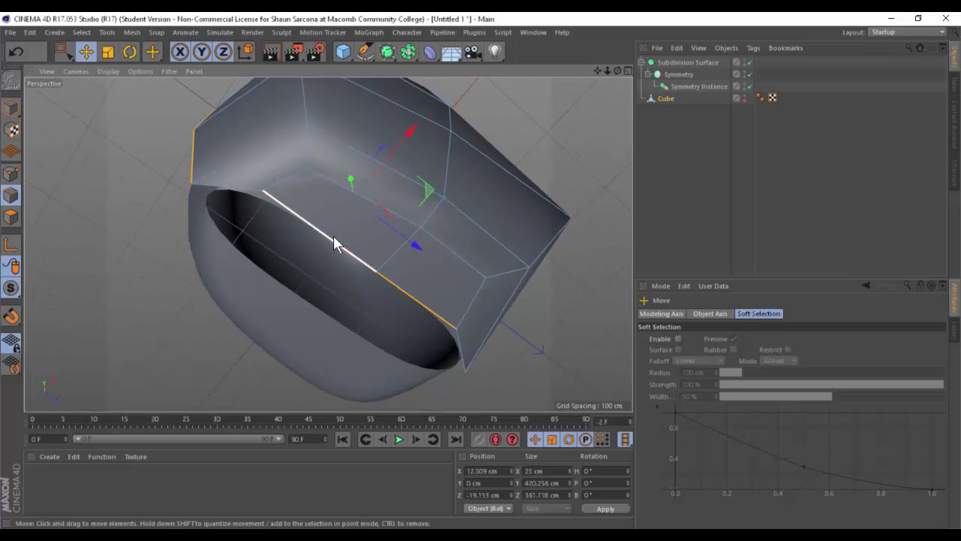
left_click(335, 241)
left_click(412, 285, "shift")
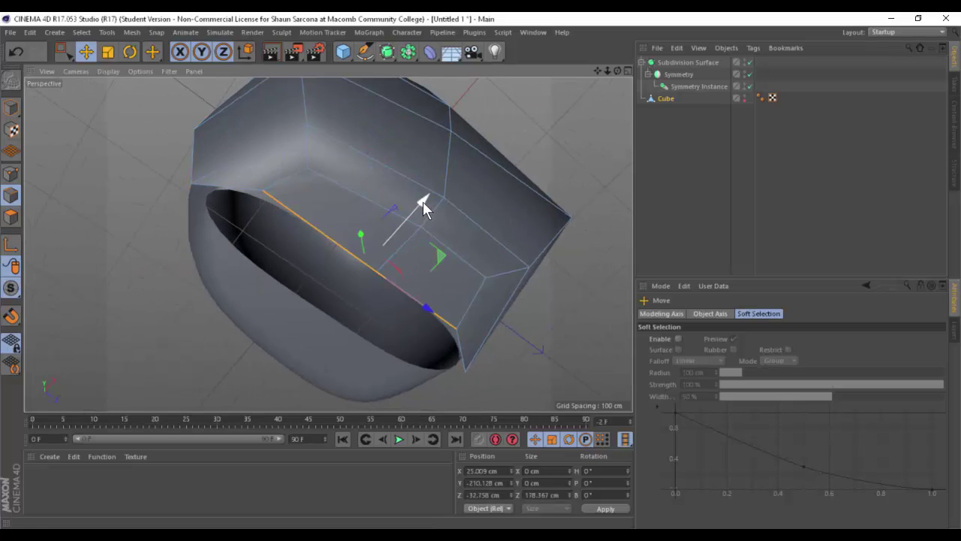
left_click_drag(421, 203, 184, 225)
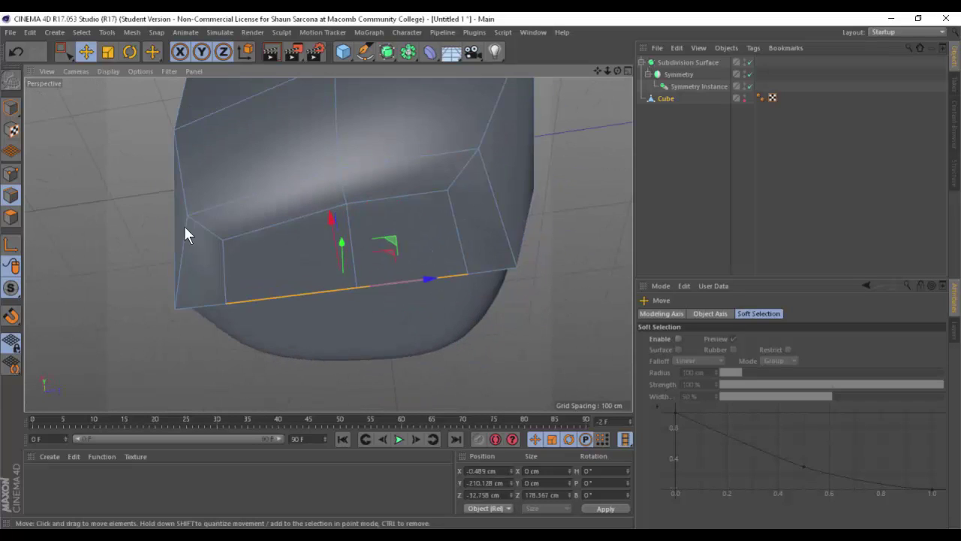
Select the two inset bottom polygons and extrude them downward by 128.7 cm to form a neck.
left_click(11, 217)
left_click(301, 272)
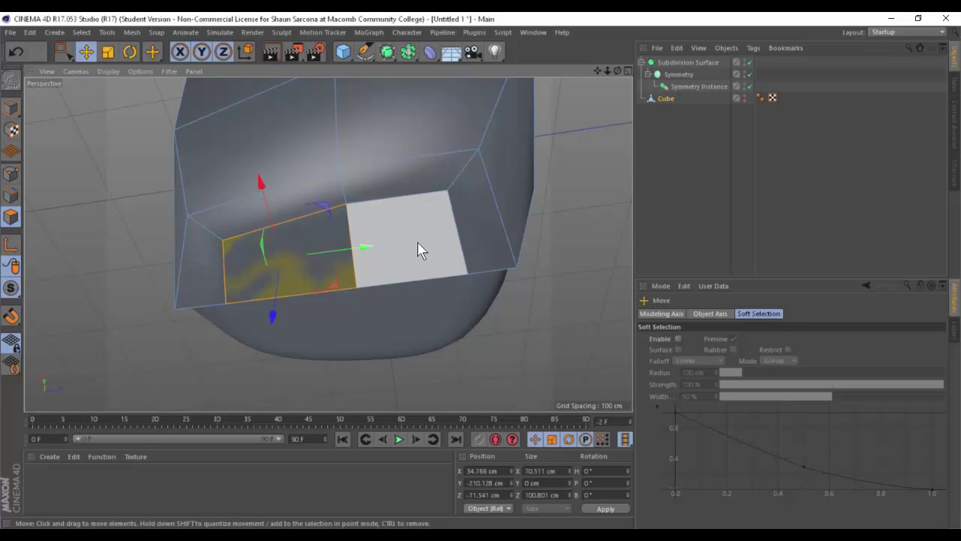
left_click(418, 247, "shift")
left_click_drag(454, 290, 455, 286, "alt")
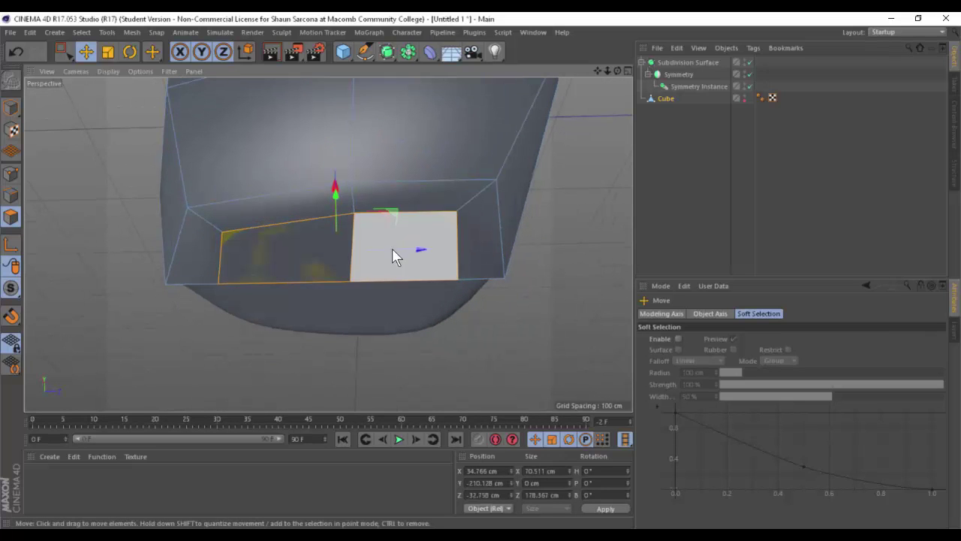
key("d")
left_click_drag(418, 249, 516, 248)
Delete the two inner wall polygons of the extruded neck that lie along the symmetry plane.
left_click_drag(348, 259, 396, 278, "alt")
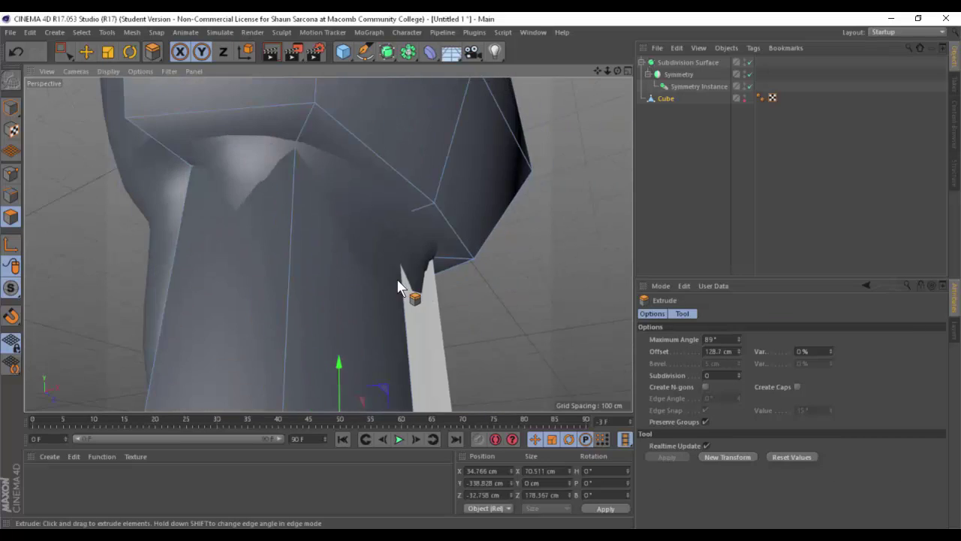
right_click_drag(406, 278, 325, 265, "alt")
left_click_drag(324, 264, 380, 266, "alt")
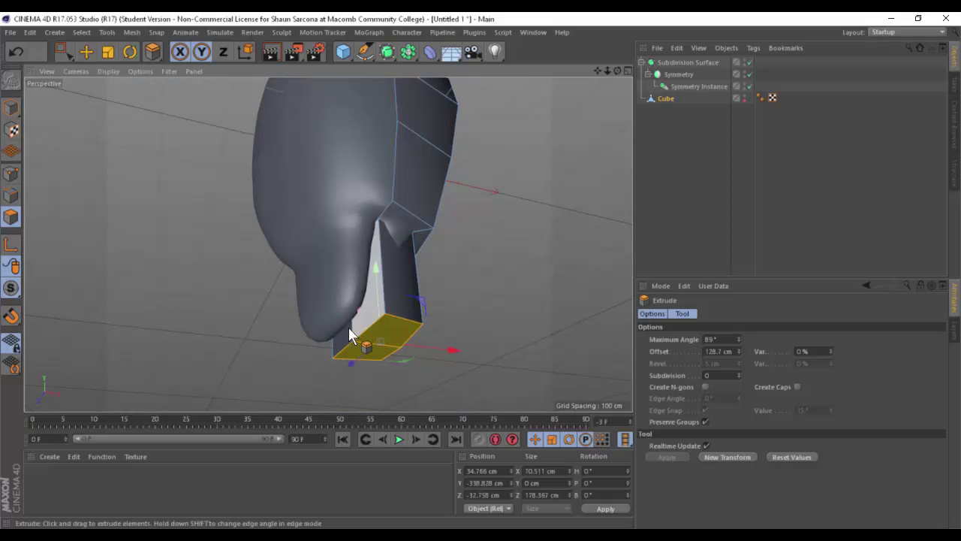
key("e")
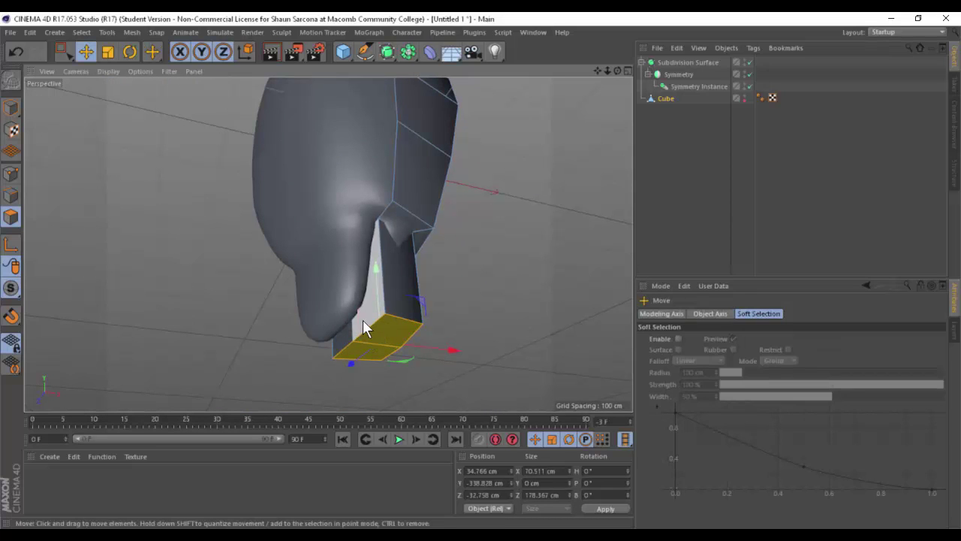
left_click(362, 319)
left_click(340, 338, "shift")
key("Delete")
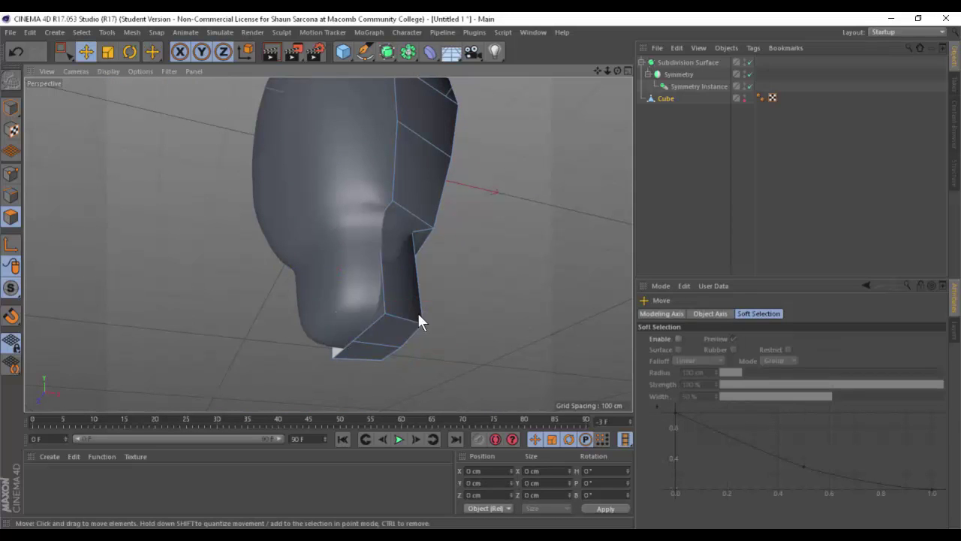
Flare the neck's base by moving its outer points to about 293 cm in X and its front points to about -170 cm in Z.
left_click_drag(451, 313, 315, 353, "alt")
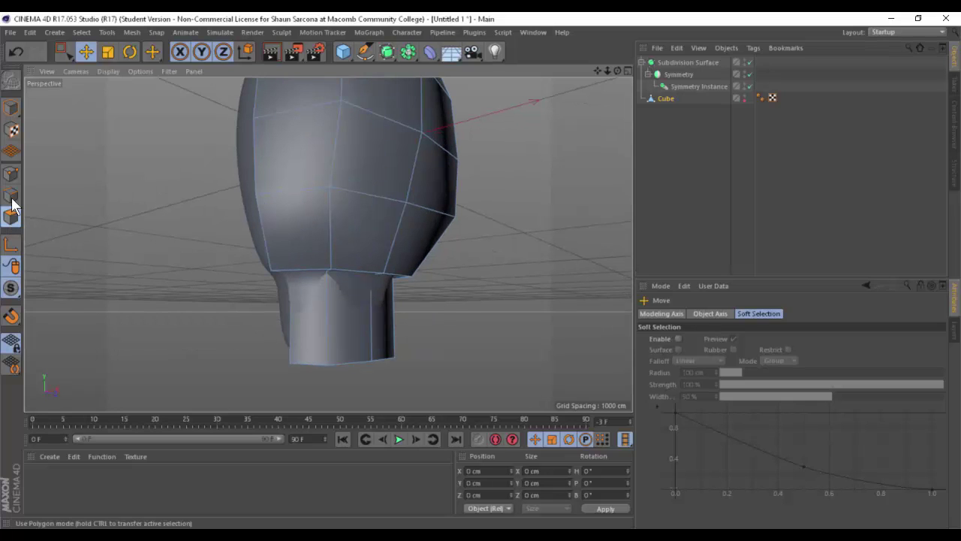
left_click(11, 174)
left_click_drag(411, 291, 460, 283, "alt")
key("space")
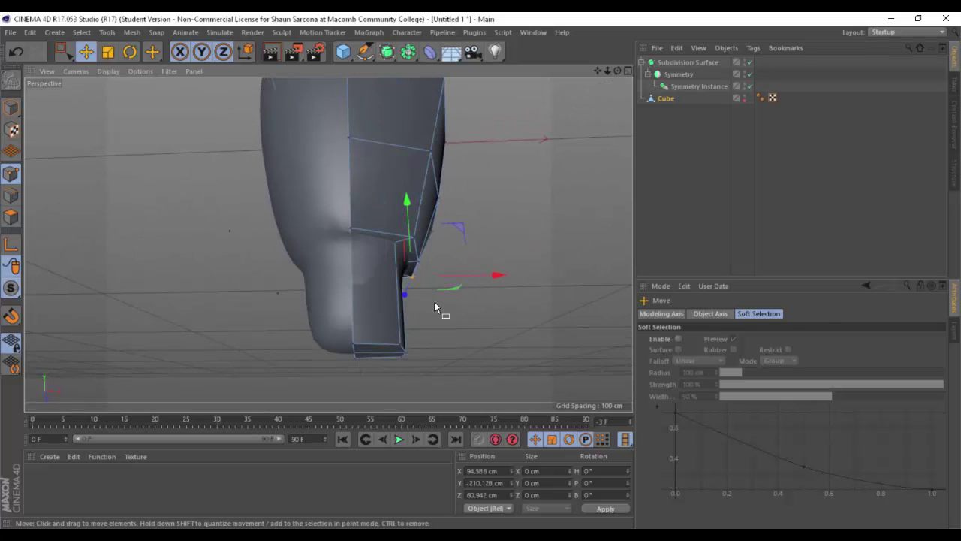
left_click_drag(391, 327, 367, 284)
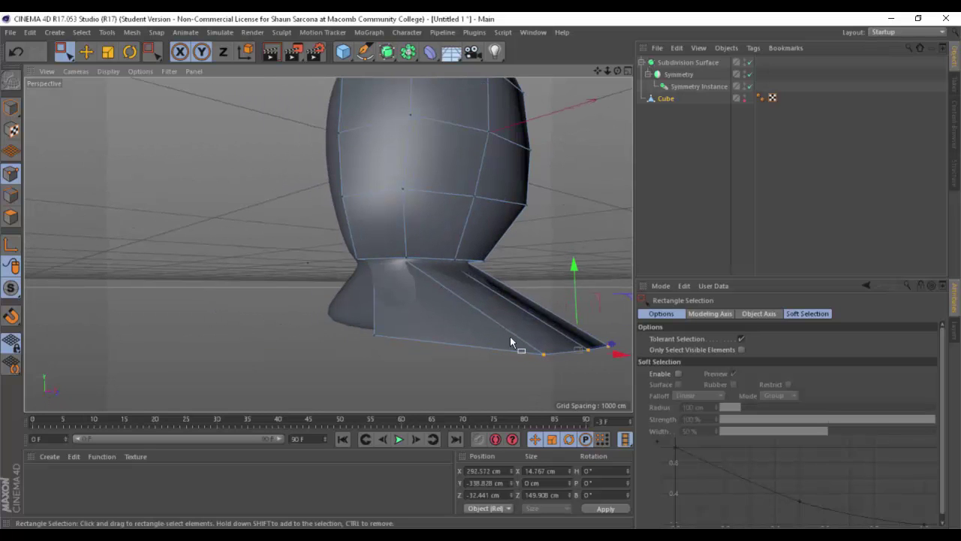
left_click_drag(510, 337, 443, 374, "alt")
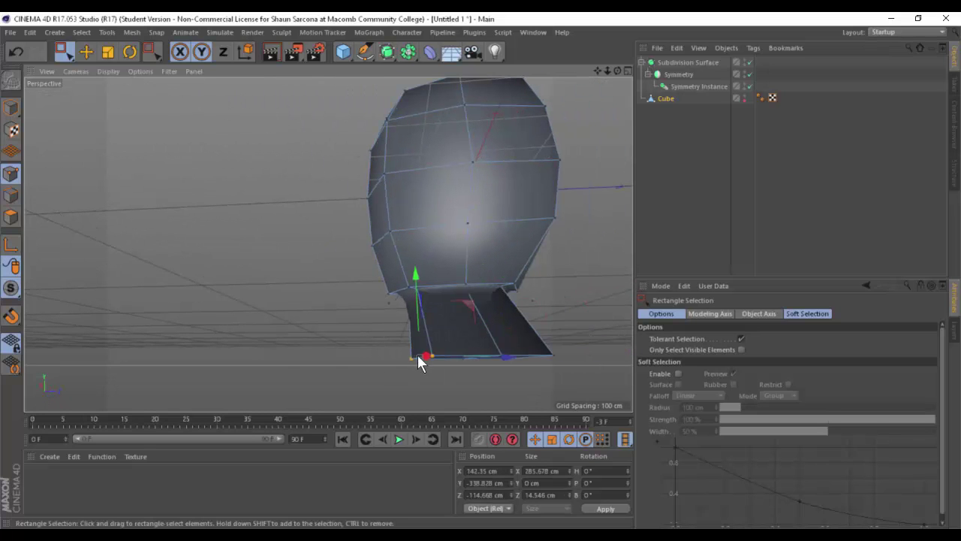
mouse_move(497, 358)
left_mouse_down()
mouse_move(461, 358)
mouse_move(423, 337)
mouse_move(543, 333)
mouse_move(448, 320)
mouse_move(423, 331)
mouse_move(448, 306)
mouse_move(396, 310)
left_mouse_up()
Render the viewport to check the smoothed neck and flared base from different distances and angles.
scroll(422, 332, "down", 5)
scroll(452, 306, "up", 2)
key("ctrl+r")
scroll(396, 309, "up", 5)
key("ctrl+r")
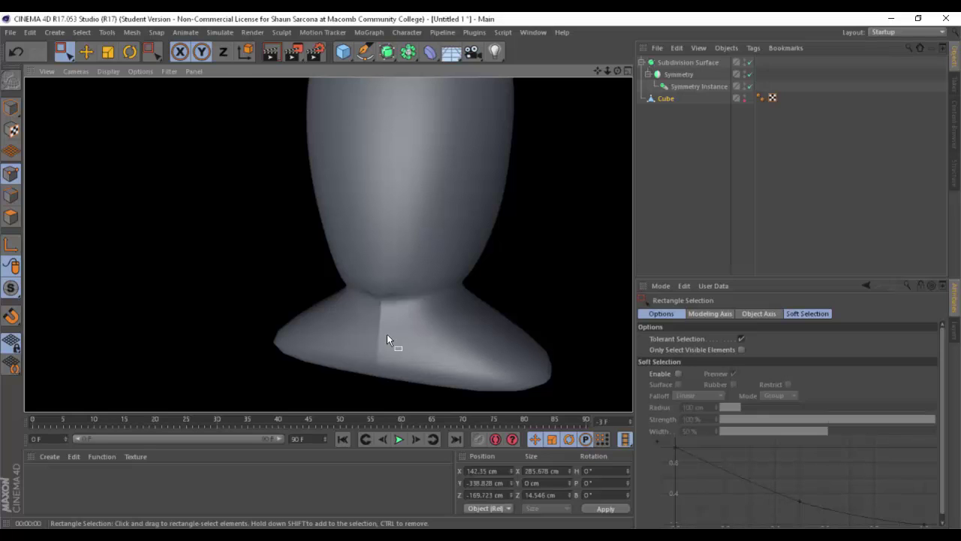
left_click_drag(268, 311, 300, 305, "alt")
left_click_drag(347, 224, 422, 247, "alt")
In the Right view, select the rear base points and move them outward by about 100 cm along Z.
middle_click(423, 247)
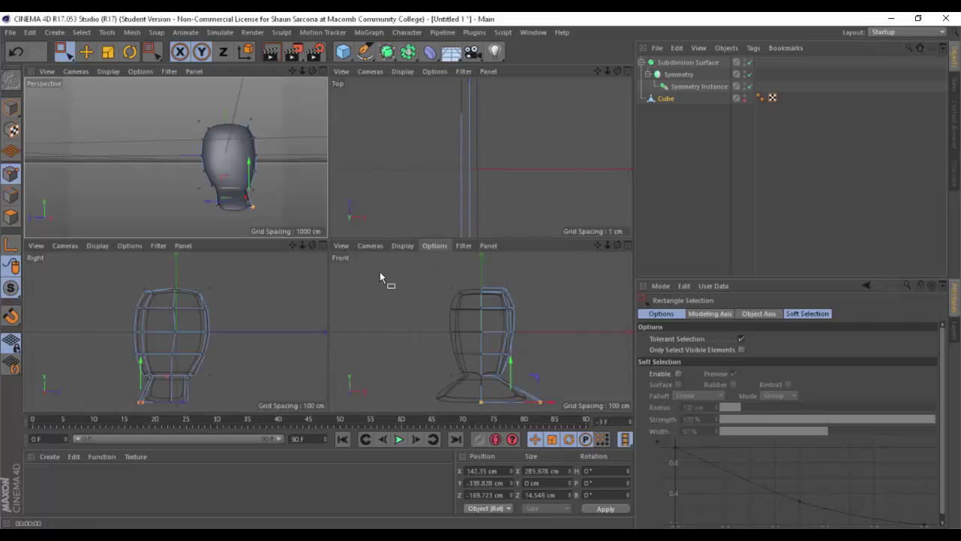
middle_click(193, 320)
scroll(382, 293, "down", 3)
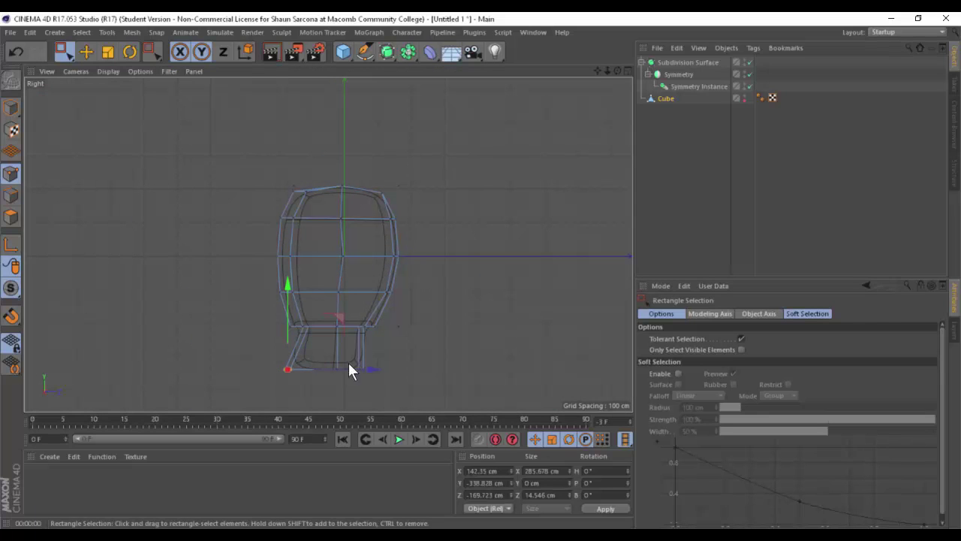
left_click_drag(382, 377, 446, 368)
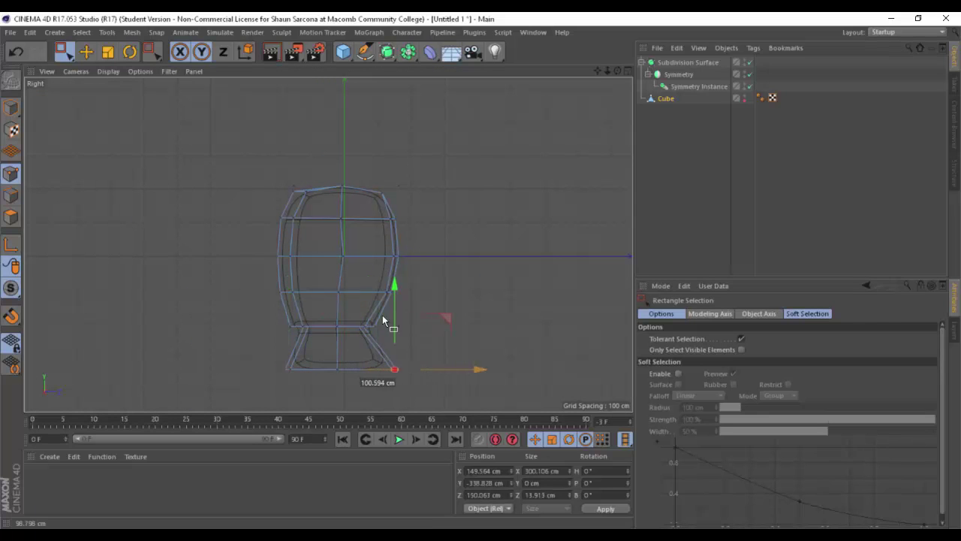
In the Right view, shift the head's points about 11 cm toward -Z and move the front base points to about -204 cm in Z.
left_click_drag(228, 169, 461, 338)
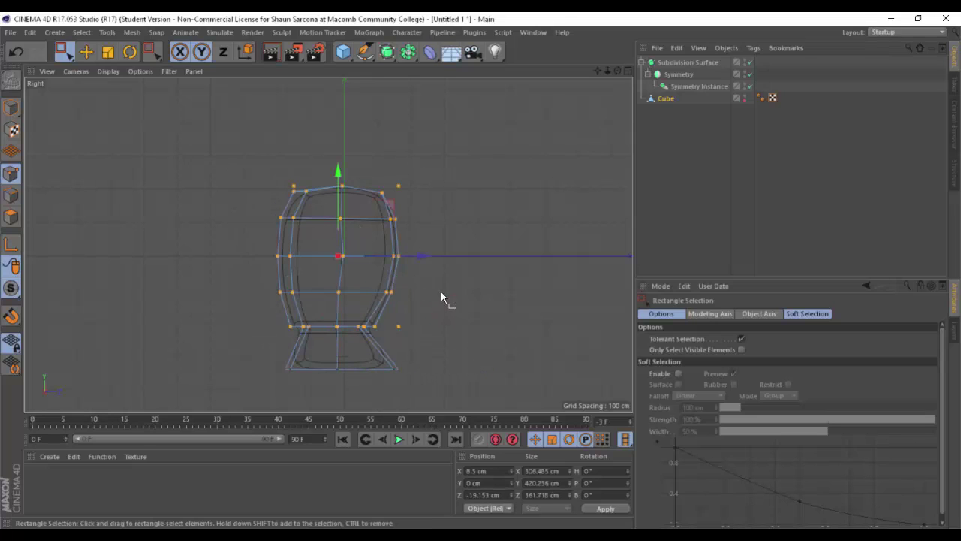
left_click_drag(420, 258, 416, 258)
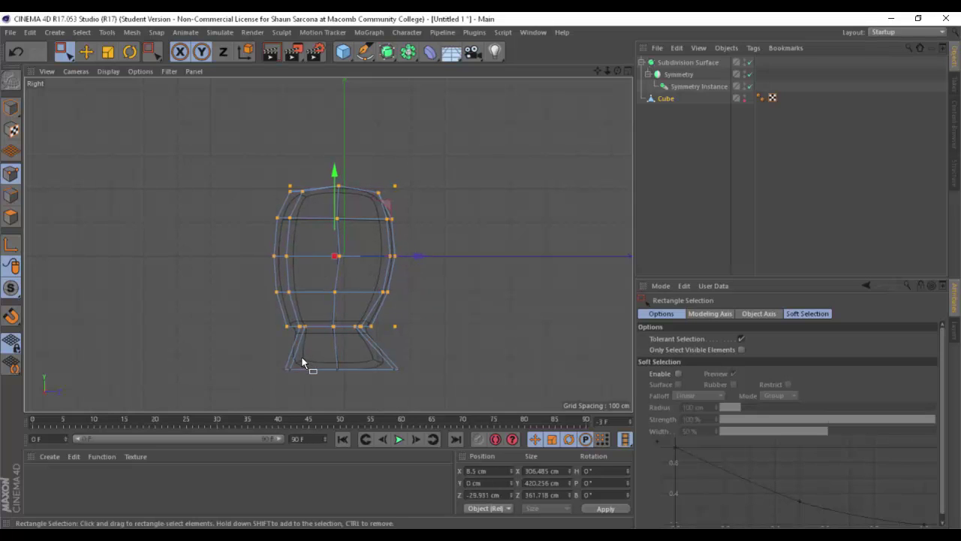
left_click_drag(302, 355, 254, 398)
left_click_drag(318, 369, 311, 366)
middle_click(295, 314)
middle_click(257, 193)
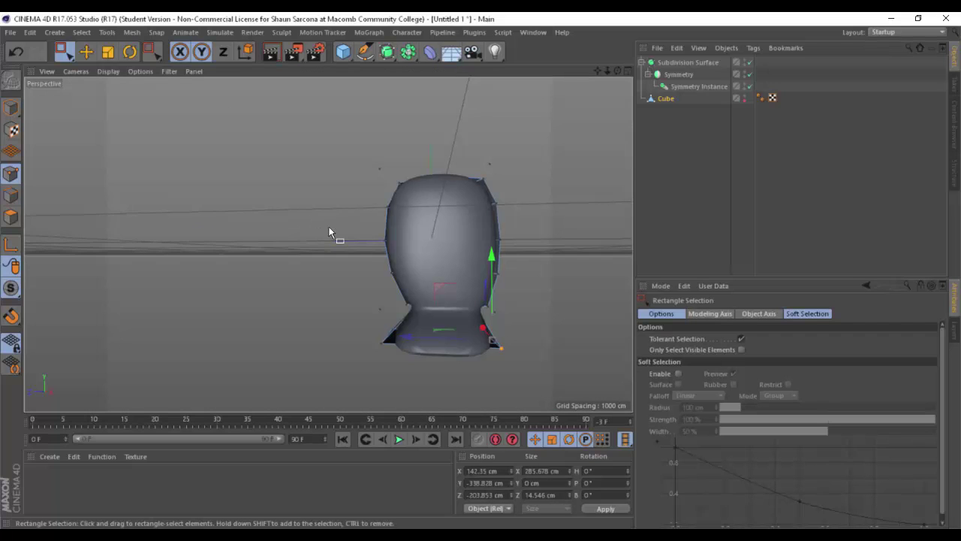
Add a horizontal Knife loop cut around the upper part of the neck, just below the head.
left_click_drag(333, 232, 357, 276, "alt")
middle_click_drag(356, 276, 302, 283, "alt")
left_click_drag(302, 283, 388, 289, "alt")
middle_click_drag(388, 289, 339, 267, "alt")
right_click_drag(308, 268, 374, 274, "alt")
key("k")
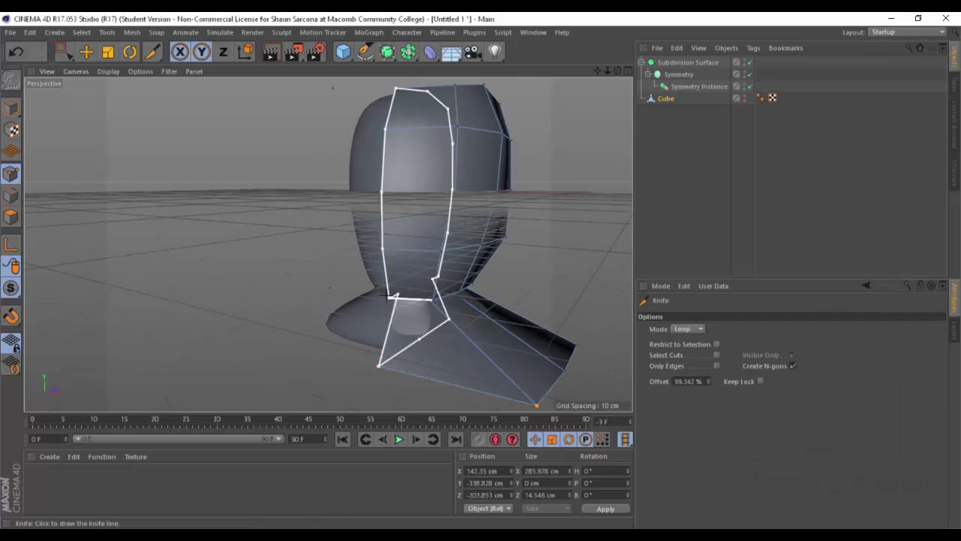
key("Return")
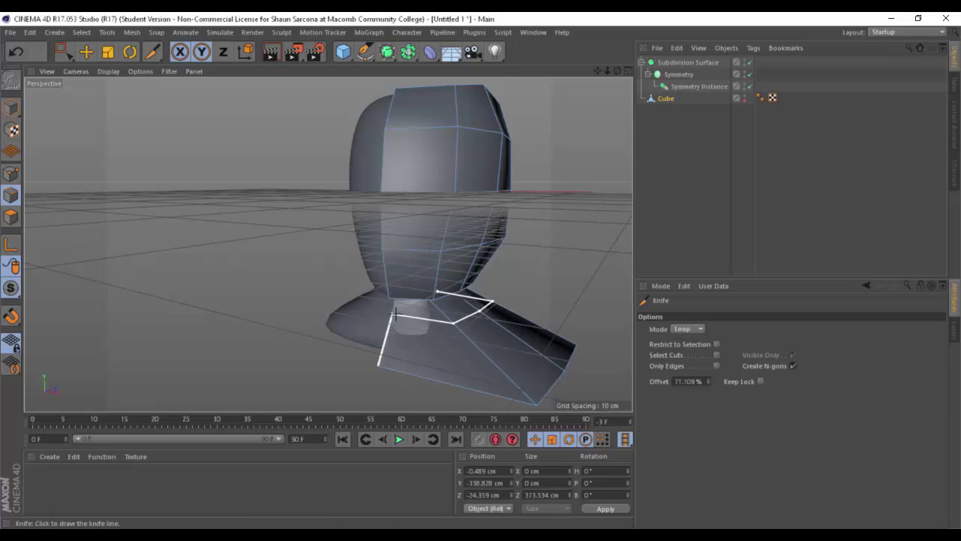
left_click(467, 318)
Select edges of the new neck loop and scale them inward to about 85 cm along Z.
key("e")
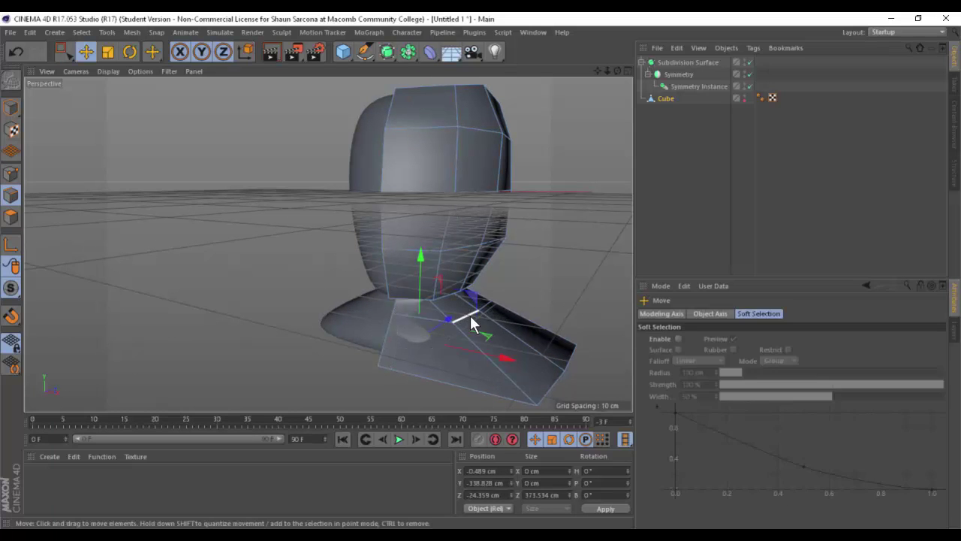
left_click(481, 310)
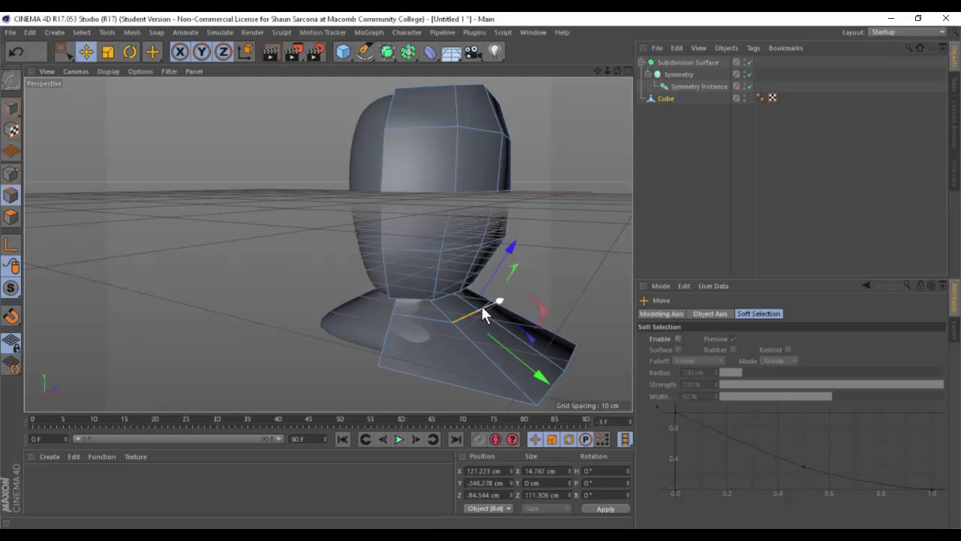
left_click_drag(503, 301, 370, 323, "alt")
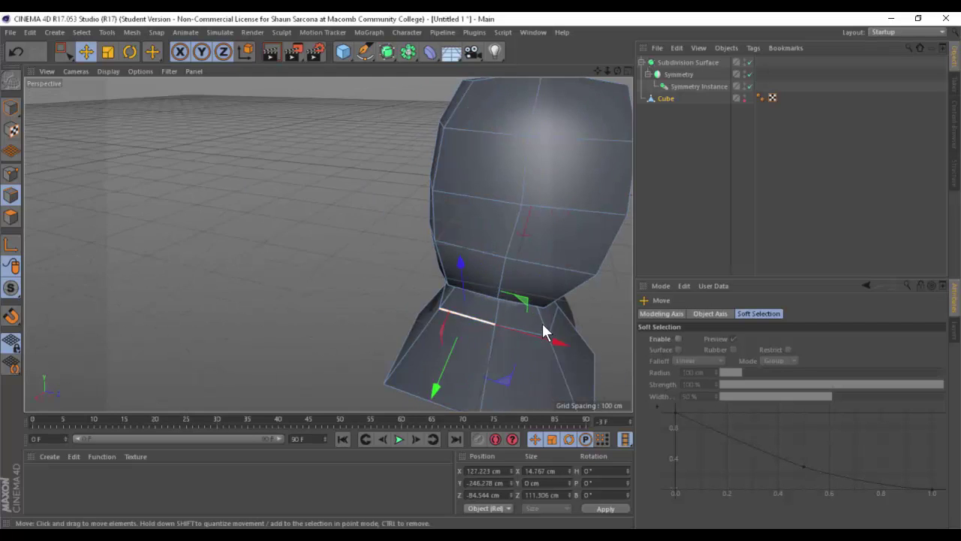
left_click_drag(543, 325, 536, 338, "alt")
left_click(535, 339, "shift")
left_click_drag(466, 352, 523, 338)
key("t")
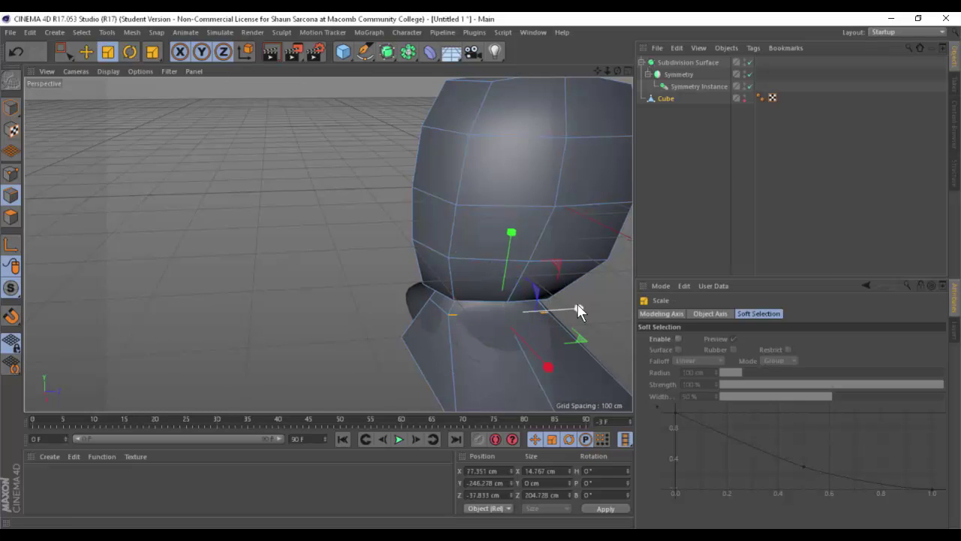
left_click_drag(577, 304, 545, 308)
left_click_drag(505, 351, 583, 333, "alt")
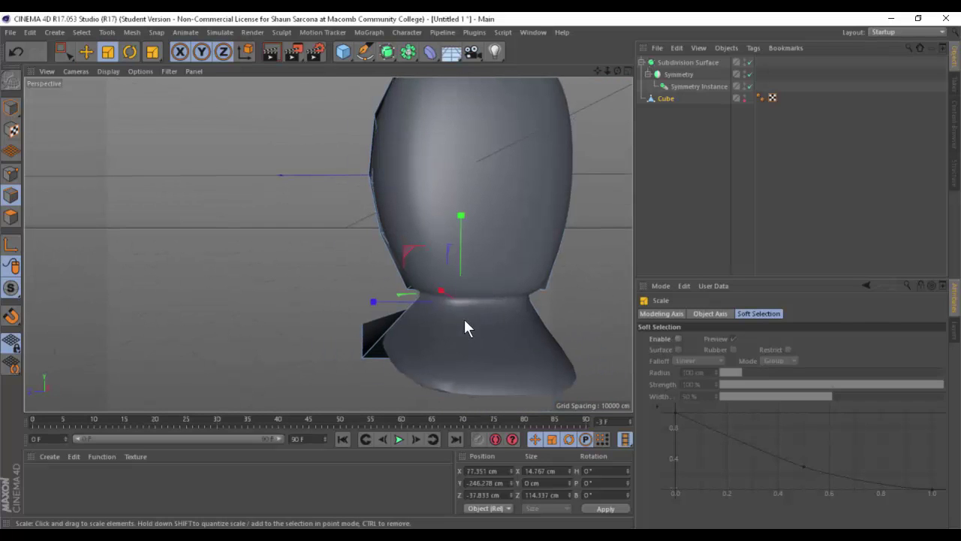
left_click_drag(464, 319, 502, 350, "alt")
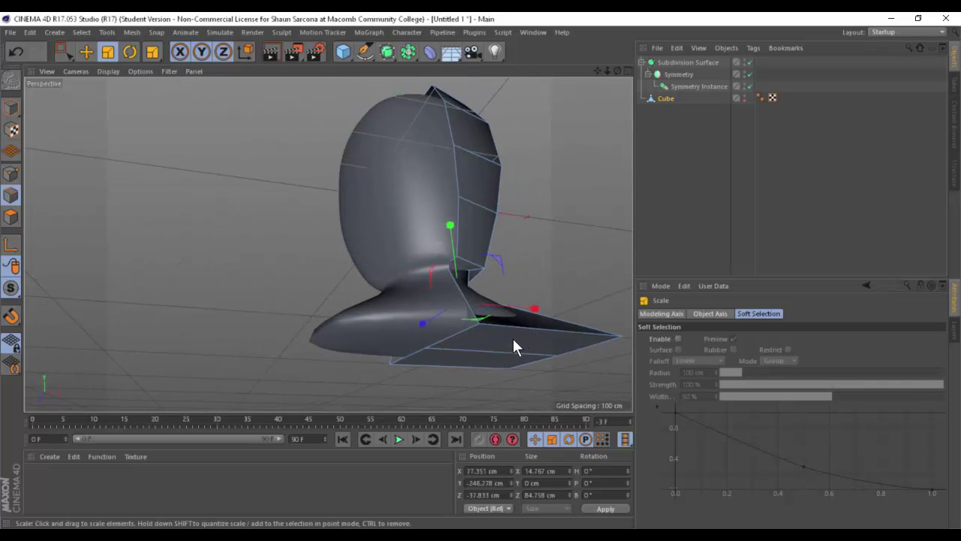
Delete the polygon that closes the underside of the flared base.
left_click(10, 216)
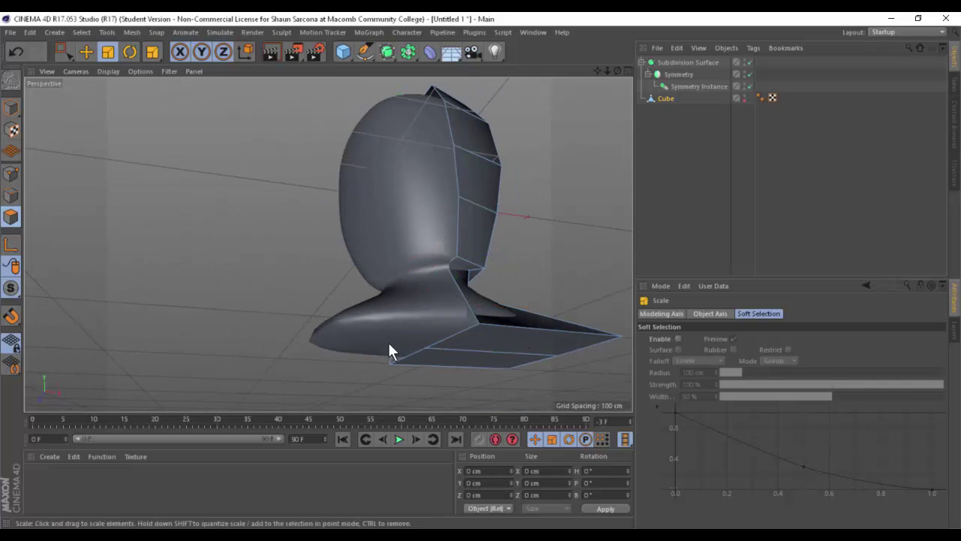
left_click(496, 341)
key("Delete")
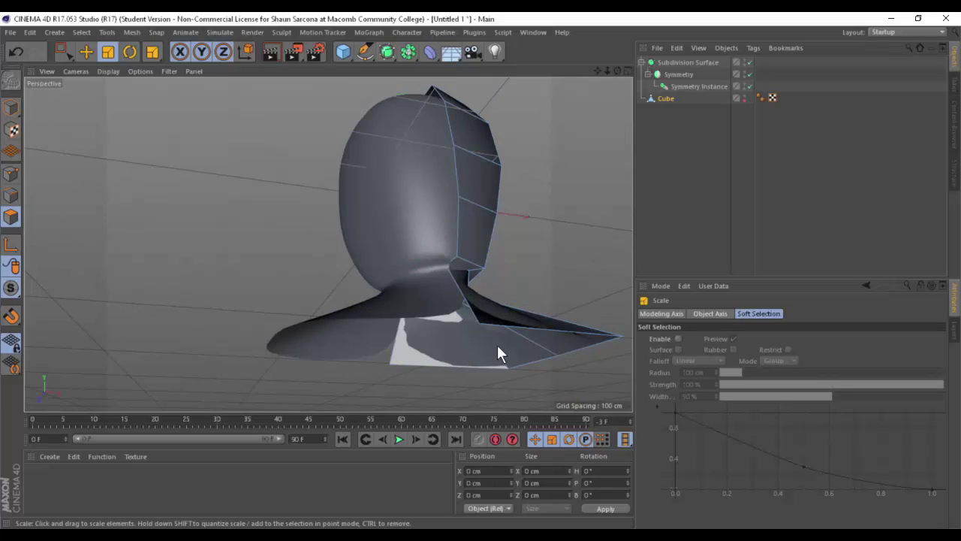
left_click_drag(509, 313, 413, 269, "alt")
scroll(391, 276, "up", 1)
Raise the rear bottom edge of the head to about -149 cm in Y using world axes and push it backward along Z.
key("Return")
key("Return")
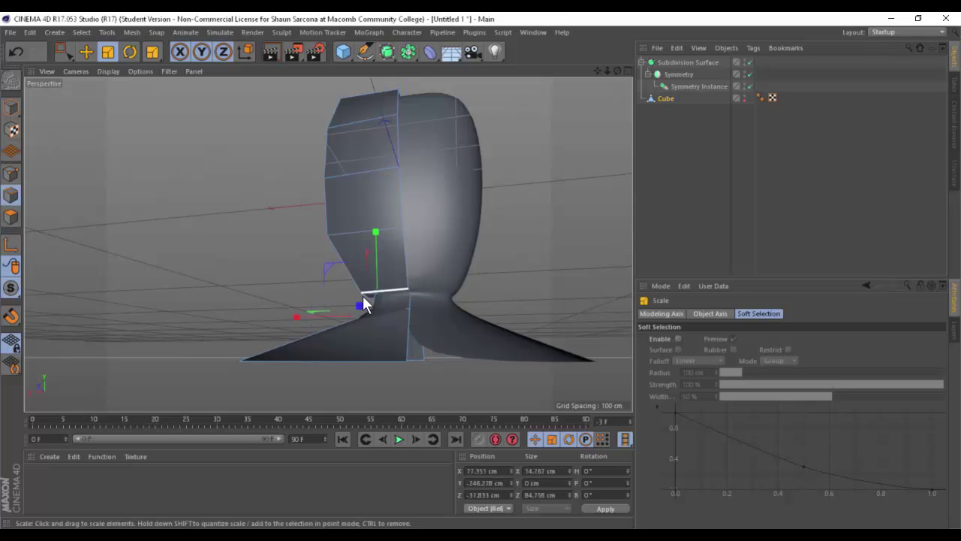
left_click(389, 290)
key("e")
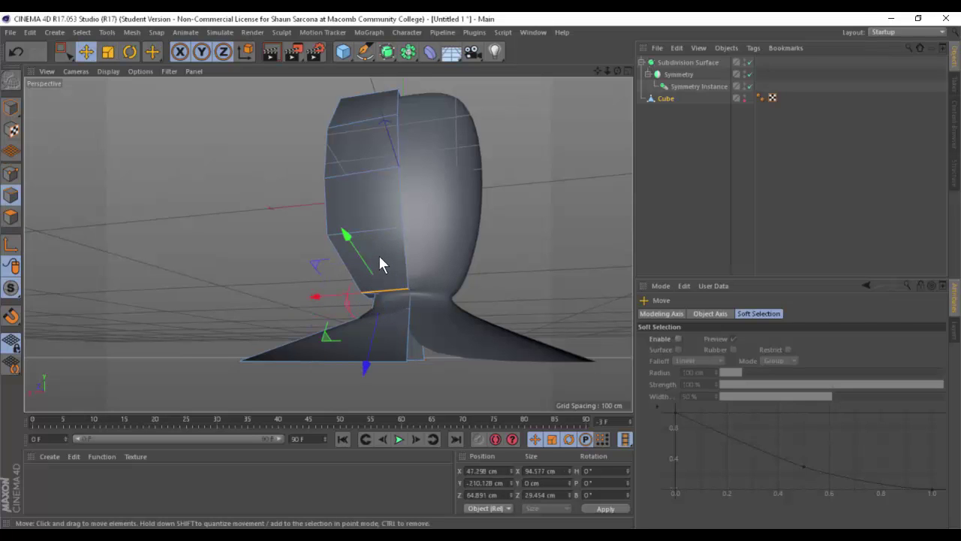
key("w")
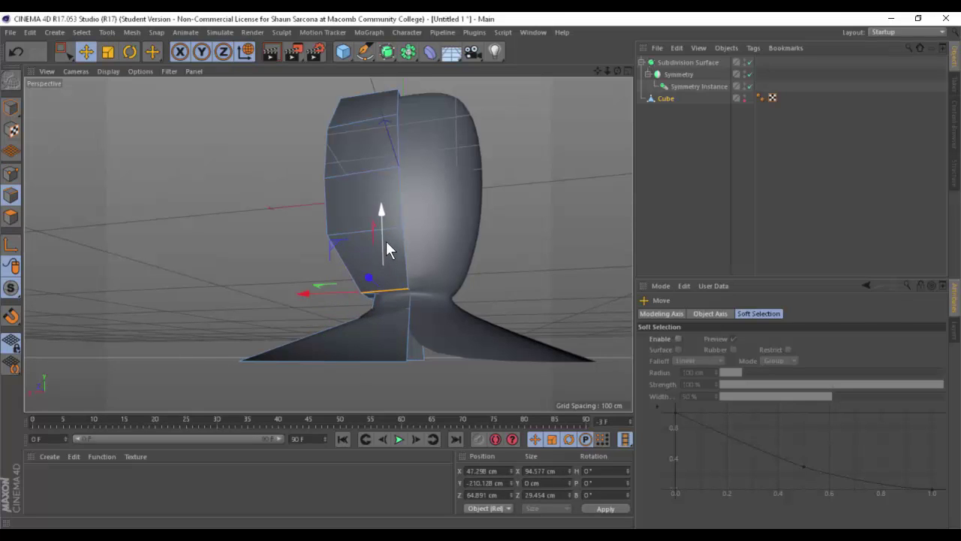
left_click_drag(386, 242, 423, 274)
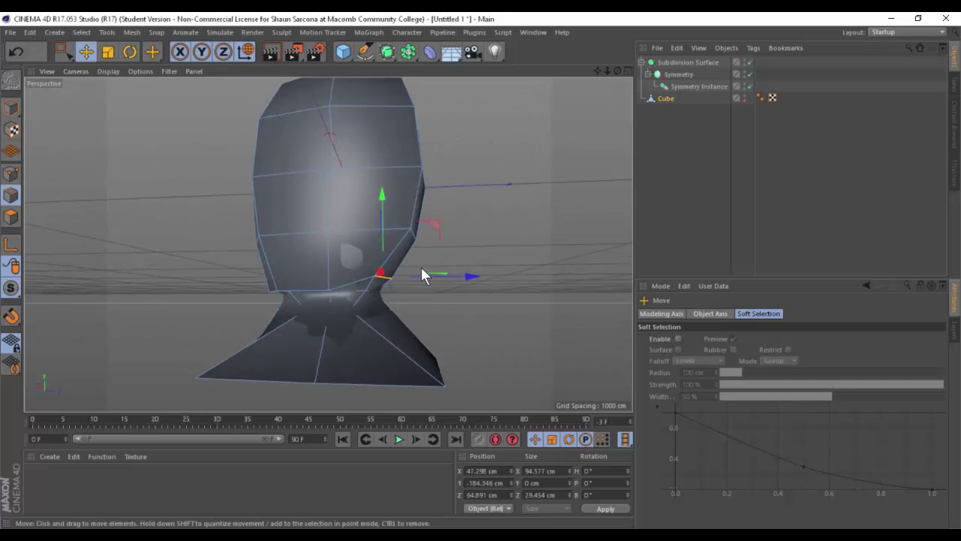
left_click_drag(385, 221, 386, 208)
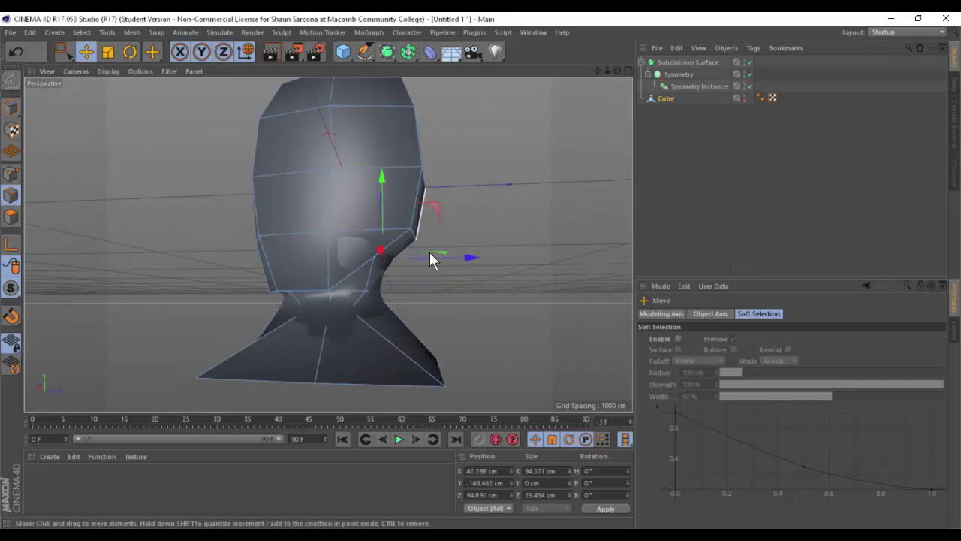
left_click_drag(441, 257, 452, 257)
In point mode, raise the middle points of the head's lower boundary to about -172 cm in Y.
left_click_drag(328, 285, 351, 306, "alt")
left_click(10, 173)
key("0")
left_click_drag(331, 251, 334, 238)
left_click_drag(419, 279, 302, 303, "alt")
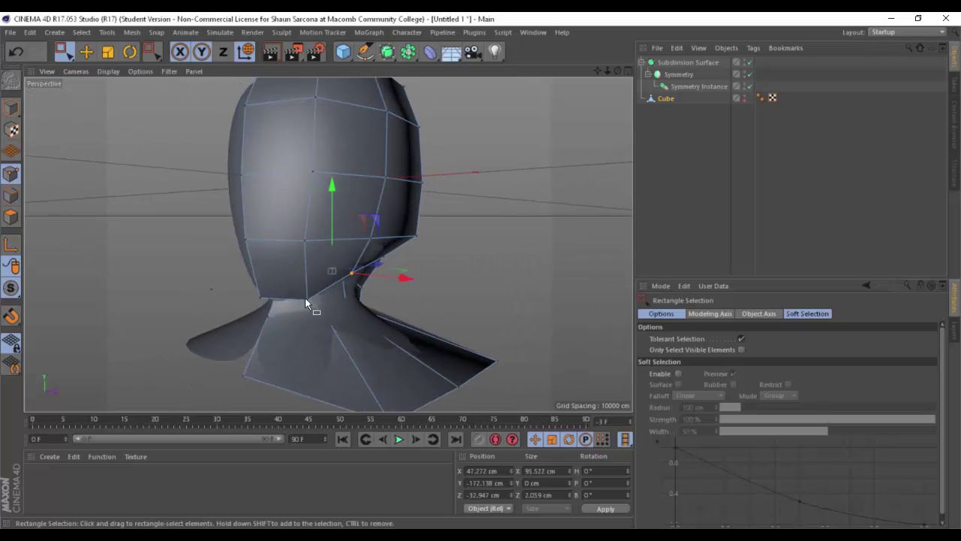
Move the front jaw corner point to about X 65 cm and Z -148 cm, and pull the lower front face points forward.
left_click(307, 298)
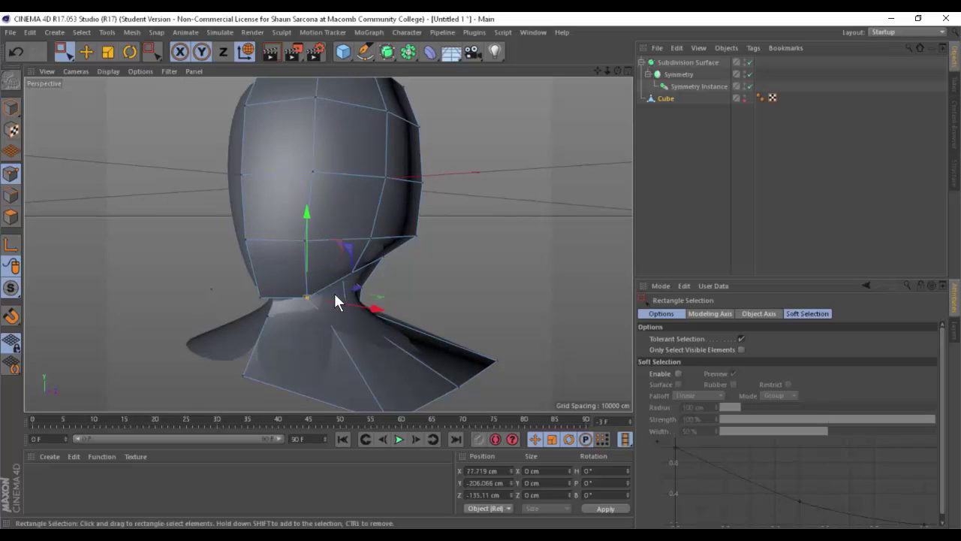
left_click_drag(330, 300, 328, 288)
left_click_drag(398, 226, 340, 262, "alt")
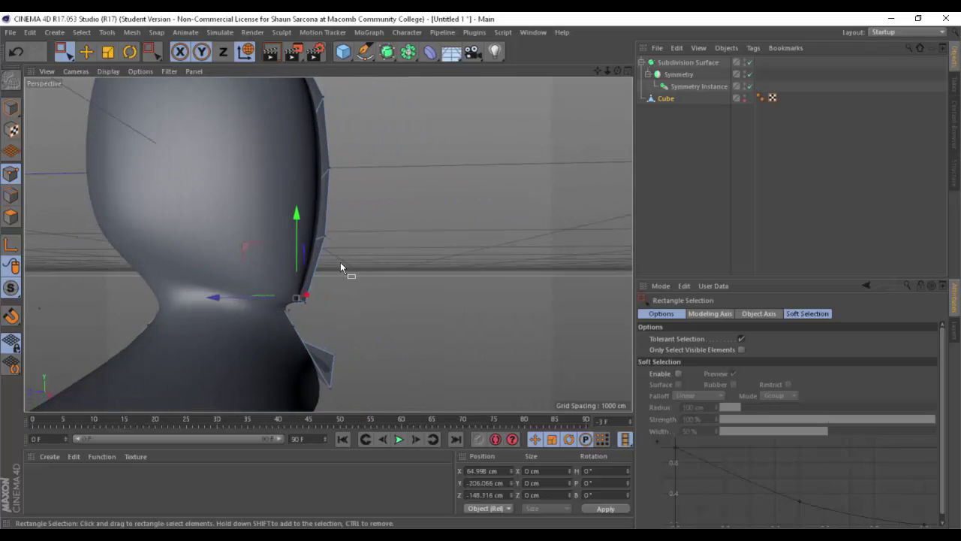
left_click_drag(348, 225, 328, 281)
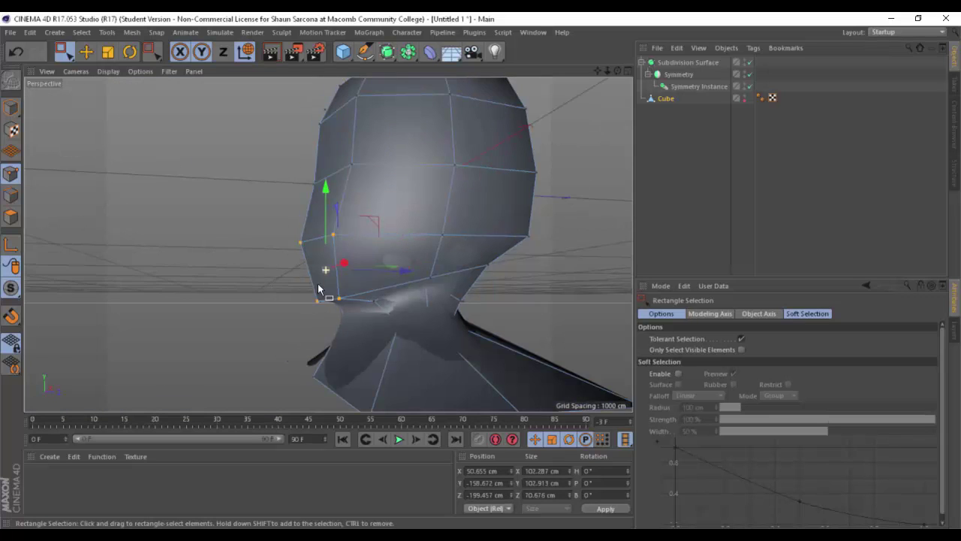
Examine the reshaped jaw, face and neck up close and from several angles.
left_click_drag(393, 298, 417, 309, "alt")
key("space")
key("space")
left_click_drag(350, 333, 588, 337, "alt")
left_click_drag(441, 331, 445, 334, "alt")
middle_click_drag(455, 287, 445, 309, "alt")
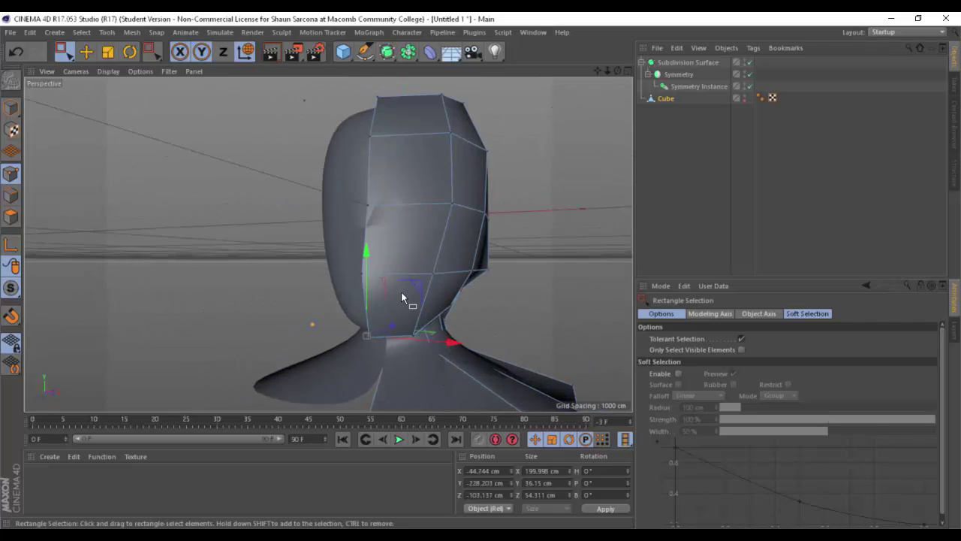
left_click_drag(401, 291, 390, 306, "alt")
right_click_drag(411, 305, 481, 250, "alt")
right_click_drag(423, 279, 370, 275, "alt")
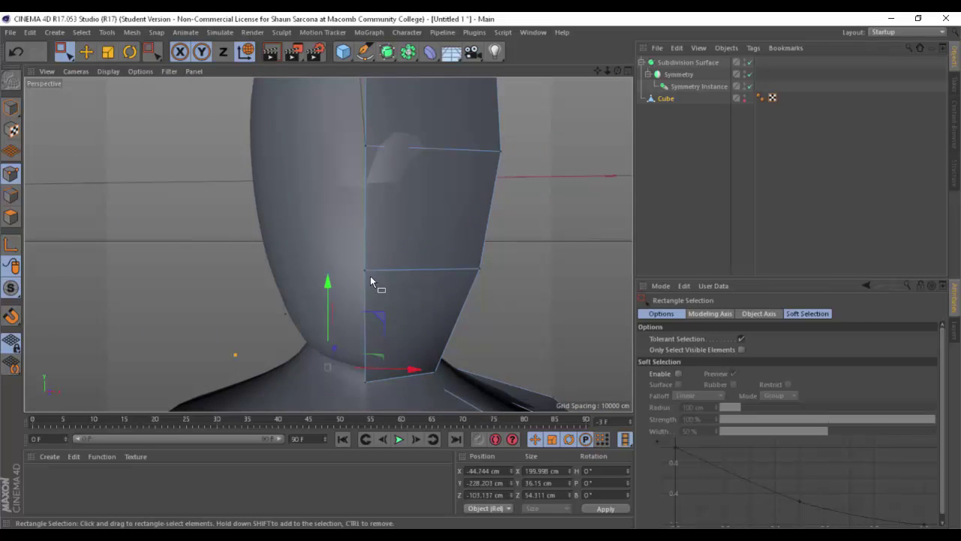
middle_click_drag(370, 275, 367, 323, "alt")
left_click_drag(328, 245, 359, 321, "alt")
Preview a vertical Knife loop cut down the front of the face beside the symmetry line.
key("k")
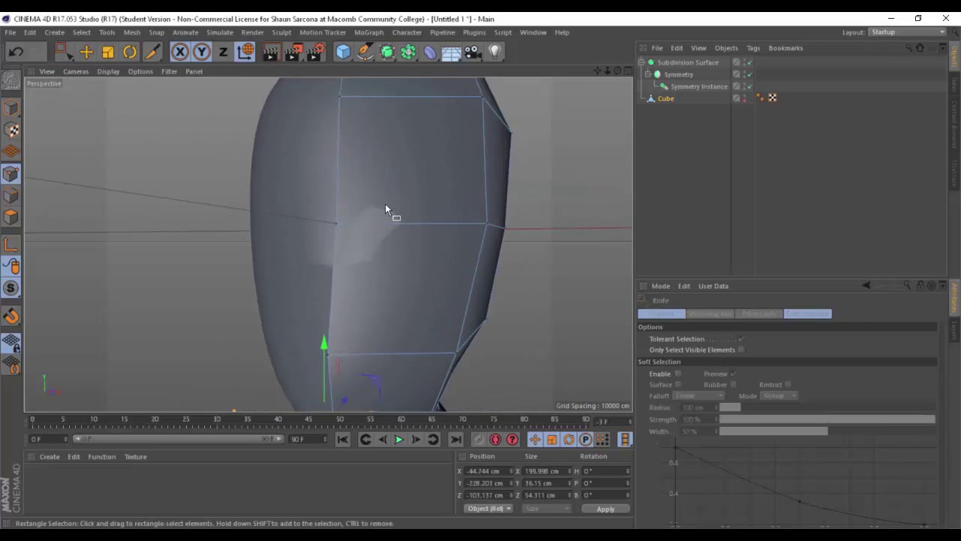
left_click_drag(435, 184, 366, 179, "alt")
right_click_drag(366, 179, 331, 178, "alt")
left_click_drag(385, 294, 408, 221, "alt")
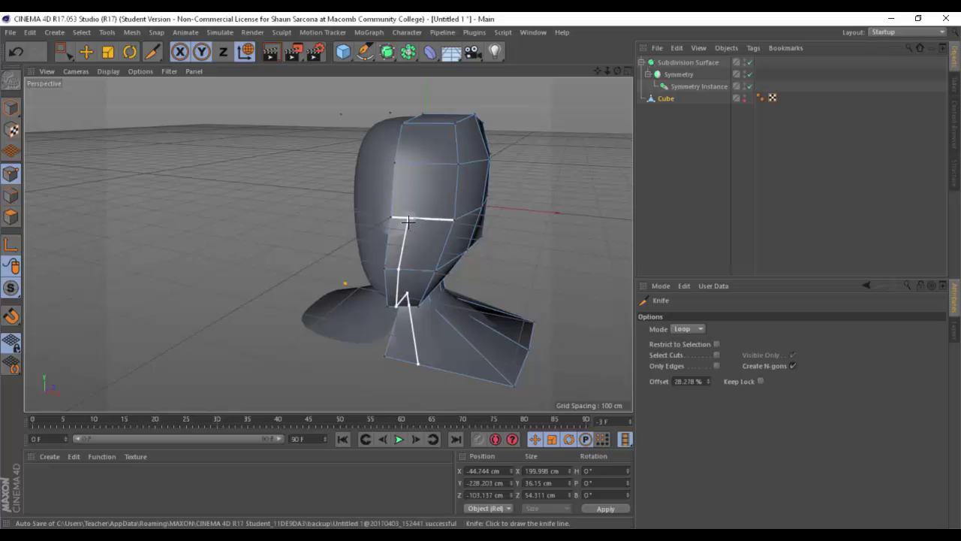
Switch to the Chrome browser and search Google Images for "face wireframe".
key("alt+Tab")
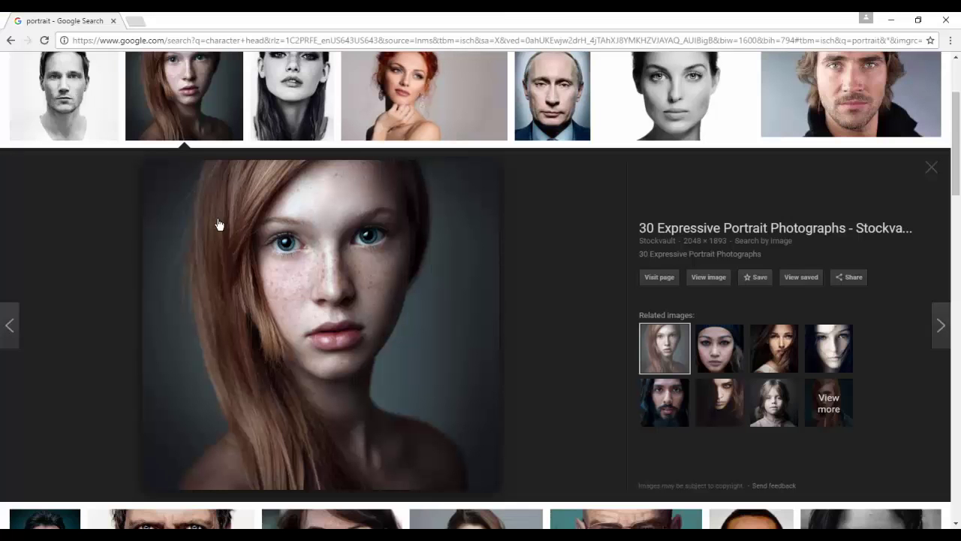
left_click(117, 42)
scroll(183, 70, "up", 2)
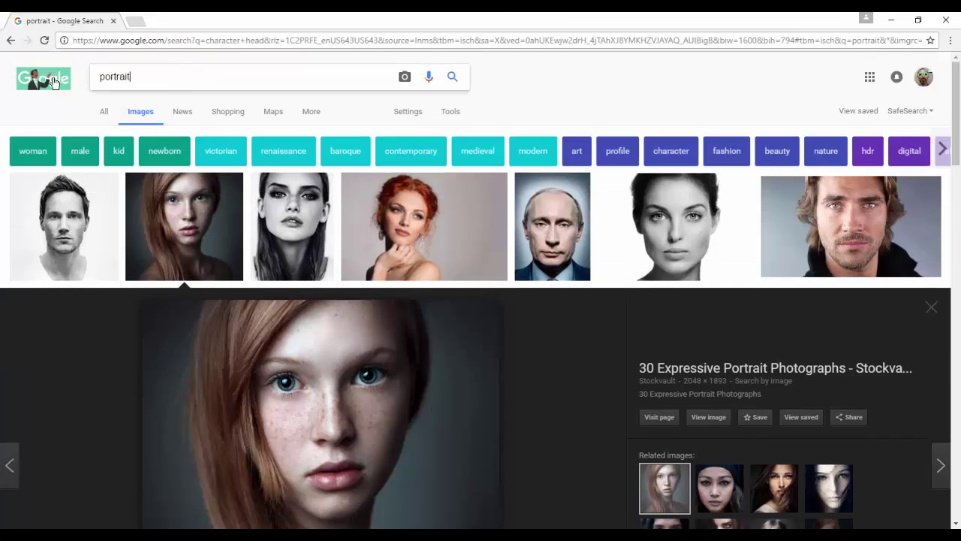
left_click_drag(182, 75, 53, 84)
type("f")
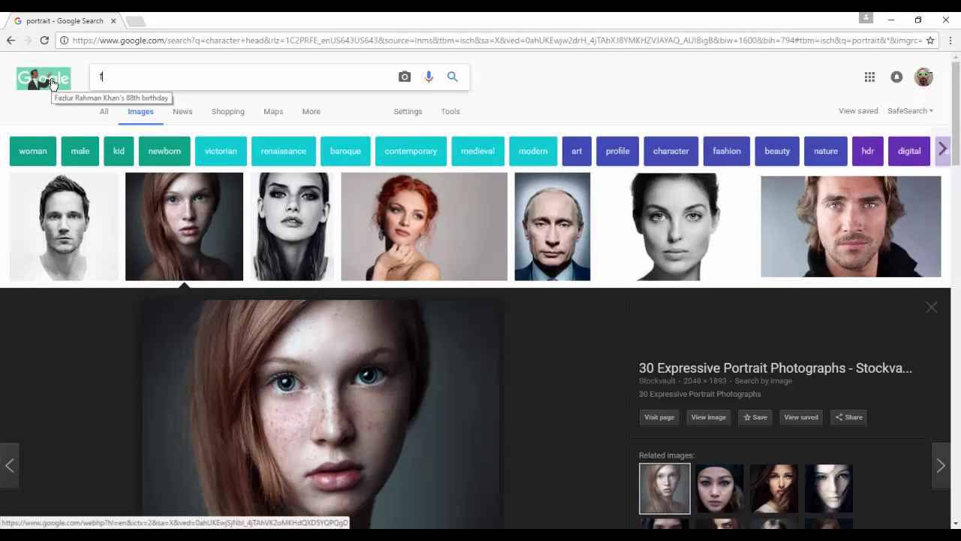
type("ace wireframe")
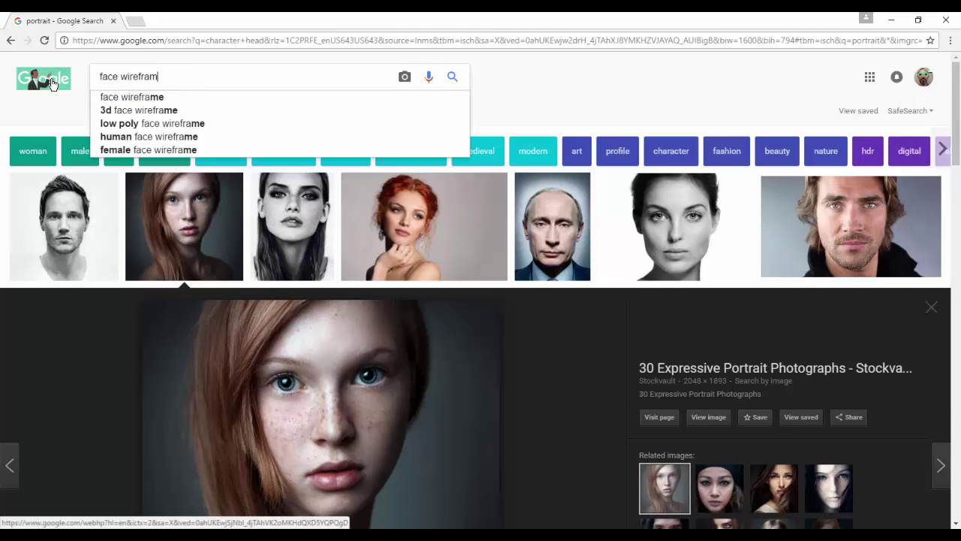
key("Return")
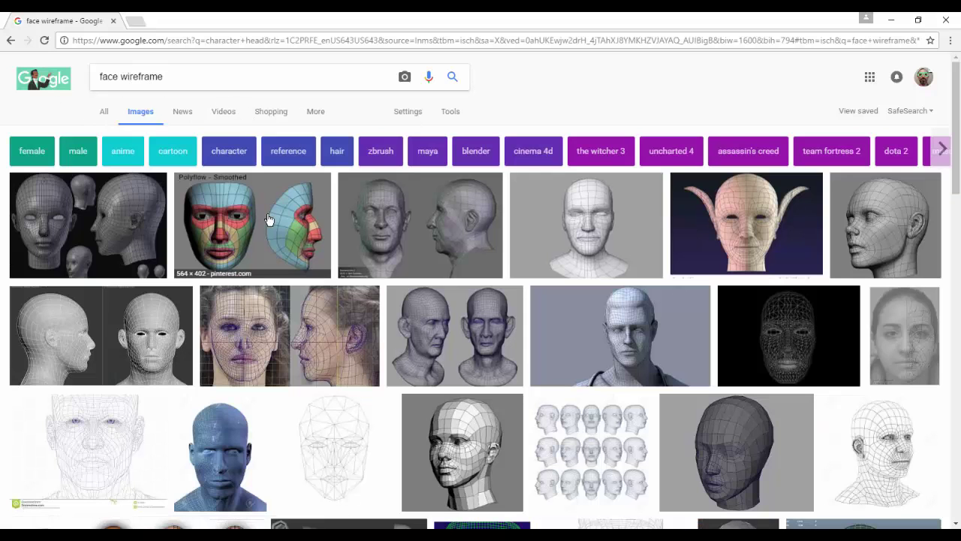
Compare the face topology in the "Polyflow - Smoothed" image and the grey multi-view wireframe head image.
left_click(268, 217)
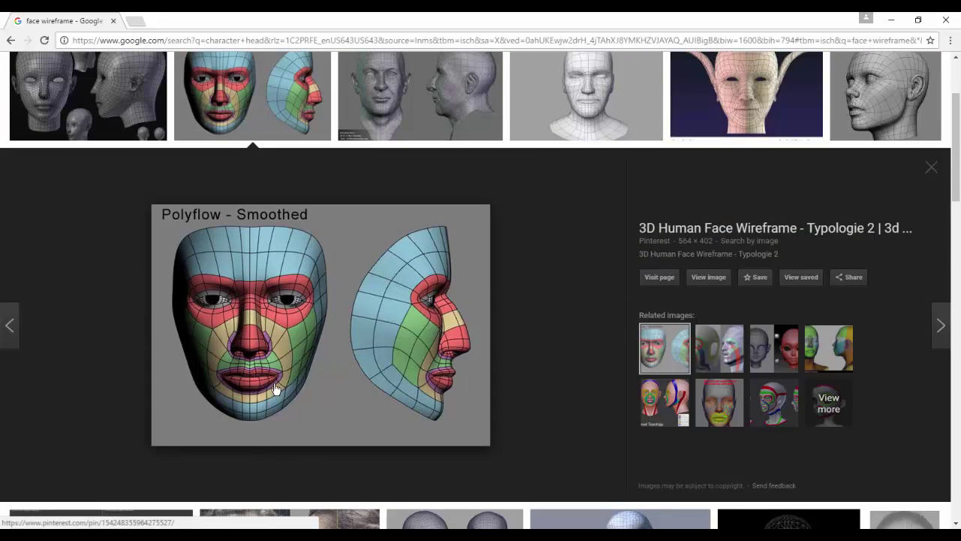
scroll(248, 289, "up", 3)
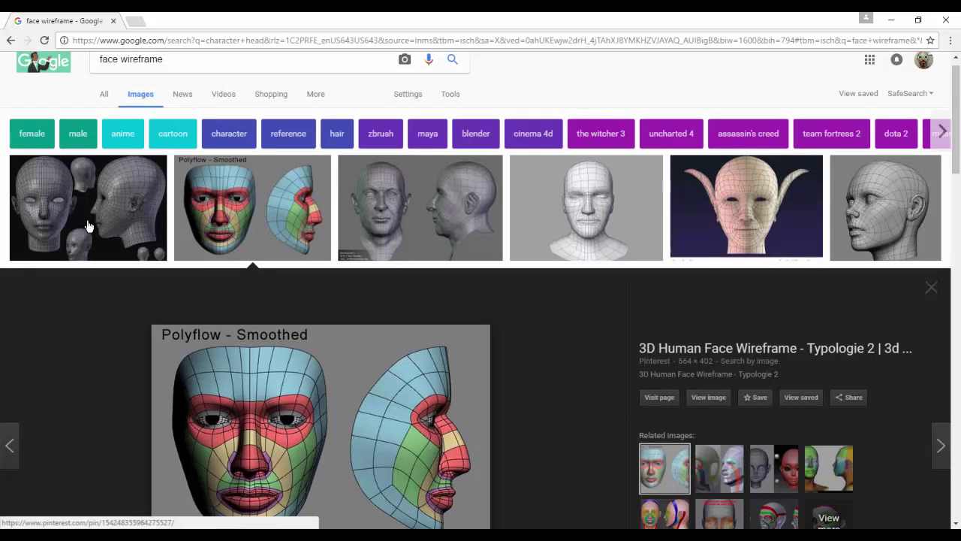
left_click(91, 229)
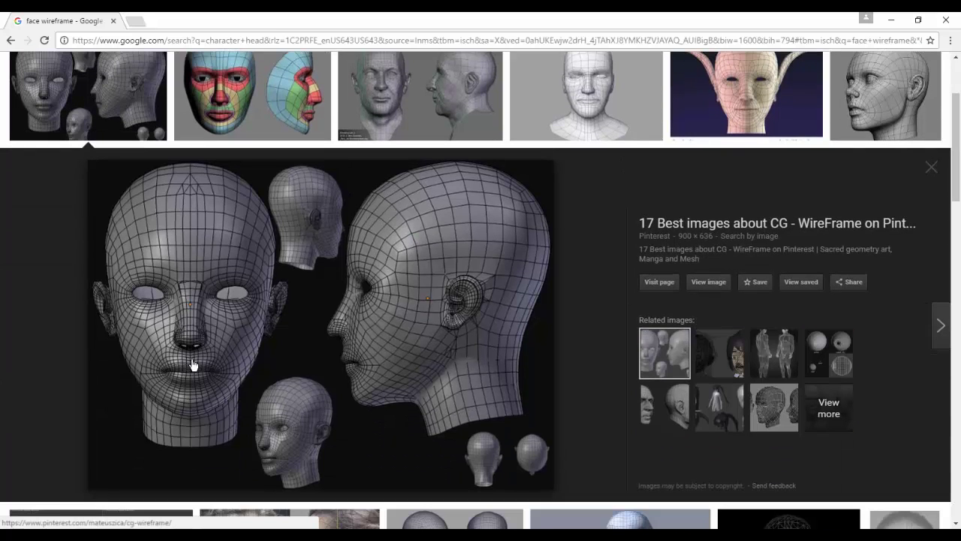
left_click(235, 114)
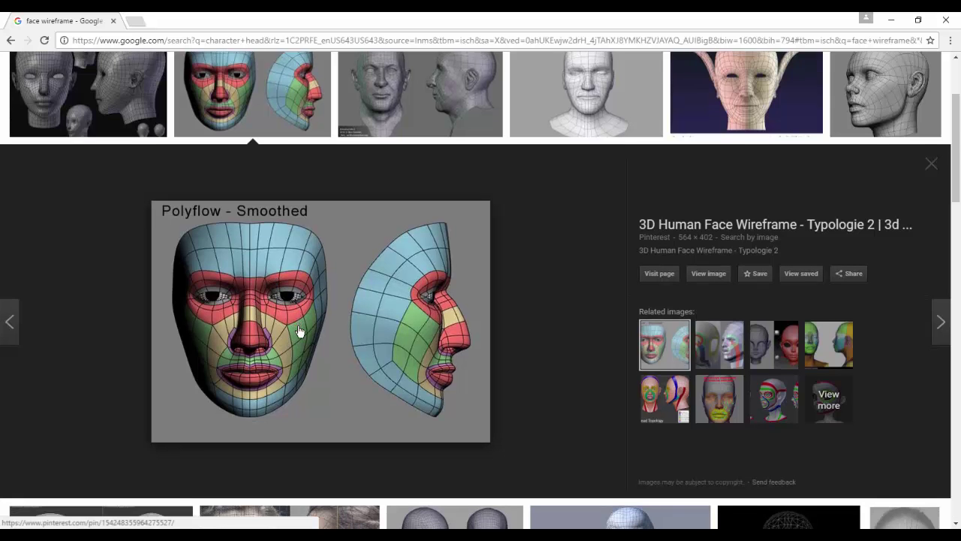
View the related "Head Topology" wireframe image with the colour-coded muscle and contour loops.
scroll(504, 308, "down", 2)
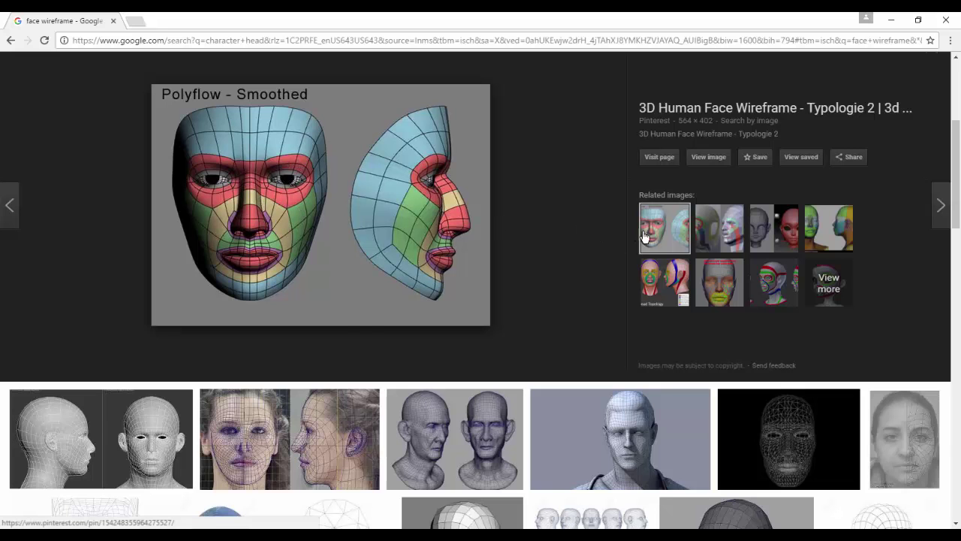
left_click(664, 282)
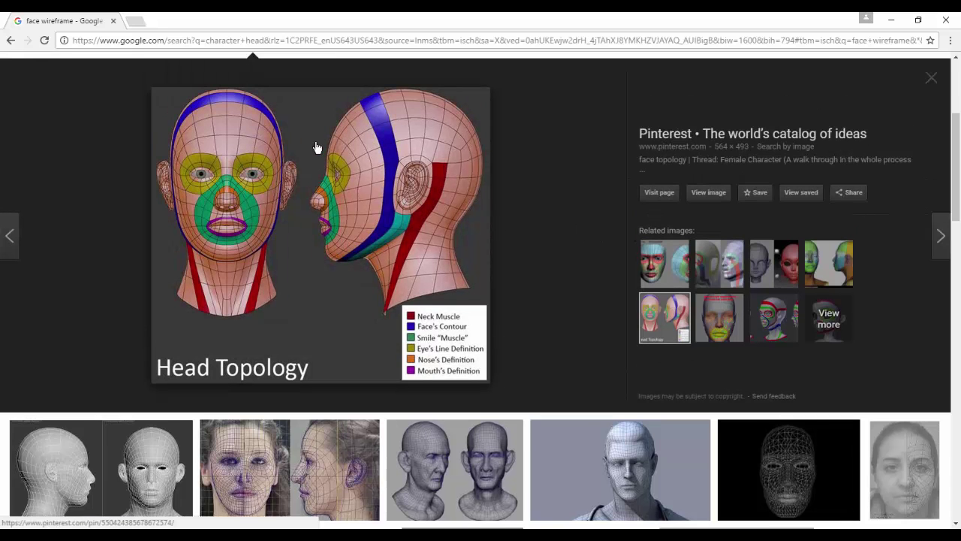
scroll(317, 148, "up", 1)
scroll(319, 252, "up", 3)
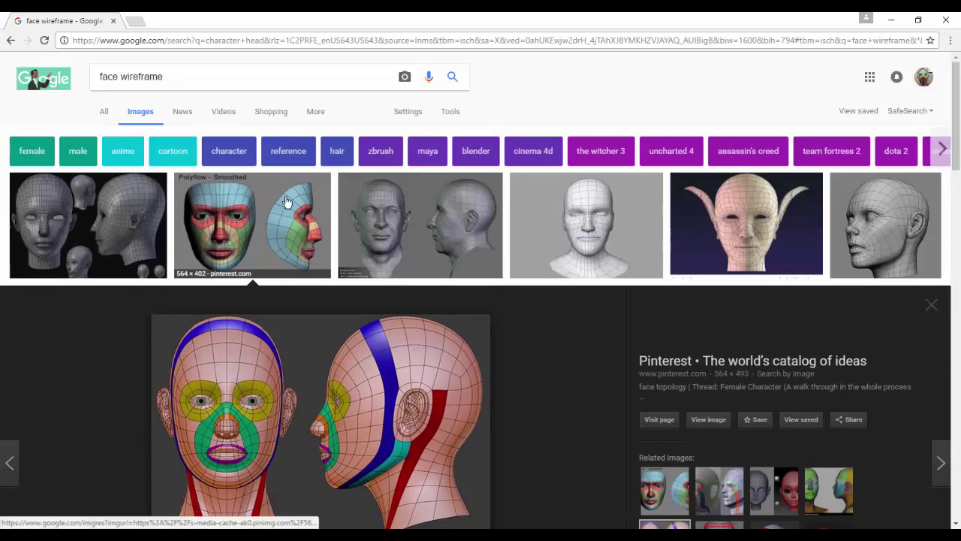
Search Google Images for "muscles of the face" in a new browser tab.
left_click(134, 22)
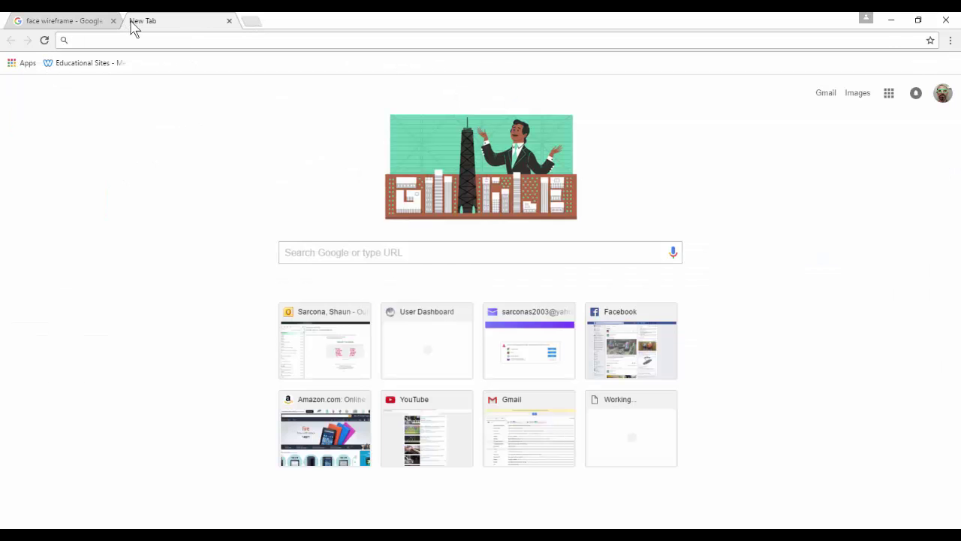
type("wir")
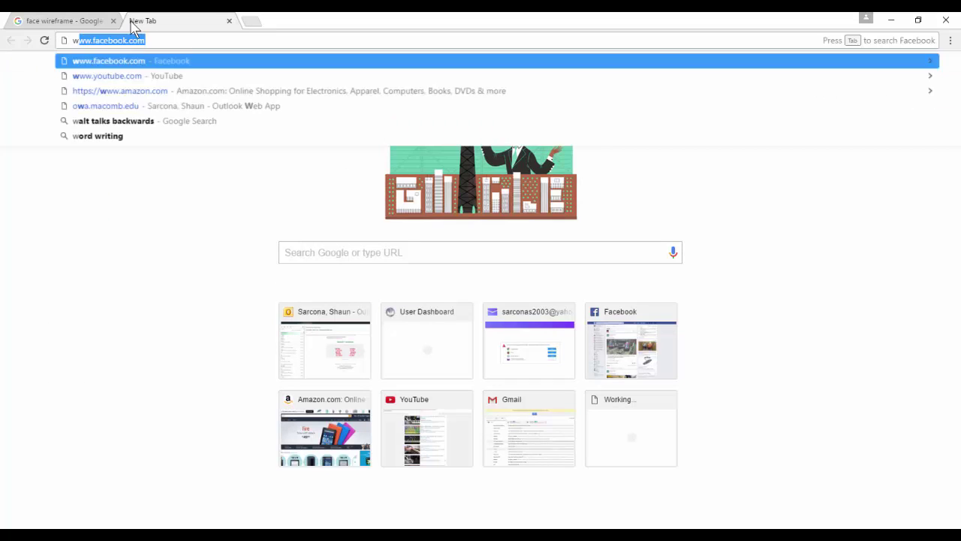
key("BackSpace")
key("BackSpace")
key("BackSpace")
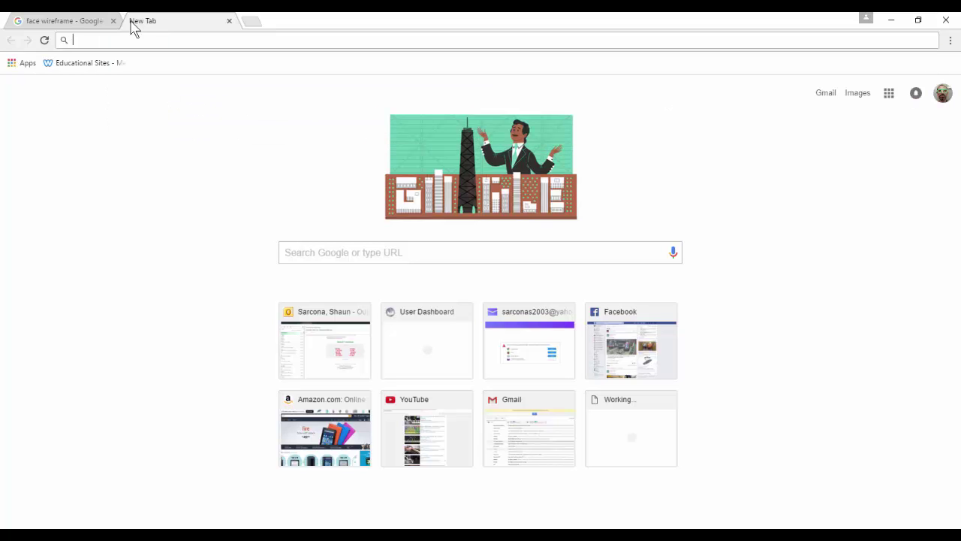
type("face muscles")
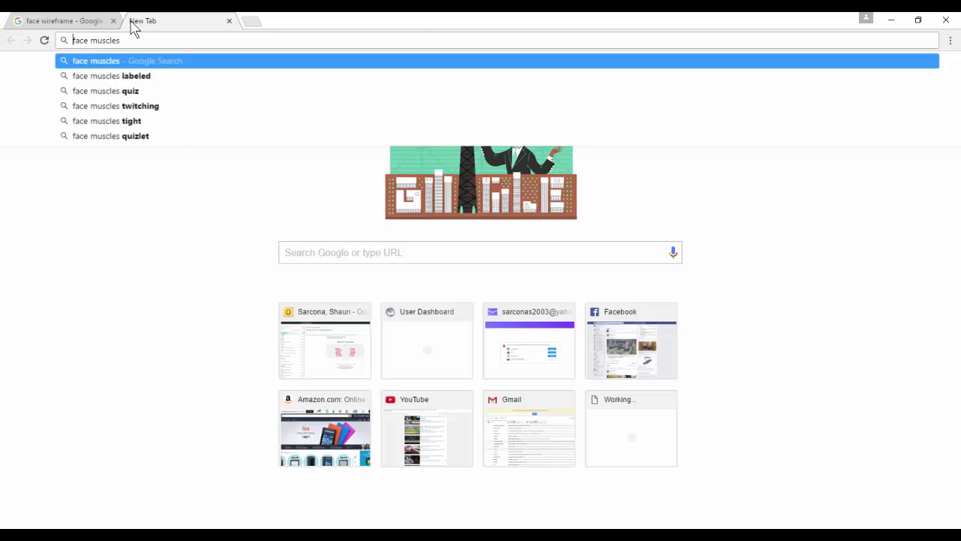
key("ctrl+a")
type("muscles of ")
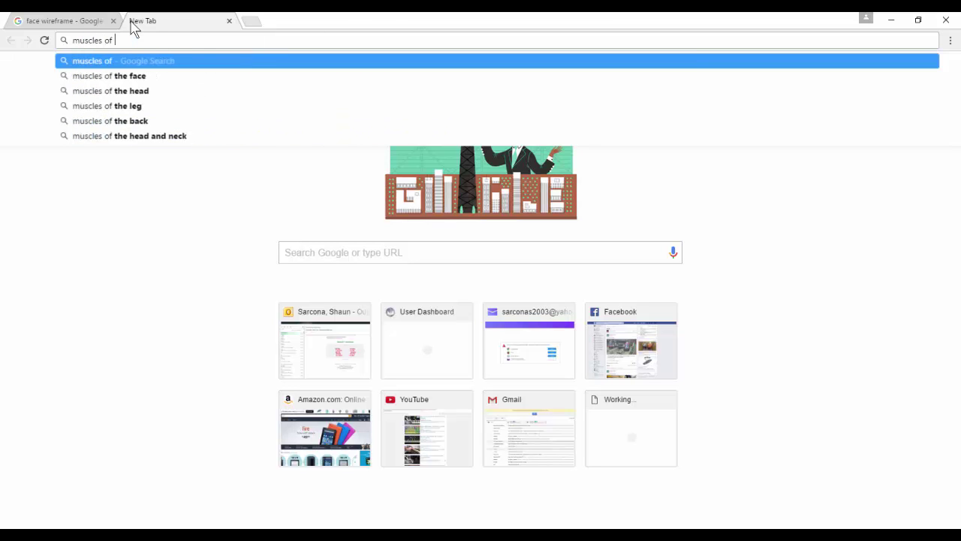
type("the face")
key("Return")
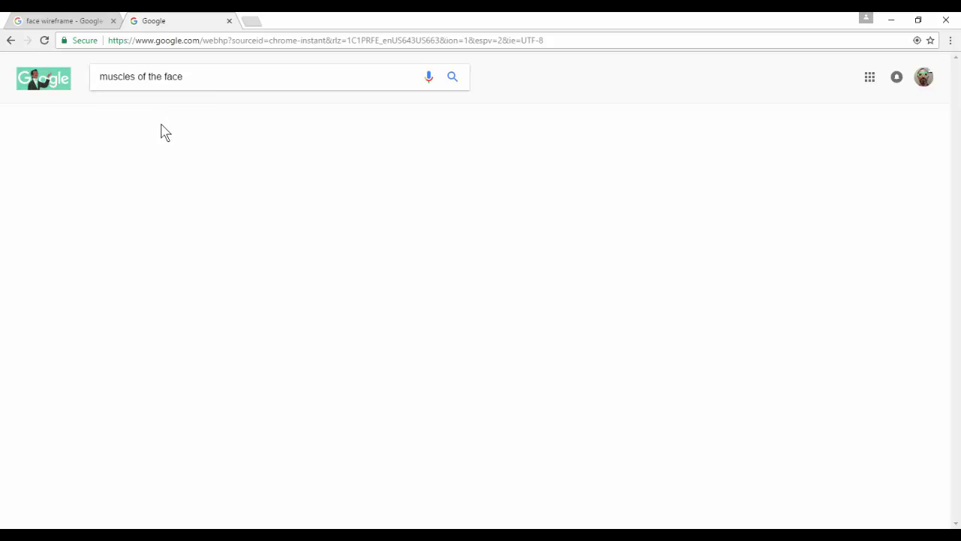
left_click(146, 117)
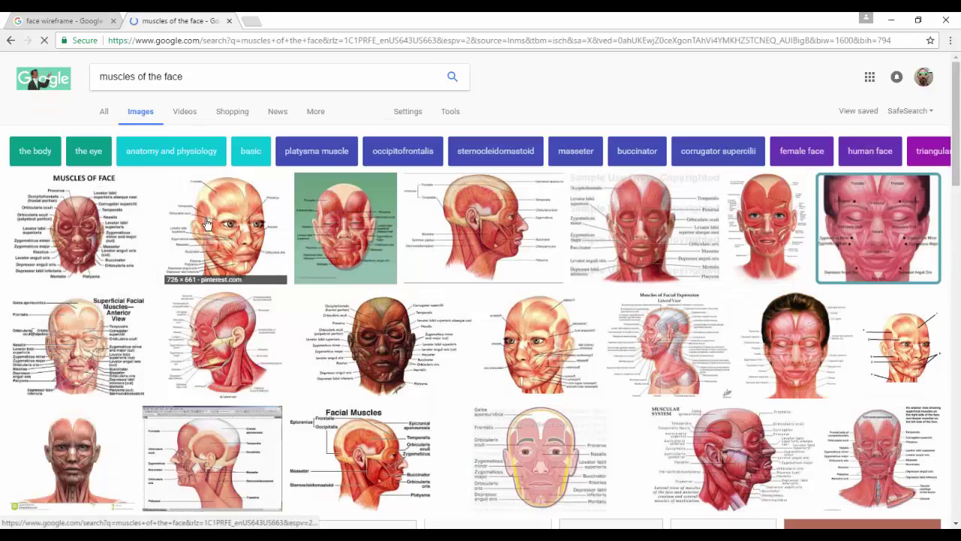
Open the "Muscles of Face" diagram at full size, enlarge it to 200%, and examine the muscles around the eyes and mouth.
left_click(79, 225)
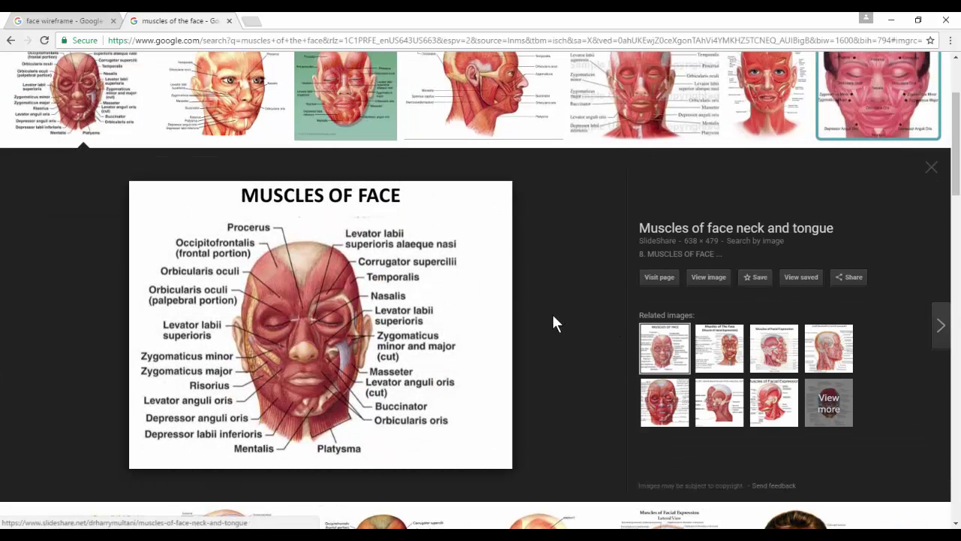
left_click(717, 278)
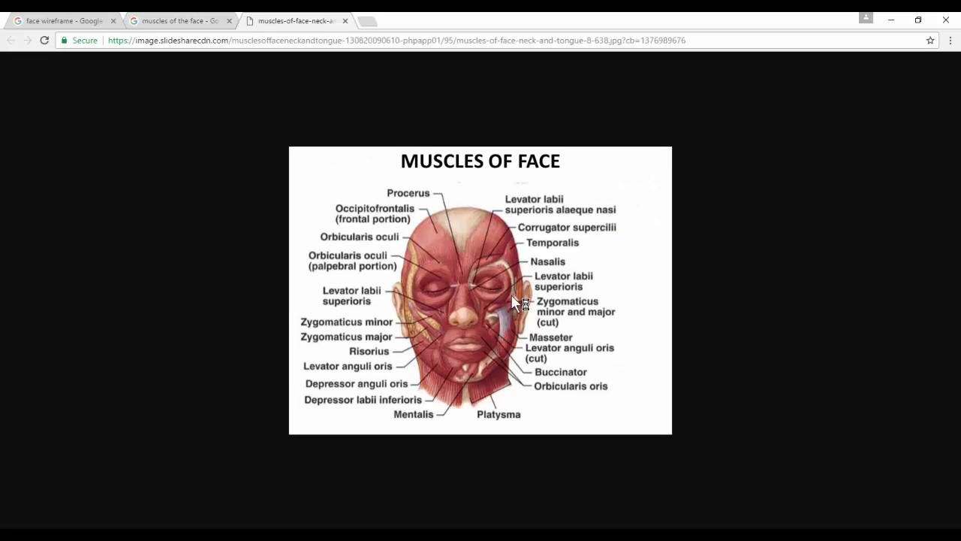
scroll(492, 293, "up", 5, "ctrl")
scroll(494, 293, "down", 1)
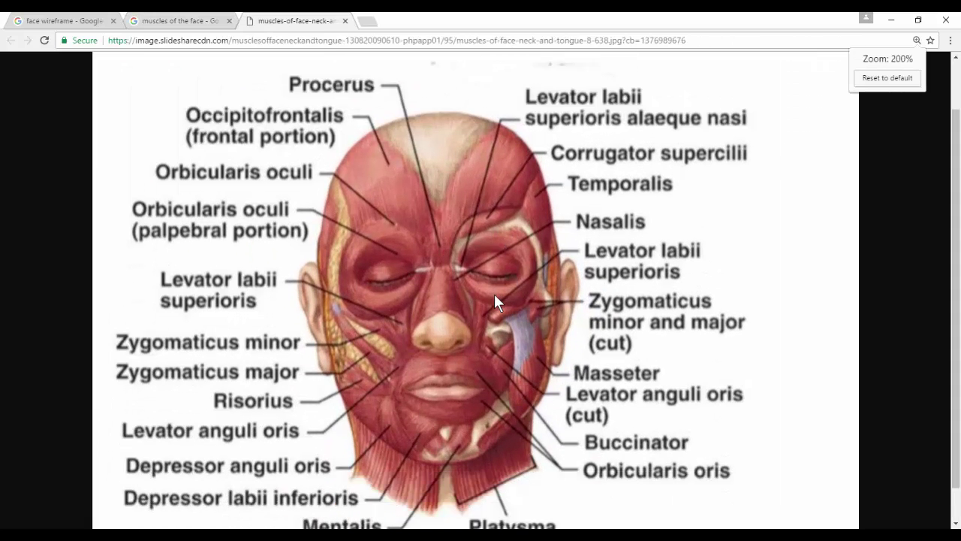
scroll(494, 294, "down", 1)
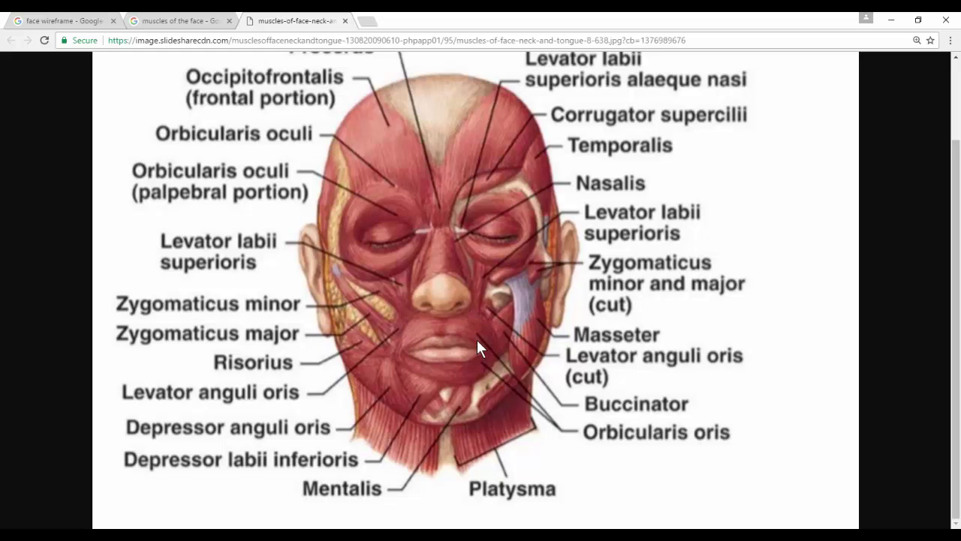
Switch back to Cinema 4D and add a horizontal Knife loop cut around the head just above the existing mid-face loop.
key("alt+Tab")
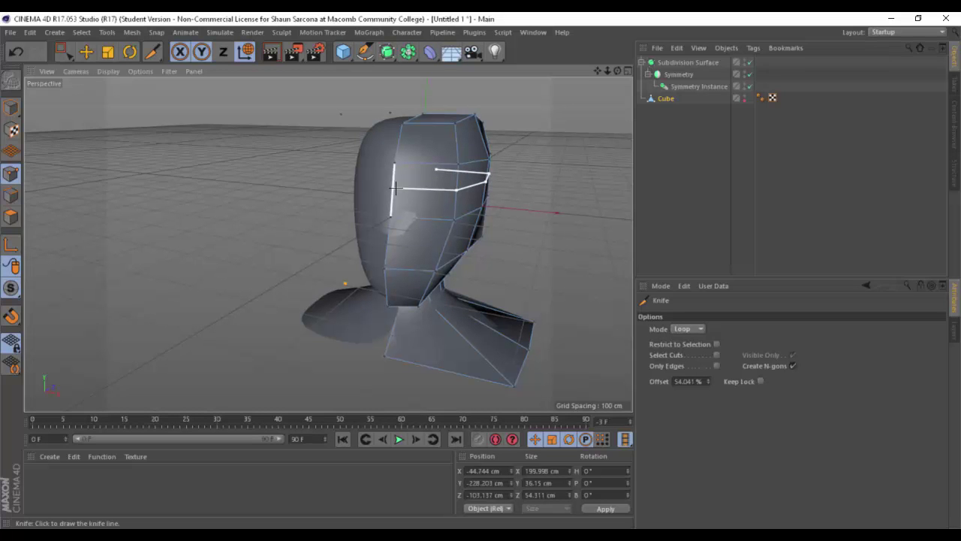
scroll(421, 188, "up", 5)
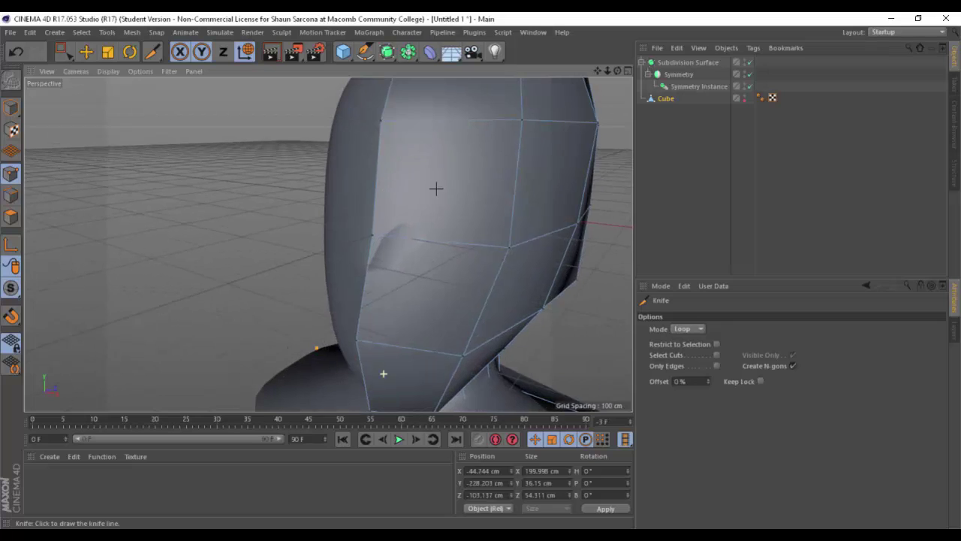
mouse_move(436, 188)
left_mouse_down("alt")
mouse_move(427, 188)
mouse_move(441, 185)
left_mouse_up("alt")
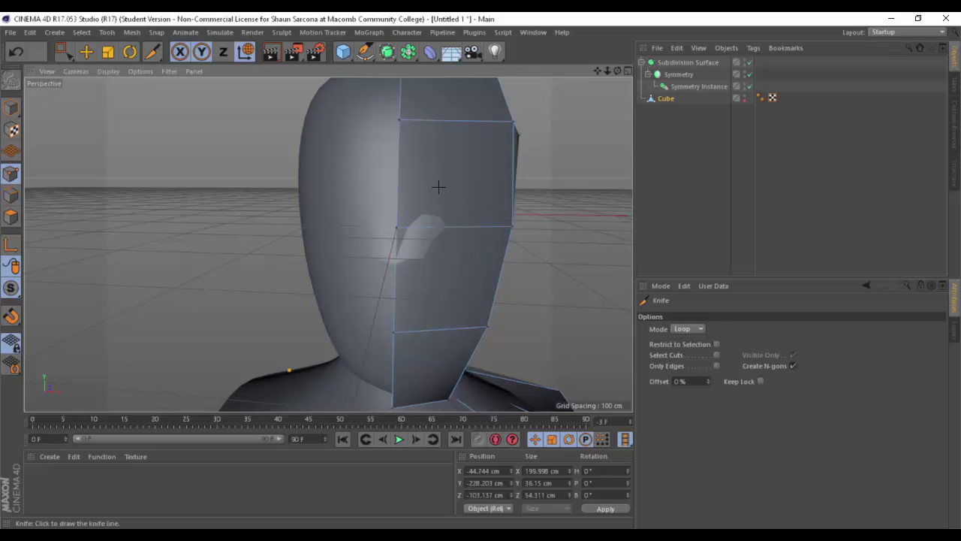
left_click(402, 193)
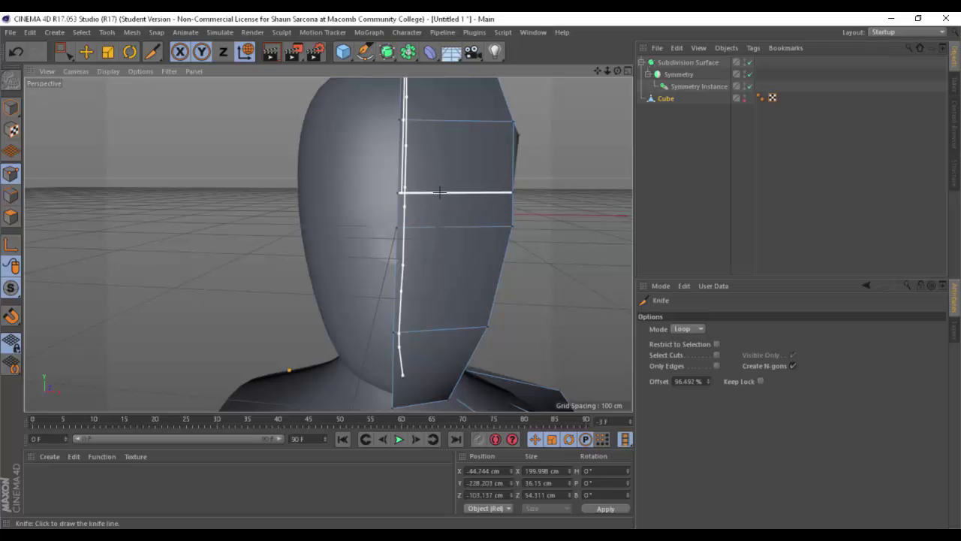
Lower the side points of the loop below the new cut to about Y -32 cm and its front centre point to about Y -38 cm.
left_click_drag(599, 199, 580, 202, "alt")
key("0")
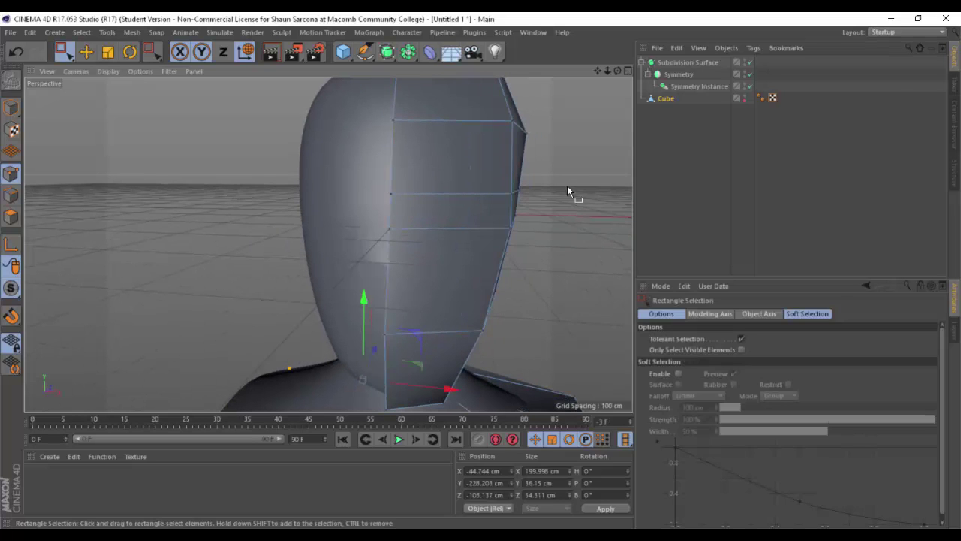
left_click_drag(558, 162, 485, 215)
left_click_drag(496, 209, 538, 216, "alt")
key("ctrl+z")
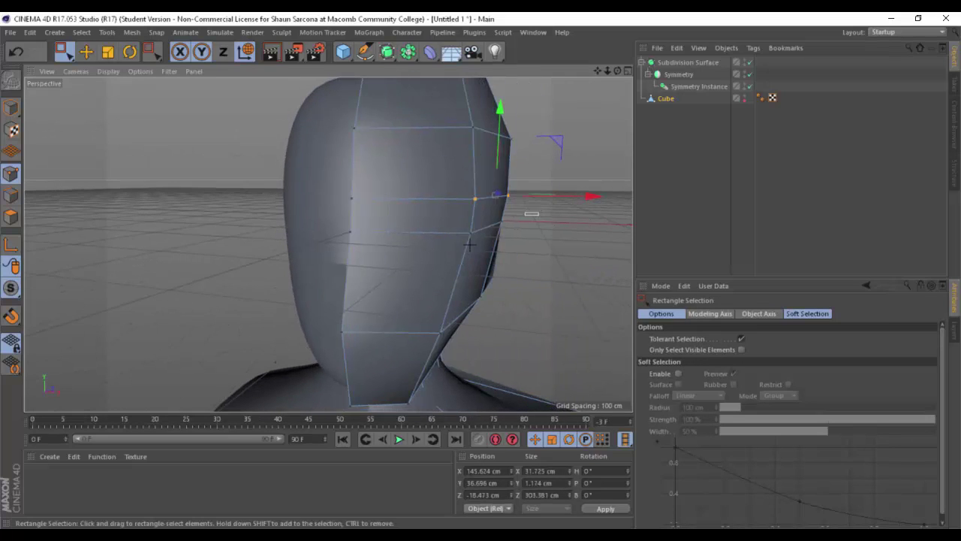
left_click_drag(469, 244, 457, 252)
left_click_drag(430, 223, 500, 247, "alt")
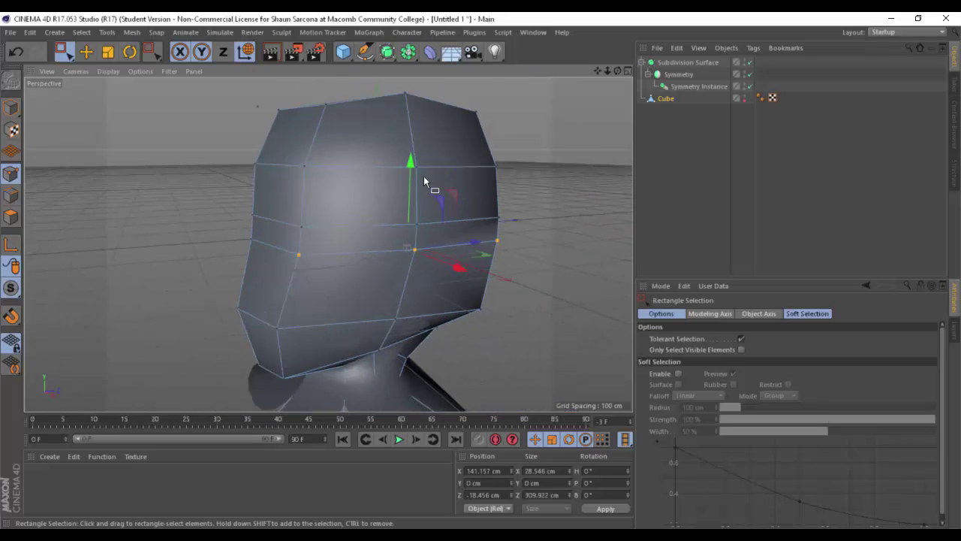
left_click_drag(406, 161, 343, 218)
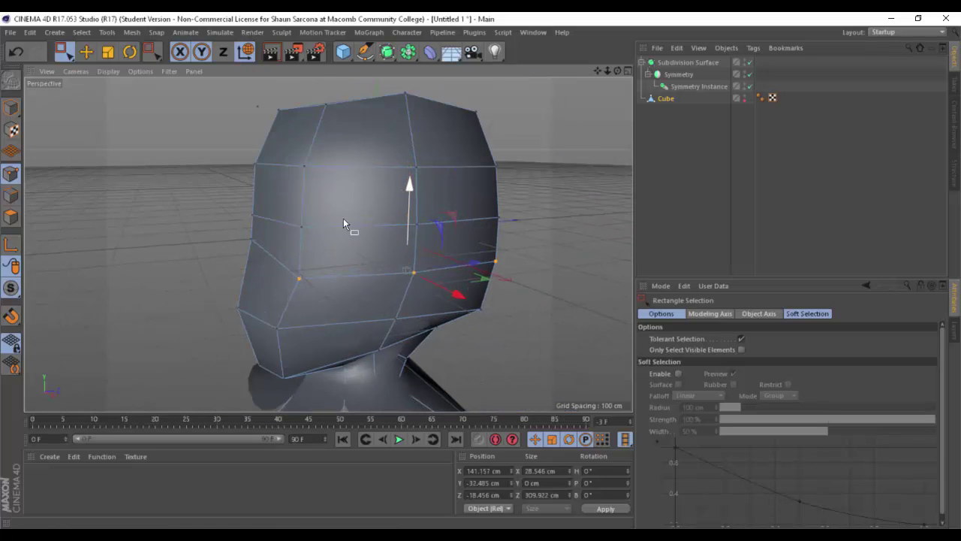
left_click_drag(237, 235, 260, 245)
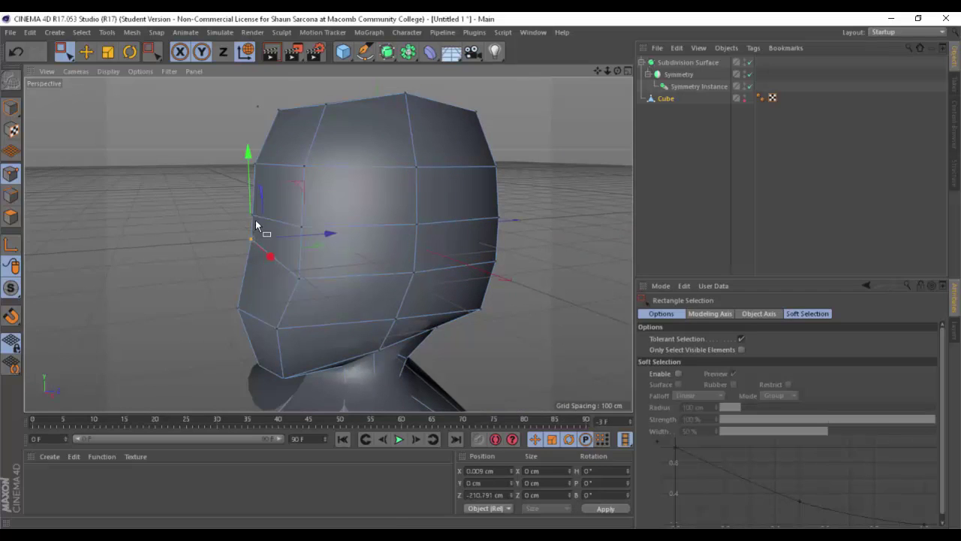
left_click_drag(291, 199, 292, 210)
Add a vertical Knife loop cut down the half face from crown to shoulder at about 58% offset.
left_click_drag(410, 223, 520, 211, "alt")
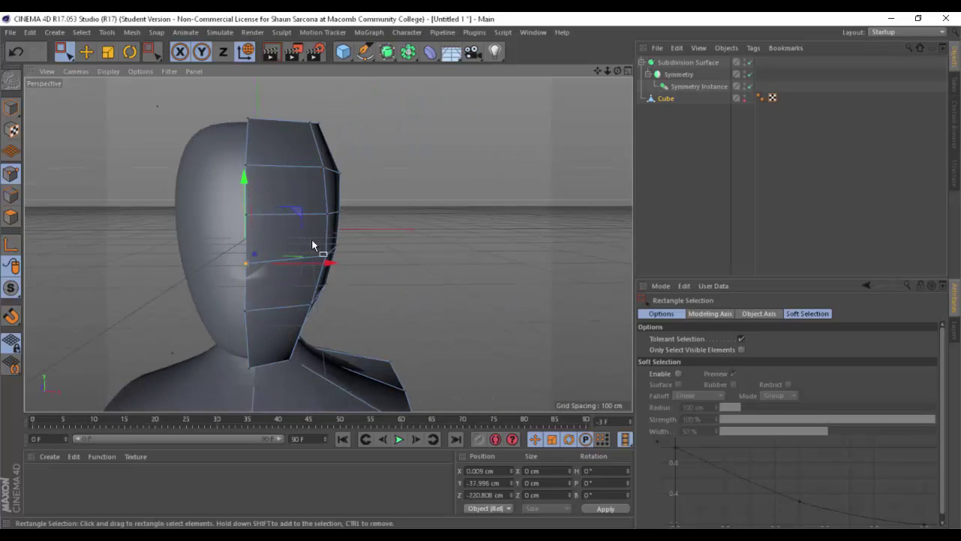
mouse_move(287, 239)
right_mouse_down("alt")
mouse_move(329, 241)
mouse_move(298, 240)
right_mouse_up("alt")
key("k")
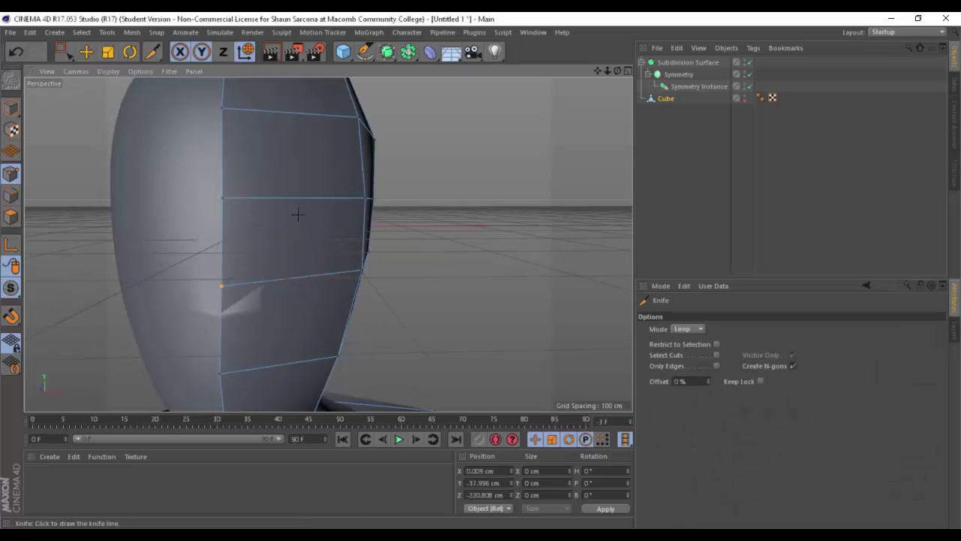
scroll(286, 277, "down", 10)
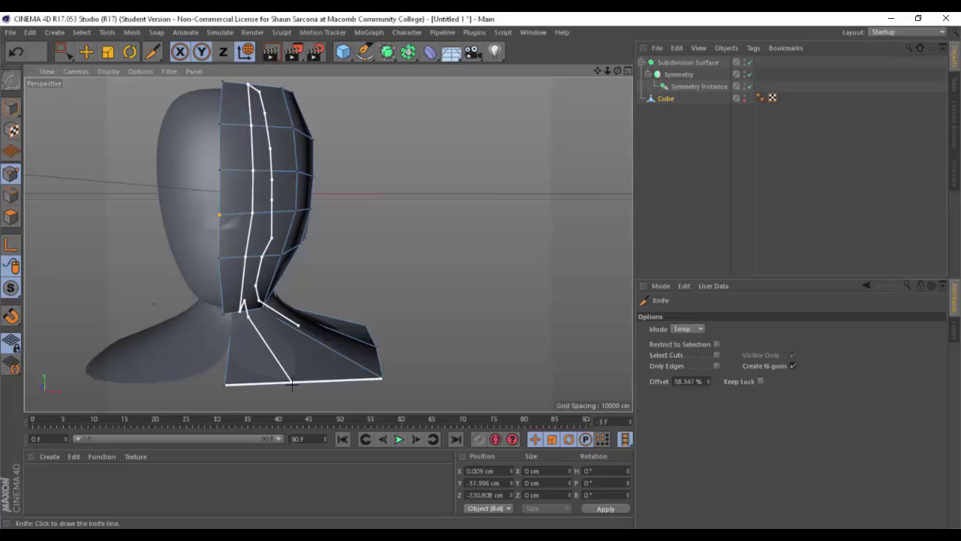
left_click(292, 385)
Push the new vertical loop's two mid-face points, on the upper and lower horizontal loops, slightly back in depth with the Move tool.
key("e")
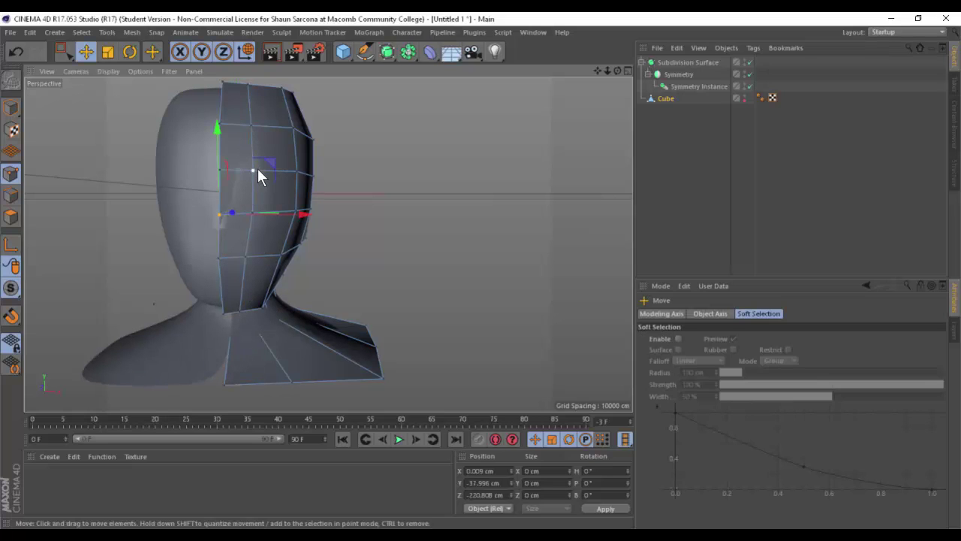
left_click(258, 168)
right_click_drag(262, 195, 353, 222, "alt")
middle_click_drag(264, 193, 304, 220, "alt")
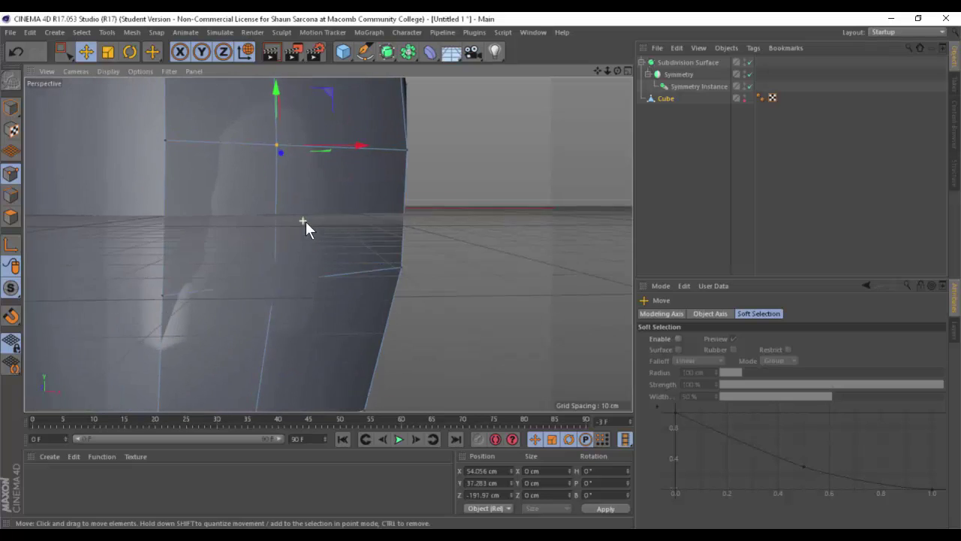
right_click_drag(303, 220, 275, 211, "alt")
left_click_drag(274, 209, 253, 234, "alt")
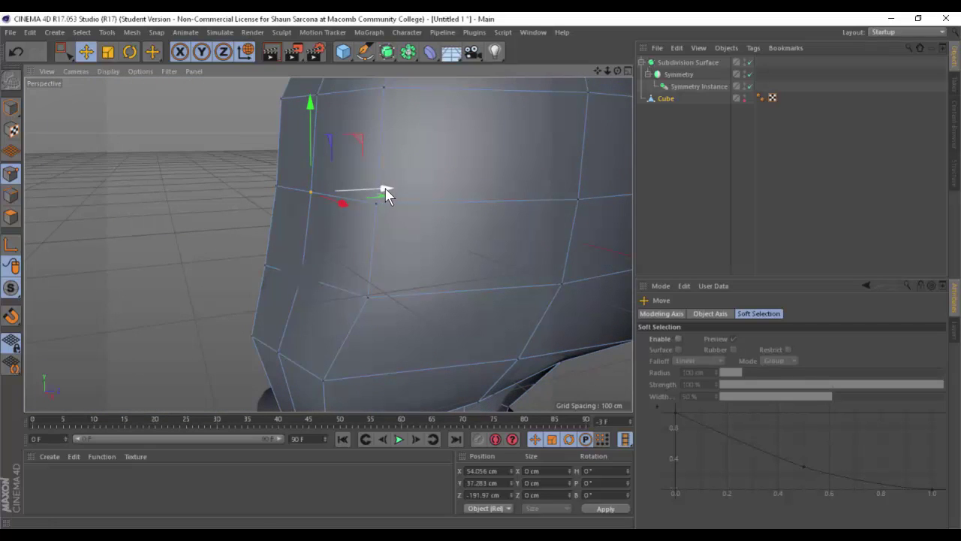
left_click_drag(380, 188, 385, 190)
left_click(298, 275)
left_click_drag(375, 268, 380, 268)
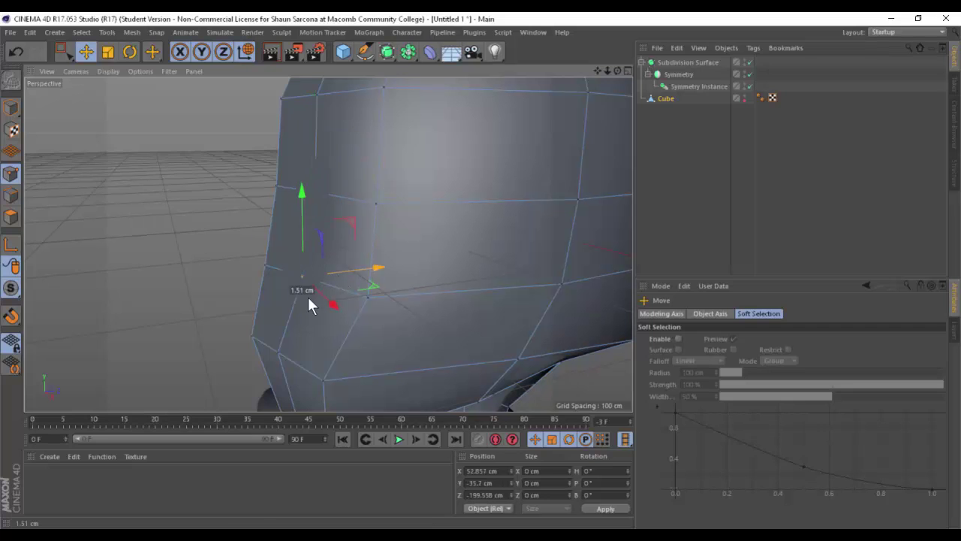
Pull the new vertical loop's jaw point slightly forward and its chin-bottom point forward to about Z -203 cm.
middle_click_drag(285, 318, 290, 276, "alt")
left_click(284, 311)
left_click_drag(312, 308, 304, 309)
middle_click_drag(298, 372, 307, 320, "alt")
left_click(312, 345)
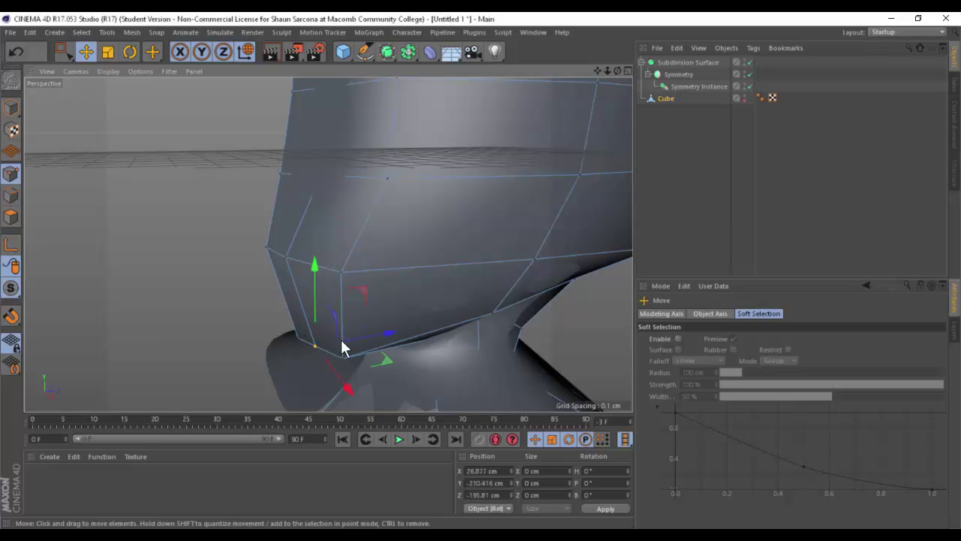
left_click_drag(342, 340, 335, 344)
Push the new vertical loop's chin-bottom point back to about Z -171 cm and check the chin from the opposite side.
middle_click_drag(339, 357, 337, 208, "alt")
left_click_drag(337, 210, 348, 279, "alt")
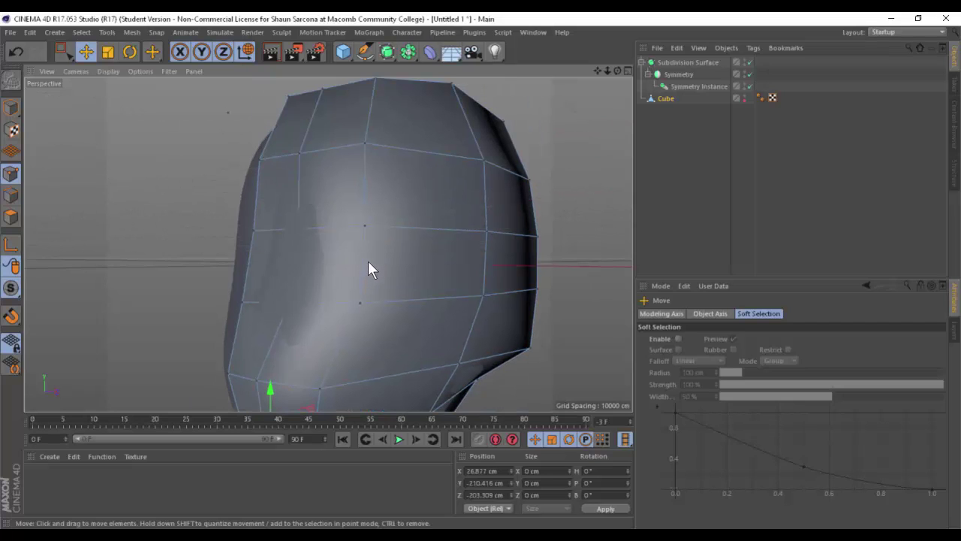
left_click_drag(296, 336, 283, 383, "alt")
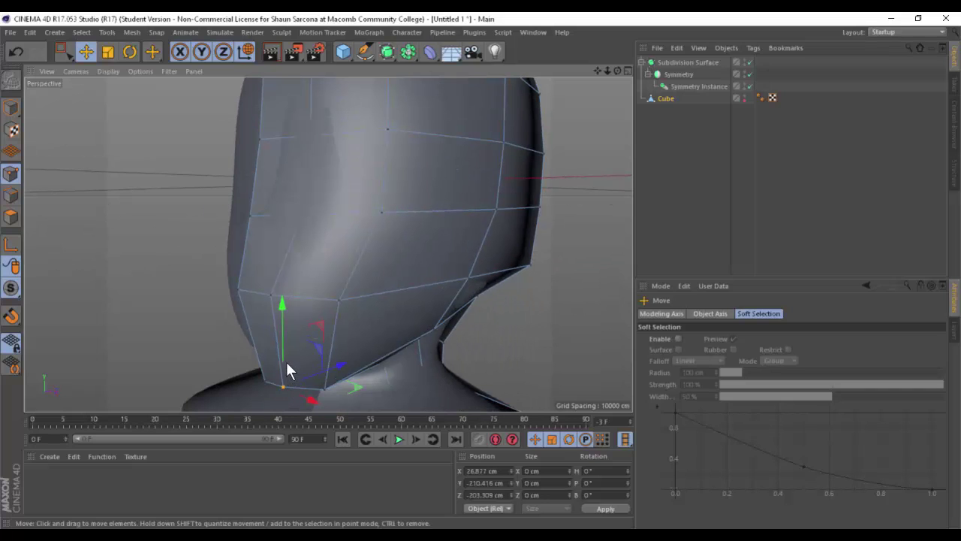
left_click_drag(302, 381, 358, 359)
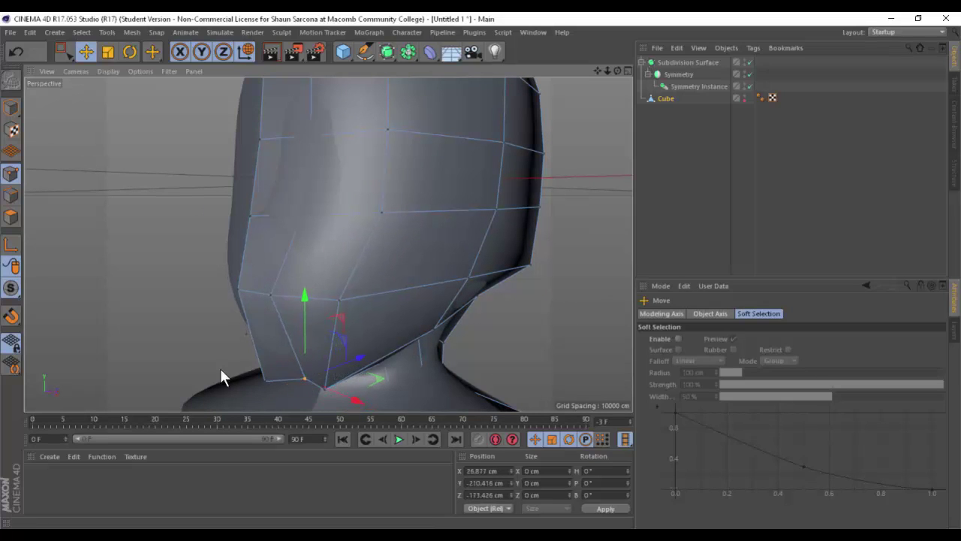
left_click_drag(220, 368, 443, 374, "alt")
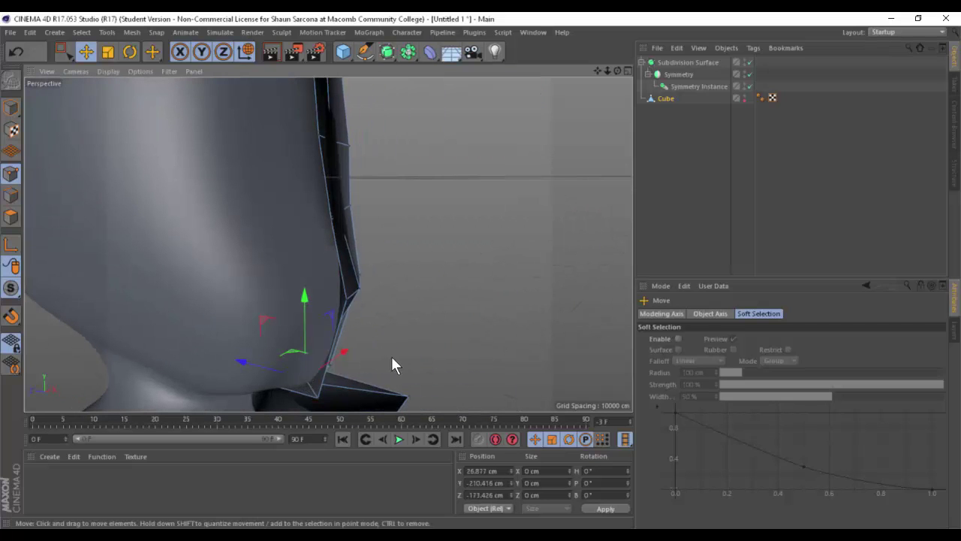
Undo the chin-bottom point's last push in depth and check the head's crown and front from several angles.
key("ctrl+z")
left_click_drag(441, 307, 373, 362, "alt")
middle_click_drag(311, 244, 330, 341, "alt")
left_click_drag(436, 259, 301, 312, "alt")
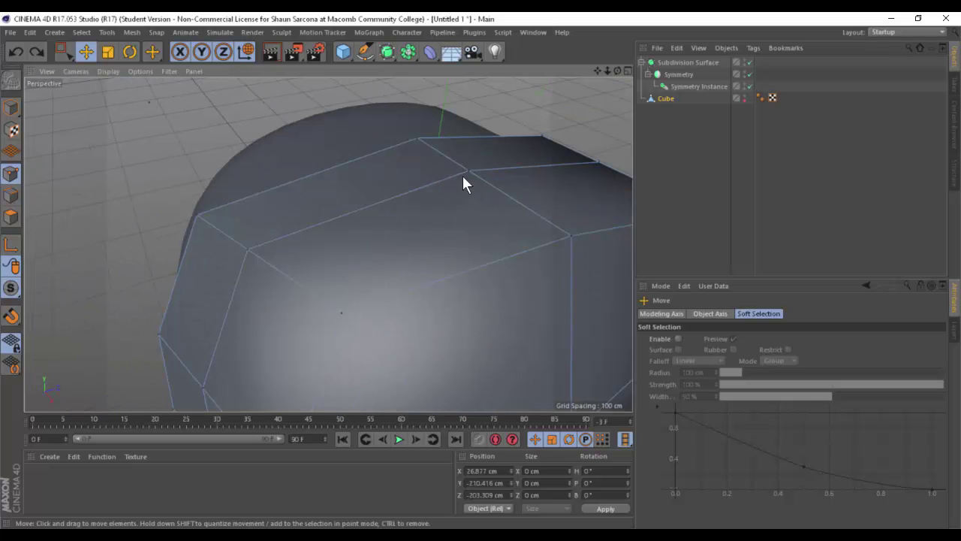
left_click_drag(479, 169, 353, 136, "alt")
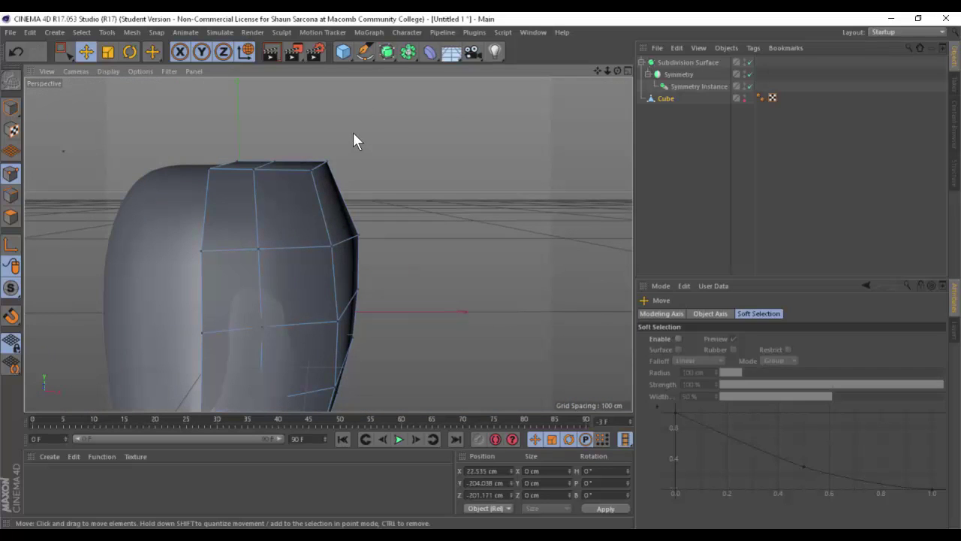
key("0")
left_click_drag(309, 190, 299, 197)
left_click_drag(319, 100, 440, 218)
key("e")
left_click(436, 212)
left_click(430, 297, "shift")
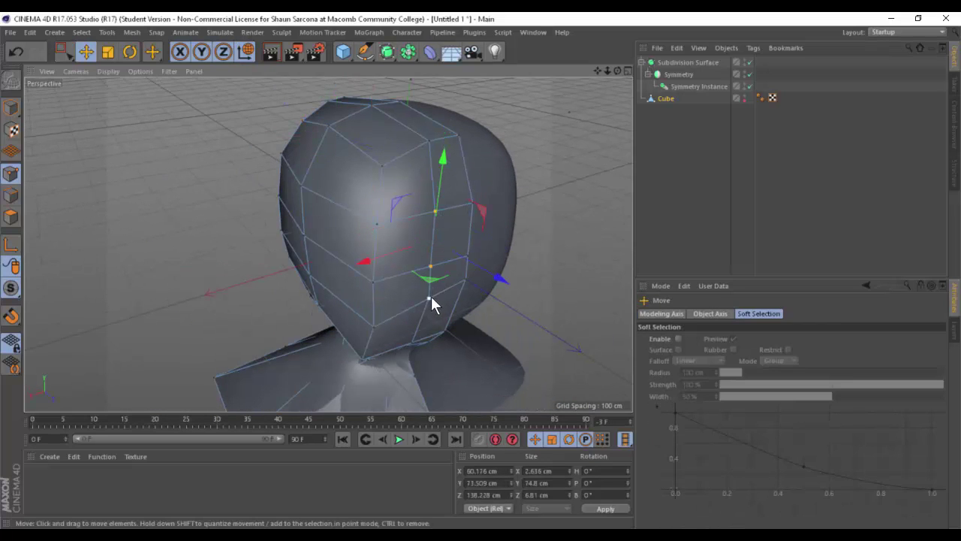
Select the column of points running down the outer corner of the back of the head and shift them slightly with Move.
left_click_drag(385, 285, 394, 240, "alt")
left_click(389, 204)
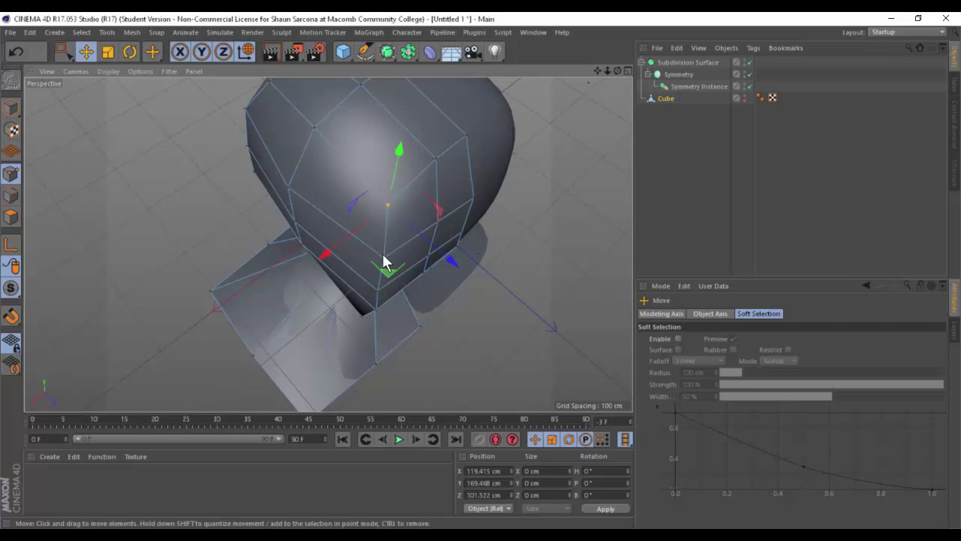
left_click(384, 260, "shift")
key("ctrl+z")
left_click(385, 261, "shift")
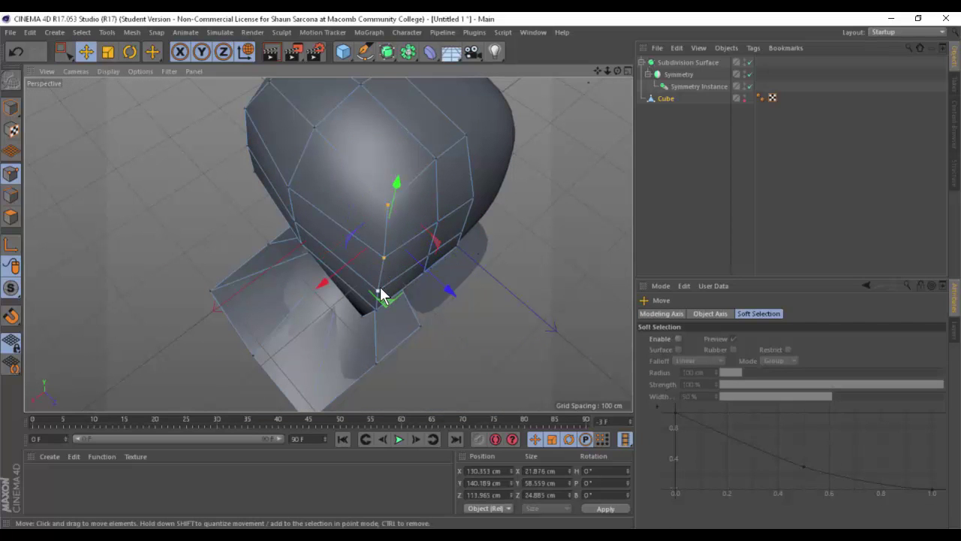
left_click(378, 291, "shift")
left_click_drag(380, 315, 382, 298, "alt")
left_click(377, 326, "shift")
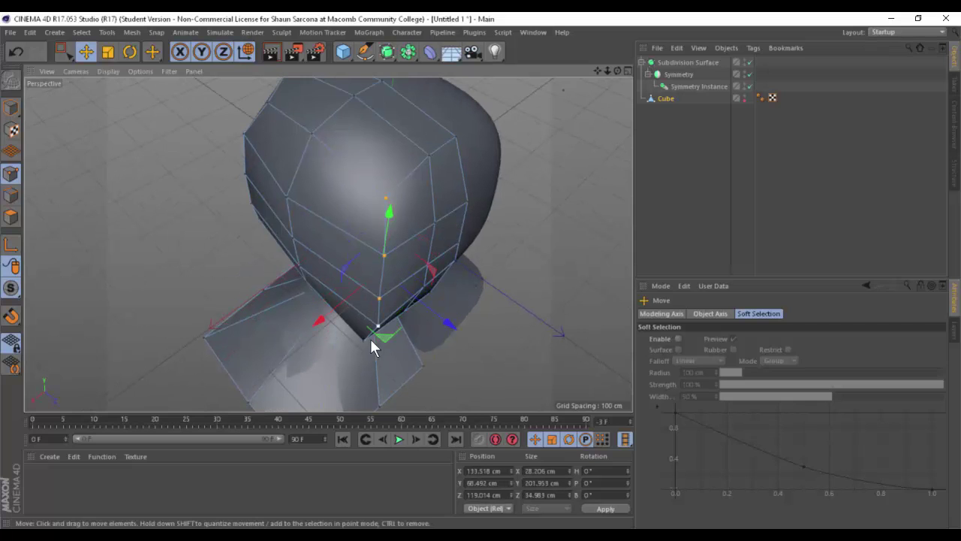
mouse_move(364, 341)
left_mouse_down()
mouse_move(382, 360)
mouse_move(381, 338)
left_mouse_up()
left_click_drag(455, 302, 328, 253, "alt")
Lower the back-of-head centre point to about Y -33 cm and its neighbour on the adjacent loop to about Y -29 cm.
left_click(365, 282)
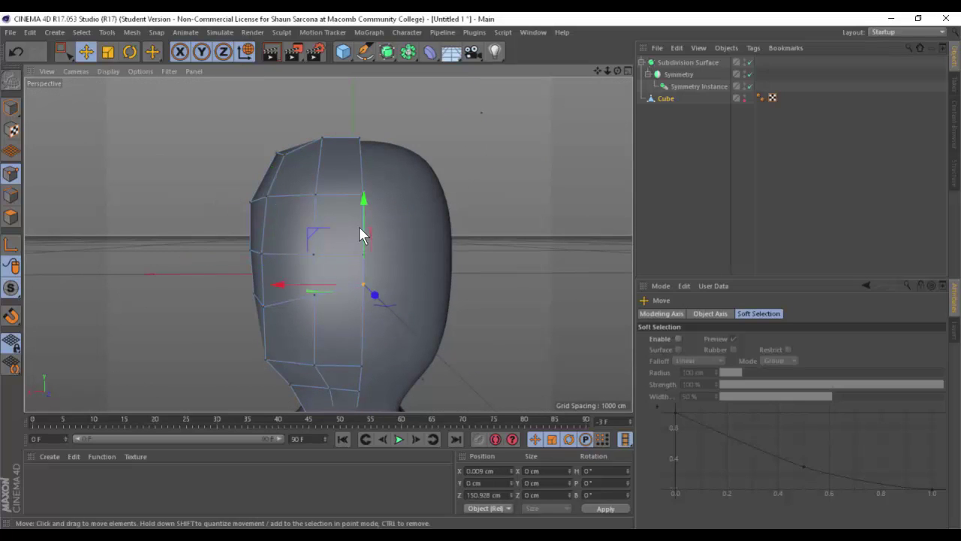
left_click_drag(362, 214, 365, 236)
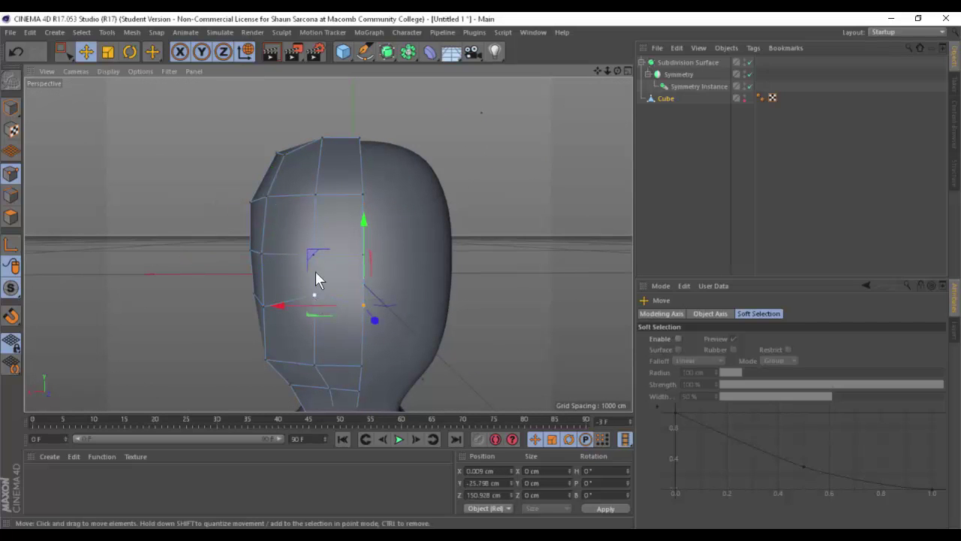
left_click(314, 289)
left_click_drag(312, 212, 313, 226)
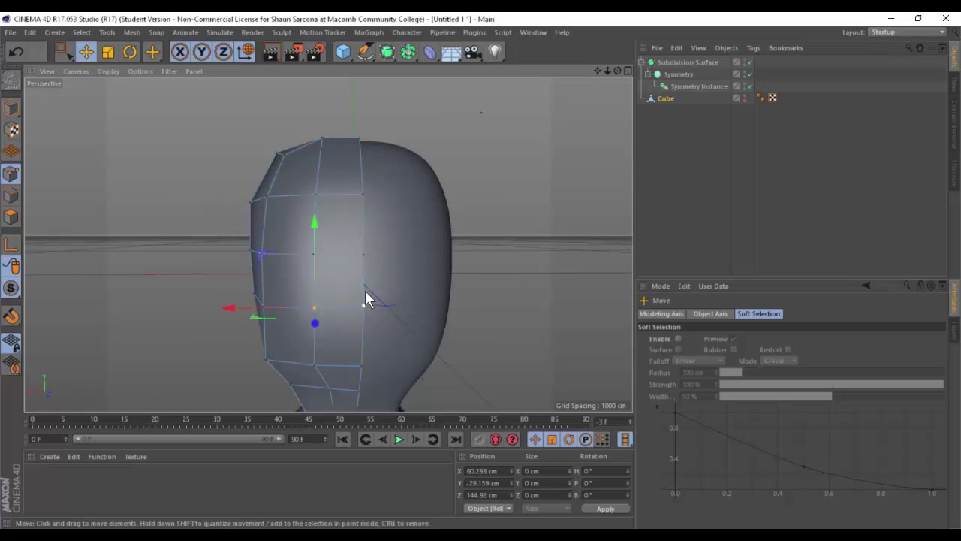
left_click(365, 293)
mouse_move(363, 272)
left_mouse_down("alt")
mouse_move(373, 322)
mouse_move(363, 272)
left_mouse_up("alt")
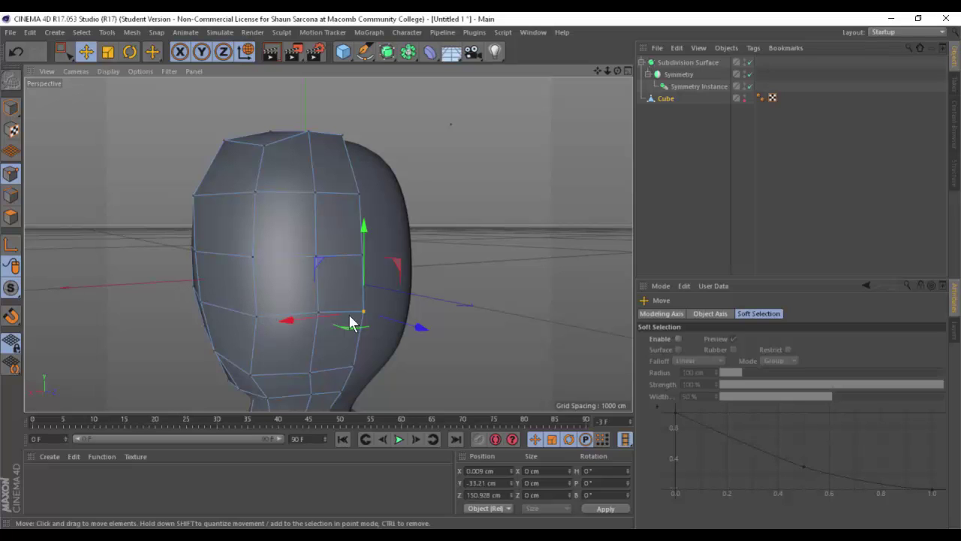
Move the lower outer point on the back of the head slightly inward along X.
left_click(259, 314)
left_click(252, 376)
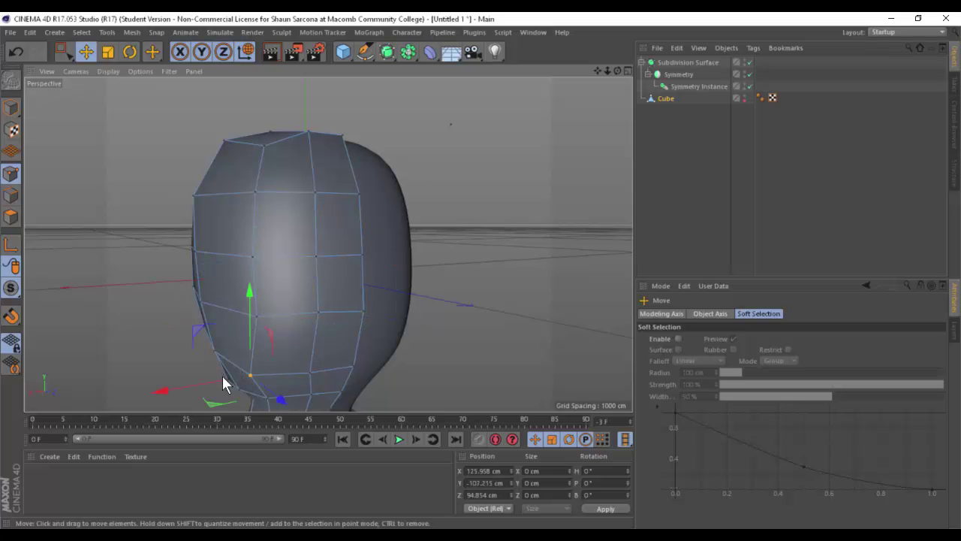
left_click_drag(227, 377, 238, 376)
Select the eye-level point on the new front vertical loop and hide the Subdivision Surface so only the half Cube mesh shows.
left_click_drag(252, 319, 361, 206, "alt")
left_click(345, 201)
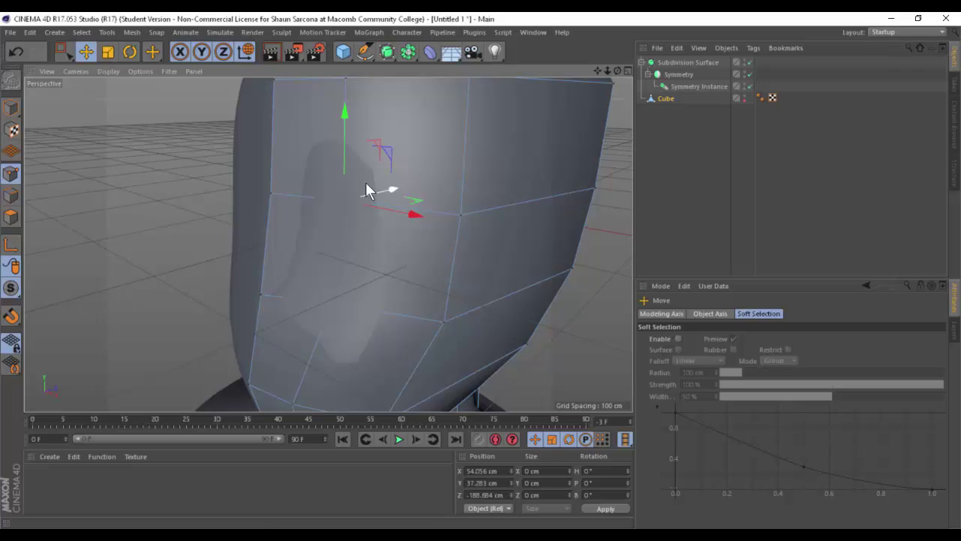
left_click(750, 62)
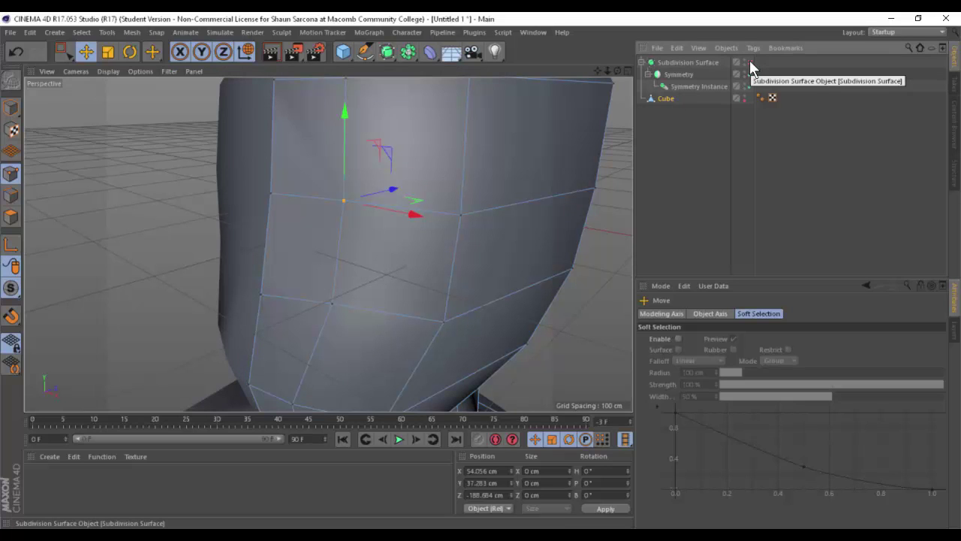
left_click(749, 62)
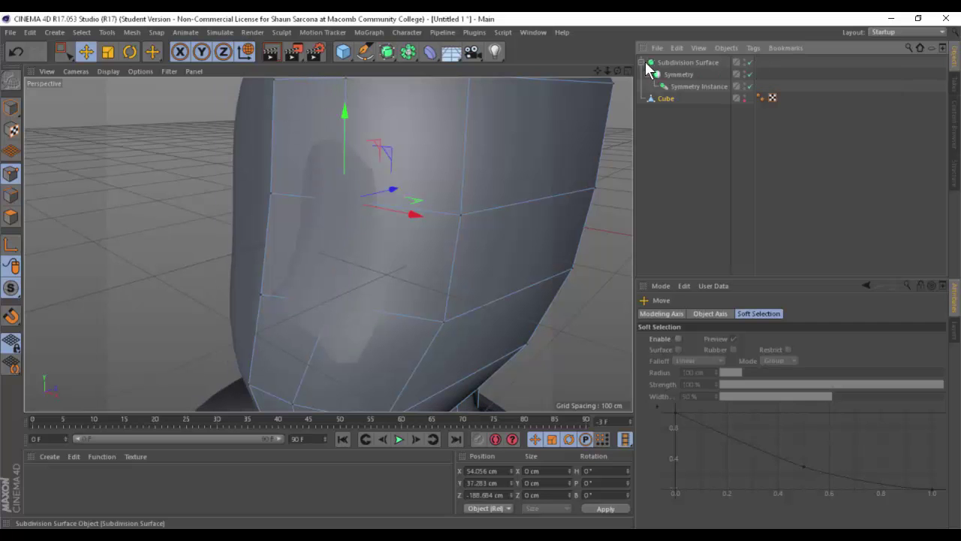
left_click(642, 62)
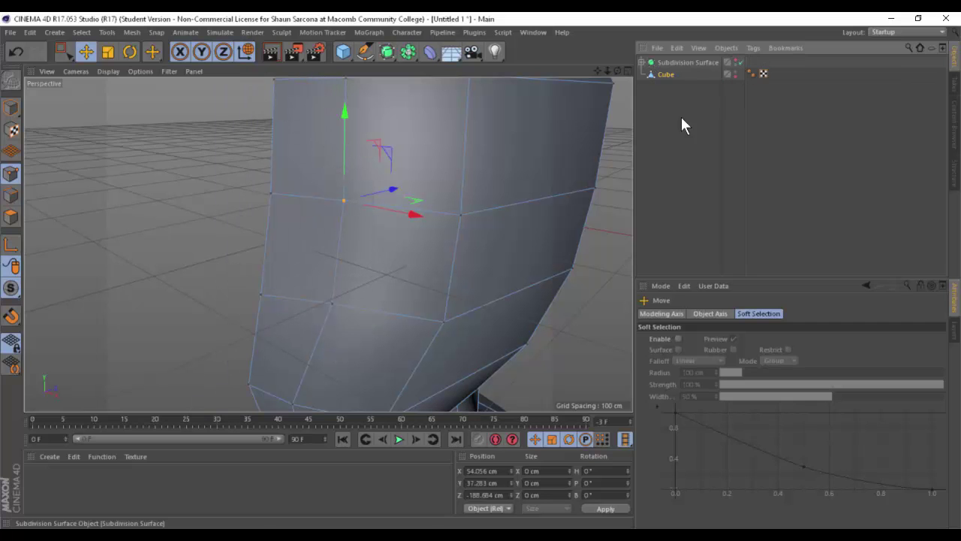
left_click_drag(409, 179, 353, 218, "alt")
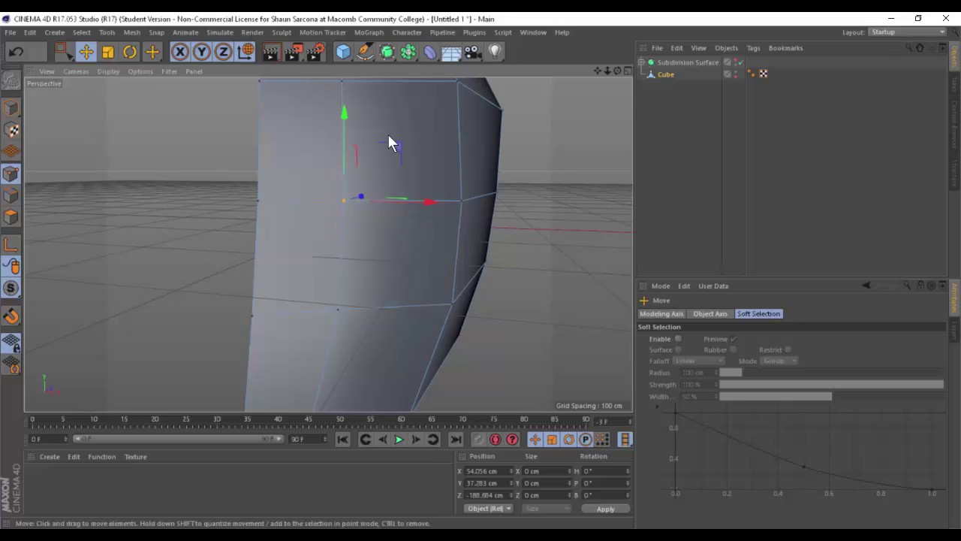
Cut a four-sided diamond around the selected eye-level point using the Knife in Line mode.
key("k+l")
left_click(691, 330)
left_click(690, 339)
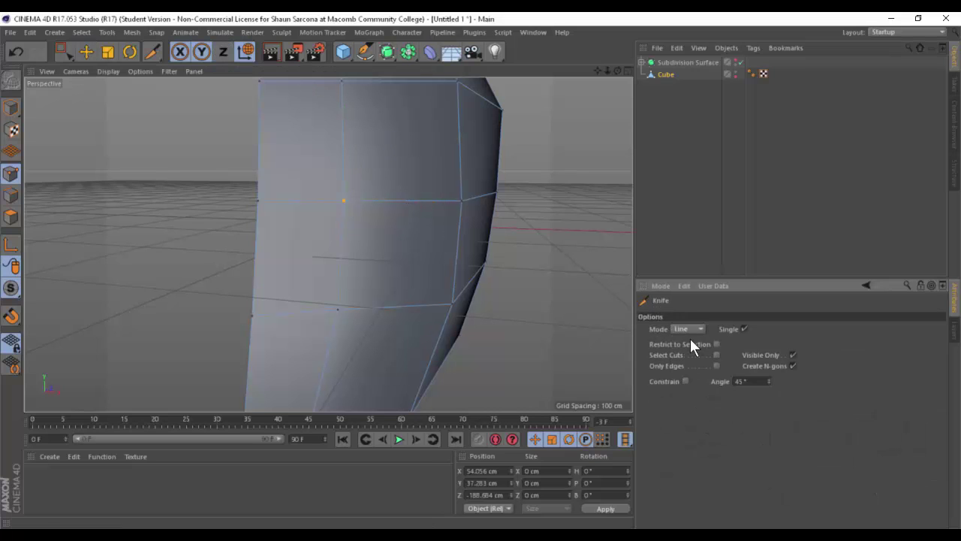
left_click(290, 200)
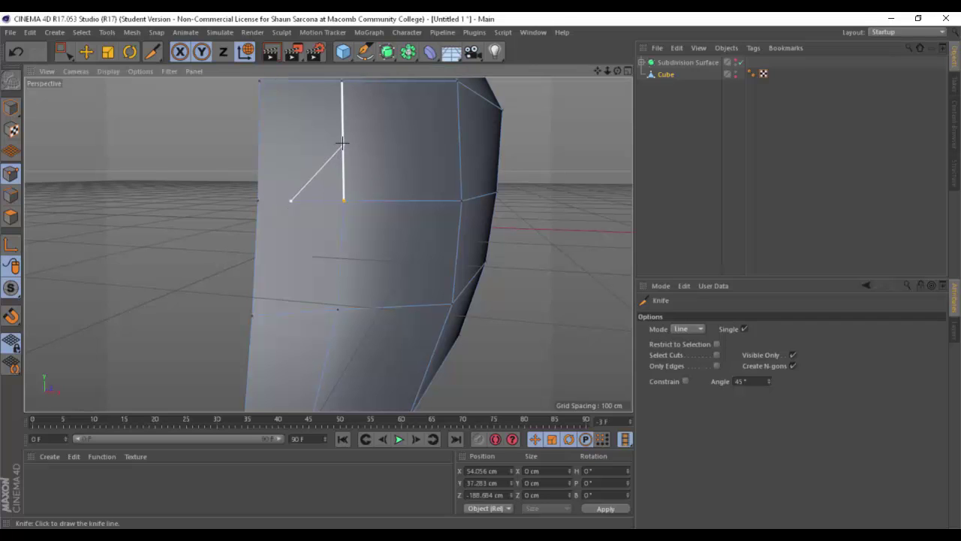
left_click(342, 143)
left_click(408, 200)
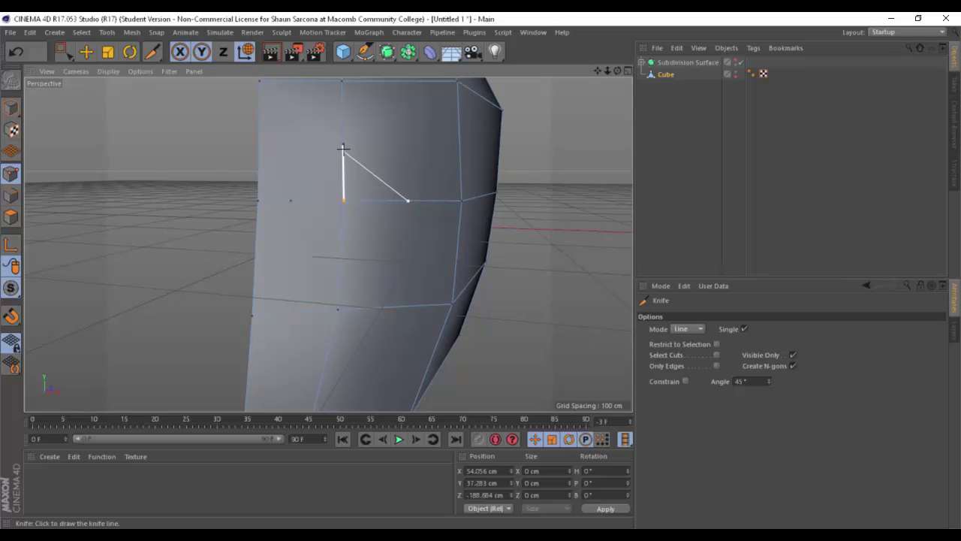
left_click(344, 145)
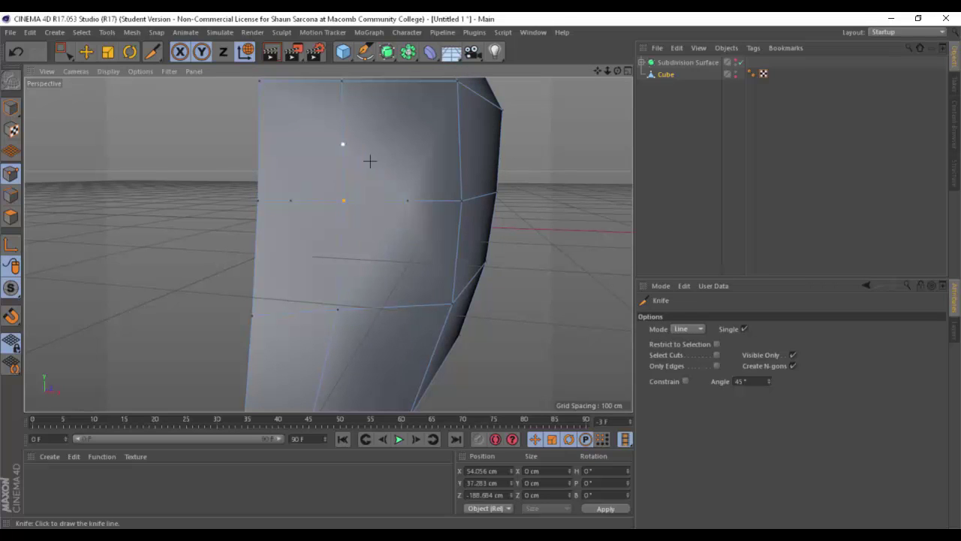
left_click(339, 258)
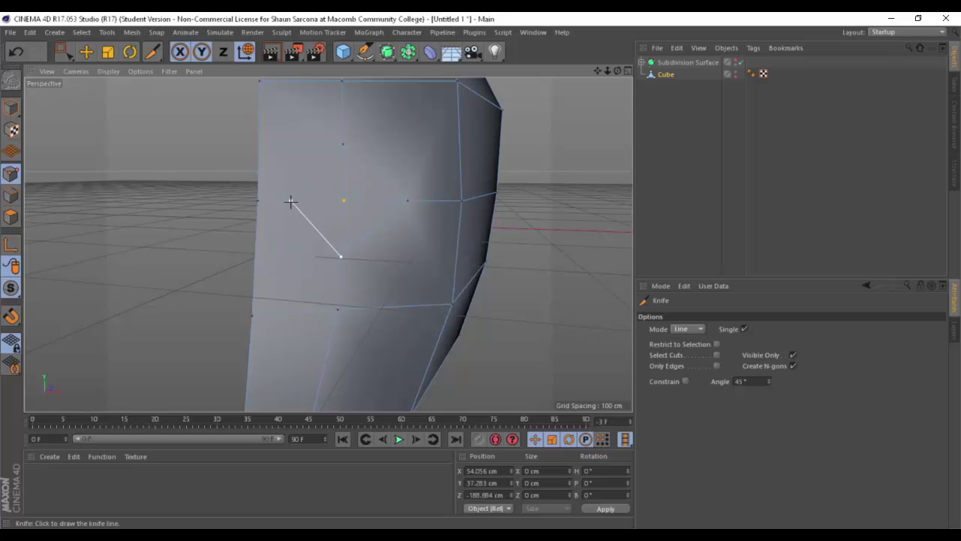
left_click(291, 200)
Knife-cut horizontal edges from the eye diamond's bottom and top corners to the face's centre edge.
mouse_move(352, 259)
left_mouse_down("alt")
mouse_move(303, 269)
mouse_move(293, 259)
mouse_move(341, 298)
left_mouse_up("alt")
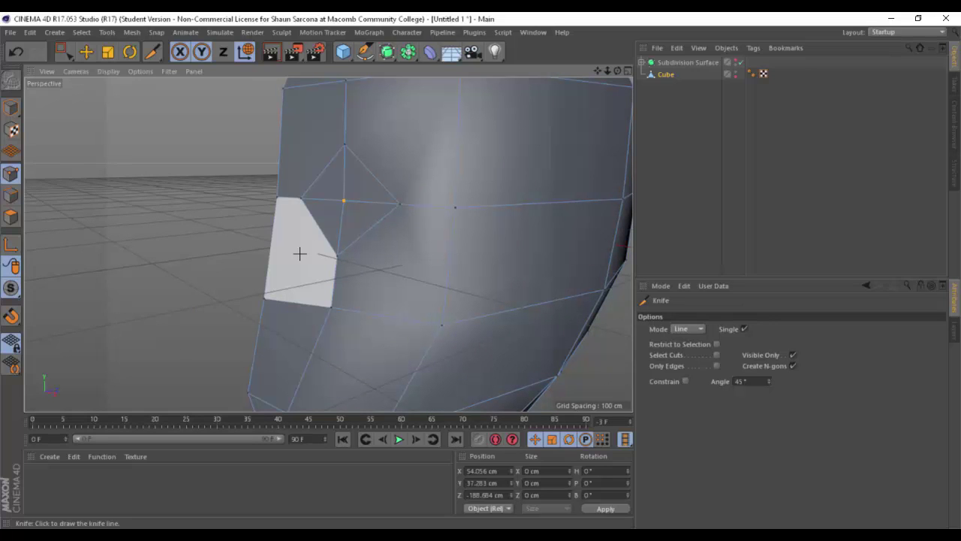
mouse_move(340, 229)
left_mouse_down("alt")
mouse_move(281, 220)
mouse_move(343, 232)
mouse_move(337, 240)
left_mouse_up("alt")
left_click_drag(274, 243, 341, 236, "alt")
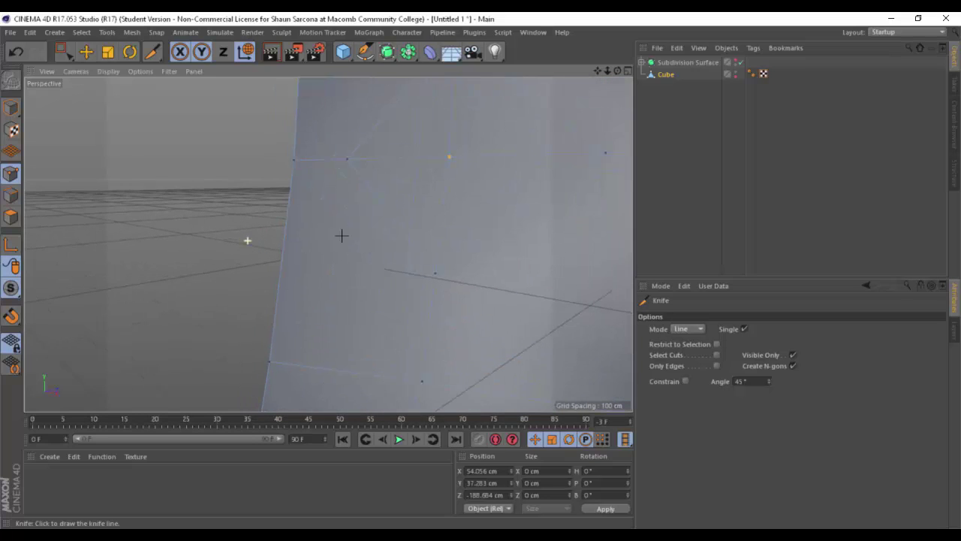
right_click_drag(342, 236, 350, 230, "alt")
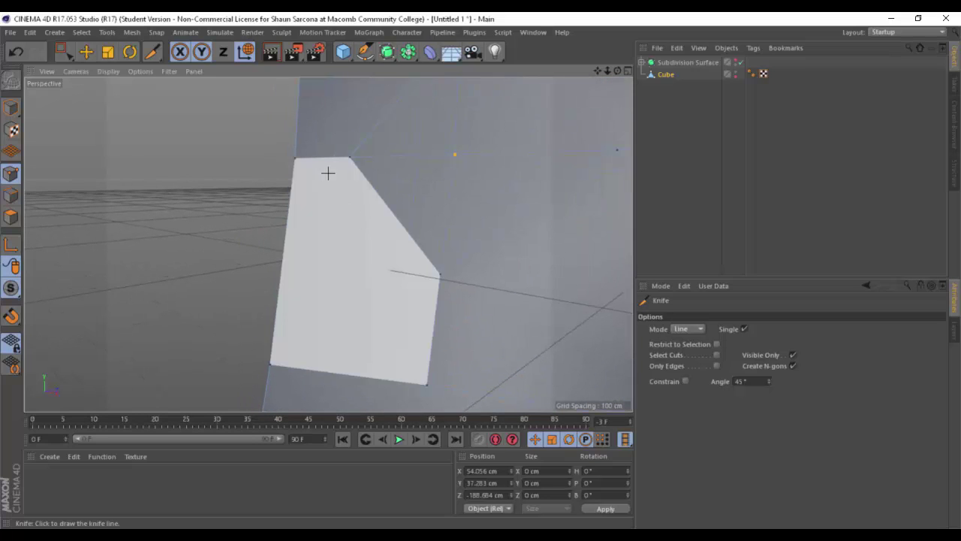
left_click_drag(352, 166, 439, 273)
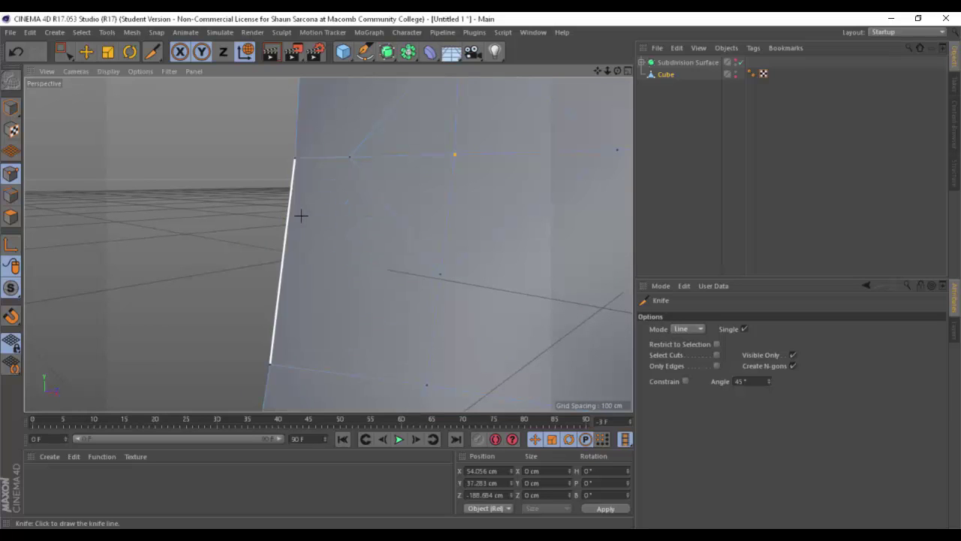
middle_click_drag(443, 260, 410, 258, "alt")
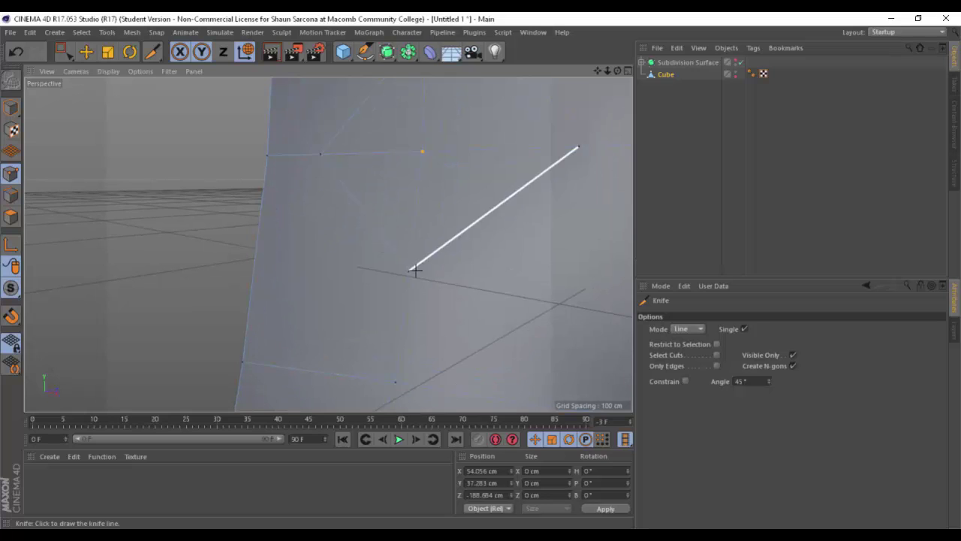
left_click_drag(408, 270, 257, 262)
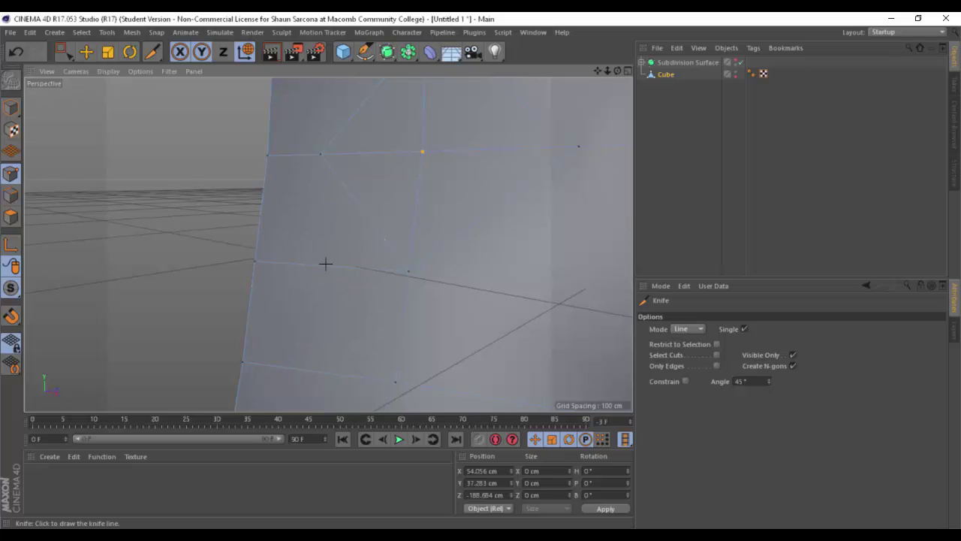
middle_click_drag(499, 265, 423, 271, "alt")
scroll(422, 272, "down", 5)
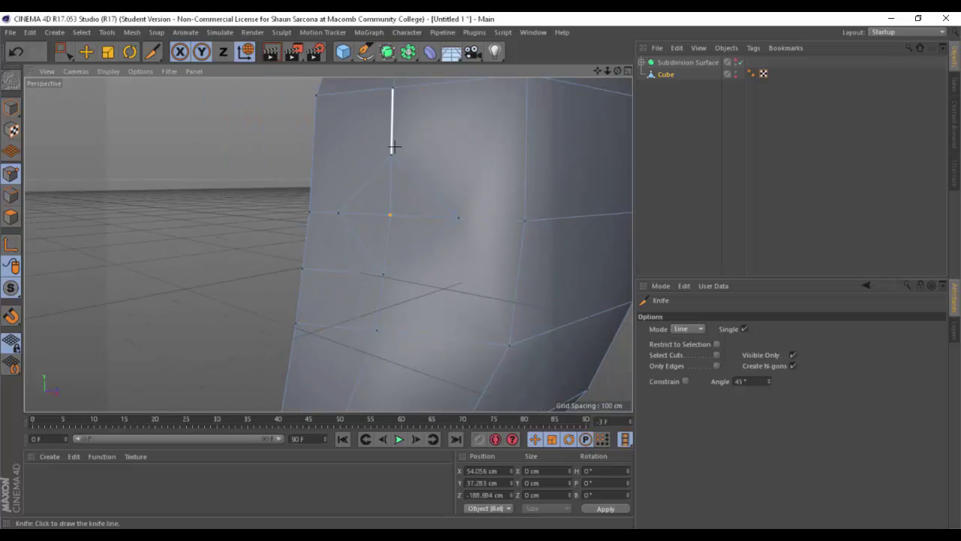
left_click_drag(391, 154, 312, 159)
Knife-cut both inner sides of the eye diamond to the centre edge, and its lower outer side and bottom corner to the outer vertical loop.
left_click_drag(401, 181, 360, 193, "alt")
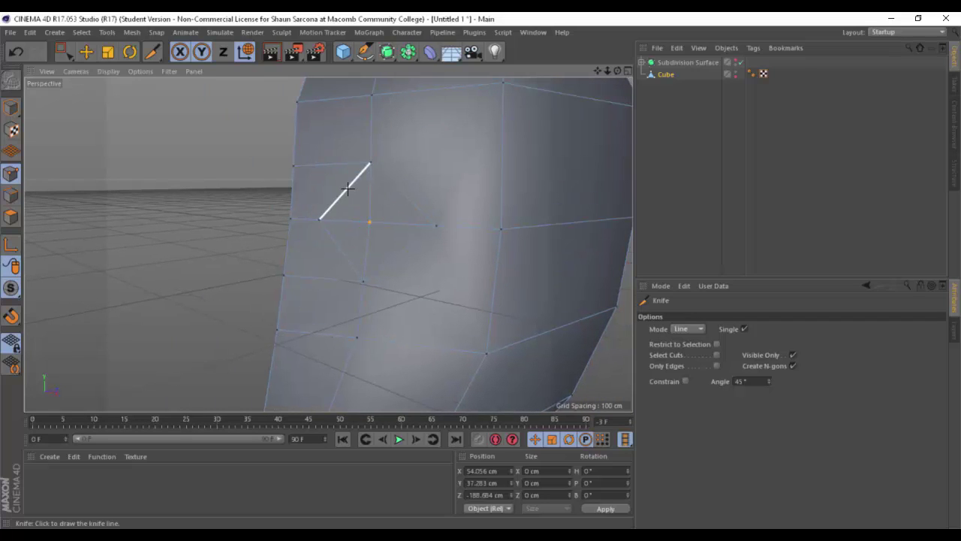
left_click_drag(312, 192, 292, 189)
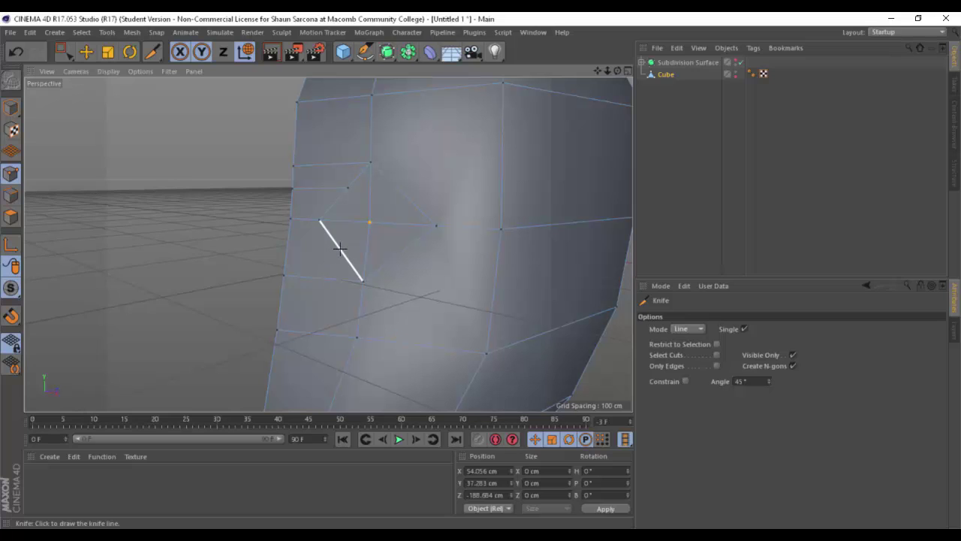
left_click_drag(340, 248, 286, 249)
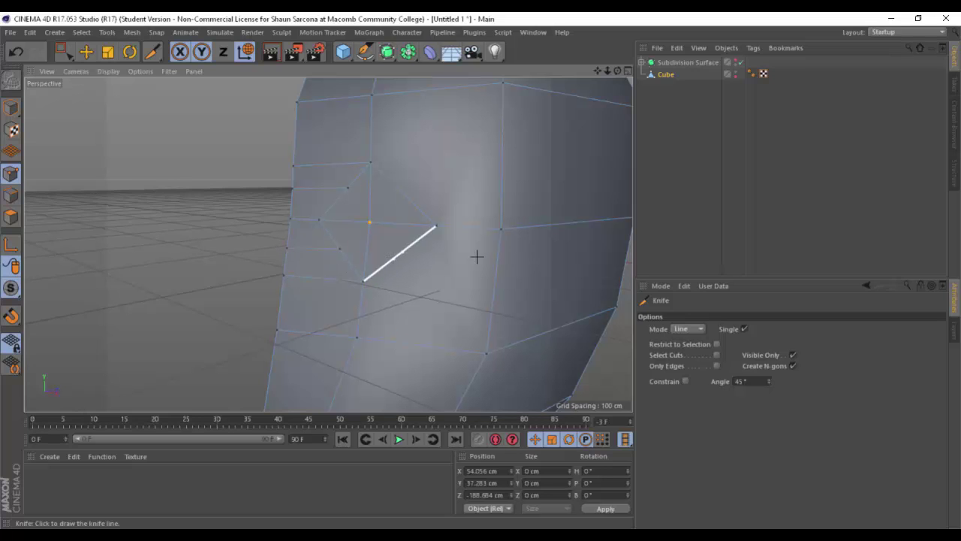
left_click_drag(477, 257, 498, 268)
left_click_drag(449, 288, 493, 283, "alt")
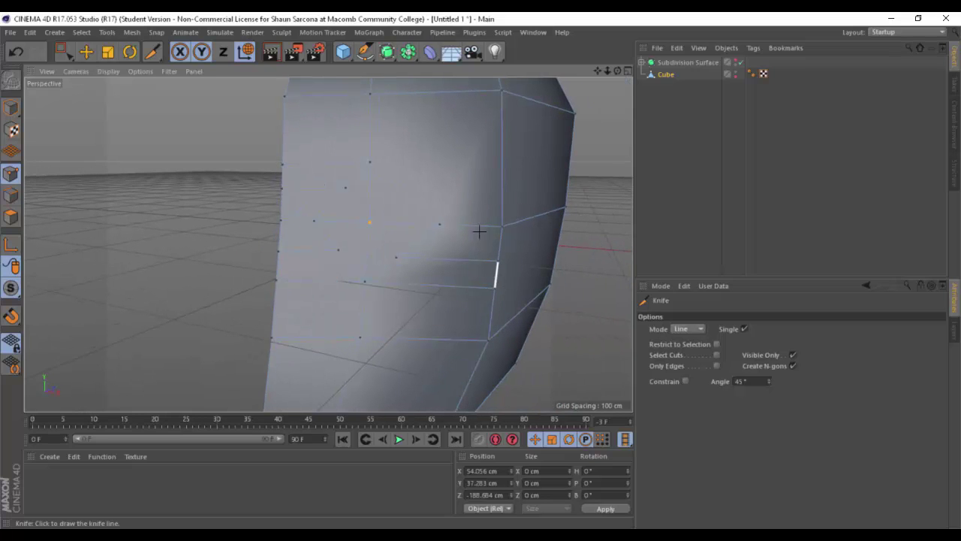
Try Knife cuts from the eye diamond's upper outer side and top corner to the outer vertical loop, and undo both.
left_click_drag(402, 190, 502, 190)
left_click_drag(370, 162, 502, 164)
left_click_drag(468, 202, 374, 211, "alt")
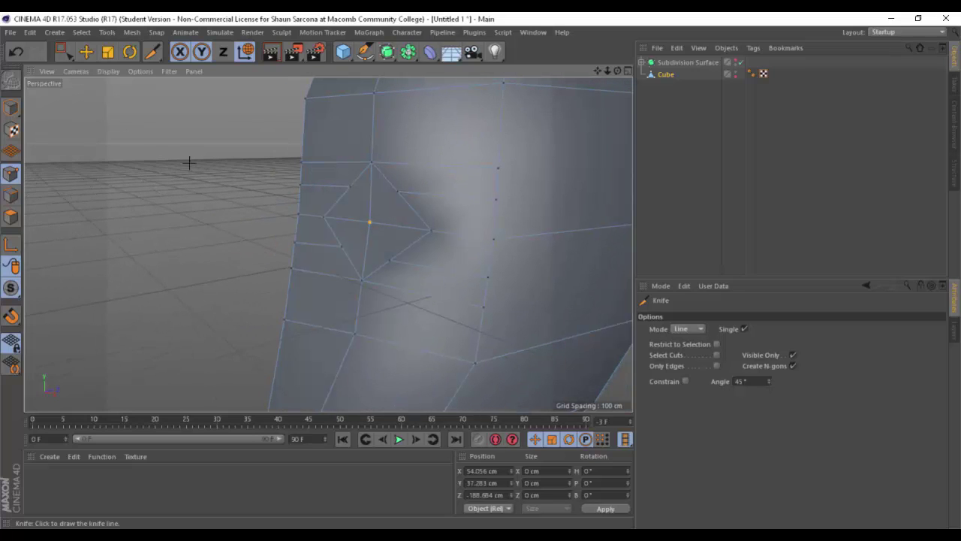
left_click_drag(372, 162, 399, 186)
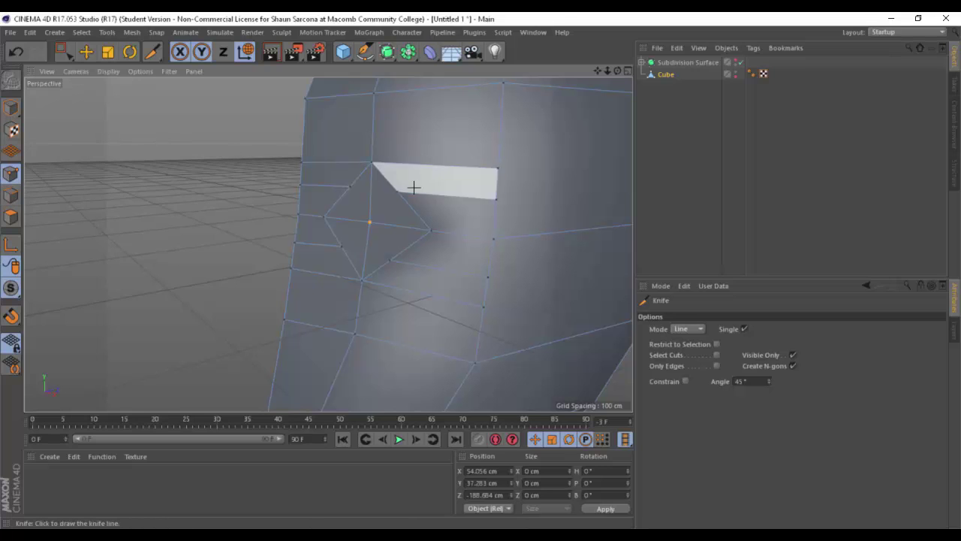
key("ctrl+z")
key("ctrl+z")
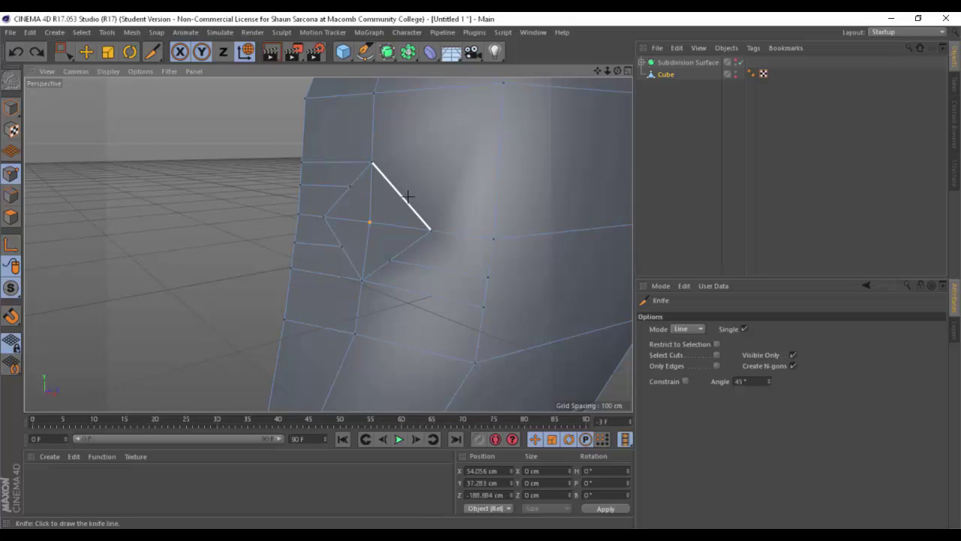
Try vertical Knife cuts from the eye diamond's upper outer side and outer corner to the horizontal edge above, and undo them.
left_click_drag(403, 197, 414, 93)
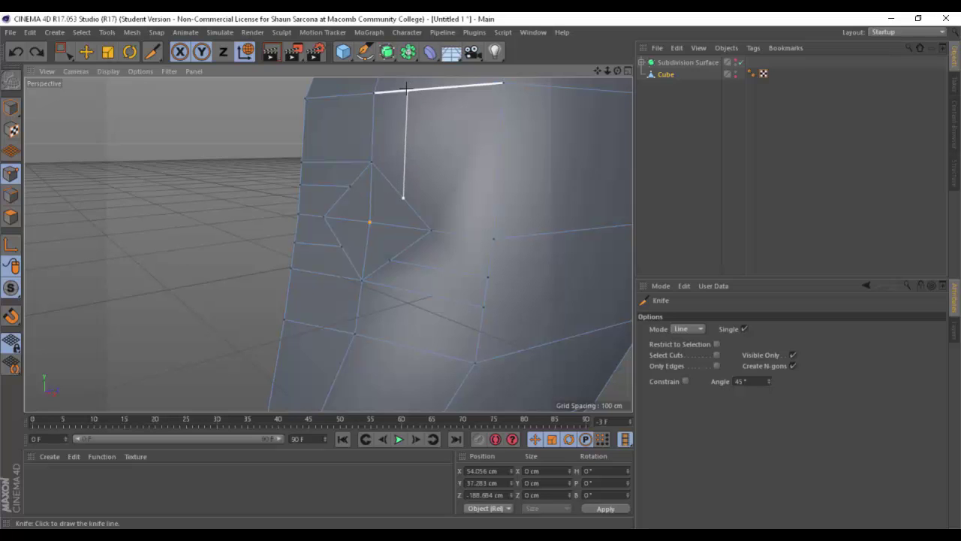
left_click(406, 89)
left_click_drag(503, 168, 452, 143, "alt")
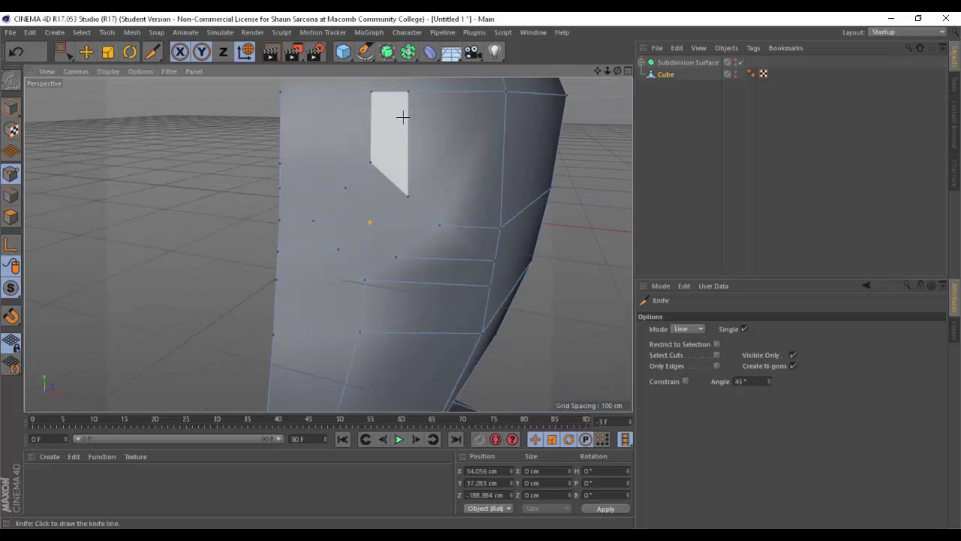
key("ctrl+z")
left_click(404, 193)
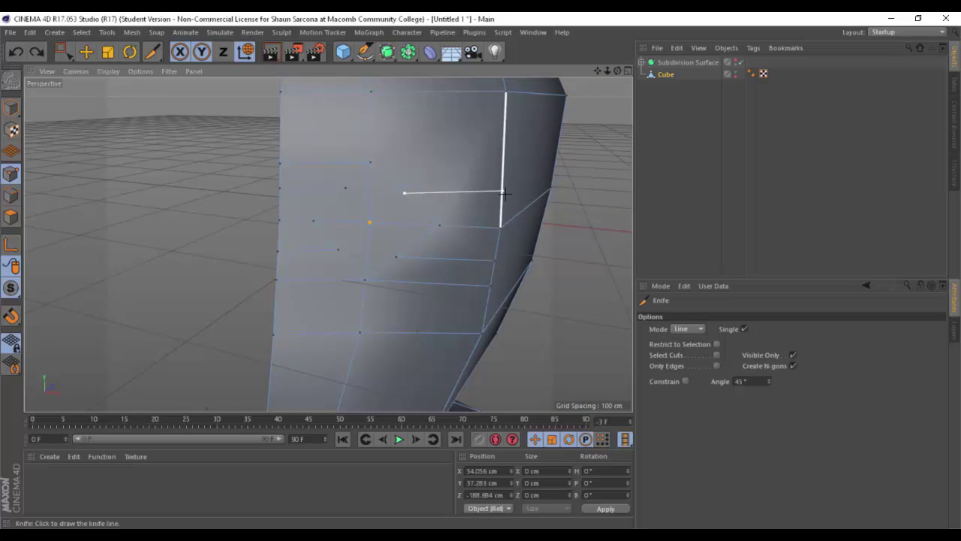
left_click_drag(505, 194, 504, 194)
left_click_drag(403, 192, 405, 94)
key("ctrl+z")
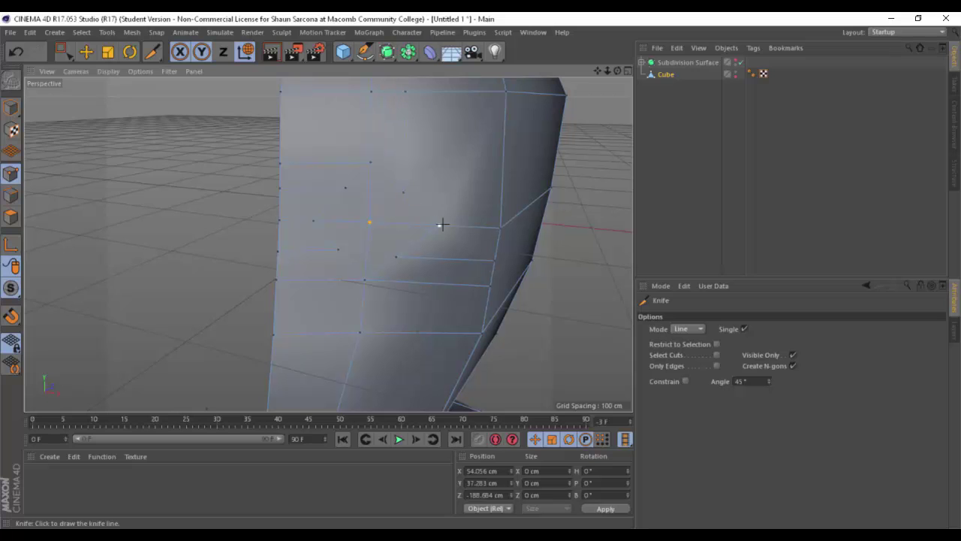
left_click_drag(440, 225, 442, 95)
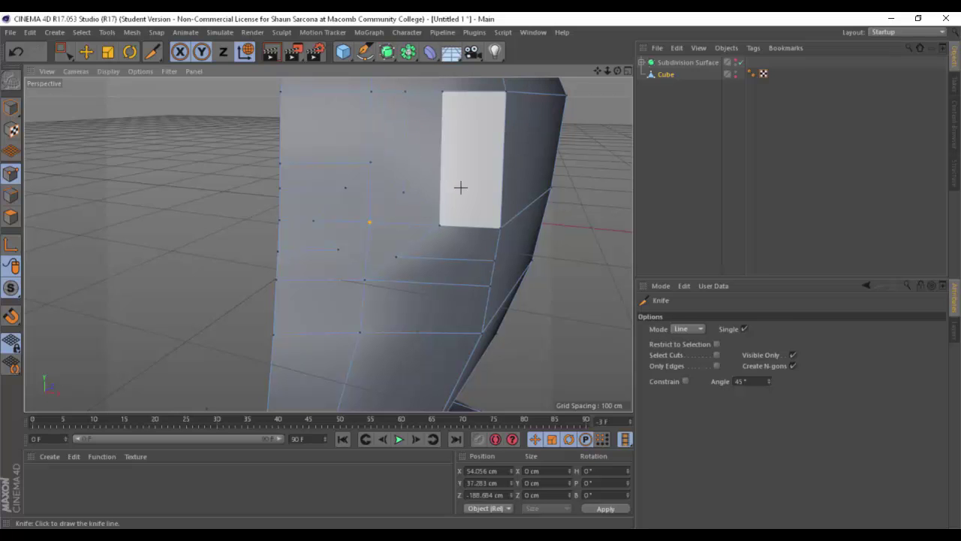
left_click_drag(461, 188, 414, 176, "alt")
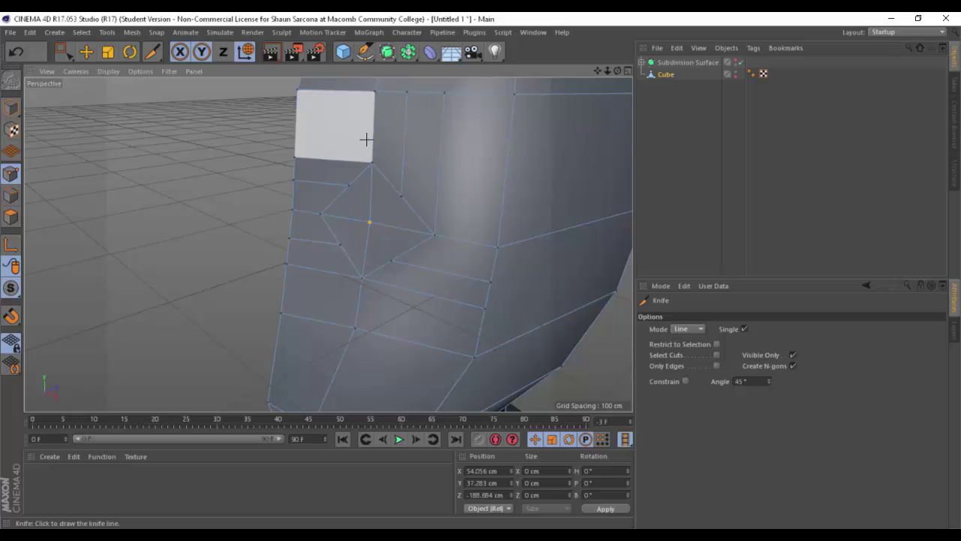
key("ctrl+z")
key("ctrl+z")
Knife-cut from the eye diamond's upper outer side and top corner across to the outer vertical loop.
left_click_drag(400, 193, 502, 203)
left_click_drag(371, 161, 505, 174)
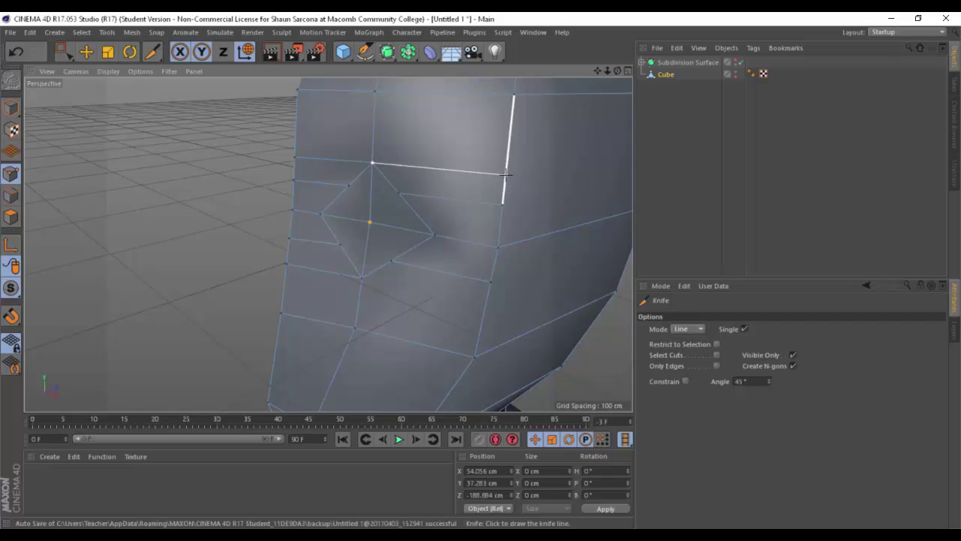
left_click_drag(361, 278, 477, 273)
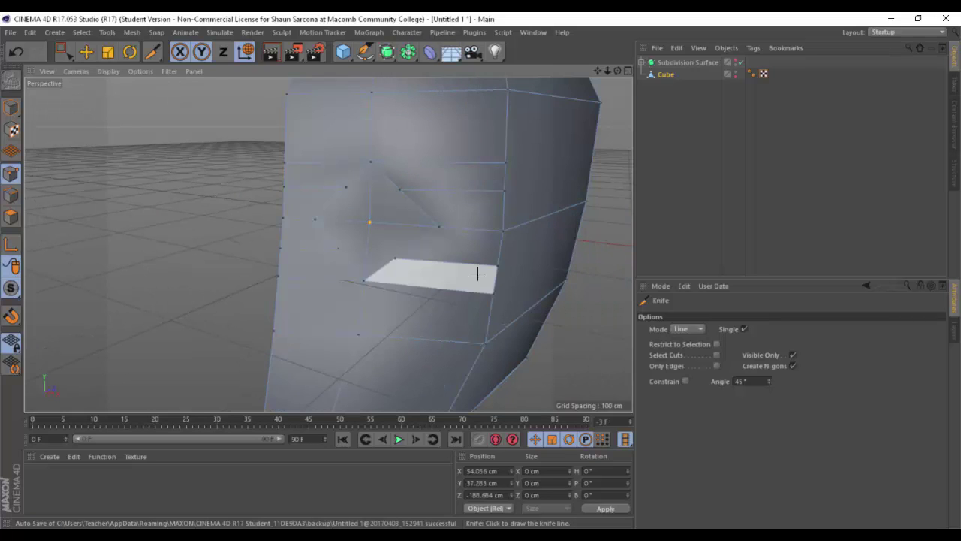
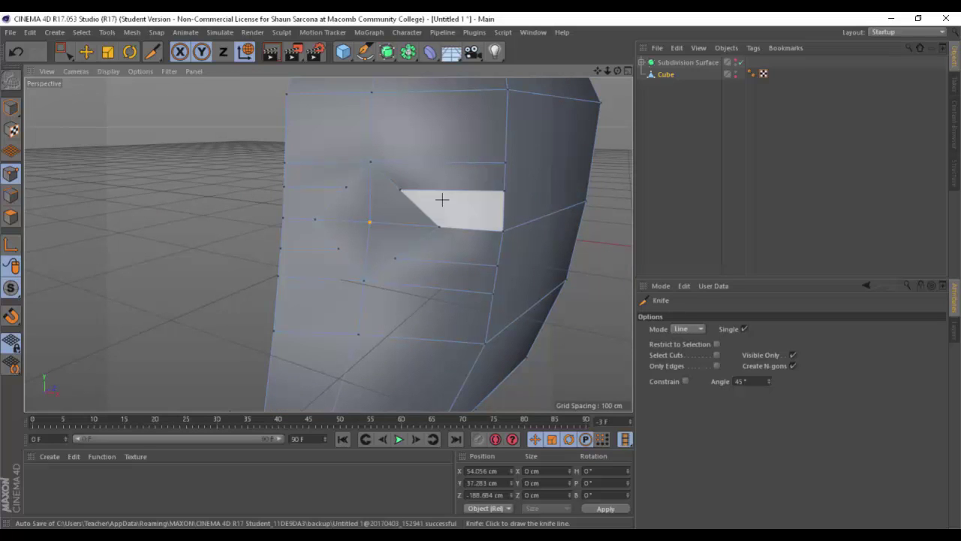
Scale the four points along the eye diamond's sides outward to about 53.6 cm wide and 46.9 cm high, rounding the outline.
left_click(85, 51)
left_click(346, 186)
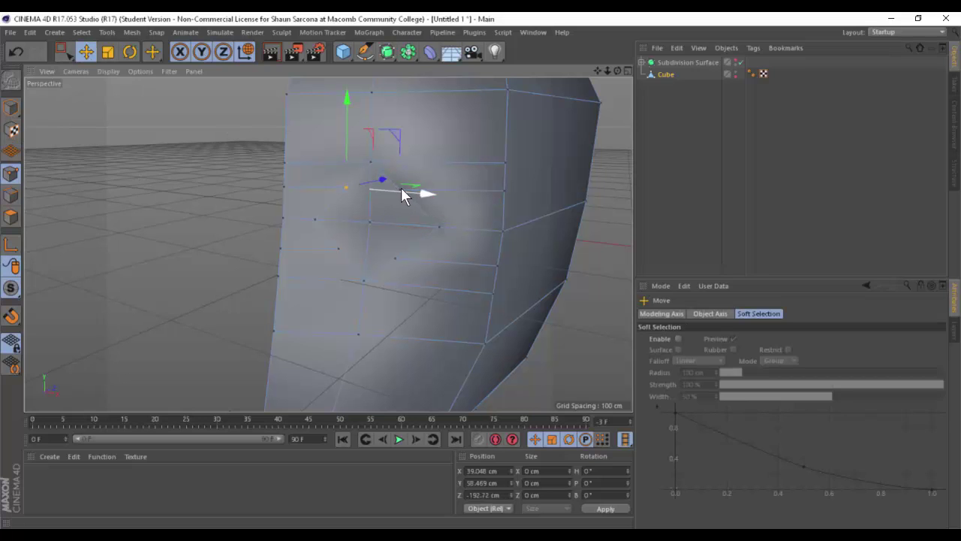
left_click_drag(400, 195, 391, 220, "alt")
key("space")
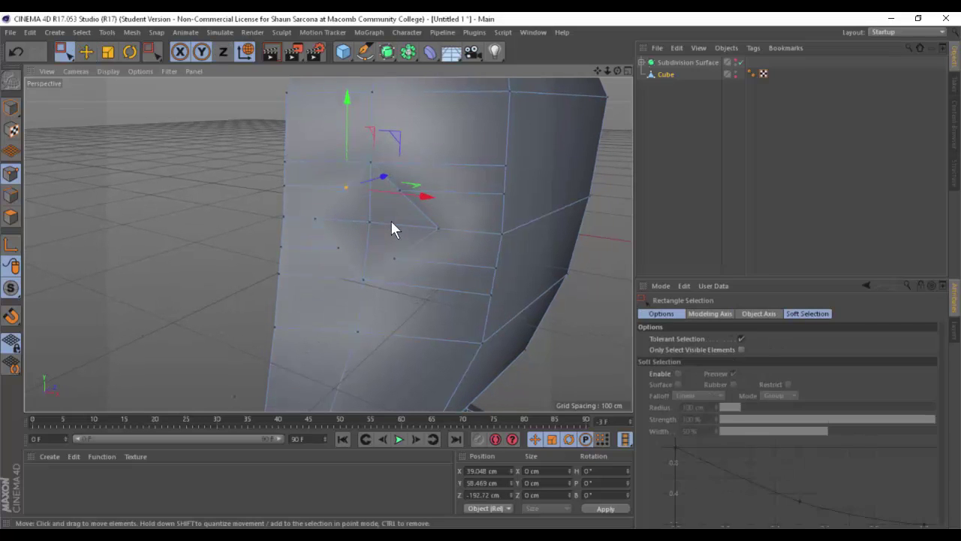
left_click_drag(392, 183, 385, 279, "shift")
left_click_drag(330, 255, 373, 242, "shift")
mouse_move(373, 242)
left_mouse_down("alt")
mouse_move(540, 246)
mouse_move(379, 255)
left_mouse_up("alt")
key("r")
key("t")
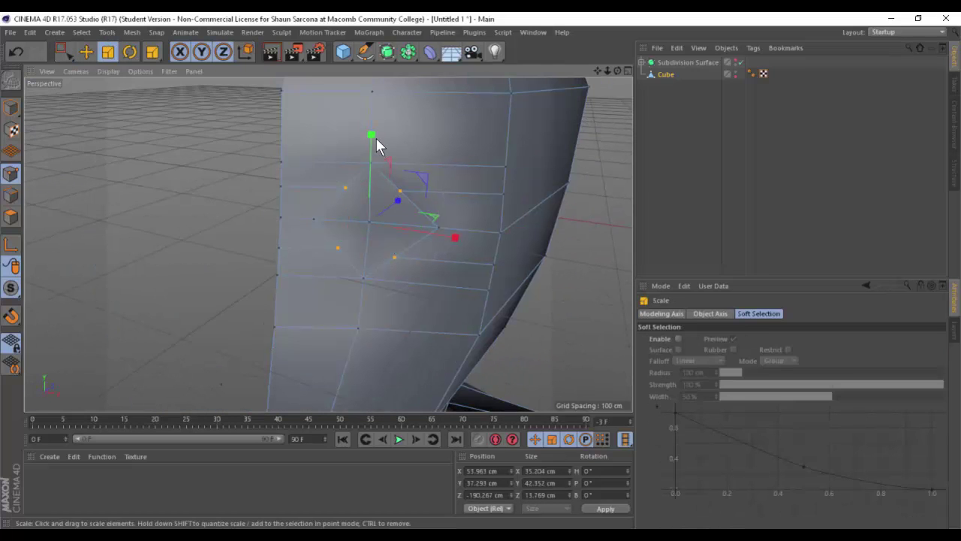
mouse_move(371, 136)
left_mouse_down()
mouse_move(367, 110)
mouse_move(378, 127)
left_mouse_up()
left_click_drag(454, 237, 507, 246)
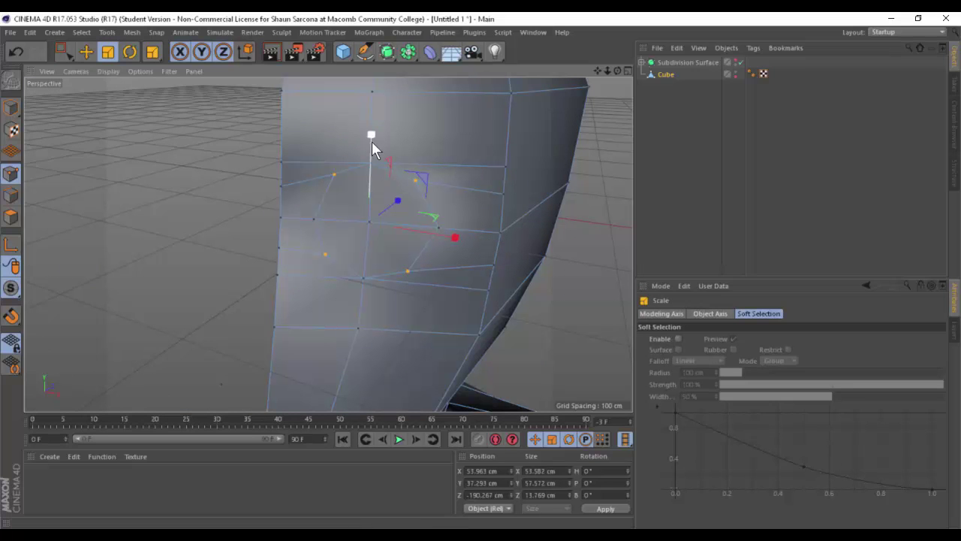
left_click_drag(371, 141, 277, 137)
Move the upper eye points and their two neighbouring centre-edge points about 10 cm in the height-depth plane.
key("space")
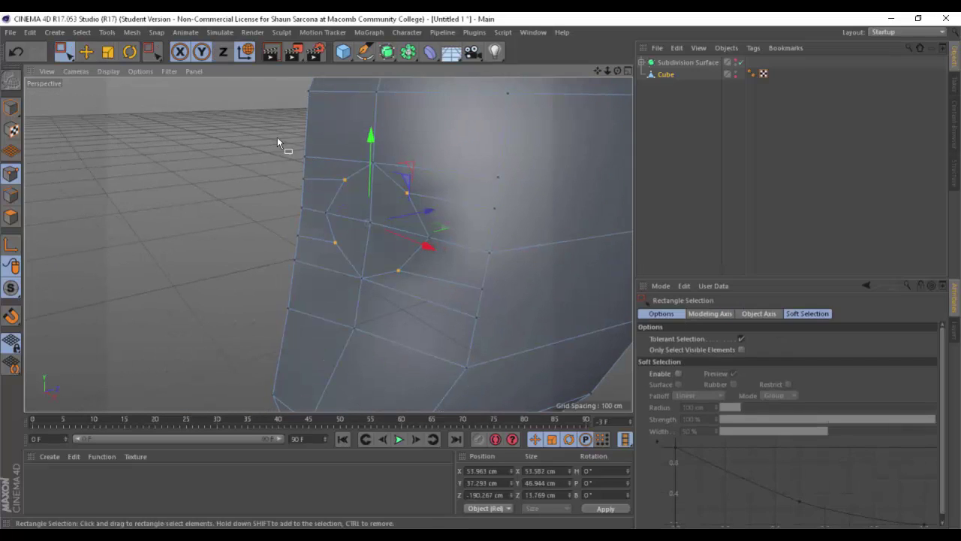
left_click_drag(411, 188, 435, 210)
mouse_move(416, 149)
left_mouse_down("alt")
mouse_move(368, 130)
mouse_move(404, 141)
left_mouse_up("alt")
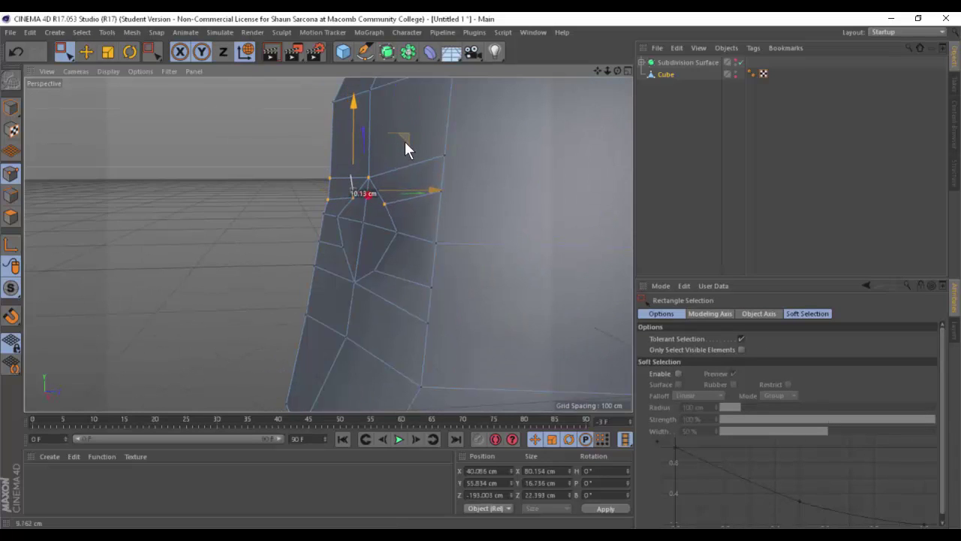
left_click_drag(398, 217, 444, 234, "alt")
Raise the upper inner eye point to Y 54.888 cm, shift it sideways, and adjust the upper outer eye point.
left_click_drag(337, 205, 357, 179)
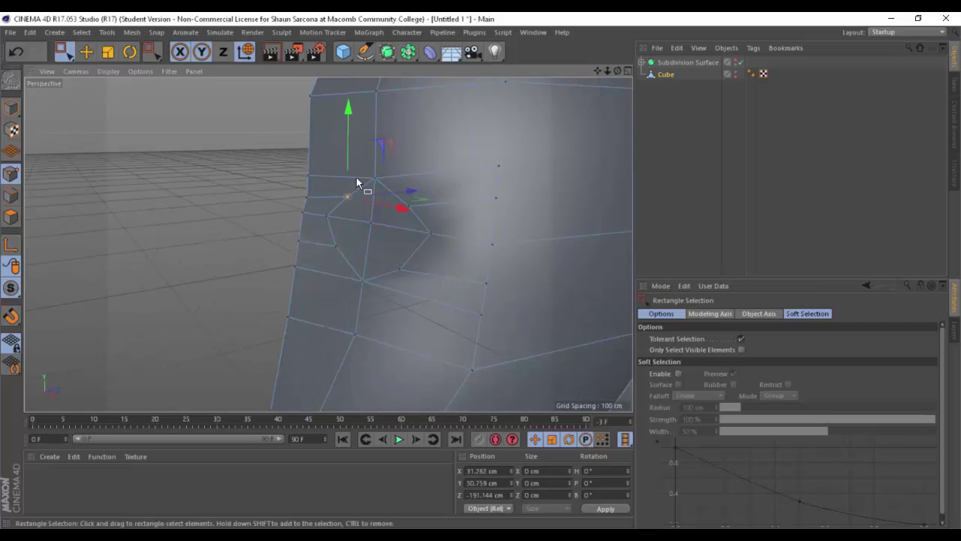
left_click_drag(346, 143, 347, 137)
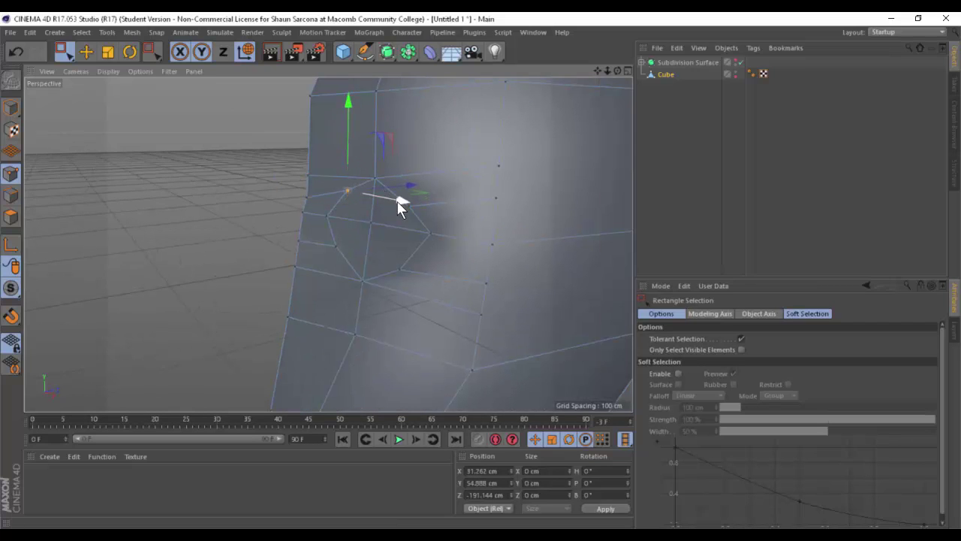
left_click_drag(397, 201, 440, 210)
left_click(414, 179)
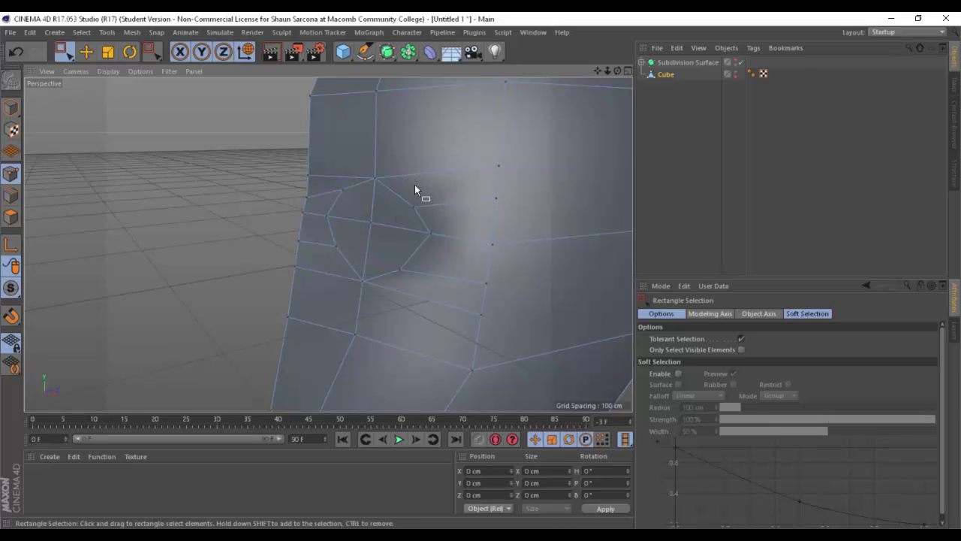
left_click(417, 201)
left_click_drag(416, 171, 322, 239)
Raise the three lower eye points, bringing the bottom corner to about Y 12.53 cm.
left_click_drag(409, 297, 413, 294)
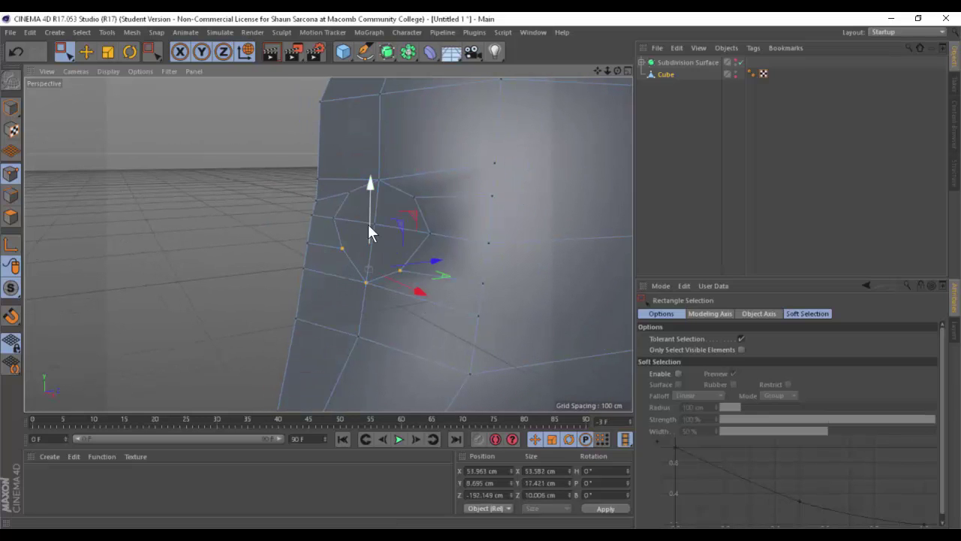
left_click_drag(377, 257, 367, 224)
left_click_drag(474, 242, 257, 186, "alt")
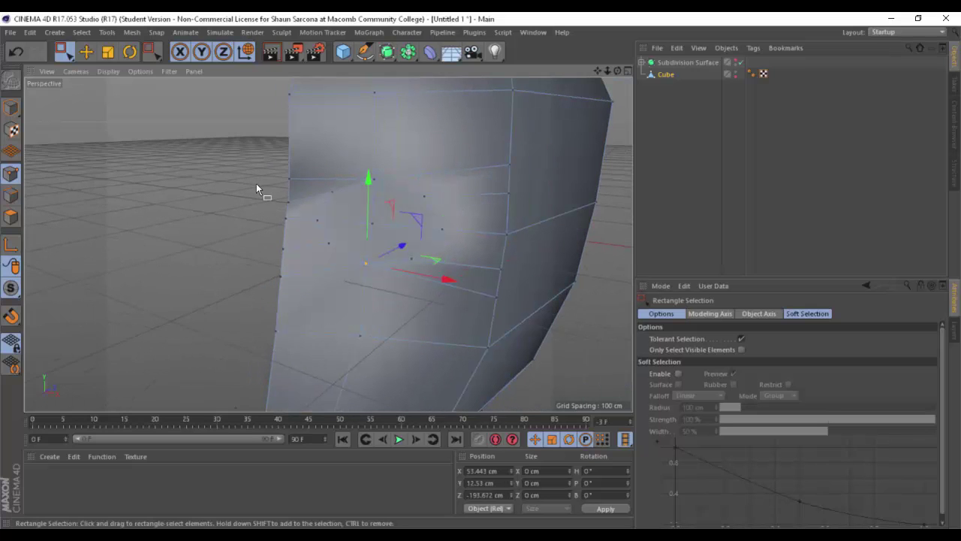
Spread the centre-edge points beside the eye, raising the upper two and lowering the bottom one to about Y -18.8 cm.
left_click(291, 174)
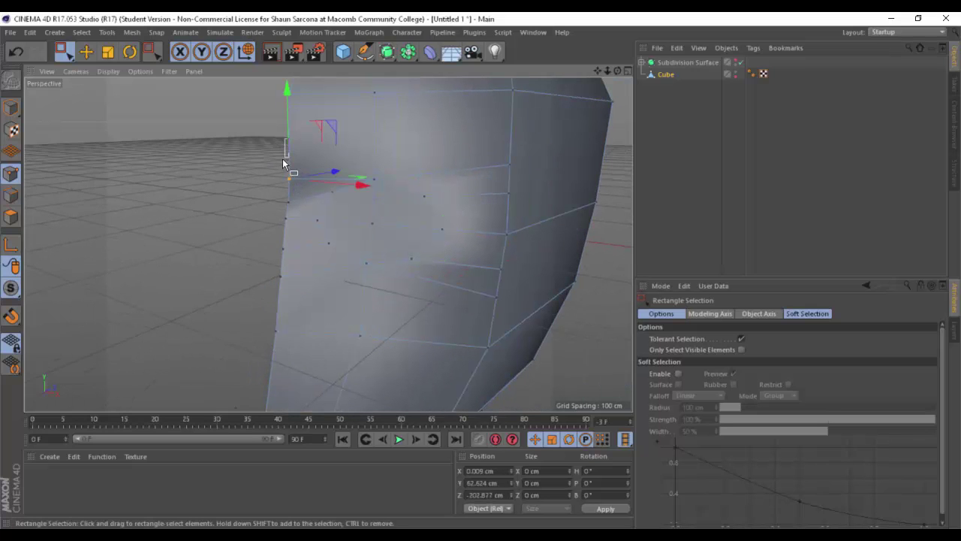
left_click_drag(284, 163, 286, 86)
left_click(289, 202)
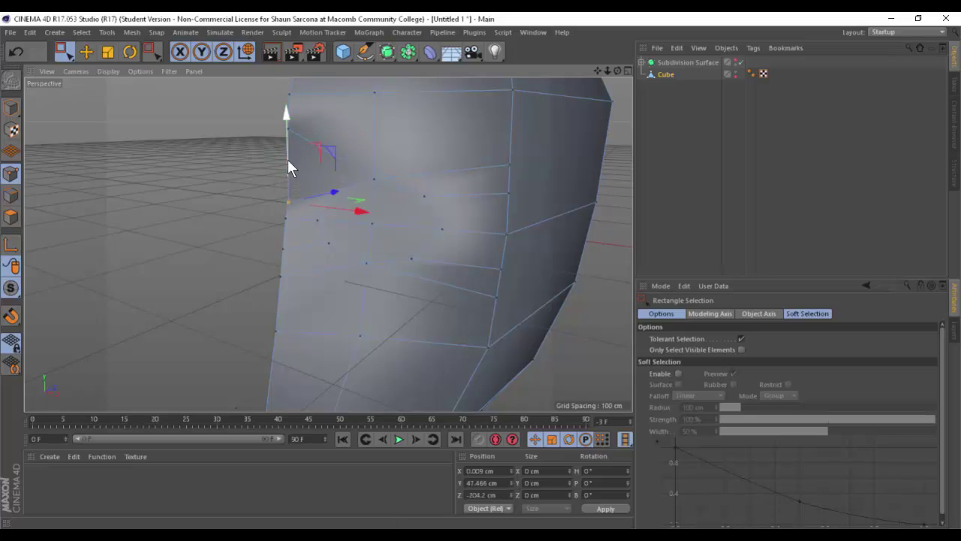
left_click_drag(289, 160, 283, 133)
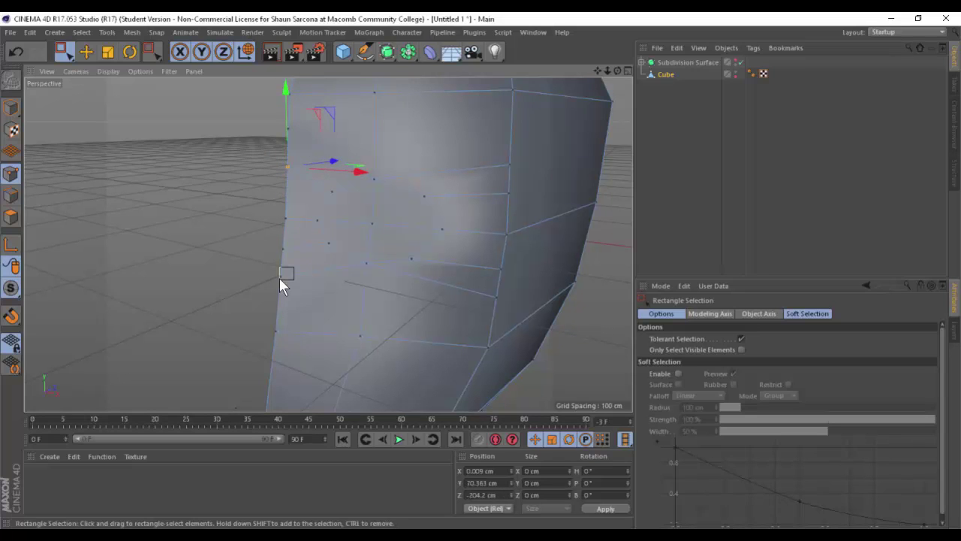
left_click_drag(279, 277, 279, 280)
left_click_drag(280, 215, 276, 241)
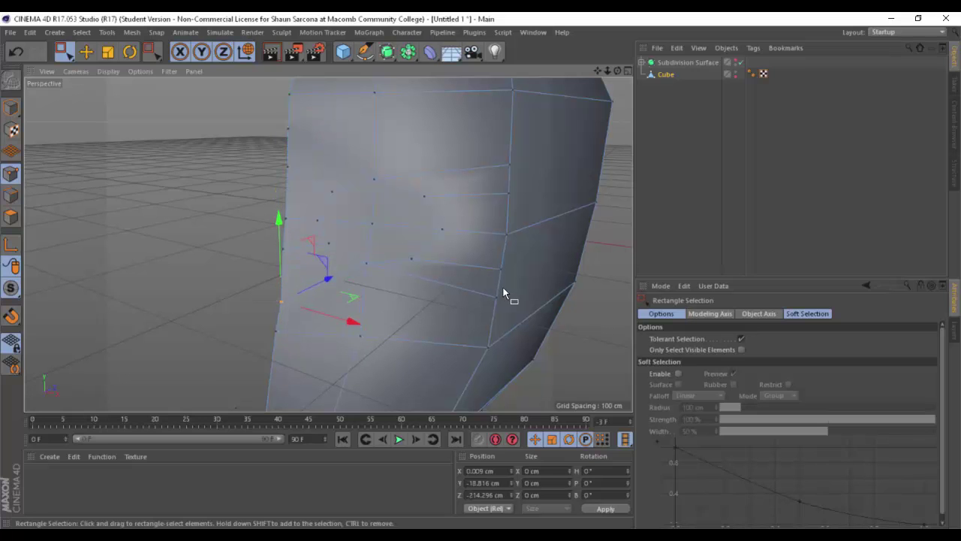
Select the four polygons inside the eye outline and inset them 6.7 cm with Extrude Inner.
left_click_drag(449, 296, 436, 257, "alt")
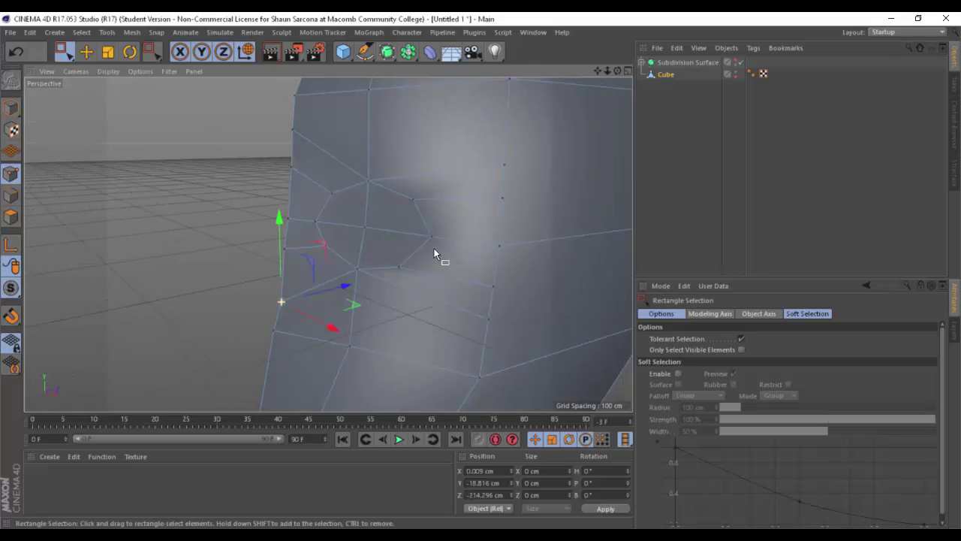
left_click(11, 216)
left_click(334, 205)
key("e")
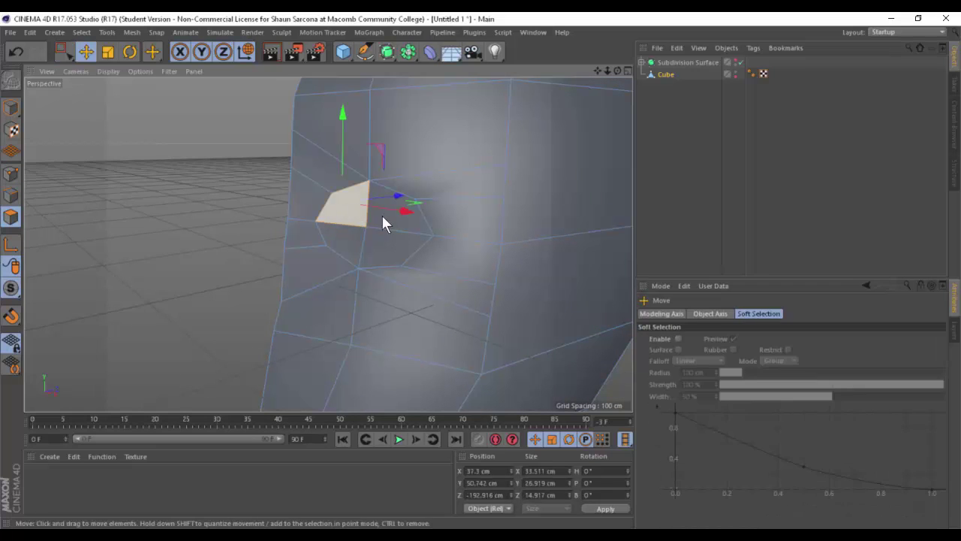
left_click(383, 215, "shift")
left_click(387, 238, "shift")
left_click(359, 239, "shift")
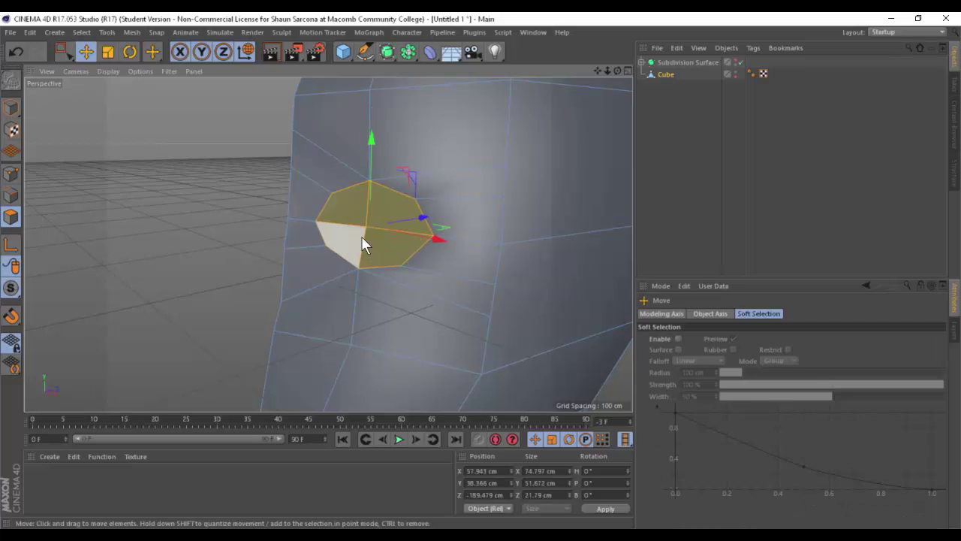
key("m")
key("w")
left_click_drag(361, 236, 384, 238)
Inset the eye polygons once more with Extrude Inner and extrude them -52.6 cm into the head as a socket.
key("m")
key("w")
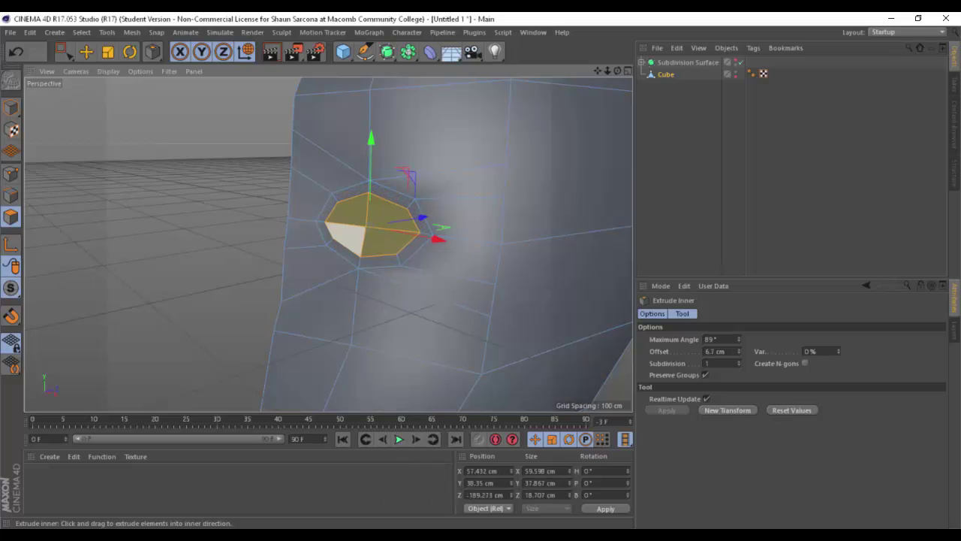
mouse_move(363, 245)
left_mouse_down()
mouse_move(293, 242)
mouse_move(357, 238)
left_mouse_up()
key("d")
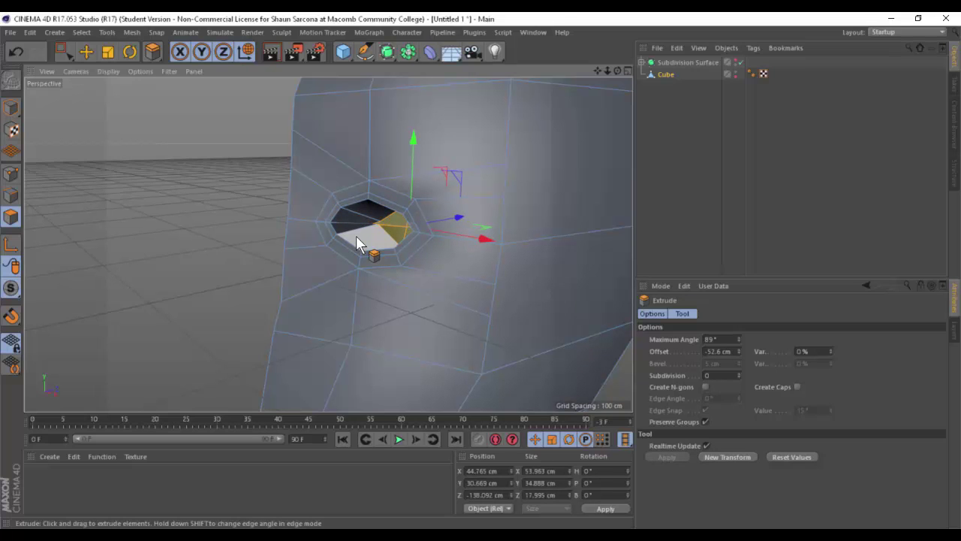
Reposition two points on the inner side of the extruded eye socket's back end.
left_click_drag(289, 227, 513, 240, "alt")
key("r")
left_click(9, 176)
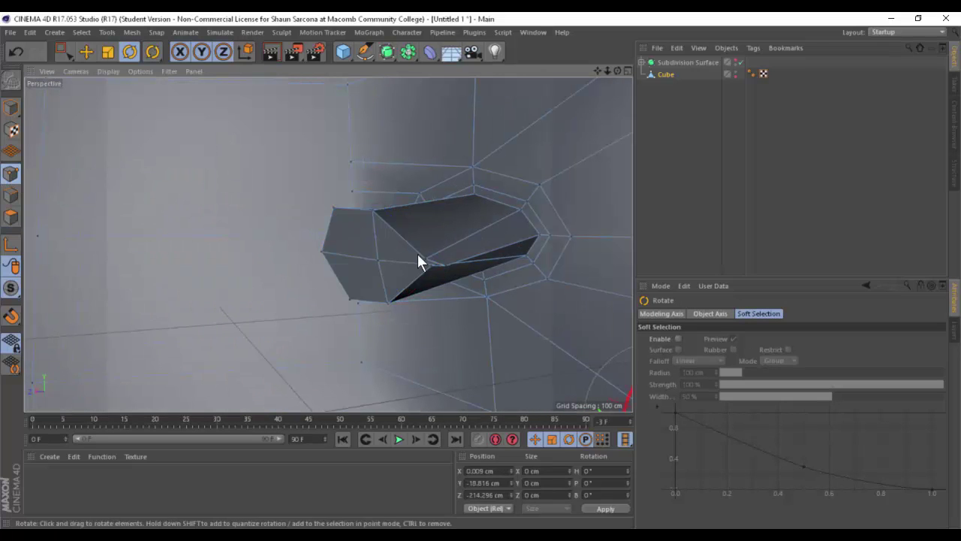
key("e")
left_click_drag(427, 229, 419, 196)
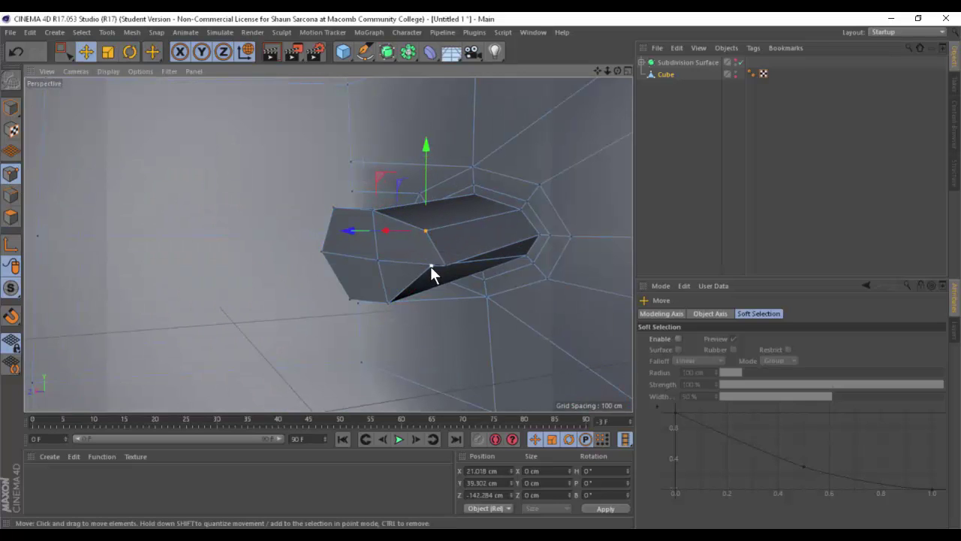
left_click(430, 266)
left_click_drag(432, 238, 398, 263)
Add a Sphere primitive, move it towards the eye opening and scale it down for an eyeball.
right_click_drag(398, 263, 308, 259, "alt")
left_click_drag(346, 54, 582, 88)
scroll(440, 262, "down", 3)
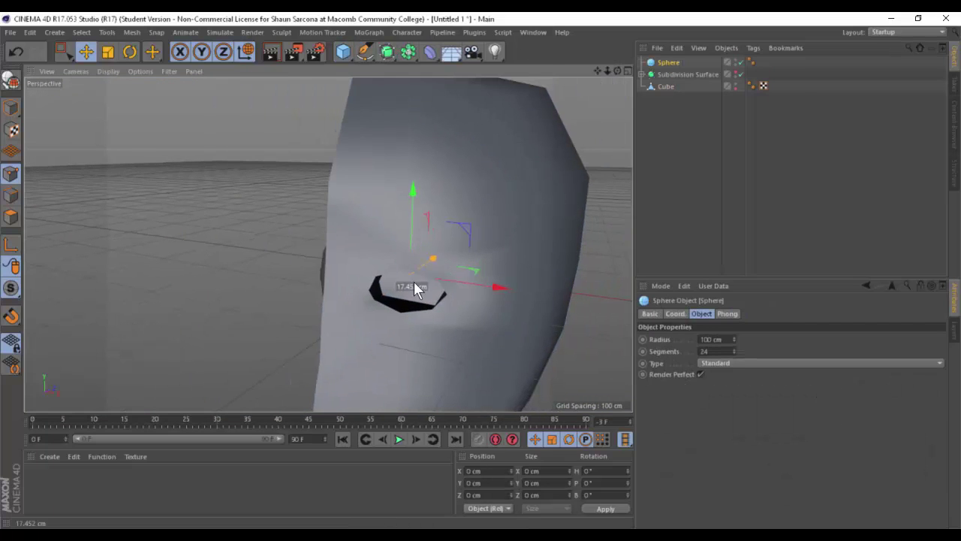
left_click_drag(418, 286, 378, 309, "alt")
key("t")
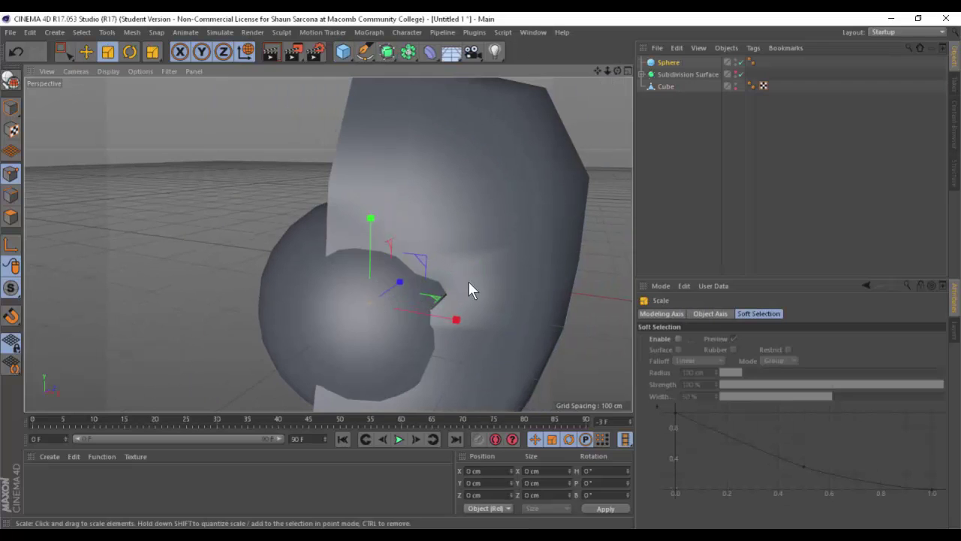
left_click_drag(469, 282, 197, 291)
Move the sphere eyeball back into the eye socket so it sits behind the opening.
key("e")
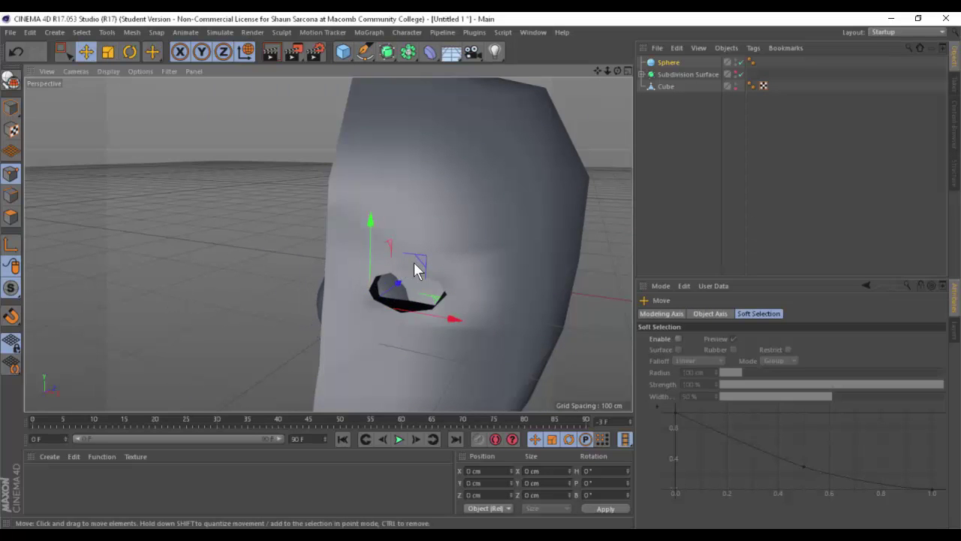
left_click_drag(428, 254, 483, 225)
left_click_drag(398, 276, 609, 259, "alt")
left_click_drag(360, 276, 316, 160)
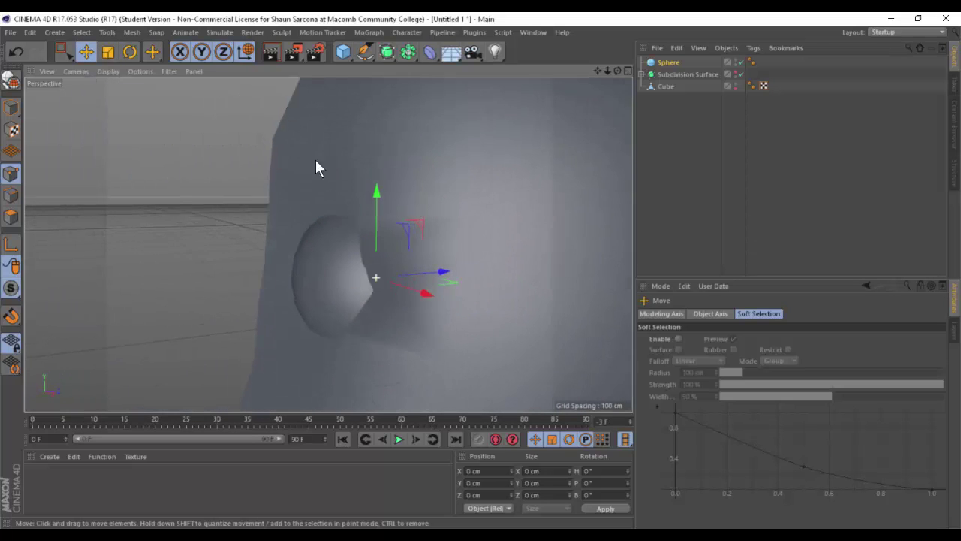
Select the Cube mesh for rectangle point selection and set the viewport display to Lines.
left_click(669, 86)
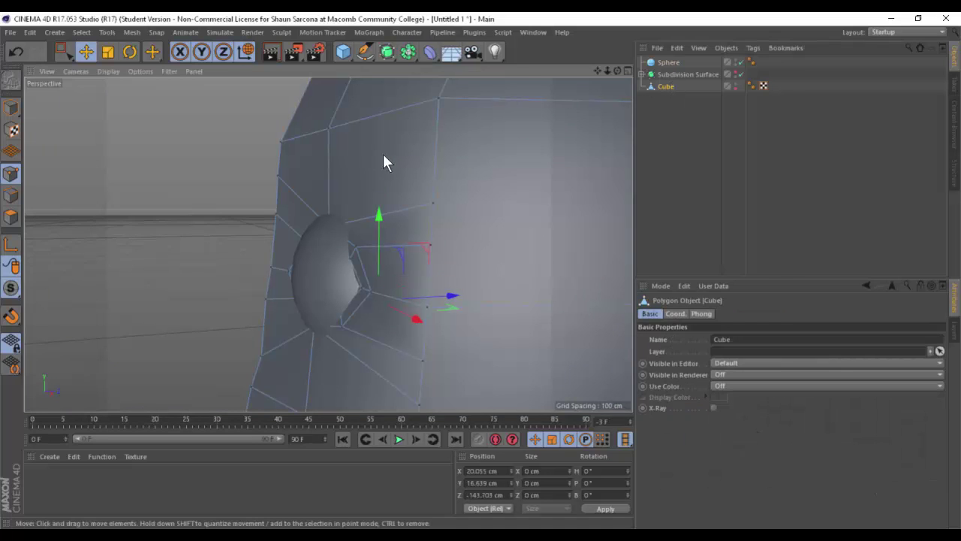
left_click_drag(383, 154, 361, 156, "alt")
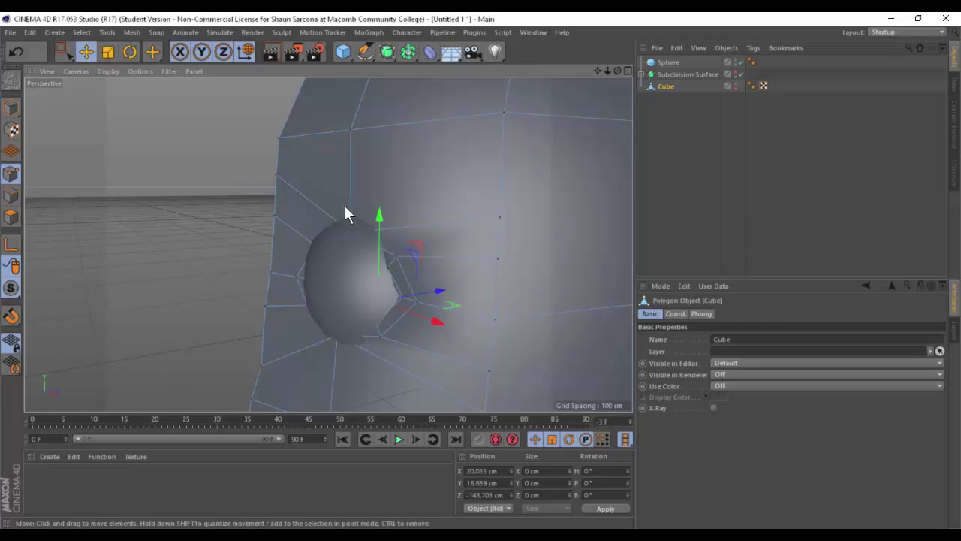
key("0")
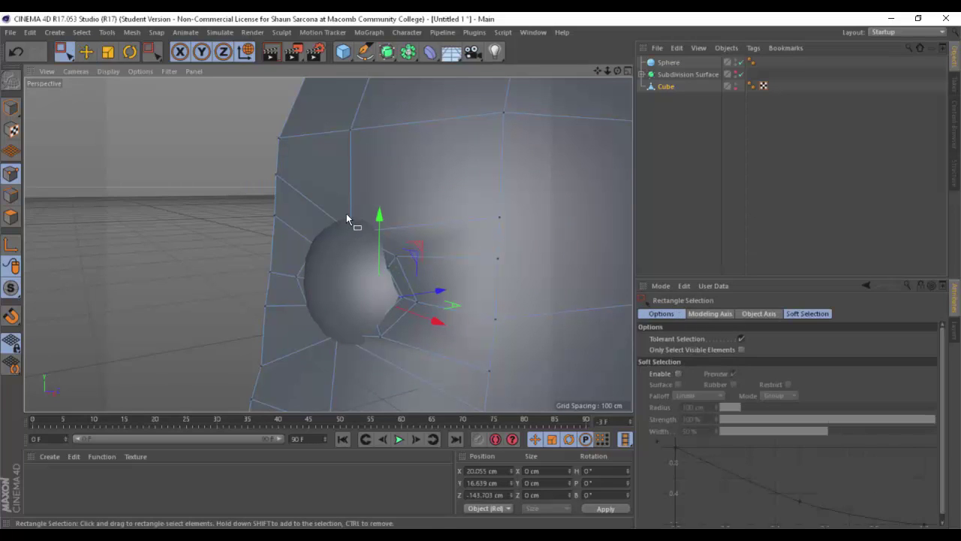
left_click(97, 69)
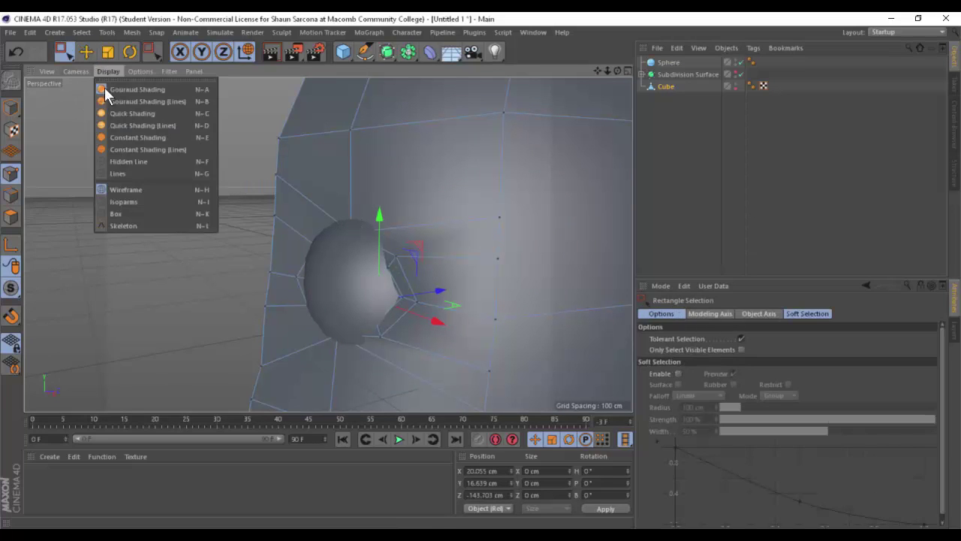
left_click(122, 177)
Raise the points at the eye opening's upper outer and upper inner corners to fit around the eyeball.
left_click_drag(344, 199, 419, 274, "alt")
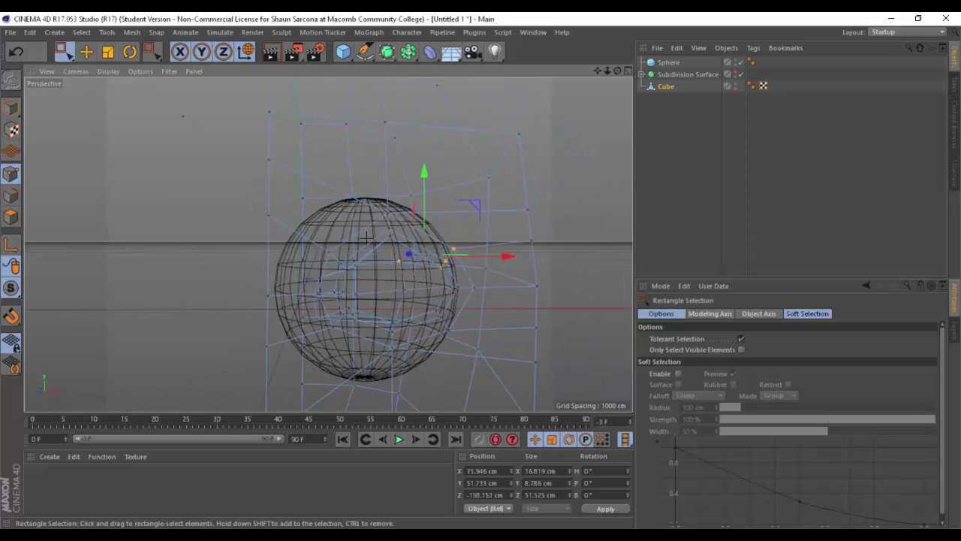
left_click_drag(366, 238, 413, 276, "ctrl")
left_click_drag(447, 210, 448, 199)
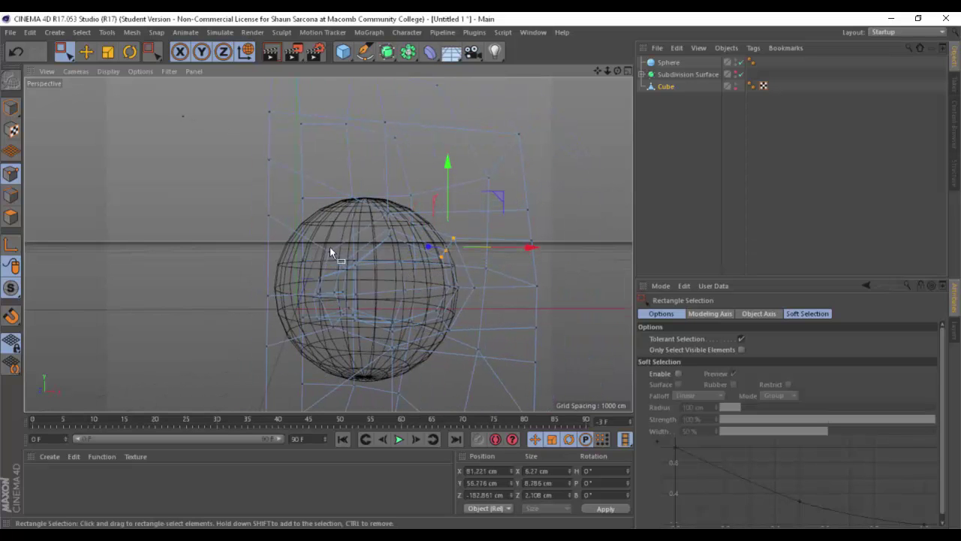
left_click_drag(330, 247, 303, 240, "alt")
left_click_drag(311, 240, 371, 243)
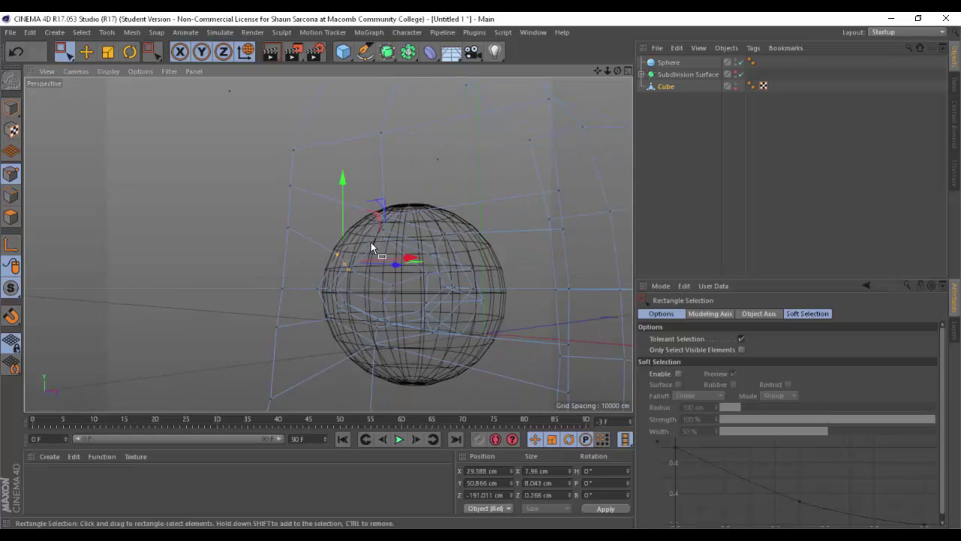
left_click_drag(343, 214, 331, 197)
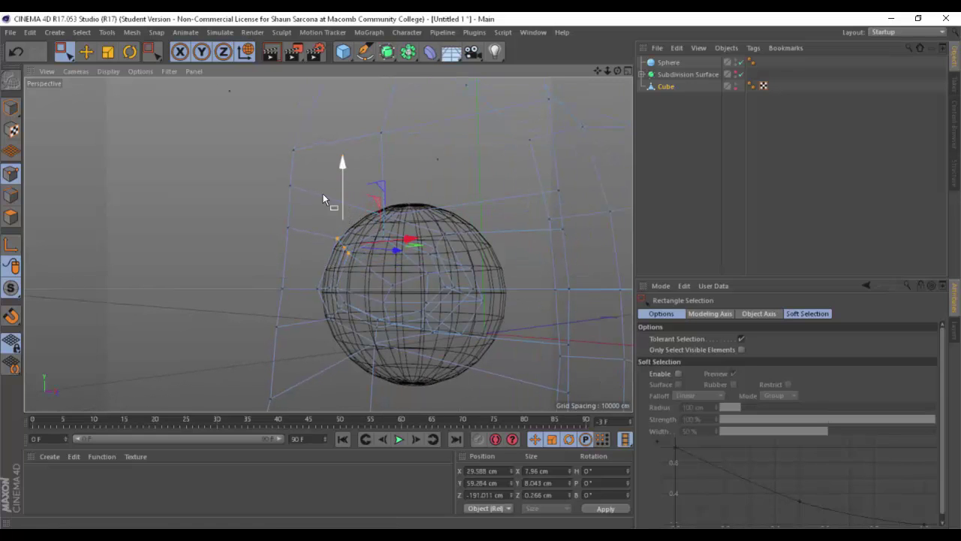
Set the viewport display to Gouraud Shading (Lines) and adjust the top point of the eye opening over the eyeball.
left_click(108, 72)
left_click(143, 97)
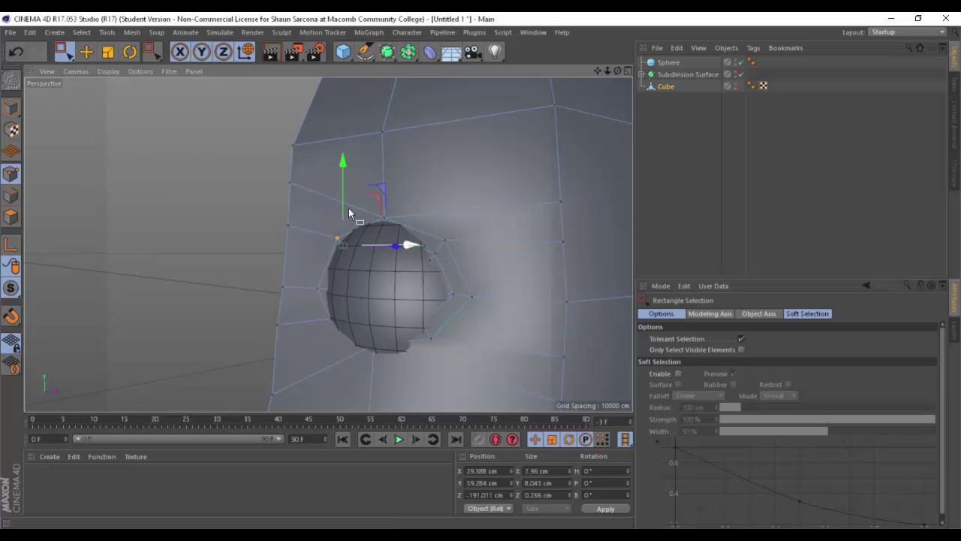
left_click_drag(365, 218, 364, 265, "alt")
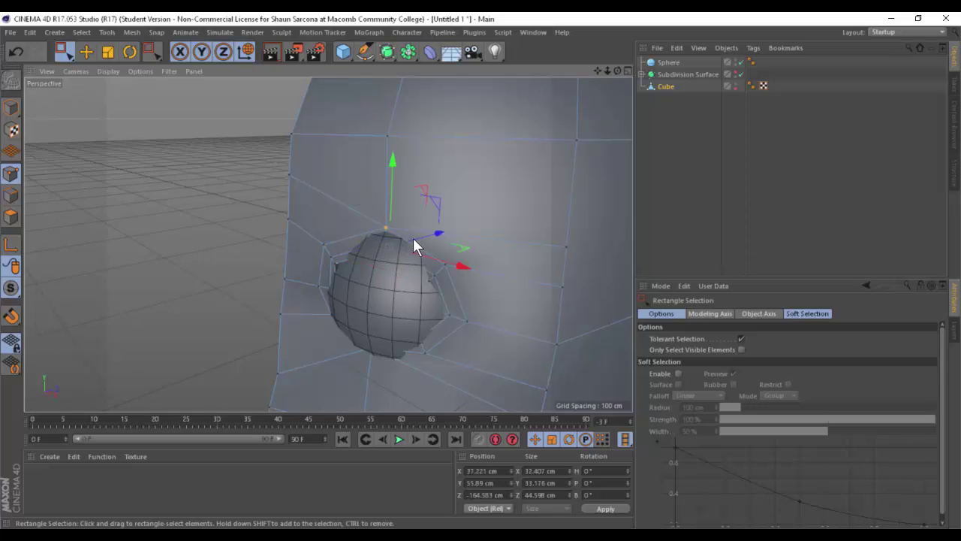
left_click_drag(414, 238, 406, 248)
Select and adjust the points along the eye opening's outer corner to fit the eyeball's outer edge.
left_click_drag(345, 246, 372, 265, "alt")
scroll(386, 249, "up", 5)
left_click_drag(449, 282, 447, 261, "alt")
left_click_drag(405, 297, 459, 301, "alt")
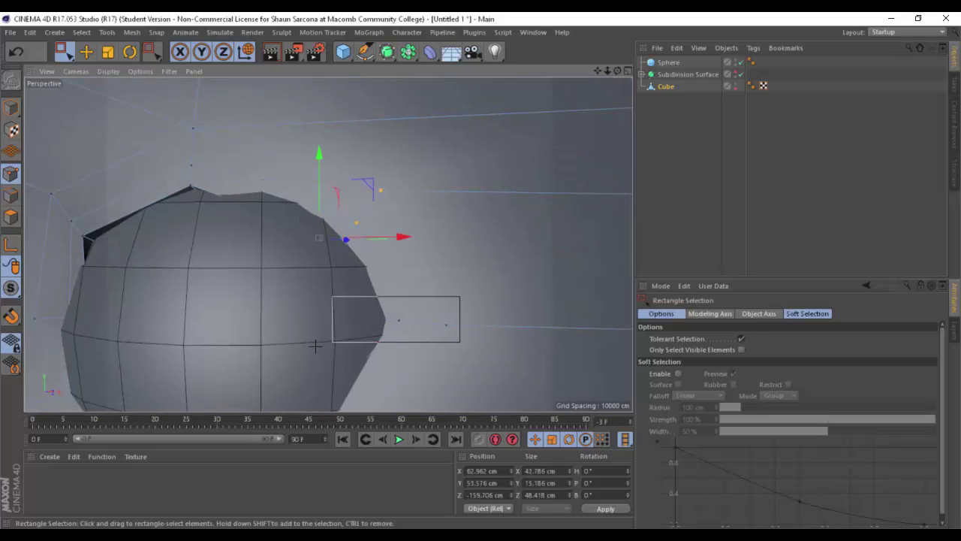
left_click_drag(315, 346, 314, 346)
left_click_drag(411, 301, 384, 325, "alt")
scroll(368, 323, "up", 2)
scroll(349, 315, "down", 5)
scroll(364, 247, "up", 2)
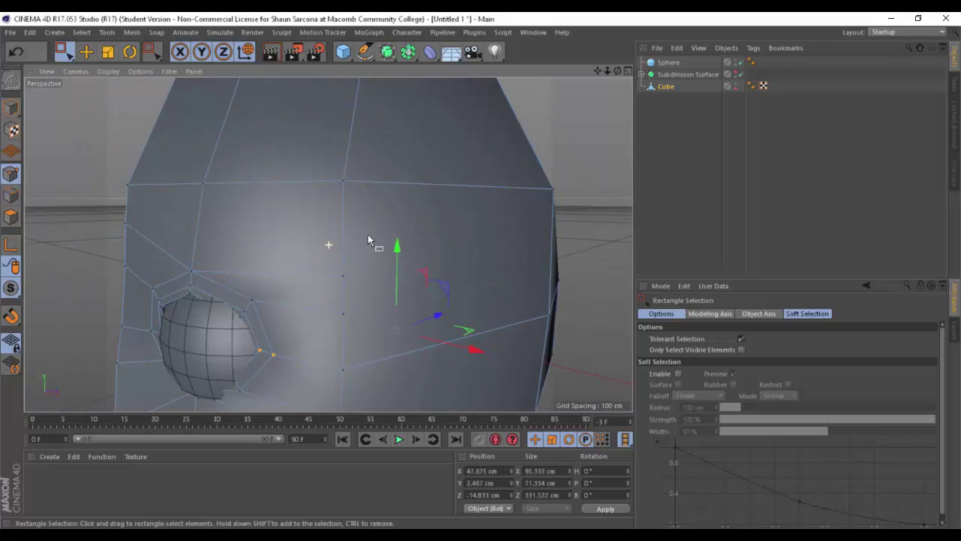
left_click_drag(368, 239, 255, 232, "alt")
left_click_drag(312, 265, 315, 268)
Reposition the lower outer and bottom points of the eye opening around the eyeball, undoing the last stray move.
left_click_drag(356, 264, 266, 261, "alt")
left_click_drag(278, 323, 242, 280)
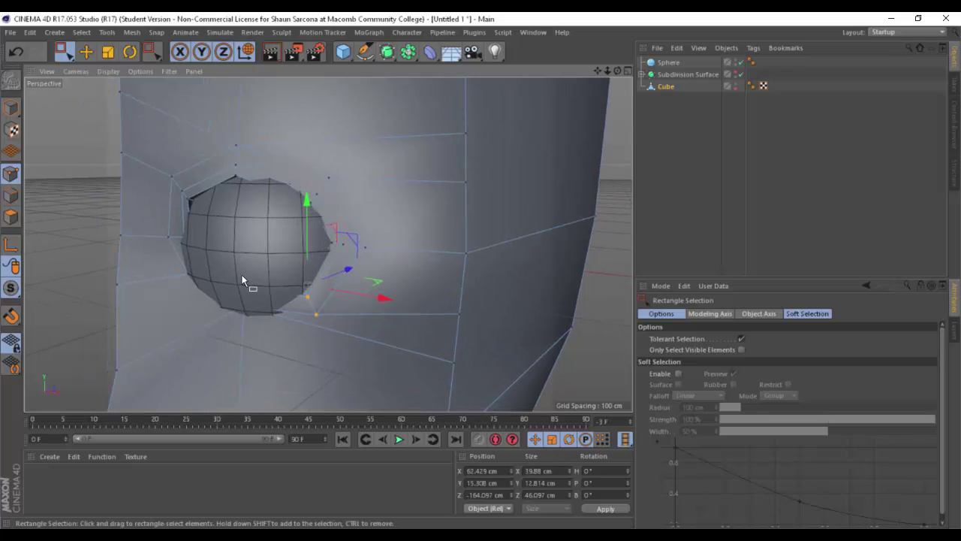
left_click_drag(235, 330, 235, 330)
left_click_drag(242, 308, 274, 283, "alt")
key("e")
key("space")
left_click_drag(270, 322, 264, 252)
key("space")
left_click_drag(196, 255, 114, 310)
key("ctrl+z")
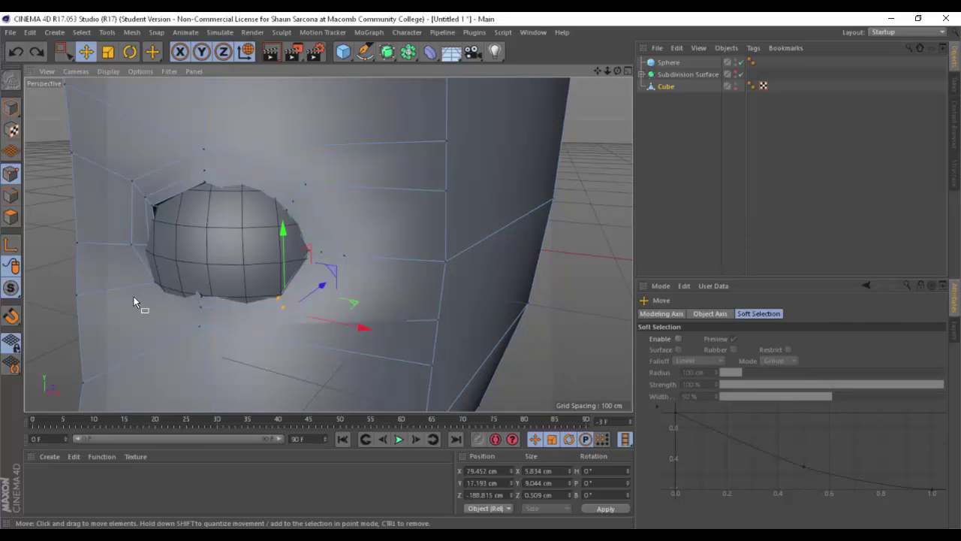
Reposition the eye opening's lower inner points and undo the last change to the lower outer outline point.
key("0")
left_click_drag(199, 251, 278, 253)
left_click(281, 274)
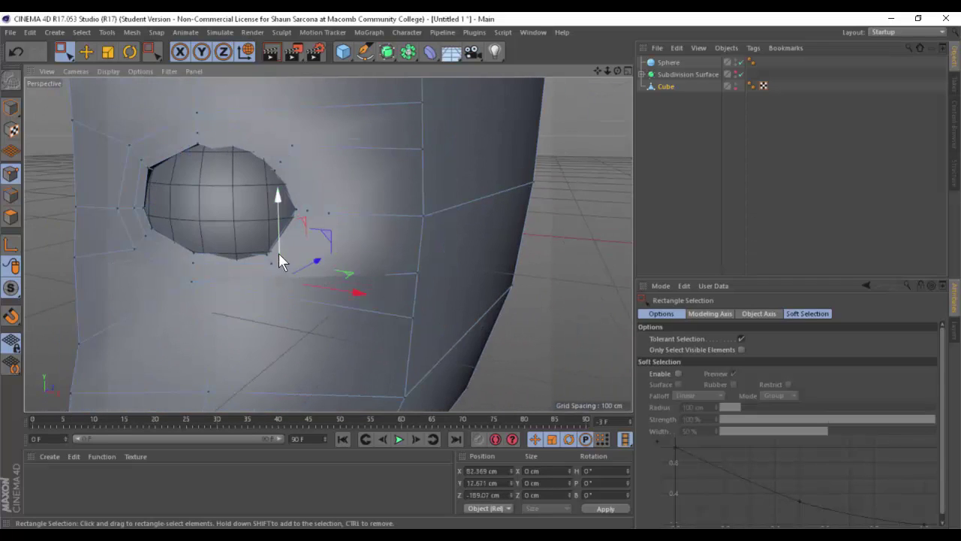
left_click_drag(322, 275, 337, 282)
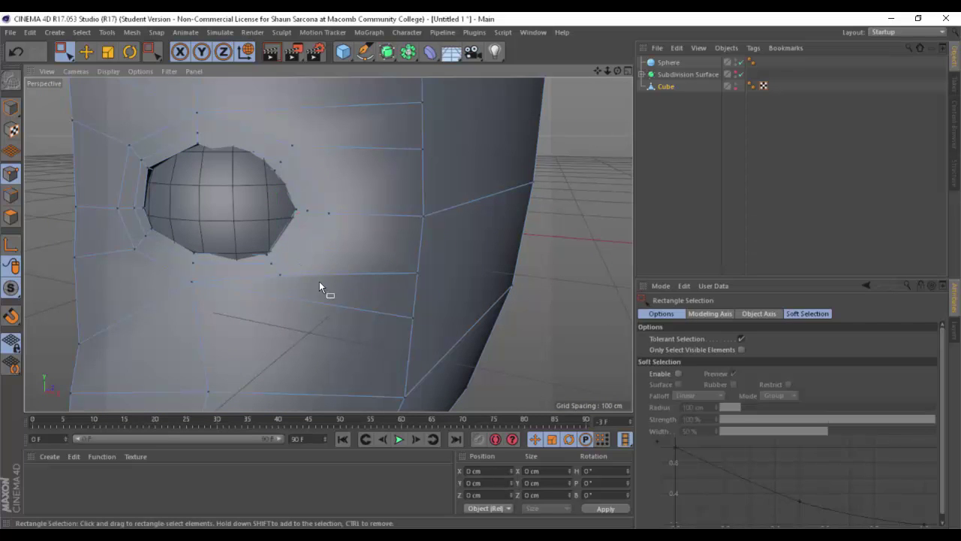
key("ctrl+z")
In edge mode, select the two innermost upper edges of the eye socket and shift them about 3 cm along the depth axis.
left_click_drag(261, 238, 184, 226, "alt")
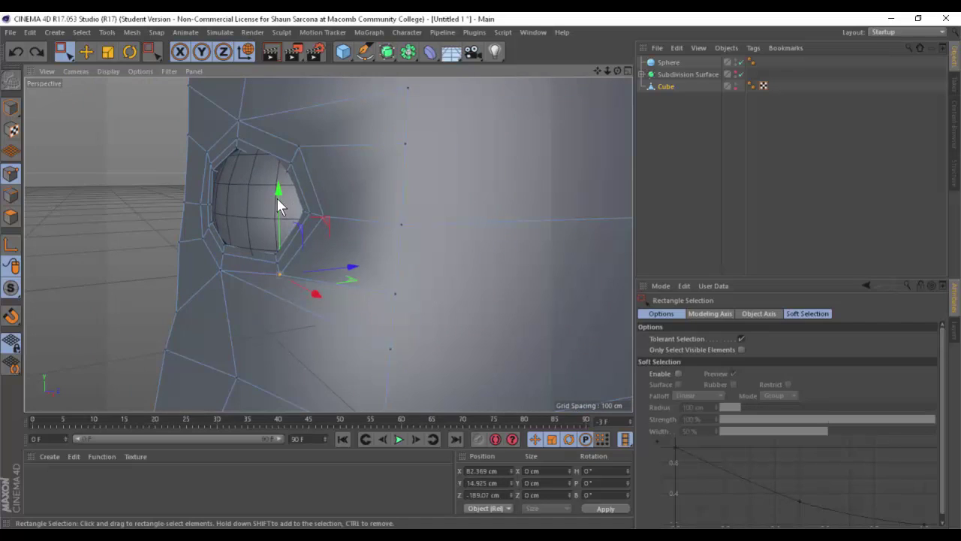
left_click_drag(267, 199, 275, 244, "alt")
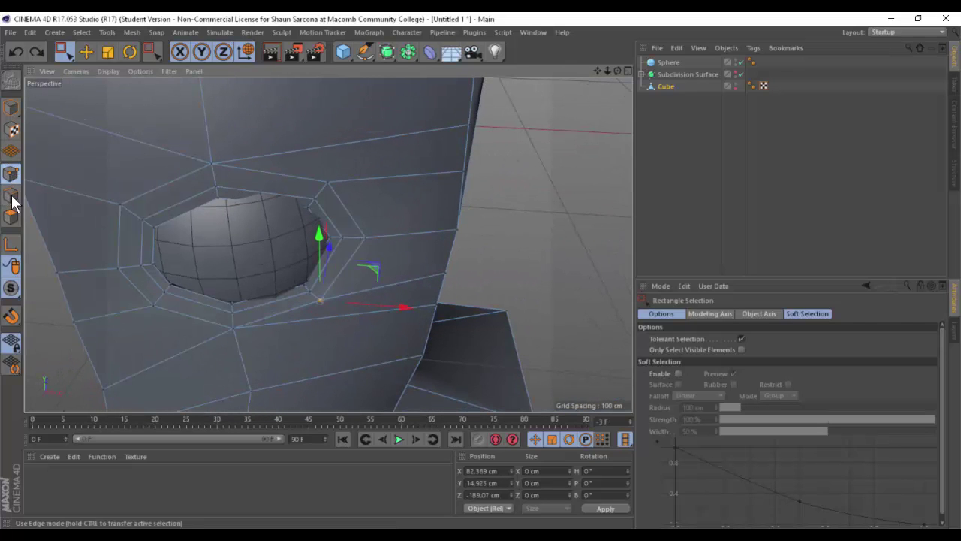
left_click(85, 51)
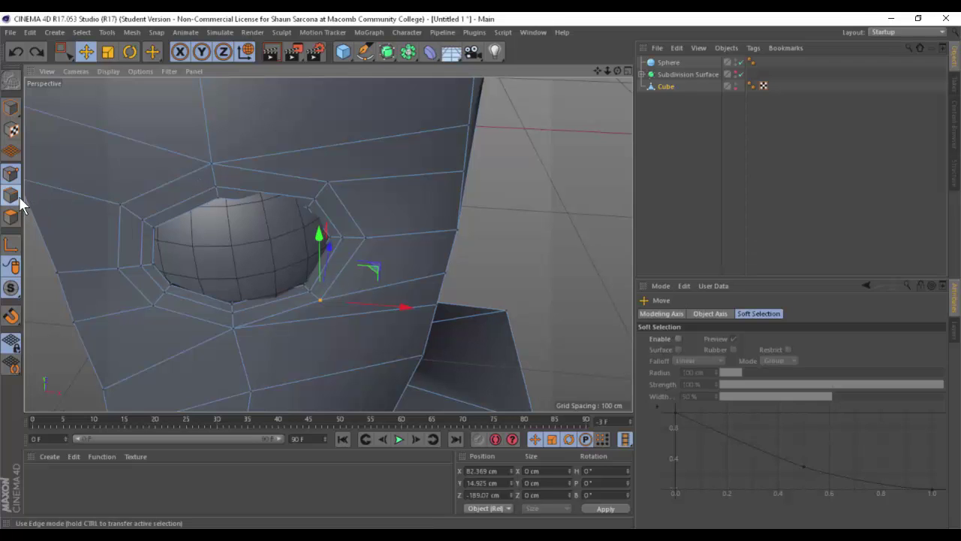
left_click(11, 195)
left_click(197, 193)
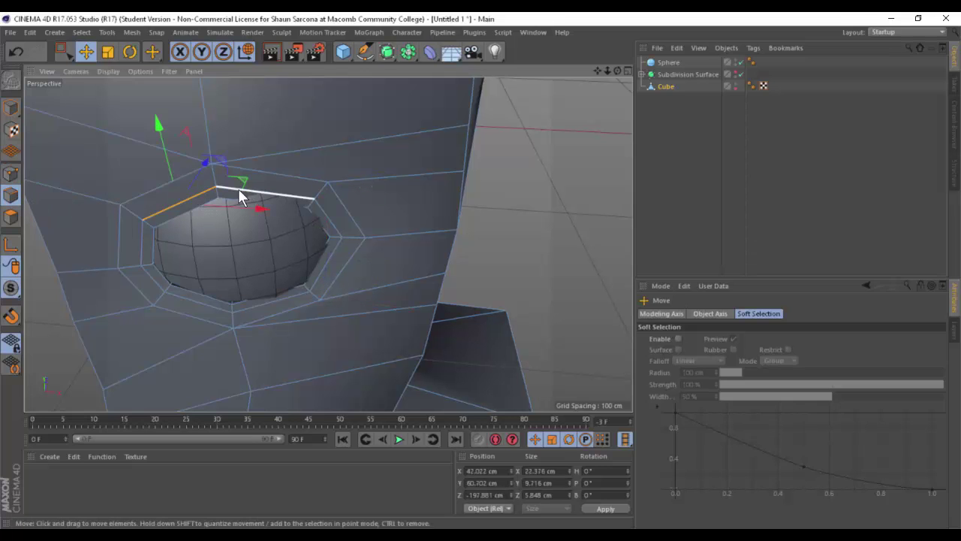
left_click(178, 213)
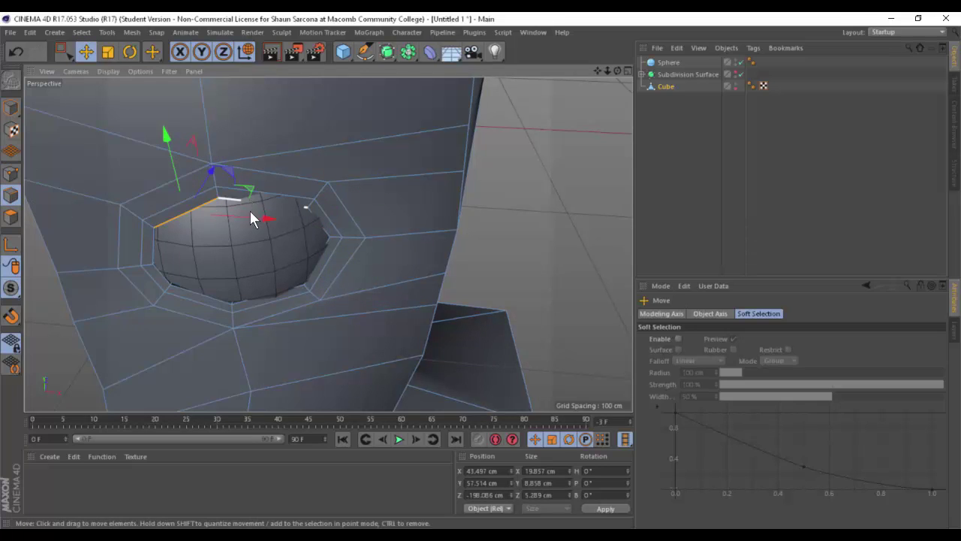
left_click(250, 211, "shift")
left_click_drag(247, 177, 253, 193)
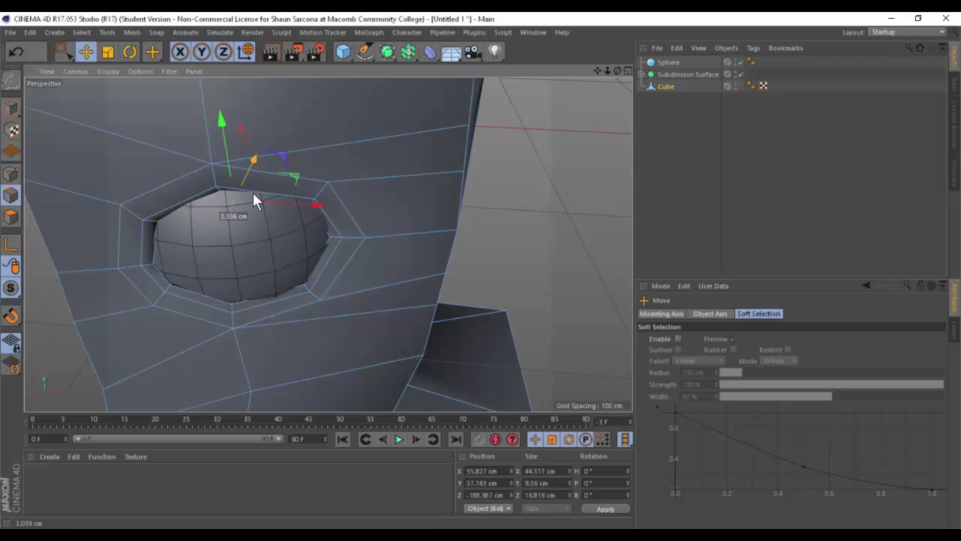
Select the two upper and two lower edges of the eyelid rim and pull them about 5.4 cm forward.
left_click(246, 307)
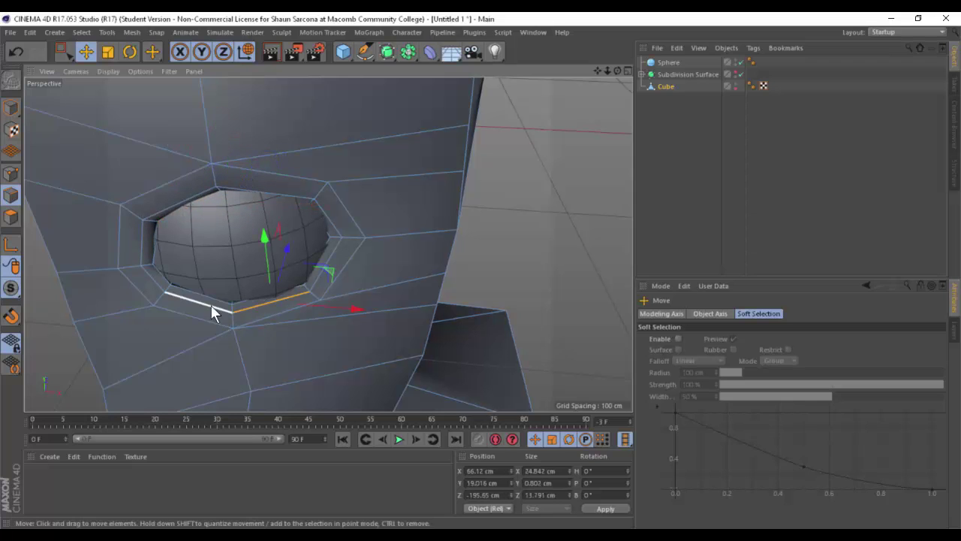
left_click(210, 303, "shift")
left_click(186, 199, "shift")
left_click(248, 189, "shift")
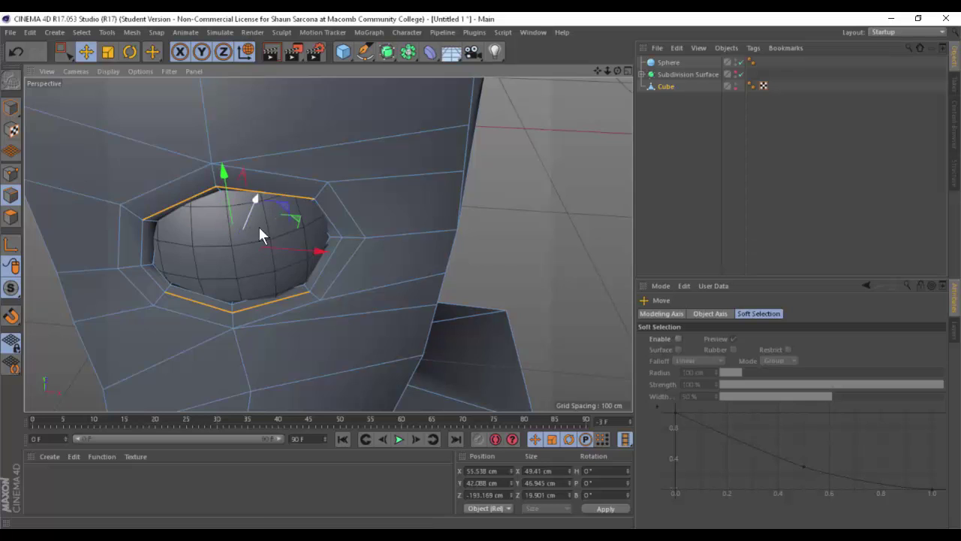
left_click_drag(259, 226, 283, 219, "alt")
left_click_drag(216, 210, 225, 223)
left_click_drag(292, 203, 332, 195, "alt")
left_click_drag(354, 232, 343, 206, "alt")
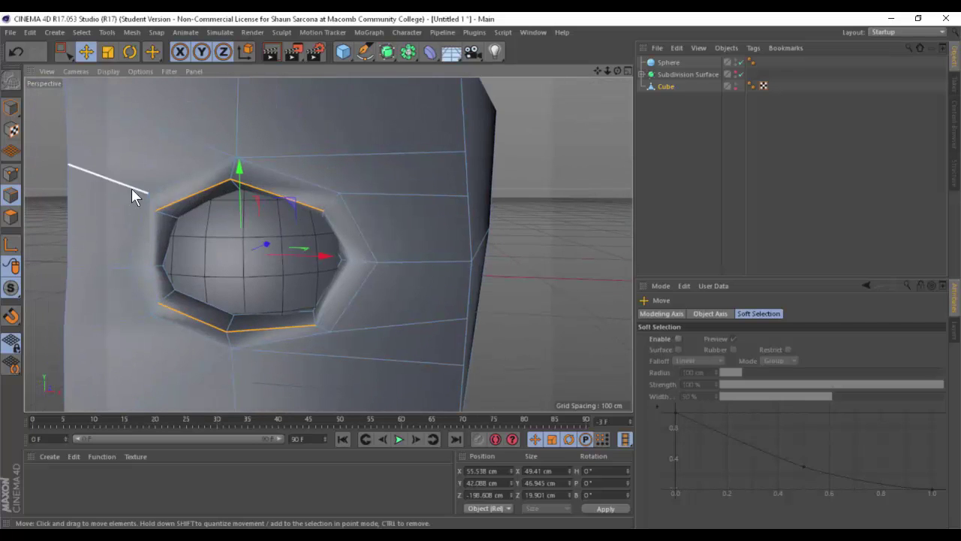
In point mode, move the upper outer point of the eye outline about 8.9 cm outward and down.
left_click(10, 175)
left_click(10, 196)
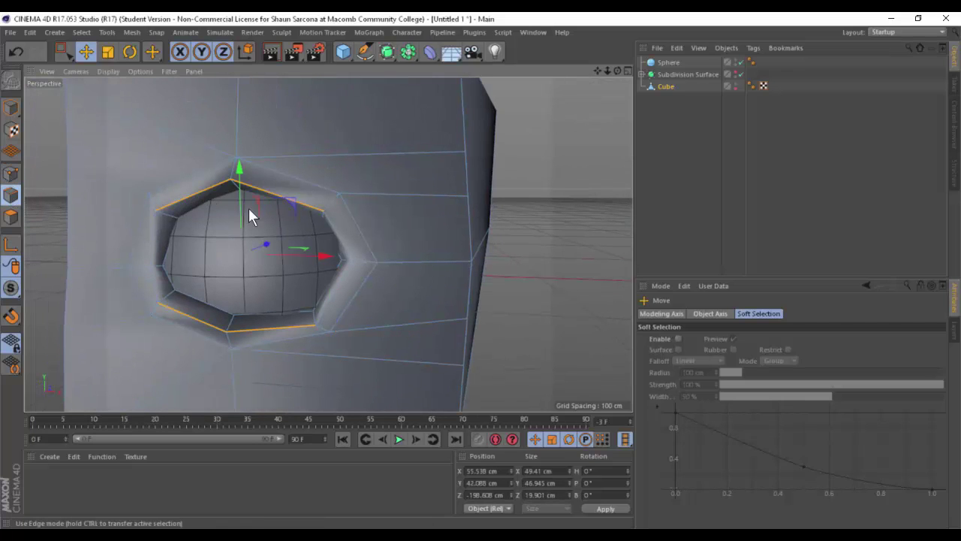
left_click(10, 174)
left_click(340, 194)
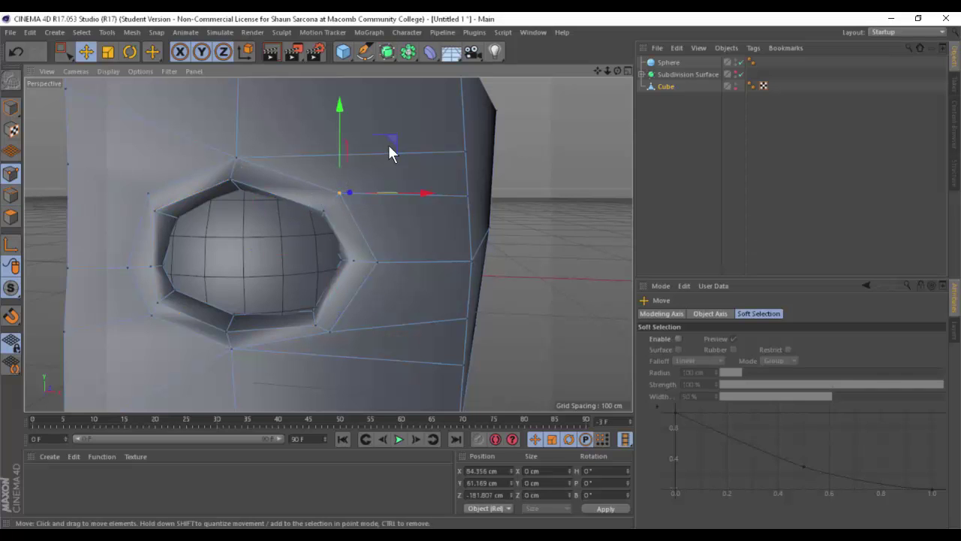
left_click_drag(388, 144, 409, 166)
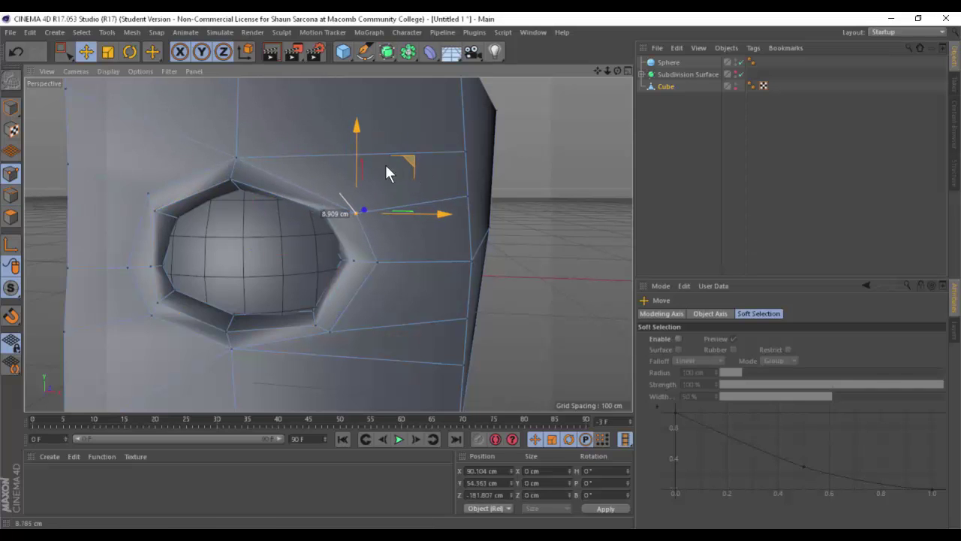
Reposition the upper inner points of the eye outline and eyelid rim to shape the inner corner.
left_click(146, 197)
left_click_drag(190, 147, 177, 211)
left_click(156, 208)
key("space")
key("space")
left_click(181, 220)
left_click_drag(224, 168, 337, 206)
Select the eyelid rim points at the upper outer corner and move them outward and down around the eyeball.
key("0")
left_click_drag(393, 175, 340, 211, "alt")
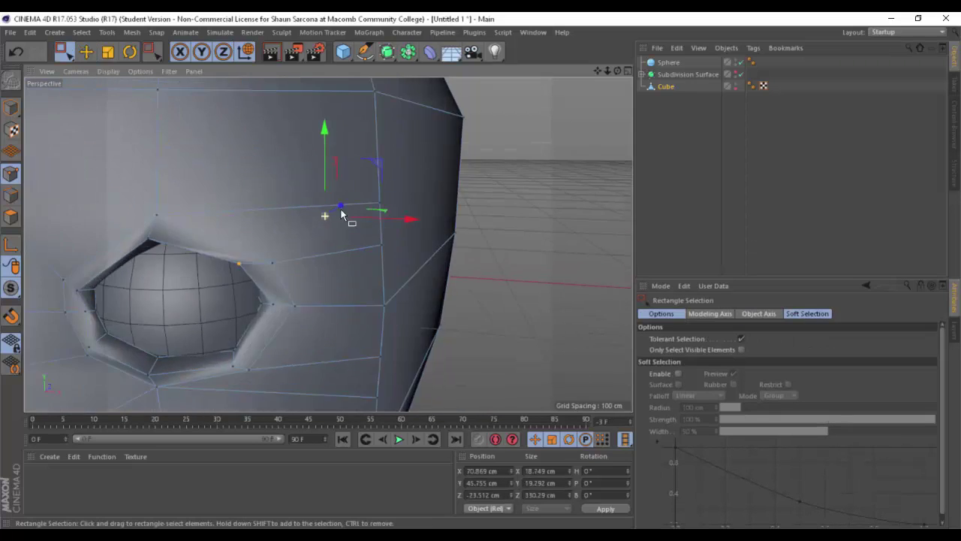
left_click_drag(265, 236, 313, 219)
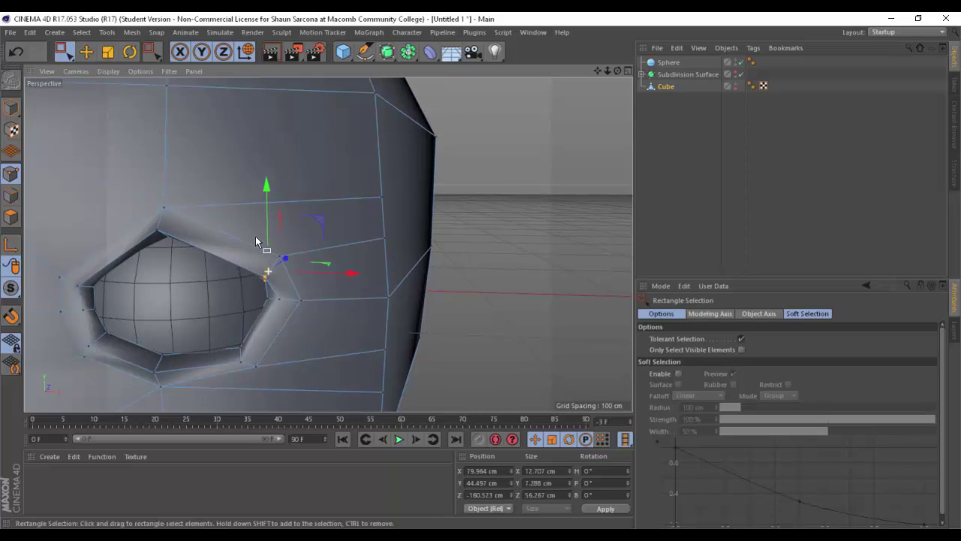
left_click_drag(431, 208, 584, 120, "alt")
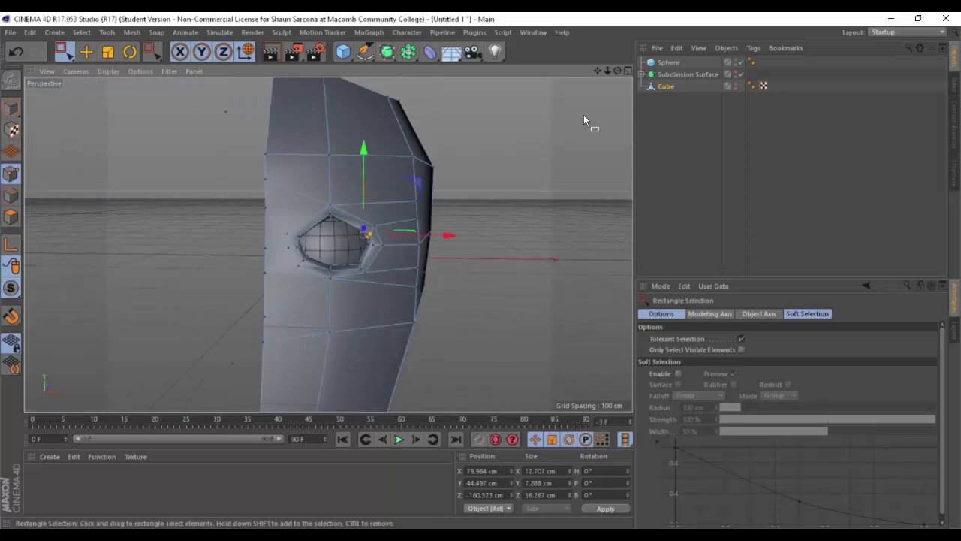
Show the Subdivision Surface in the viewport and inspect the smoothed eye sockets on both sides of the face.
left_click(736, 72)
left_click_drag(462, 188, 268, 223, "alt")
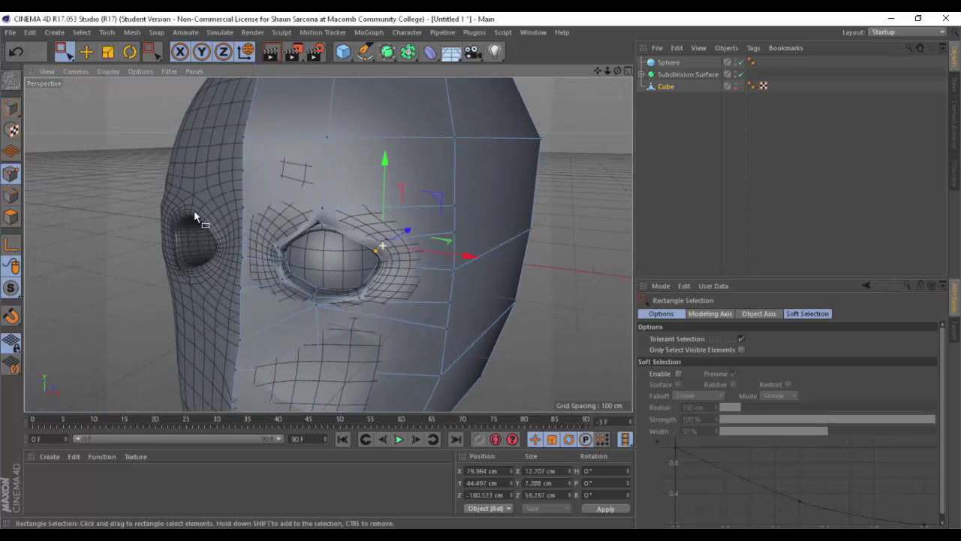
left_click_drag(194, 212, 398, 233, "alt")
right_click_drag(398, 233, 439, 229, "alt")
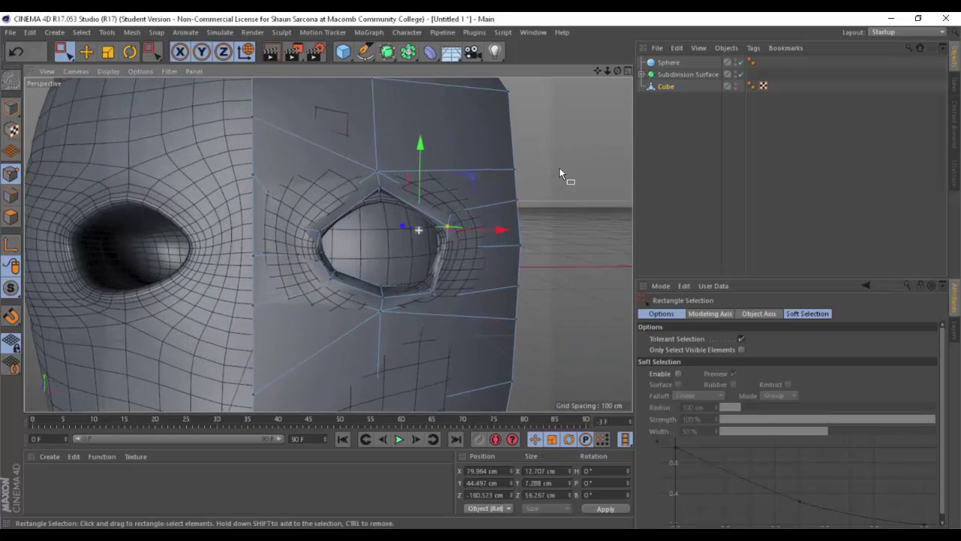
Hide the Subdivision Surface in the viewport so that only the low-poly half of the head shows around the eyeball.
left_click(735, 72)
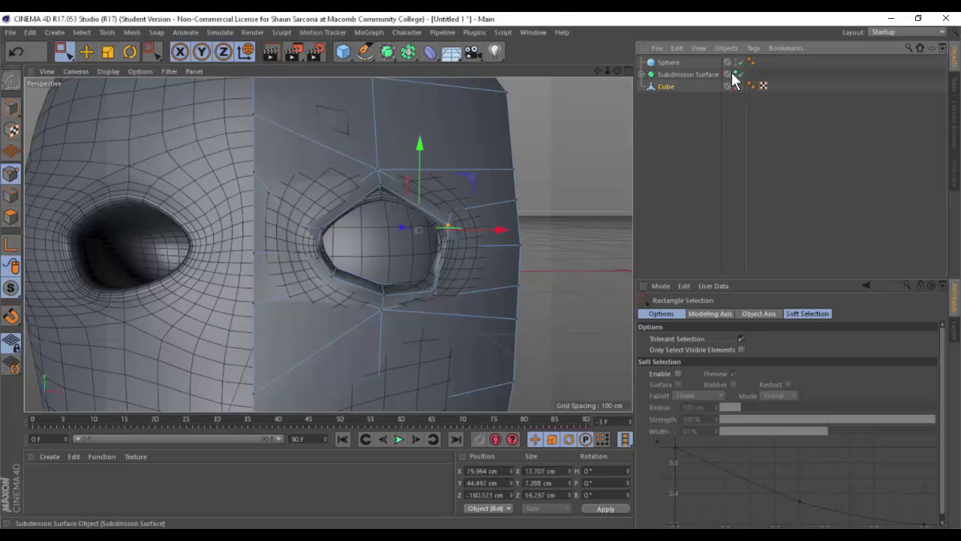
left_click(735, 77)
left_click(735, 70)
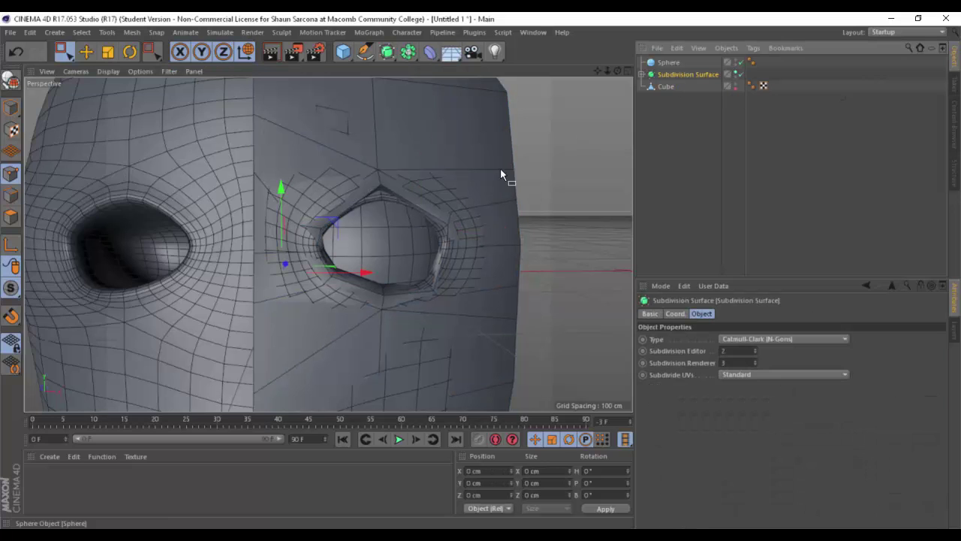
left_click(736, 73)
left_click_drag(458, 198, 332, 251, "alt")
middle_click_drag(332, 251, 436, 229, "alt")
left_click_drag(312, 248, 250, 245, "alt")
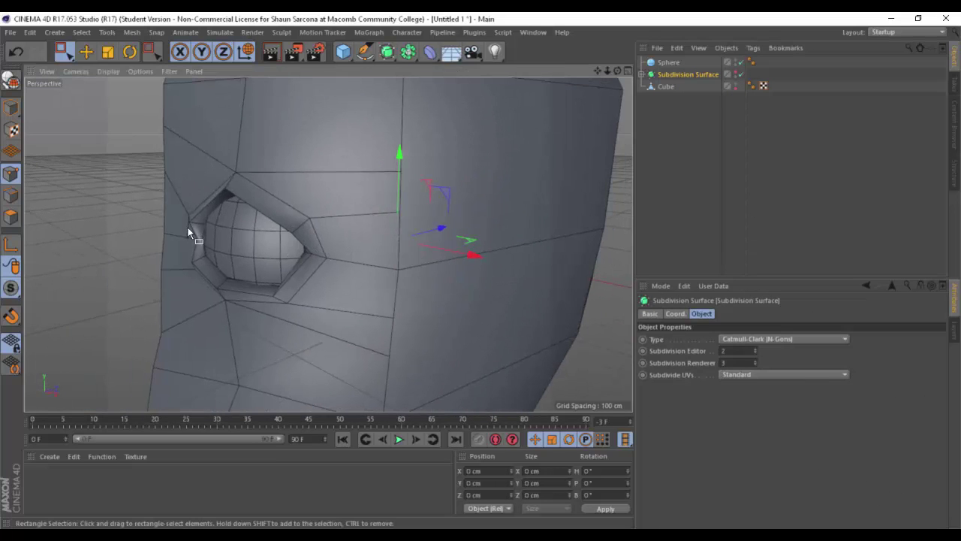
On the Cube, select the centre-line point between the brow and the inner eye corner and move it down.
key("e")
key("0")
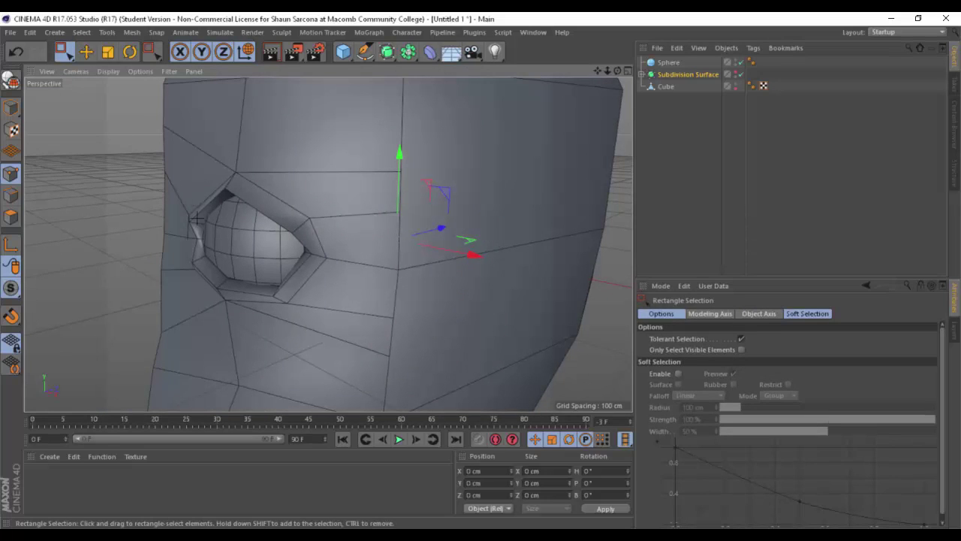
left_click_drag(179, 201, 205, 227)
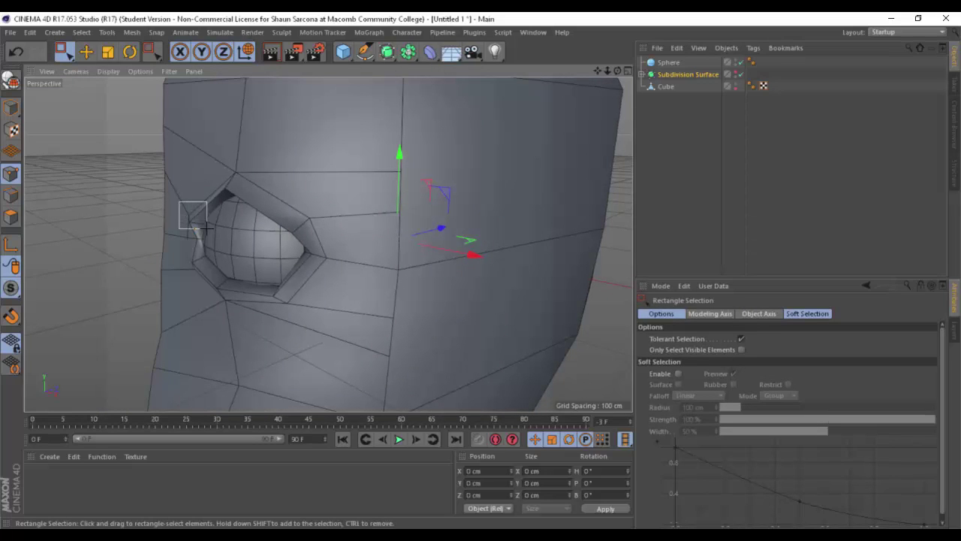
left_click(665, 86)
left_click_drag(180, 208, 196, 226)
left_click_drag(198, 226, 289, 223, "alt")
left_click_drag(227, 208, 180, 218)
left_click(131, 140)
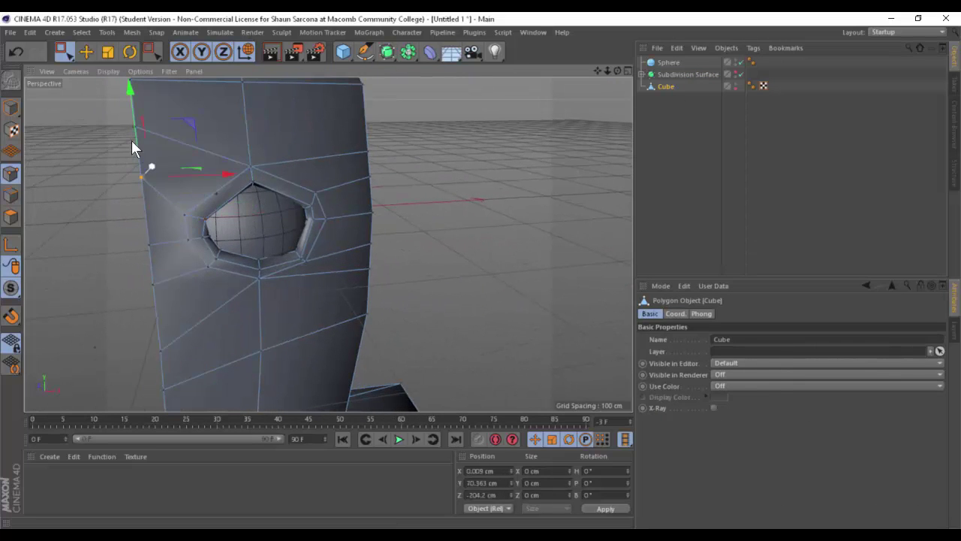
left_click_drag(131, 141, 143, 189)
Select all eye outline and eyelid rim points, undo their downward move, and rotate them slightly about the vertical axis.
left_click_drag(220, 214, 276, 164, "alt")
left_click_drag(422, 137, 294, 293)
left_click_drag(411, 288, 288, 202, "alt")
key("ctrl+z")
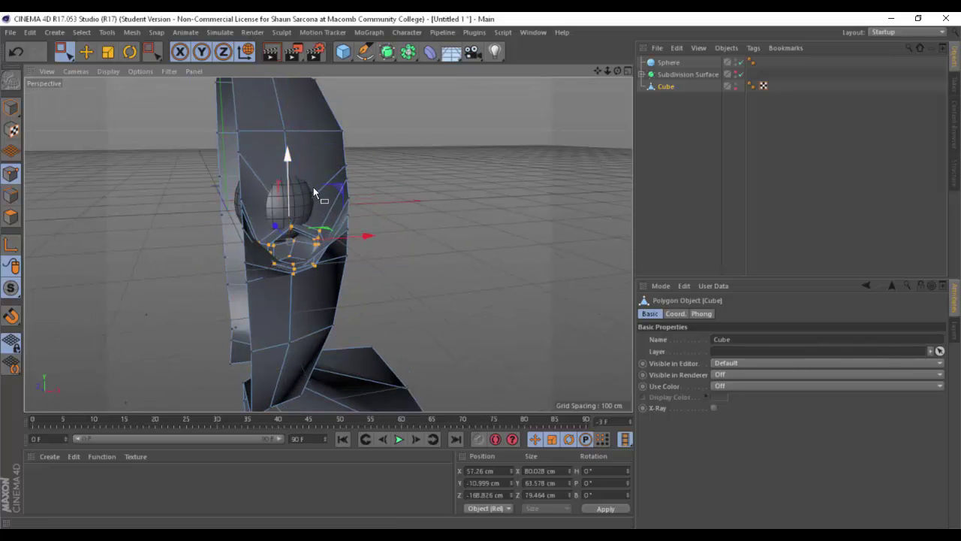
key("e")
key("r")
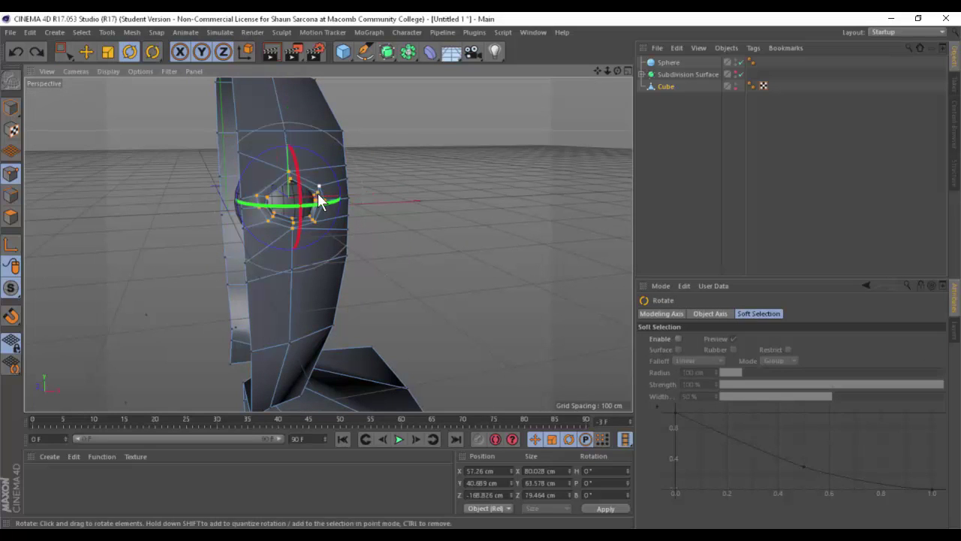
mouse_move(323, 199)
left_mouse_down()
mouse_move(335, 205)
mouse_move(325, 213)
mouse_move(330, 200)
left_mouse_up()
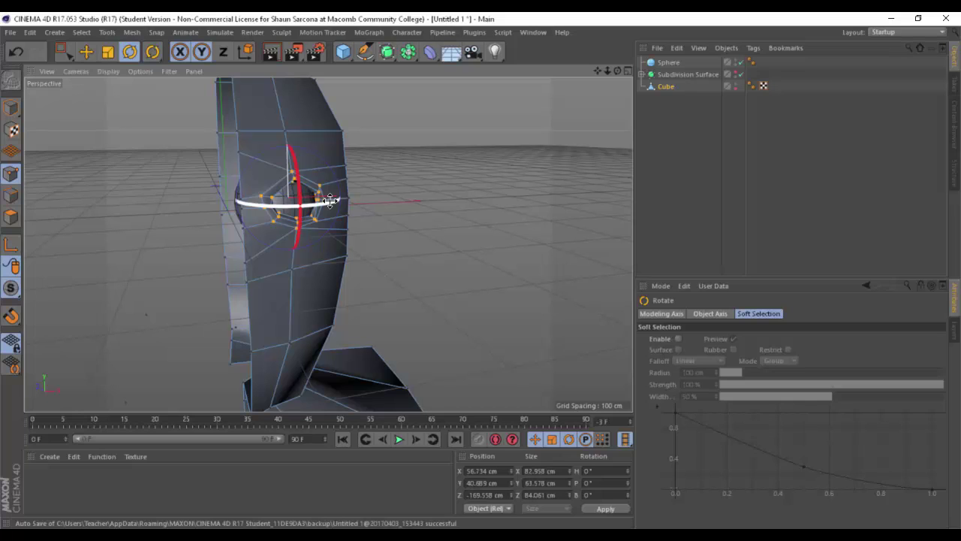
In polygon mode, use the Knife in Loop mode to cut a vertical edge loop between the centre line and the inner eye corner.
left_click_drag(317, 244, 235, 220, "alt")
left_click(11, 216)
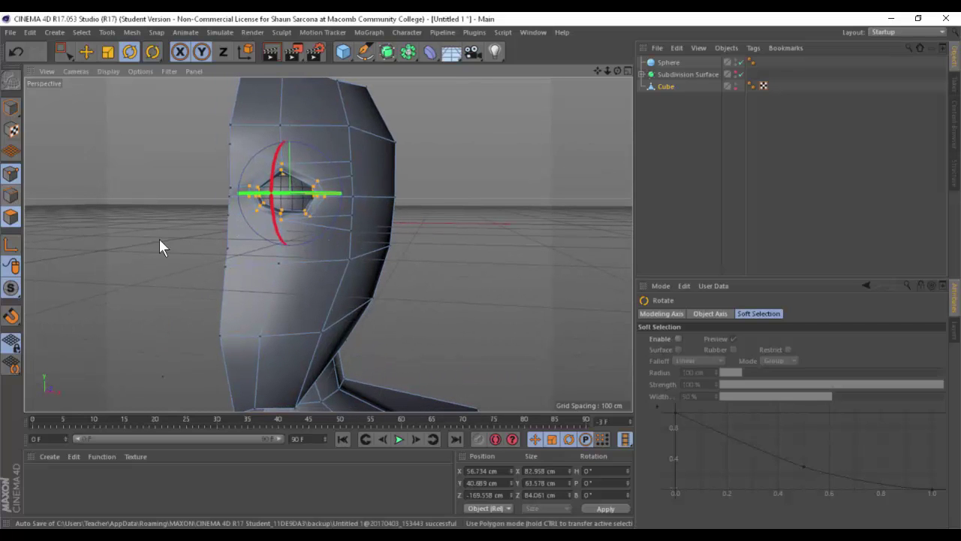
right_click_drag(148, 198, 219, 208, "alt")
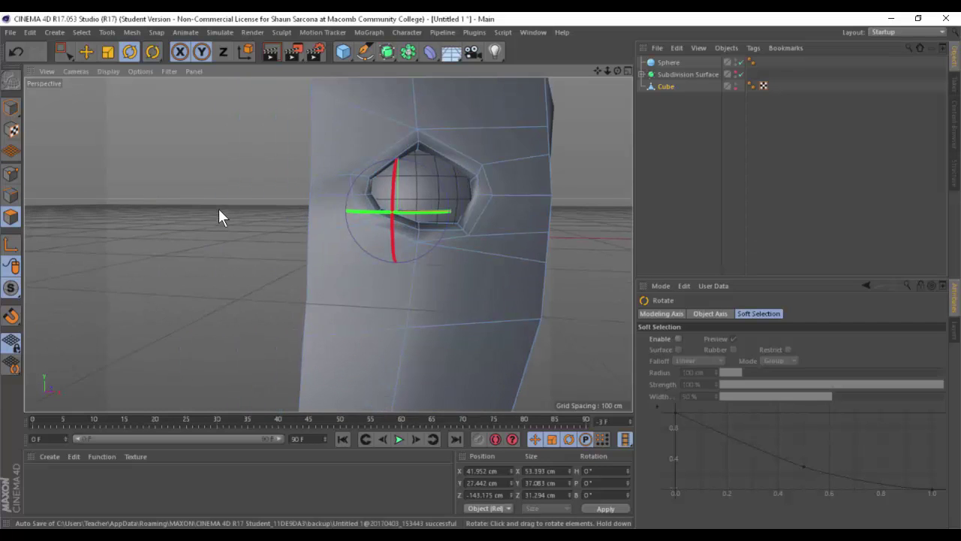
key("k")
left_click(688, 329)
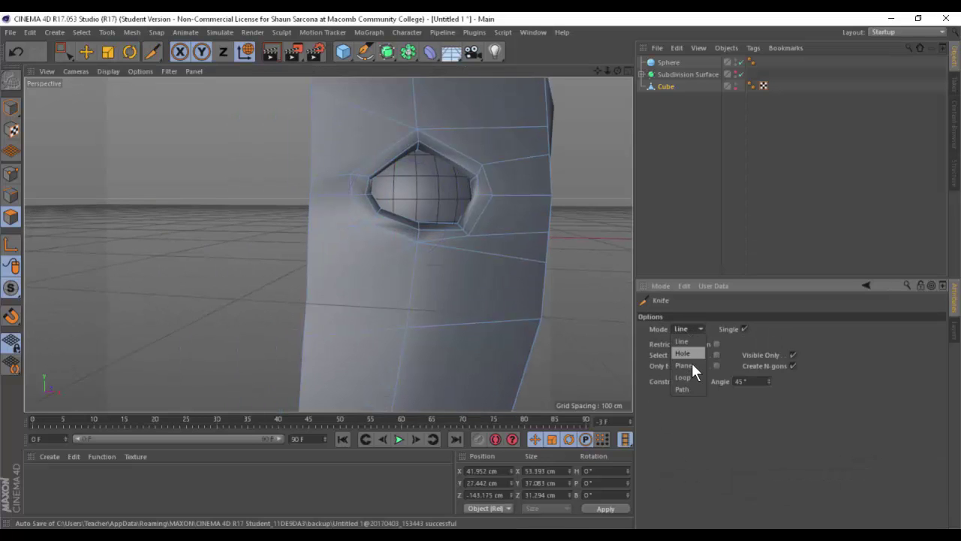
left_click(683, 377)
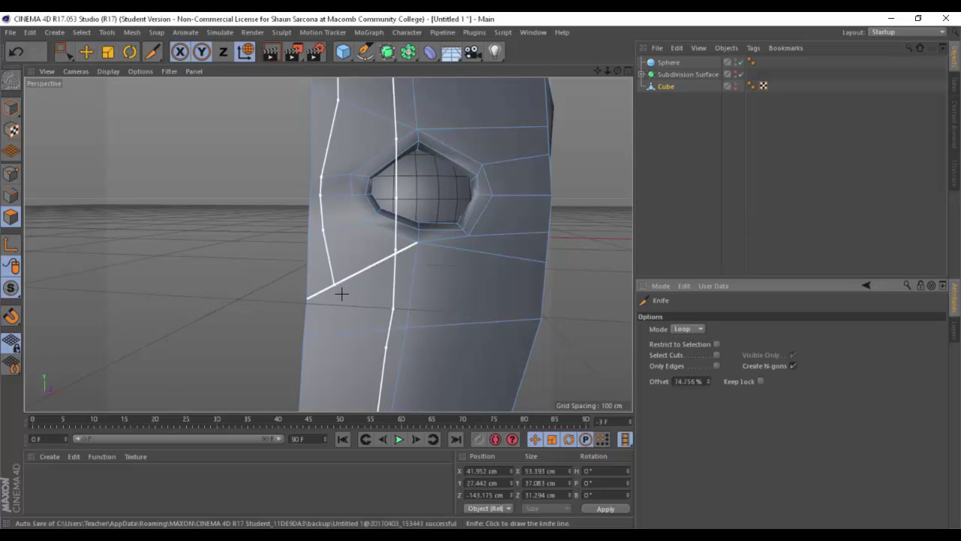
mouse_move(400, 348)
right_mouse_down("alt")
mouse_move(365, 348)
mouse_move(348, 368)
right_mouse_up("alt")
middle_click_drag(350, 390, 353, 159, "alt")
right_click_drag(403, 300, 274, 266, "alt")
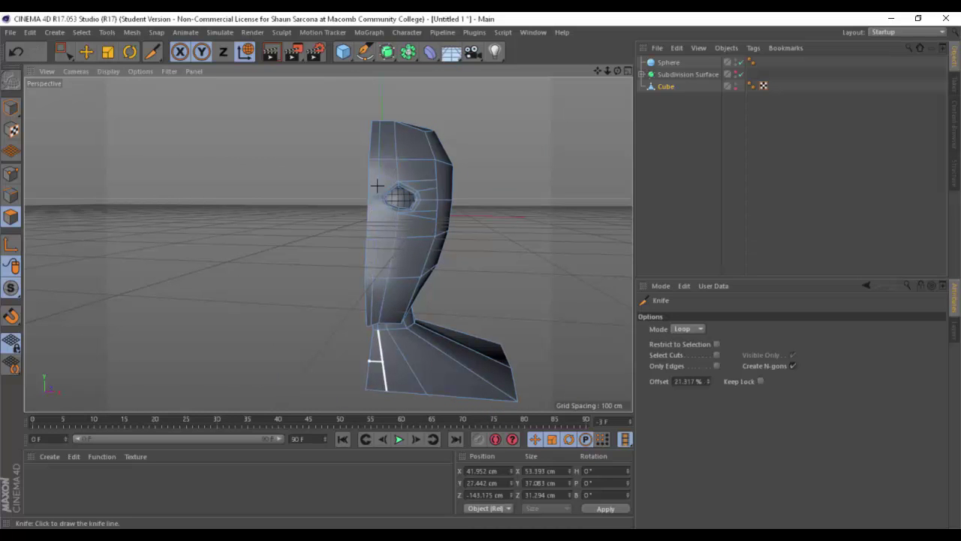
scroll(396, 201, "up", 6)
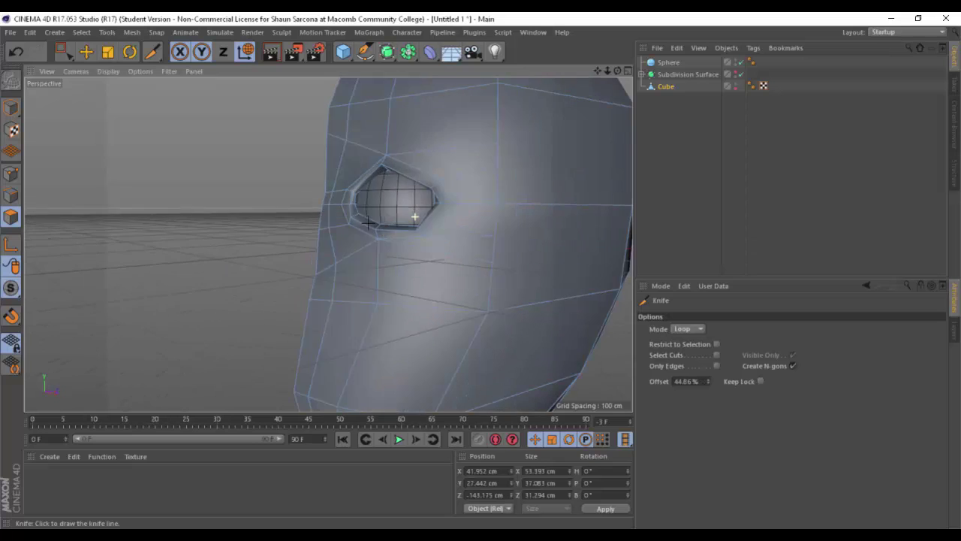
Select the narrow strip of polygons along the face's centre line from between the brows down to the nose base.
left_click(11, 217)
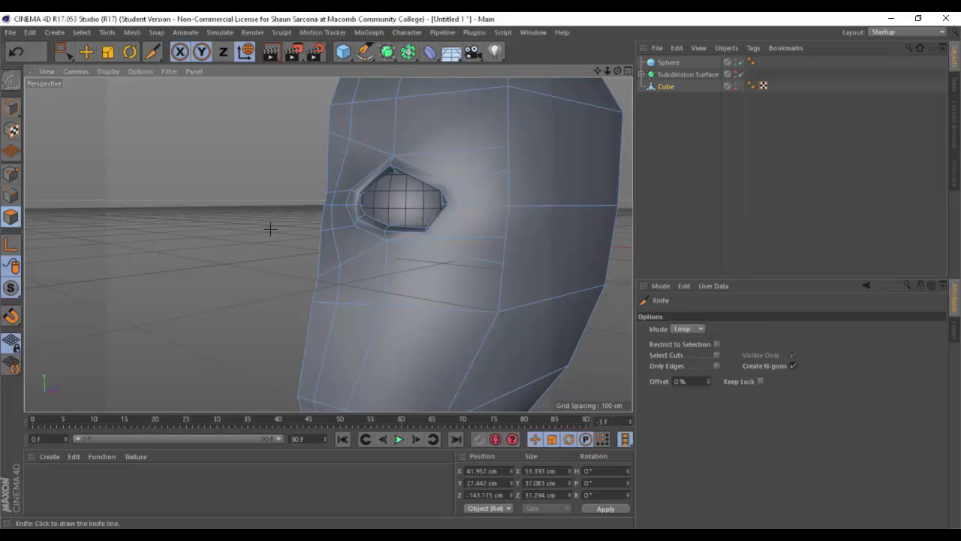
key("e")
left_click(327, 194)
left_click(328, 190)
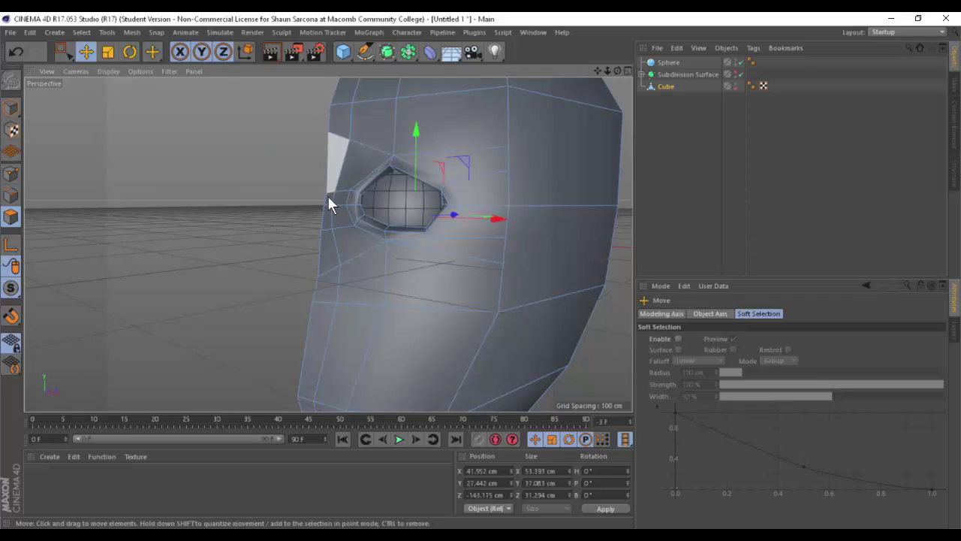
mouse_move(327, 196)
left_mouse_down()
mouse_move(323, 315)
mouse_move(342, 301)
mouse_move(333, 229)
mouse_move(344, 264)
left_mouse_up()
left_click(323, 300, "shift")
Cut a horizontal edge loop just below the selected strip and add the new centre-line polygon to the selection.
key("k")
key("l")
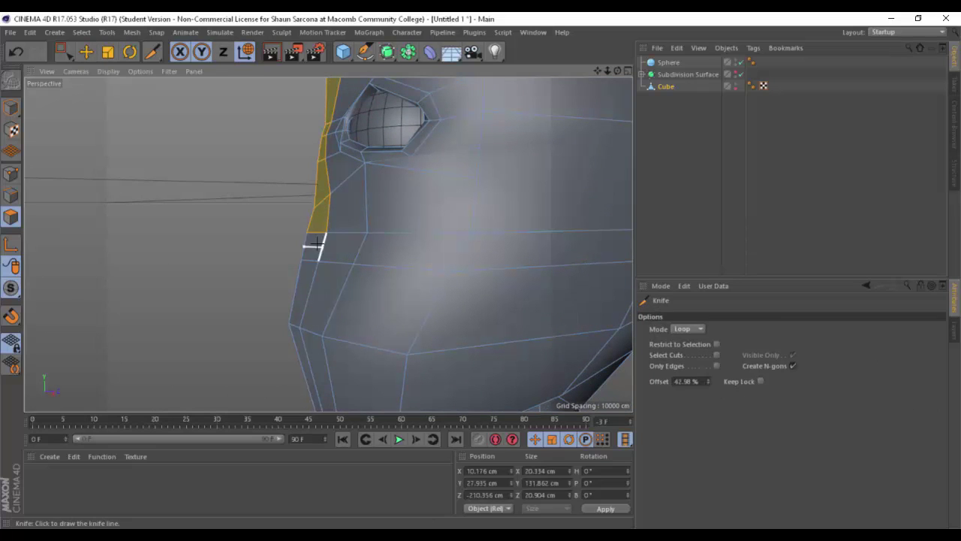
key("e")
left_click(311, 243, "shift")
scroll(365, 218, "down", 2)
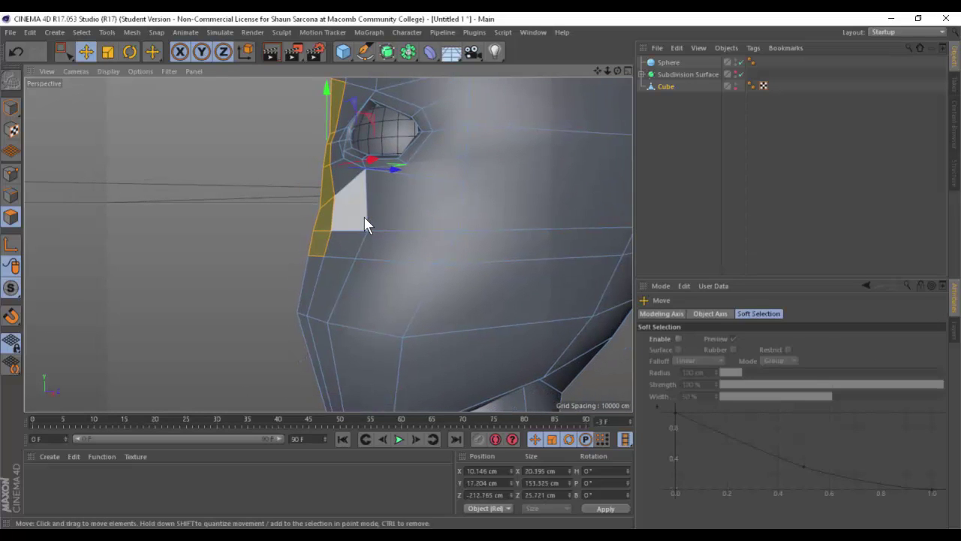
Extrude the selected centre-line polygons forward out of the face to form the nose block.
key("d")
left_click_drag(334, 210, 297, 214)
left_click_drag(496, 214, 413, 294, "alt")
Select the extruded nose's inner side polygons along the symmetry plane and delete them.
key("e")
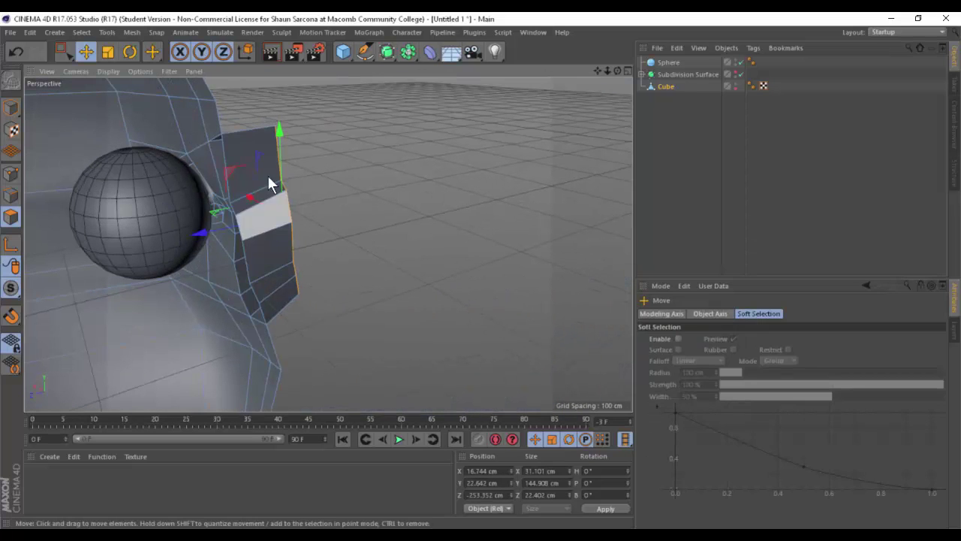
left_click(270, 188)
left_click(272, 206, "shift")
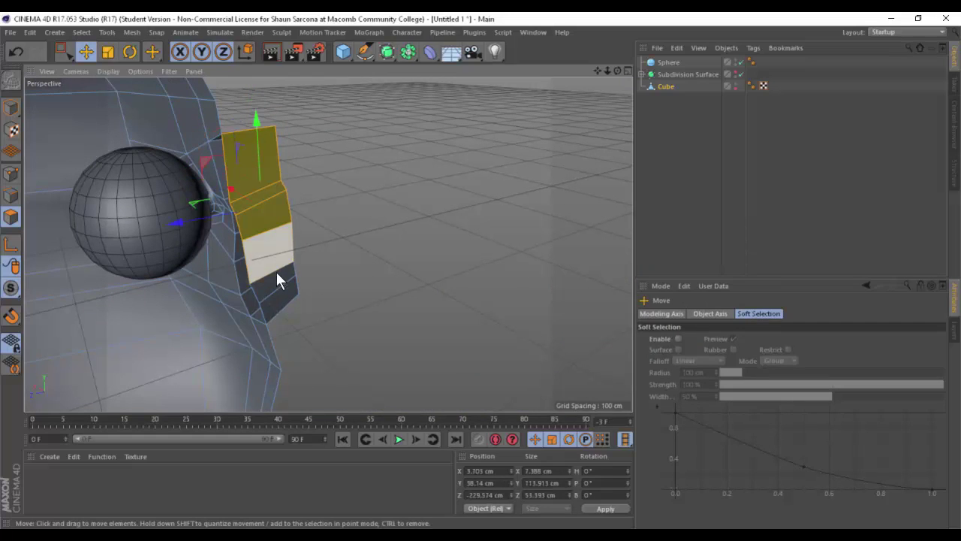
left_click(280, 280, "shift")
left_click(282, 289, "shift")
key("Delete")
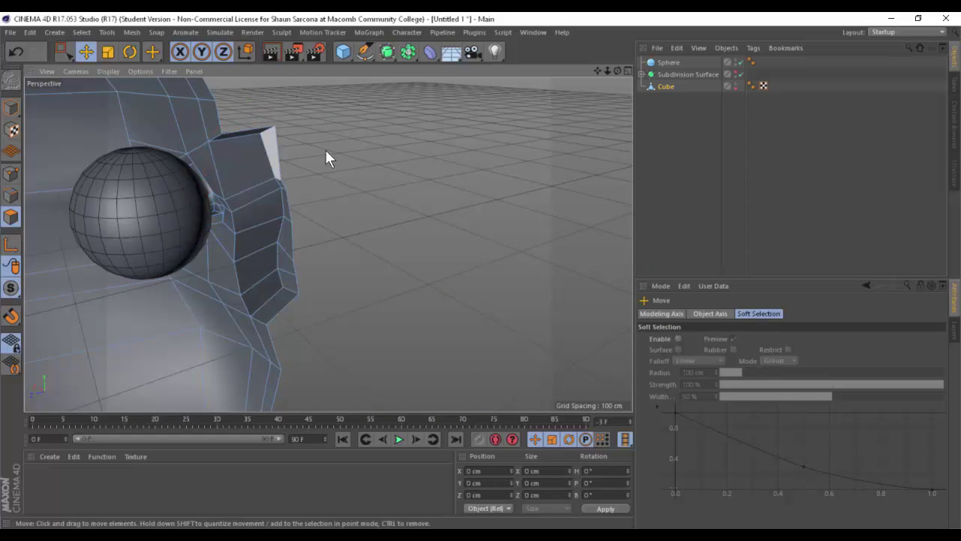
In the Right view and point mode, move the top front points of the nose back toward the brow.
middle_click(343, 157)
middle_click(275, 271)
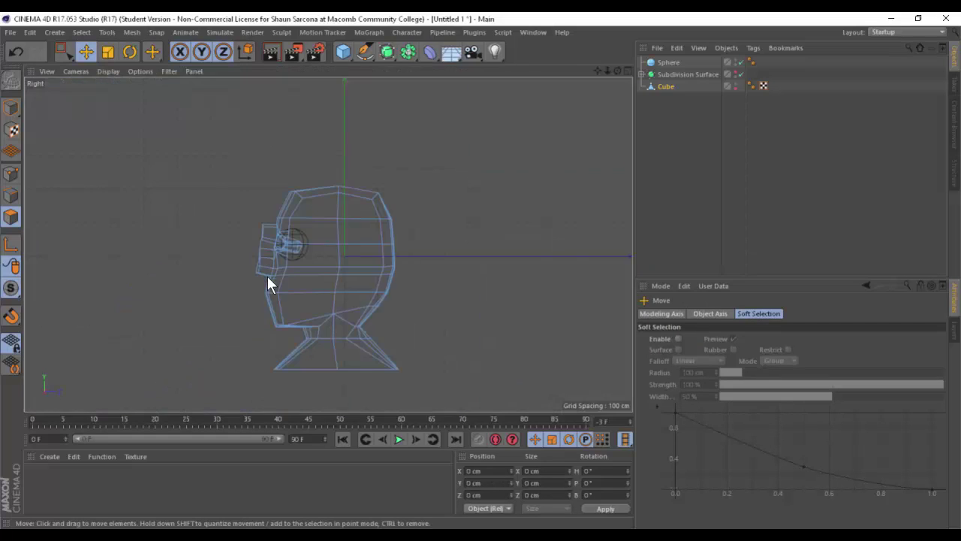
right_click_drag(257, 273, 391, 285, "alt")
middle_click_drag(238, 294, 226, 369, "alt")
left_click(11, 176)
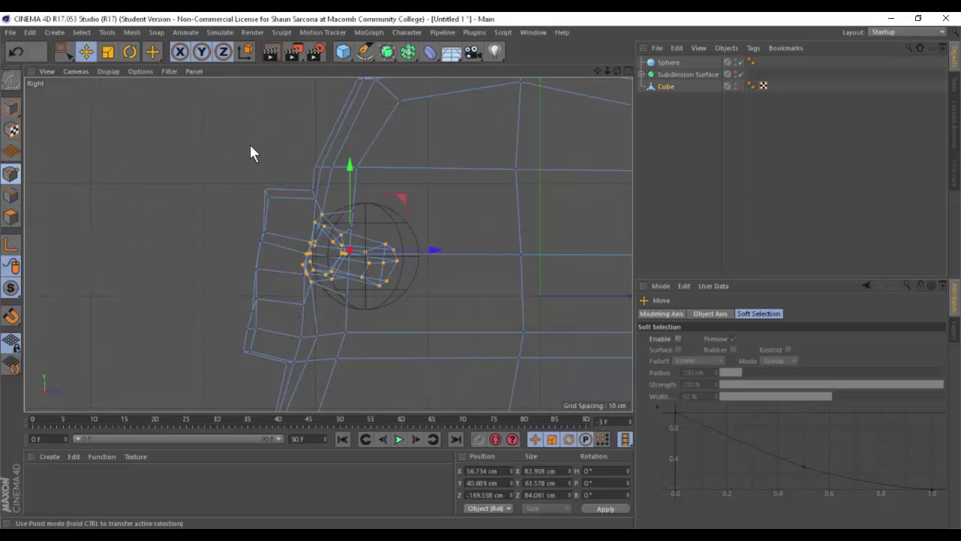
key("0")
left_click_drag(287, 203, 290, 206)
left_click_drag(313, 142, 347, 152)
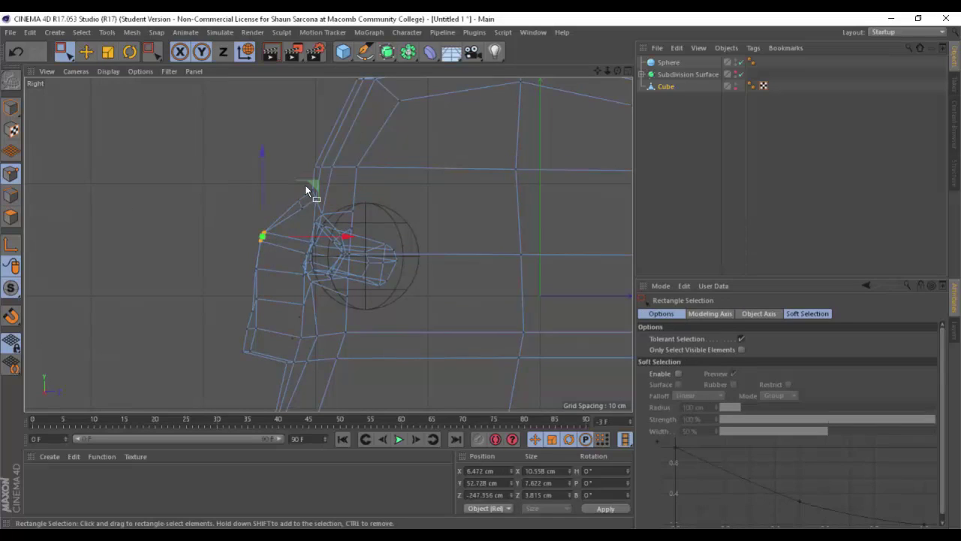
Move the second row of nose bridge points about 15.5 cm back toward the face.
left_click_drag(256, 240, 306, 186)
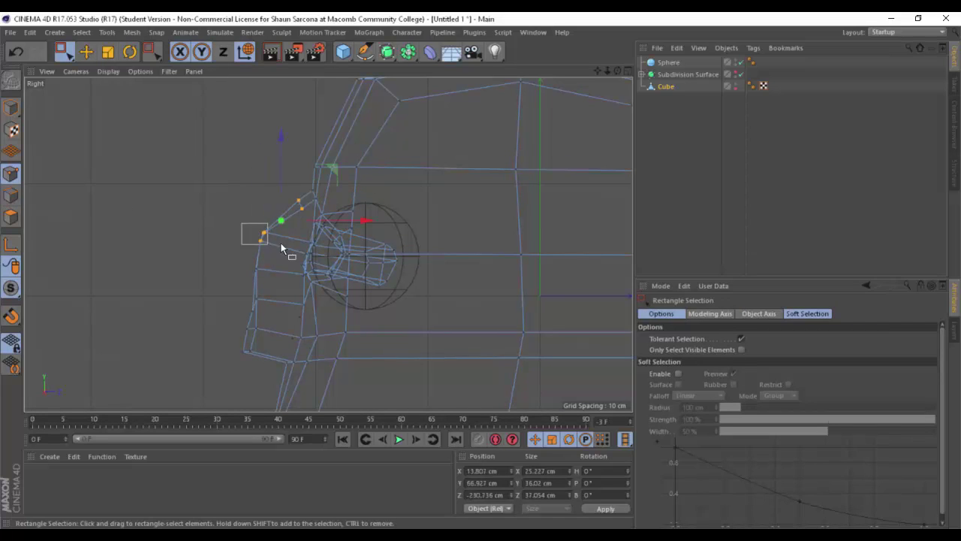
left_click_drag(280, 244, 281, 246)
left_click_drag(310, 186, 327, 189)
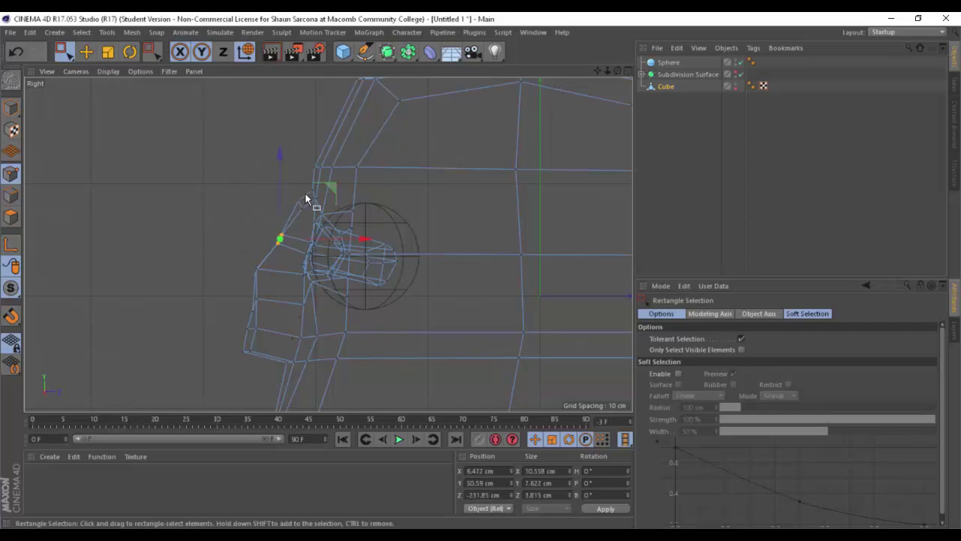
Scale the second row of nose bridge points vertically to about 21.3 cm and rotate them to follow the nose slope.
key("e")
key("t")
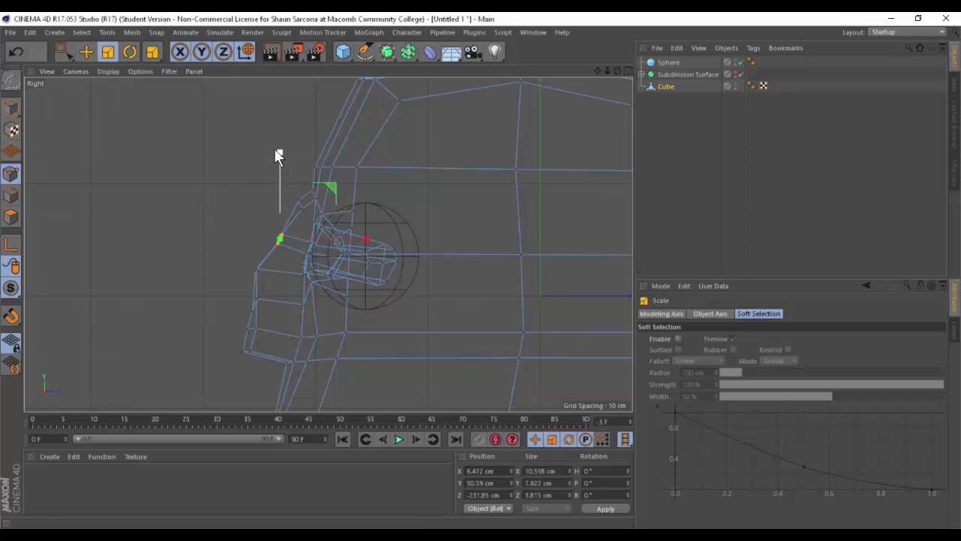
left_click_drag(278, 156, 278, 84)
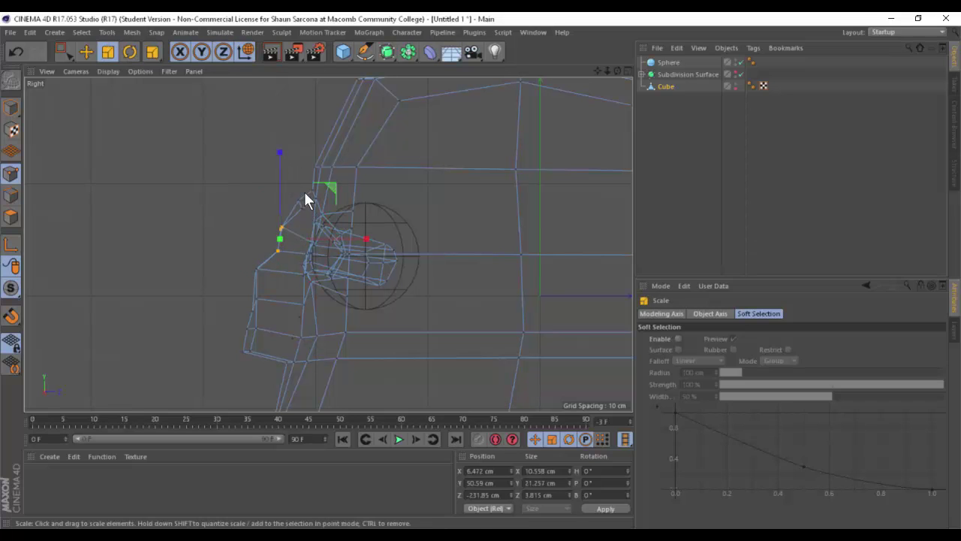
key("r")
left_click_drag(304, 191, 316, 208)
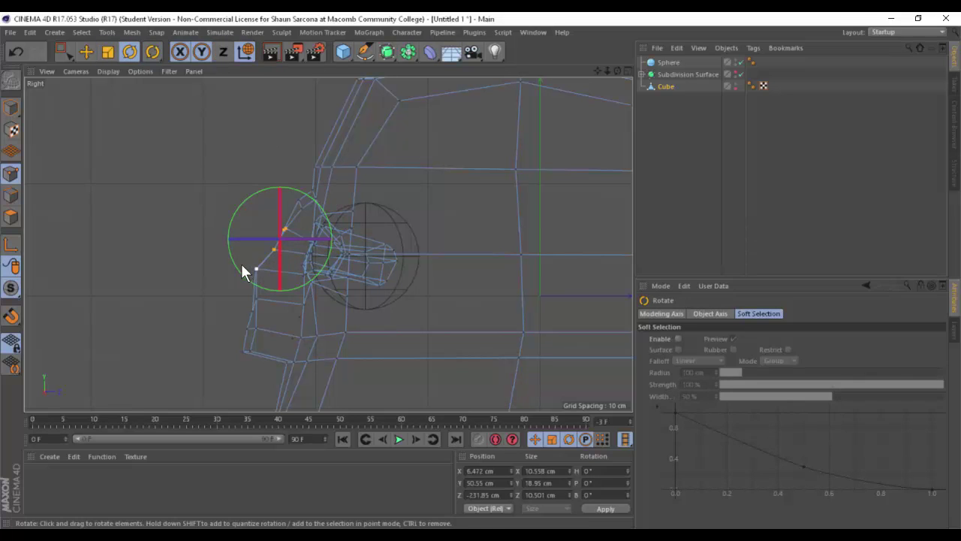
Move the third row of nose bridge points about 7.5 cm back and slightly down to straighten the nose profile.
key("0")
left_click_drag(242, 261, 275, 280)
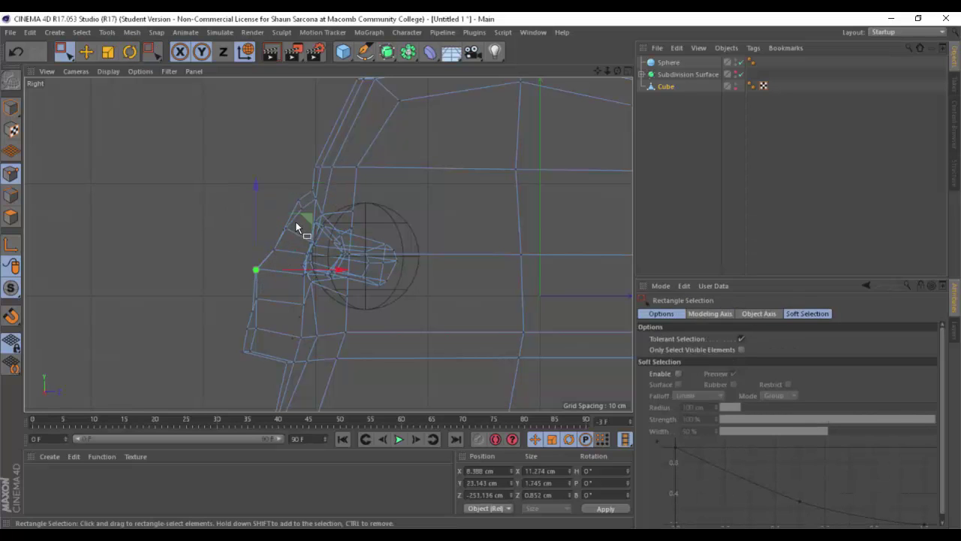
left_click_drag(303, 220, 312, 222)
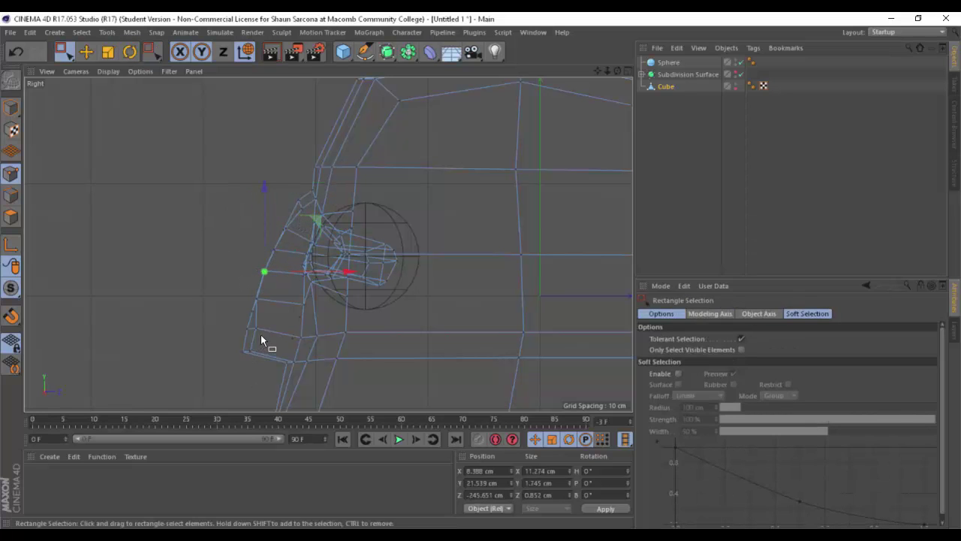
Examine the shape and open side of the nose from several angles in the Perspective view.
middle_click(261, 334)
middle_click(242, 238)
left_click_drag(107, 243, 273, 214, "alt")
middle_click_drag(273, 214, 254, 235, "alt")
right_click_drag(254, 235, 274, 205, "alt")
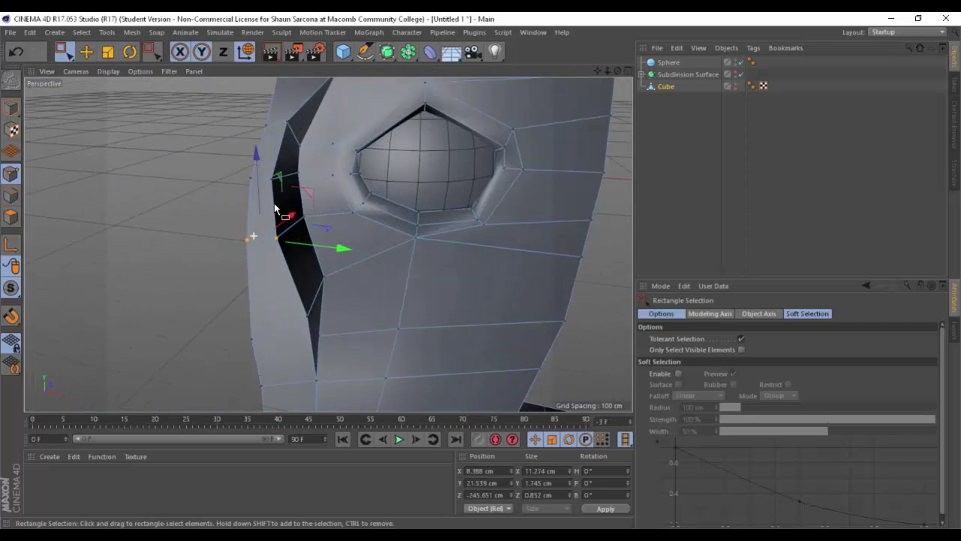
left_click_drag(275, 210, 243, 284, "alt")
left_click_drag(238, 246, 239, 230)
left_click_drag(270, 264, 290, 162, "alt")
Adjust the points along the upper nose bridge and its open side to smooth the nose profile.
key("r")
left_click(282, 155)
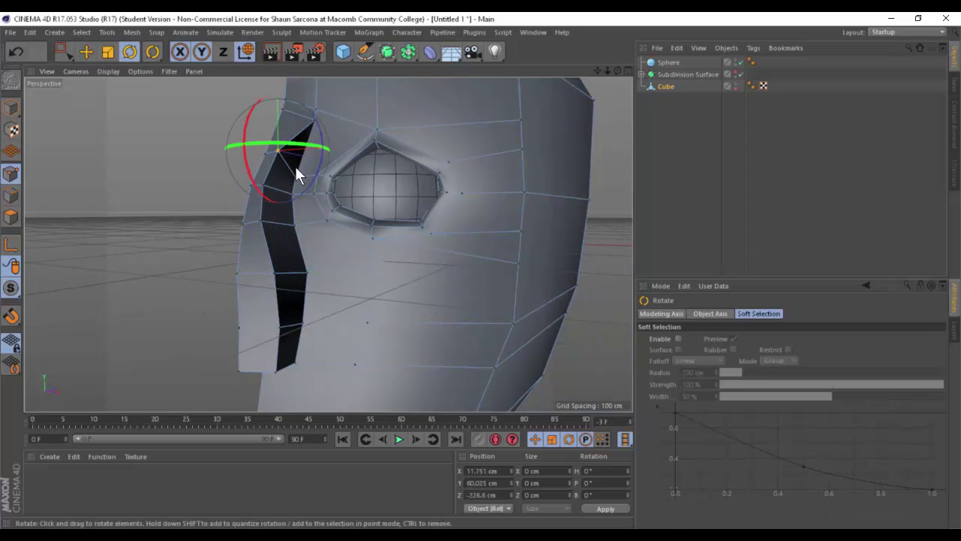
key("e")
left_click_drag(317, 163, 315, 216, "alt")
left_click(288, 250)
left_click(284, 217)
left_click_drag(318, 295, 245, 267, "alt")
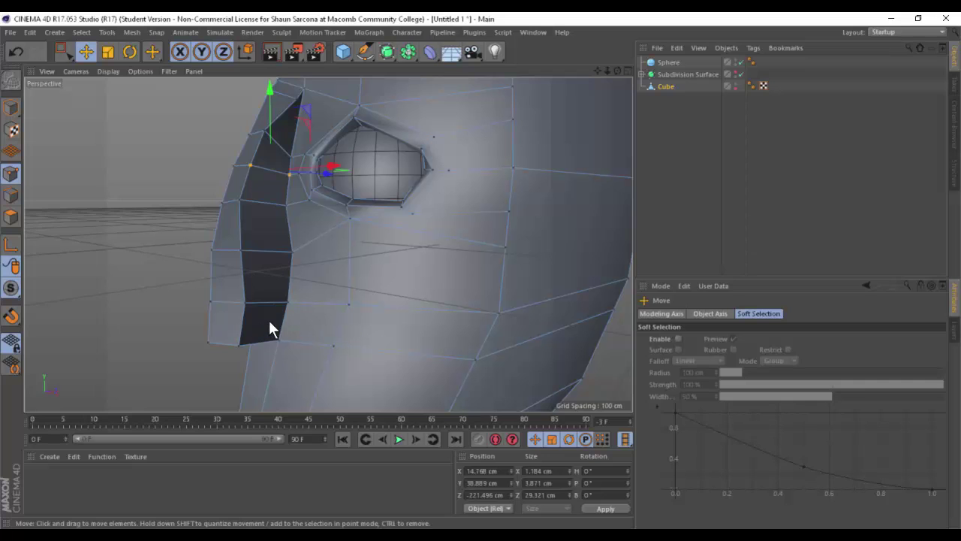
left_click_drag(254, 276, 244, 295, "alt")
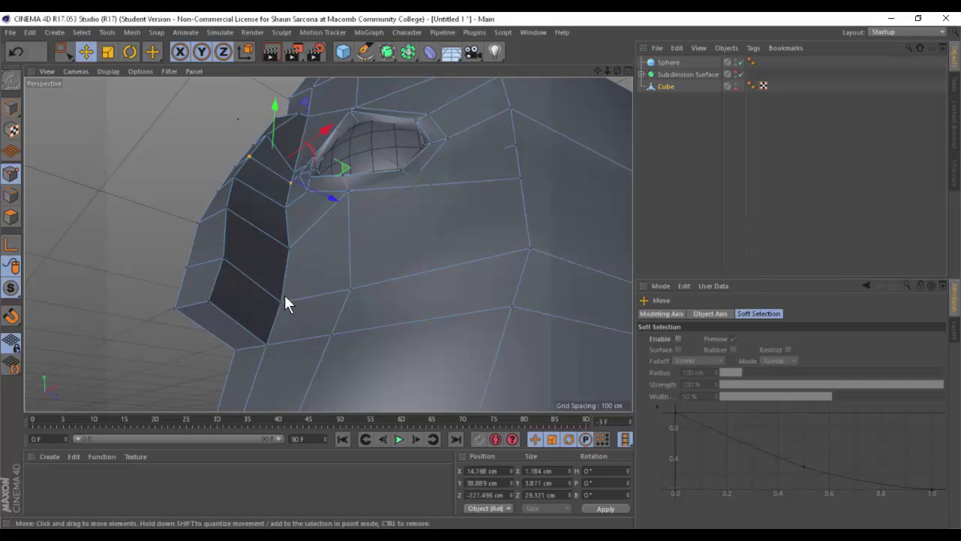
Try to bridge the lowest side polygon of the nose to the adjoining cheek polygon, and delete both polygons.
left_click(12, 216)
left_click(263, 308)
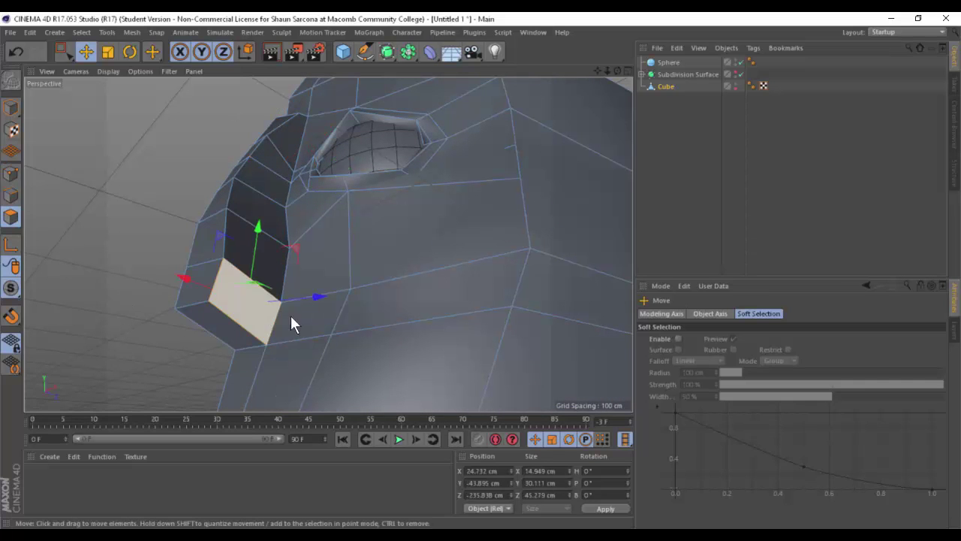
left_click(291, 316, "shift")
key("m")
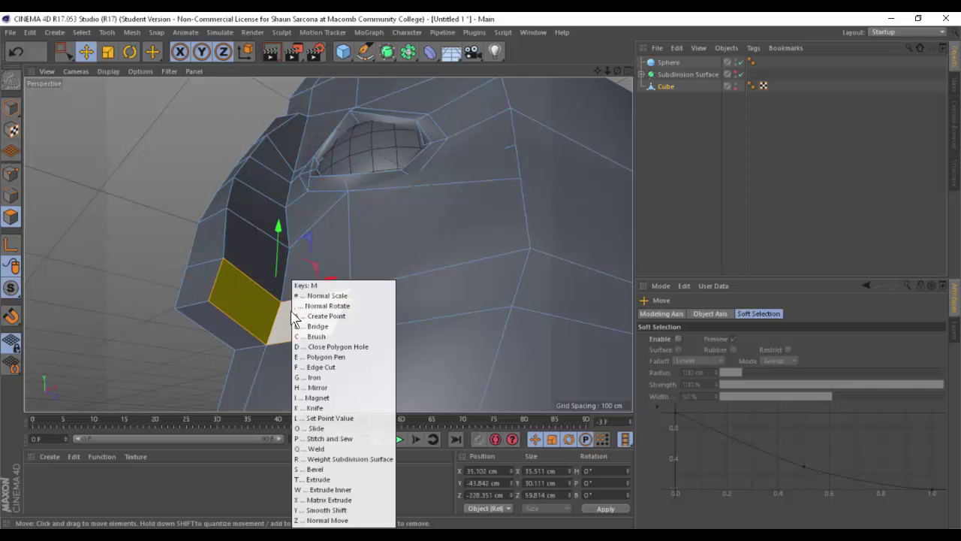
key("b")
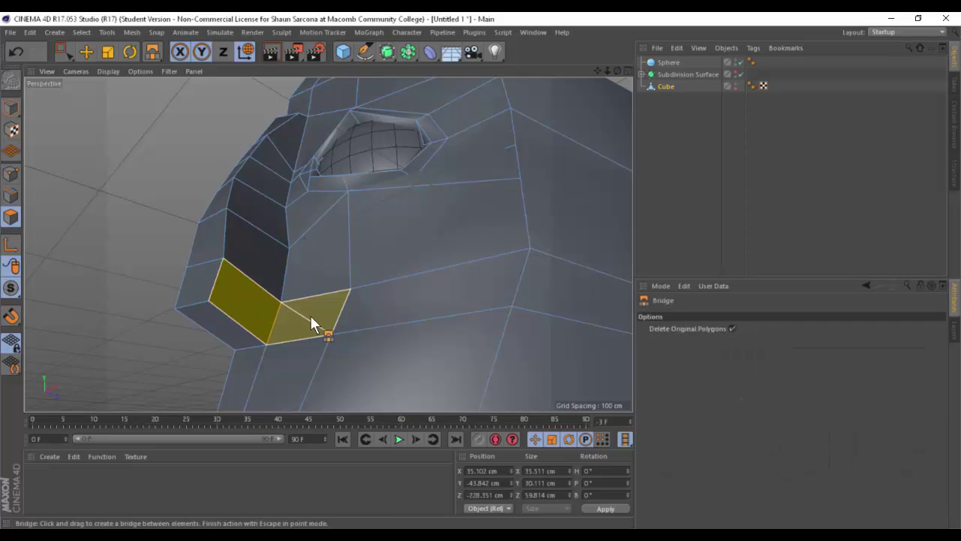
left_click_drag(310, 315, 345, 297)
key("ctrl+z")
left_click(232, 276)
left_click_drag(280, 277, 247, 293, "alt")
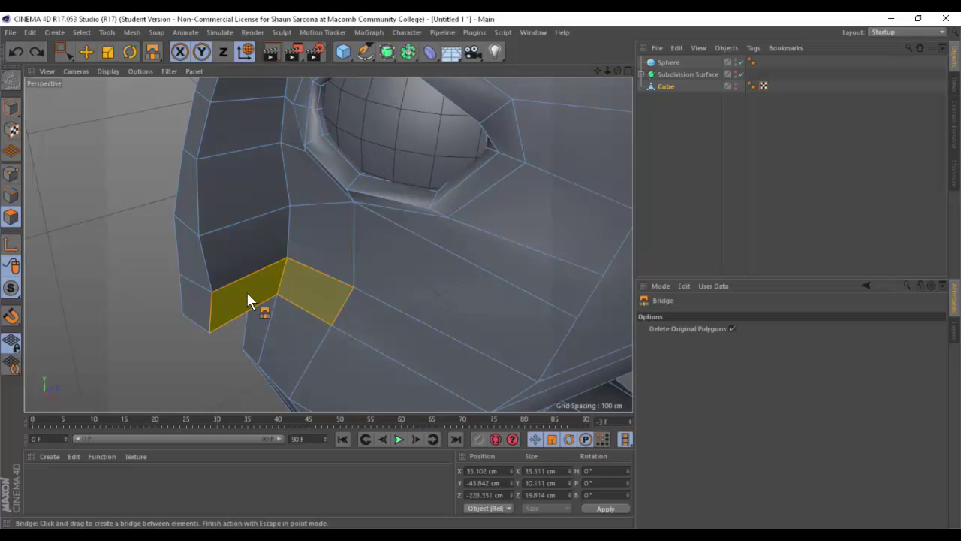
mouse_move(336, 295)
left_mouse_down()
mouse_move(349, 293)
mouse_move(340, 284)
left_mouse_up()
key("Delete")
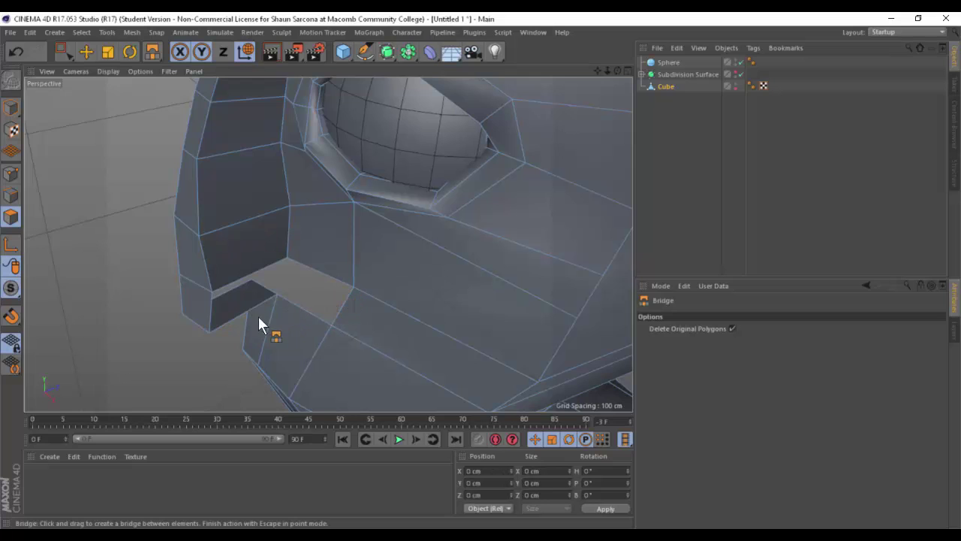
Bridge the open side edge at the nose tip to the opposite cheek edge to close the lower nose side.
left_click_drag(259, 316, 271, 210, "alt")
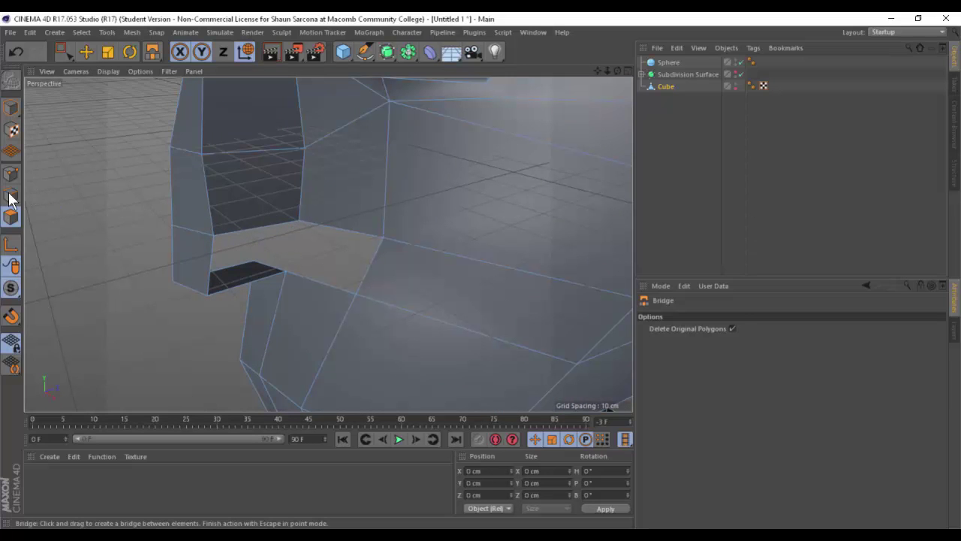
left_click_drag(216, 258, 387, 262)
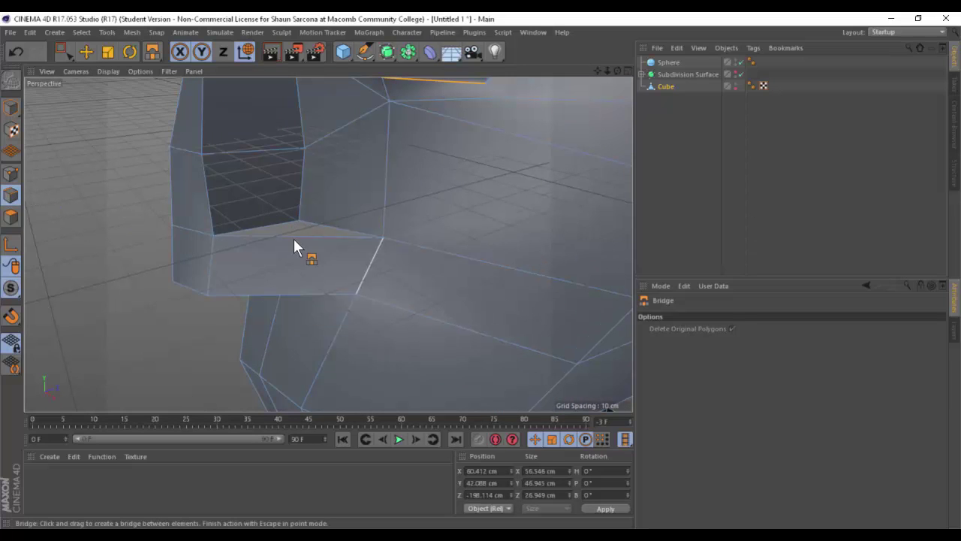
left_click_drag(273, 226, 175, 343)
right_click_drag(373, 297, 313, 301, "alt")
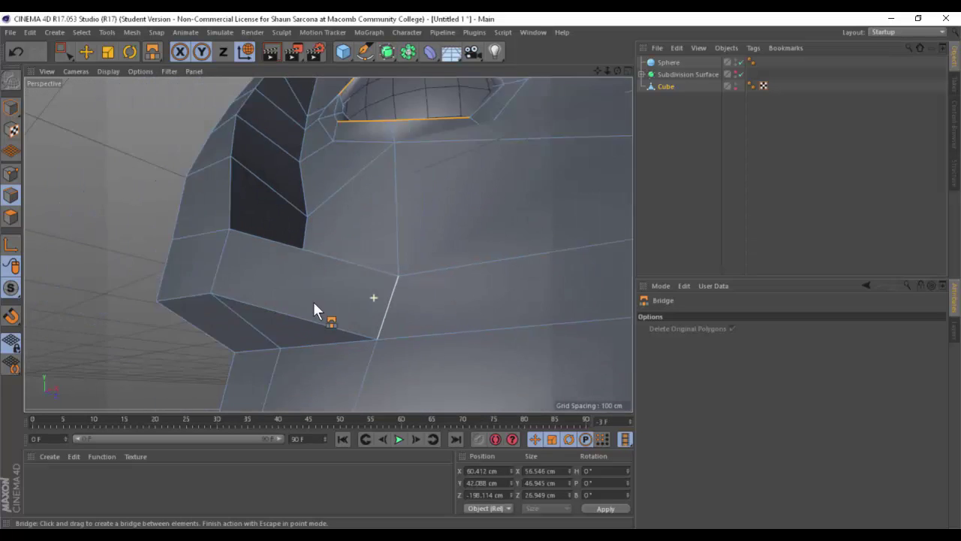
left_click_drag(313, 303, 472, 249, "alt")
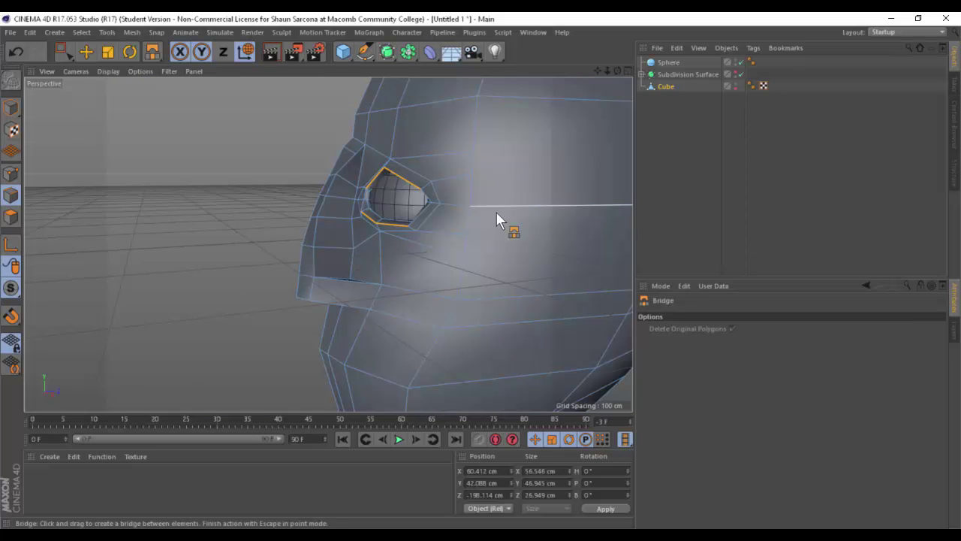
Set the Knife to Line mode and cut across the centre strip between the nose and the mouth line.
left_click_drag(496, 212, 464, 247, "alt")
key("k")
key("l")
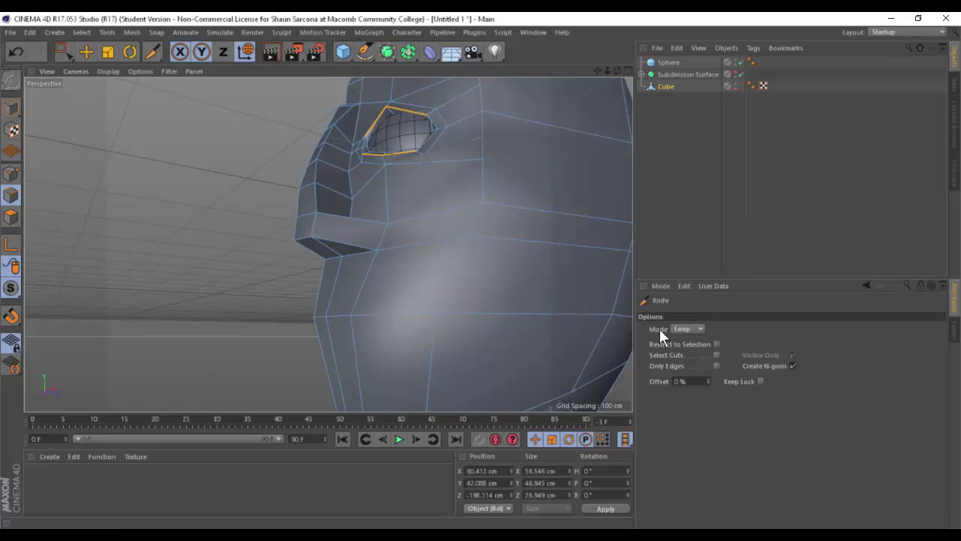
left_click(687, 331)
left_click(688, 336)
left_click_drag(382, 348, 384, 321, "alt")
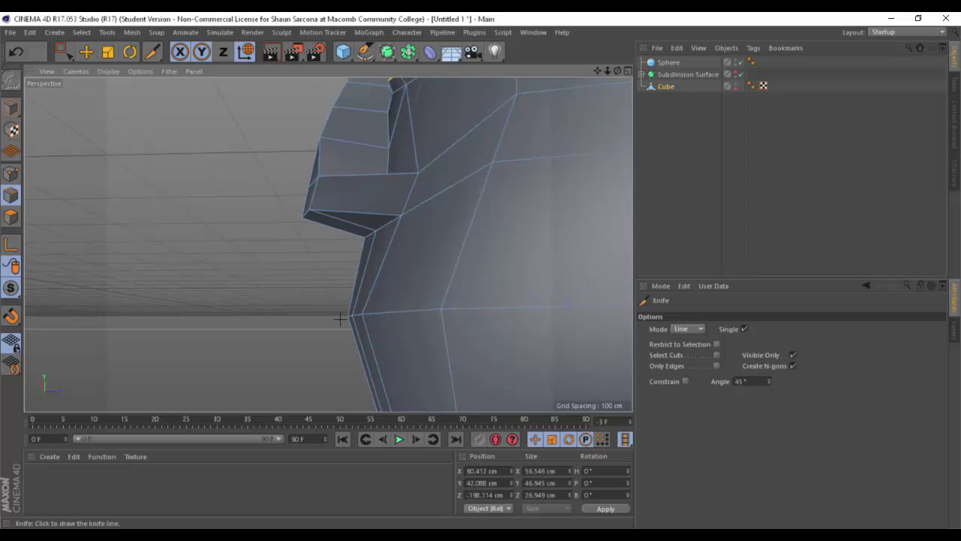
left_click(355, 282)
left_click_drag(379, 305, 390, 295, "alt")
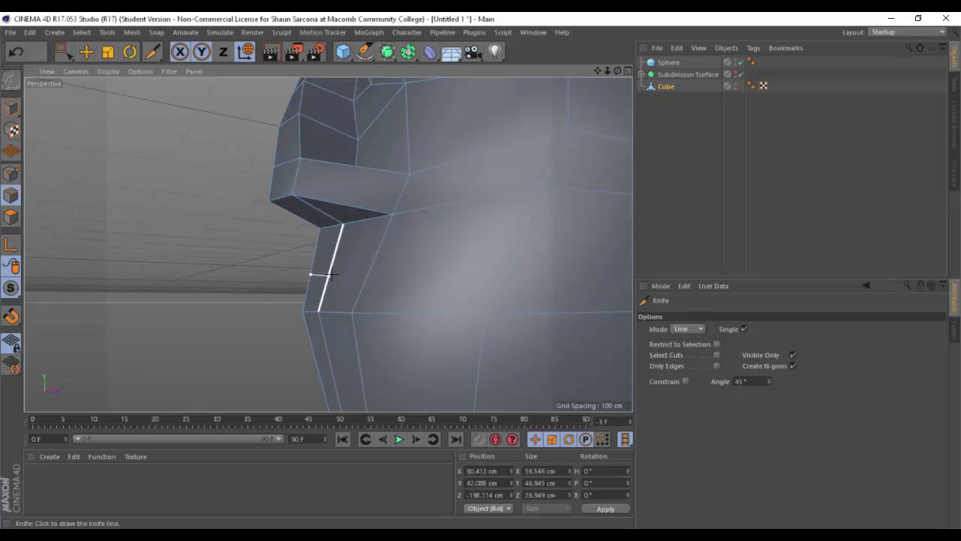
left_click(342, 272)
Turn off the Knife's Single option and cut an outline from the upper lip to the mouth corner and back below to the centre.
left_click(744, 328)
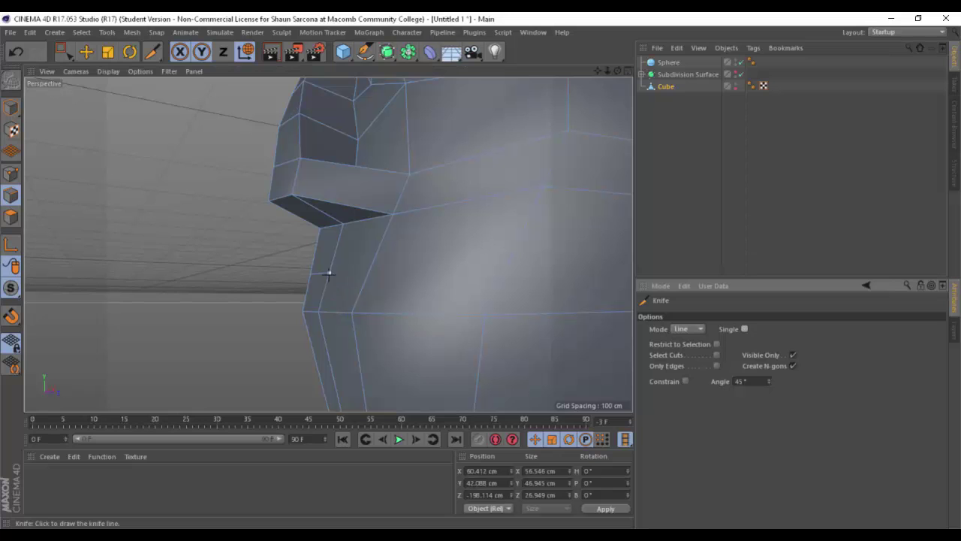
left_click(329, 273)
left_click(486, 316)
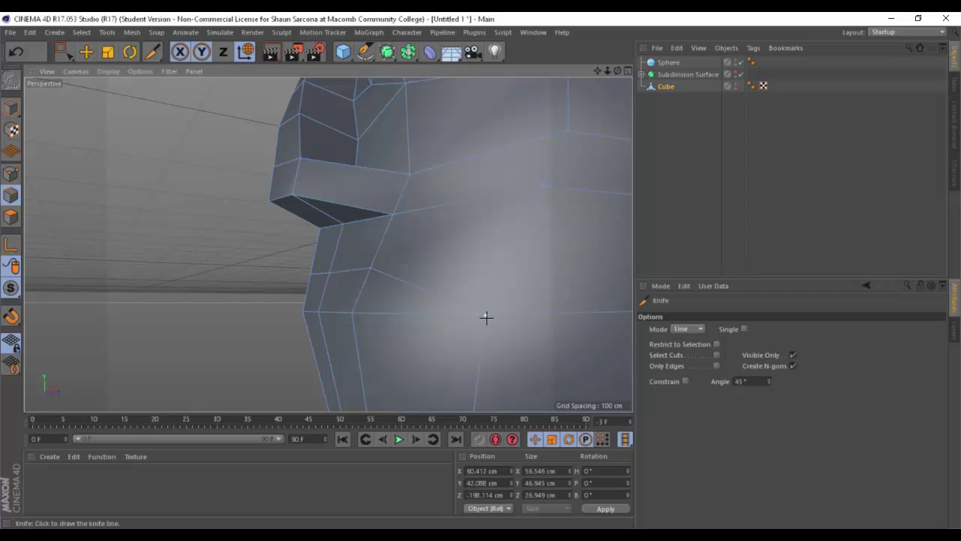
left_click(356, 346)
left_click(328, 350)
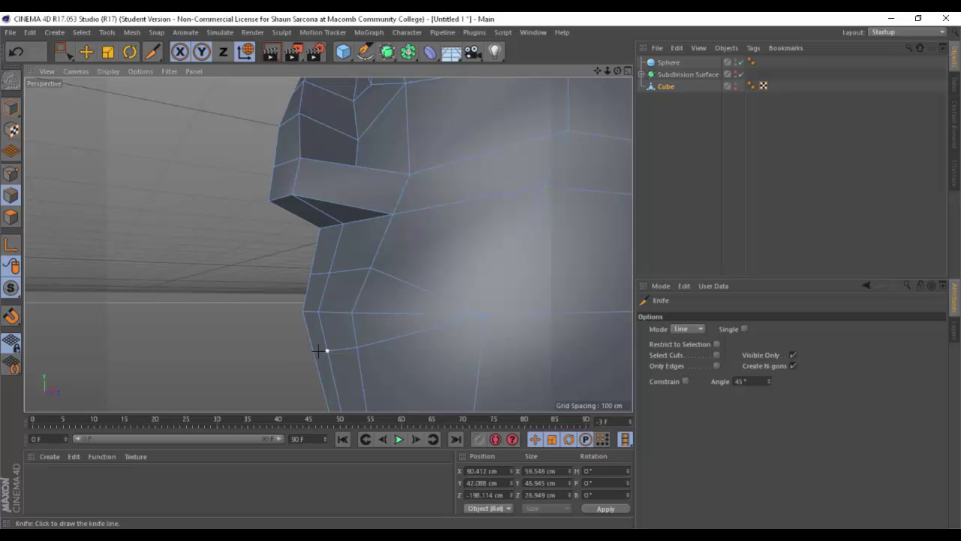
left_click(314, 352)
scroll(283, 336, "down", 2)
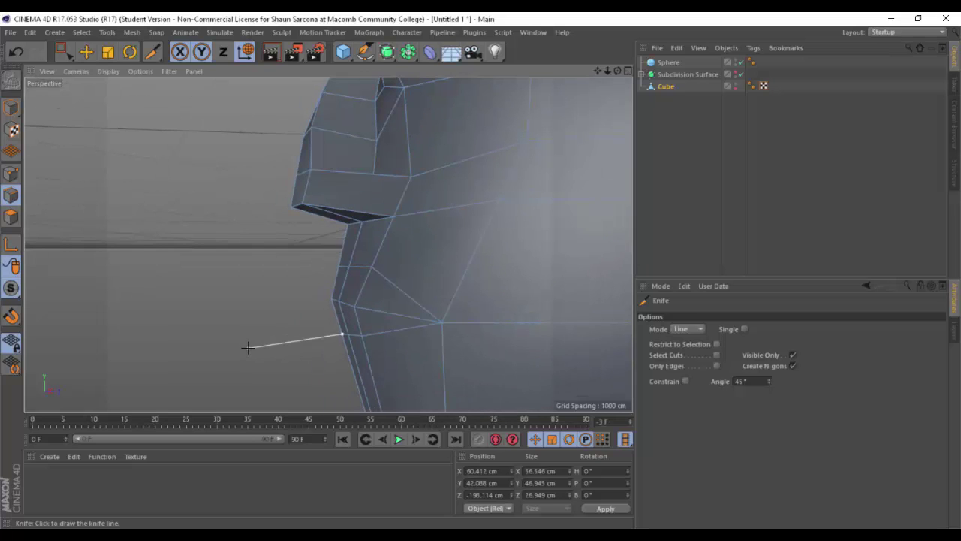
key("Return")
Move the new mouth points forward in the Right view so the lips bulge out from the face.
key("e")
left_click_drag(291, 304, 337, 303, "alt")
scroll(333, 305, "down", 3)
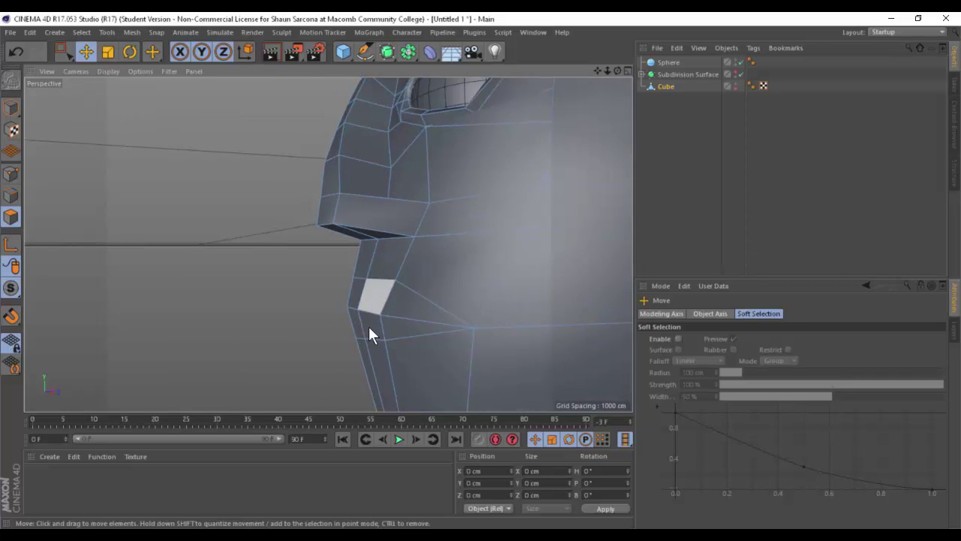
left_click(10, 174)
middle_click(130, 236)
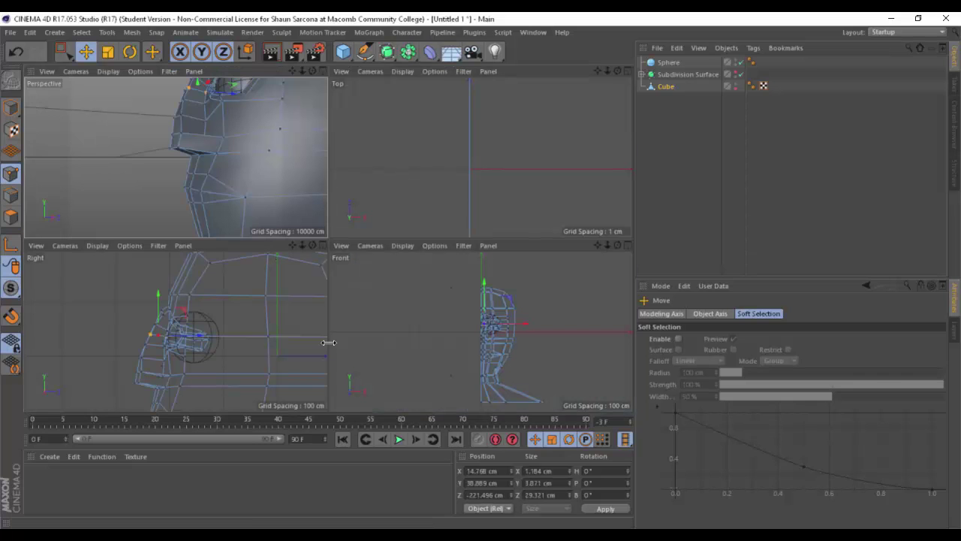
middle_click_drag(184, 402, 203, 294, "alt")
scroll(211, 340, "up", 6)
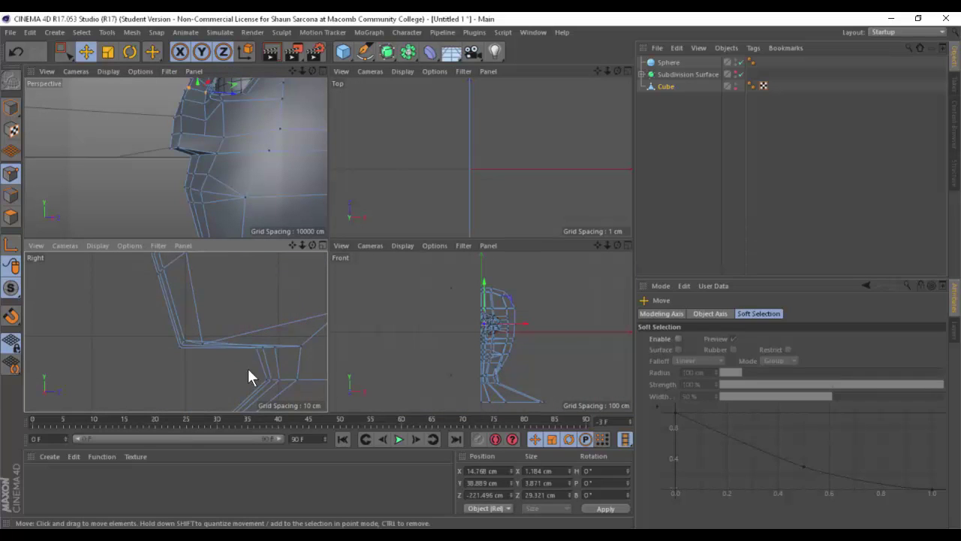
middle_click_drag(248, 367, 290, 427, "alt")
key("space")
left_click_drag(196, 350, 217, 319)
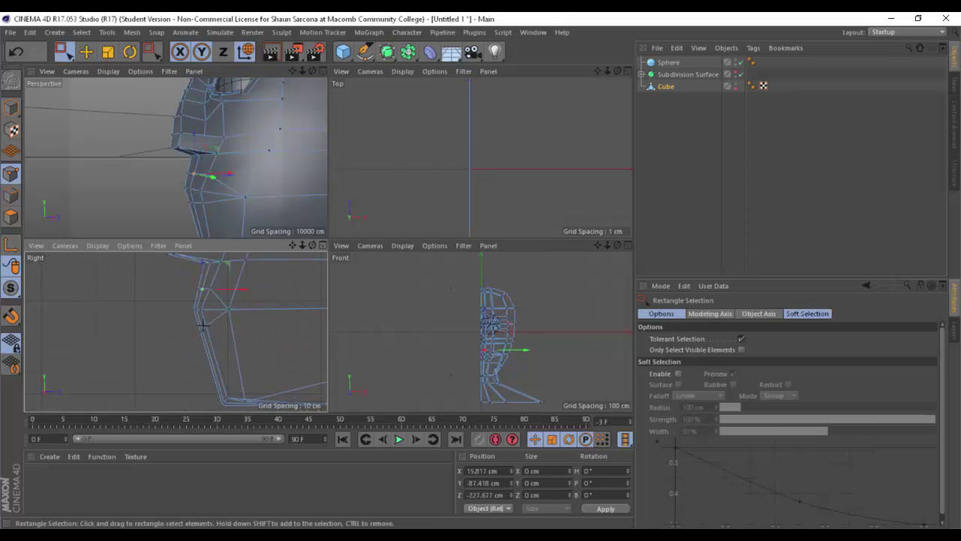
mouse_move(204, 291)
left_mouse_down()
mouse_move(194, 280)
mouse_move(202, 272)
mouse_move(218, 287)
left_mouse_up()
left_click_drag(178, 327, 216, 338)
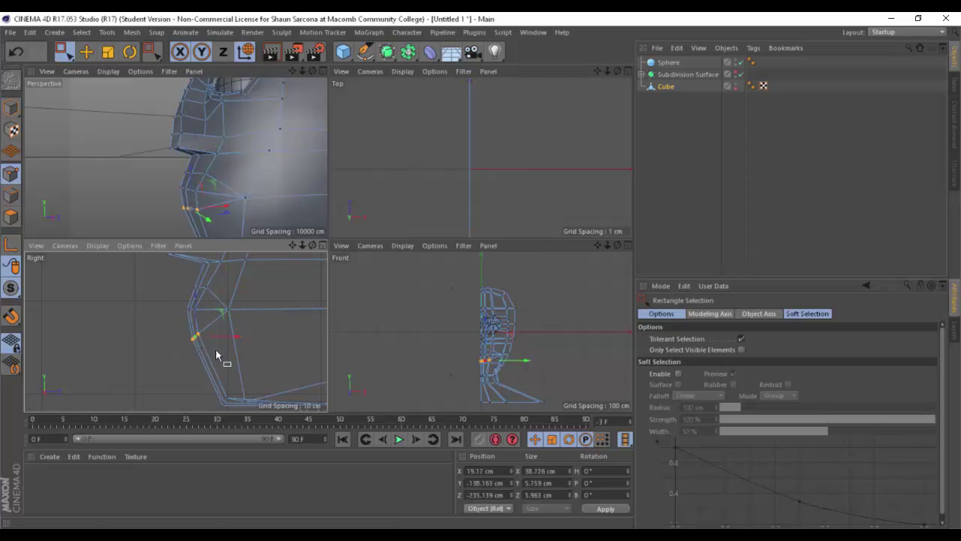
Cut a second, inner outline around the mouth line with the Knife, passing near the mouth corner.
middle_click(216, 348)
middle_click(393, 229)
middle_click(308, 213)
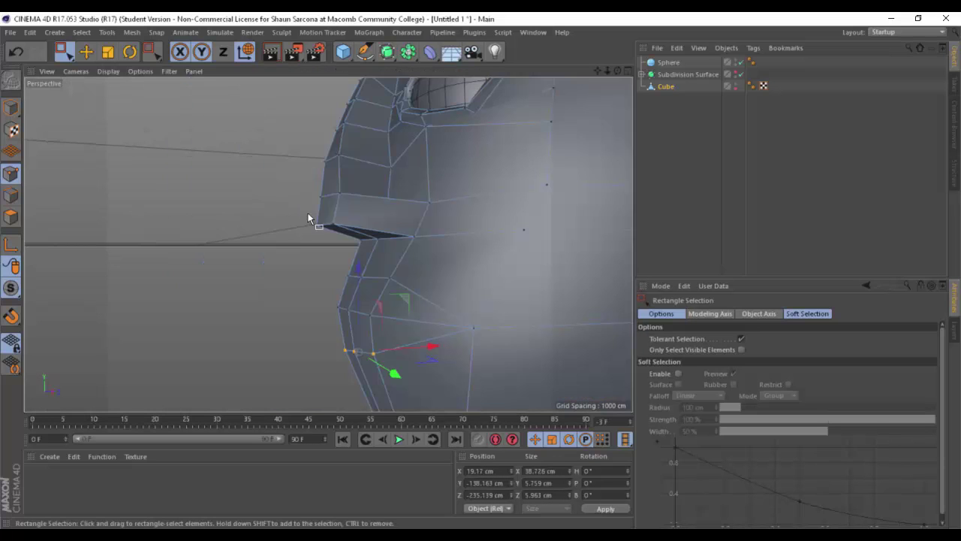
left_click_drag(308, 213, 368, 206, "alt")
left_click(10, 217)
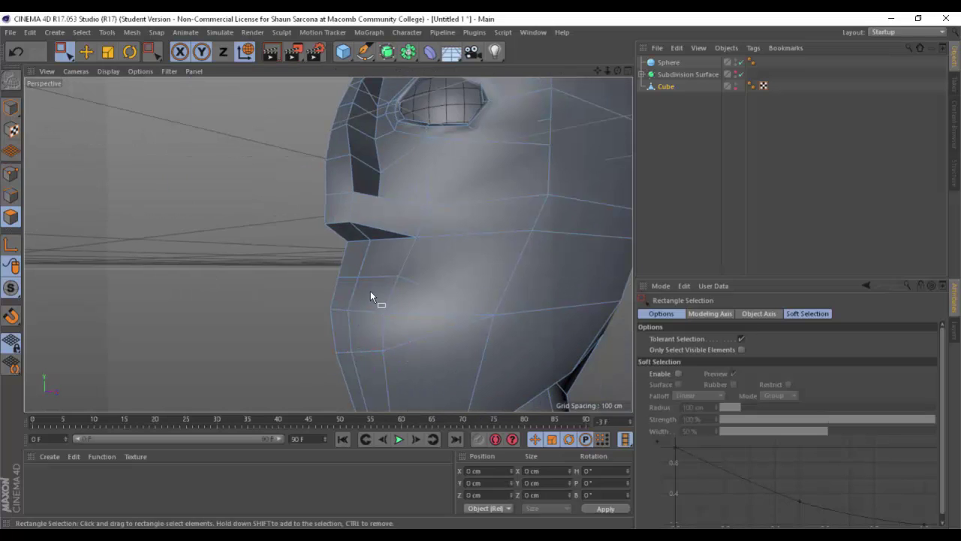
key("k")
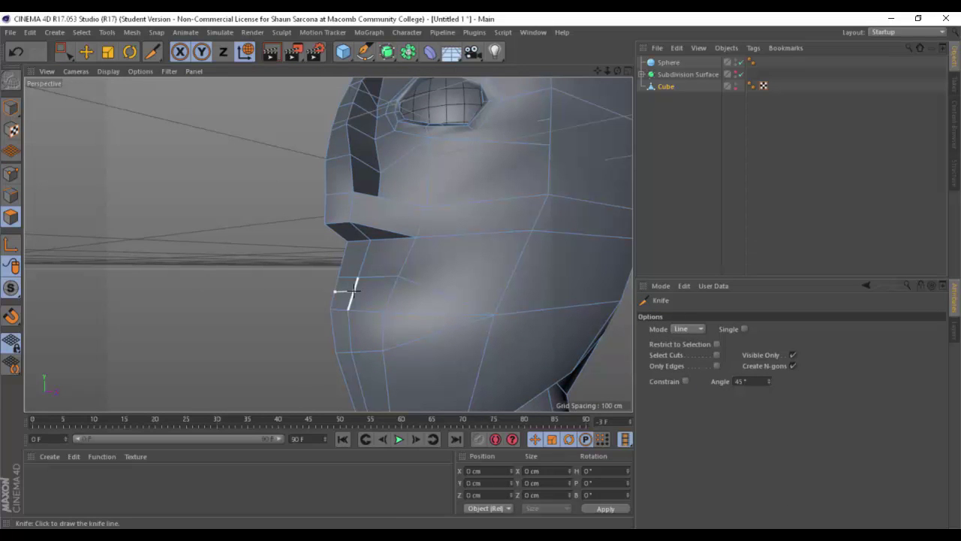
left_click(354, 292)
left_click(391, 294)
left_click(445, 314)
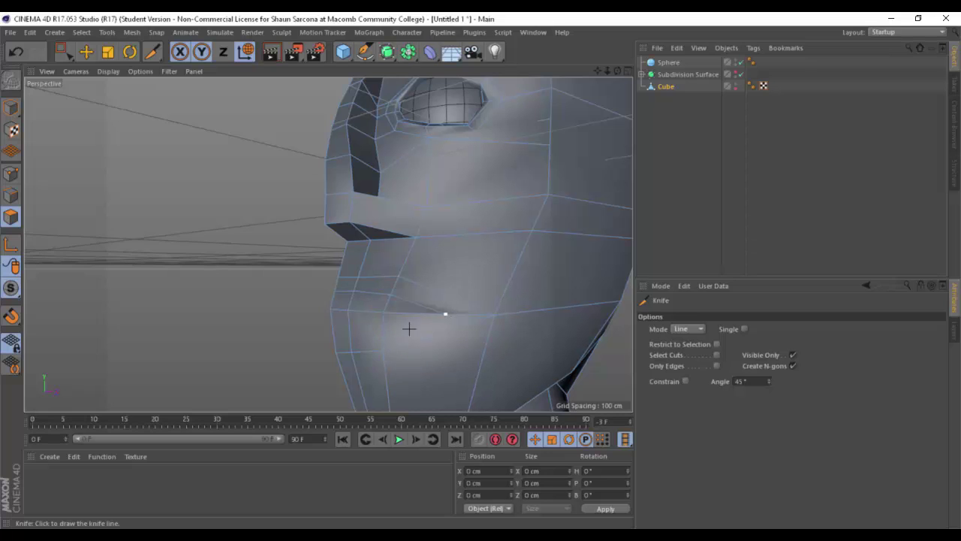
left_click_drag(383, 332, 336, 332)
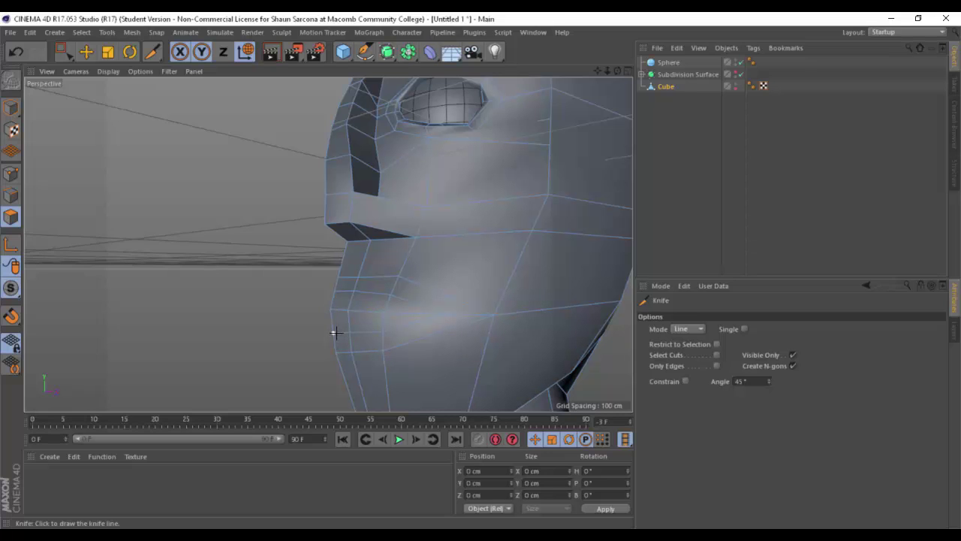
key("Return")
Select the edges along the mouth line from the centre to the corner and move them about 17 cm back into the face.
key("r")
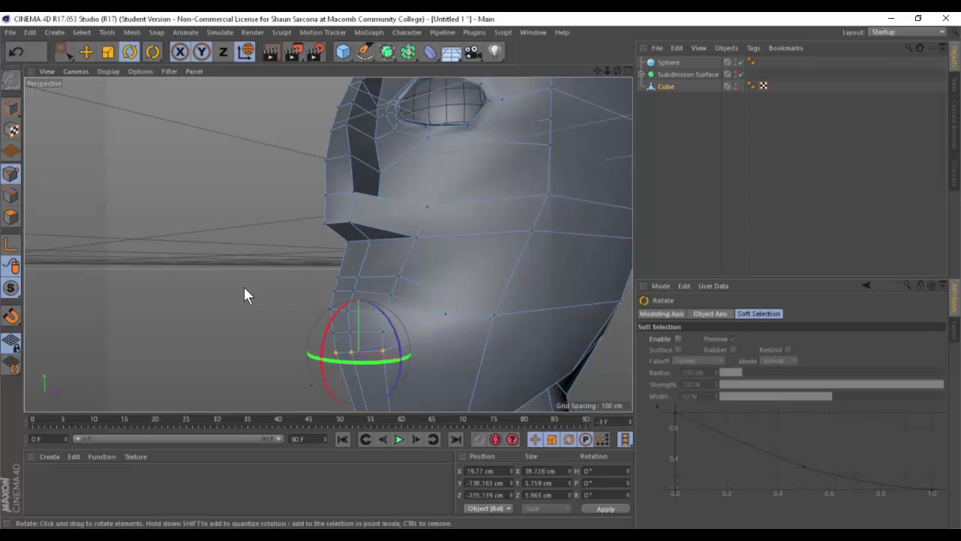
left_click(16, 197)
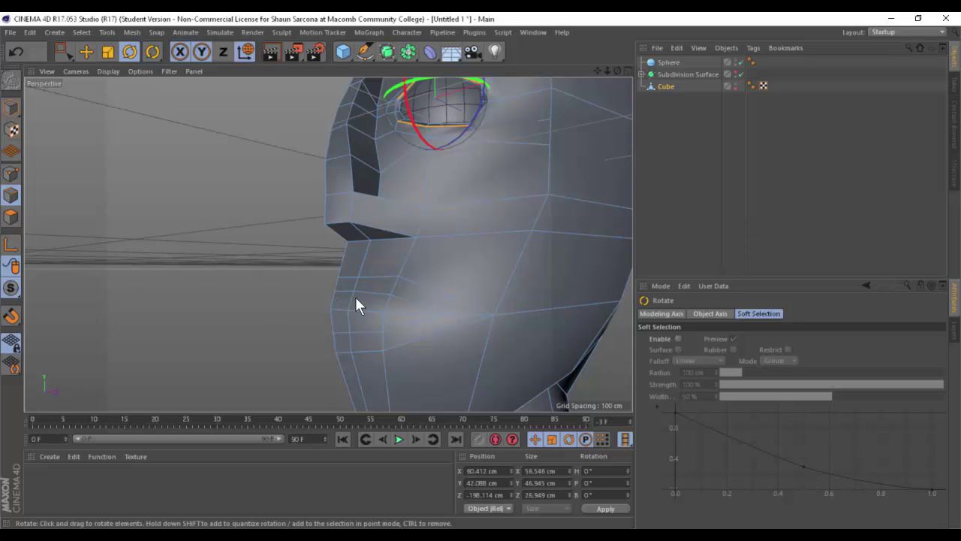
left_click(336, 304)
key("e")
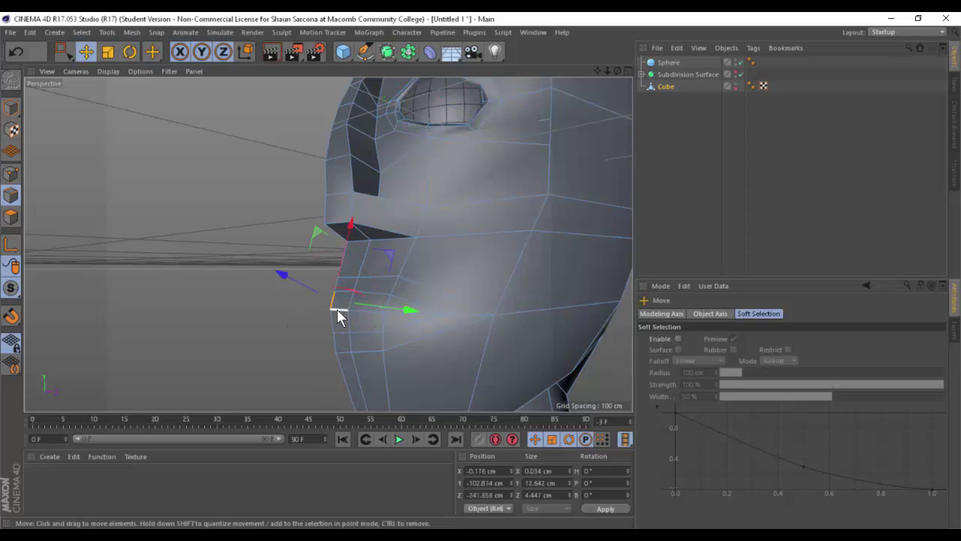
left_click(337, 310)
left_click(364, 311, "shift")
left_click_drag(404, 311, 365, 345, "alt")
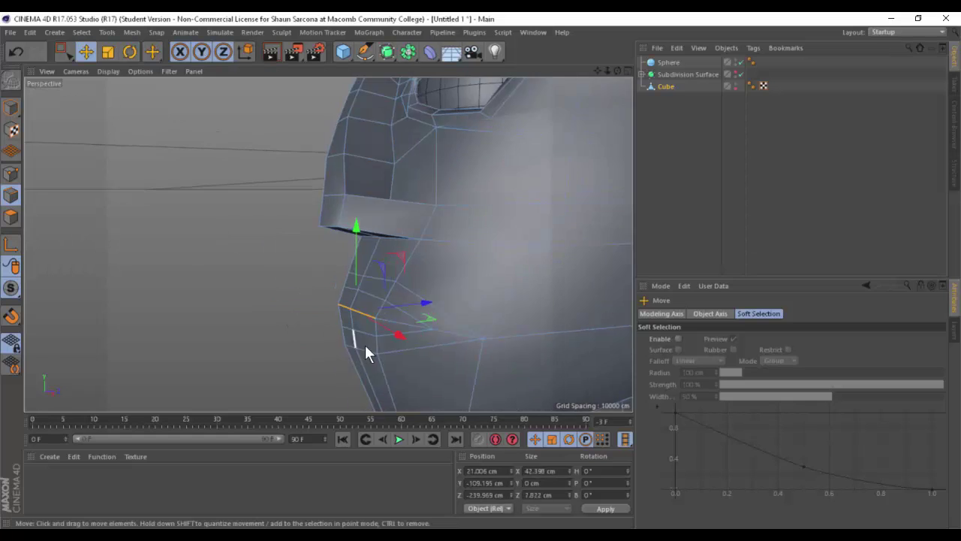
right_click_drag(360, 345, 430, 304, "alt")
left_click(448, 292, "shift")
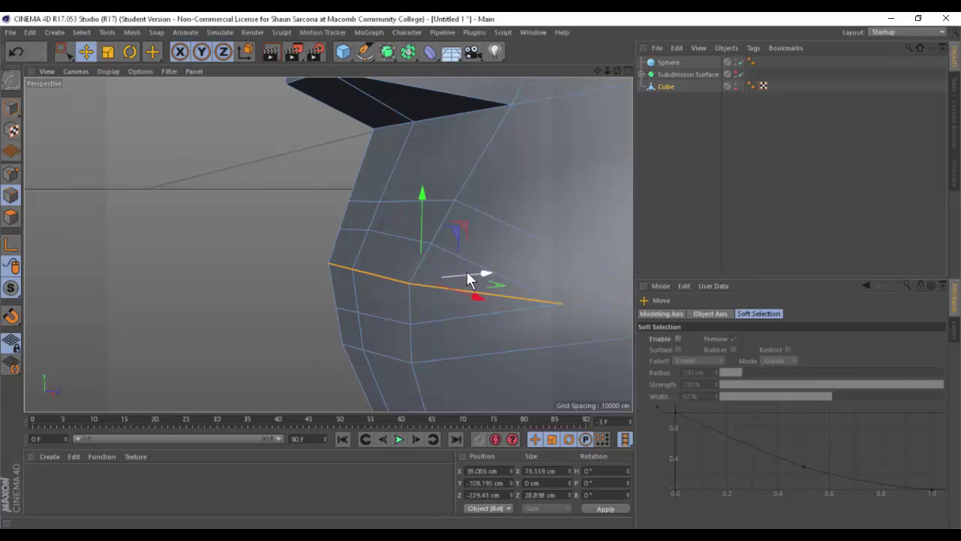
left_click_drag(477, 274, 525, 271)
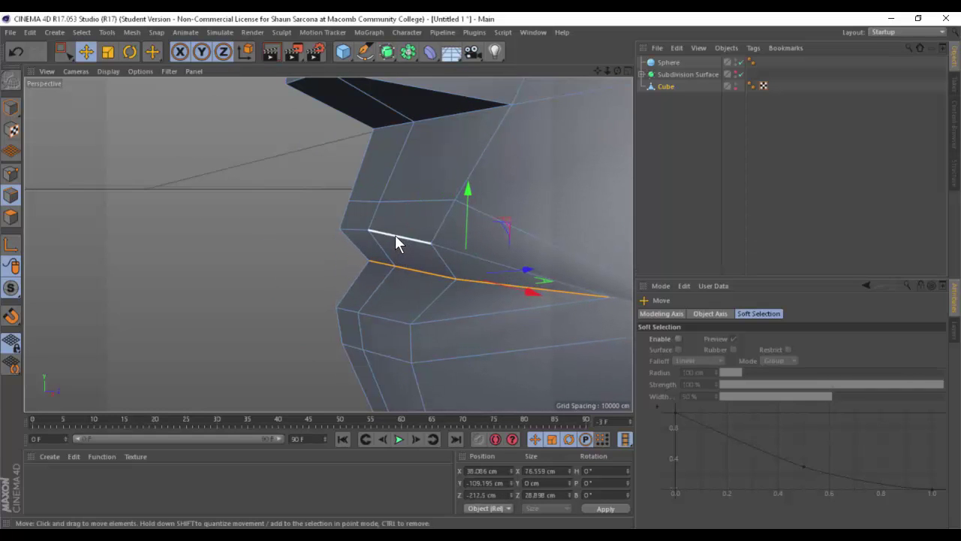
Select the upper and lower lip edges around the mouth line and scale them together vertically to nearly close the mouth.
left_click(395, 236)
left_click(351, 309, "shift")
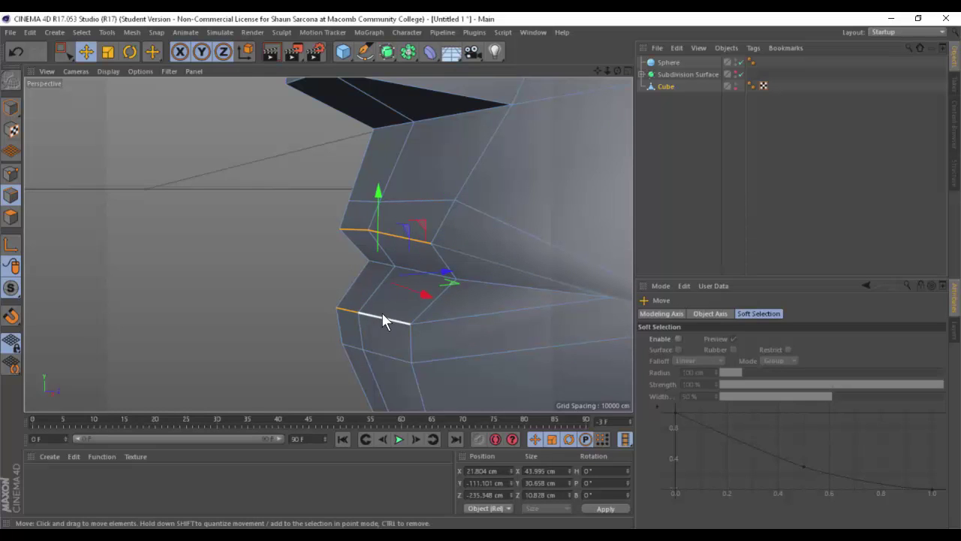
left_click(382, 314, "shift")
key("t")
left_click_drag(375, 184, 214, 182)
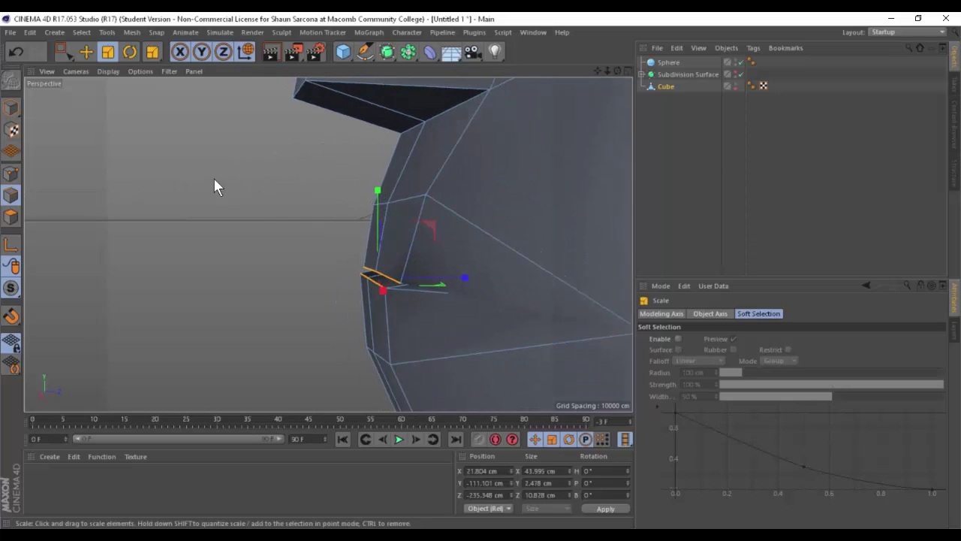
Select the two upper-lip polygons and move them slightly forward so the upper lip overhangs the lower one.
left_click(10, 217)
left_click(394, 229)
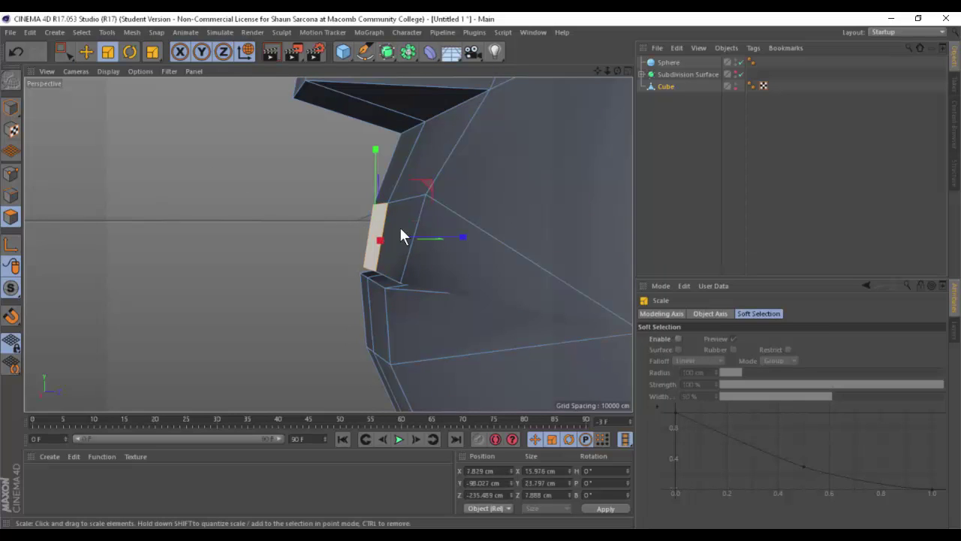
key("e")
left_click_drag(436, 234, 502, 245)
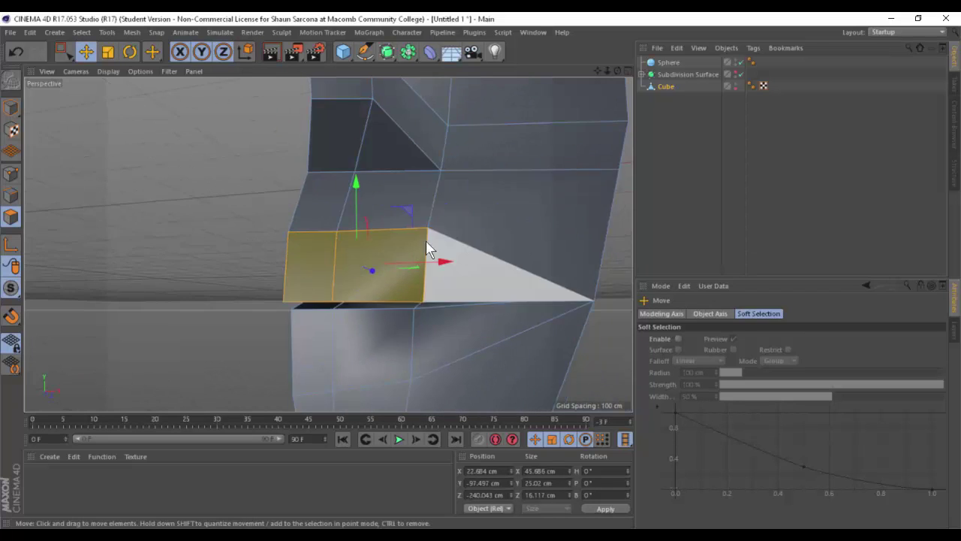
middle_click_drag(426, 241, 403, 223, "alt")
left_click_drag(403, 231, 372, 237, "alt")
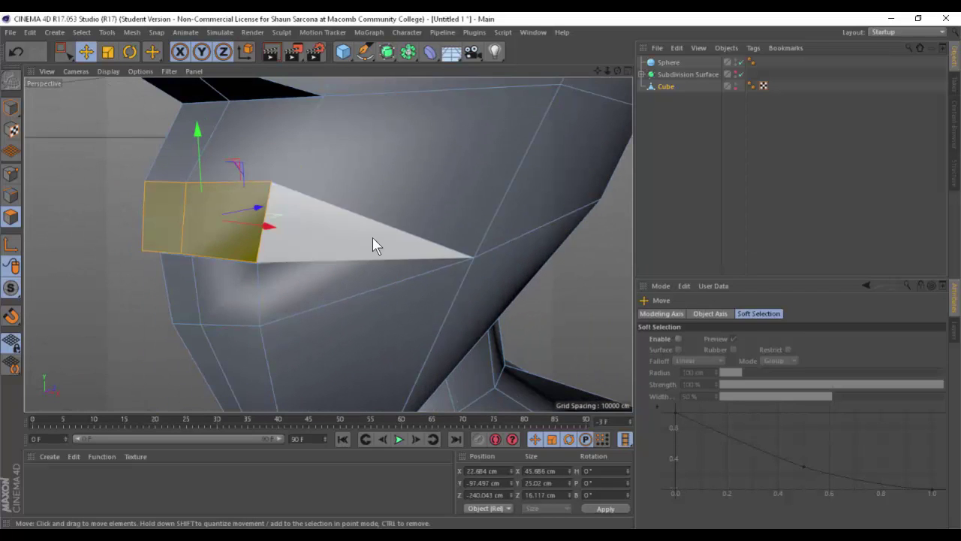
Select the mouth corner point and move it forward to Z -209.094 cm.
left_click(11, 173)
left_click_drag(348, 202, 405, 259, "alt")
left_click_drag(392, 225, 334, 242, "alt")
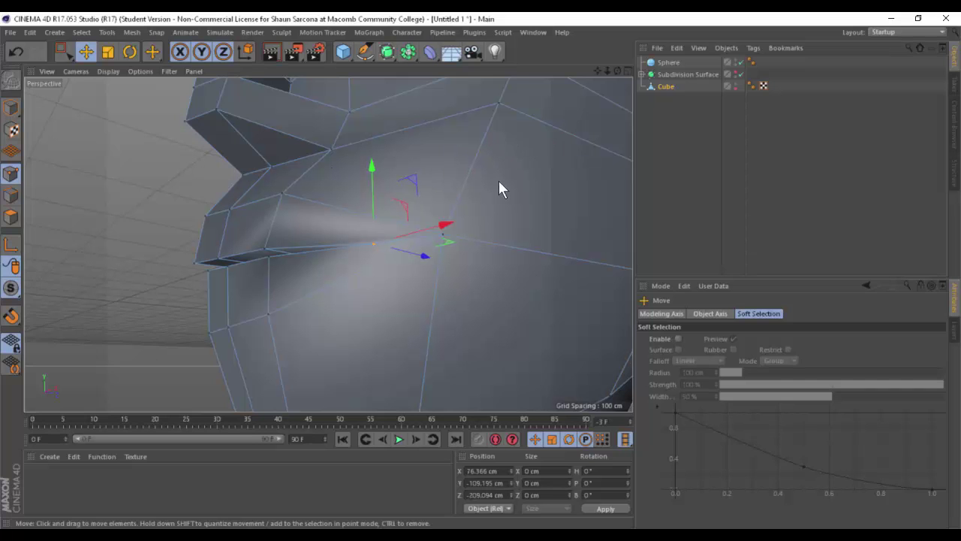
Select the polygon at the lower side of the nose and the adjoining underside polygon, and delete both.
left_click_drag(499, 188, 439, 258, "alt")
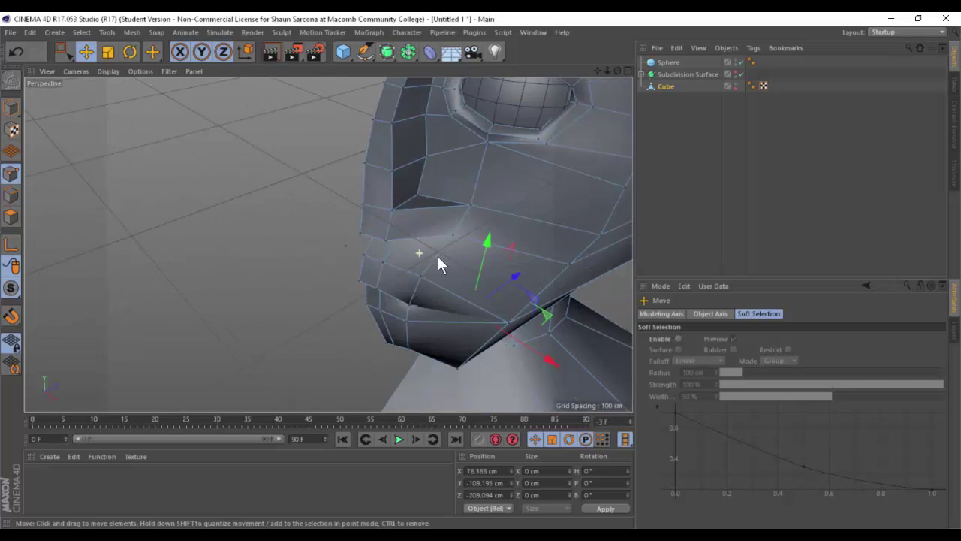
right_click_drag(438, 256, 417, 194, "alt")
left_click(11, 217)
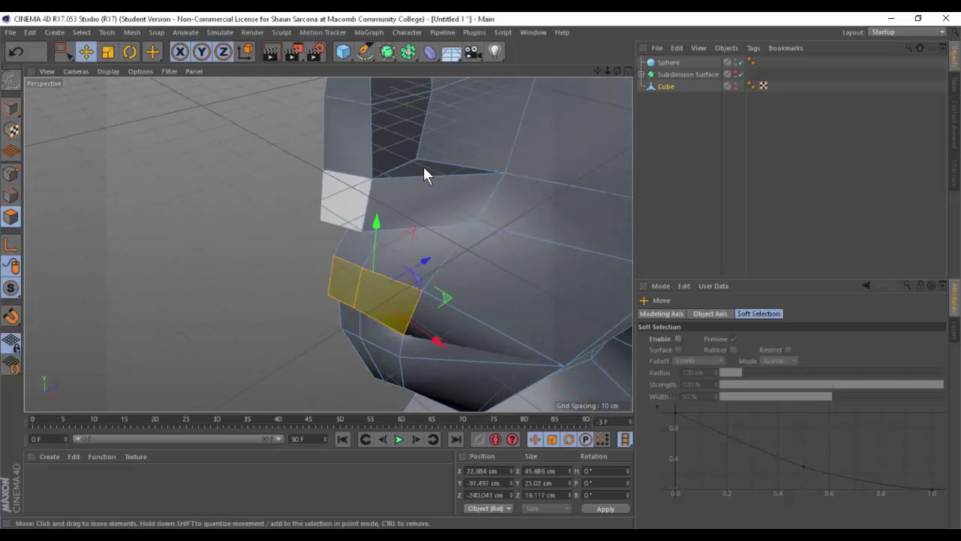
left_click(425, 190)
left_click_drag(412, 213, 423, 38, "alt")
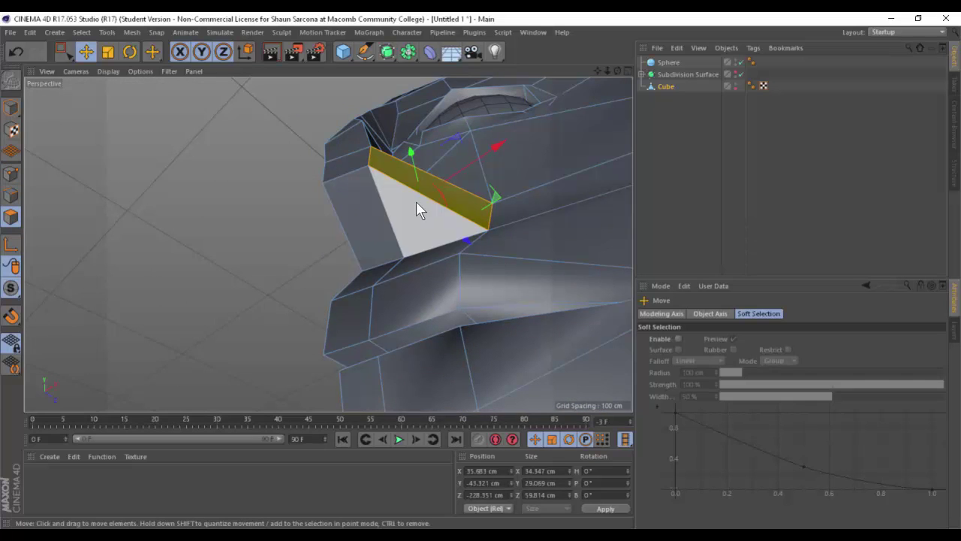
left_click(414, 203, "shift")
key("Delete")
Bridge the open edges under and beside the nose to close the hole with new polygons.
mouse_move(412, 202)
left_mouse_down("alt")
mouse_move(431, 231)
mouse_move(434, 212)
mouse_move(410, 210)
left_mouse_up("alt")
key("Return")
key("Return")
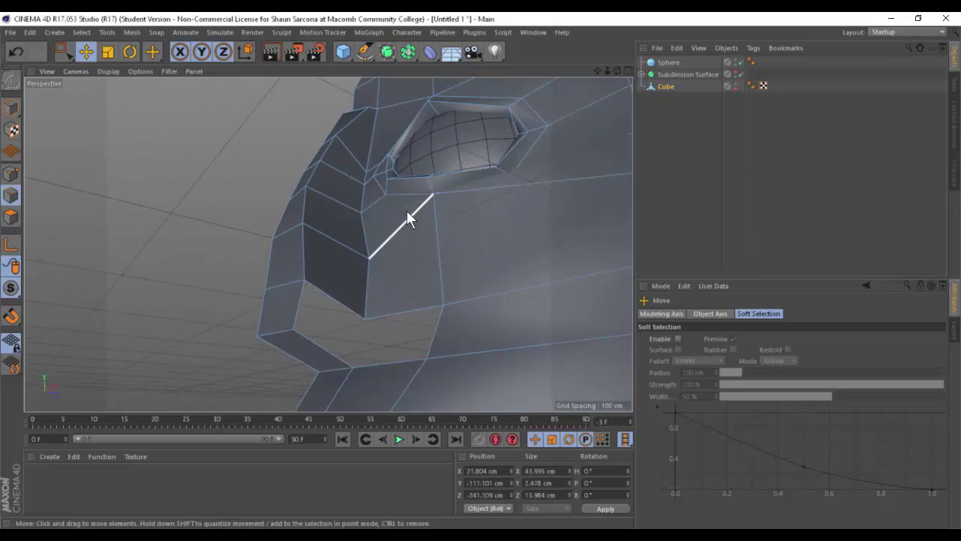
key("m")
key("b")
left_click_drag(338, 295, 325, 350)
left_click_drag(383, 316, 378, 353)
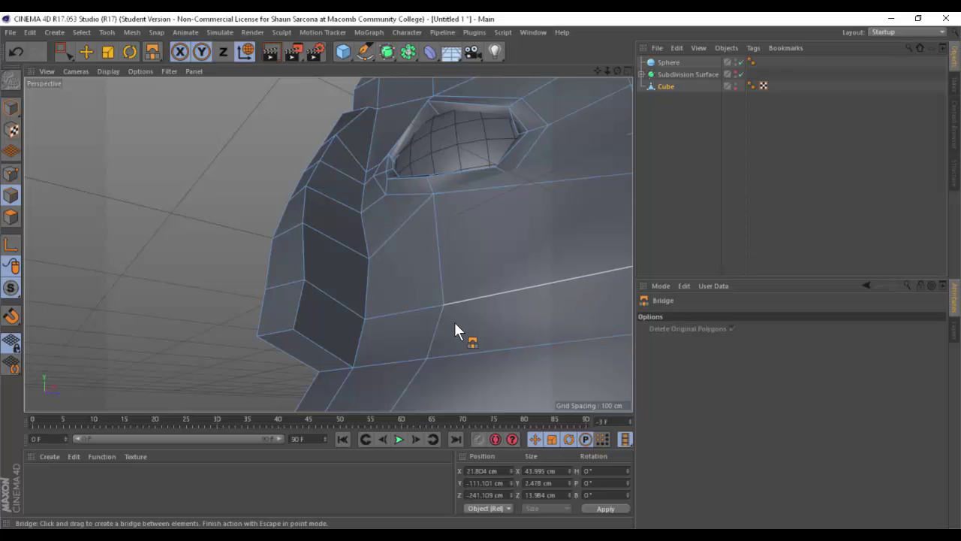
Turn on the Subdivision Surface and examine the smoothed face from the side and front.
right_click_drag(454, 322, 356, 322, "alt")
middle_click_drag(356, 321, 347, 273, "alt")
left_click_drag(368, 316, 380, 355, "alt")
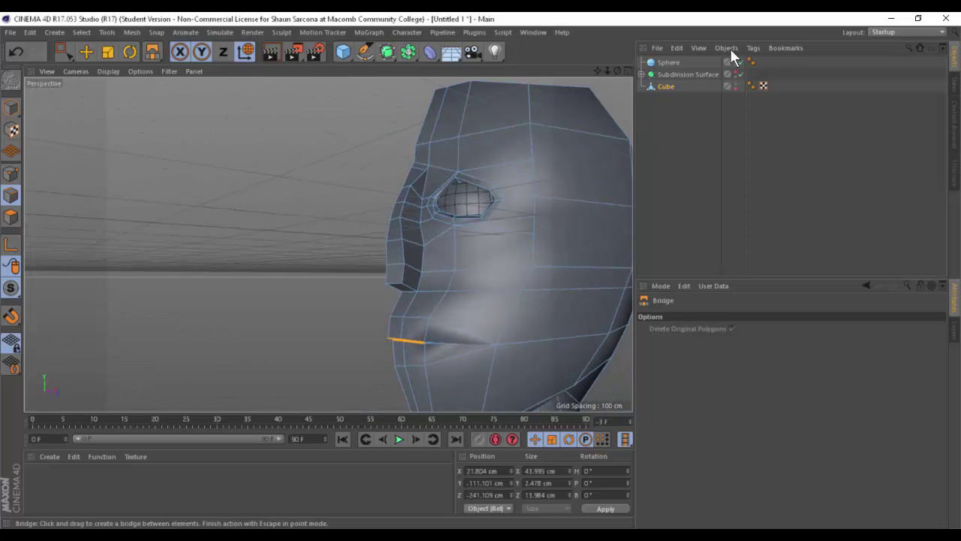
left_click(739, 74)
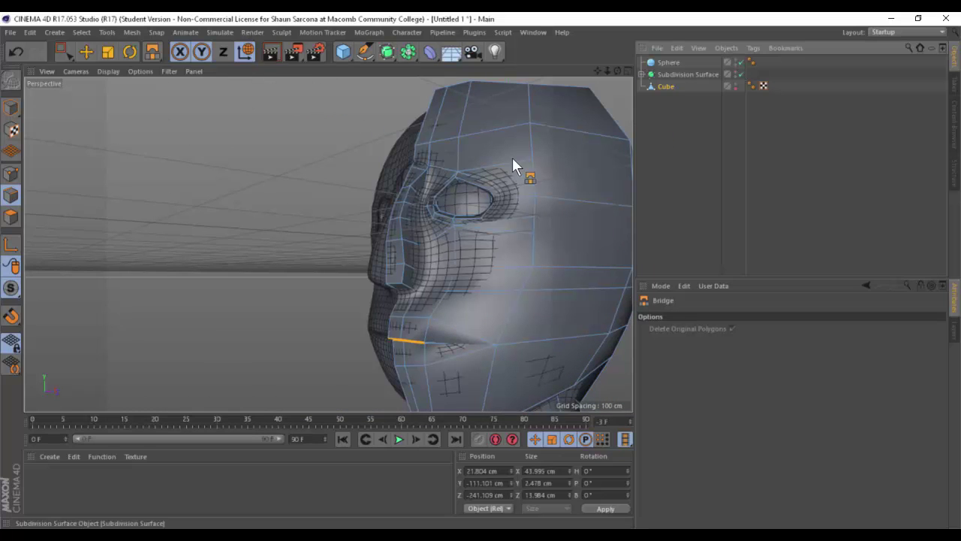
left_click_drag(511, 193, 553, 206, "alt")
mouse_move(365, 262)
left_mouse_down("alt")
mouse_move(328, 266)
mouse_move(375, 248)
left_mouse_up("alt")
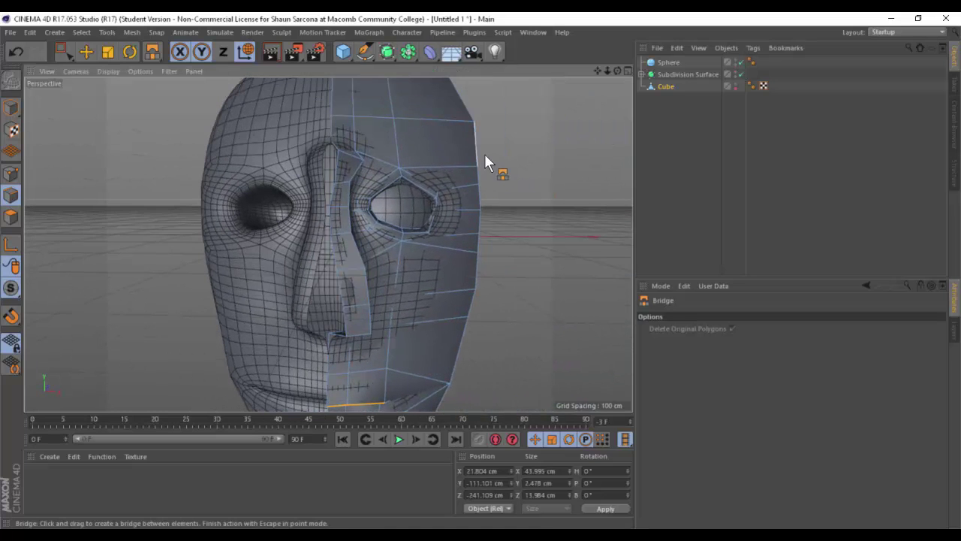
Select the Cube's open centre edge loop and scale it flat along X to a size of 0 cm.
left_click(675, 88)
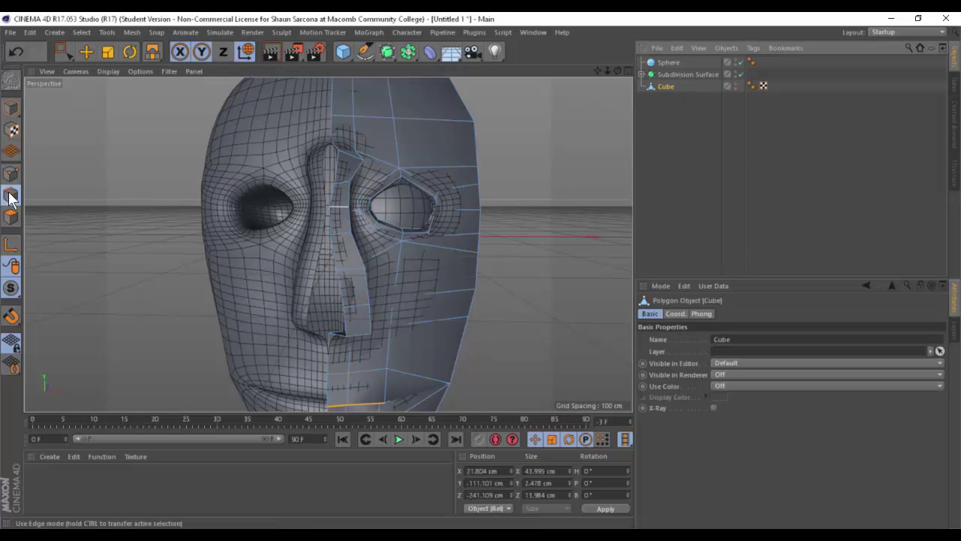
key("e")
double_click(335, 164)
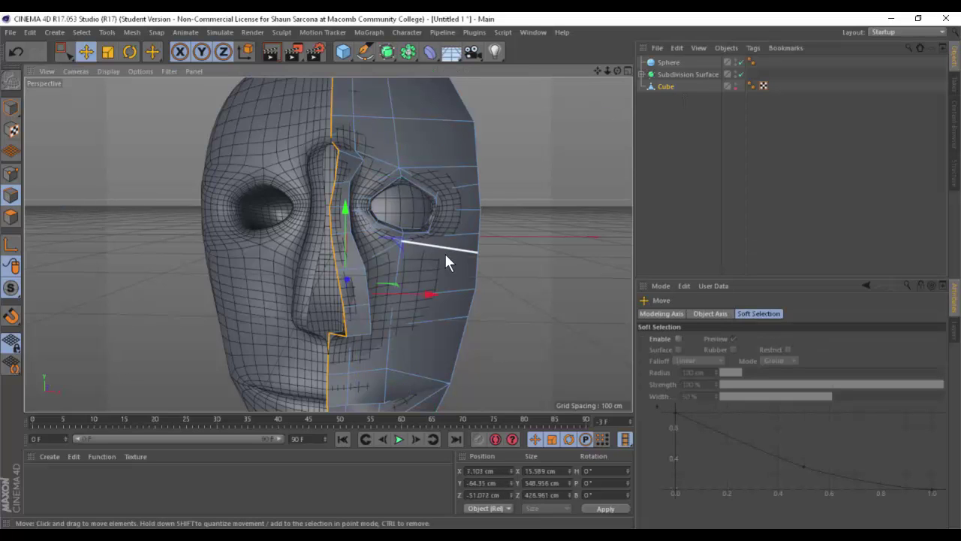
scroll(444, 253, "down", 4)
left_click_drag(406, 265, 372, 119, "alt")
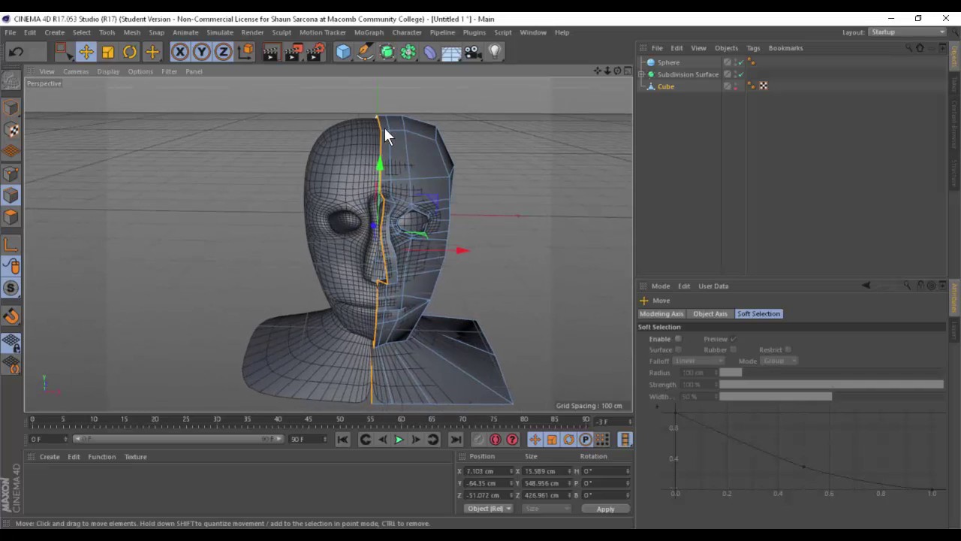
key("t")
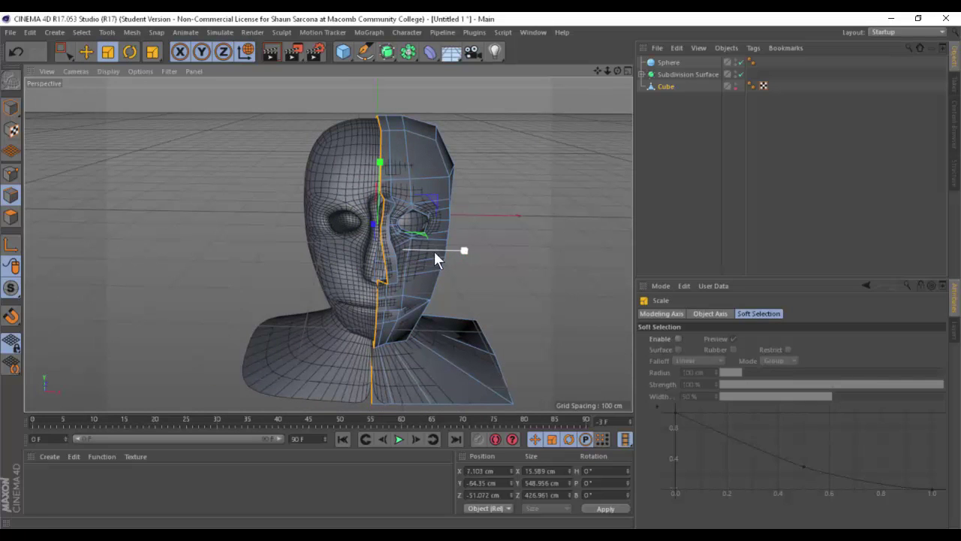
left_click_drag(434, 250, 382, 251)
Move the flattened centre edges in the Front view onto the symmetry axis at X 0 cm, joining both head halves.
key("F5")
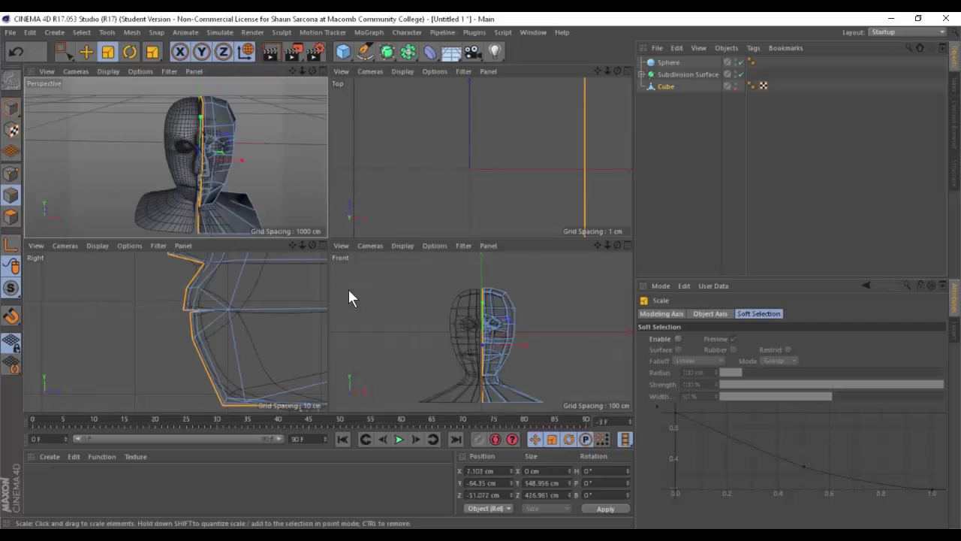
middle_click(468, 277)
key("e")
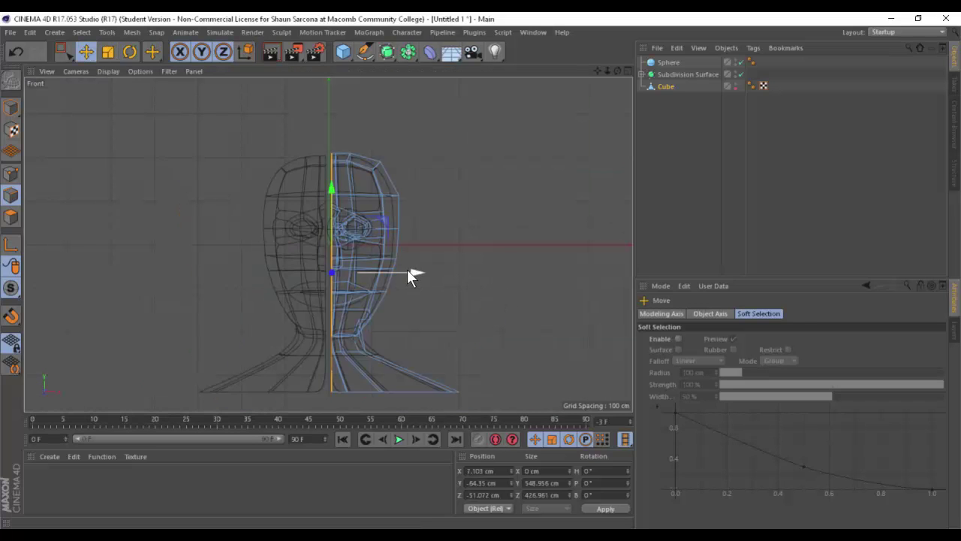
left_click_drag(407, 271, 402, 272)
scroll(359, 277, "up", 8)
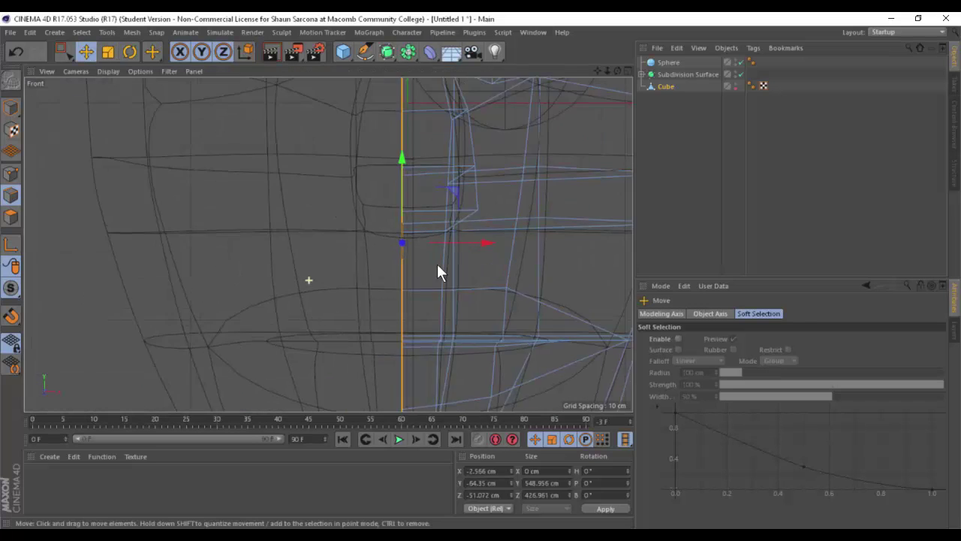
scroll(367, 295, "up", 6)
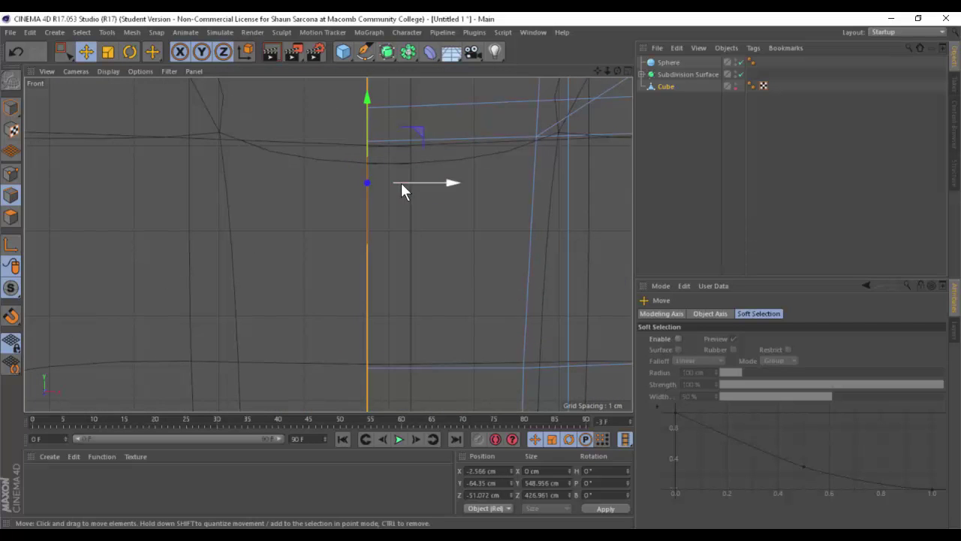
left_click_drag(401, 183, 433, 179)
middle_click(425, 192)
middle_click(288, 169)
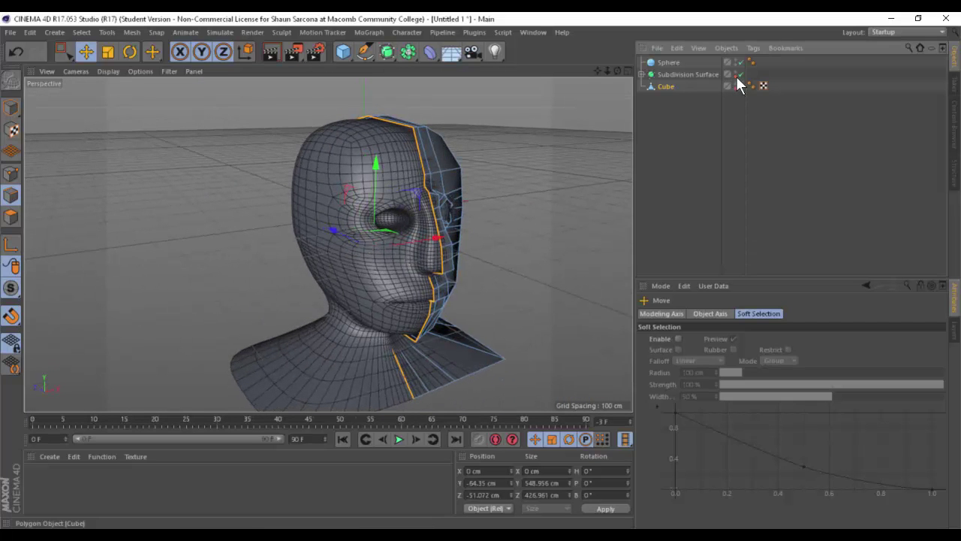
Render the perspective view from a three-quarter angle to check the joined head, and return to the editor view.
left_click_drag(521, 160, 436, 166, "alt")
key("ctrl+r")
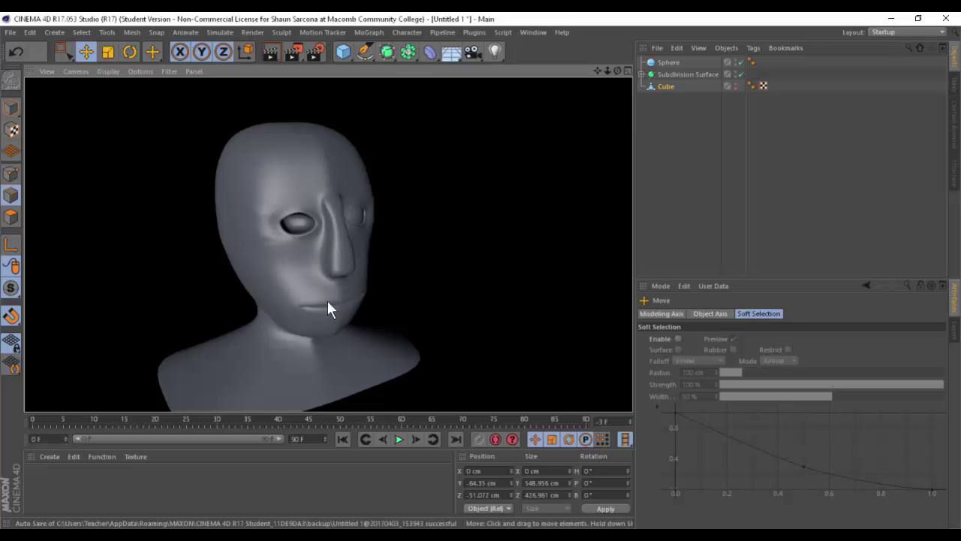
middle_click(267, 254)
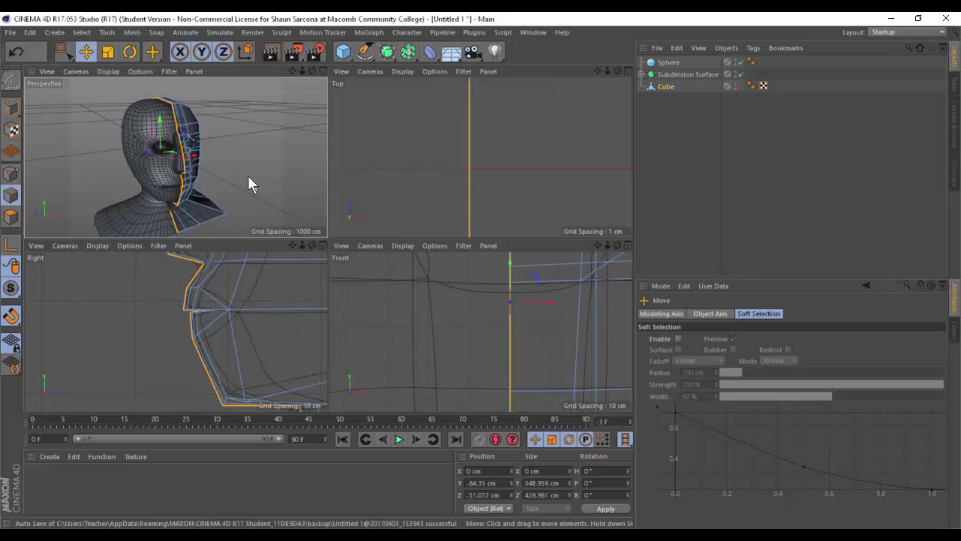
middle_click(244, 177)
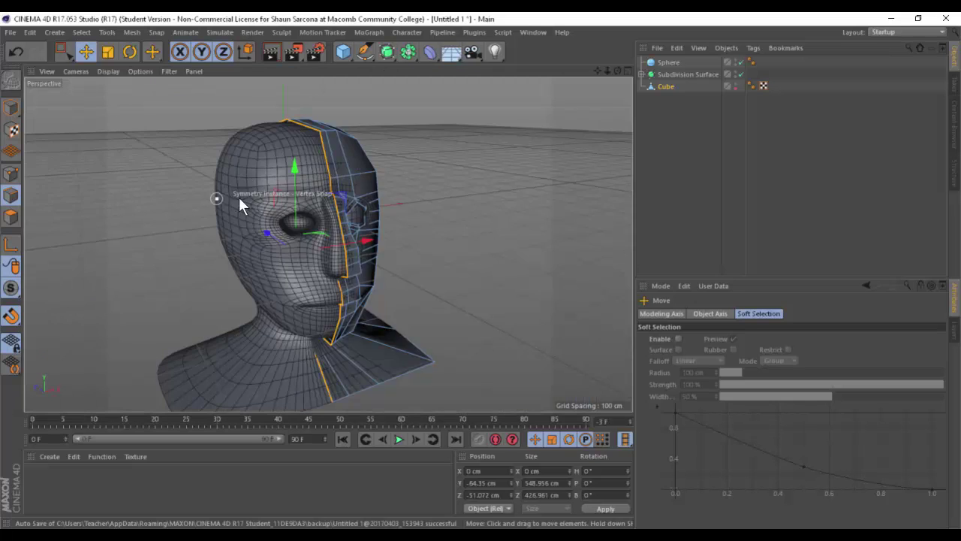
Turn off the Subdivision Surface and set the perspective view's display to Quick Shading without lines.
left_click_drag(406, 191, 258, 195, "alt")
scroll(262, 195, "up", 4)
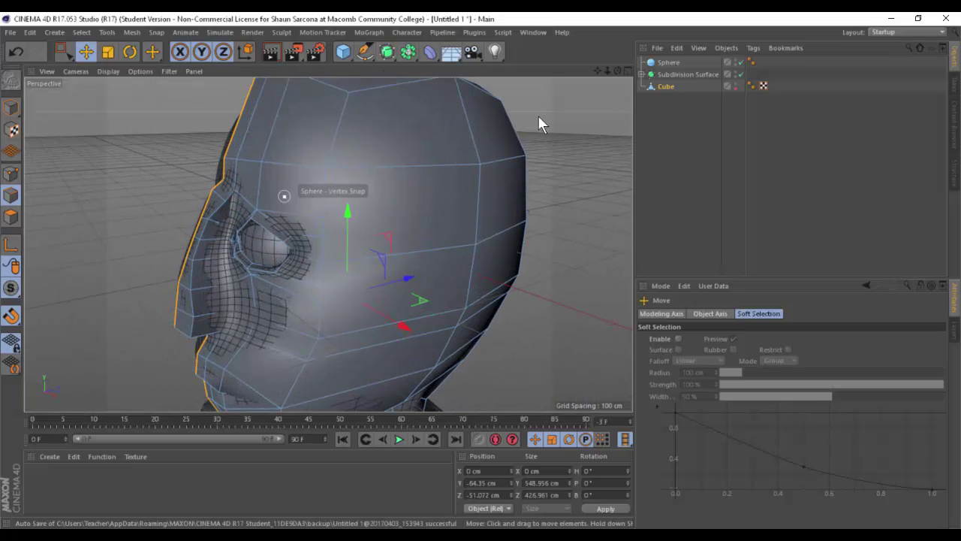
left_click(739, 74)
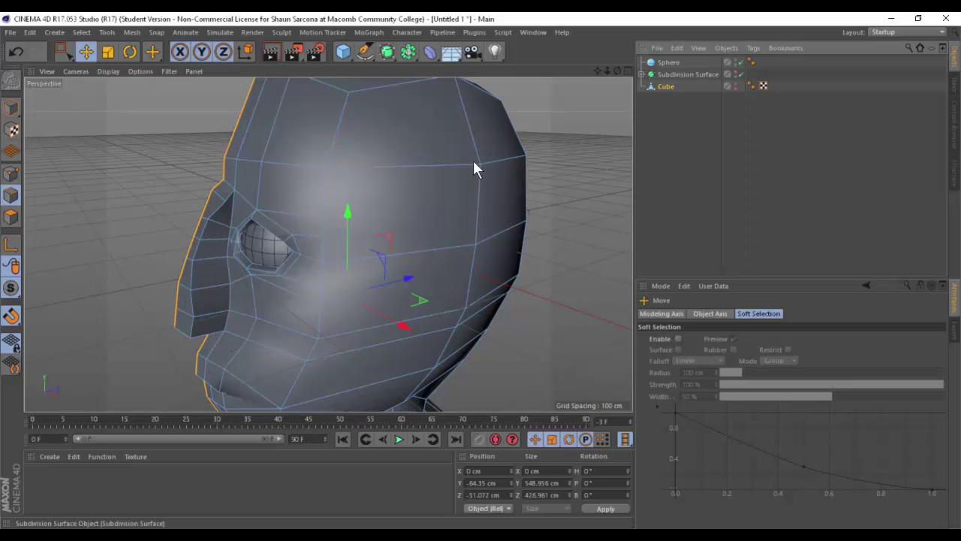
left_click_drag(473, 158, 338, 215, "alt")
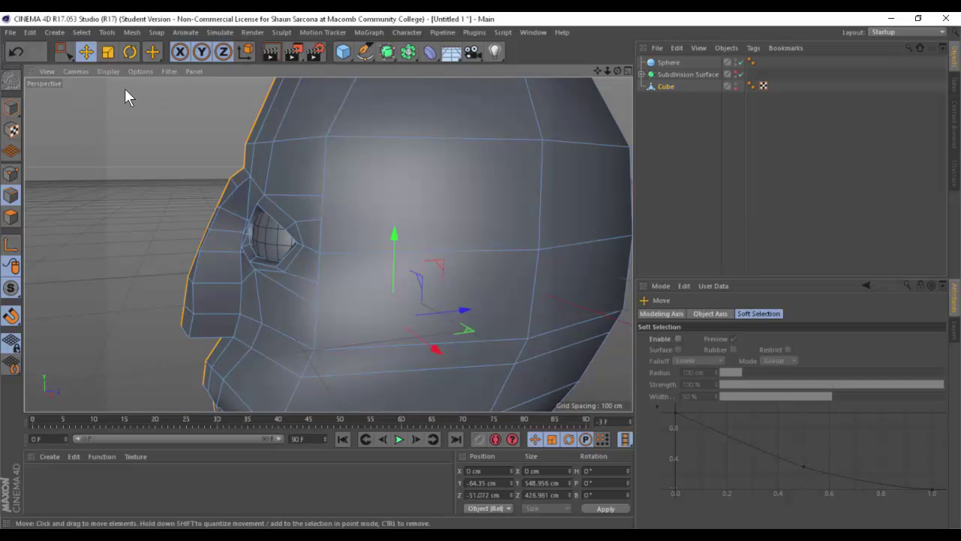
left_click(110, 72)
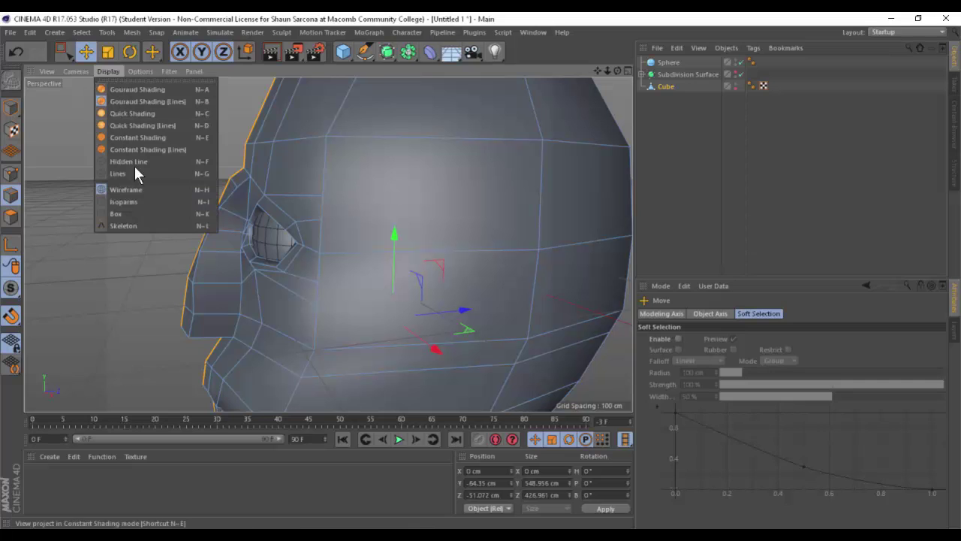
left_click(136, 120)
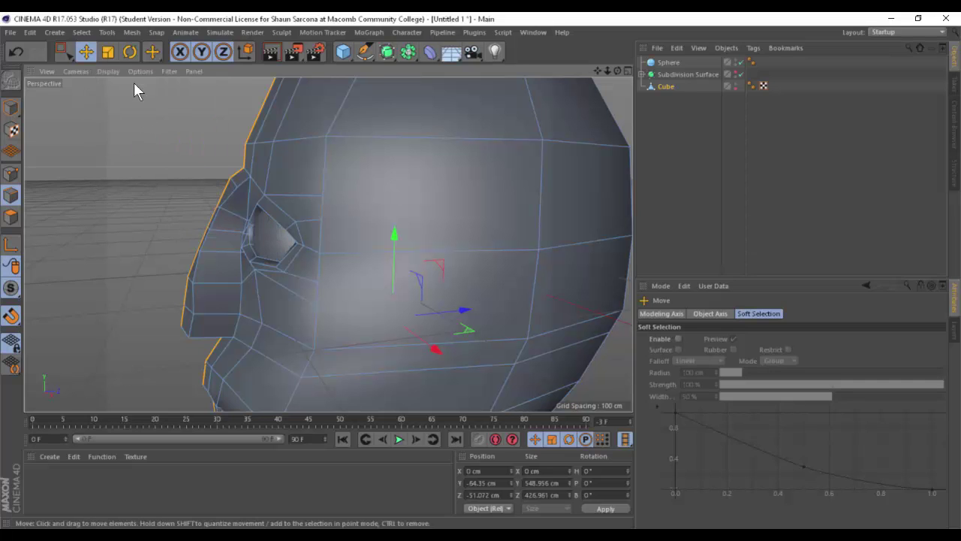
left_click(109, 72)
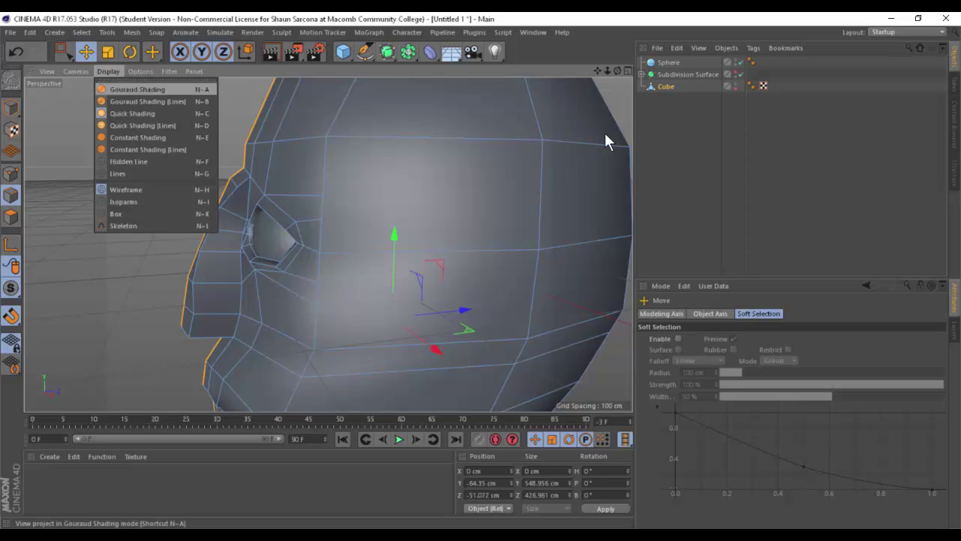
Set the Phong Angle of the Cube's Phong tag to 0° so its polygons shade flat.
left_click(665, 62)
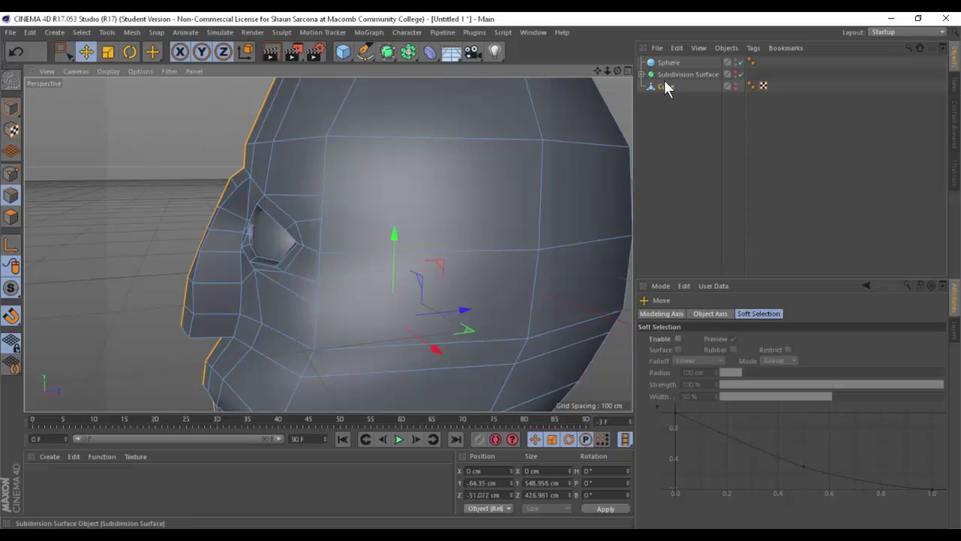
left_click(784, 89)
left_click(763, 87)
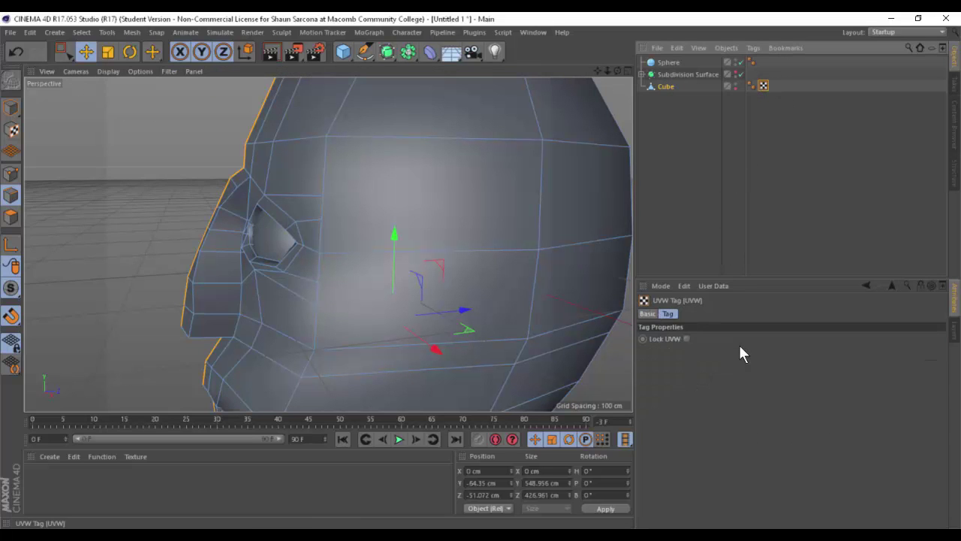
left_click(751, 85)
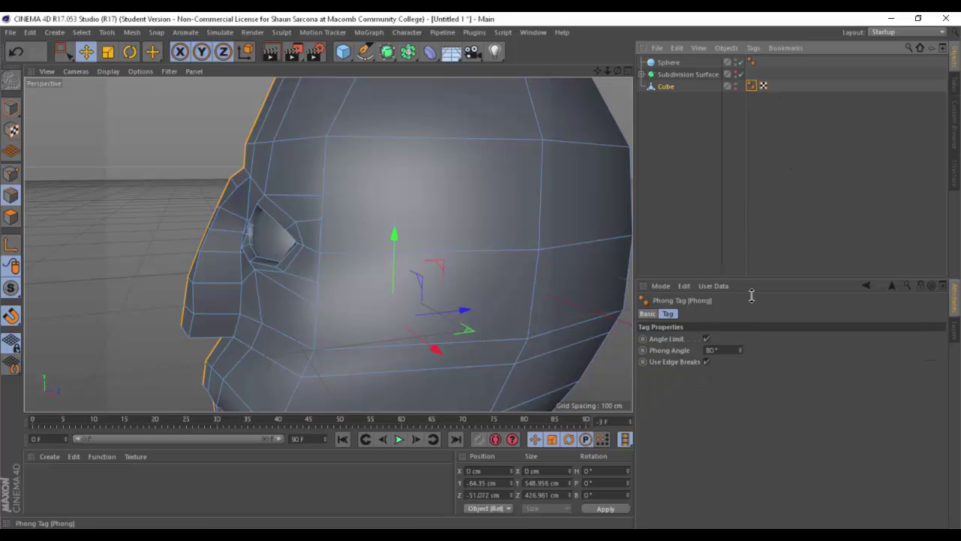
left_click(707, 338)
left_click_drag(741, 350, 741, 410)
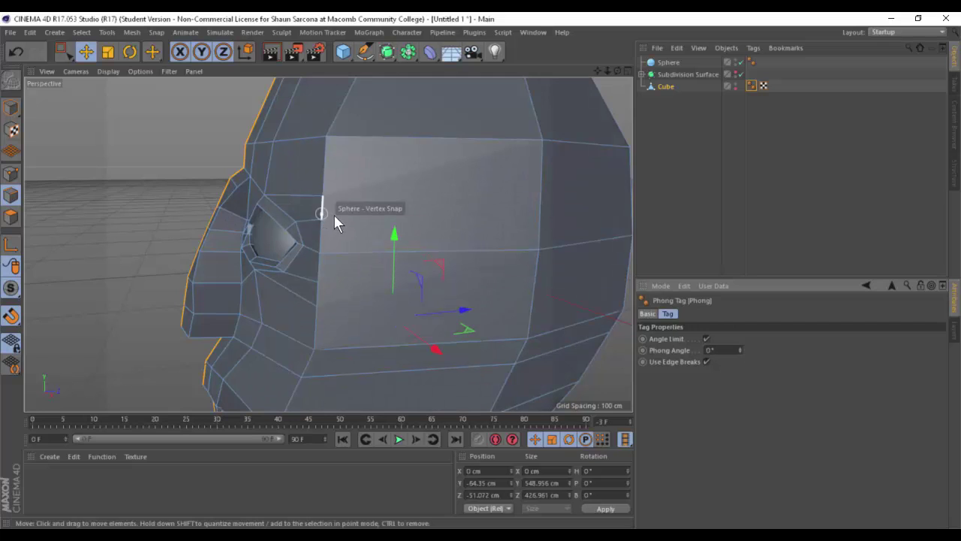
Examine the faceted head around the temple and render the perspective view to check how its polygons flow beside the eye.
left_click_drag(334, 214, 538, 310, "alt")
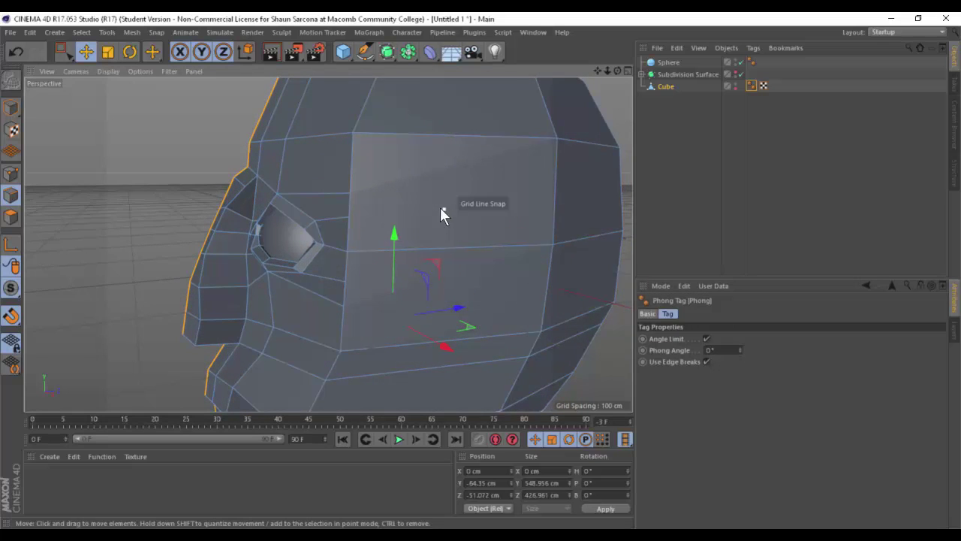
left_click_drag(440, 207, 416, 201, "alt")
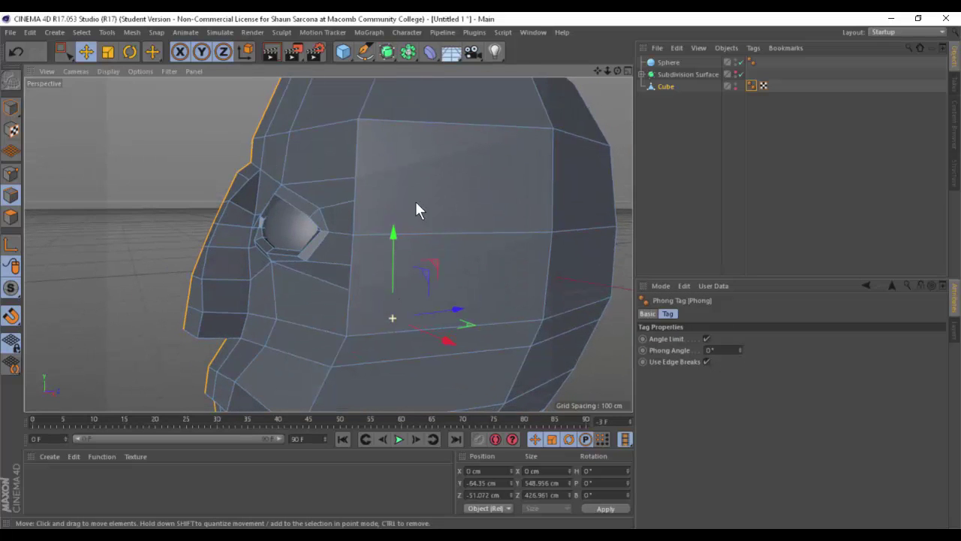
left_click(188, 167)
left_click_drag(325, 183, 355, 177)
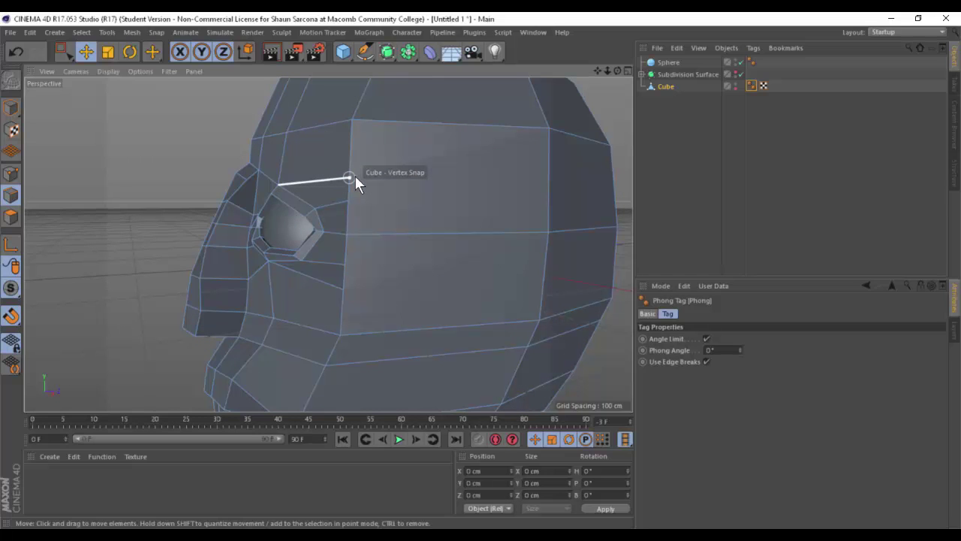
left_click_drag(356, 178, 356, 178)
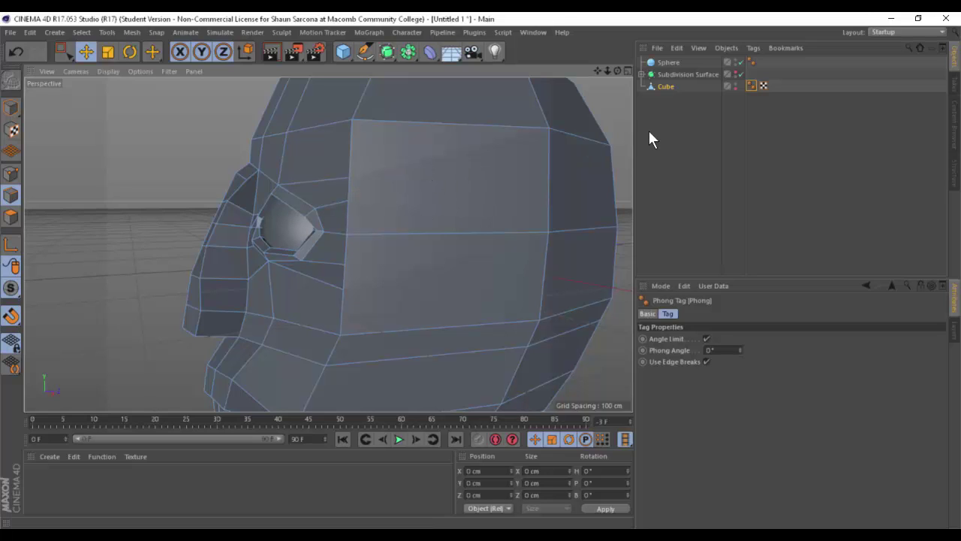
key("ctrl+r")
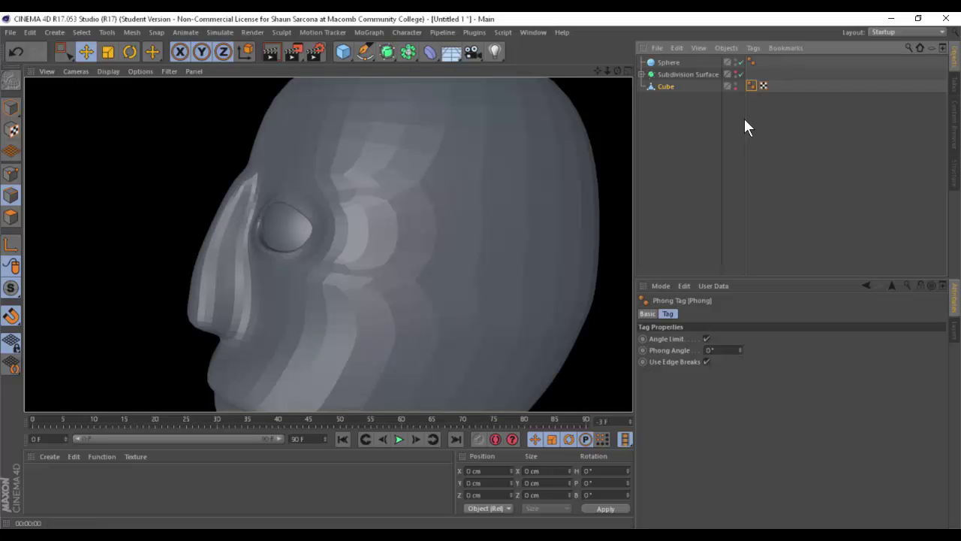
left_click(566, 164)
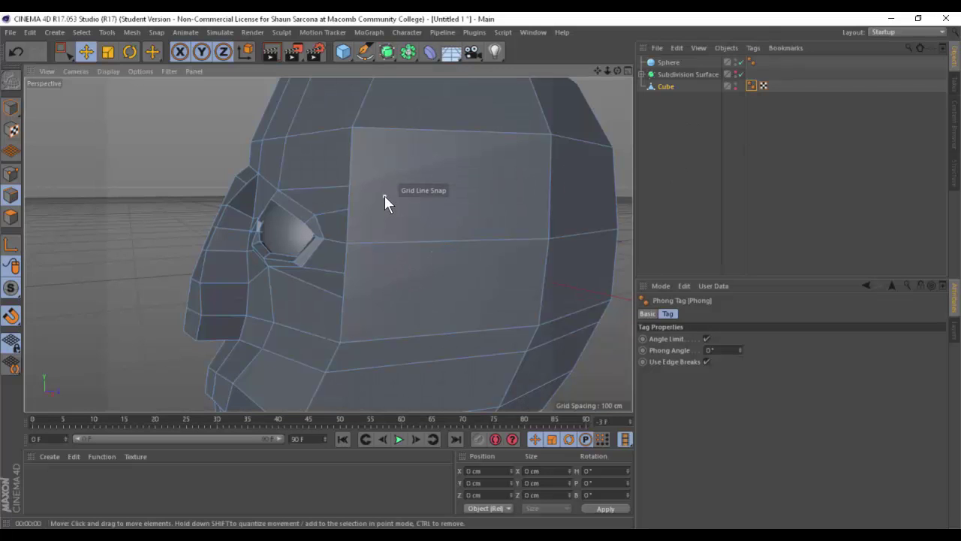
Cut an edge row with the Knife in Line mode from the upper point beside the eye across the head's side and back.
key("k")
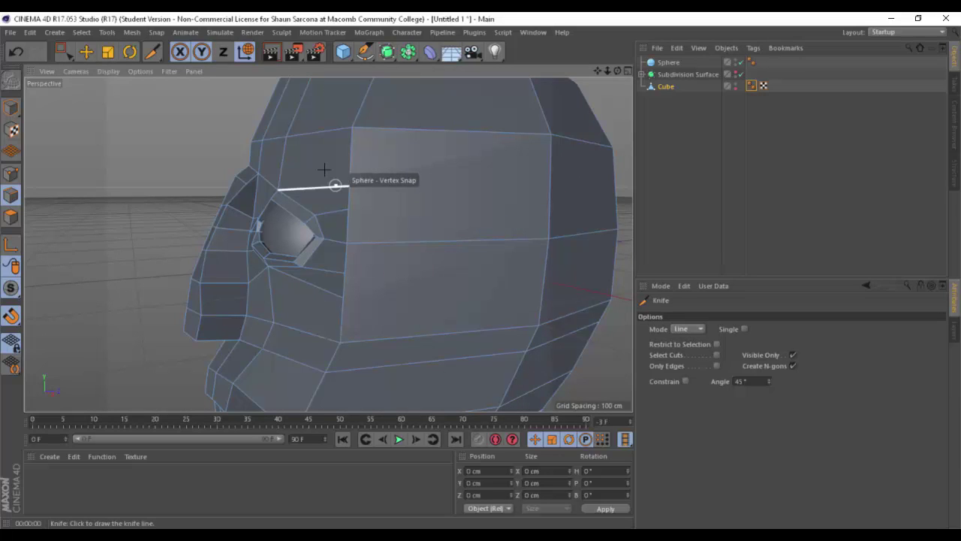
left_click(680, 327)
left_click(684, 341)
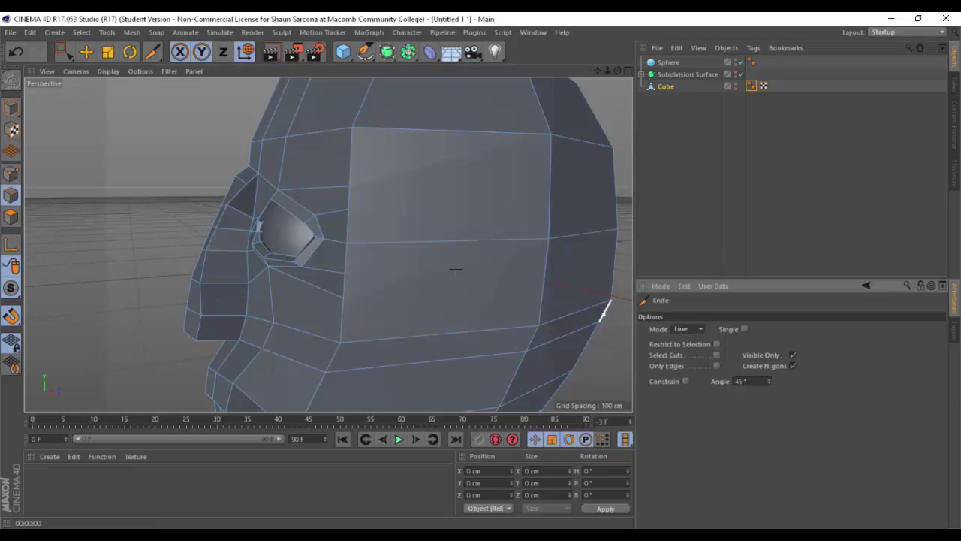
left_click(349, 186)
left_click(549, 185)
left_click_drag(612, 189, 322, 213, "alt")
left_click(405, 215)
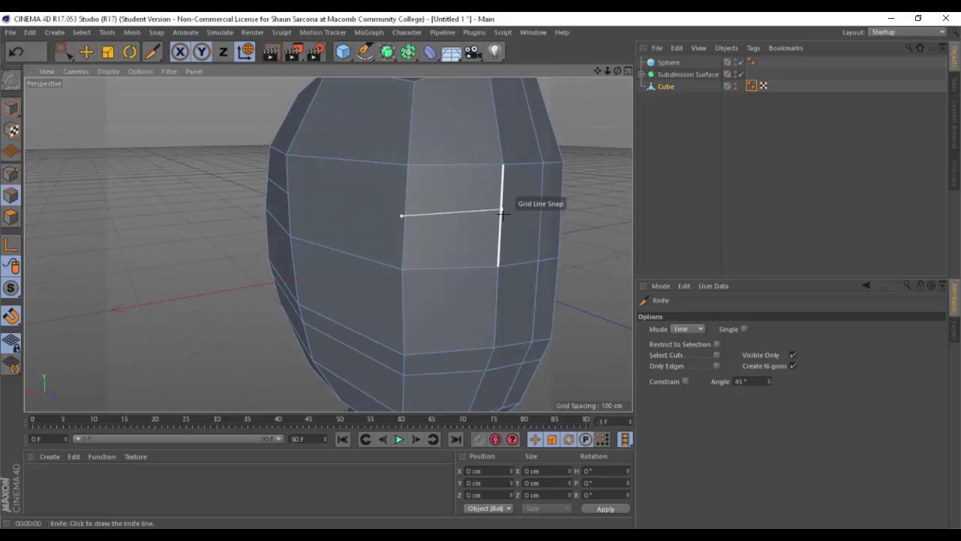
left_click(504, 209)
left_click(540, 204)
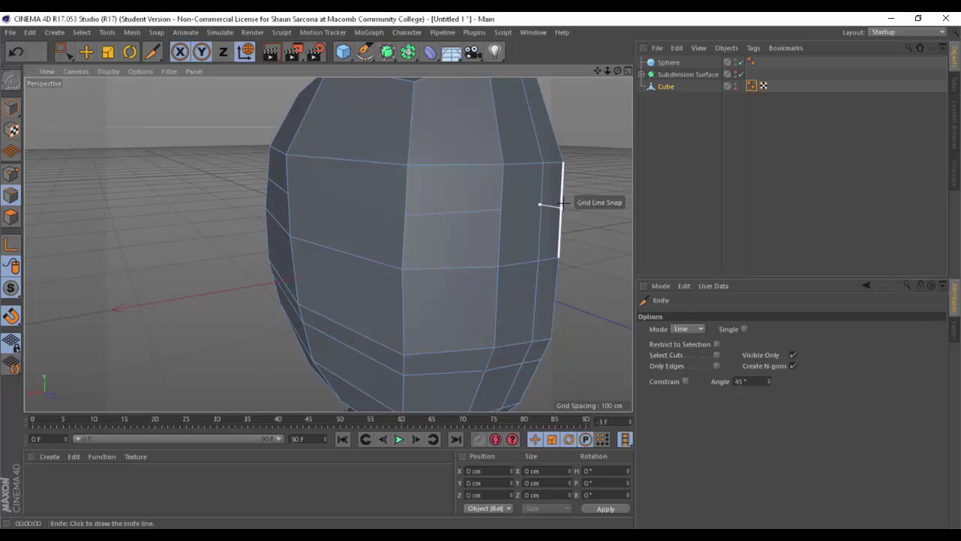
left_click(564, 200)
Turn off the Knife's Visible Only option and cut the uncut polygons at the back of the head to complete the upper edge row.
left_click_drag(576, 230, 800, 372, "alt")
left_click(793, 356)
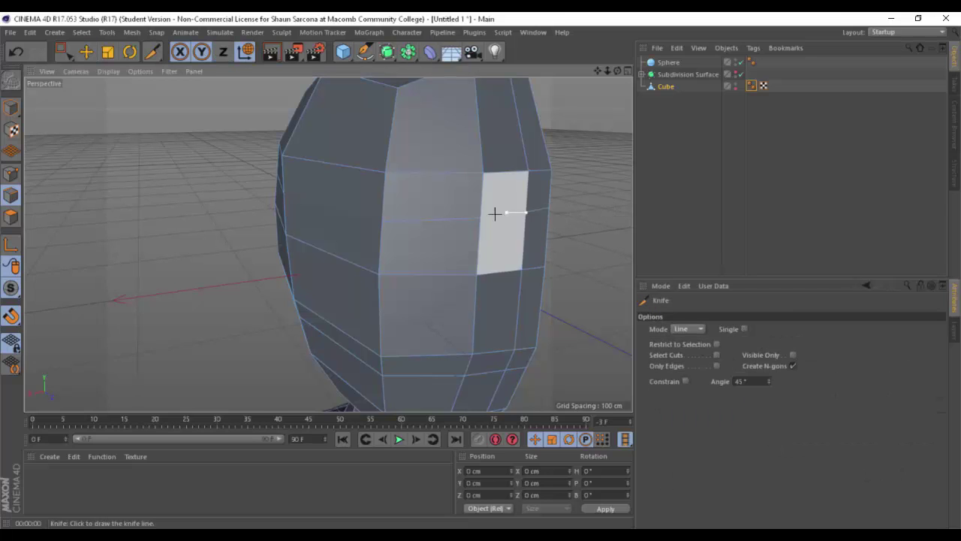
left_click_drag(481, 218, 503, 223)
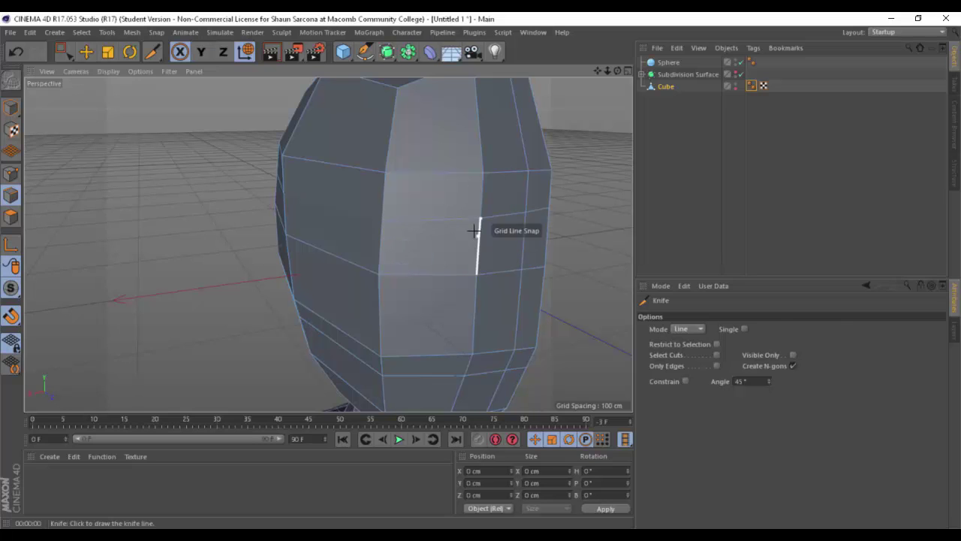
key("e")
left_click_drag(415, 223, 425, 243, "alt")
key("k")
key("e")
key("k")
left_click(377, 261)
left_click_drag(339, 225, 404, 236, "alt")
key("e")
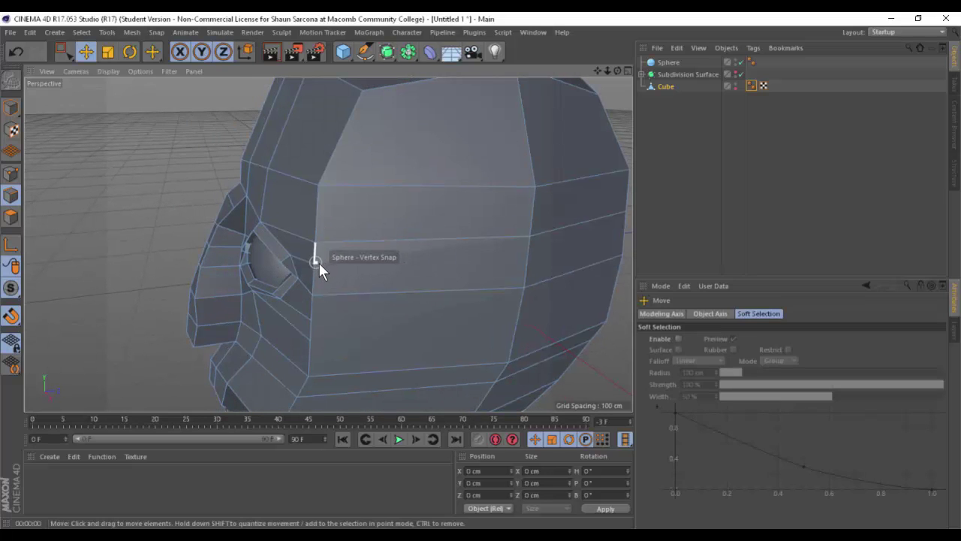
Cut a second edge row with the Knife just below the first, from the lower temple point across the side of the head.
key("k")
mouse_move(315, 262)
left_mouse_down()
mouse_move(528, 257)
mouse_move(321, 266)
left_mouse_up()
left_click(315, 265)
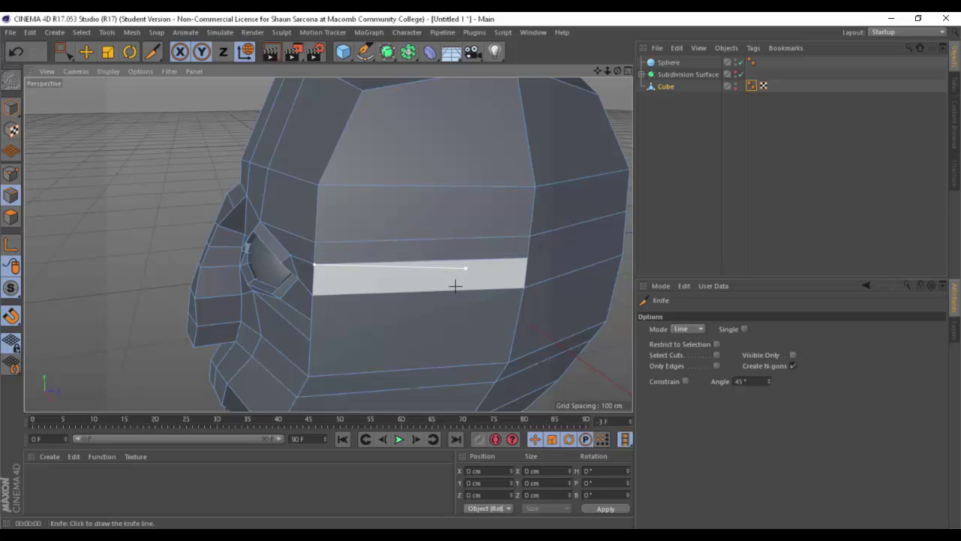
key("r")
key("k")
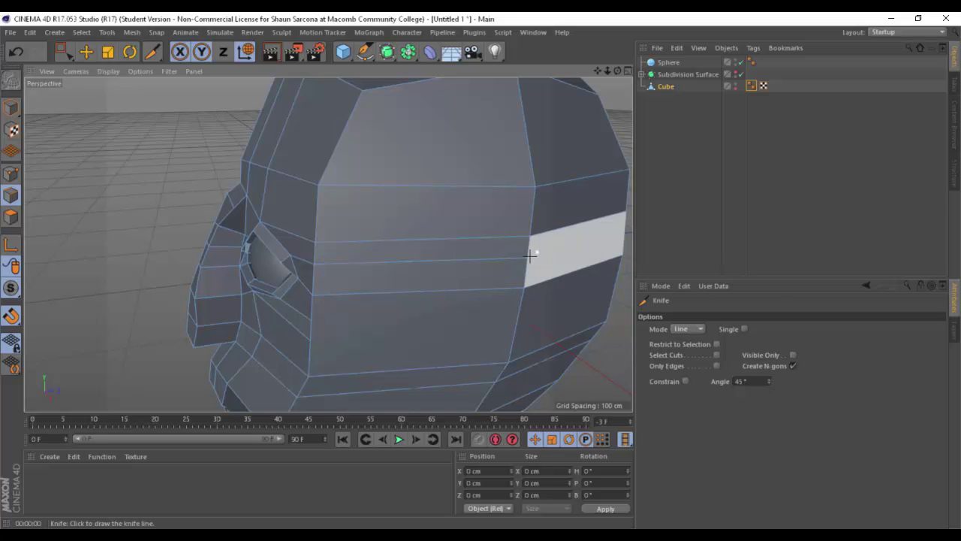
left_click_drag(528, 257, 515, 241)
left_click(625, 233)
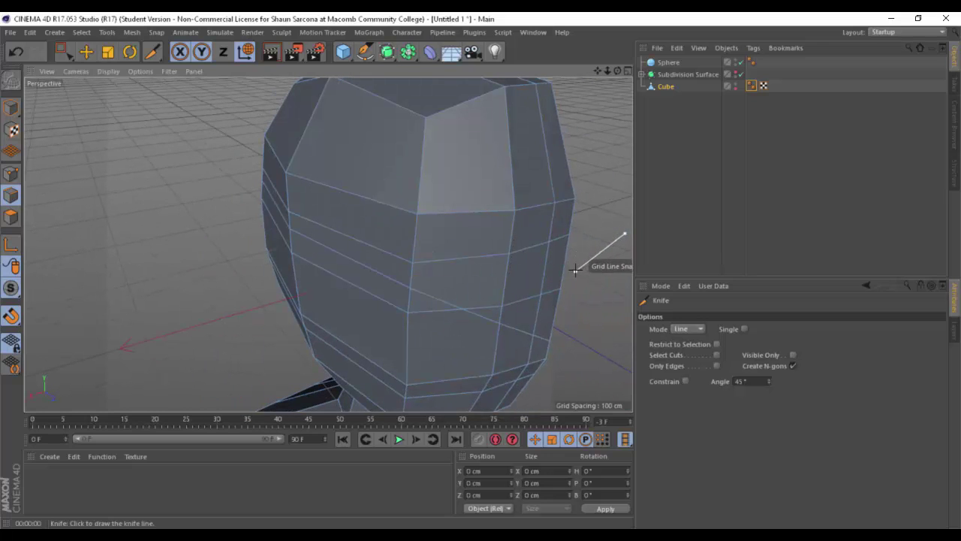
key("space")
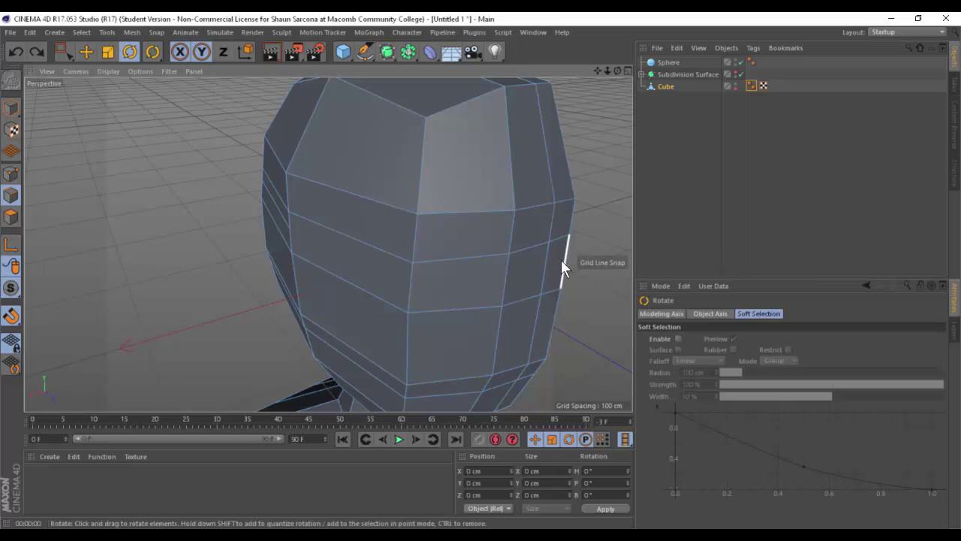
Cut the second edge row across the back of the head to meet the side cut, and render the side view.
key("space")
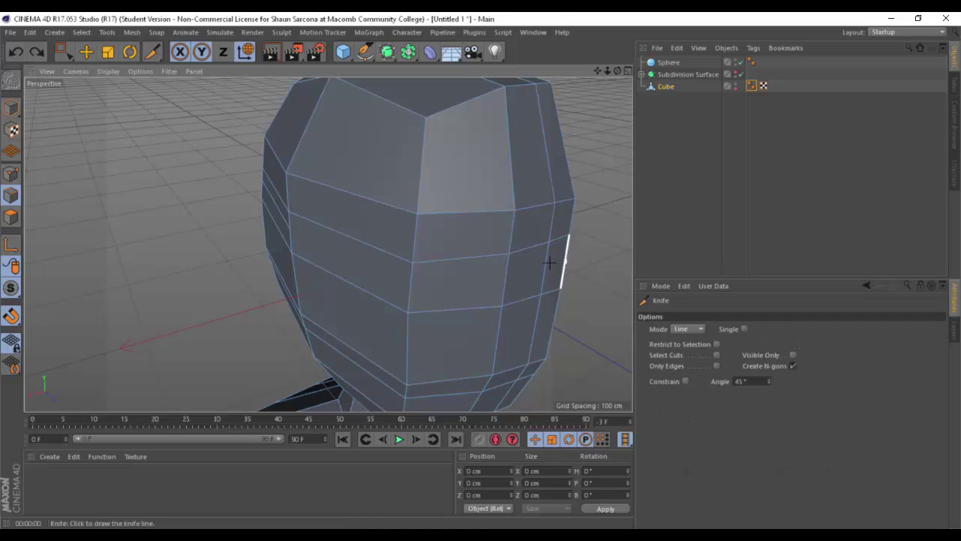
left_click(545, 269)
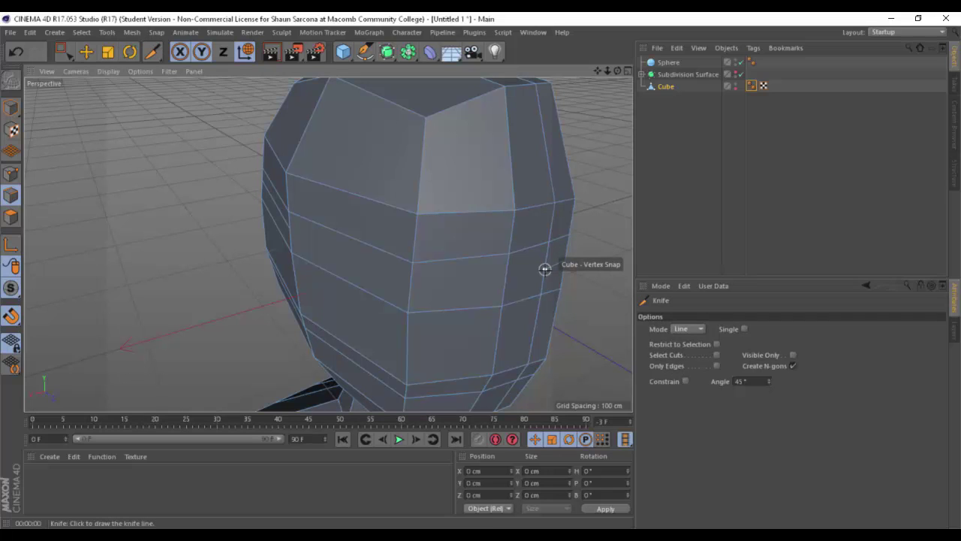
left_click(415, 284)
left_click(290, 228)
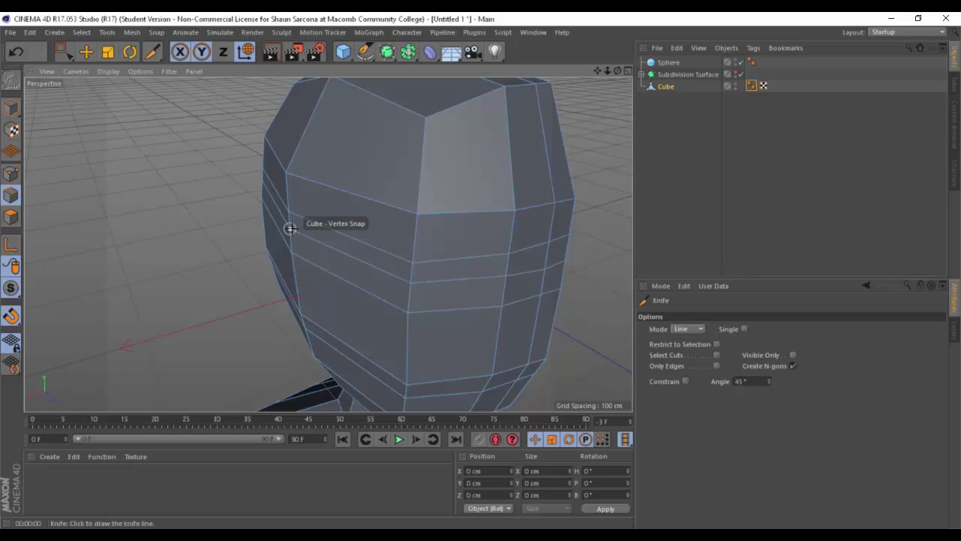
key("r")
left_click_drag(397, 275, 547, 238, "alt")
key("ctrl+r")
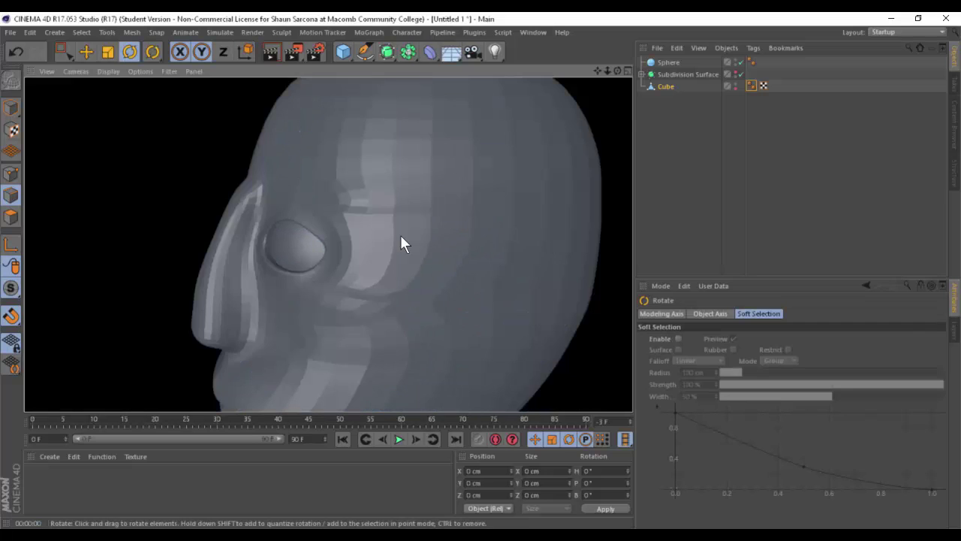
Raise the Phong Angle of the Cube's Phong tag to 131° and render the view with smooth shading.
left_click(751, 86)
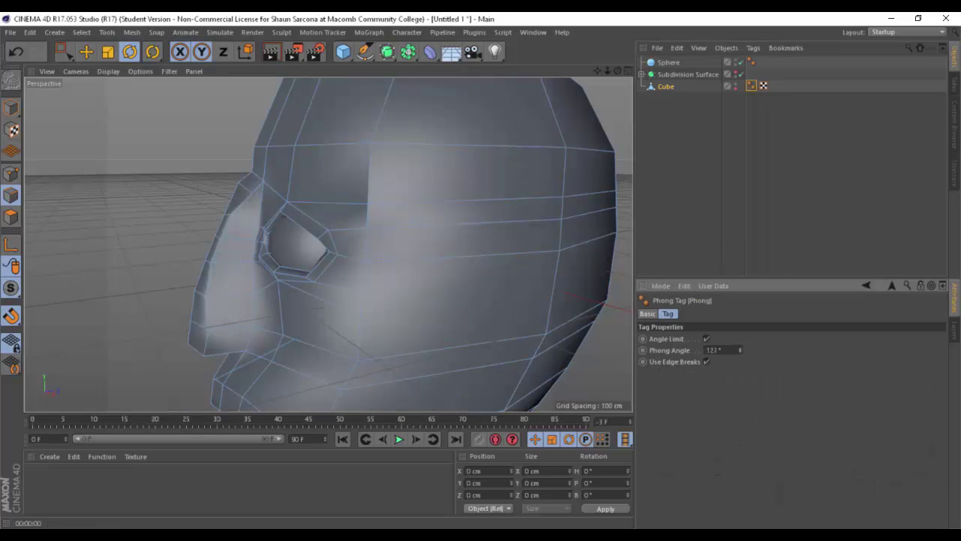
left_click_drag(740, 350, 739, 347)
key("ctrl+r")
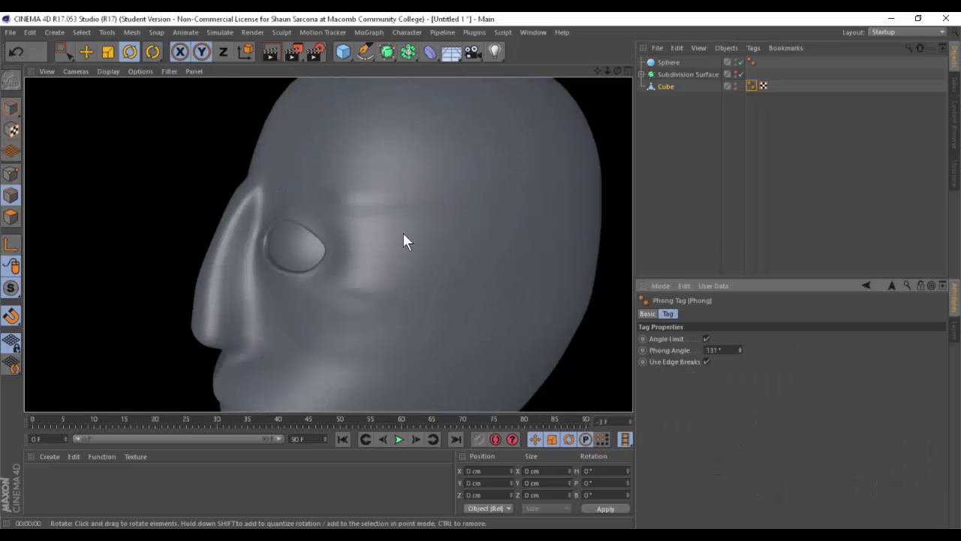
In Points mode, move the upper temple point beside the eye to about X 118 cm, Y 80 cm, separating it from its duplicate.
left_click_drag(472, 269, 466, 256, "alt")
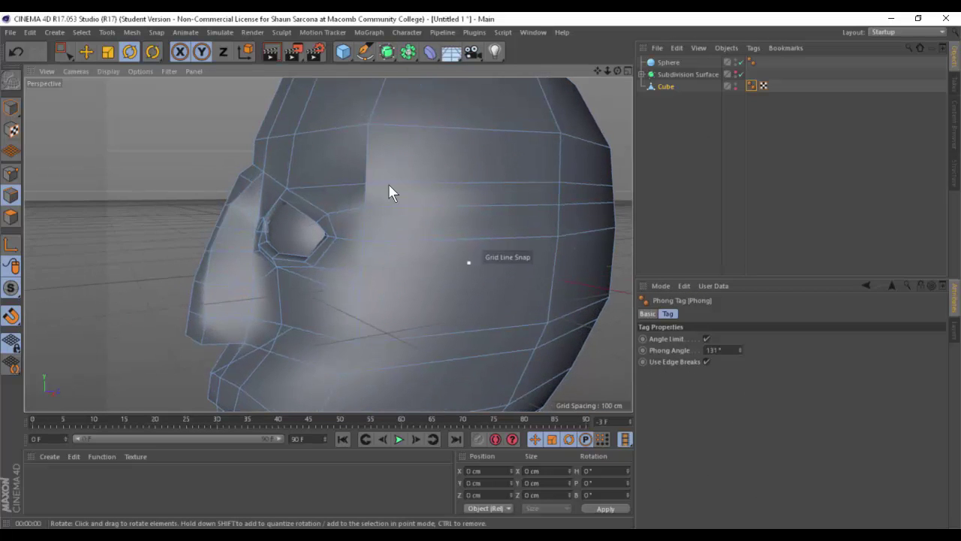
left_click_drag(373, 193, 348, 208, "alt")
right_click_drag(348, 208, 389, 214, "alt")
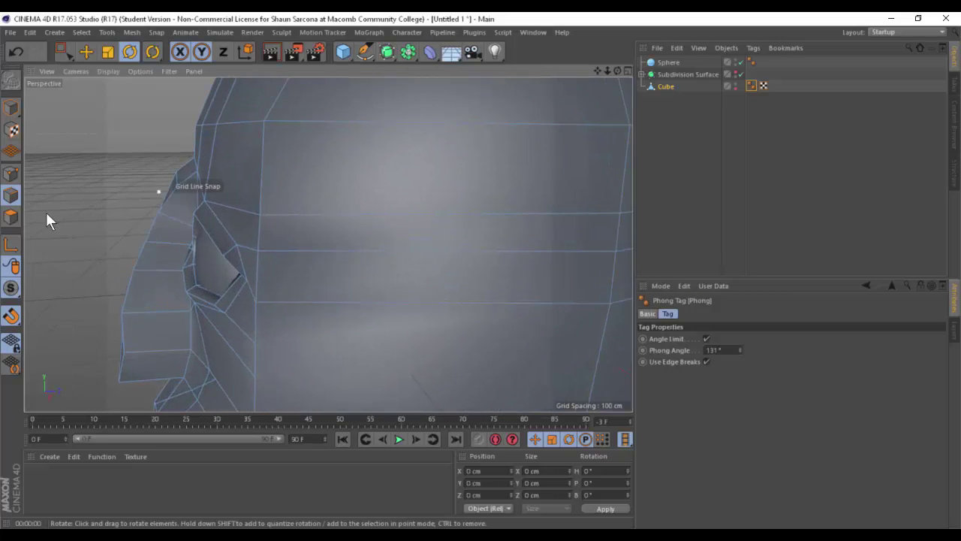
left_click(9, 176)
left_click_drag(183, 218, 222, 223, "alt")
right_click_drag(221, 223, 273, 236, "alt")
key("e")
left_click(409, 187)
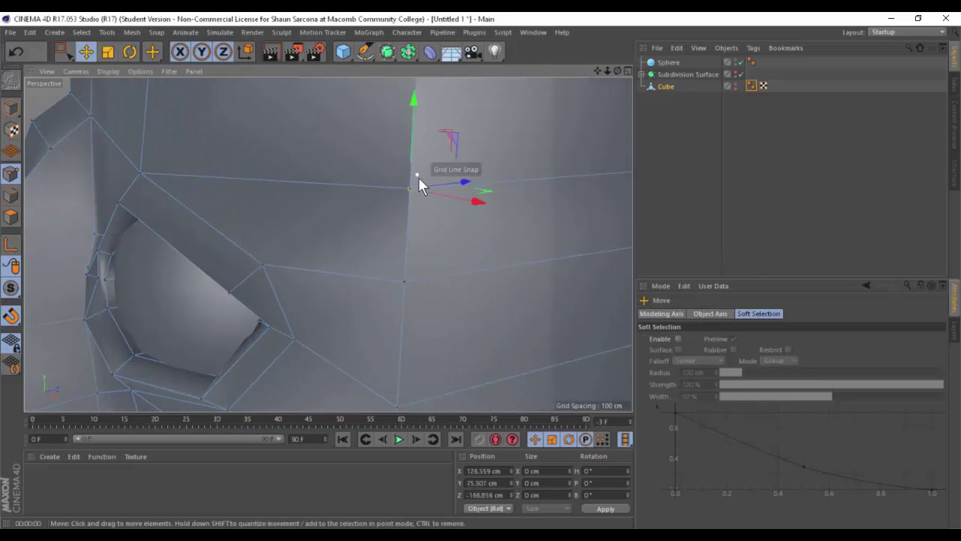
left_click_drag(453, 139, 425, 187)
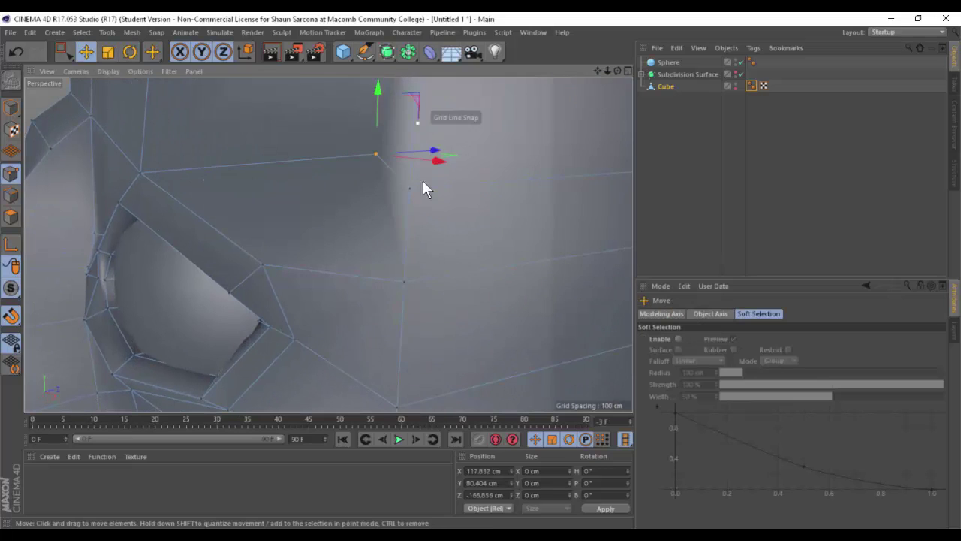
Weld the moved temple point to its duplicate at the duplicate's location, and render the view to check the surface.
right_click(412, 190)
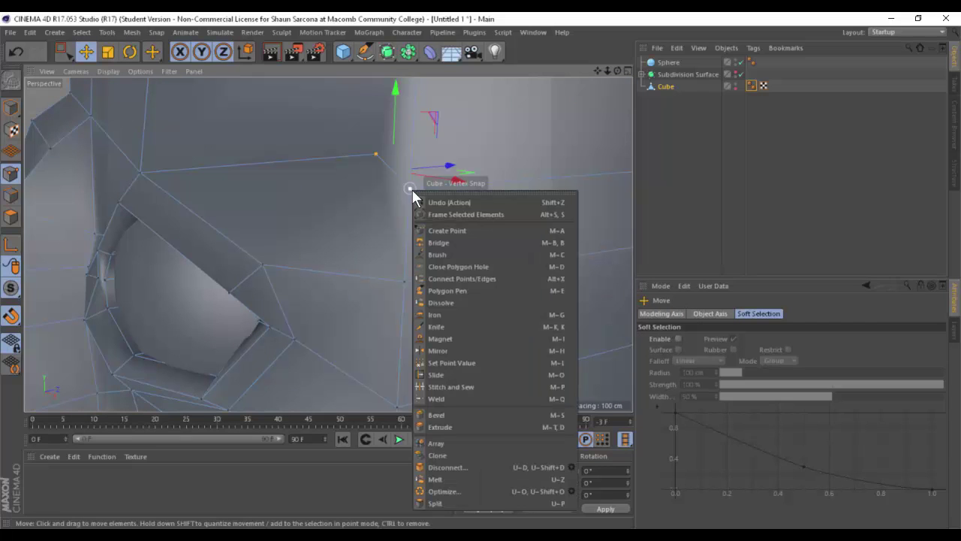
left_click(489, 400)
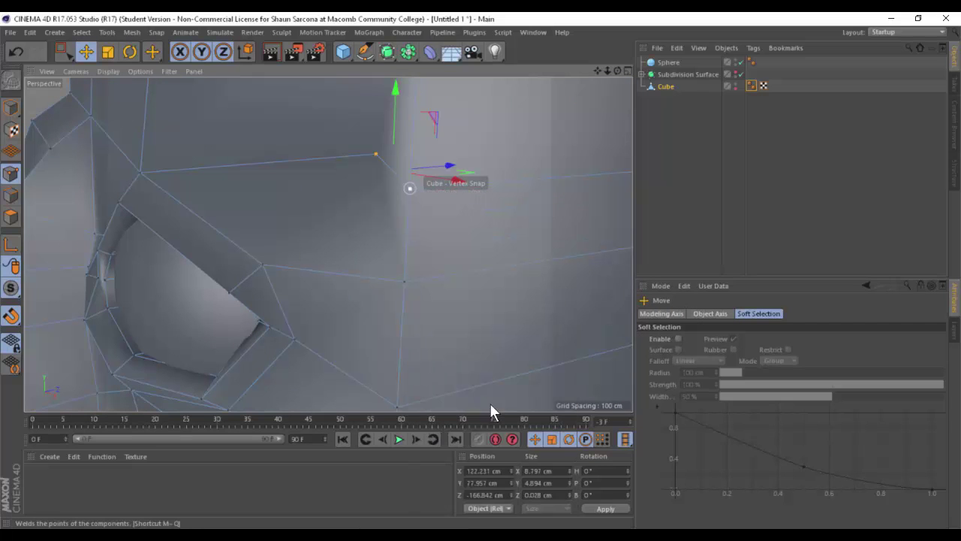
left_click(409, 187)
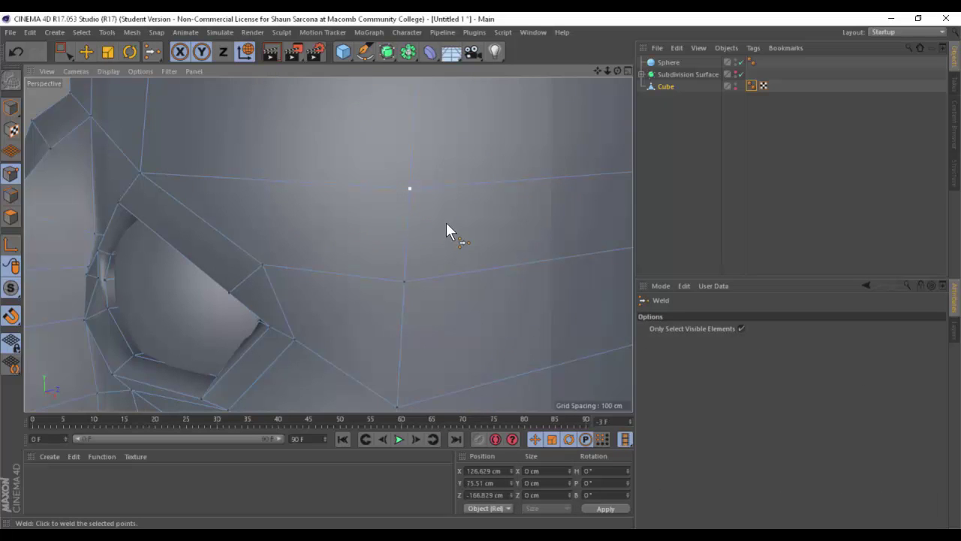
key("ctrl+r")
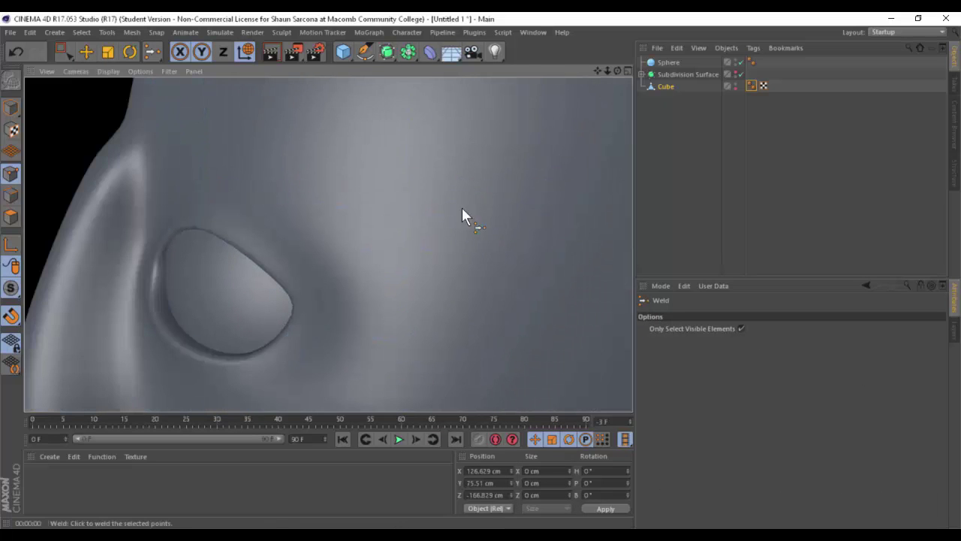
Examine the edge flow around the eye, temple, cheek and mouth of the half-head mesh from the side, front and below.
right_click_drag(521, 272, 407, 240, "alt")
left_click_drag(407, 240, 436, 246, "alt")
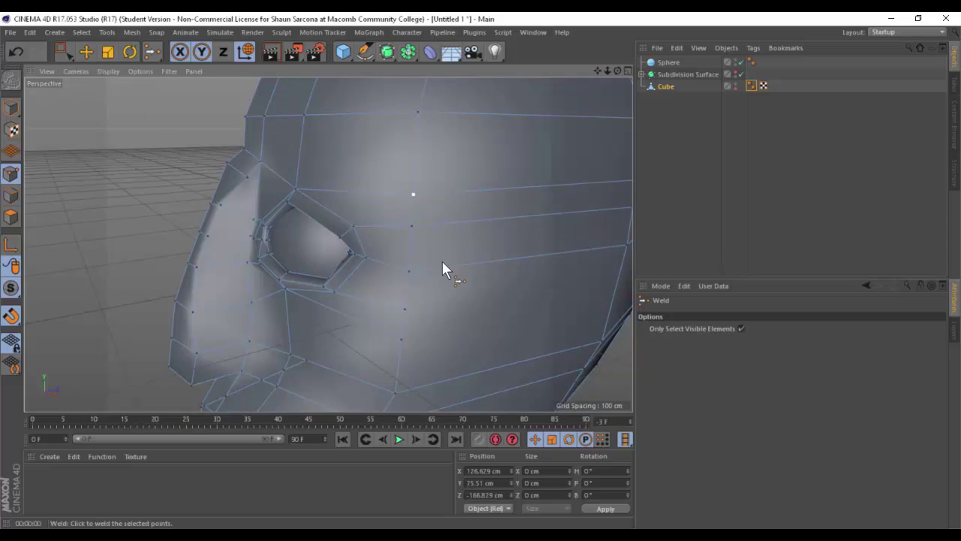
right_click_drag(436, 246, 391, 250, "alt")
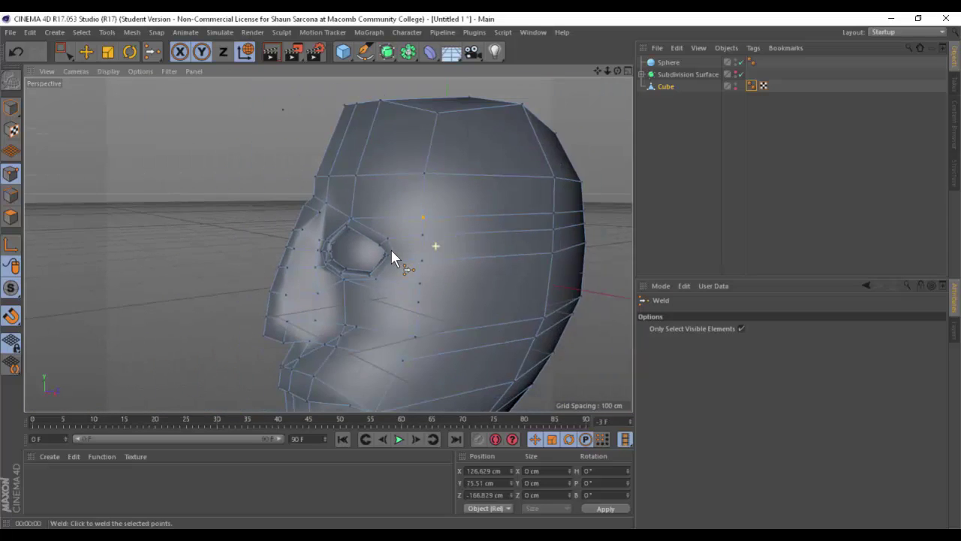
key("ctrl+r")
left_click_drag(430, 262, 408, 272, "alt")
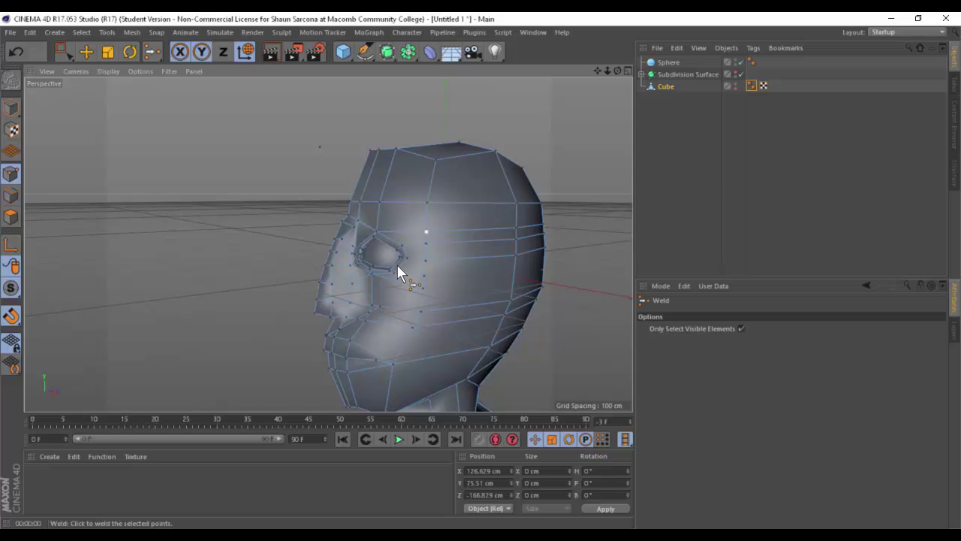
left_click_drag(373, 325, 398, 267, "alt")
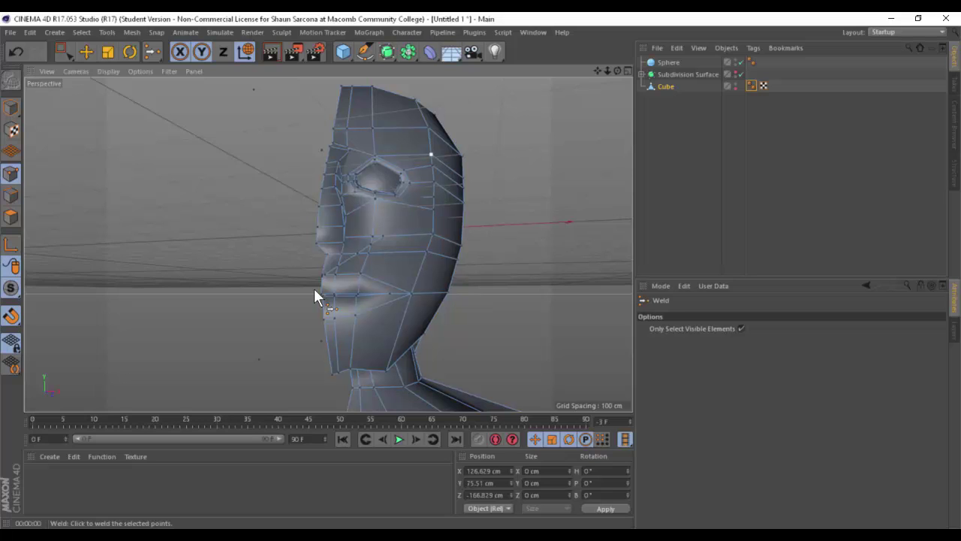
left_click_drag(352, 184, 355, 149, "alt")
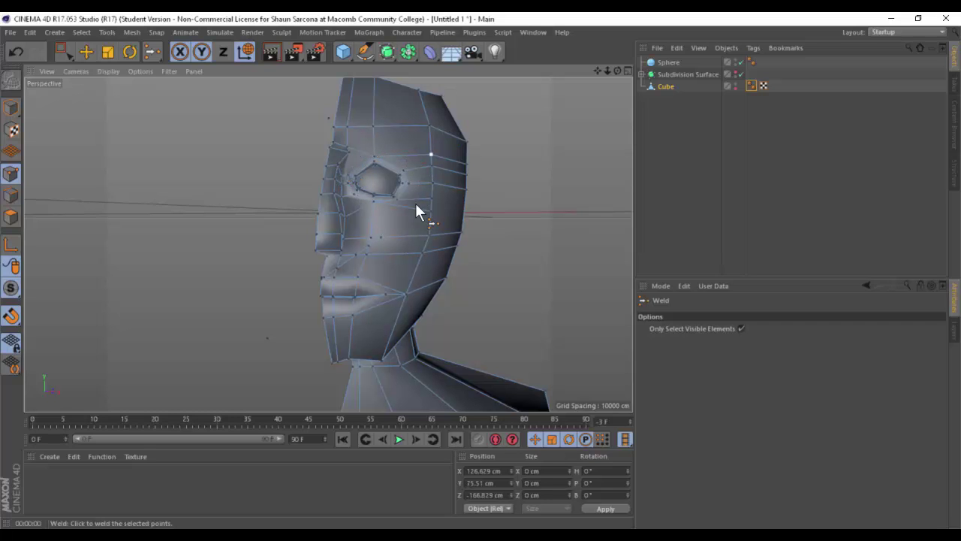
left_click_drag(416, 203, 544, 200, "alt")
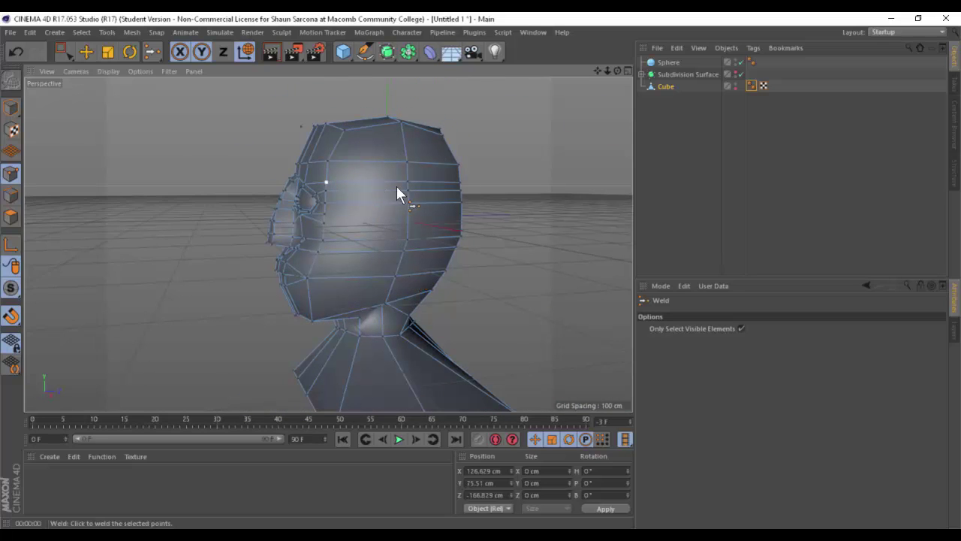
Render the side of the head at close range and inspect the smoothed surface from side and three-quarter angles.
right_click_drag(364, 181, 438, 110, "alt")
middle_click_drag(438, 110, 403, 219, "alt")
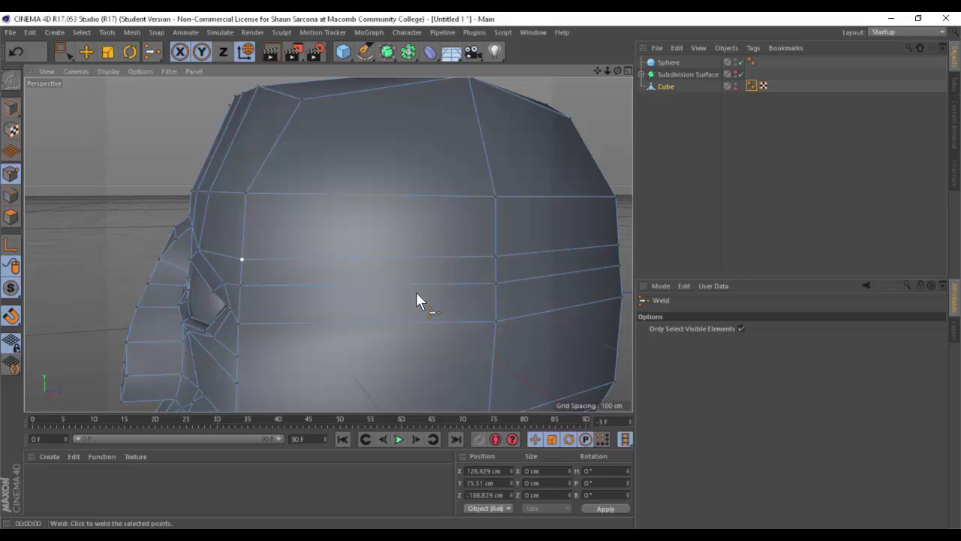
key("ctrl+r")
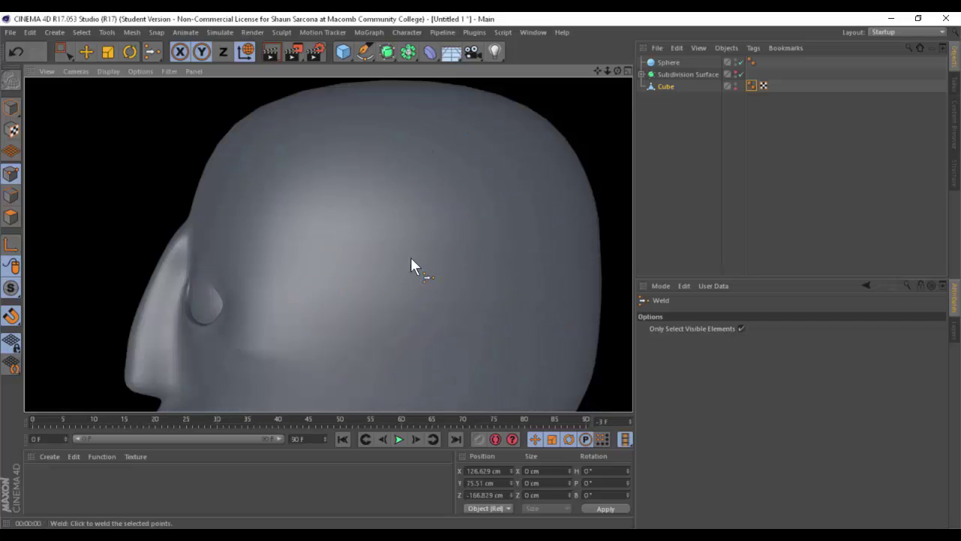
left_click_drag(456, 248, 516, 232, "alt")
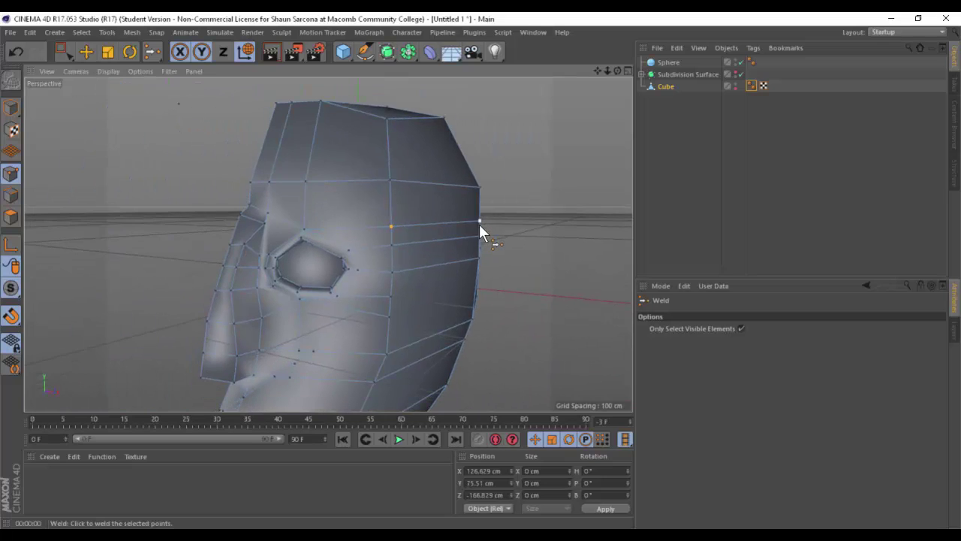
key("ctrl+r")
left_click_drag(376, 235, 426, 151, "alt")
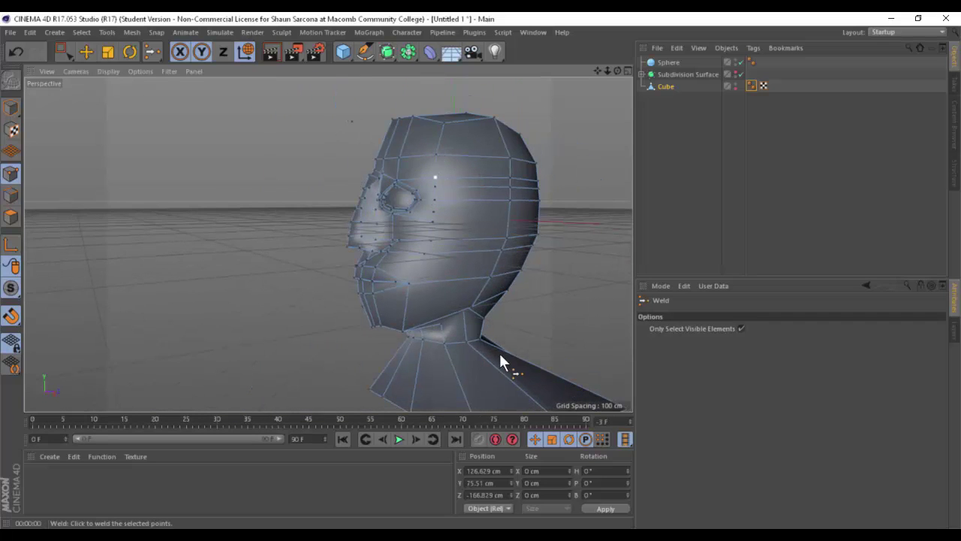
left_click_drag(499, 354, 357, 209, "alt")
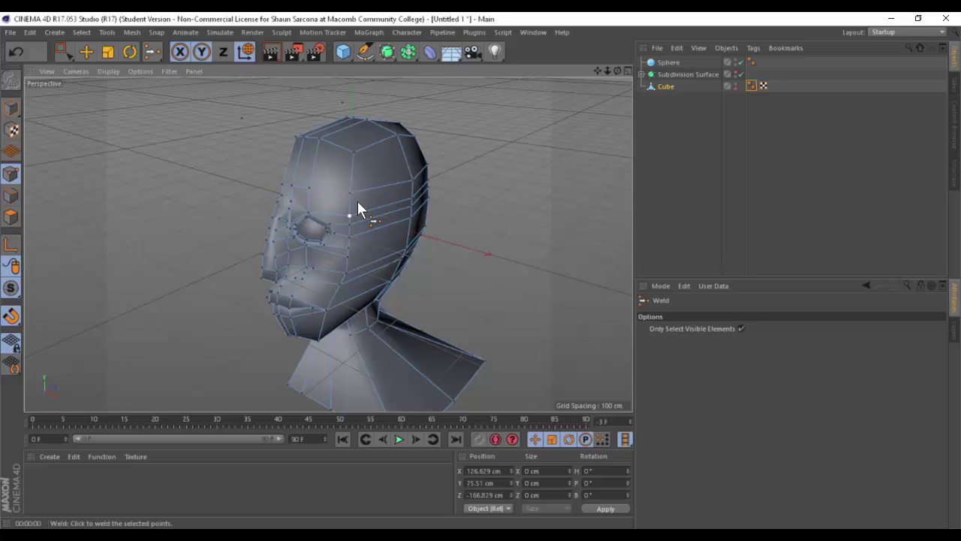
left_click_drag(374, 210, 356, 182, "alt")
Save the scene in the head project's folder under work, naming it with the owner's surname followed by Head_004.
key("ctrl+s")
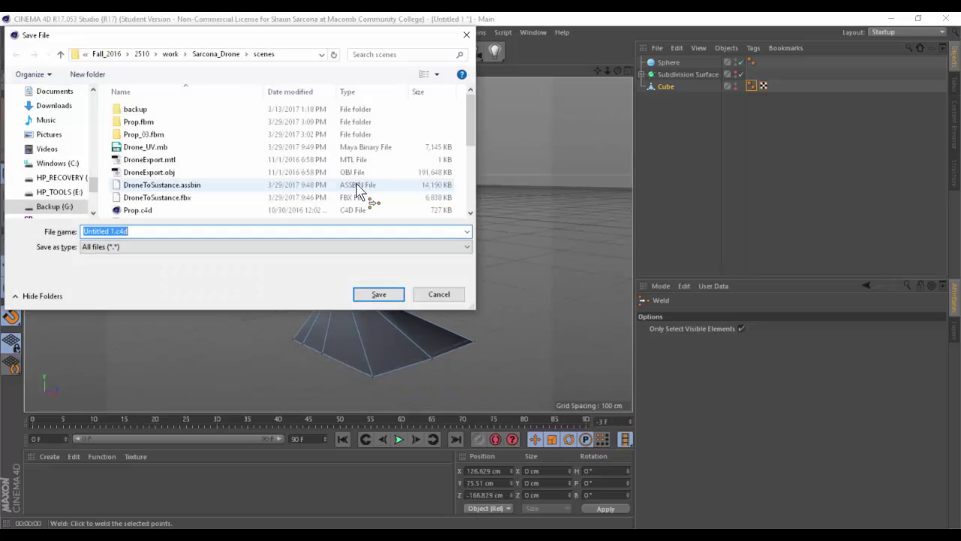
left_click(170, 57)
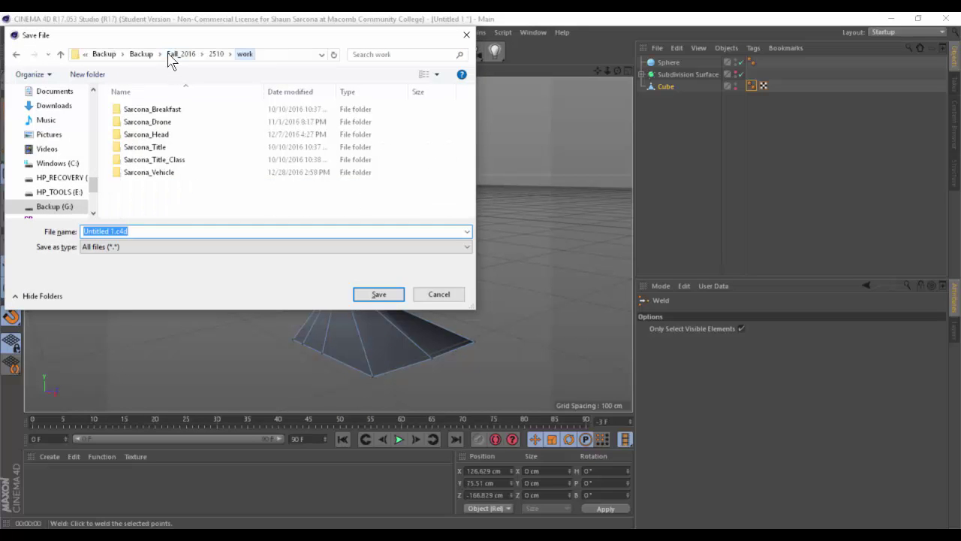
double_click(169, 134)
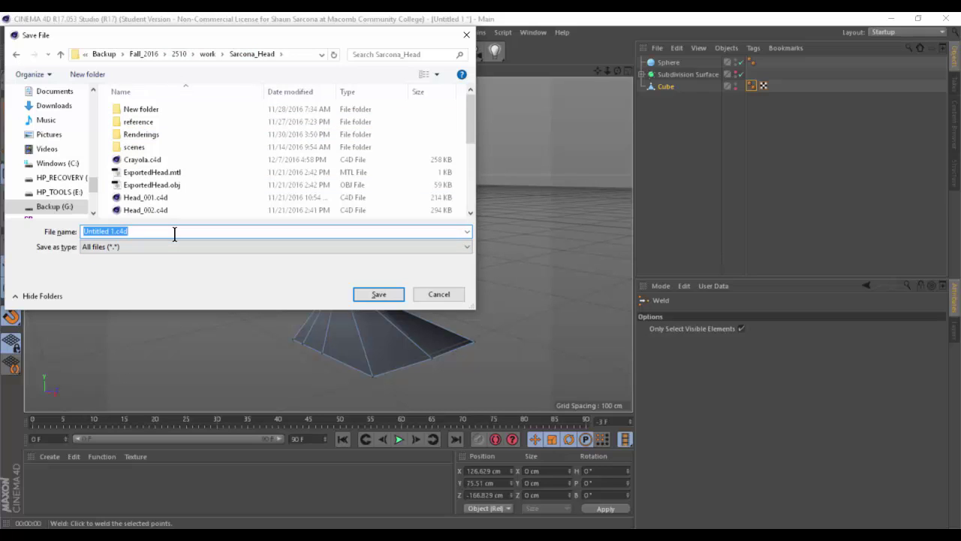
type("SarconaHead_004")
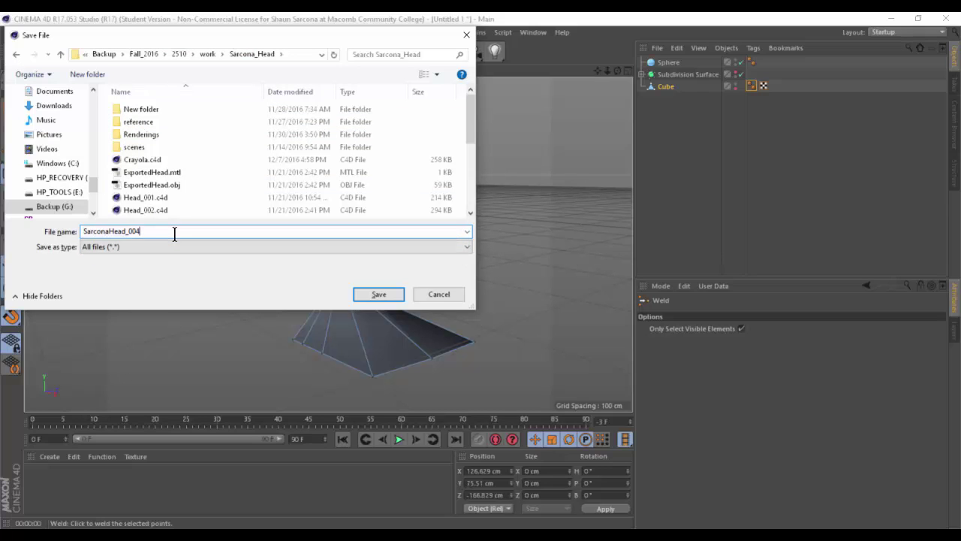
key("Return")
Open the finished example Head_004.c4d and examine its full head mesh from the side and front.
key("ctrl+o")
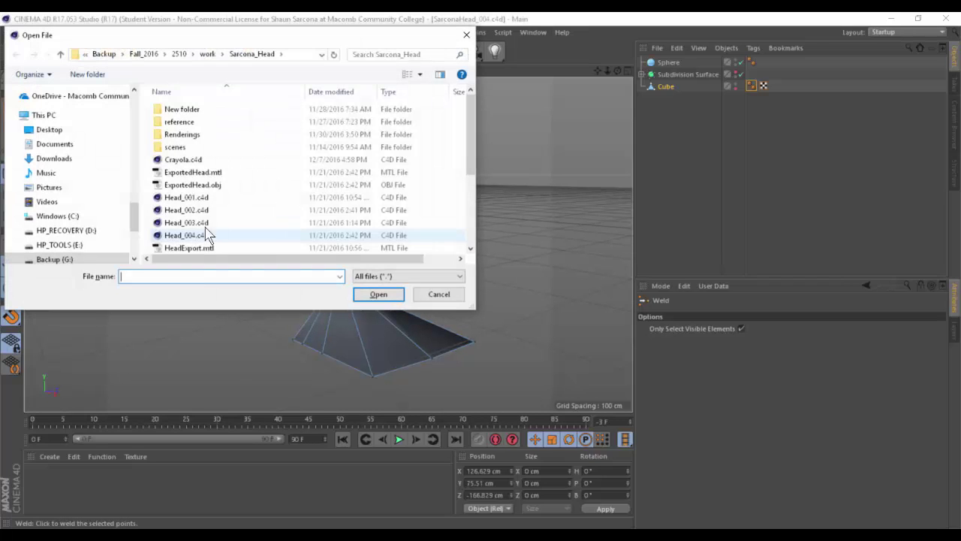
scroll(208, 229, "down", 1)
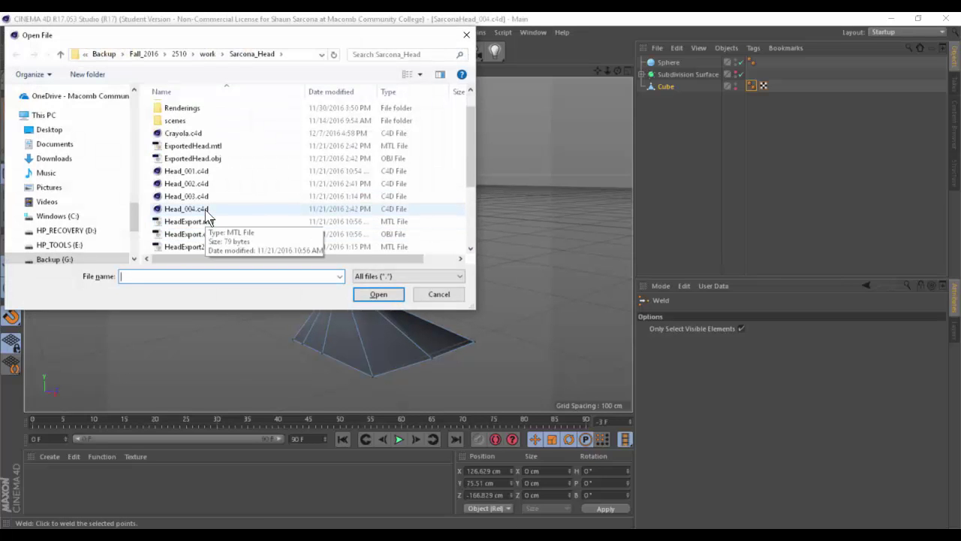
double_click(208, 215)
left_click_drag(470, 219, 422, 268, "alt")
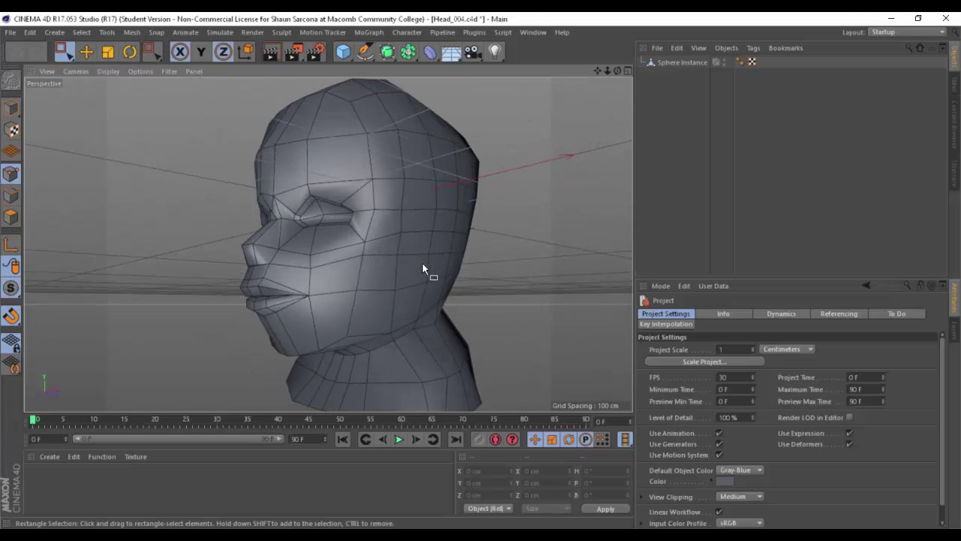
left_click_drag(435, 302, 410, 313, "alt")
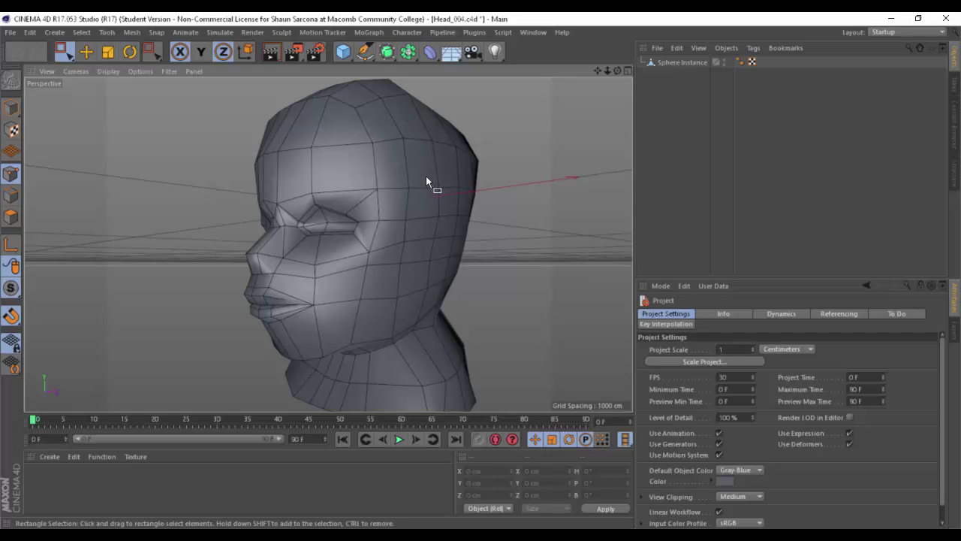
left_click_drag(348, 257, 612, 145, "alt")
Try a Subdivision Surface as parent of the Sphere Instance head, view the smoothed head, and undo it.
left_click(670, 62)
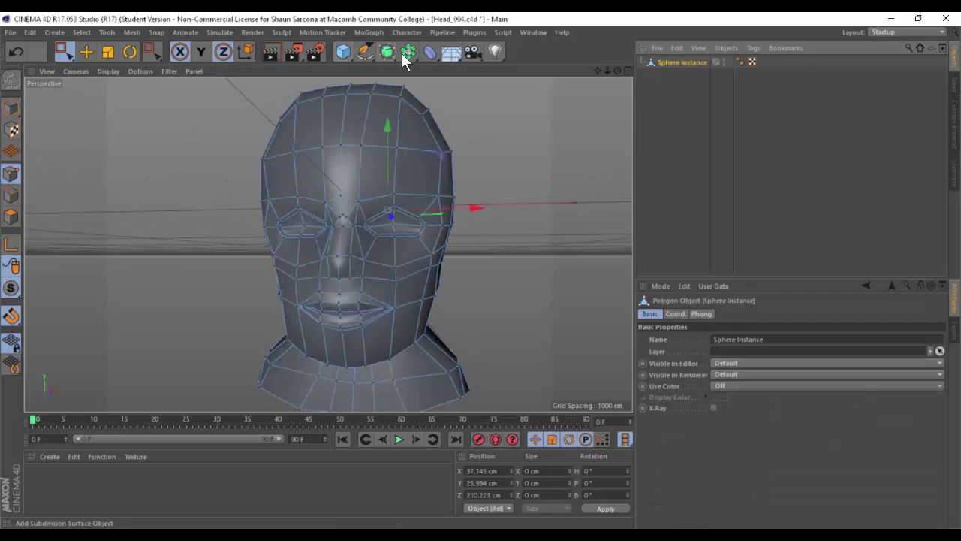
left_click(390, 52, "alt")
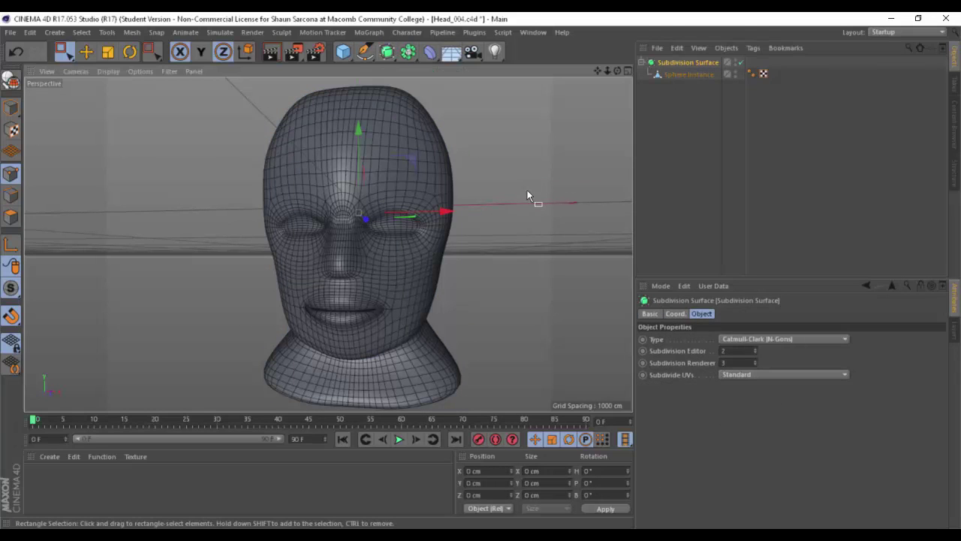
left_click_drag(510, 211, 402, 328, "alt")
key("ctrl+z")
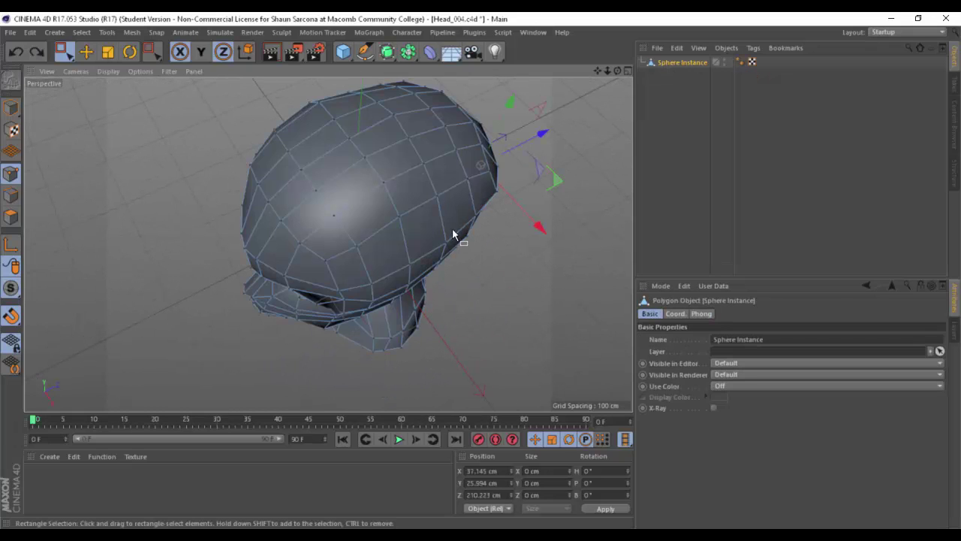
left_click_drag(455, 232, 470, 188, "alt")
Switch to Photoshop and inspect the red character head's eyes, mouth and forehead up close, ending with the whole image in view.
key("ctrl+y")
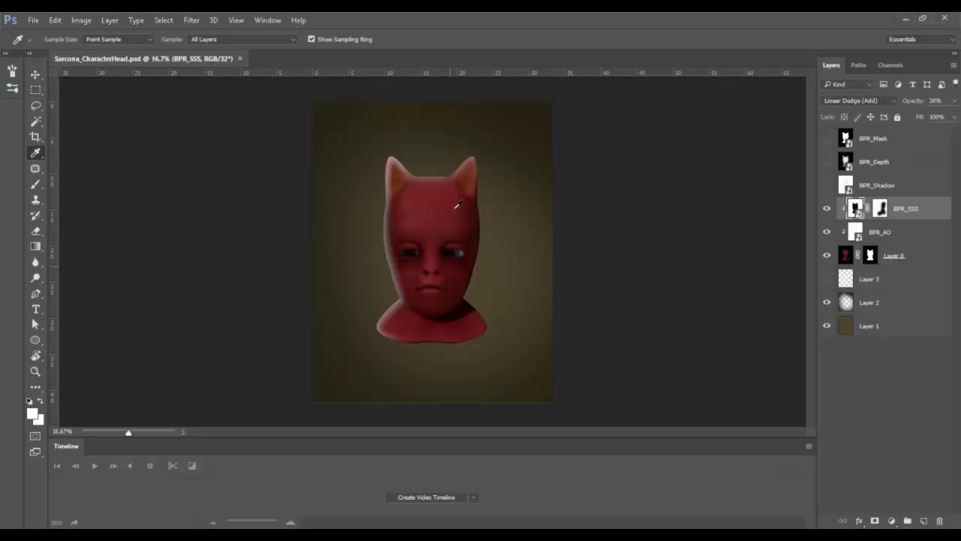
left_click_drag(407, 241, 405, 206, "ctrl")
scroll(435, 230, "up", 4, "alt")
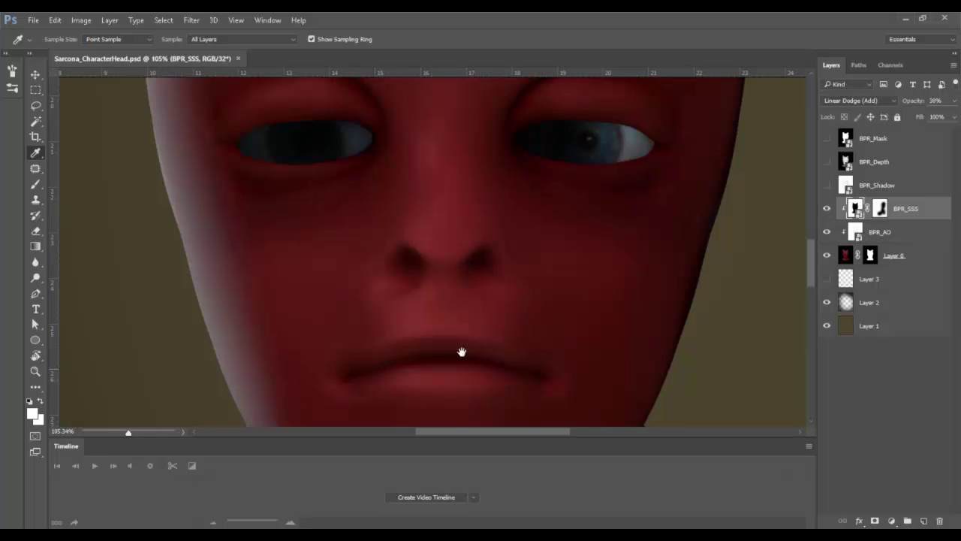
scroll(475, 297, "up", 3)
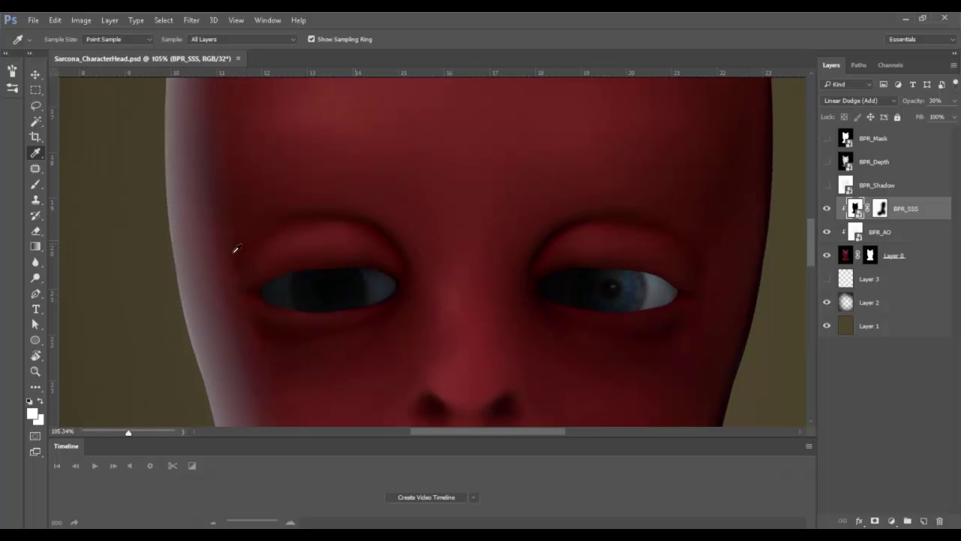
scroll(369, 302, "up", 4, "alt")
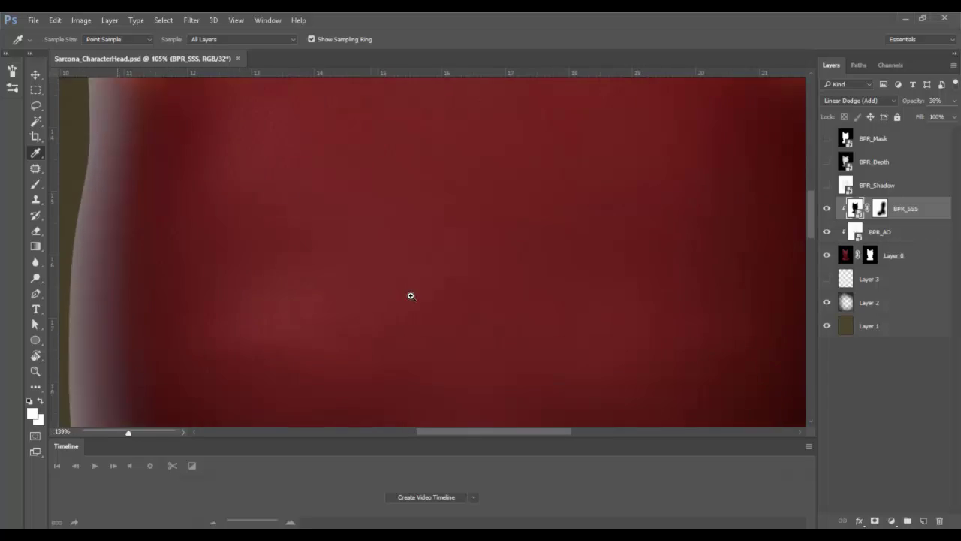
left_click_drag(395, 299, 379, 296, "ctrl")
left_click_drag(325, 179, 341, 242)
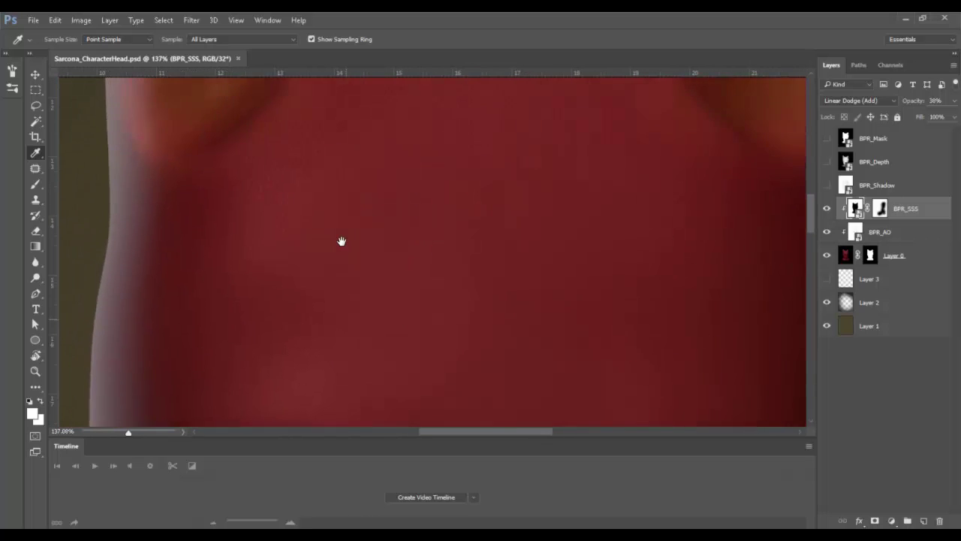
key("ctrl+0")
Switch back to Cinema 4D, dismiss the file-opening dialog, and compare the low-poly head with the red character face in Photoshop.
key("alt+Tab")
key("alt+Tab")
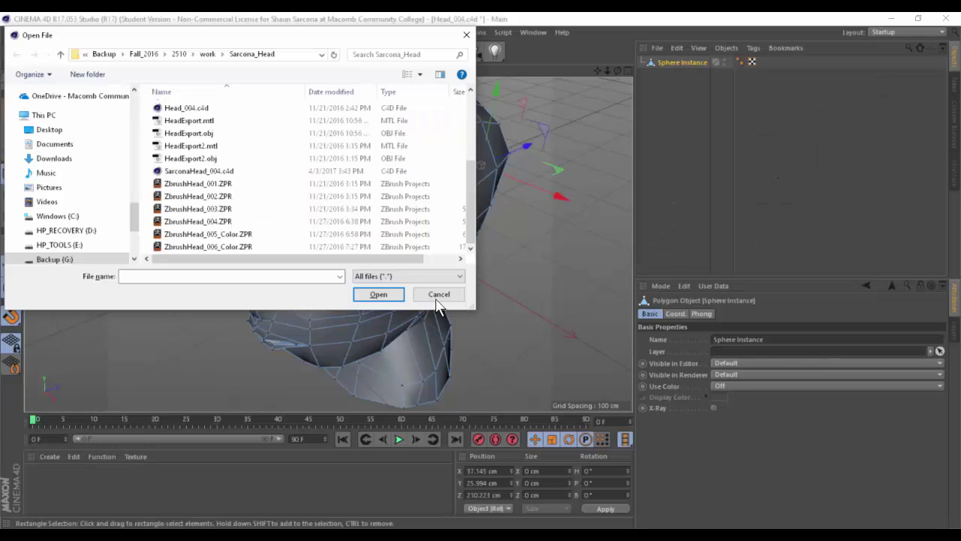
left_click(436, 299)
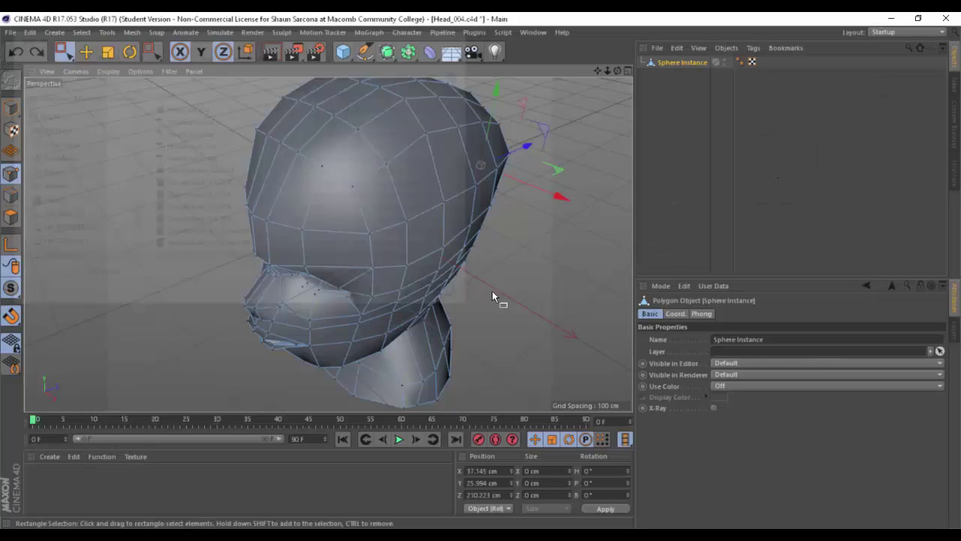
left_click_drag(482, 165, 570, 208, "alt")
right_click_drag(570, 208, 524, 215, "alt")
middle_click_drag(524, 219, 403, 272, "alt")
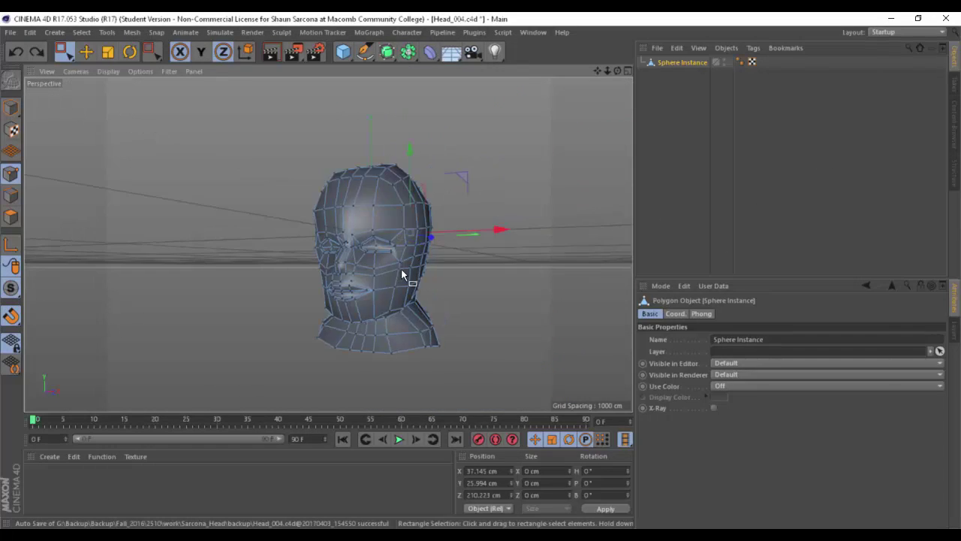
key("alt+Tab")
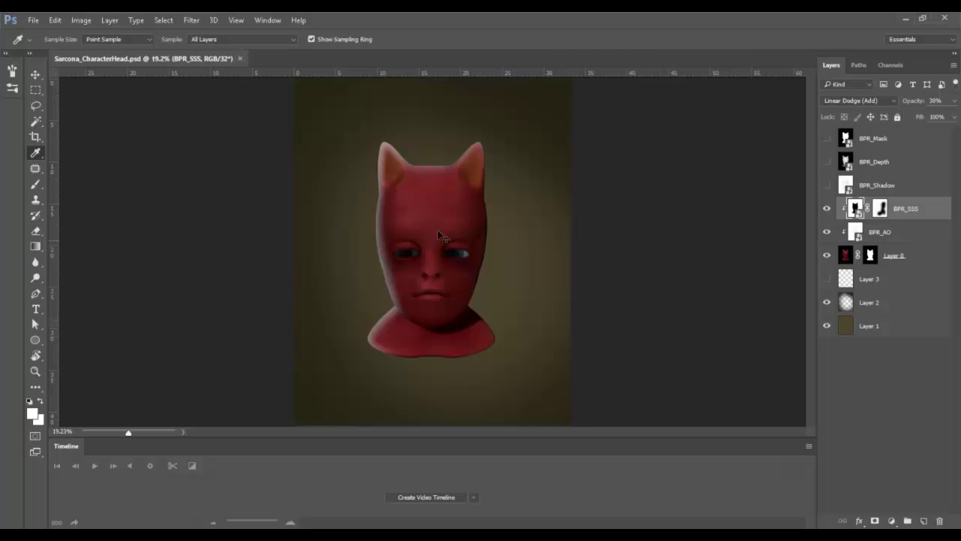
left_click_drag(453, 225, 427, 232)
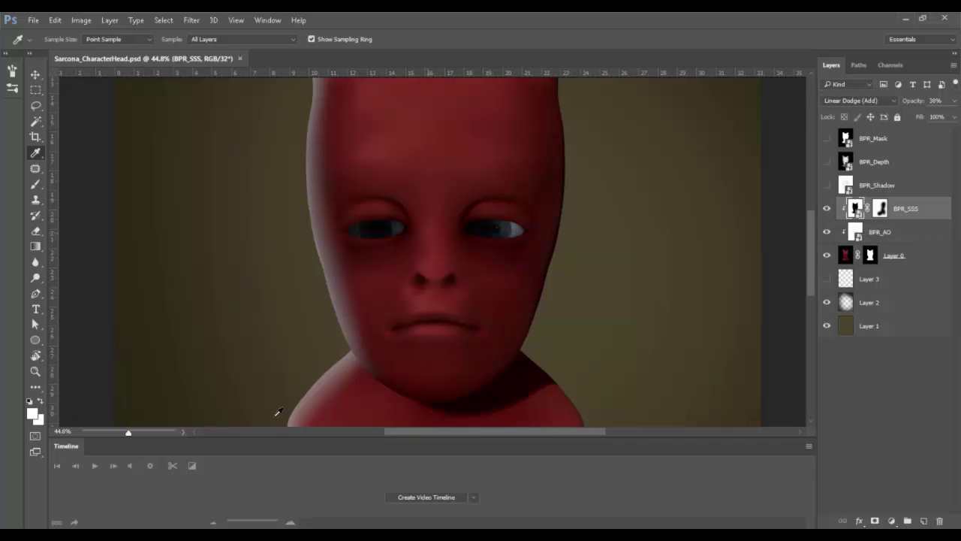
Switch to Chrome and search Google Images for "zbrush head" in a new tab.
mouse_move(163, 534)
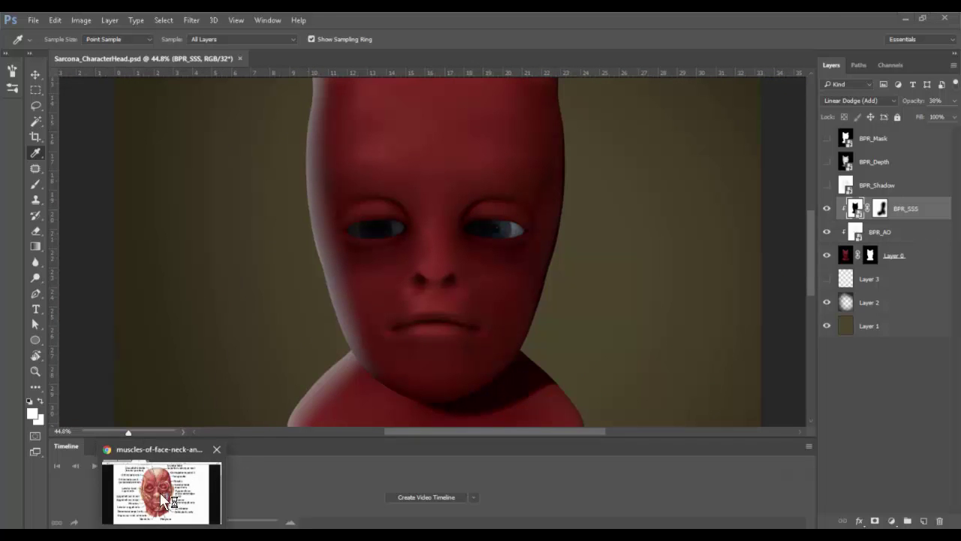
left_click(162, 496)
scroll(208, 71, "up", 2)
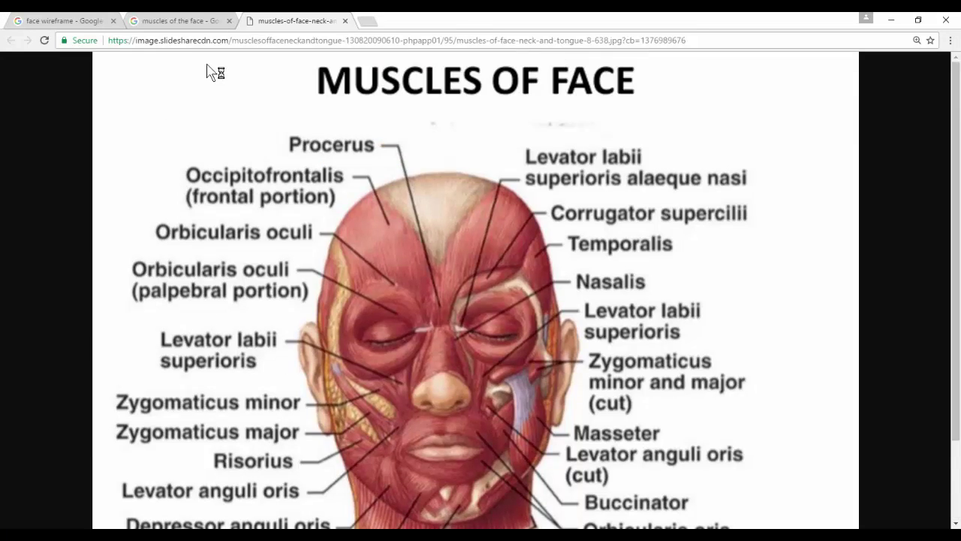
key("ctrl+t")
type("zbrush head")
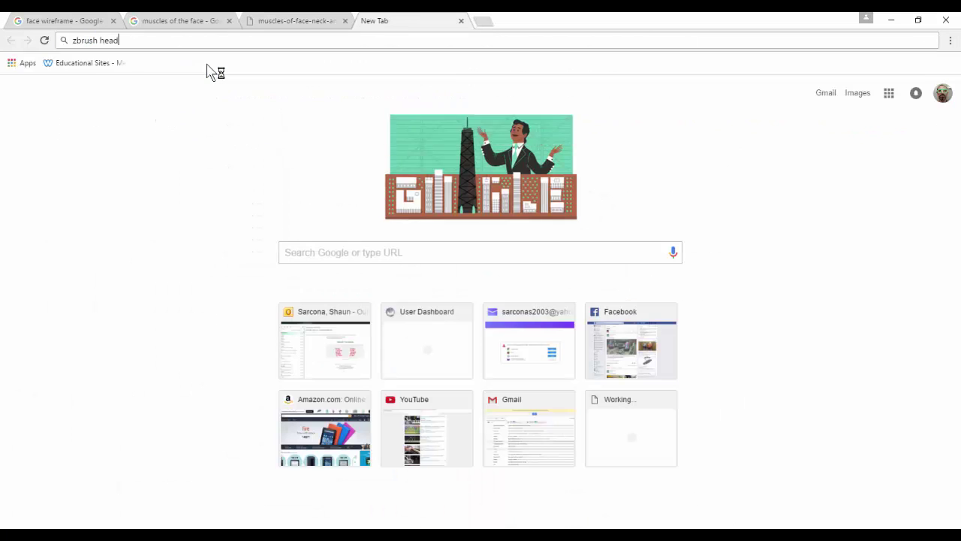
key("Return")
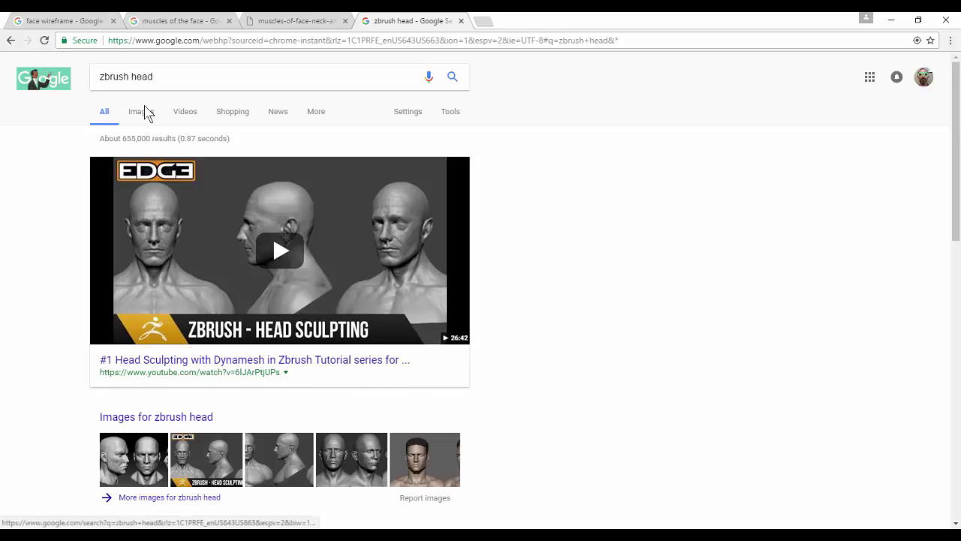
left_click(143, 112)
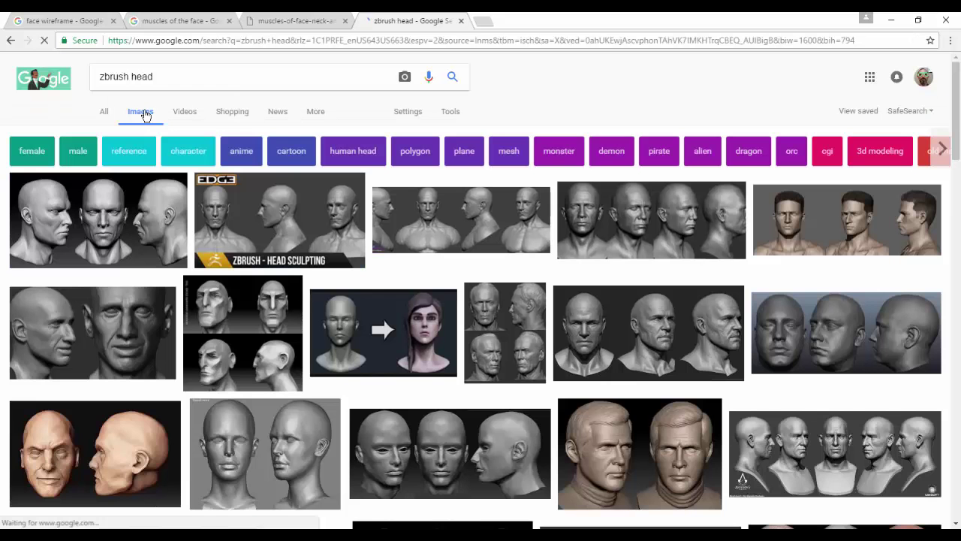
Enlarge the first human head sculpt and browse through the following results to the four-view angular head.
left_click(142, 259)
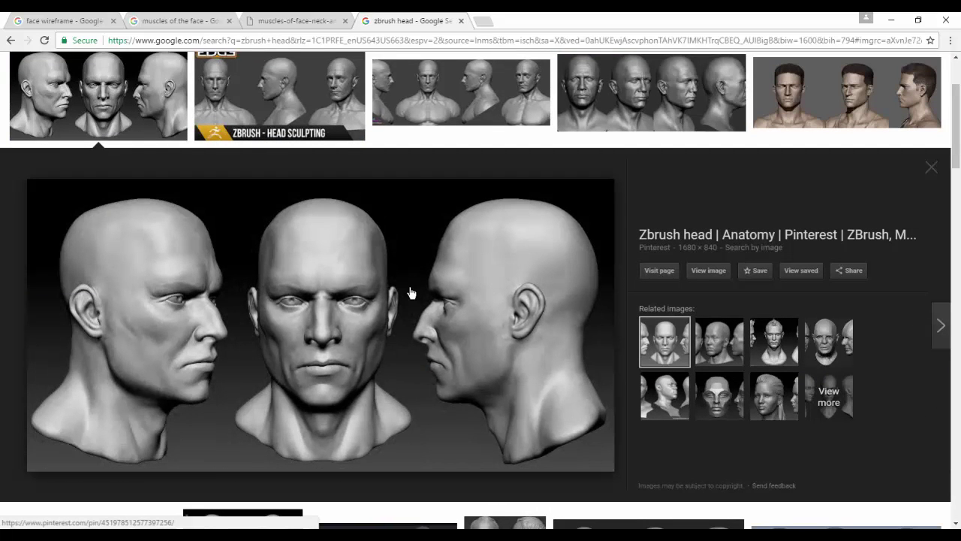
key("Right")
key("Right")
key("Right")
key("Right")
key("Right")
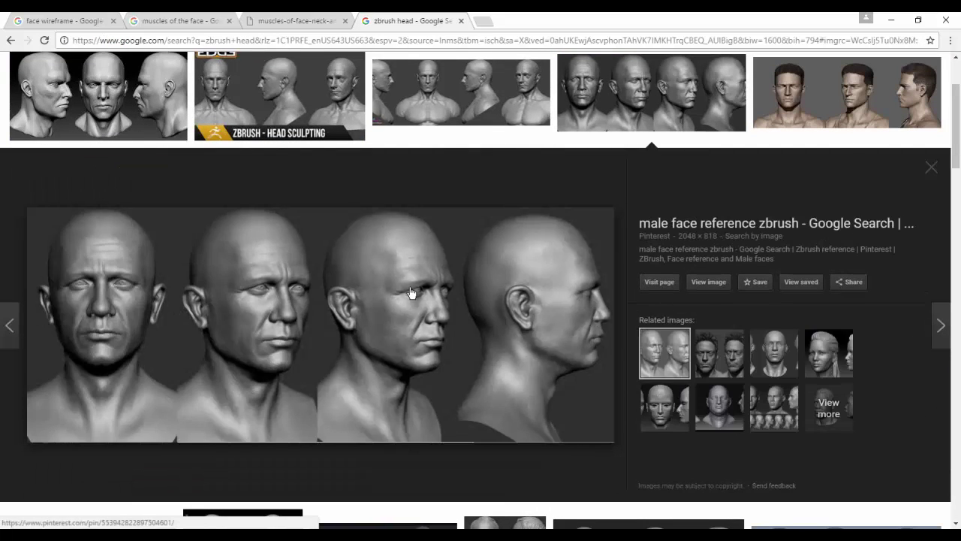
key("Right")
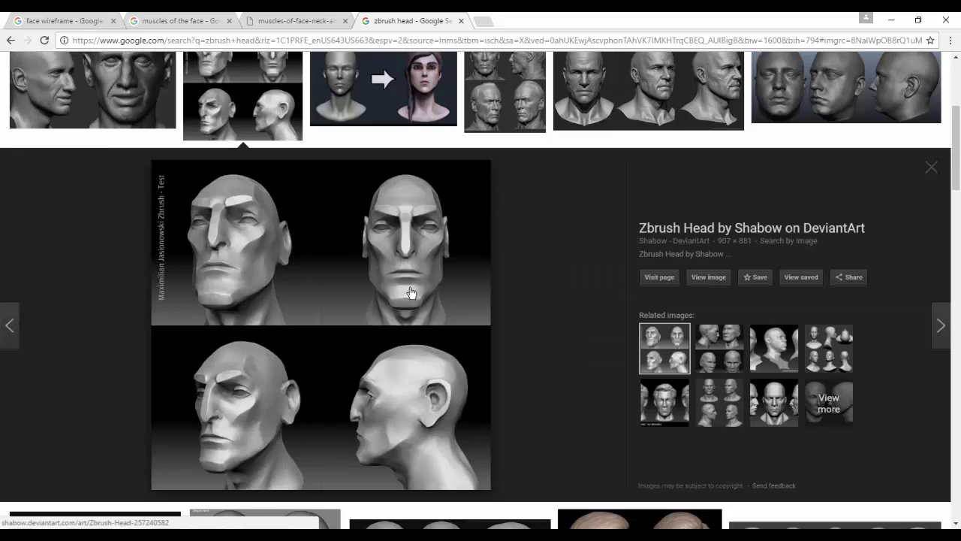
Extend the image search to "zbrush head creature".
scroll(206, 100, "up", 3)
left_click(178, 73)
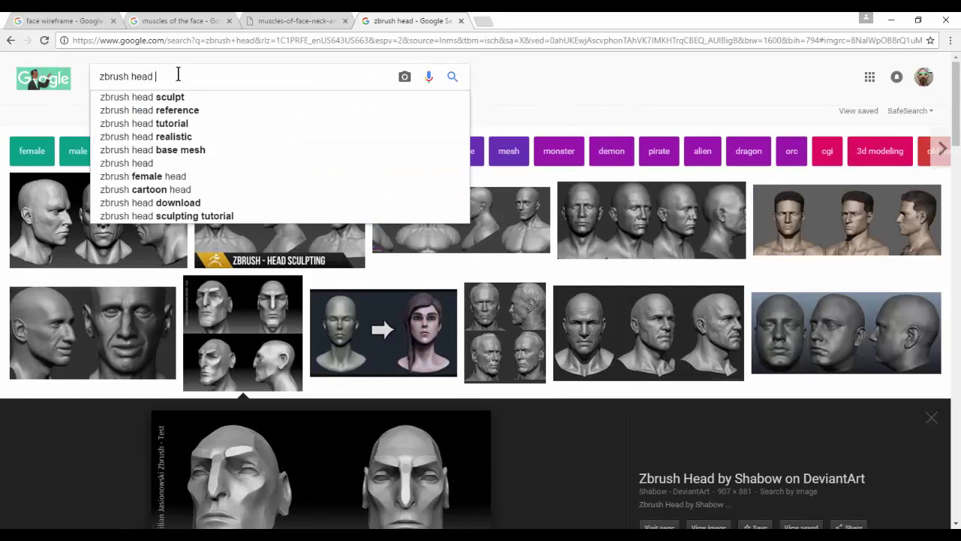
type("creature")
key("Return")
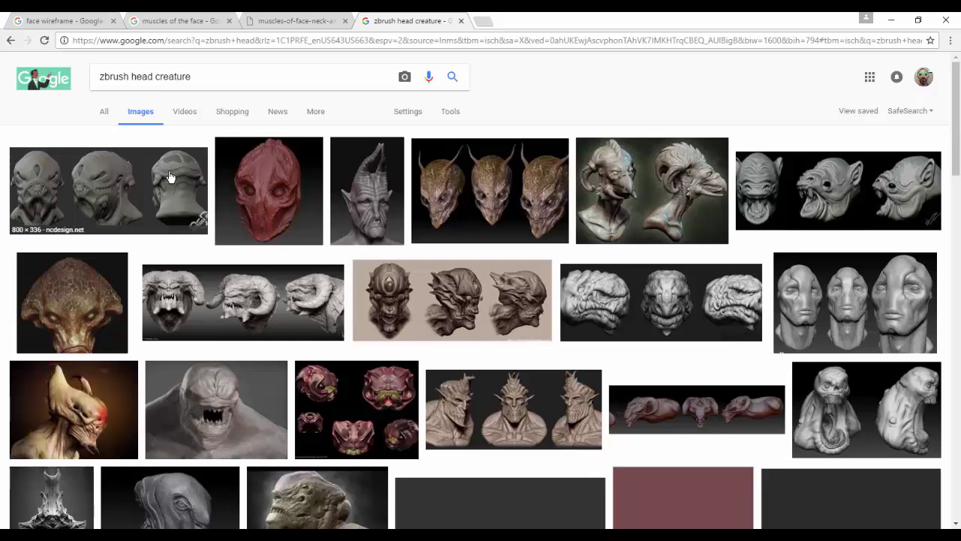
Enlarge the first creature head sculpt and browse through the following results, ending on the ZBrush Gollum bust.
left_click(172, 187)
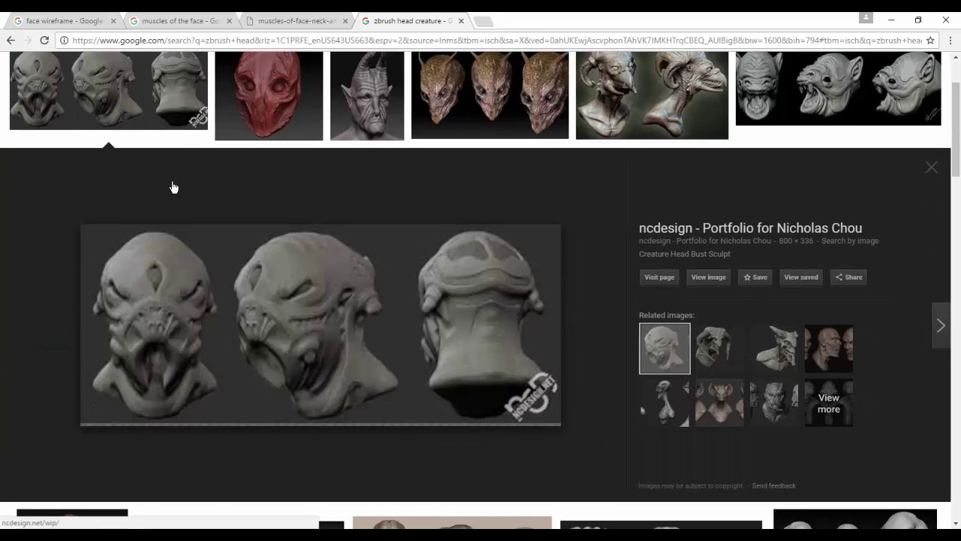
key("Right")
key("Right")
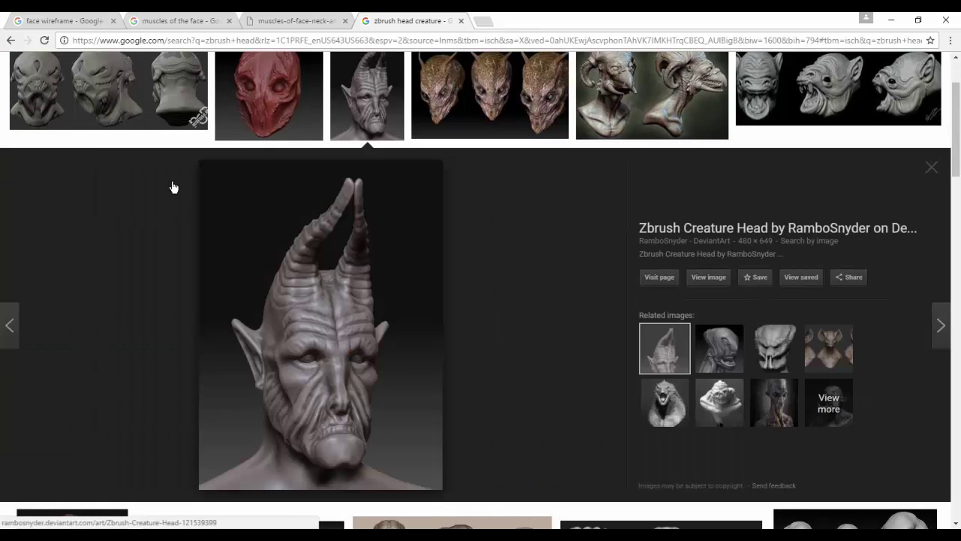
key("Right")
key("Right")
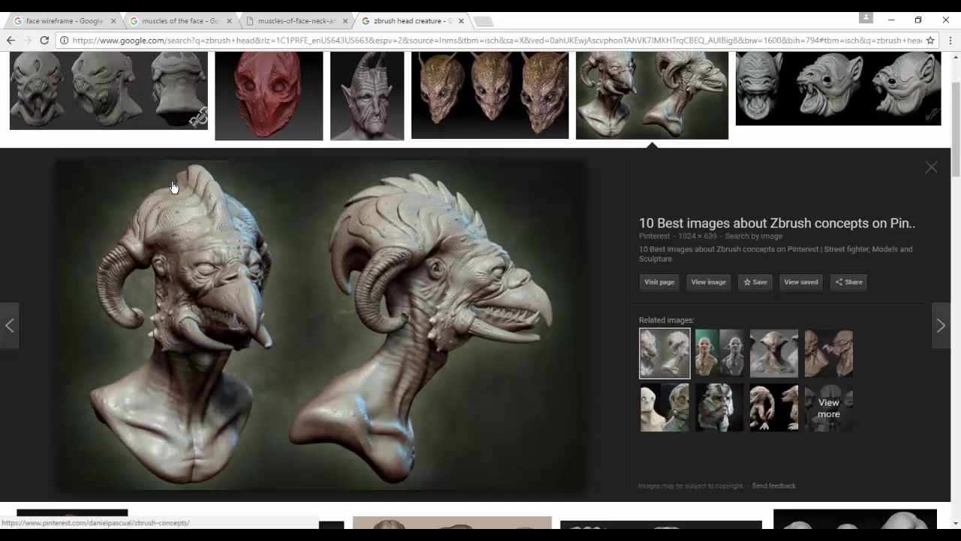
key("Right")
key("Right")
key("Right")
key("Right")
key("Right")
key("Right")
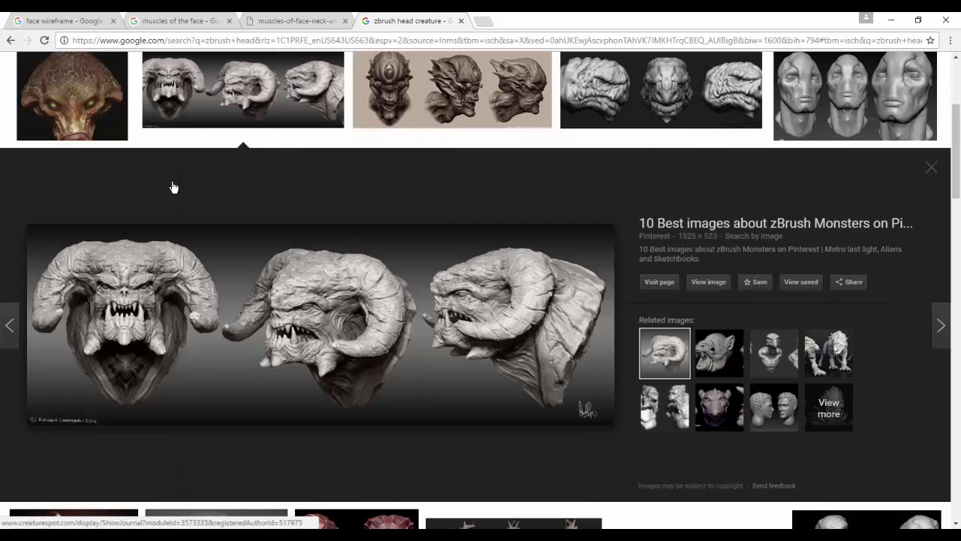
key("Right")
key("Right")
key("Right")
key("Right")
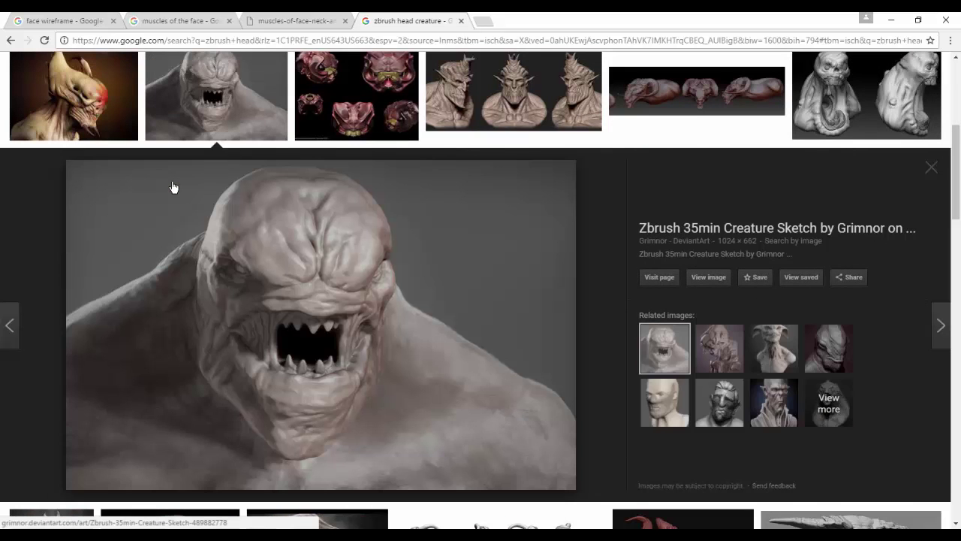
key("Right")
key("Right")
key("Right")
key("Right")
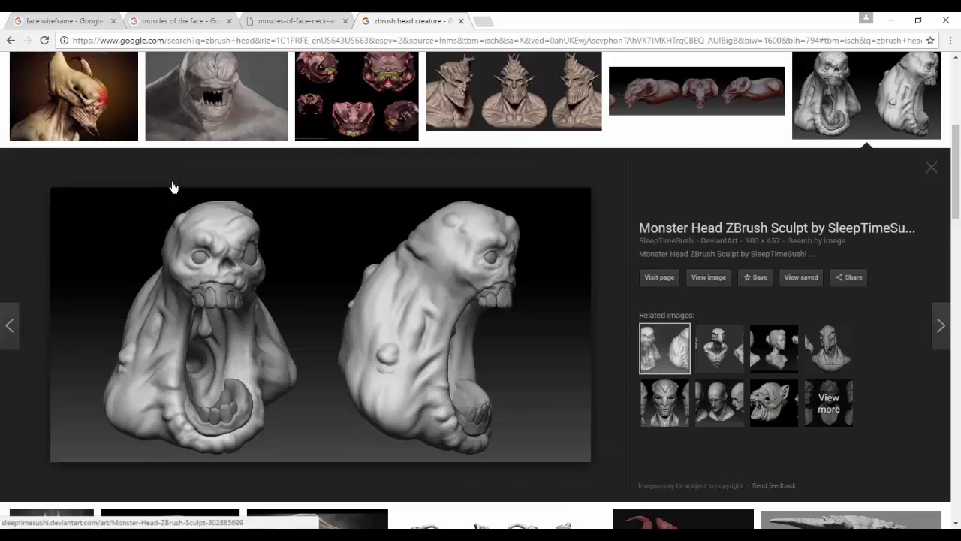
key("Right")
key("Right")
key("Right")
key("Right")
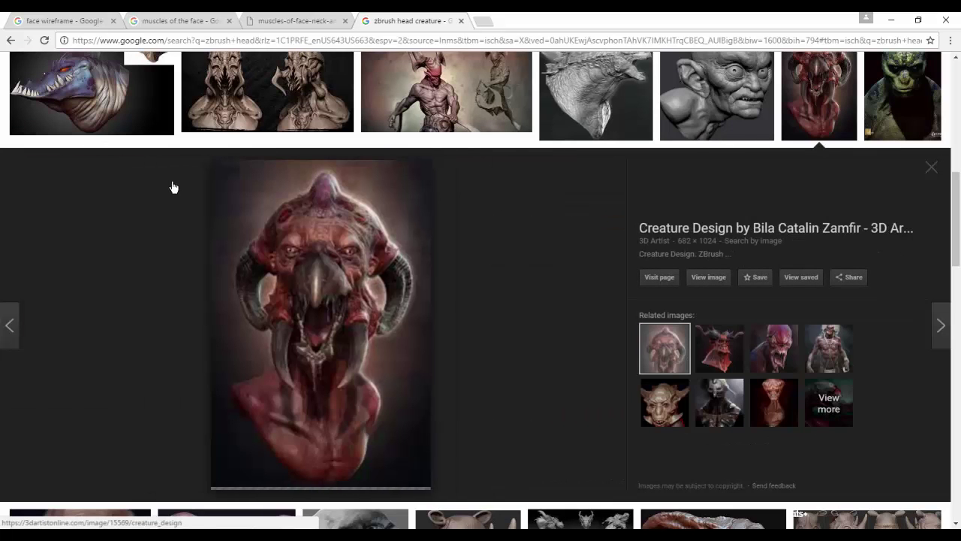
key("Left")
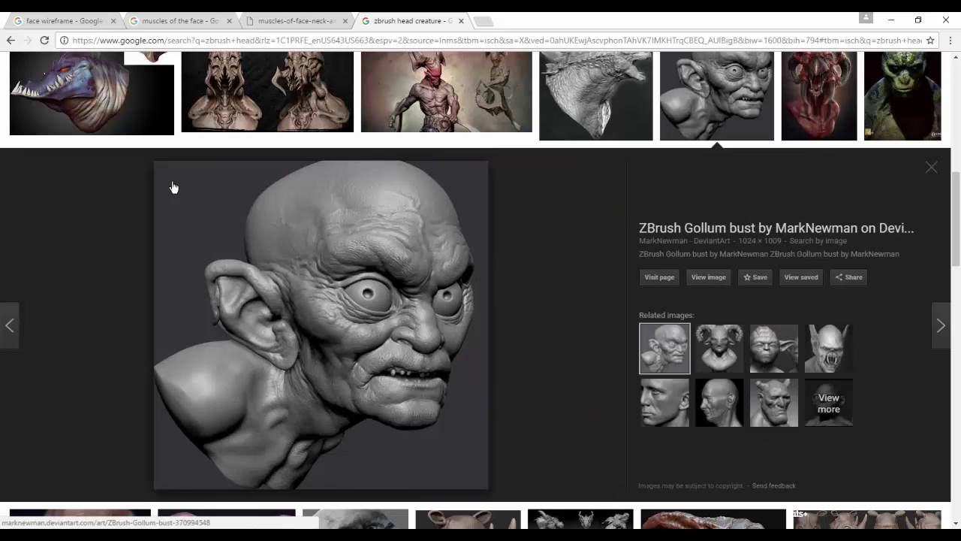
Switch back to Cinema 4D.
key("alt+Tab")
key("alt+Tab")
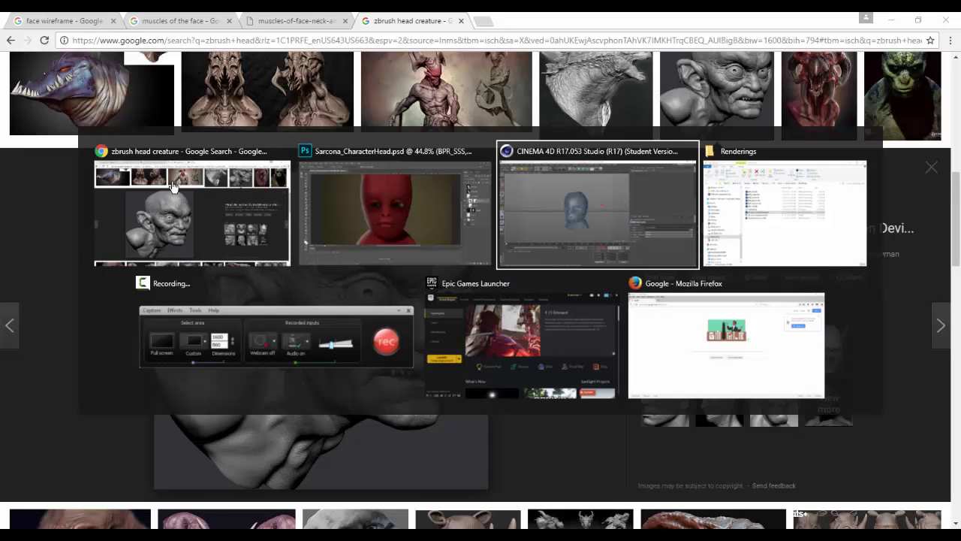